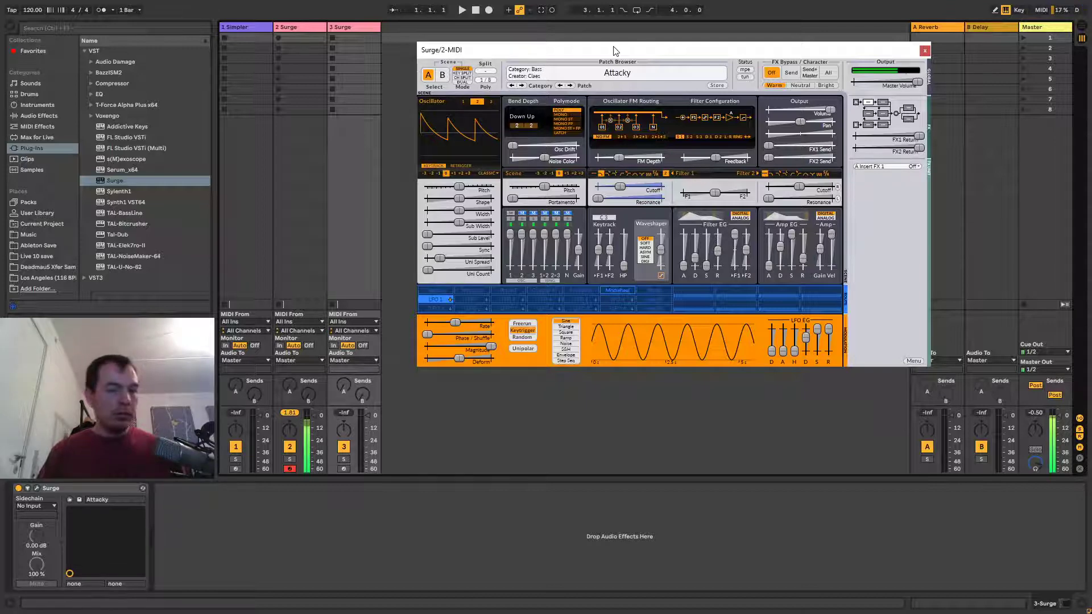
Create an empty MIDI clip in the first slot of track 3 Surge.
{"action": "left_click", "coordinate": [353, 39]}
{"action": "double_click", "coordinate": [352, 40]}
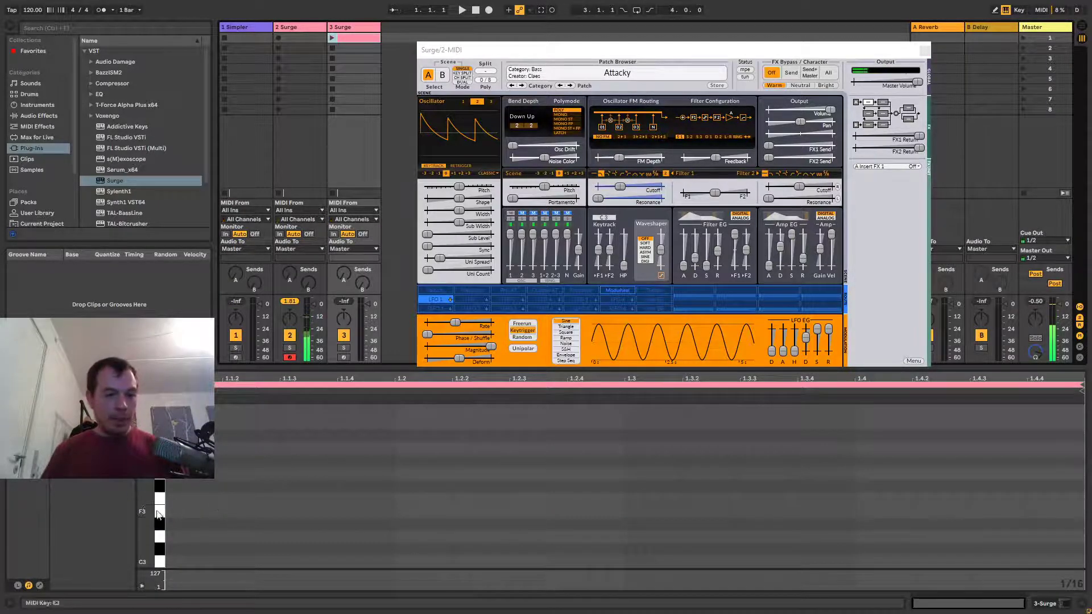
{"action": "mouse_move", "coordinate": [159, 514]}
{"action": "left_mouse_down"}
{"action": "mouse_move", "coordinate": [139, 514]}
{"action": "mouse_move", "coordinate": [148, 511]}
{"action": "left_mouse_up"}
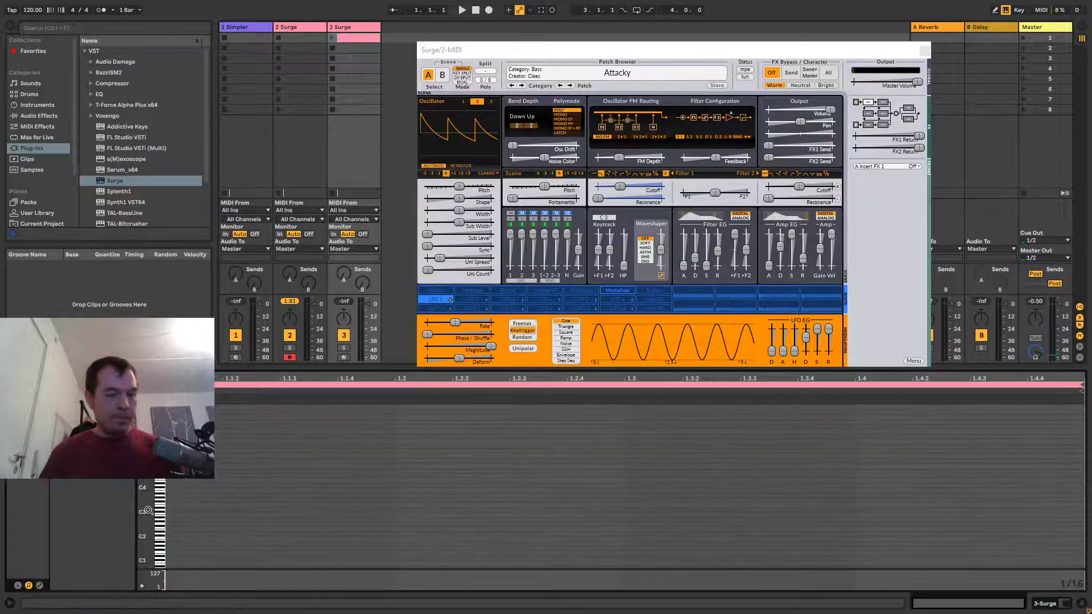
{"action": "left_click", "coordinate": [295, 379]}
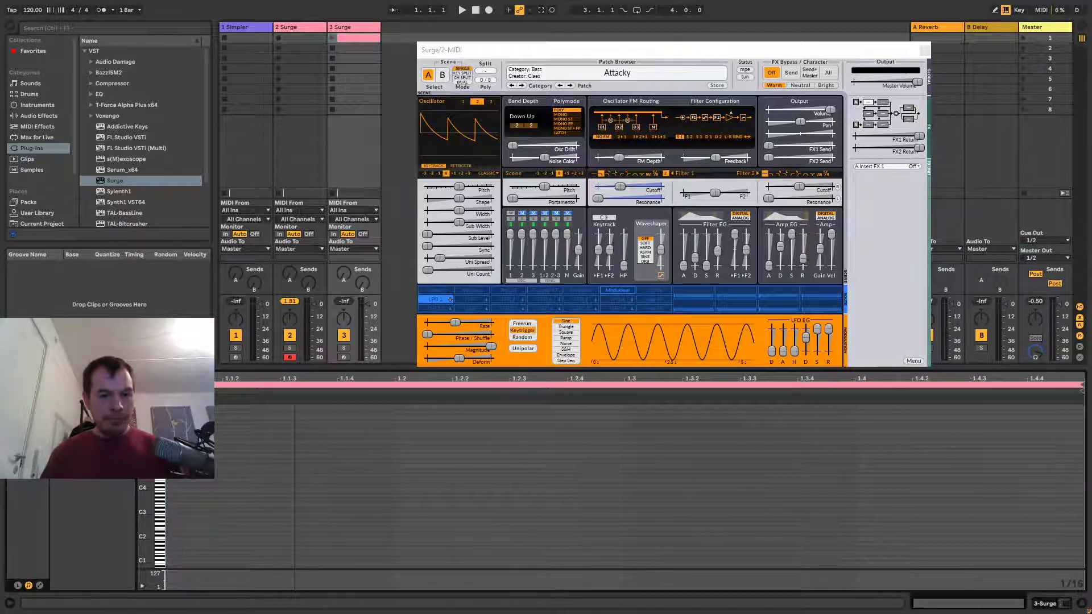
{"action": "left_click_drag", "start_coordinate": [295, 379], "coordinate": [465, 386]}
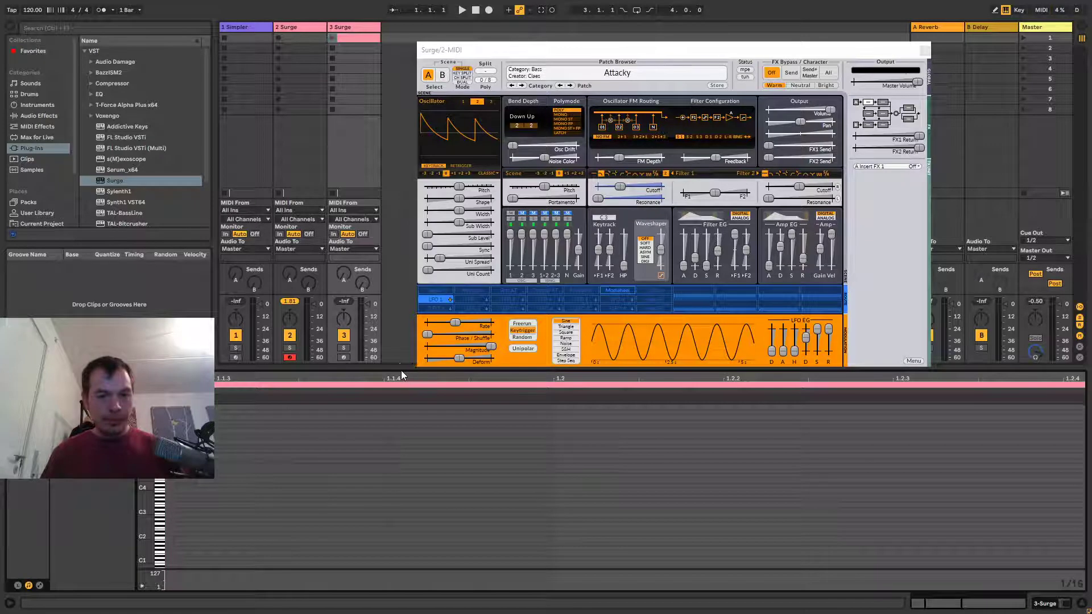
{"action": "left_click_drag", "start_coordinate": [401, 366], "coordinate": [402, 498]}
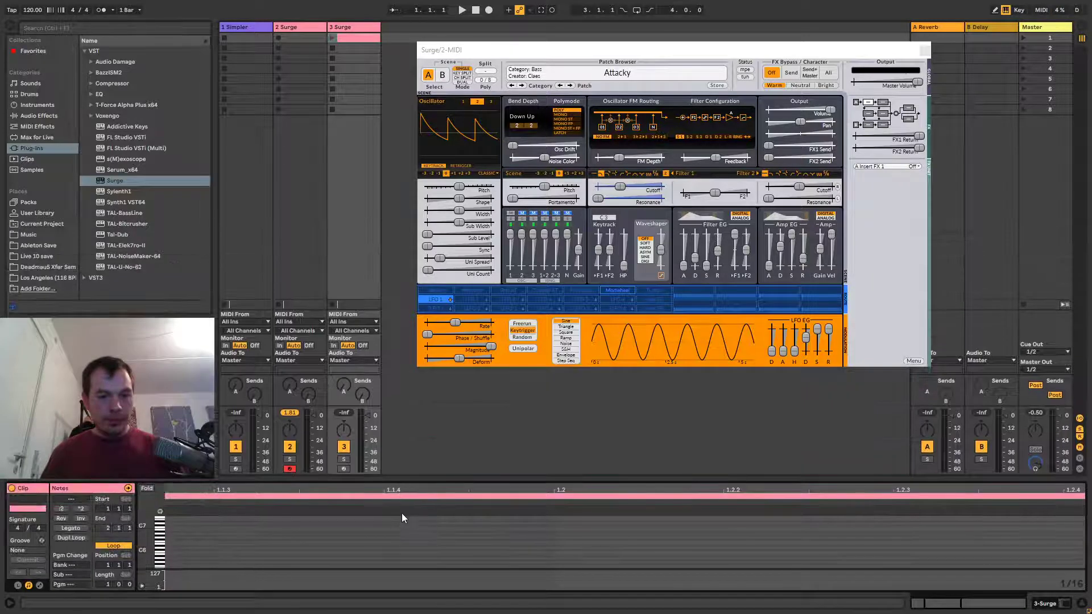
{"action": "left_click_drag", "start_coordinate": [142, 582], "coordinate": [128, 582]}
{"action": "left_click", "coordinate": [147, 554]}
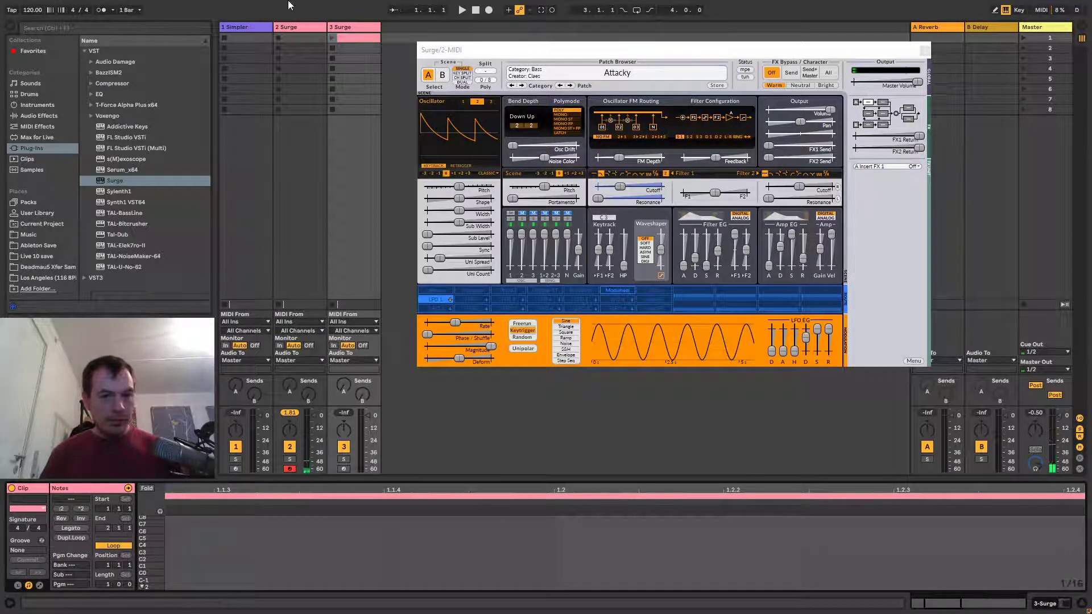
Create an empty MIDI clip in the first slot of track 2 Surge.
{"action": "left_click", "coordinate": [294, 26]}
{"action": "double_click", "coordinate": [298, 37]}
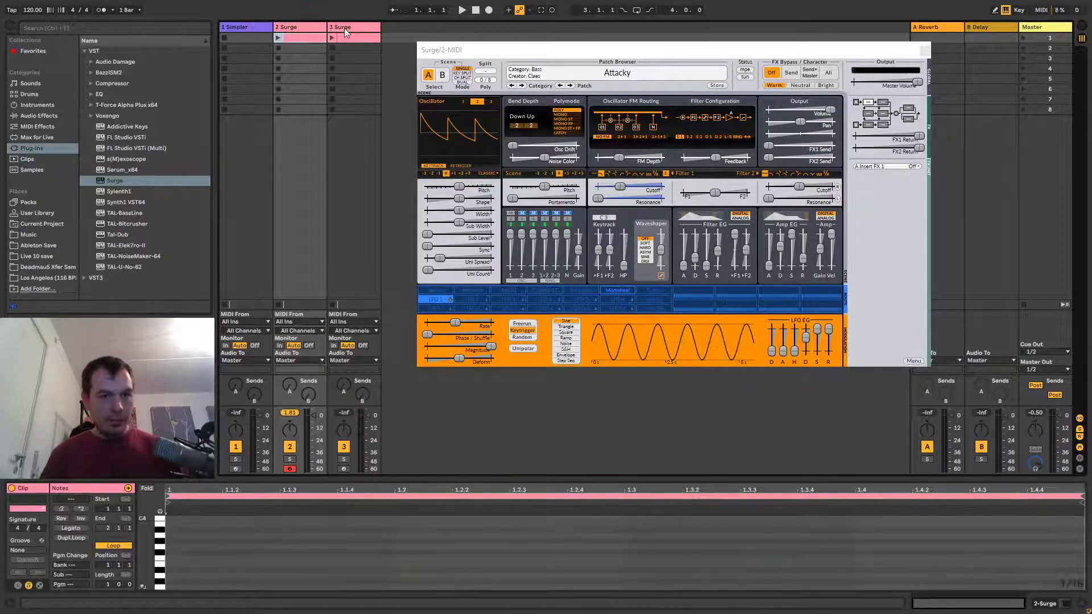
{"action": "left_click", "coordinate": [343, 29]}
{"action": "left_click", "coordinate": [296, 25]}
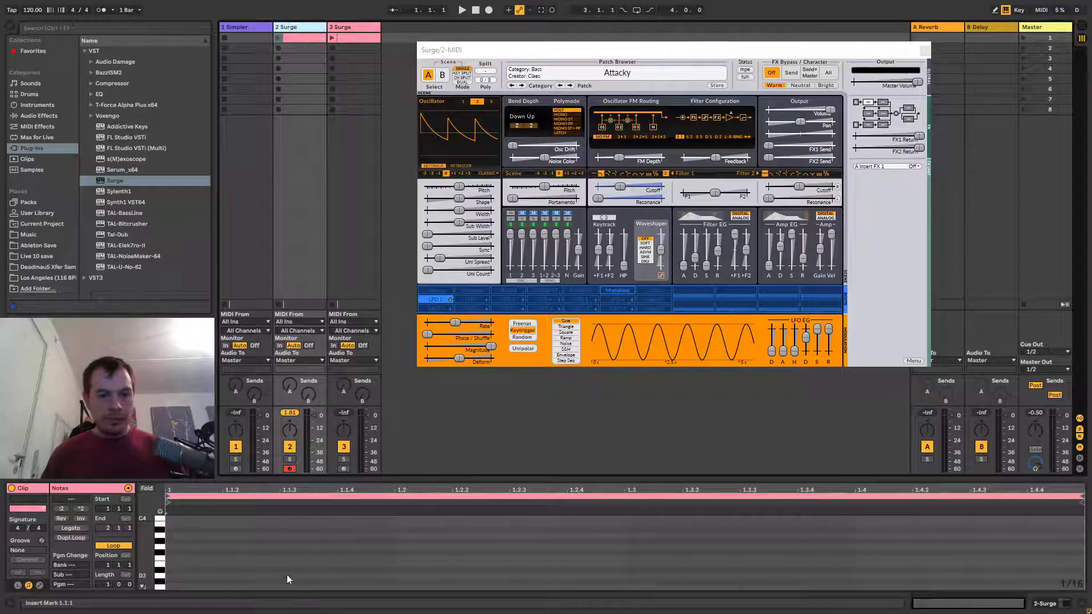
Place two consecutive sixteenth F#2 notes at 1.1.3 and 1.1.4 in the track 2 Surge clip.
{"action": "left_click_drag", "start_coordinate": [147, 550], "coordinate": [152, 543]}
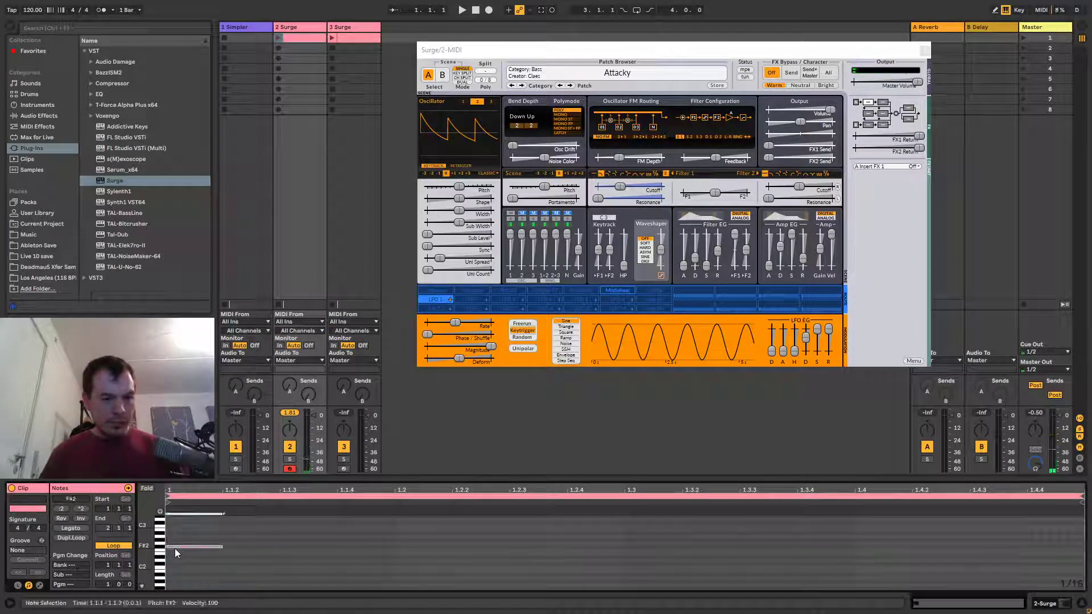
{"action": "double_click", "coordinate": [284, 542]}
{"action": "mouse_move", "coordinate": [285, 543]}
{"action": "left_mouse_down"}
{"action": "mouse_move", "coordinate": [300, 558]}
{"action": "mouse_move", "coordinate": [295, 546]}
{"action": "left_mouse_up"}
{"action": "key", "text": "ctrl+d"}
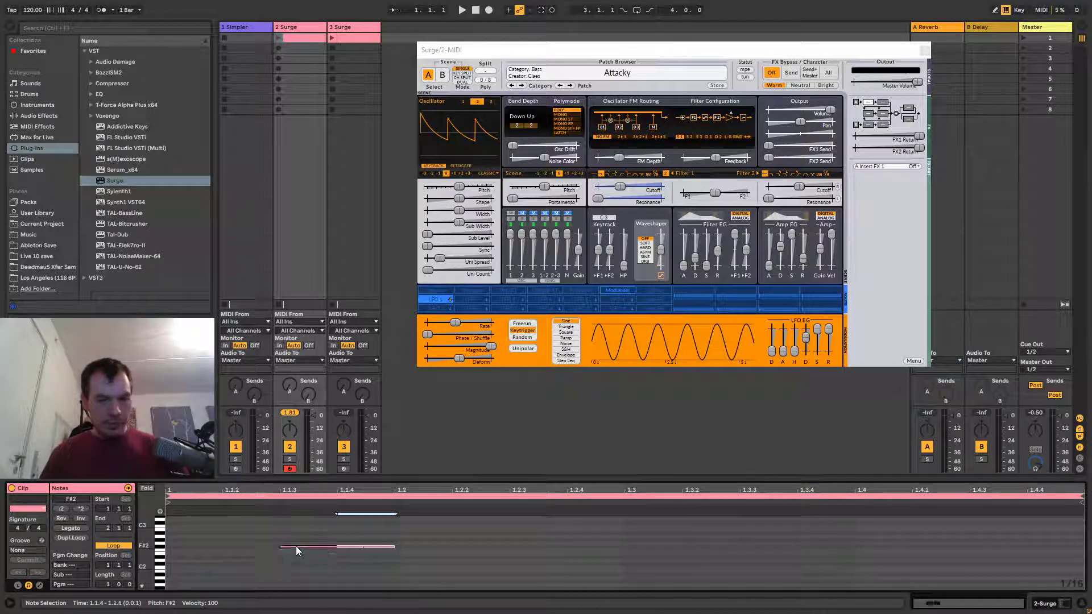
{"action": "left_click", "coordinate": [204, 527]}
{"action": "double_click", "coordinate": [144, 543]}
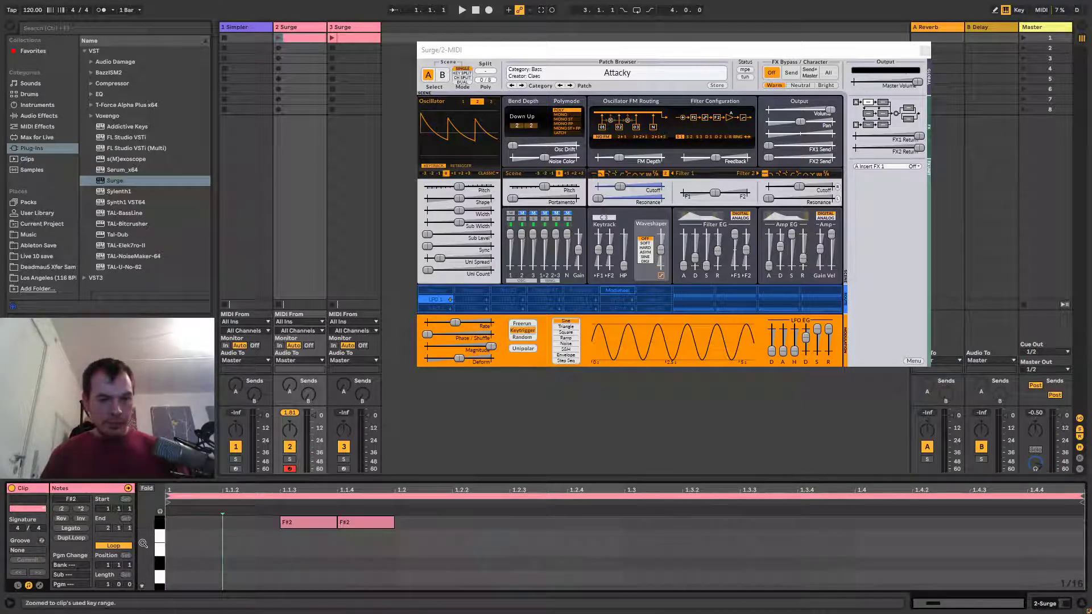
Search the samples for "astrix" and place 00DB_Kick_Astrix_style_2.aif as a clip on a new audio track after track 3.
{"action": "left_click", "coordinate": [121, 27]}
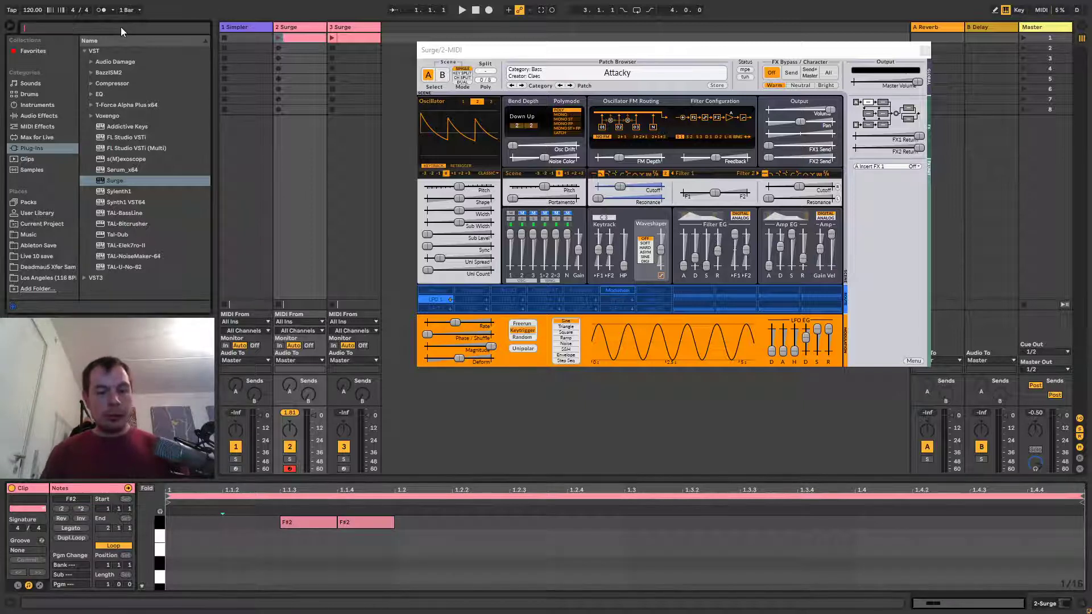
{"action": "left_click", "coordinate": [17, 169]}
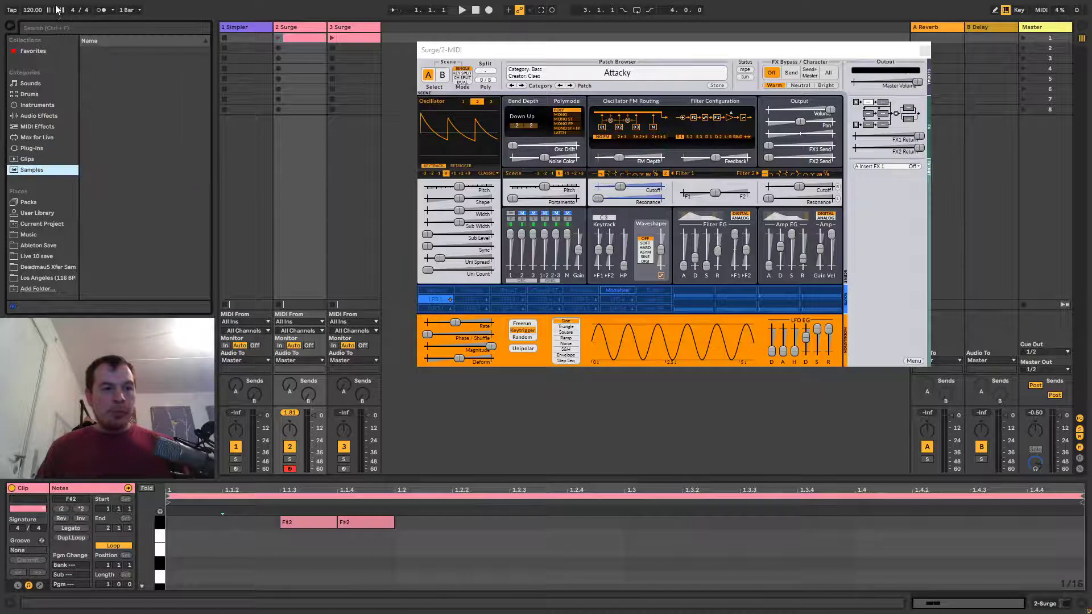
{"action": "left_click", "coordinate": [58, 27]}
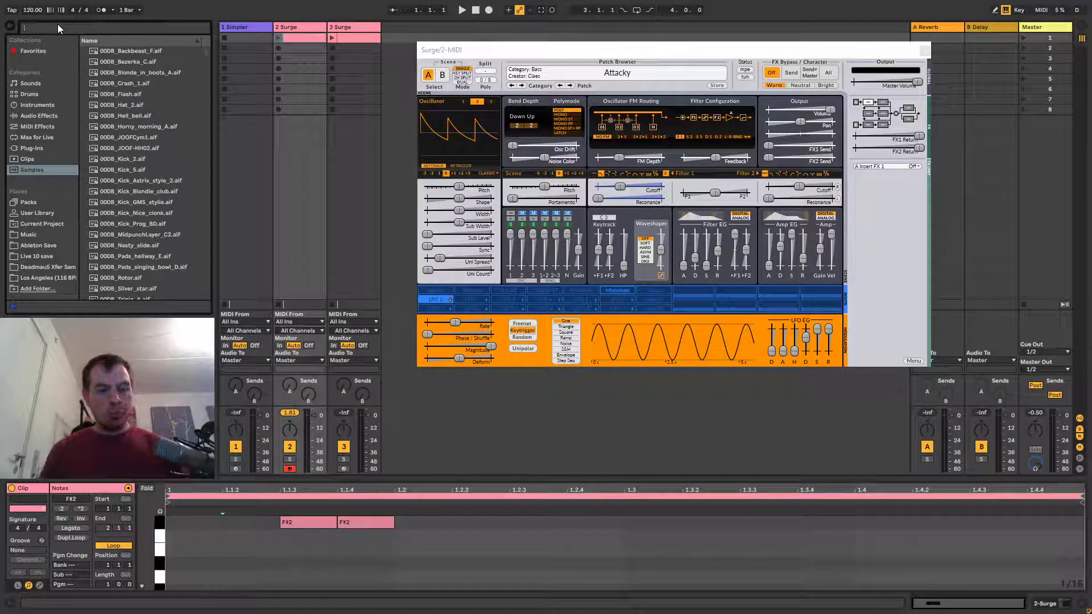
{"action": "type", "text": "astrix"}
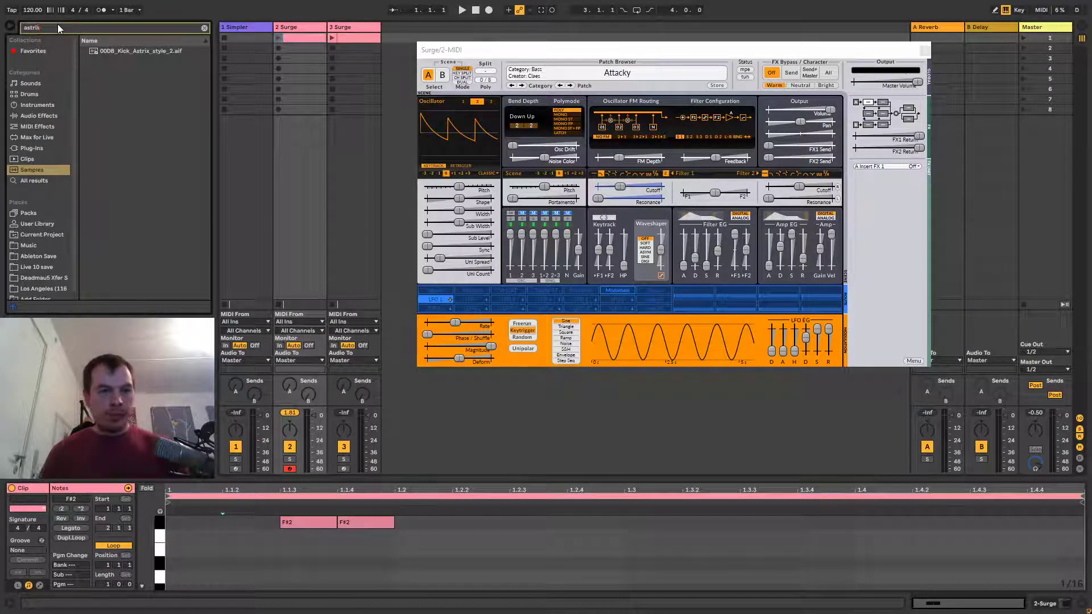
{"action": "left_click_drag", "start_coordinate": [119, 50], "coordinate": [333, 52]}
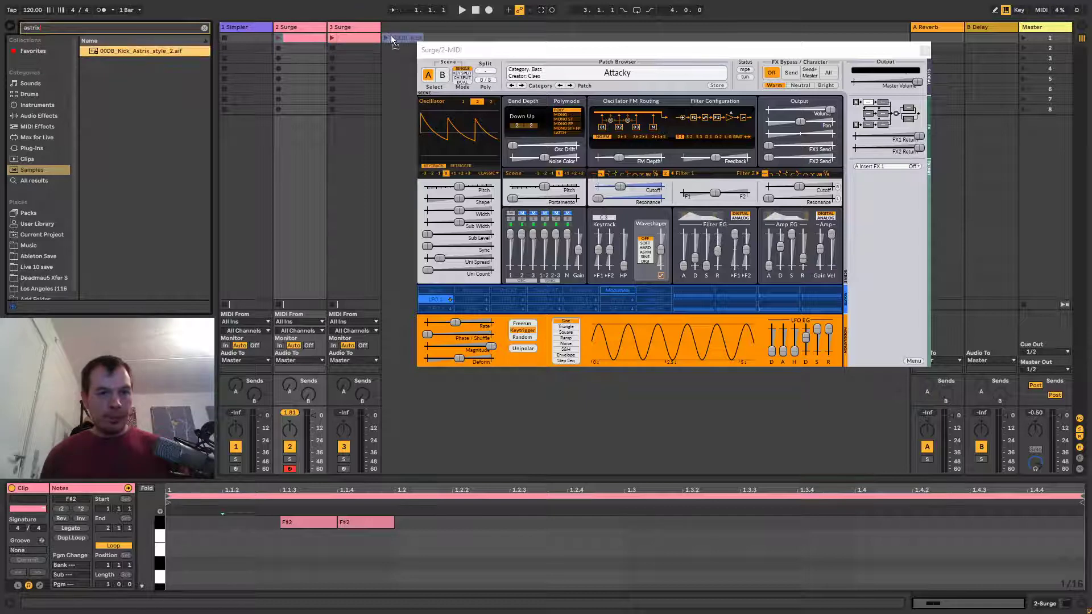
{"action": "left_click_drag", "start_coordinate": [391, 35], "coordinate": [395, 35]}
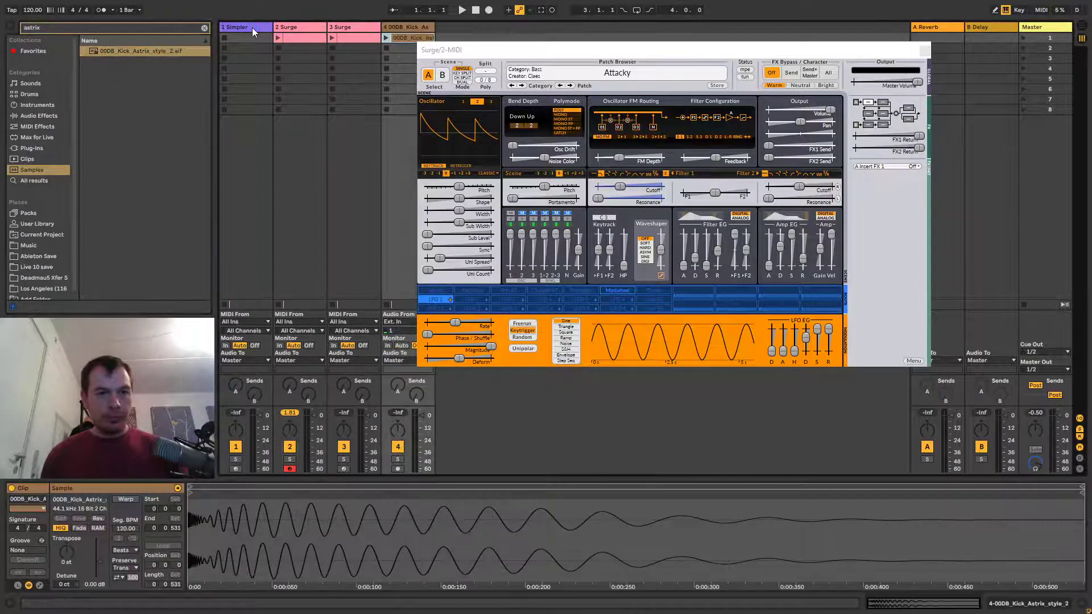
Load 00DB_Kick_Astrix_style_2.aif into track 1's Simpler and delete the effect rack containing EQ Eight and Utility.
{"action": "left_click", "coordinate": [251, 28]}
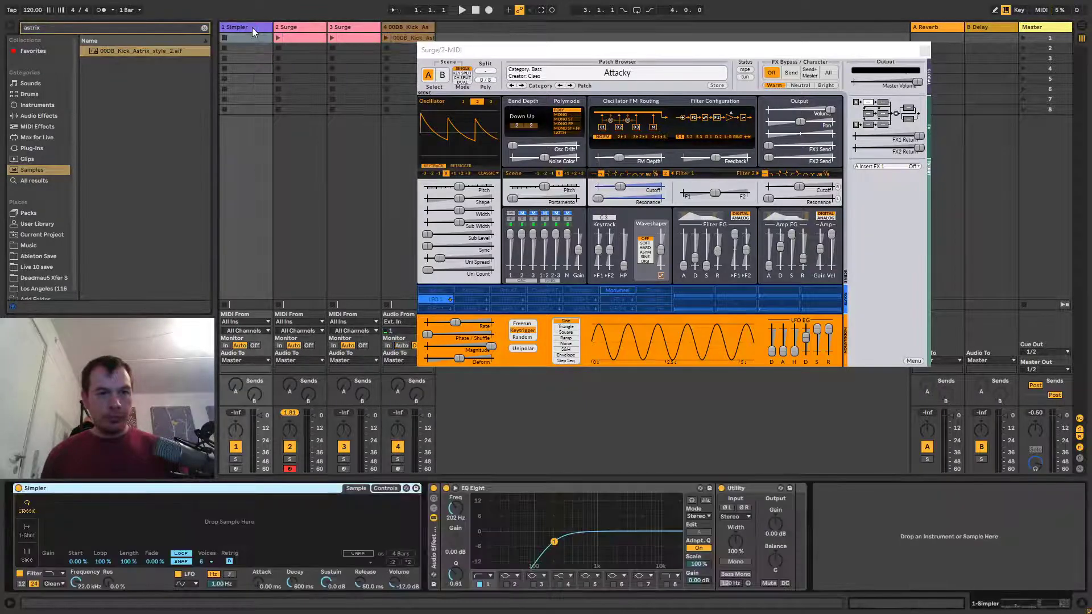
{"action": "left_click", "coordinate": [398, 39]}
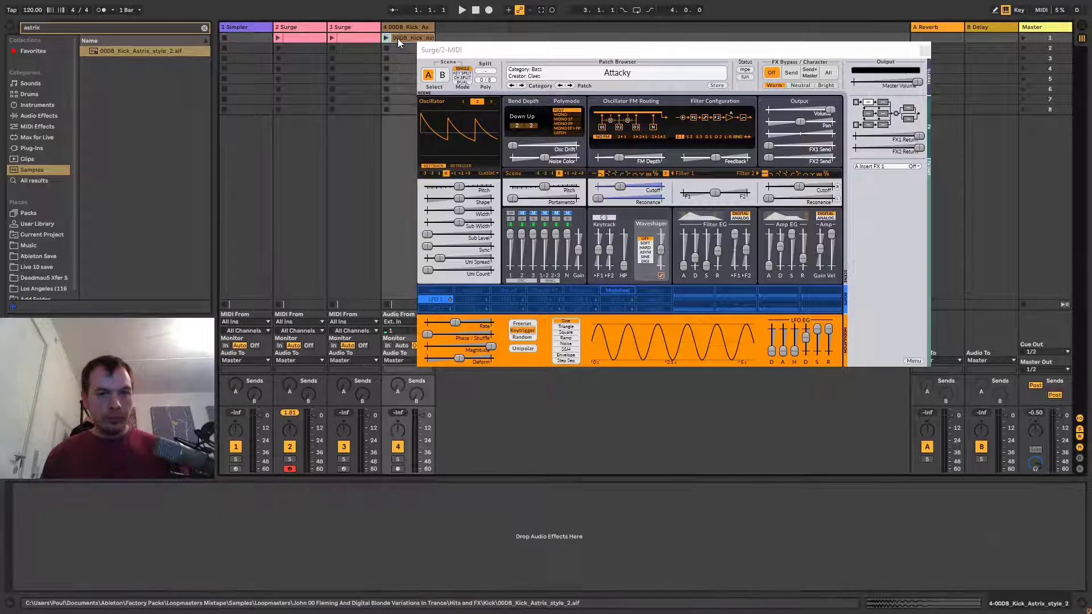
{"action": "left_click", "coordinate": [234, 26]}
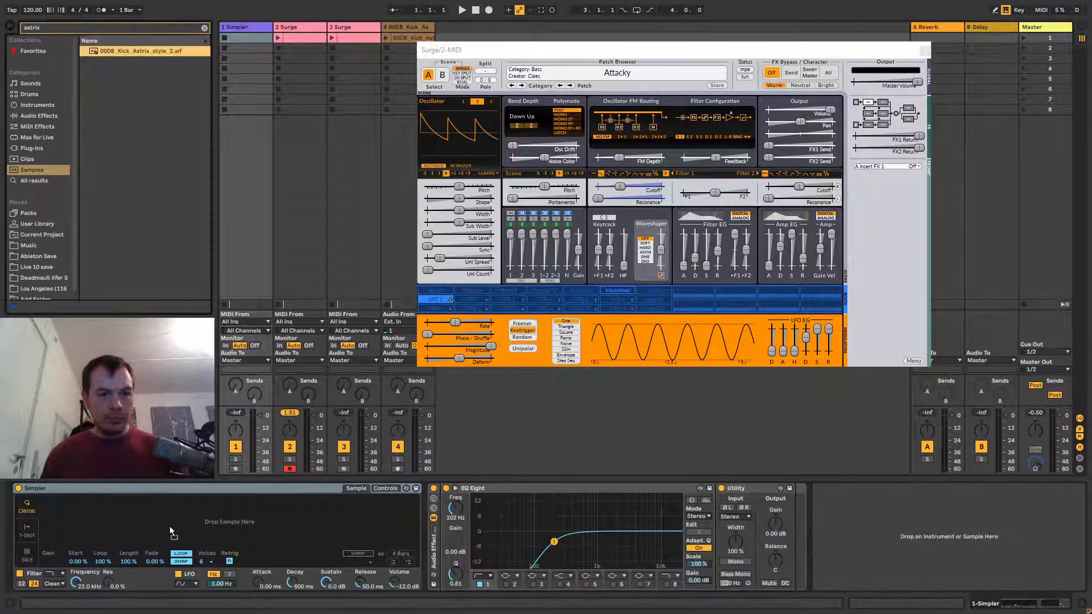
{"action": "left_click_drag", "start_coordinate": [169, 527], "coordinate": [169, 527]}
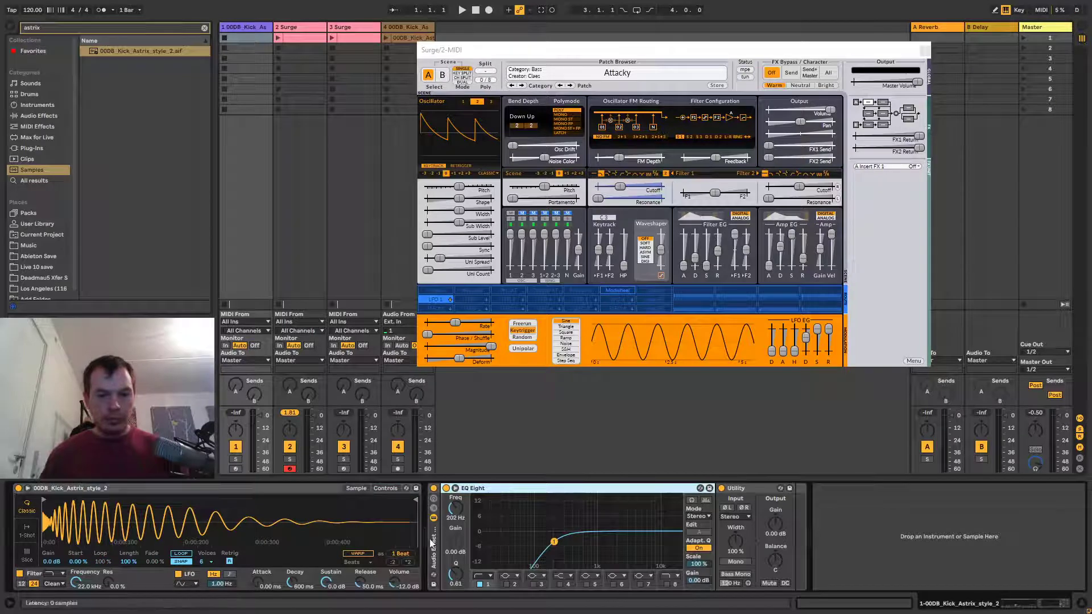
{"action": "key", "text": "Delete"}
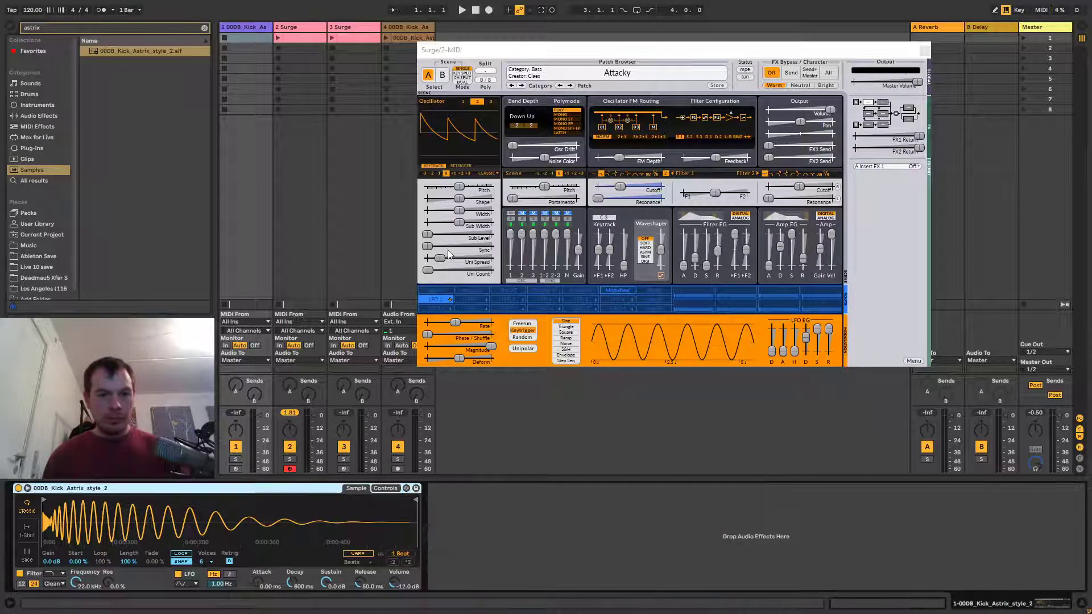
Create a MIDI clip on track 1 with a C3 note from 1.1.1 to 1.2 and loop that one beat.
{"action": "double_click", "coordinate": [247, 37]}
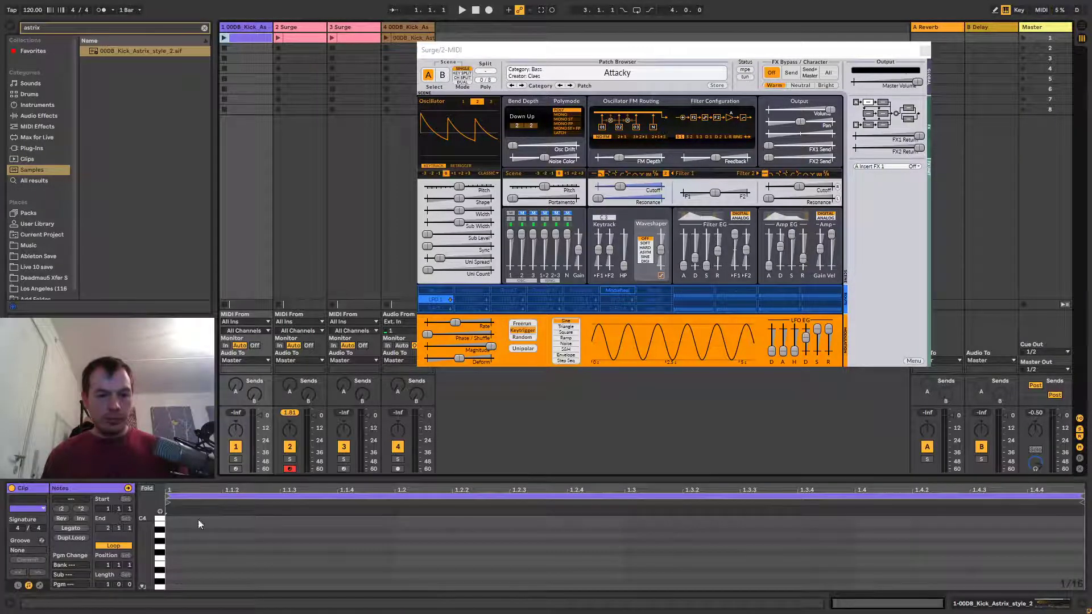
{"action": "double_click", "coordinate": [183, 584]}
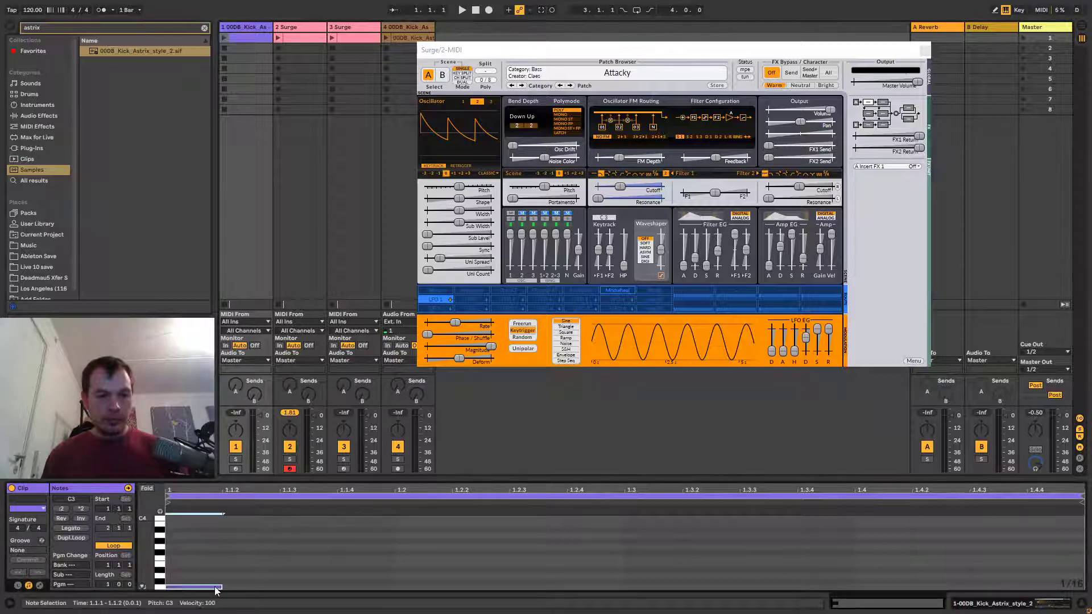
{"action": "left_click_drag", "start_coordinate": [222, 586], "coordinate": [395, 586]}
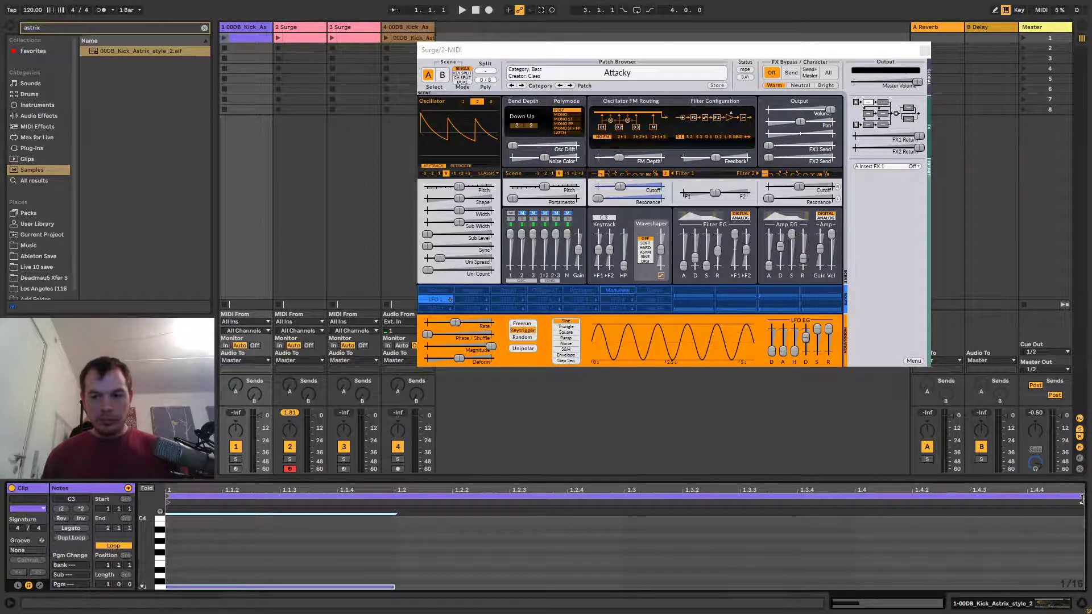
{"action": "key", "text": "ctrl+l"}
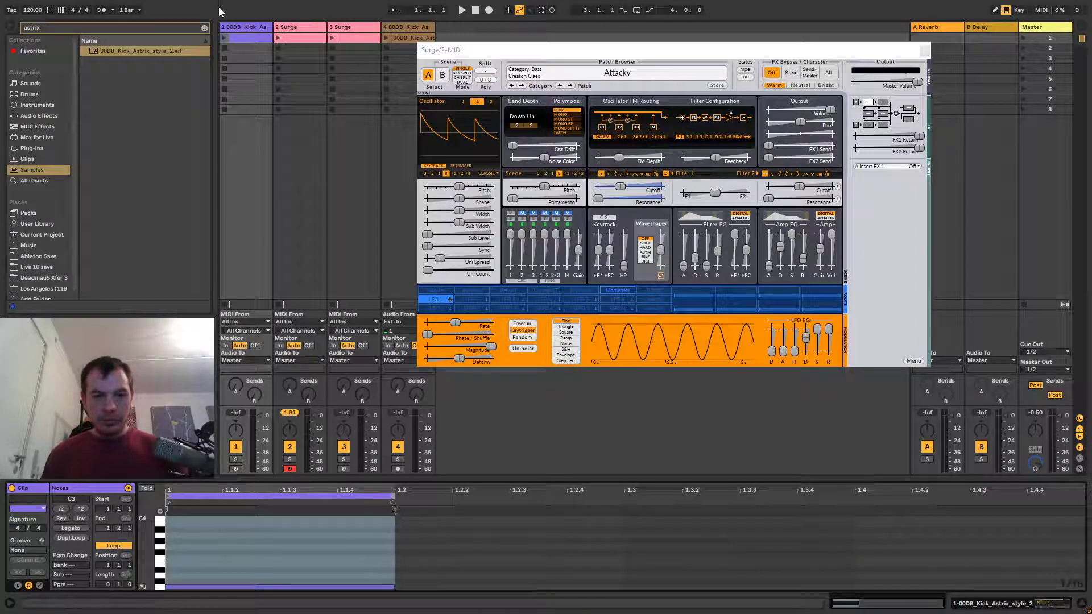
Launch the kick clip on track 1 and set the project tempo to 145 BPM.
{"action": "left_click", "coordinate": [225, 36]}
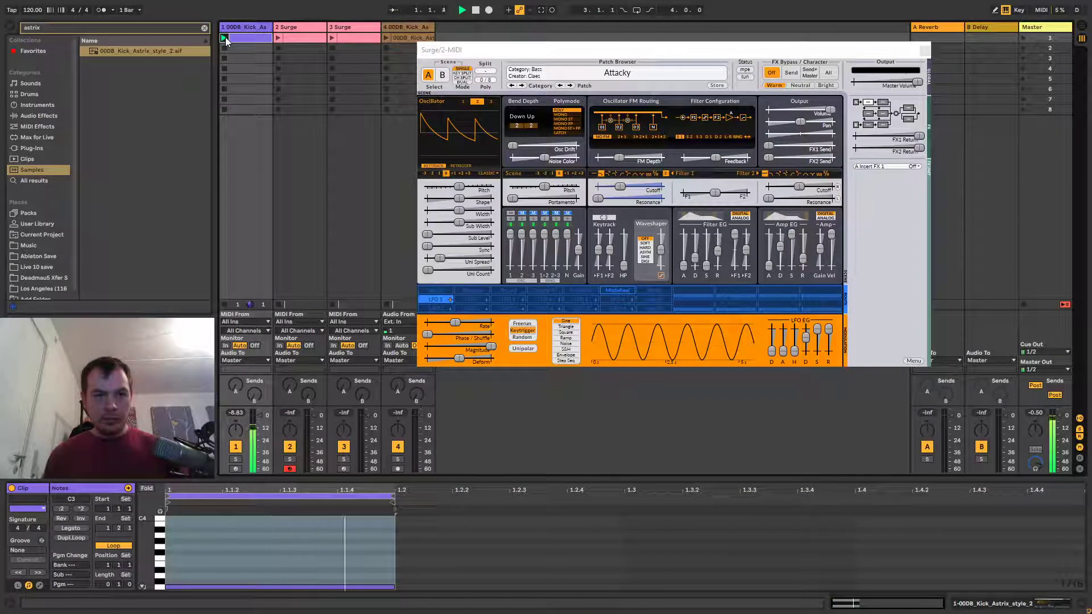
{"action": "left_click", "coordinate": [231, 100]}
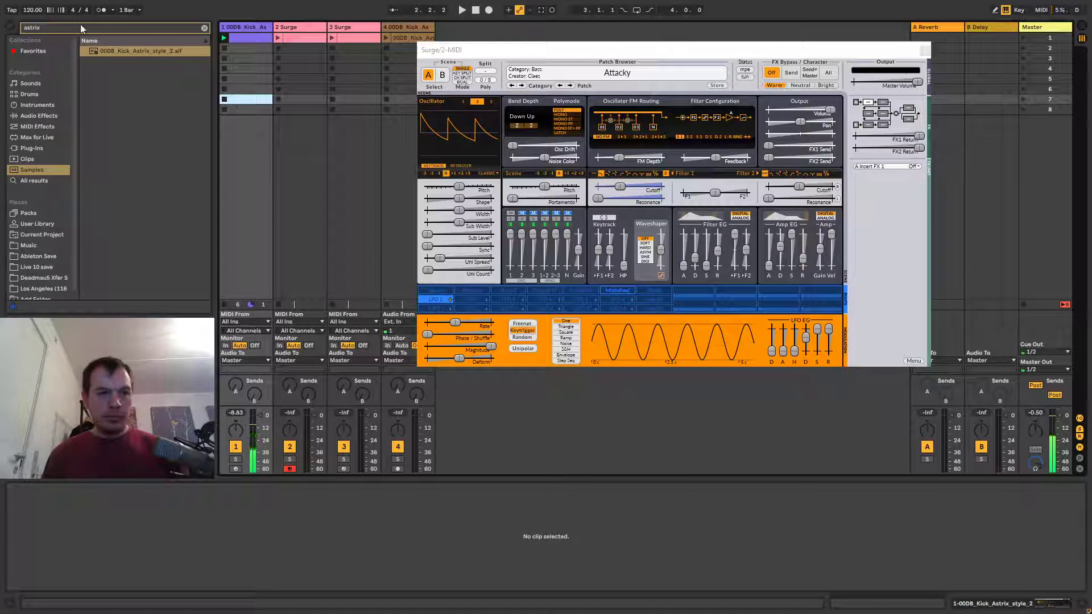
{"action": "left_click", "coordinate": [30, 11]}
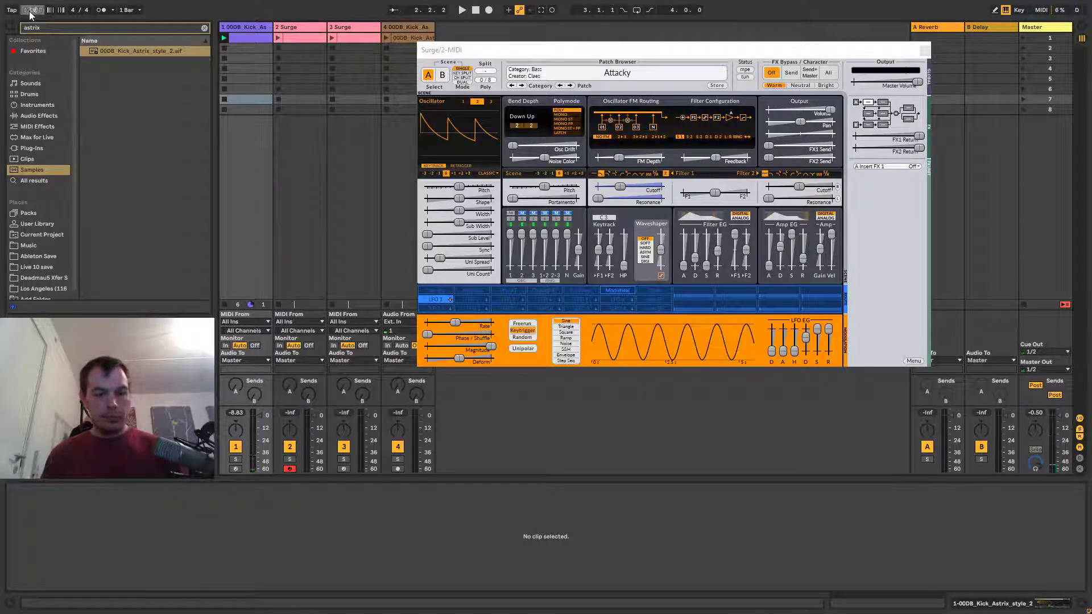
{"action": "key", "text": "space"}
{"action": "key", "text": "space"}
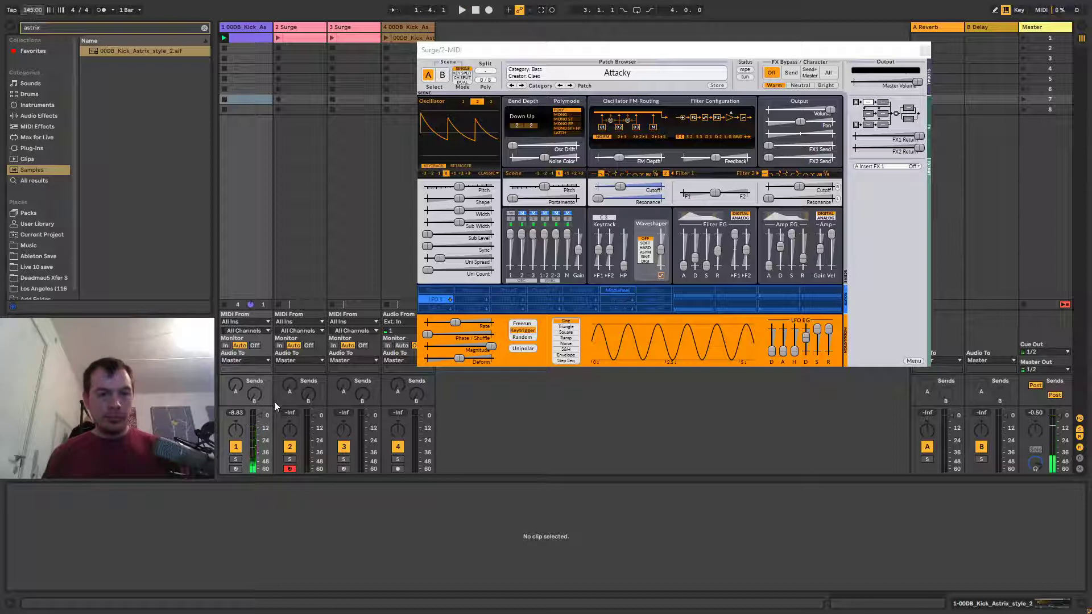
Enlarge the mixer's level meters and set the kick Simpler's volume to -9 dB while the loop plays.
{"action": "left_click_drag", "start_coordinate": [276, 405], "coordinate": [260, 359]}
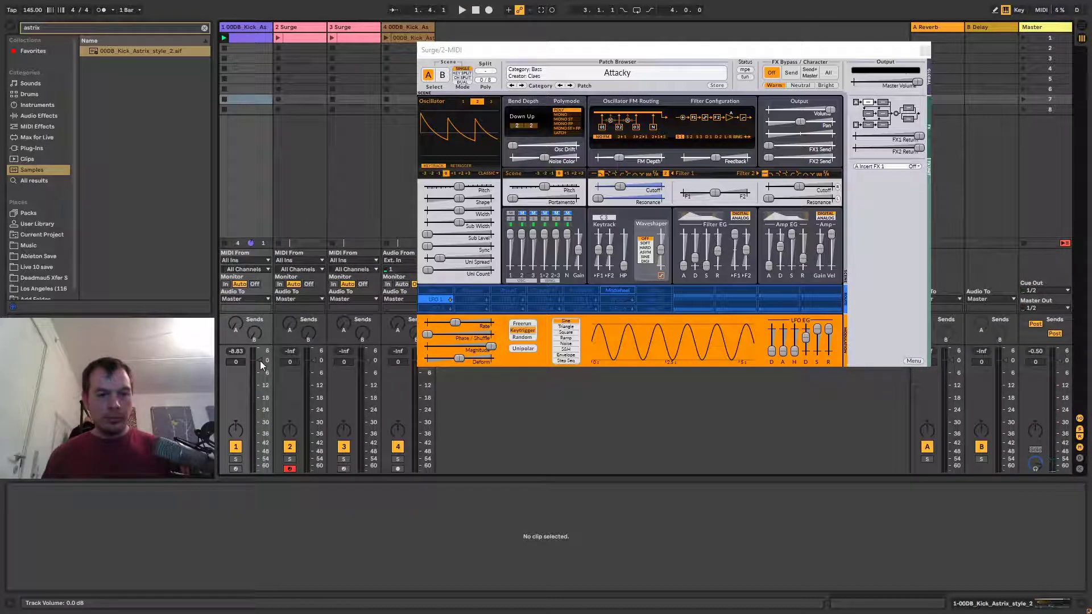
{"action": "key", "text": "space"}
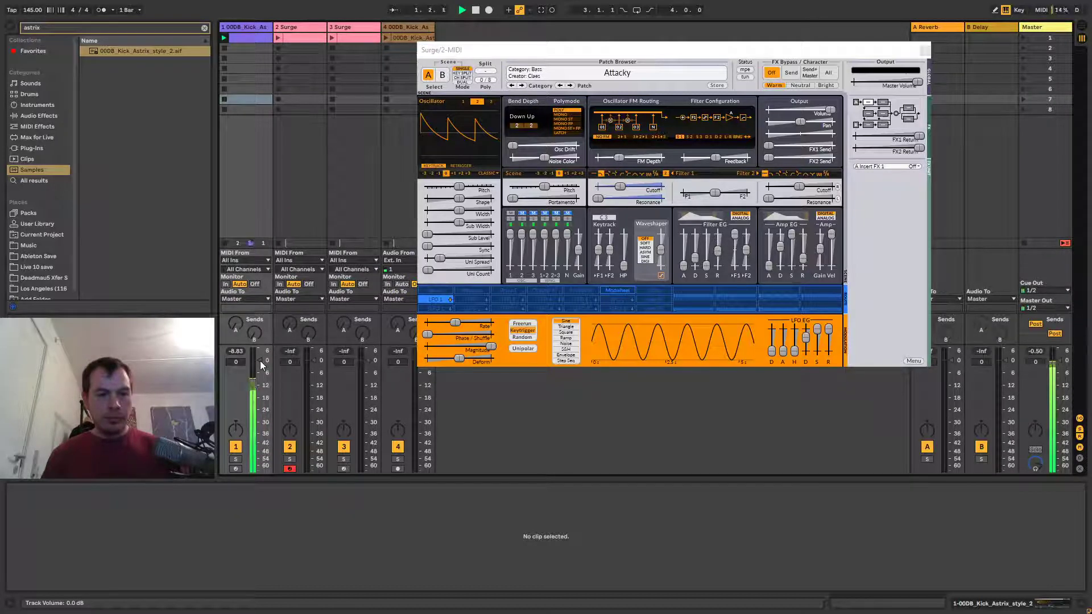
{"action": "left_click", "coordinate": [235, 25]}
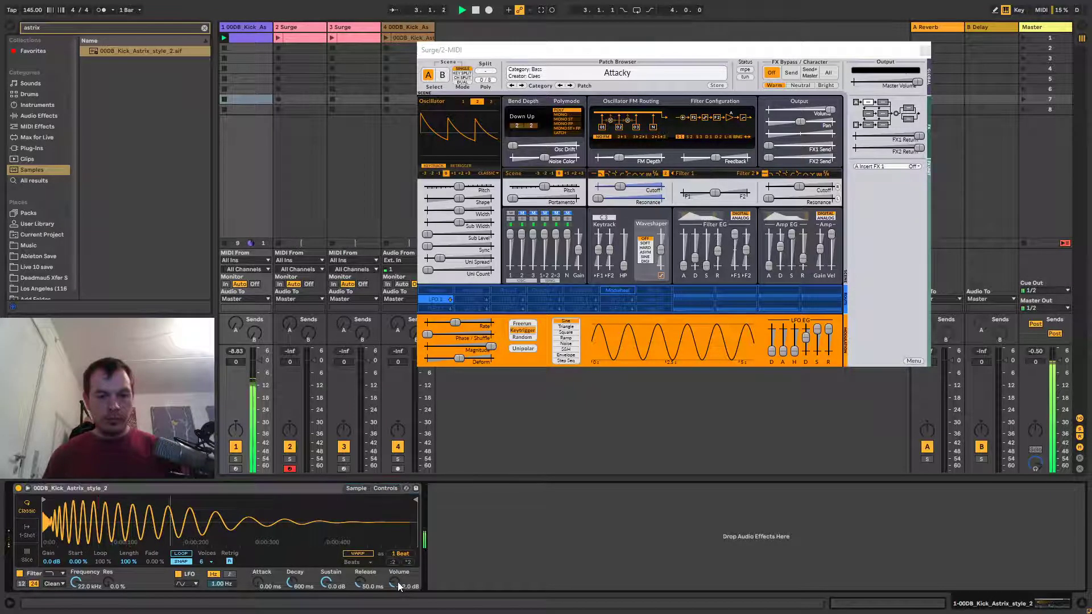
{"action": "scroll", "coordinate": [398, 586], "scroll_direction": "up", "scroll_amount": 2}
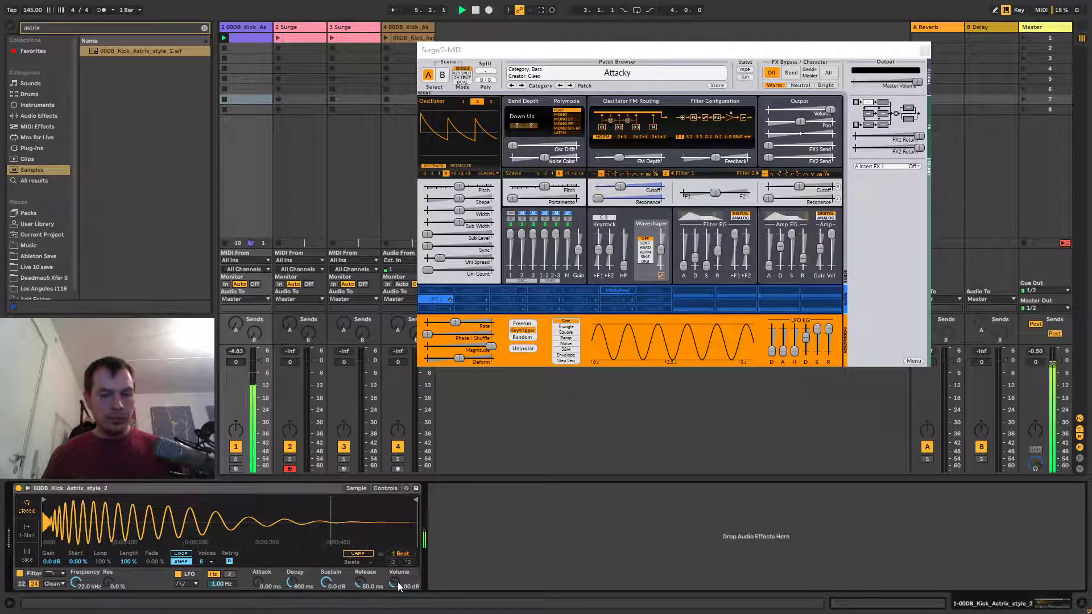
{"action": "scroll", "coordinate": [397, 586], "scroll_direction": "down", "scroll_amount": 9}
{"action": "left_click", "coordinate": [487, 557]}
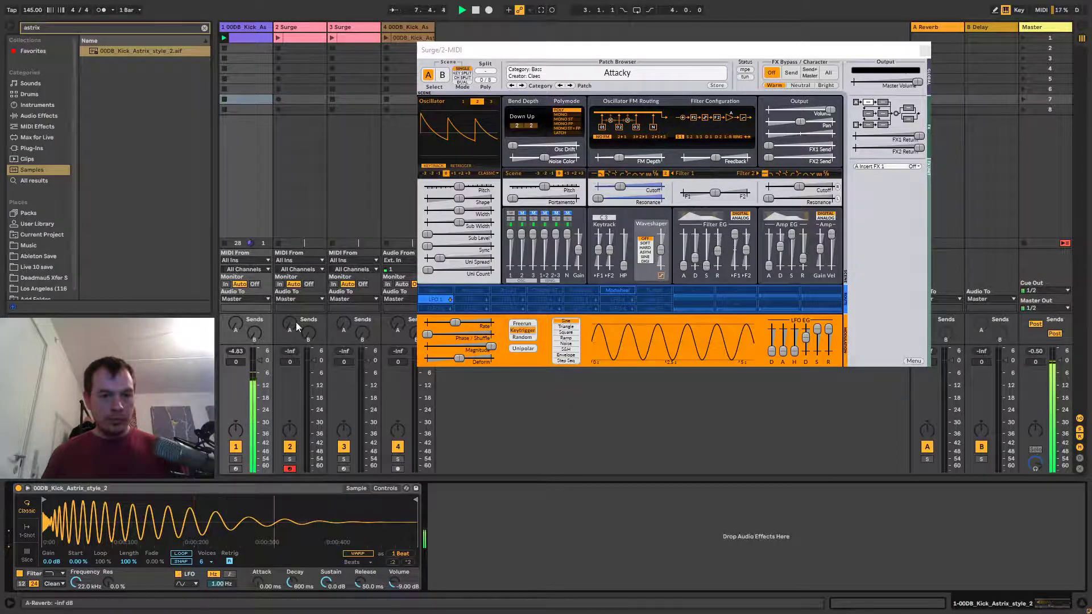
Launch the first Surge clip on track 2, open its notes, and set track 2's volume to -4 dB.
{"action": "left_click", "coordinate": [288, 26]}
{"action": "left_click", "coordinate": [278, 38]}
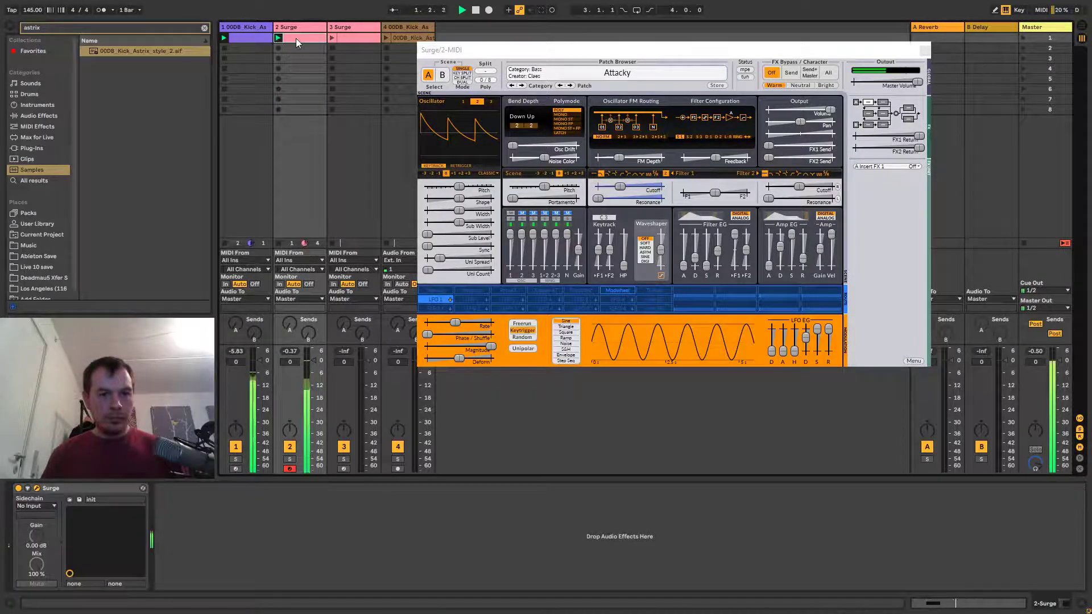
{"action": "left_click", "coordinate": [296, 38]}
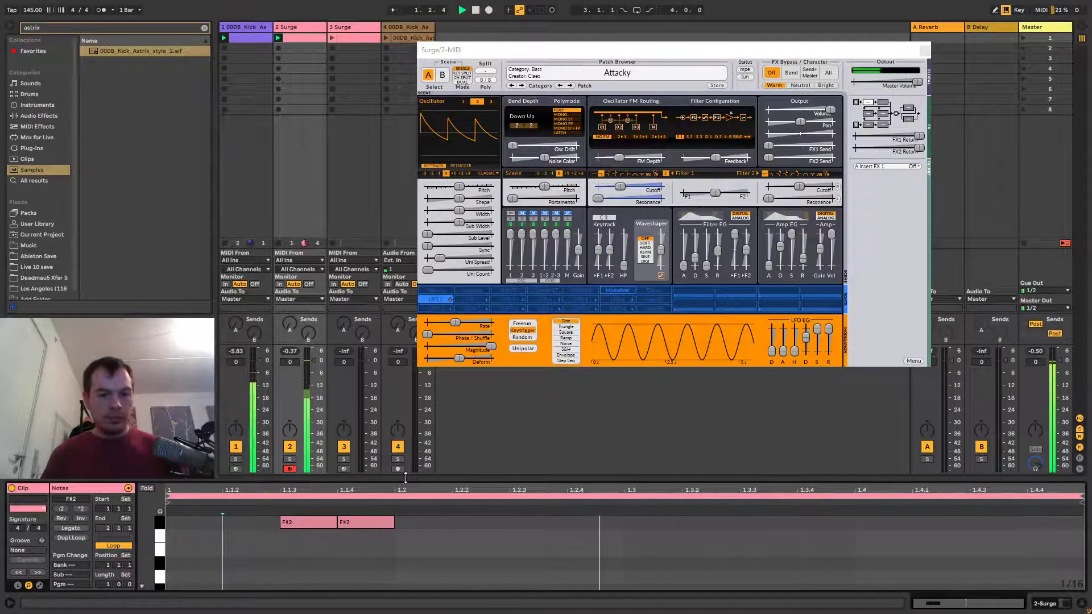
{"action": "key", "text": "space"}
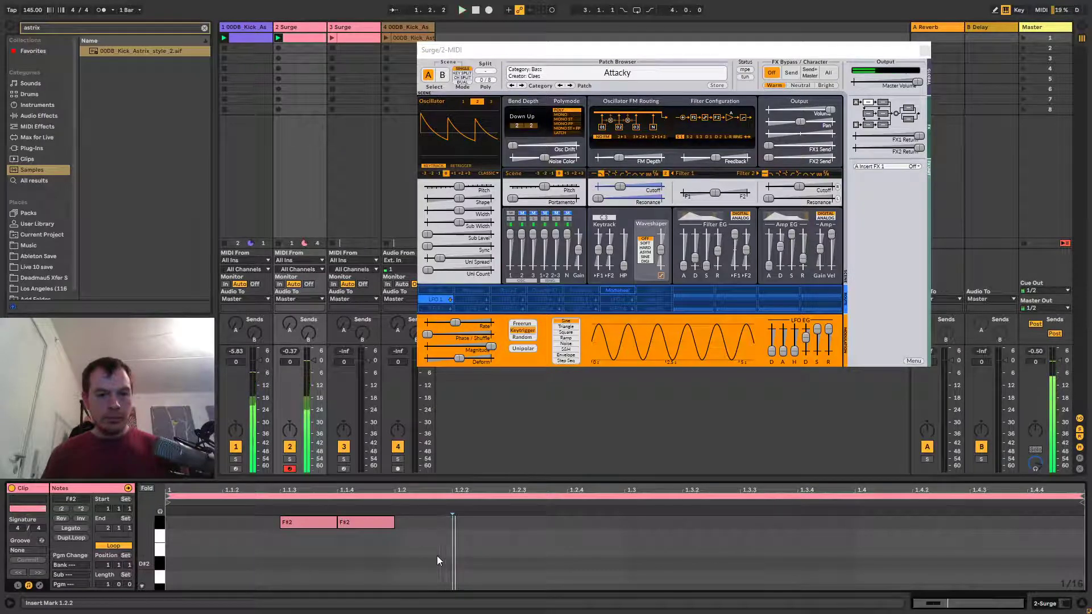
{"action": "scroll", "coordinate": [290, 362], "scroll_direction": "down", "scroll_amount": 4}
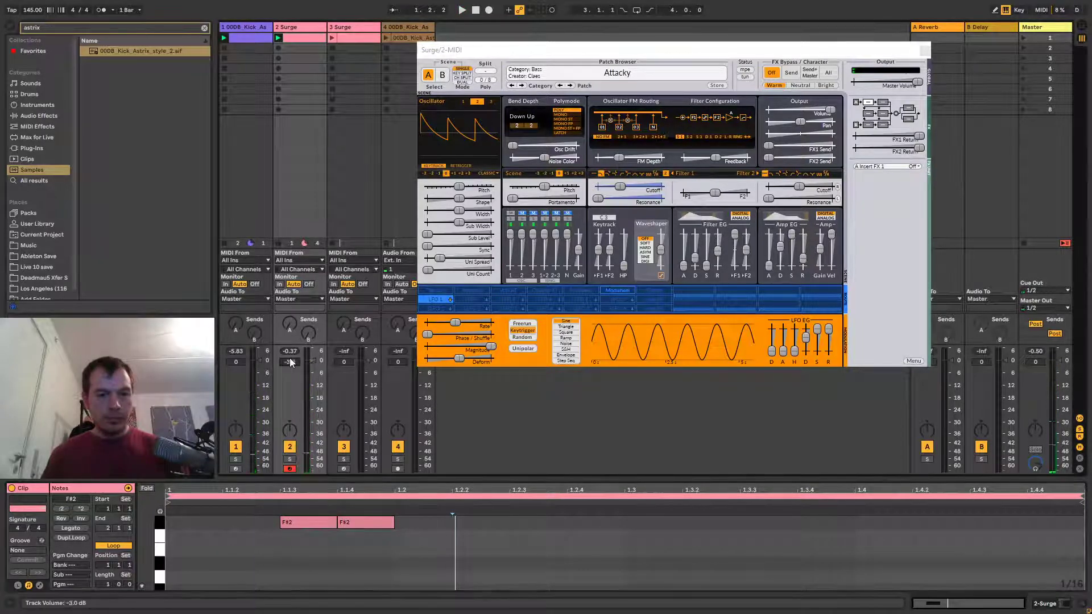
{"action": "left_click", "coordinate": [329, 551]}
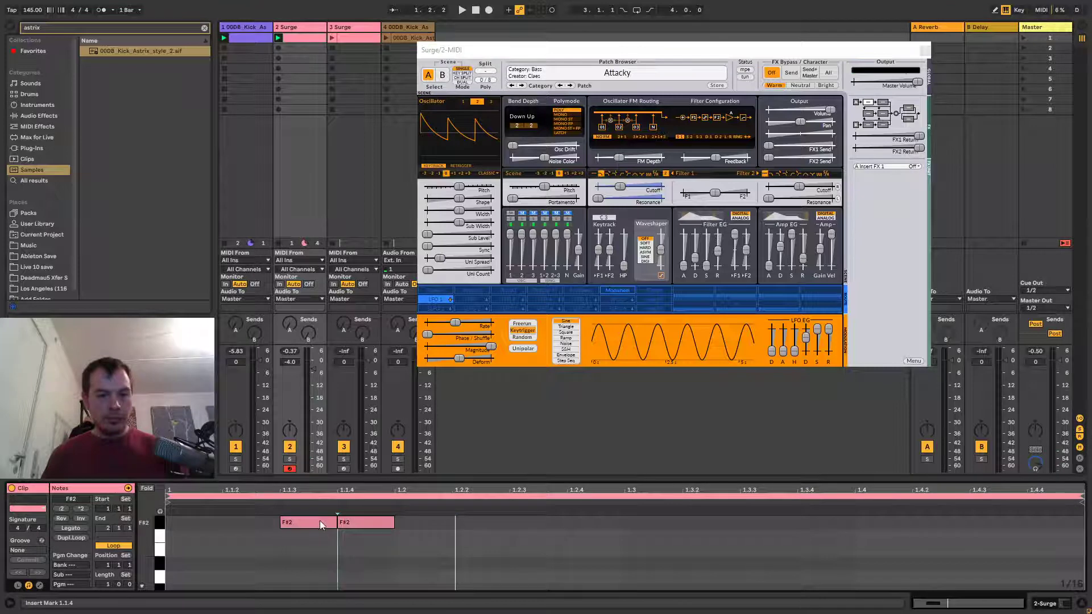
{"action": "key", "text": "space"}
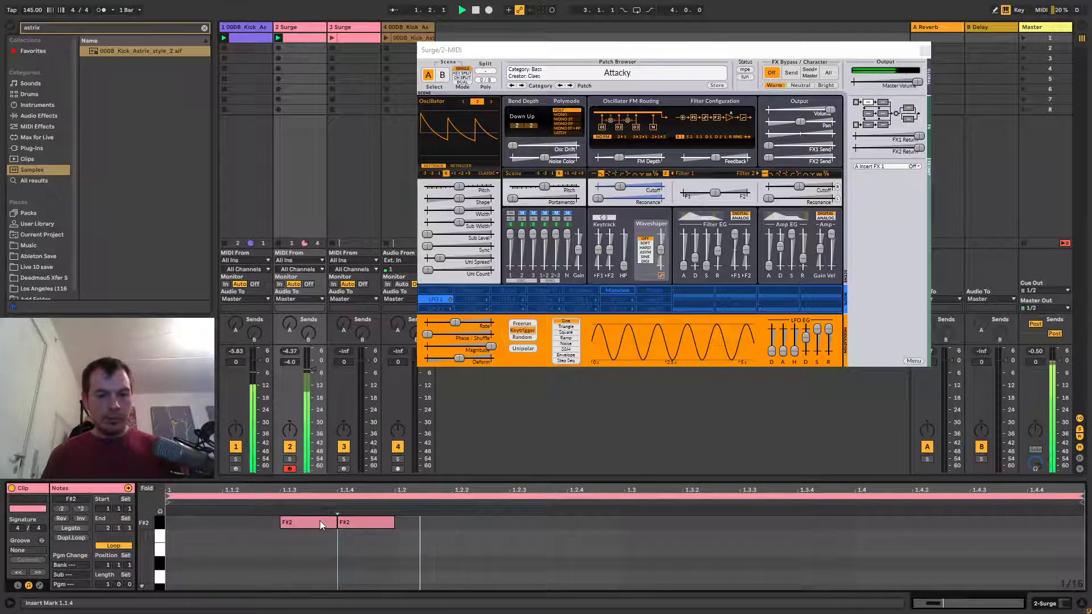
Transpose the bass notes down an octave to F#1 and shorten the clip's loop to end at 1.2.
{"action": "key", "text": "ctrl+a"}
{"action": "key", "text": "shift+Down"}
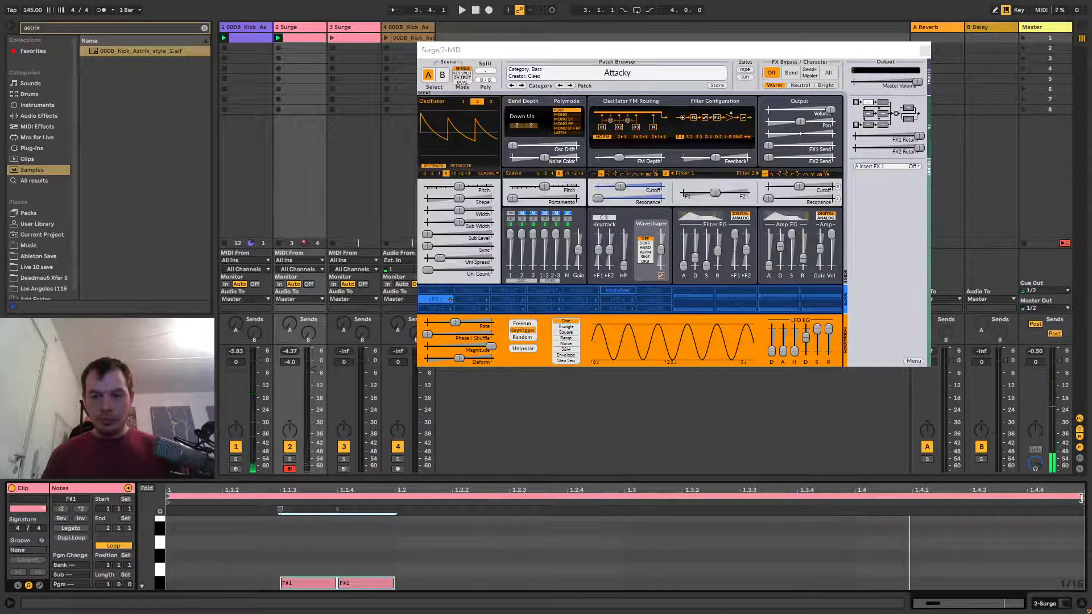
{"action": "left_click_drag", "start_coordinate": [981, 499], "coordinate": [394, 515]}
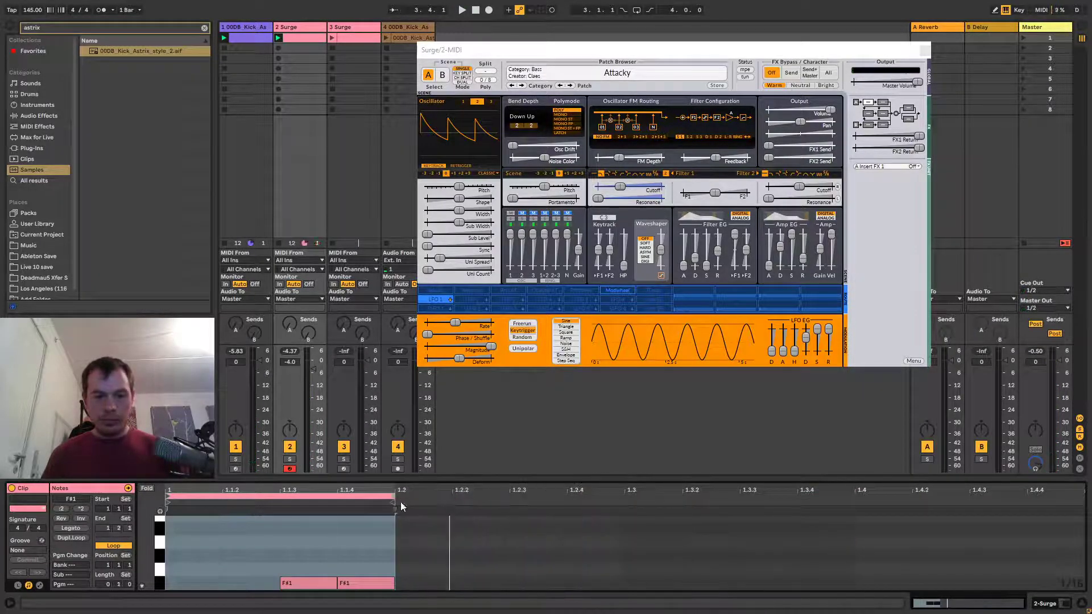
Move the 1.1.3 bass note to 1.1.2, duplicate it onto 1.1.3, and play the loop.
{"action": "left_click", "coordinate": [302, 582]}
{"action": "left_click_drag", "start_coordinate": [301, 583], "coordinate": [249, 585]}
{"action": "key", "text": "ctrl+d"}
{"action": "key", "text": "space"}
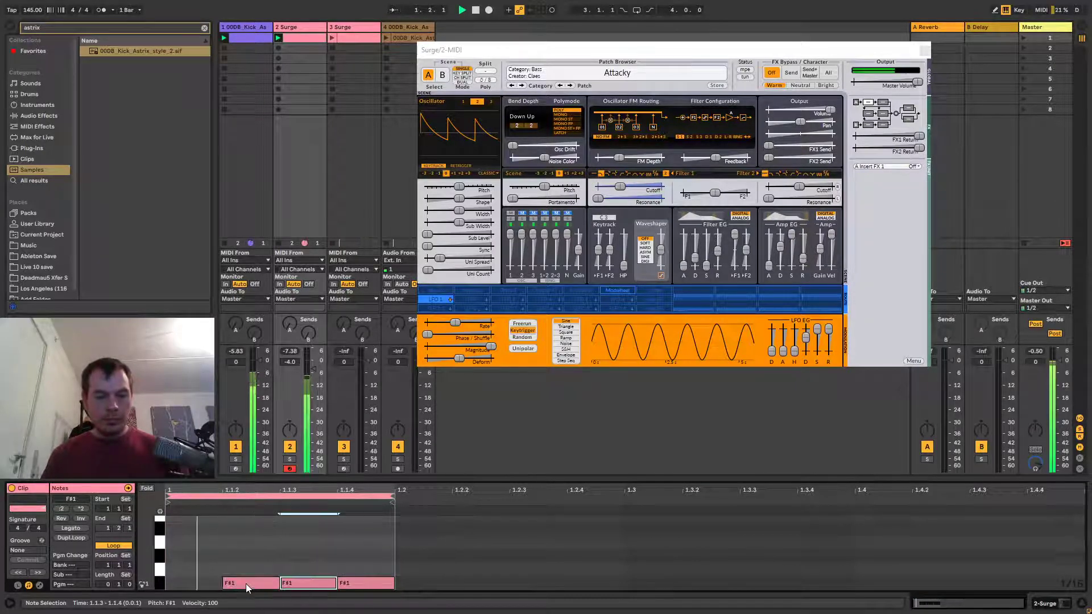
Transpose all three bass notes up to F#2 and set track 2's volume to -6 dB.
{"action": "left_click", "coordinate": [286, 556]}
{"action": "key", "text": "ctrl+a"}
{"action": "key", "text": "shift+Up"}
{"action": "key", "text": "shift+Up"}
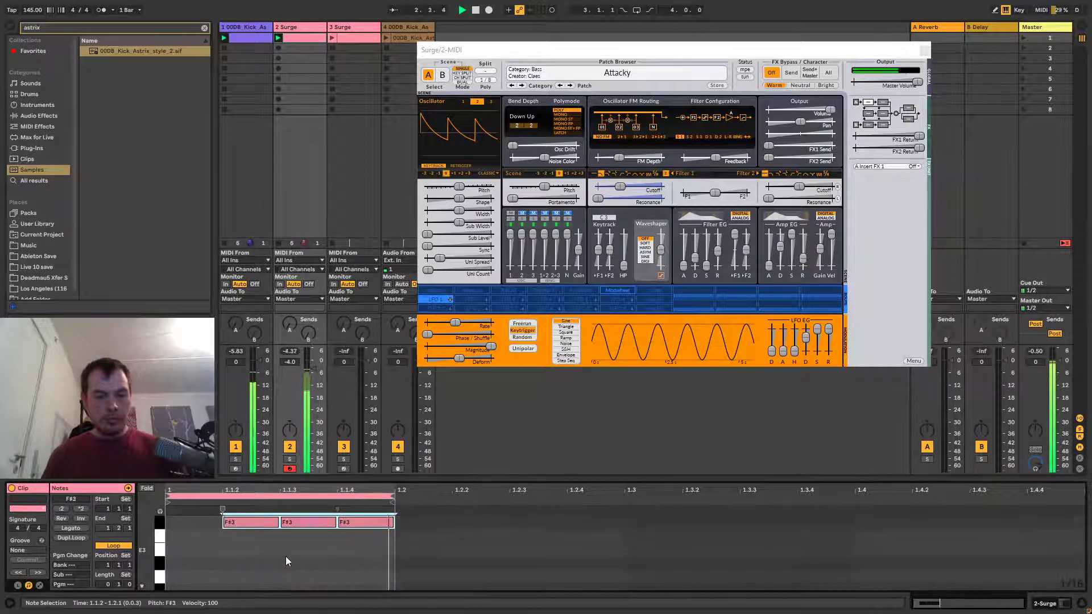
{"action": "key", "text": "shift+Down"}
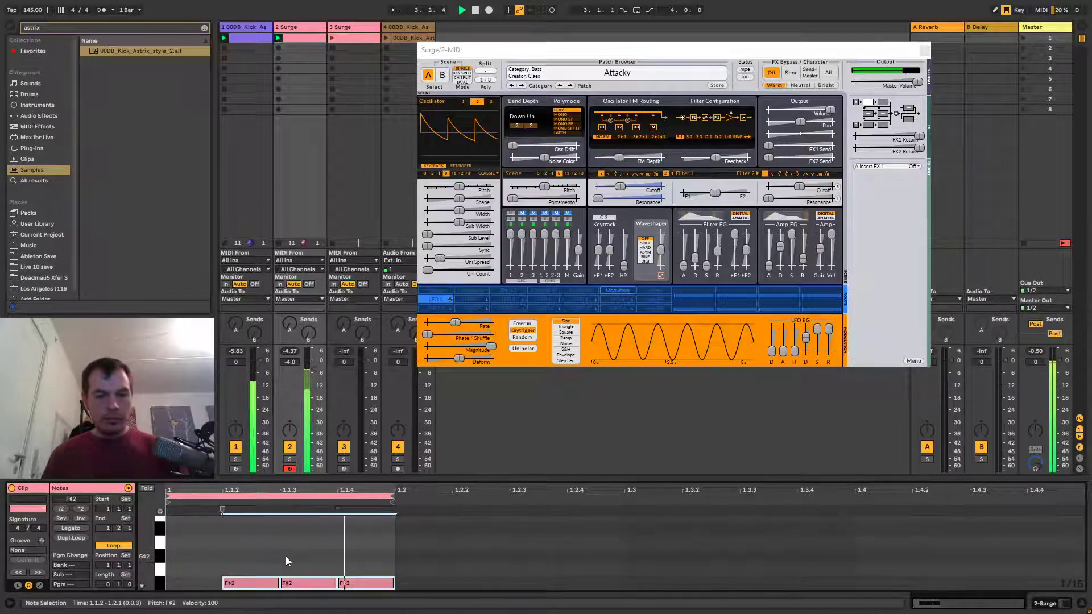
{"action": "left_click_drag", "start_coordinate": [292, 365], "coordinate": [293, 376]}
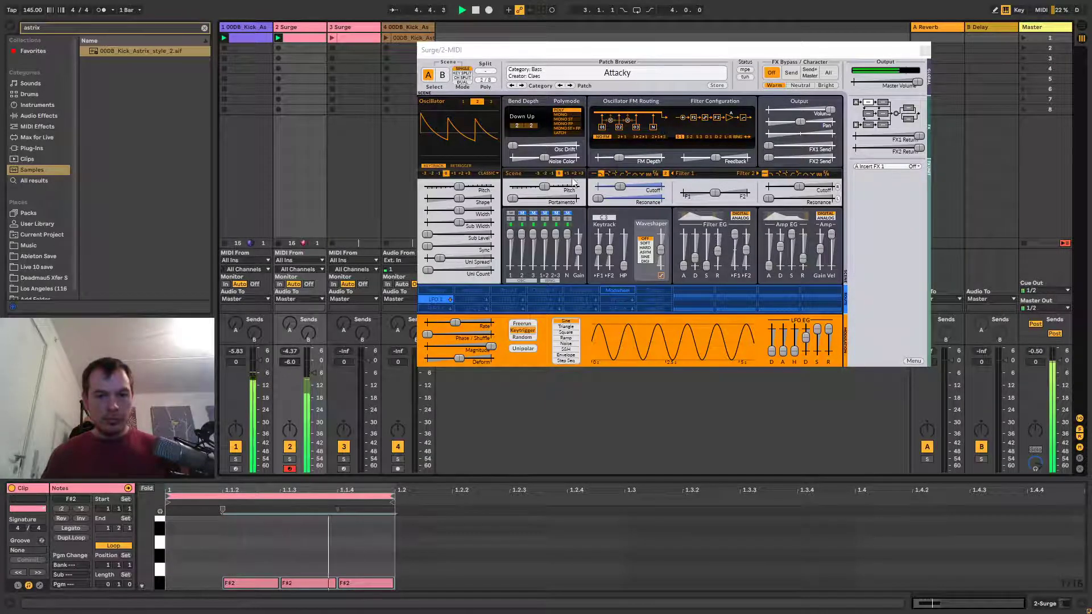
Audition Surge patches from the other categories, from Chord through Keyboard, MPE and Pad to Percussion, against the kick.
{"action": "left_click", "coordinate": [521, 85]}
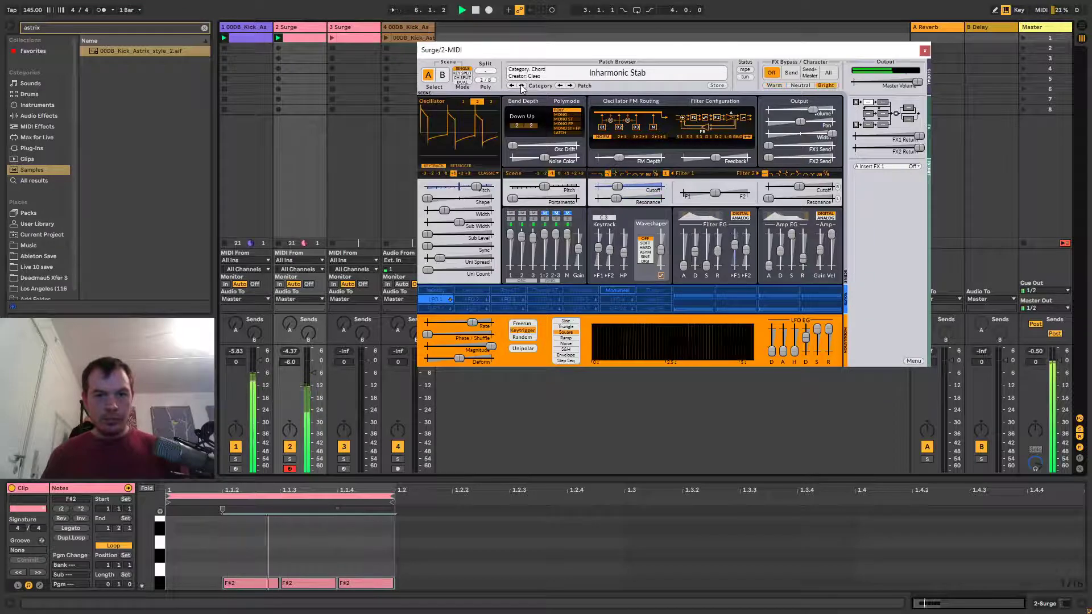
{"action": "left_click", "coordinate": [521, 85]}
{"action": "left_click", "coordinate": [522, 85]}
{"action": "left_click", "coordinate": [521, 86]}
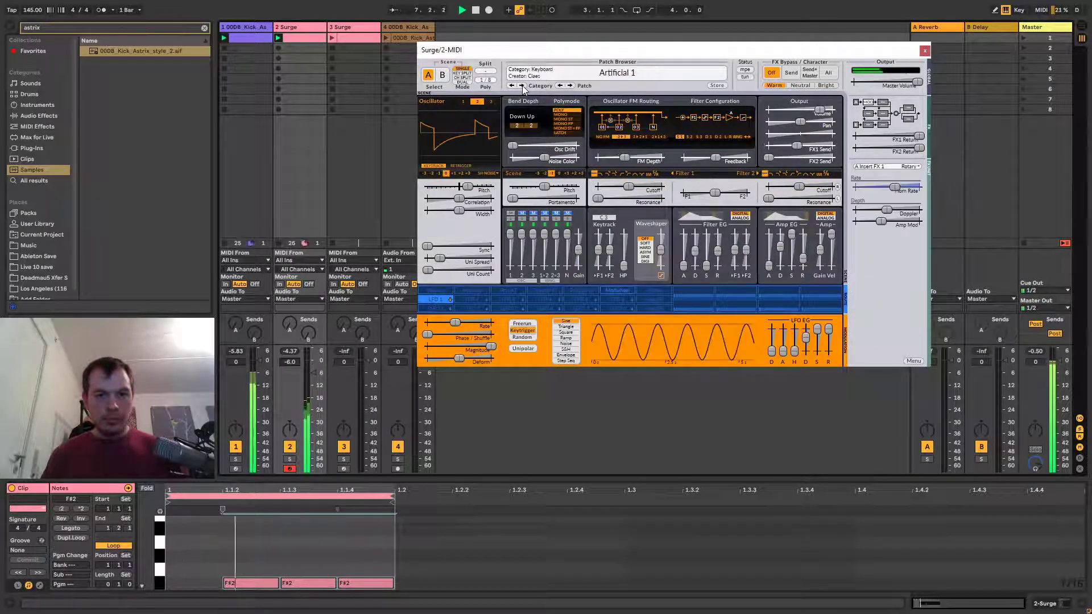
{"action": "left_click", "coordinate": [522, 85]}
{"action": "left_click", "coordinate": [521, 86]}
{"action": "left_click", "coordinate": [522, 85]}
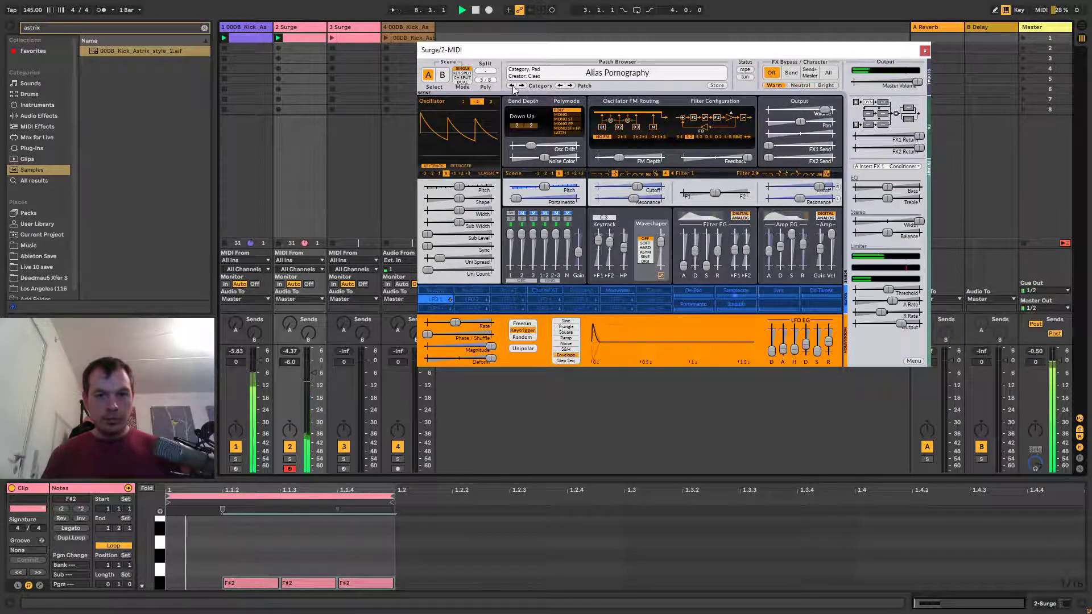
{"action": "left_click", "coordinate": [512, 85]}
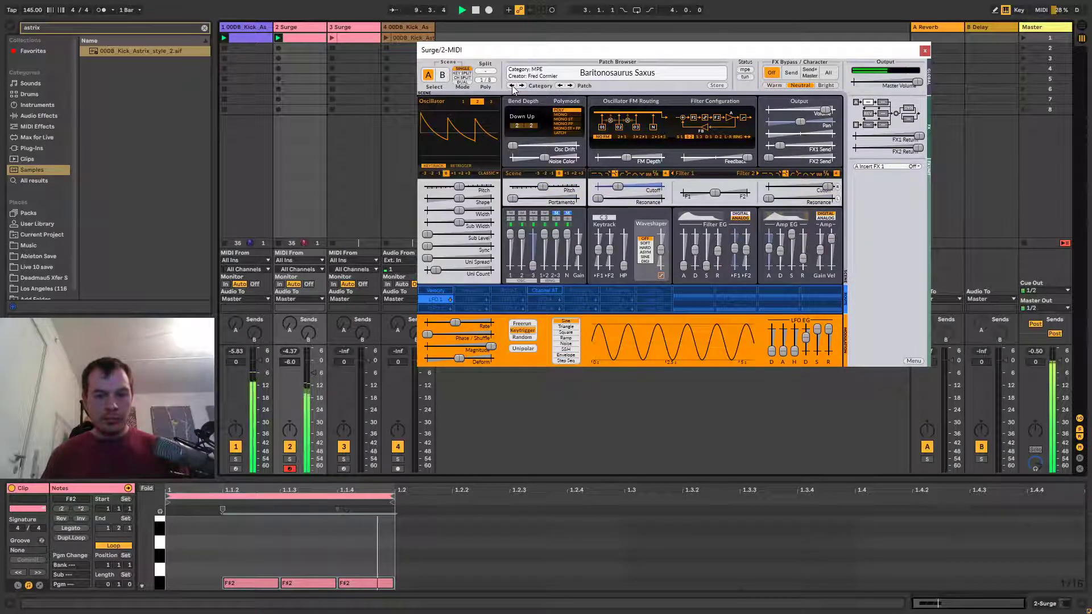
{"action": "key", "text": "x"}
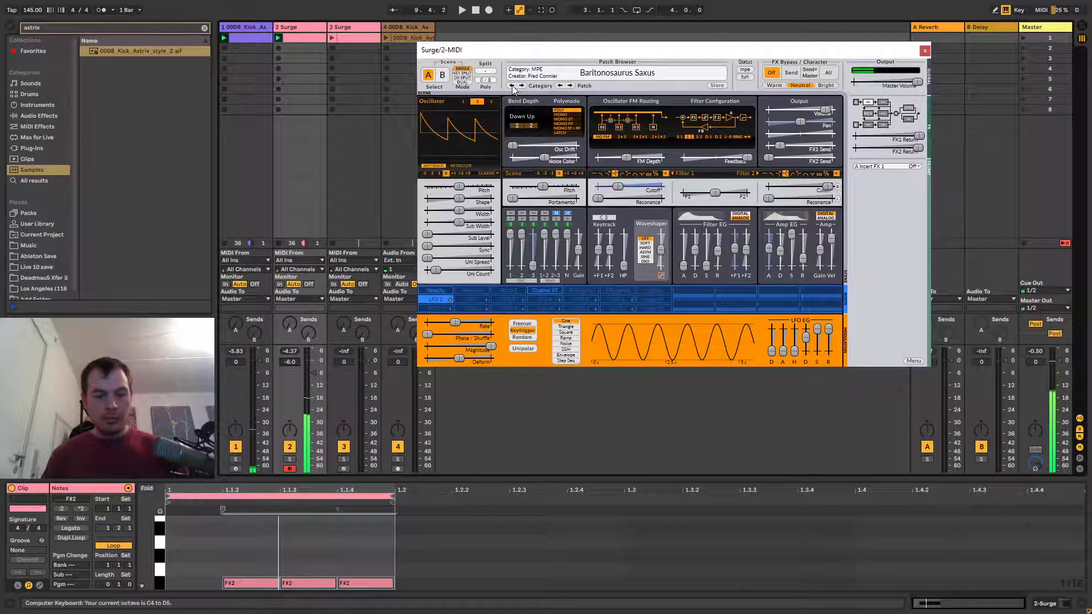
{"action": "key", "text": "z"}
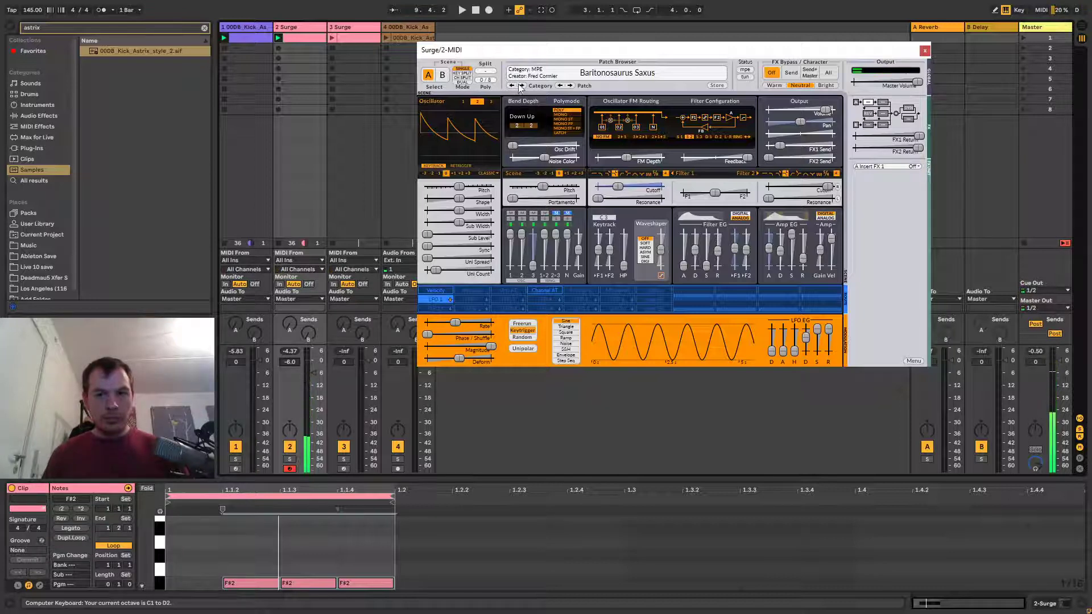
{"action": "left_click", "coordinate": [521, 86]}
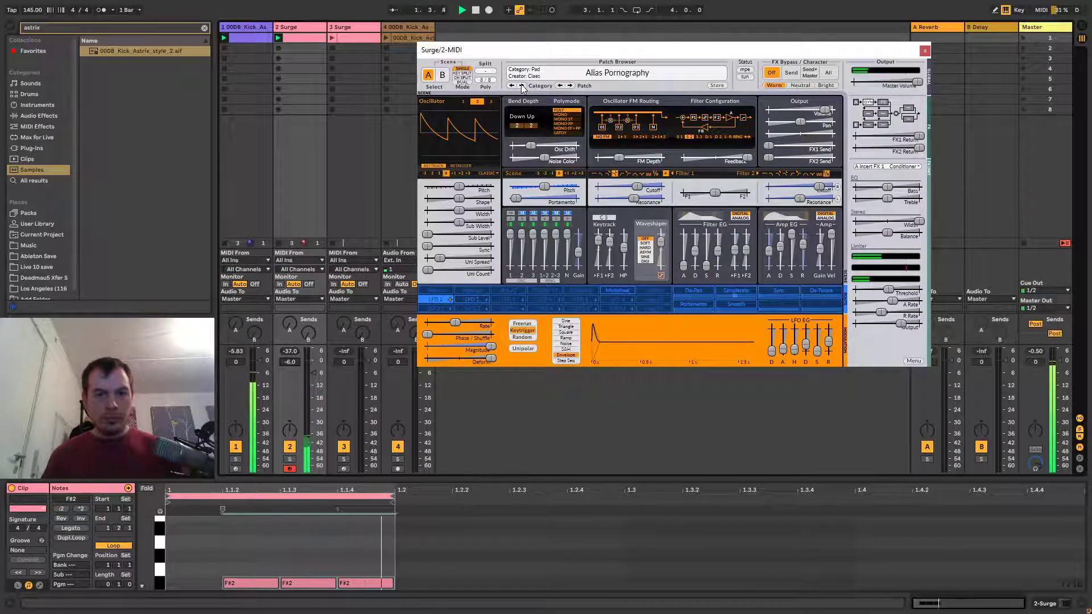
{"action": "left_click", "coordinate": [522, 86]}
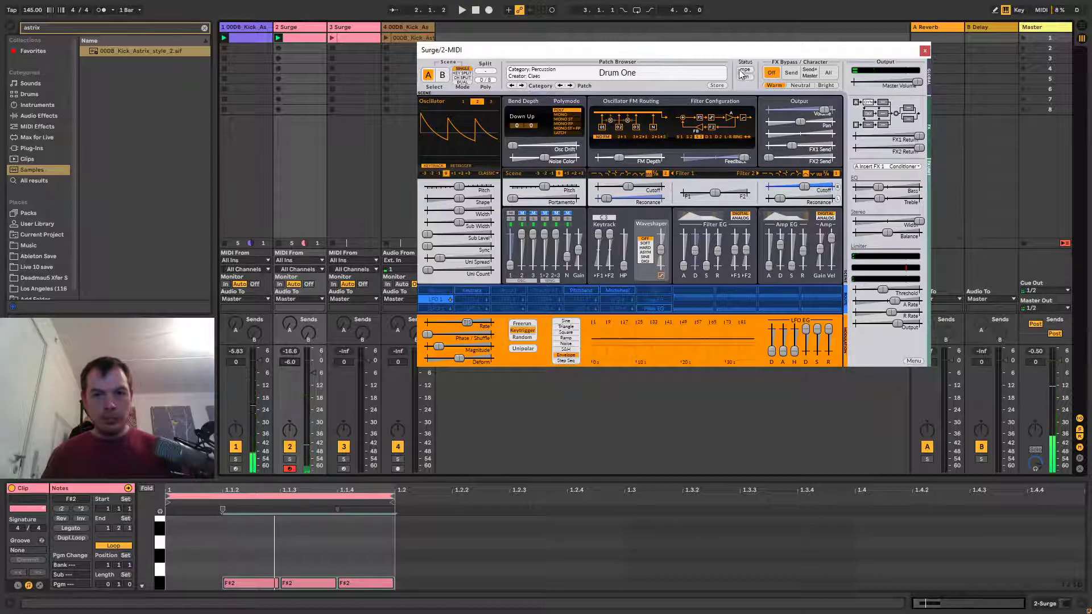
Return Surge to the Bass category, load the Bass 1 patch, and start playback.
{"action": "left_click", "coordinate": [698, 67]}
{"action": "mouse_move", "coordinate": [743, 76]}
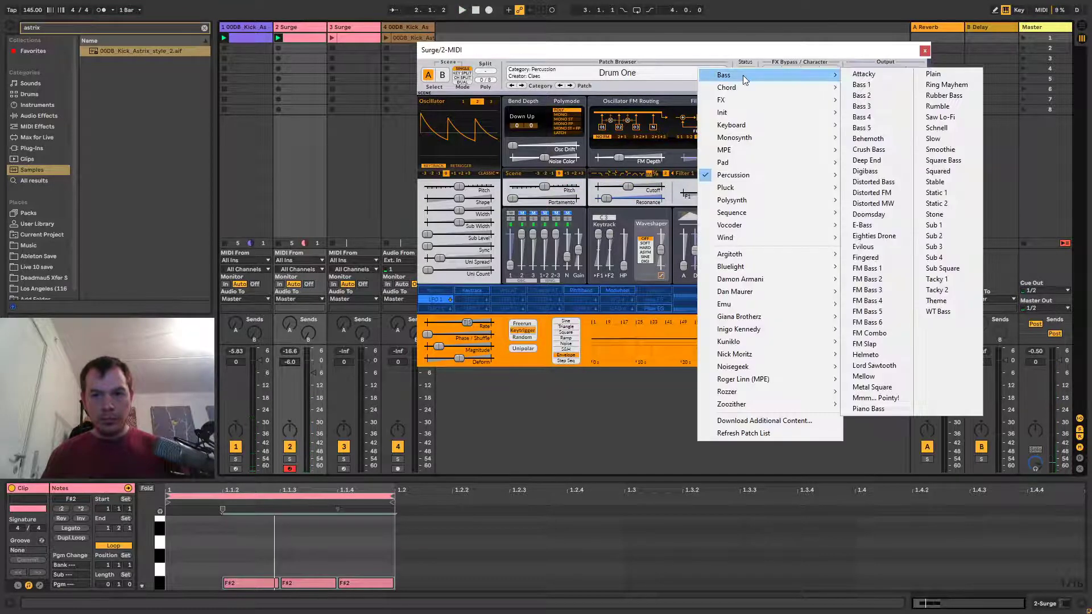
{"action": "left_click", "coordinate": [864, 74]}
{"action": "left_click", "coordinate": [570, 85]}
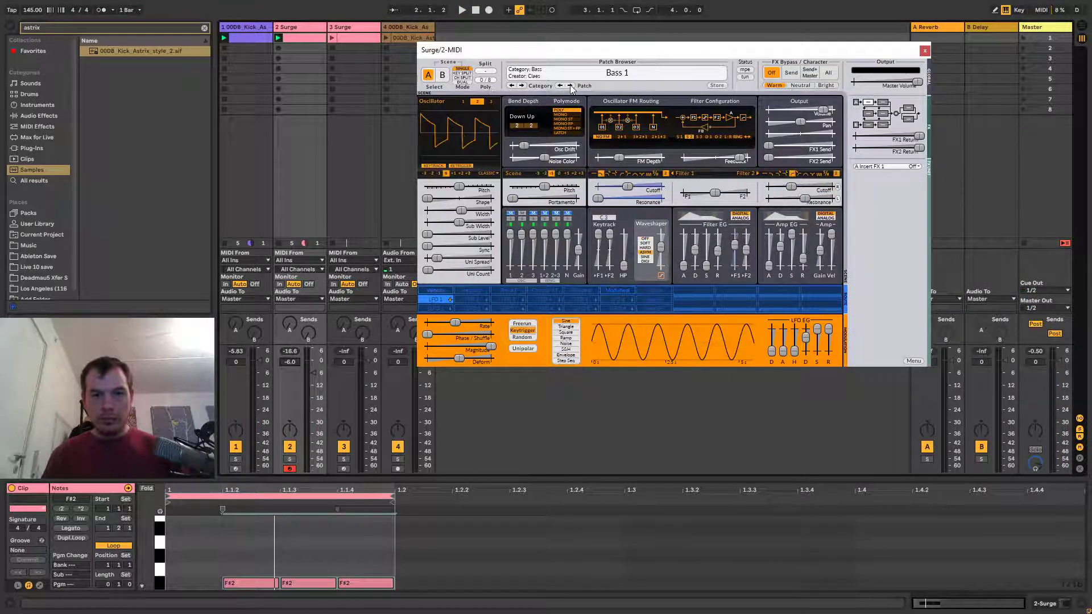
{"action": "key", "text": "space"}
Audition the Bass patches following Bass 1 while the loop plays and settle on Deep End.
{"action": "left_click", "coordinate": [570, 85]}
{"action": "left_click", "coordinate": [570, 85]}
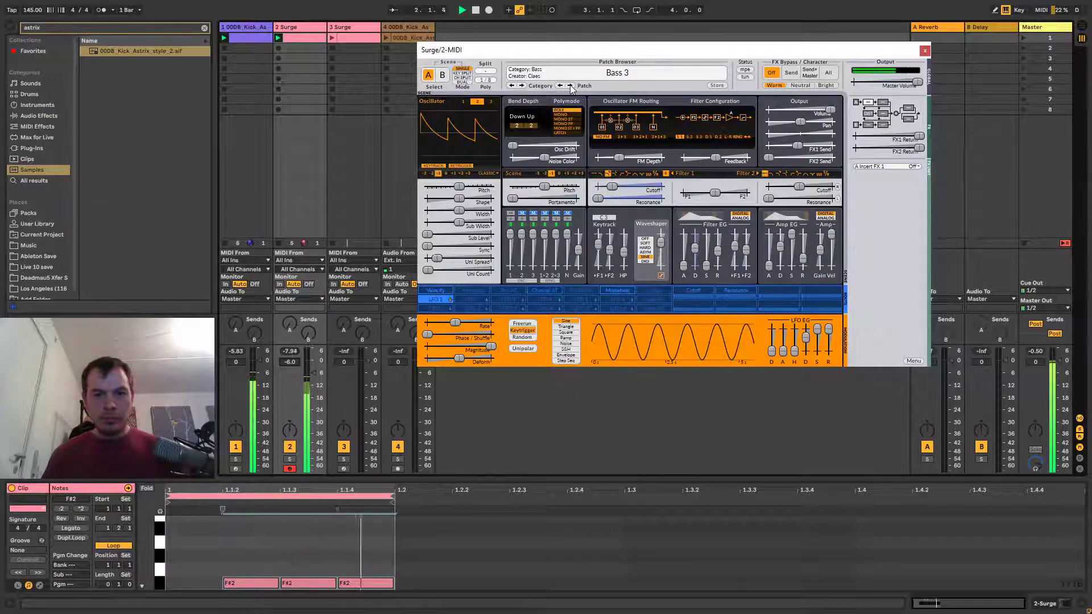
{"action": "left_click", "coordinate": [570, 85]}
{"action": "left_click", "coordinate": [570, 85]}
{"action": "left_click", "coordinate": [570, 85]}
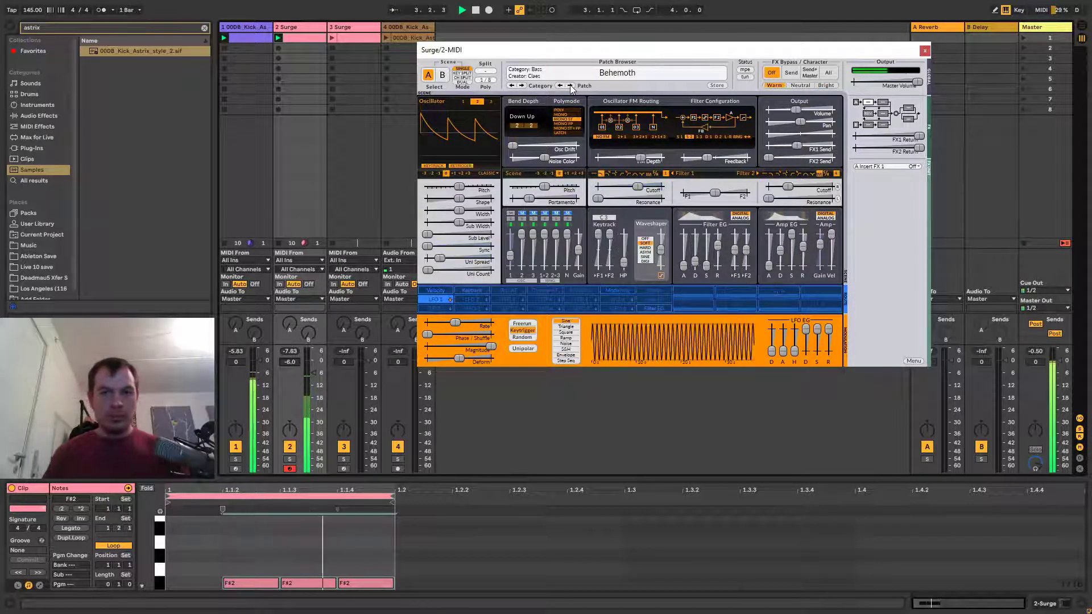
{"action": "left_click", "coordinate": [569, 85]}
{"action": "left_click", "coordinate": [570, 86]}
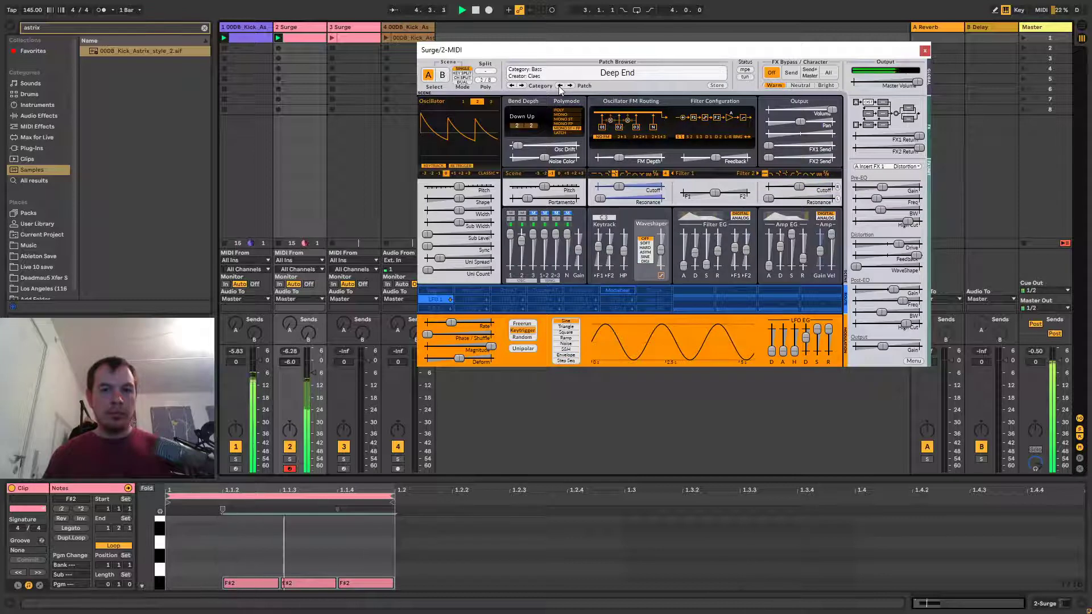
{"action": "left_click", "coordinate": [560, 86]}
{"action": "left_click", "coordinate": [570, 85]}
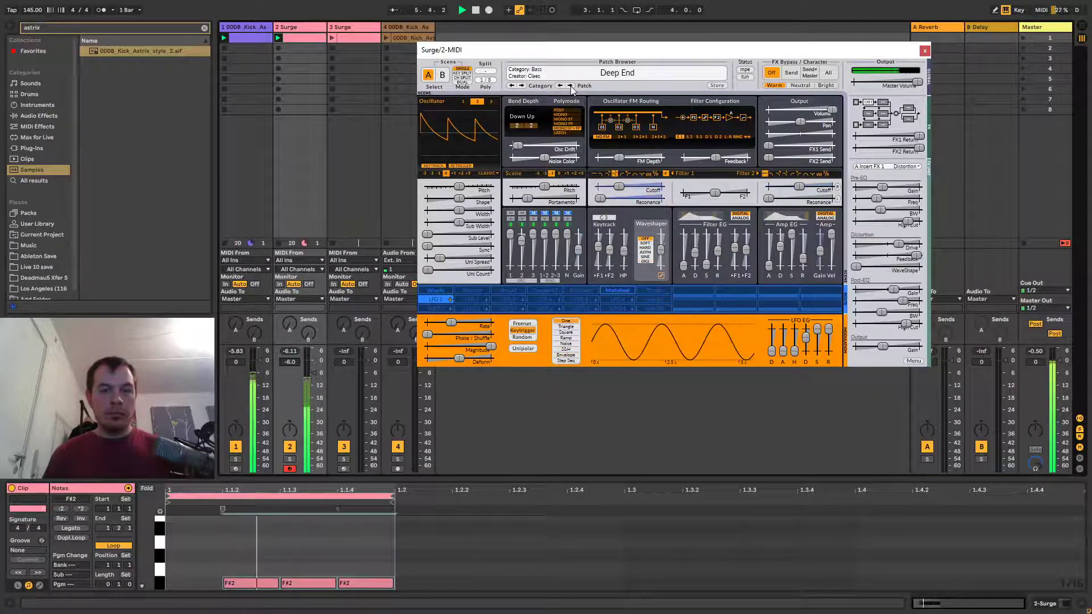
{"action": "left_click", "coordinate": [570, 86]}
{"action": "left_click", "coordinate": [560, 85]}
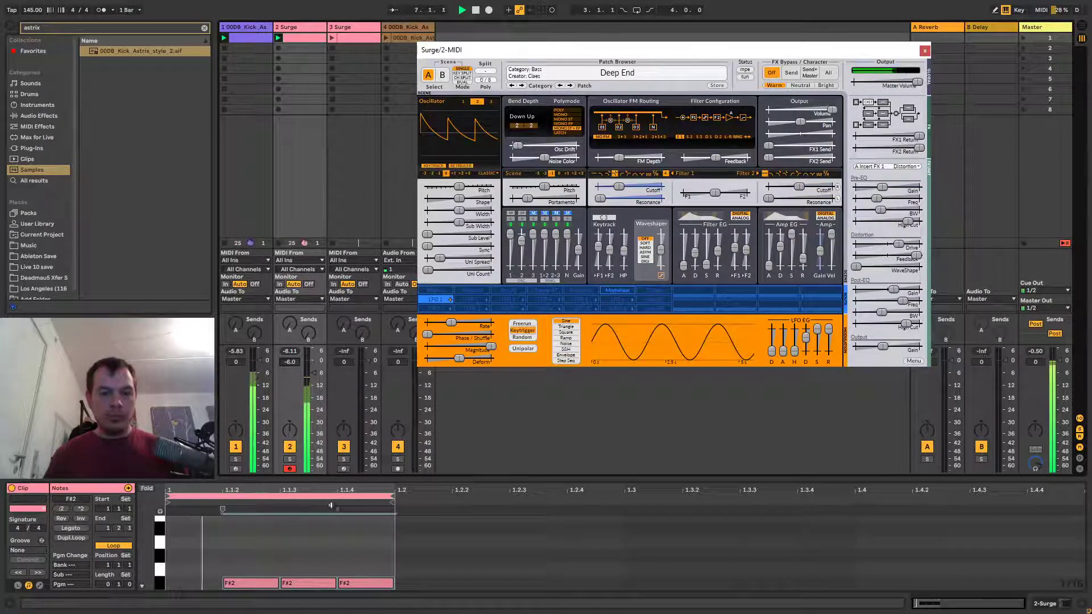
Try all the bass notes an octave lower at F#1 and return them to F#2.
{"action": "left_click", "coordinate": [332, 553]}
{"action": "key", "text": "ctrl+a"}
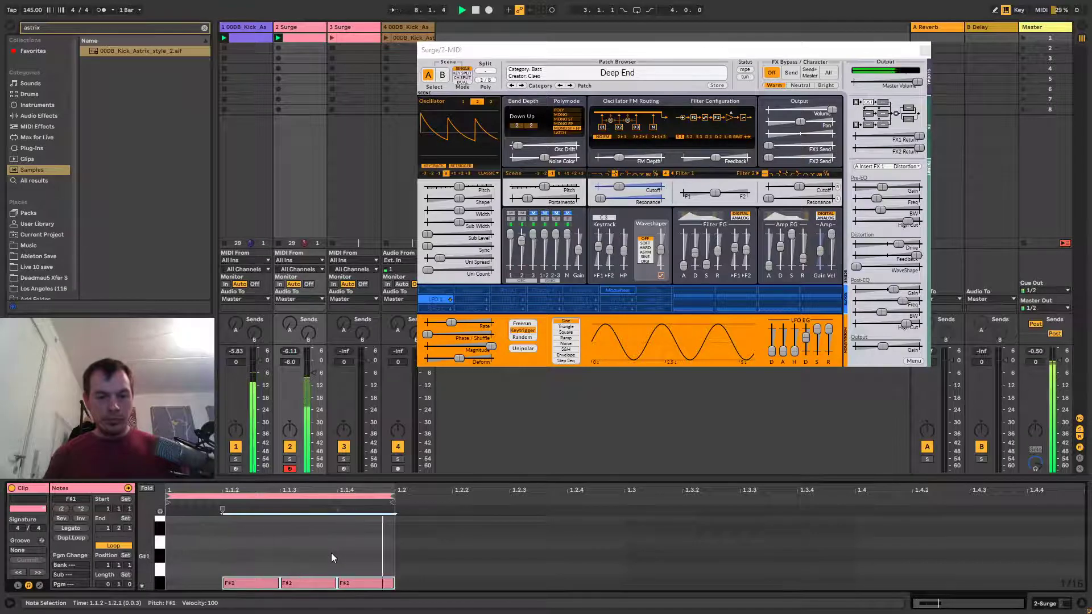
{"action": "scroll", "coordinate": [269, 588], "scroll_direction": "down", "scroll_amount": 3}
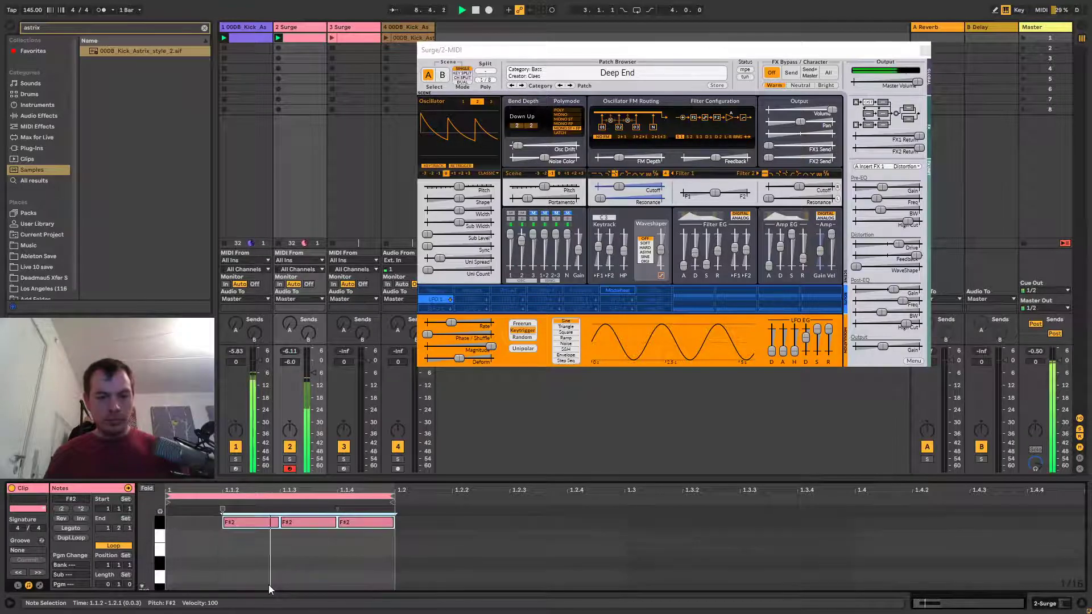
Lower the first bass note's velocity to 67 and shorten all three notes slightly to leave small gaps between them.
{"action": "left_click", "coordinate": [244, 526]}
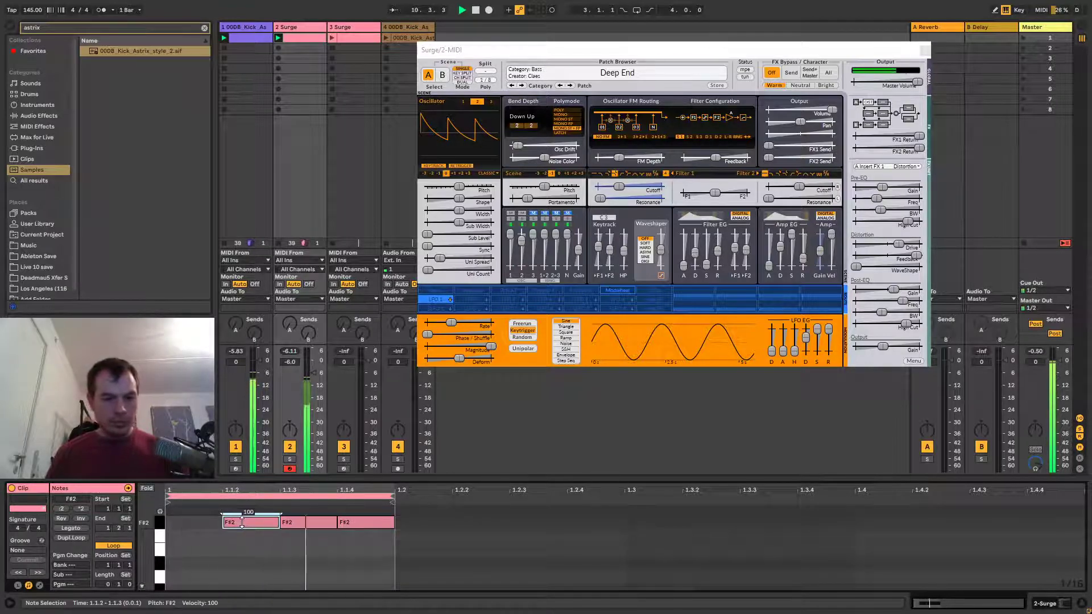
{"action": "mouse_move", "coordinate": [250, 522]}
{"action": "left_mouse_down"}
{"action": "mouse_move", "coordinate": [251, 547]}
{"action": "mouse_move", "coordinate": [251, 537]}
{"action": "left_mouse_up"}
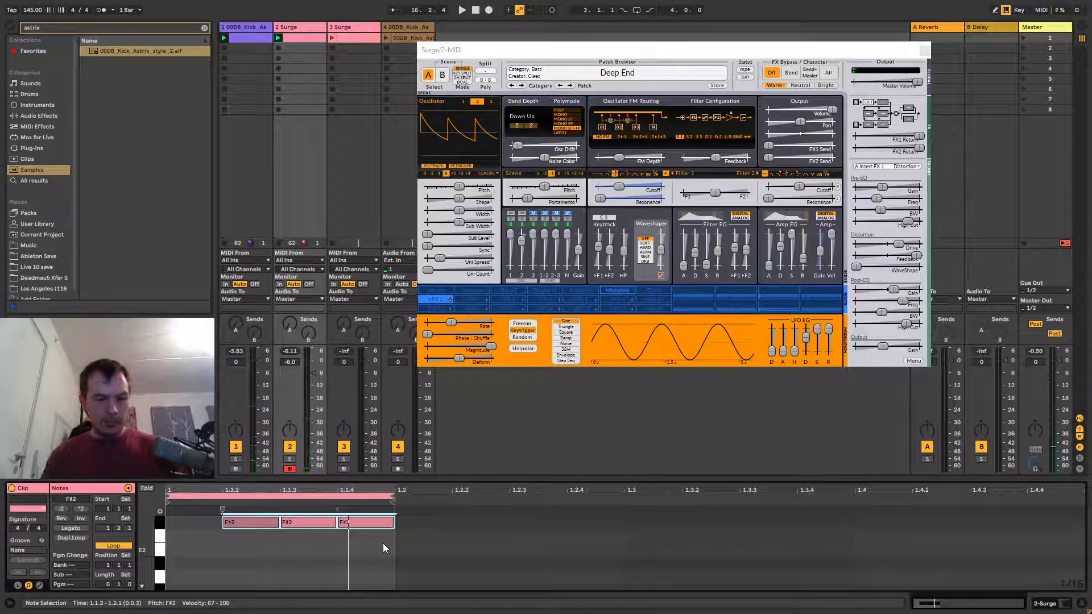
{"action": "double_click", "coordinate": [287, 487]}
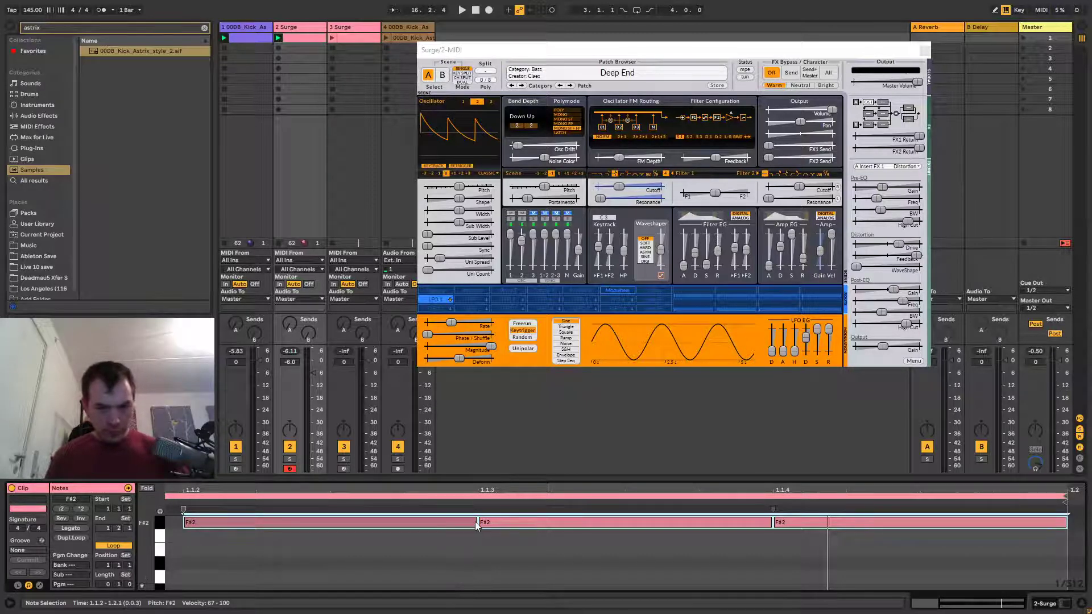
{"action": "left_click_drag", "start_coordinate": [476, 522], "coordinate": [459, 522]}
{"action": "key", "text": "space"}
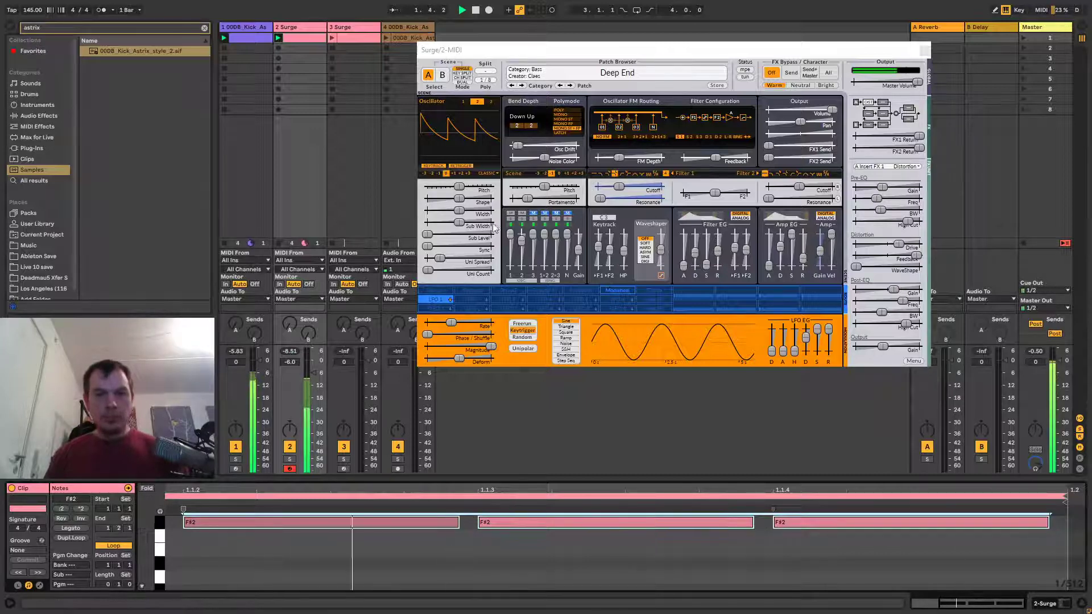
Load the Digibass patch and try all three bass notes an octave lower at F#1.
{"action": "left_click", "coordinate": [571, 85]}
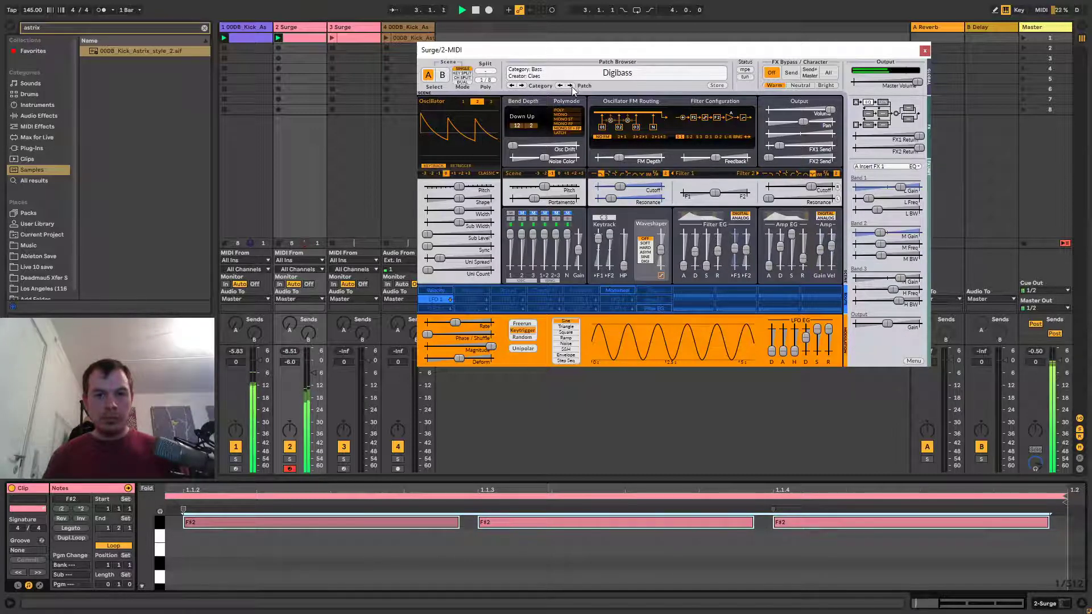
{"action": "left_click", "coordinate": [477, 550]}
{"action": "key", "text": "ctrl+a"}
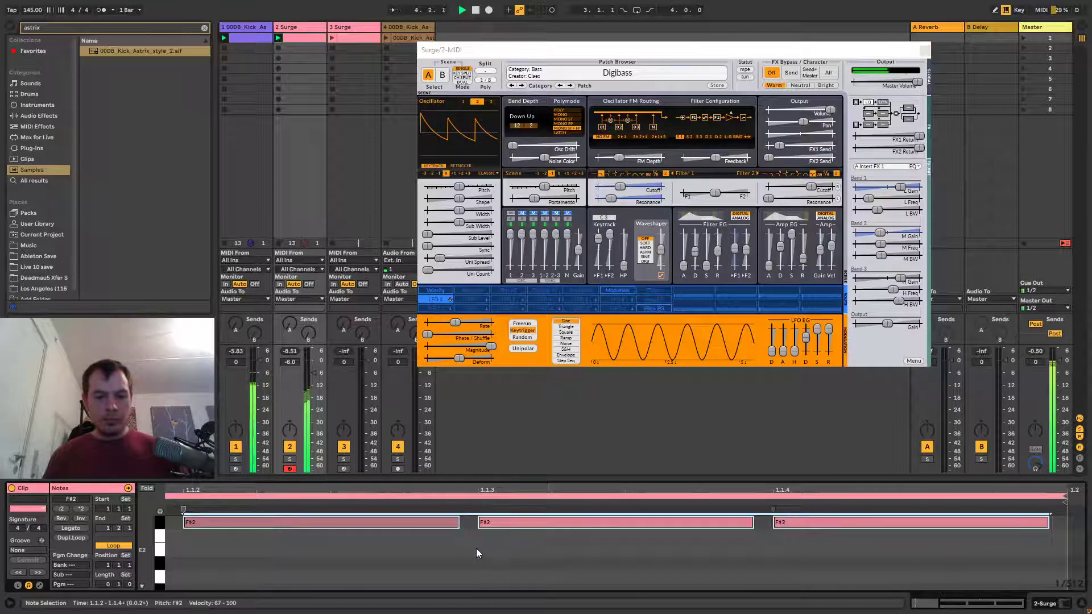
{"action": "key", "text": "shift+Down"}
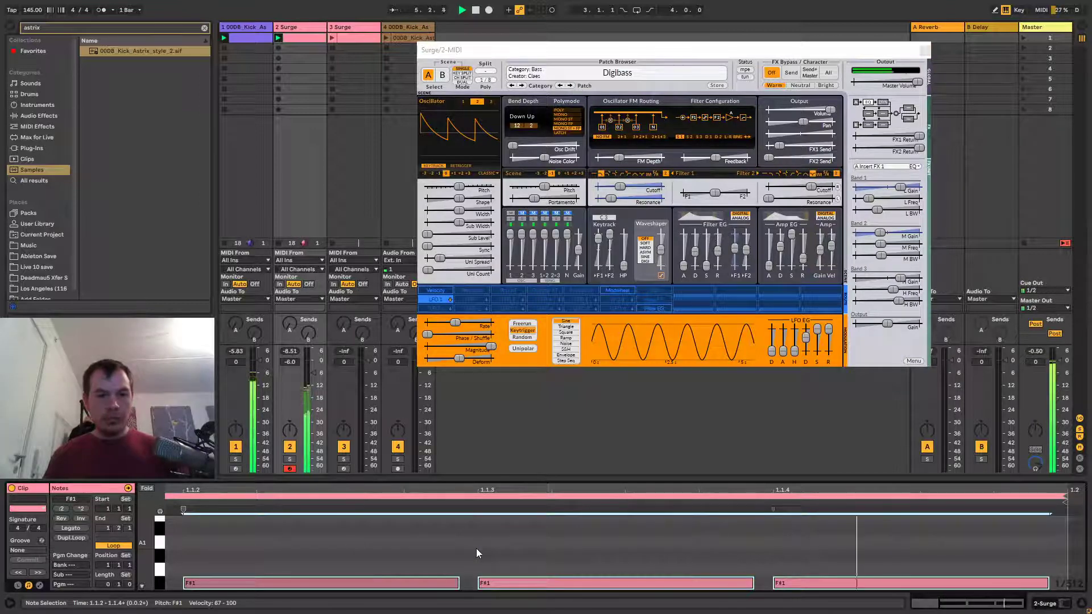
Set the second track's volume to -4.0 dB and fit the note editor to the full bar and the notes in use.
{"action": "scroll", "coordinate": [293, 361], "scroll_direction": "up", "scroll_amount": 2}
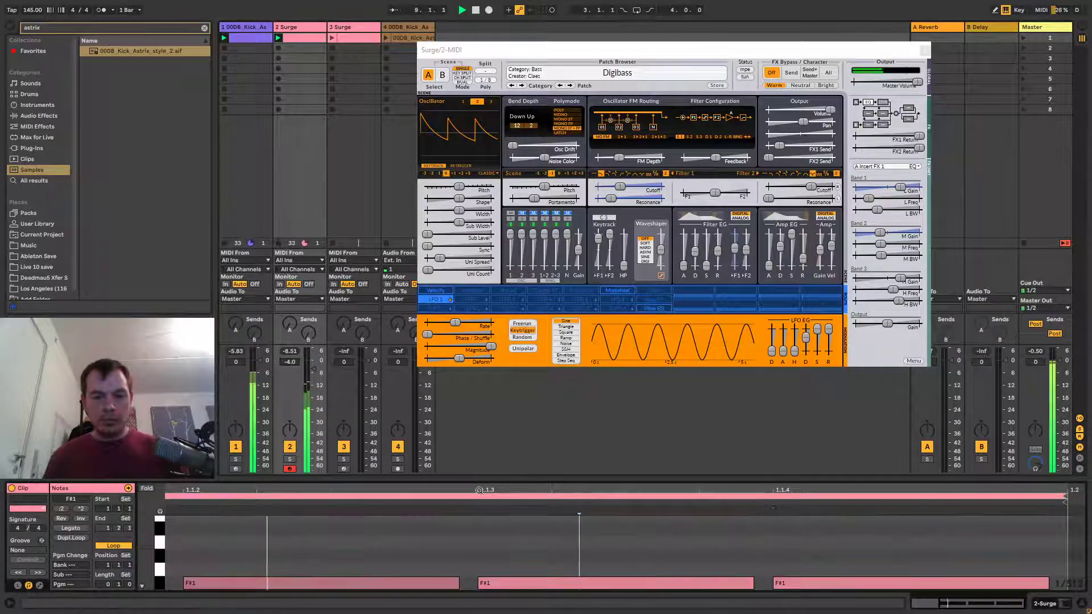
{"action": "scroll", "coordinate": [467, 556], "scroll_direction": "down", "scroll_amount": 2}
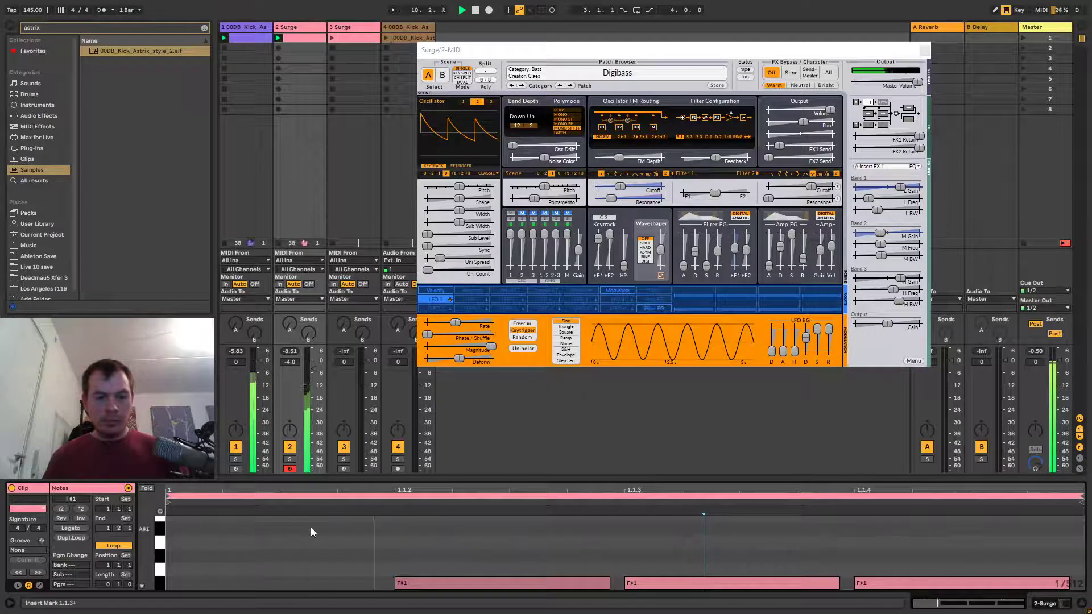
{"action": "double_click", "coordinate": [146, 549]}
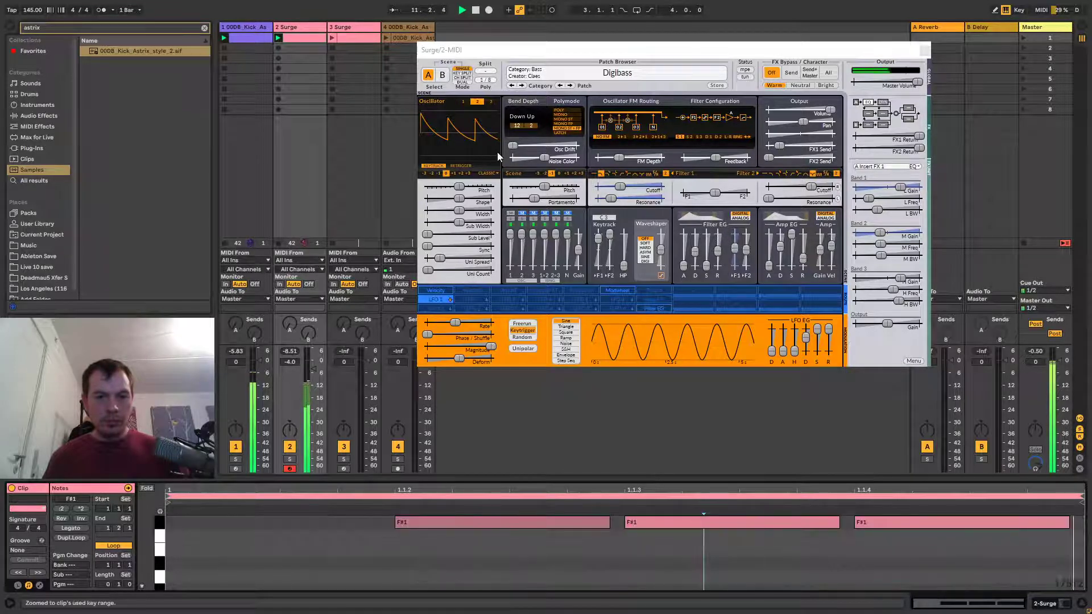
Audition the Bass patches from Distorted Bass to E-Bass and raise all bass notes an octave to F#2.
{"action": "left_click", "coordinate": [570, 86]}
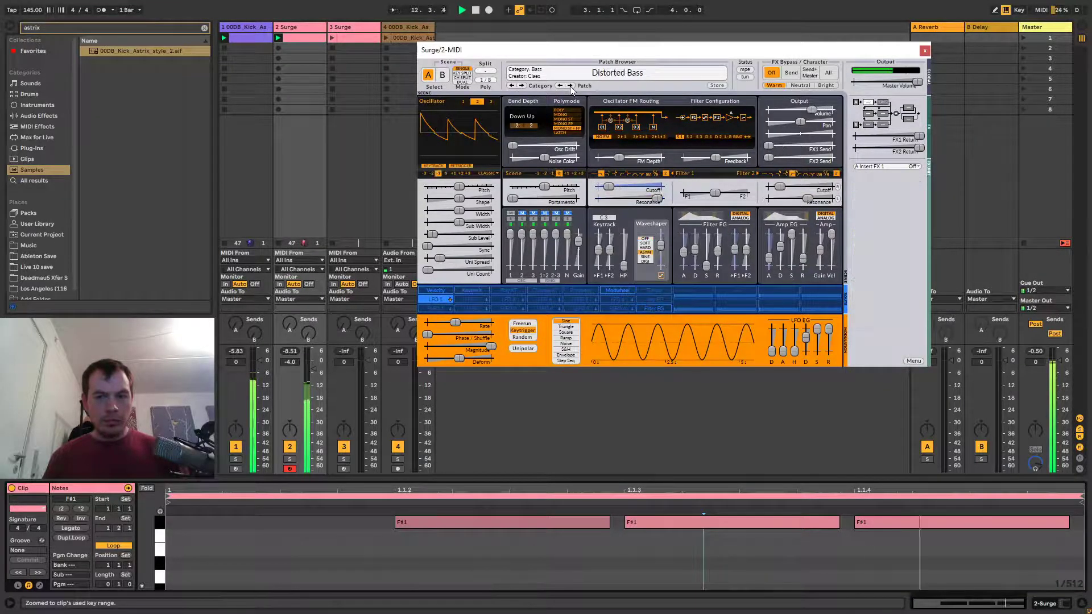
{"action": "left_click", "coordinate": [570, 87]}
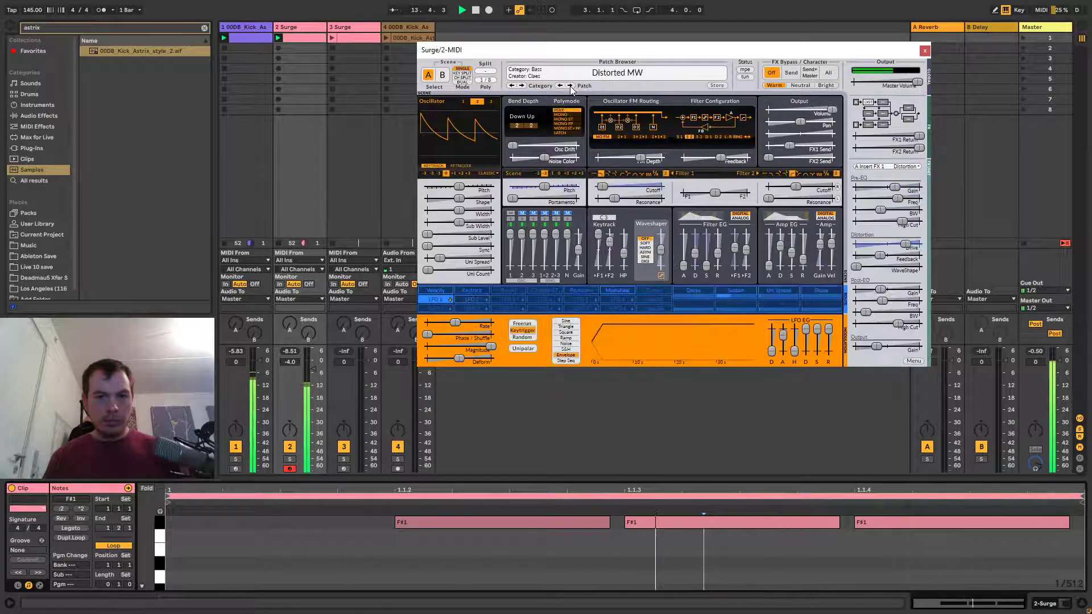
{"action": "left_click", "coordinate": [570, 87]}
{"action": "left_click", "coordinate": [570, 87]}
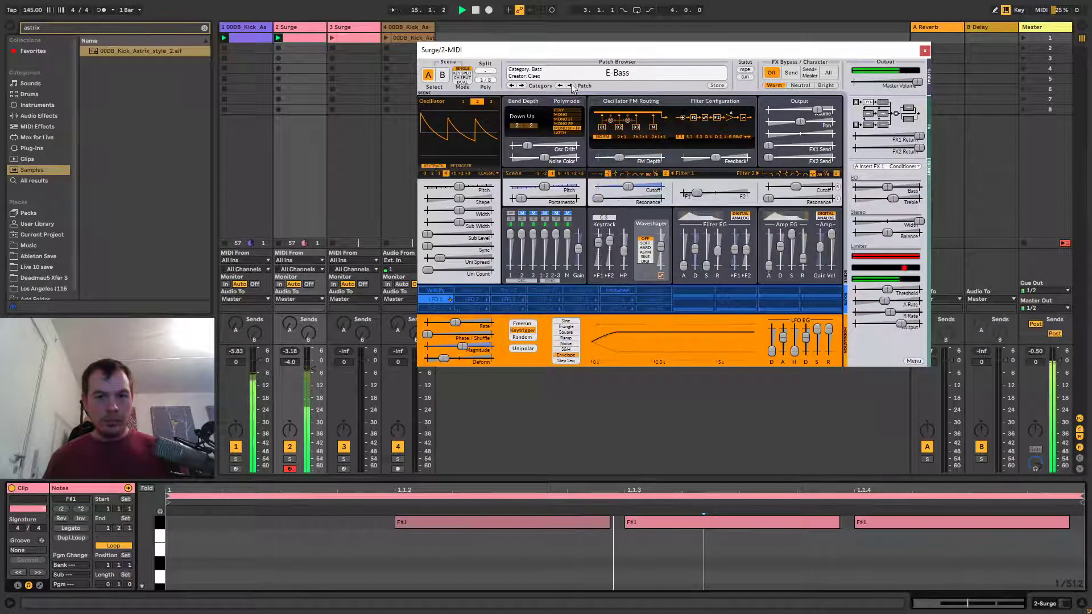
{"action": "key", "text": "ctrl+a"}
{"action": "key", "text": "shift+Up"}
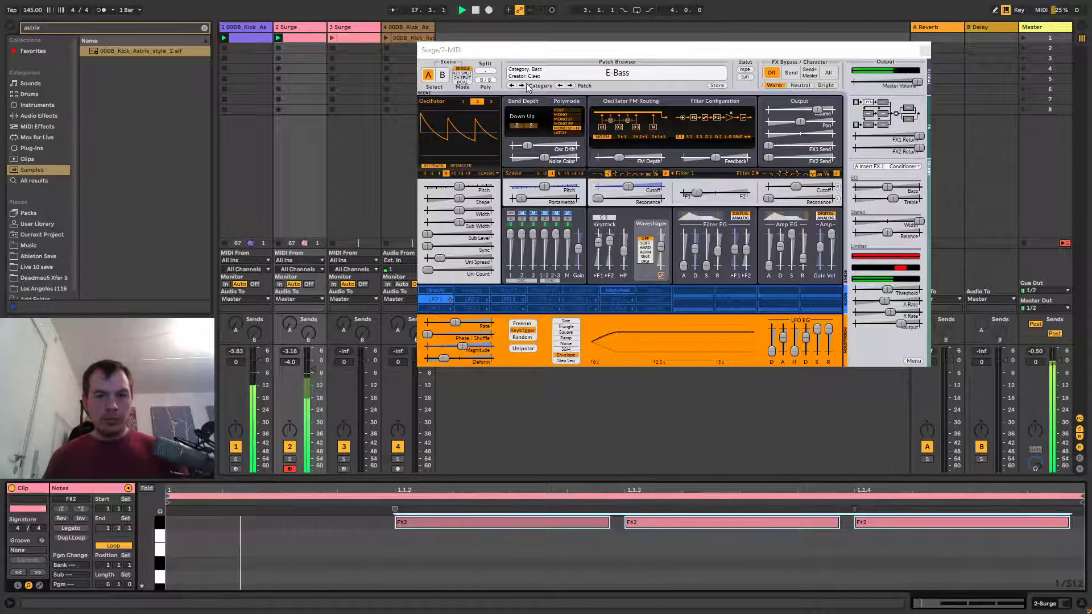
Audition the Bass patches from Evilous through FM Combo while the loop plays, and go back to FM Bass 6.
{"action": "left_click", "coordinate": [571, 86]}
{"action": "left_click", "coordinate": [570, 86]}
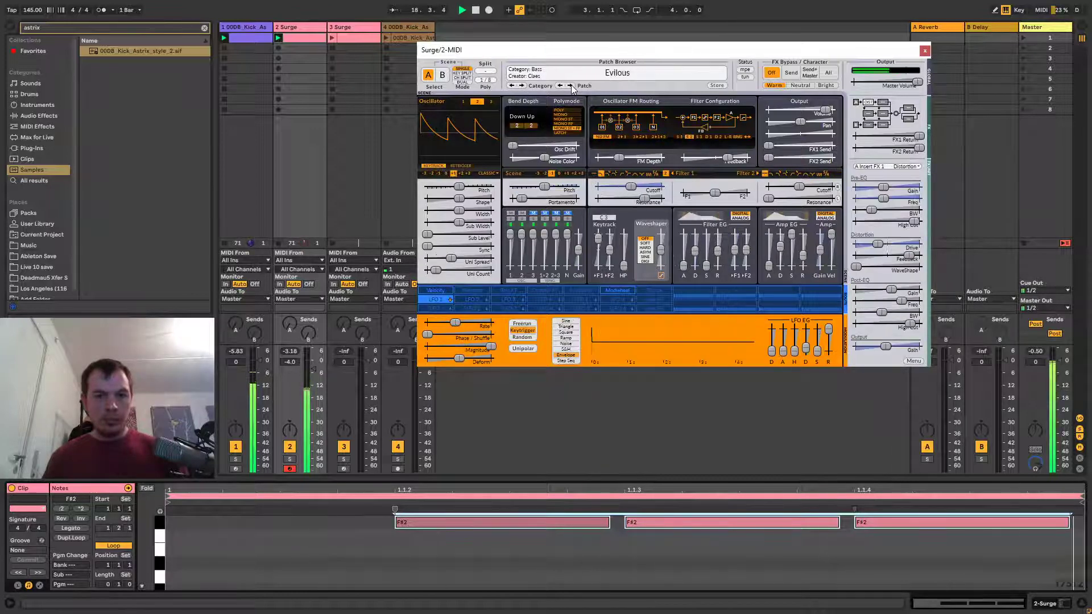
{"action": "left_click", "coordinate": [571, 85]}
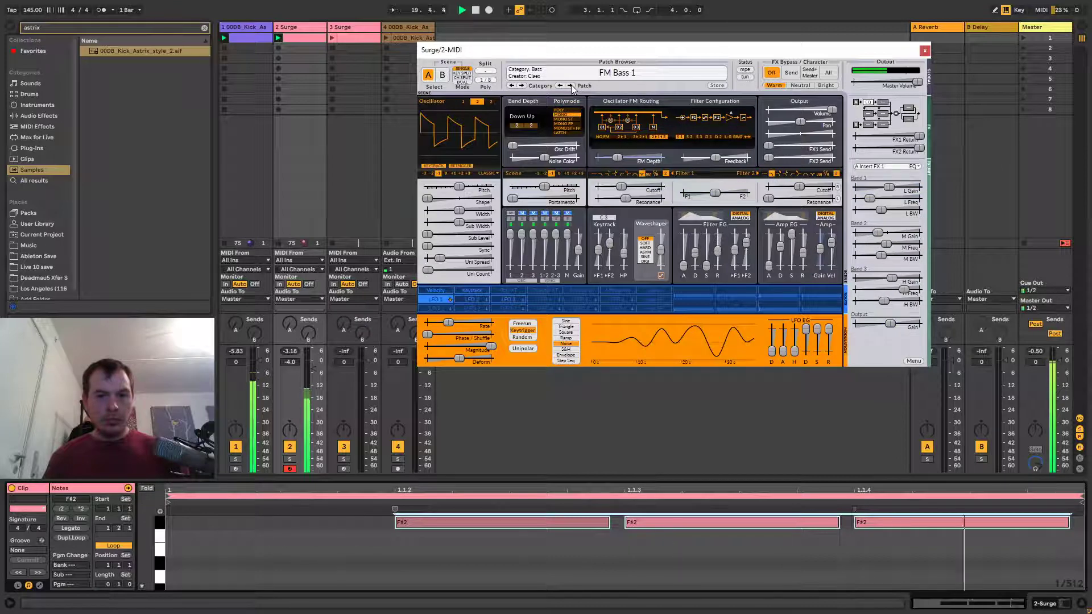
{"action": "left_click", "coordinate": [570, 86]}
{"action": "left_click", "coordinate": [571, 86]}
{"action": "left_click", "coordinate": [571, 86]}
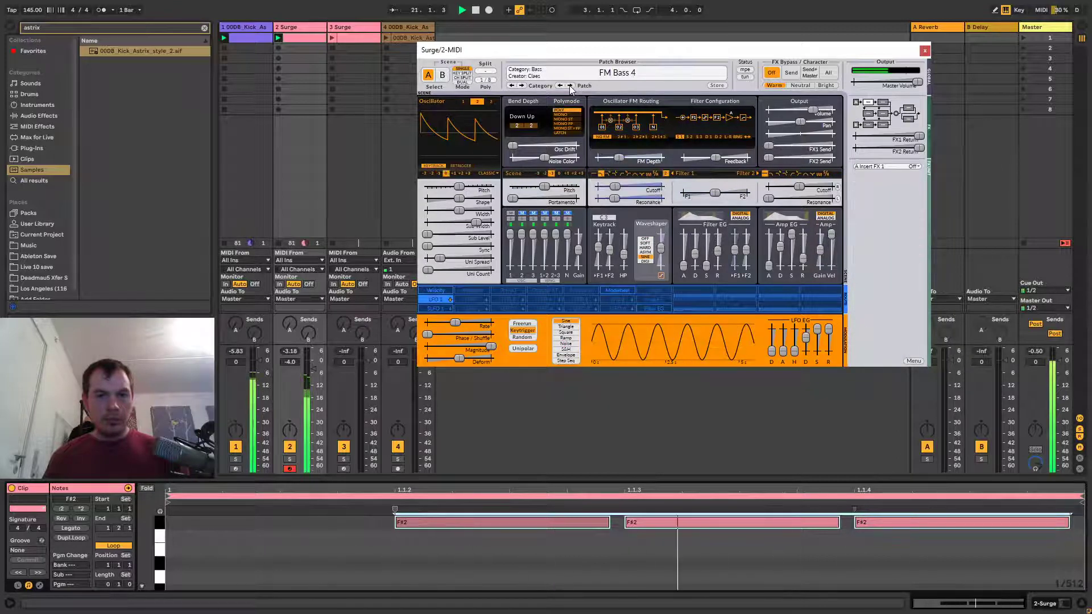
{"action": "left_click", "coordinate": [571, 86]}
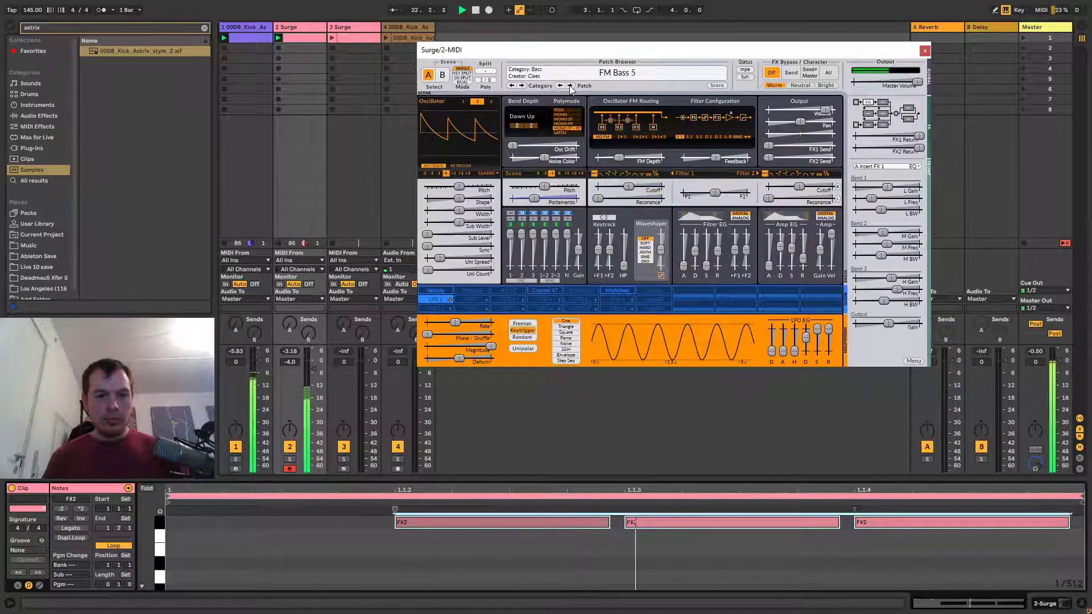
{"action": "left_click", "coordinate": [571, 86]}
{"action": "left_click", "coordinate": [570, 85]}
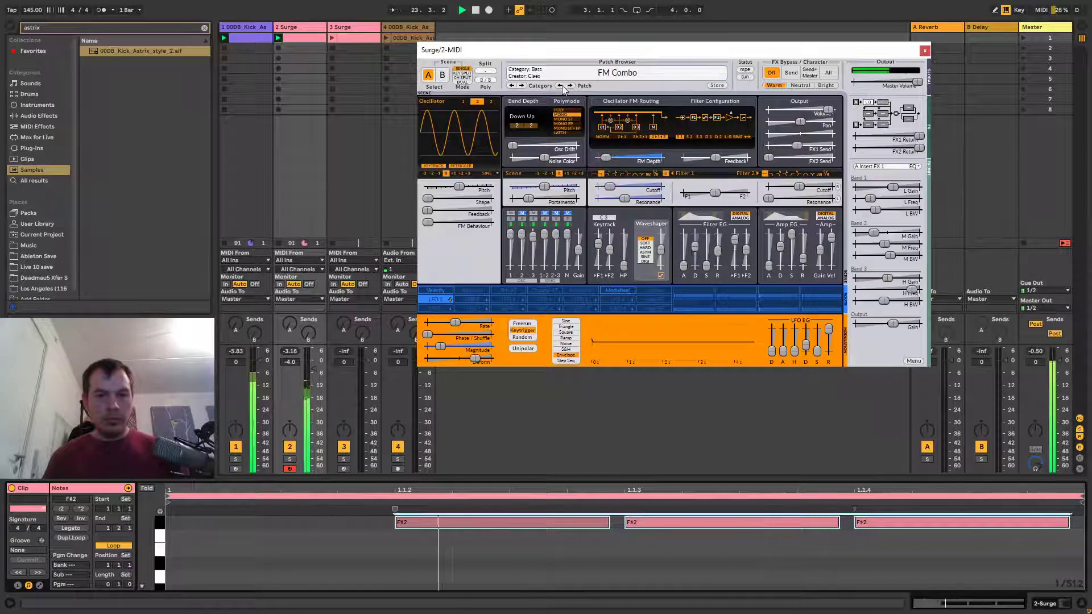
{"action": "left_click", "coordinate": [559, 86]}
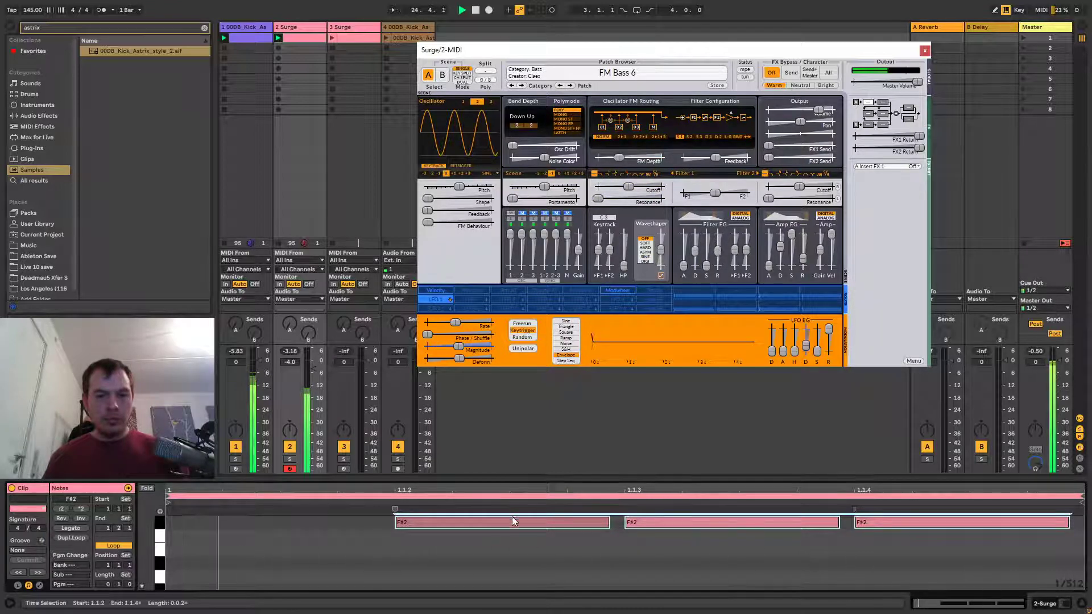
Shorten all three bass notes together to leave wider gaps between them.
{"action": "left_click", "coordinate": [516, 569]}
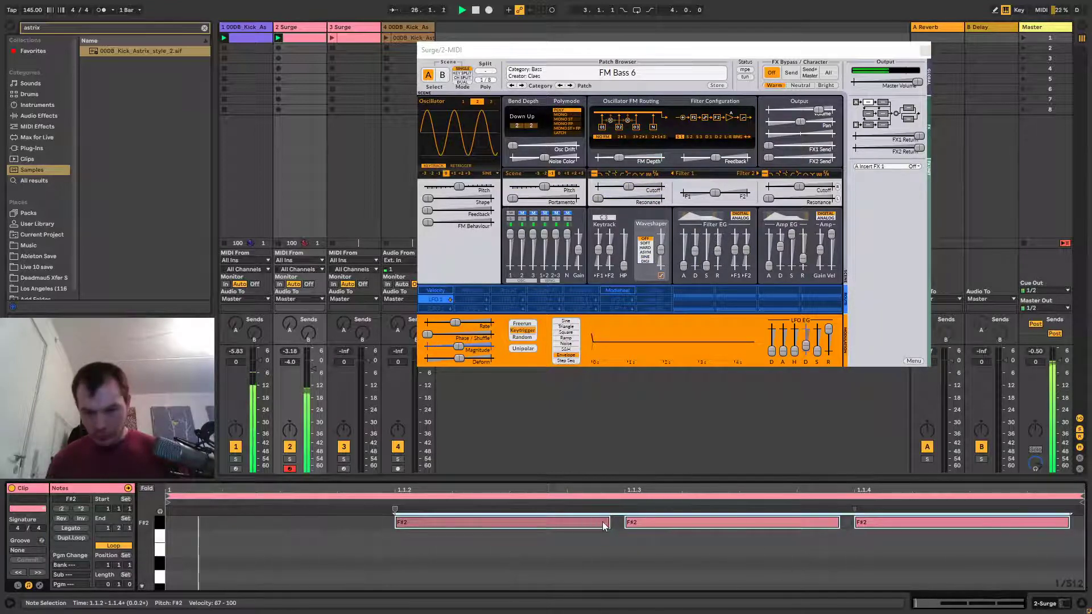
{"action": "left_click_drag", "start_coordinate": [610, 522], "coordinate": [581, 516]}
{"action": "left_click", "coordinate": [536, 565]}
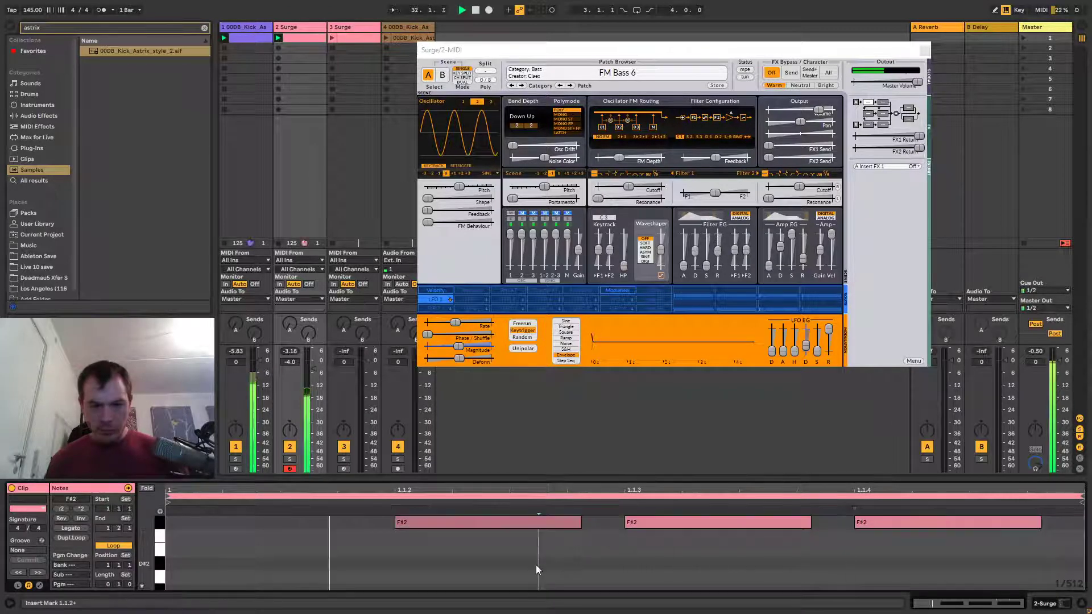
Try all the bass notes an octave higher at F#3 and return them to F#2.
{"action": "key", "text": "ctrl+a"}
{"action": "key", "text": "shift+Up"}
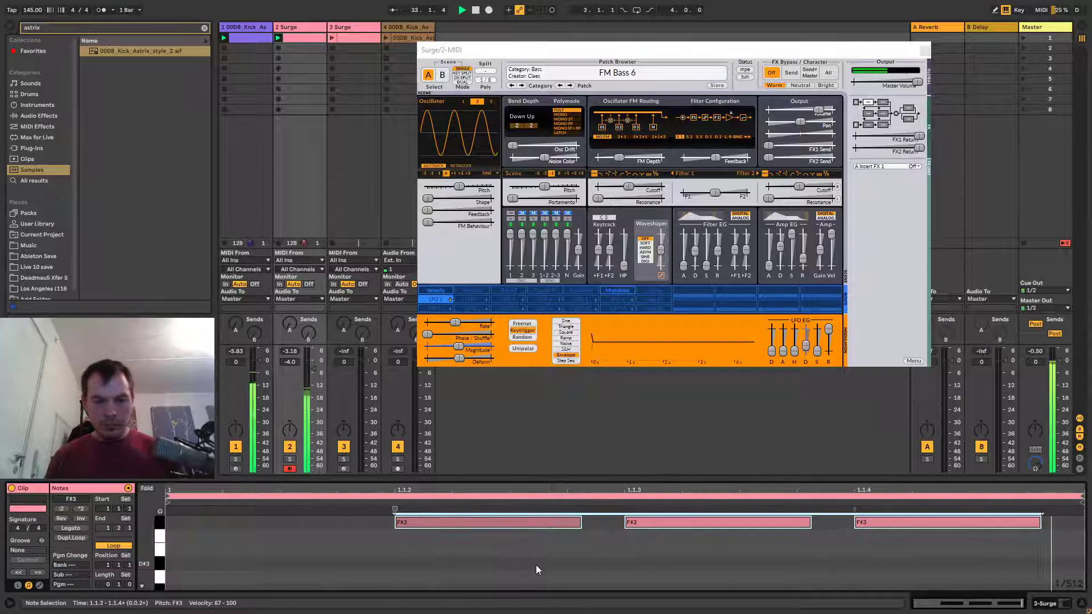
{"action": "key", "text": "shift+Down"}
{"action": "key", "text": "shift+Up"}
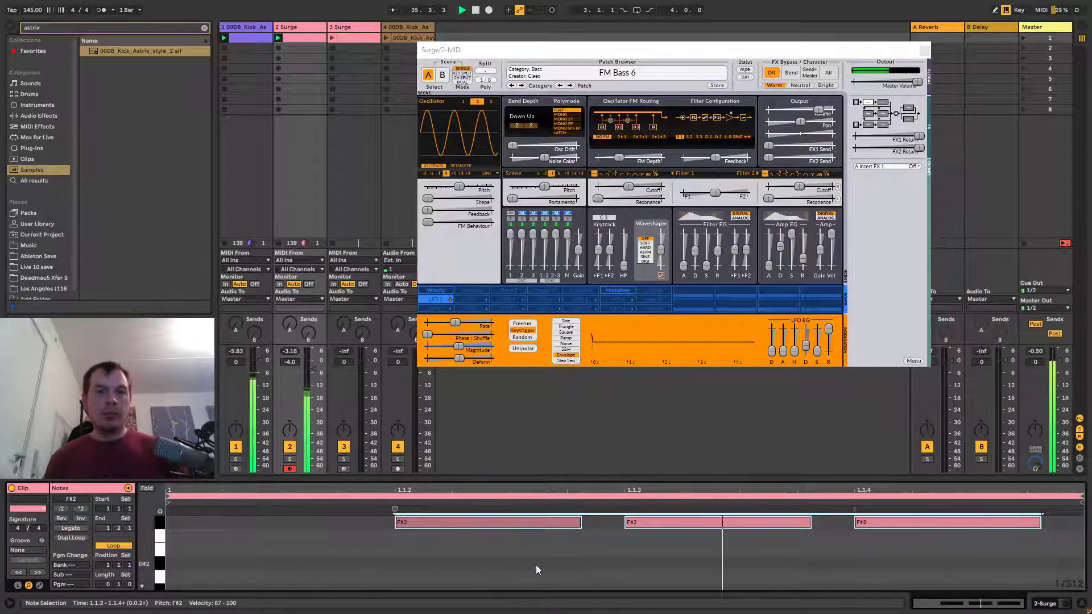
Compare the FM Combo patch with the shortened notes and return to FM Bass 6.
{"action": "left_click", "coordinate": [570, 86]}
{"action": "left_click", "coordinate": [570, 86]}
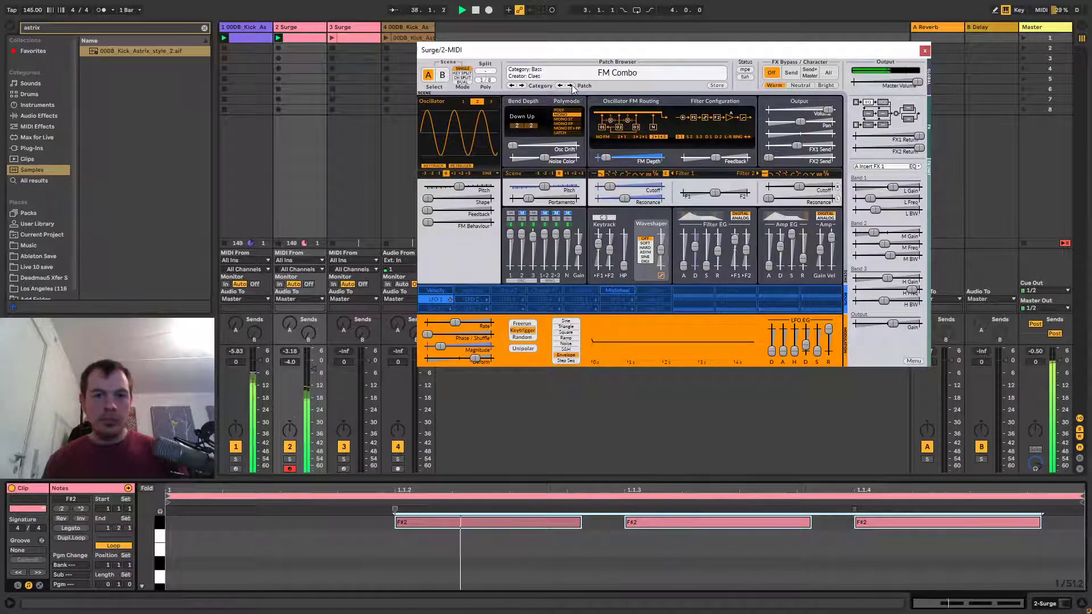
{"action": "left_click", "coordinate": [561, 86]}
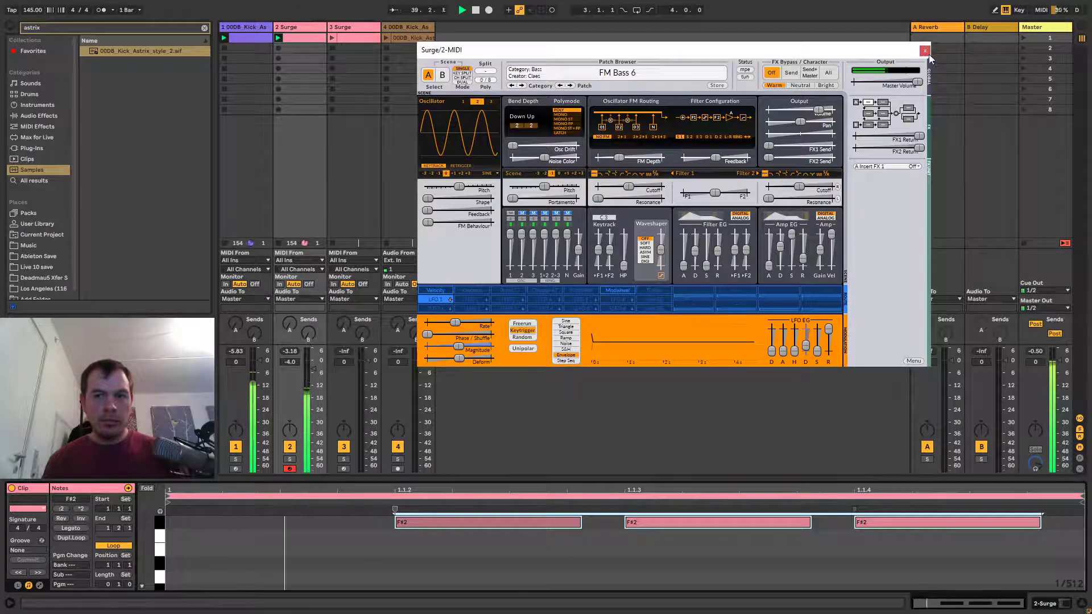
Close the Surge window and duplicate the second track with its FM Bass 6 patch.
{"action": "left_click", "coordinate": [924, 51]}
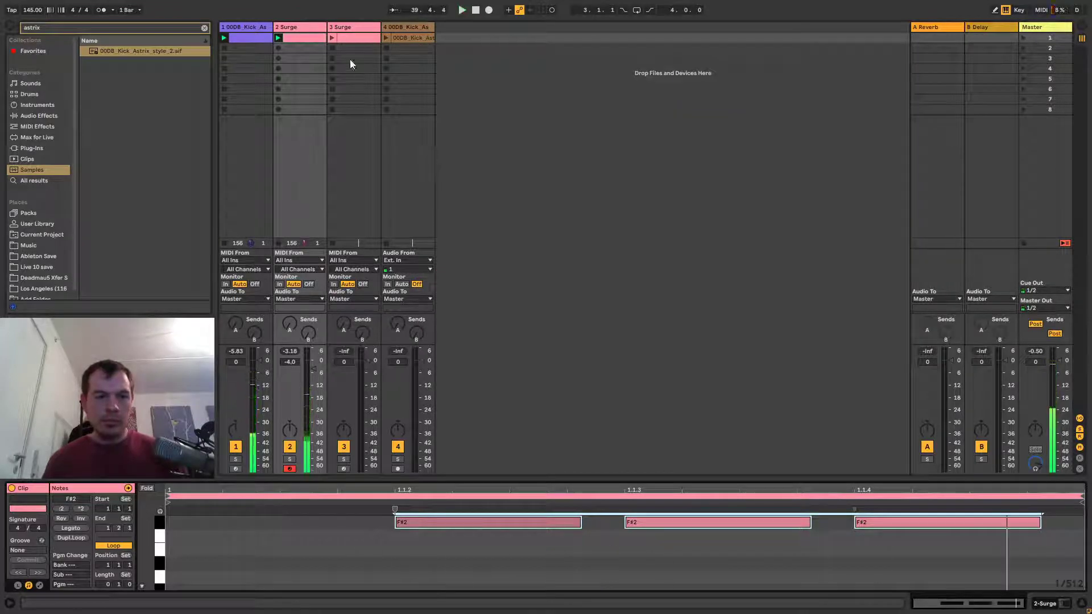
{"action": "left_click", "coordinate": [295, 29]}
{"action": "key", "text": "ctrl+d"}
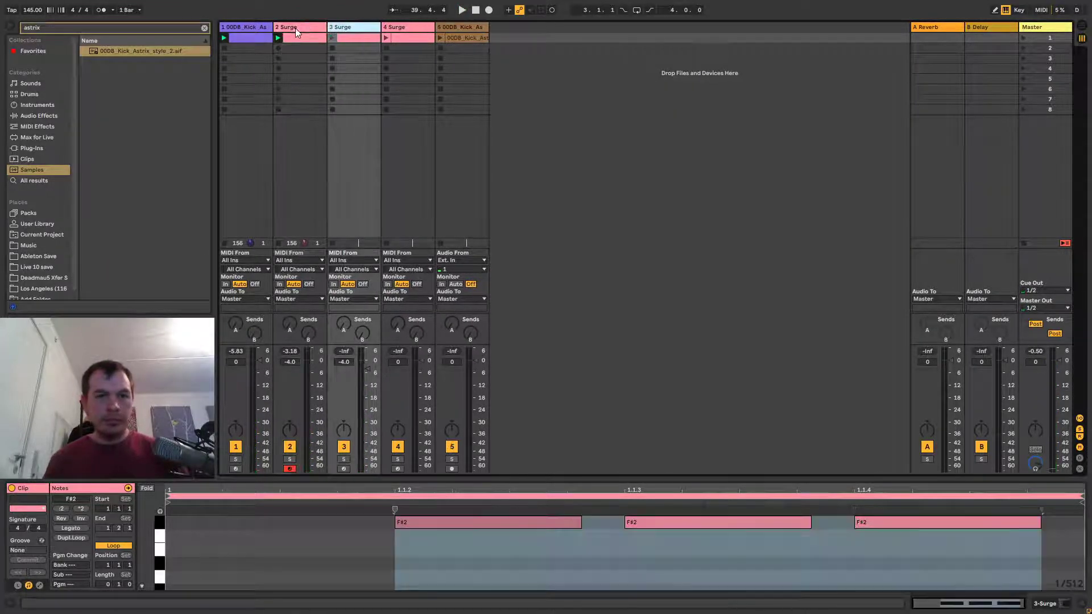
Reopen Surge on the second track and audition the Bass patches after FM Bass 6 during playback, stopping at Lord Sawtooth.
{"action": "left_click", "coordinate": [295, 29]}
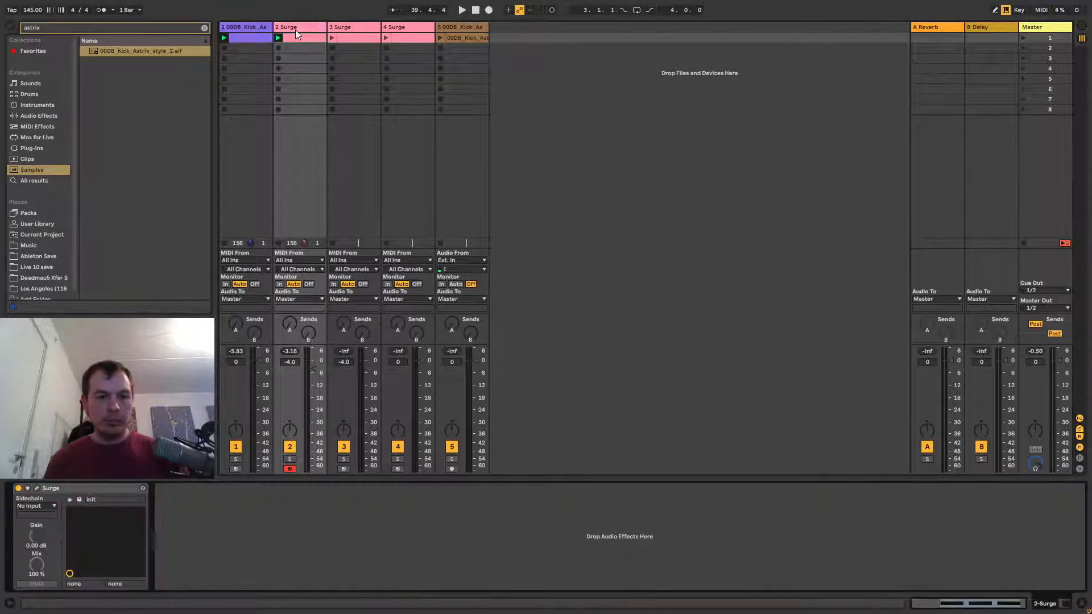
{"action": "left_click", "coordinate": [37, 489]}
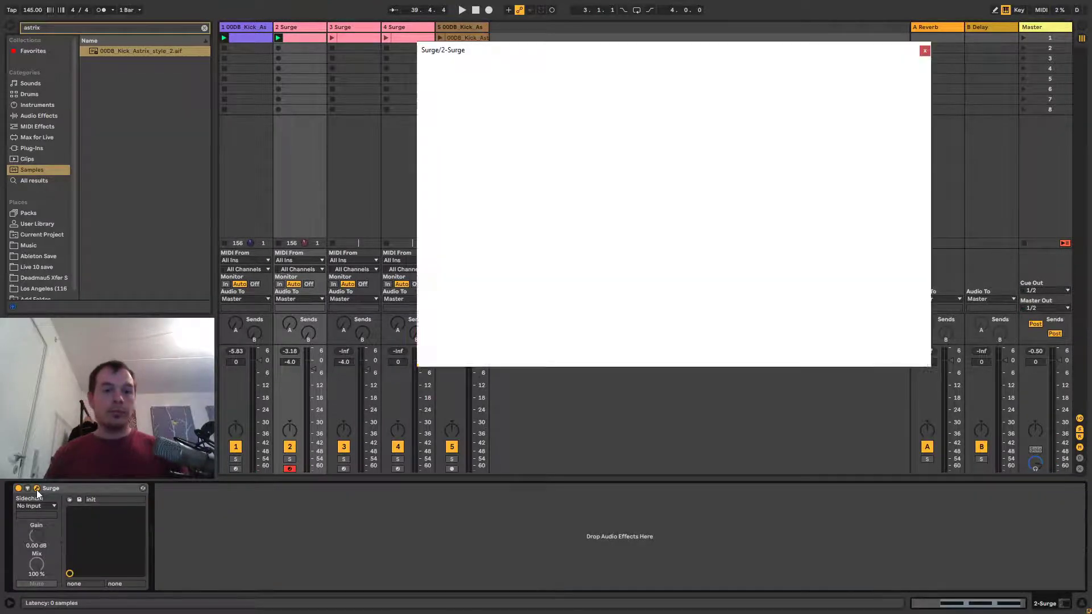
{"action": "key", "text": "space"}
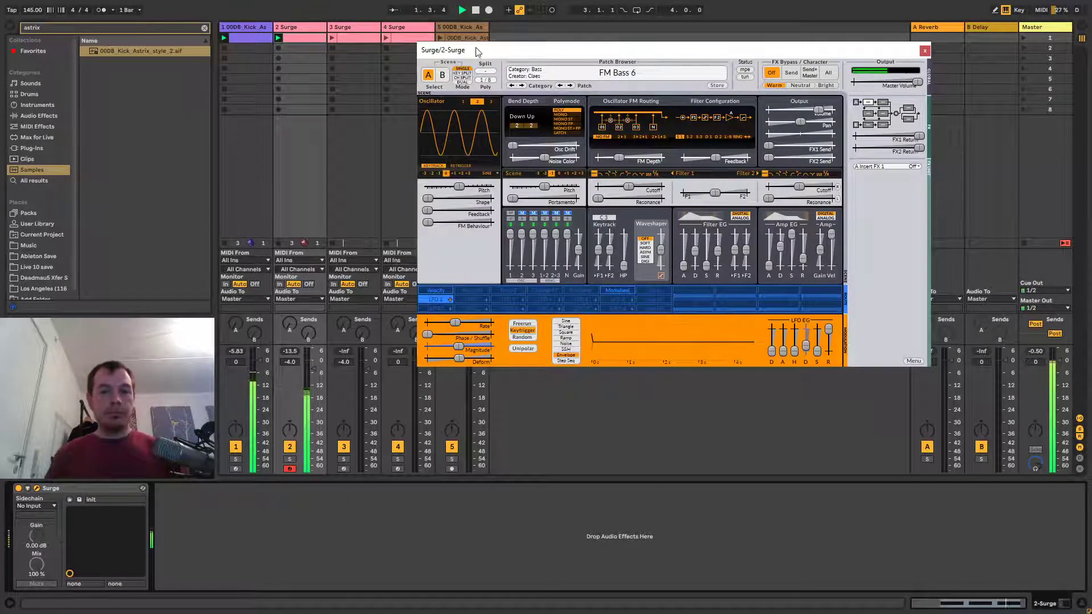
{"action": "left_click", "coordinate": [571, 86]}
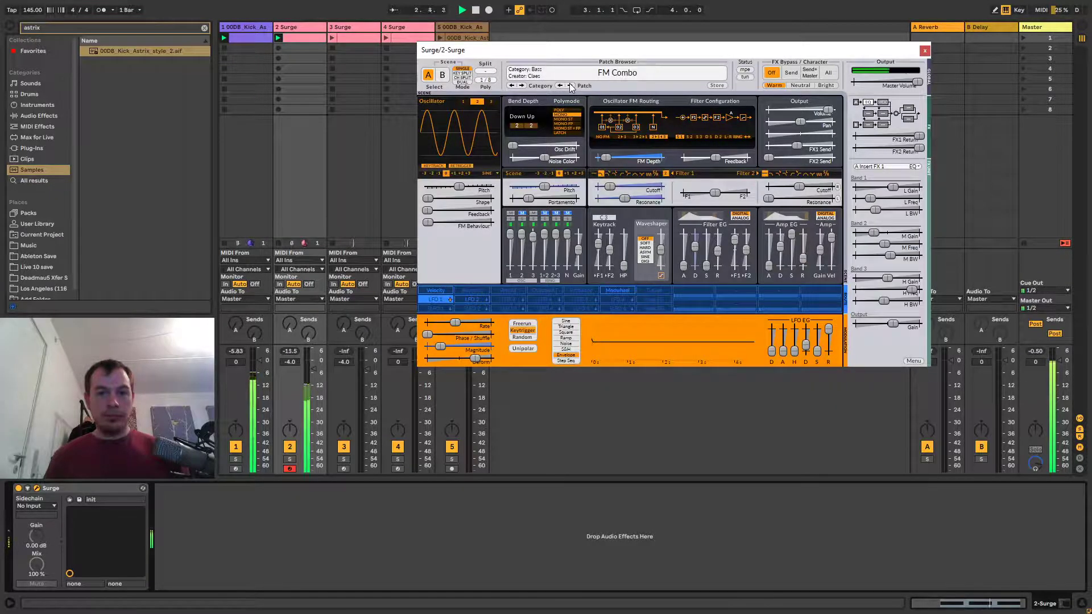
{"action": "left_click", "coordinate": [570, 86]}
{"action": "left_click", "coordinate": [570, 86]}
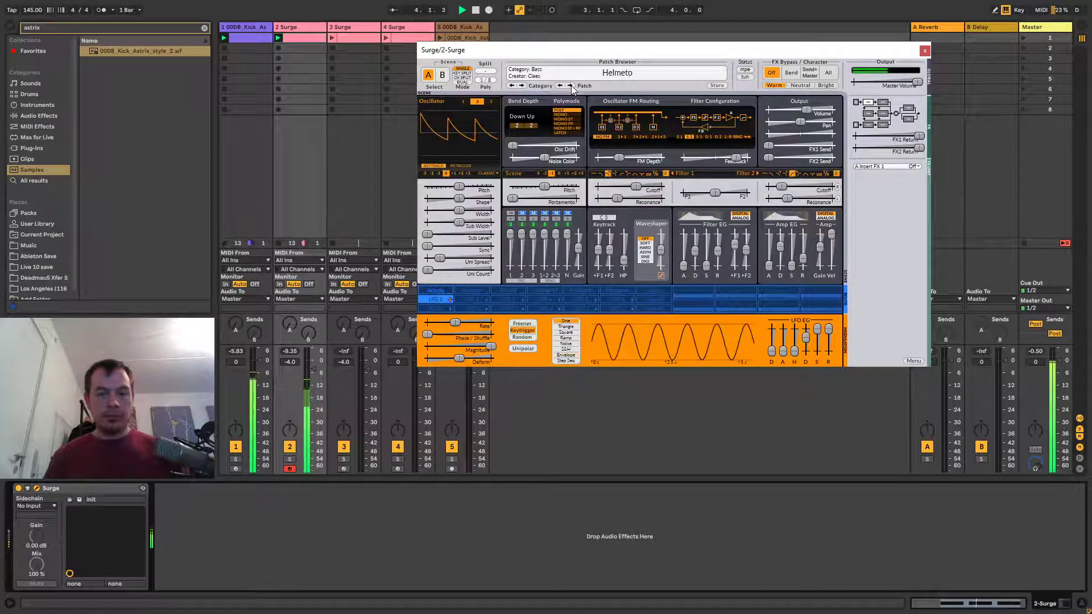
{"action": "left_click", "coordinate": [571, 86]}
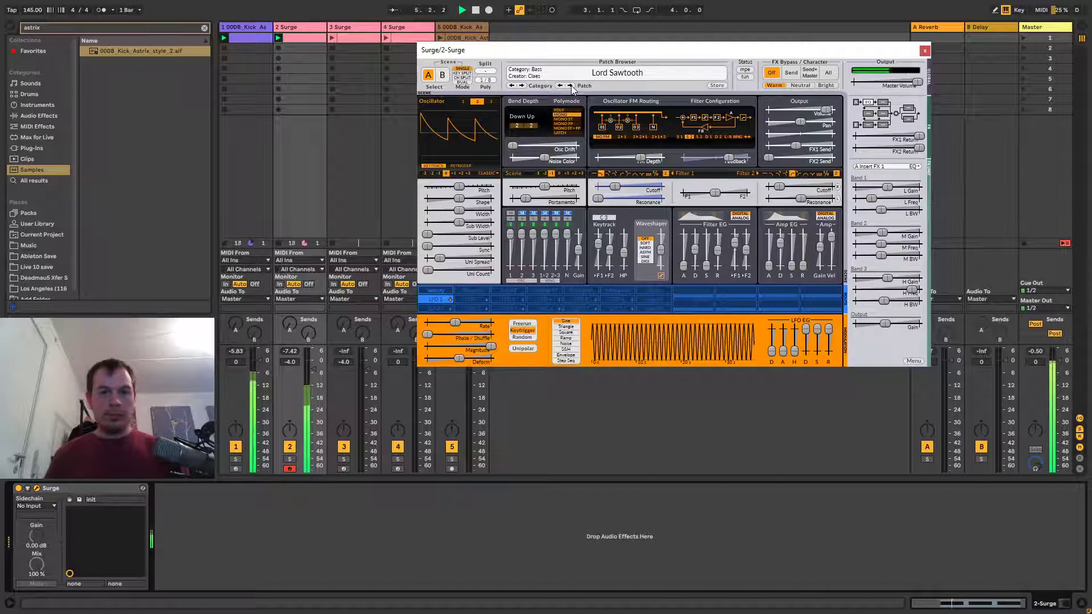
Set the second track's volume to -5.0 dB and duplicate the track with its Lord Sawtooth patch.
{"action": "left_click", "coordinate": [311, 33]}
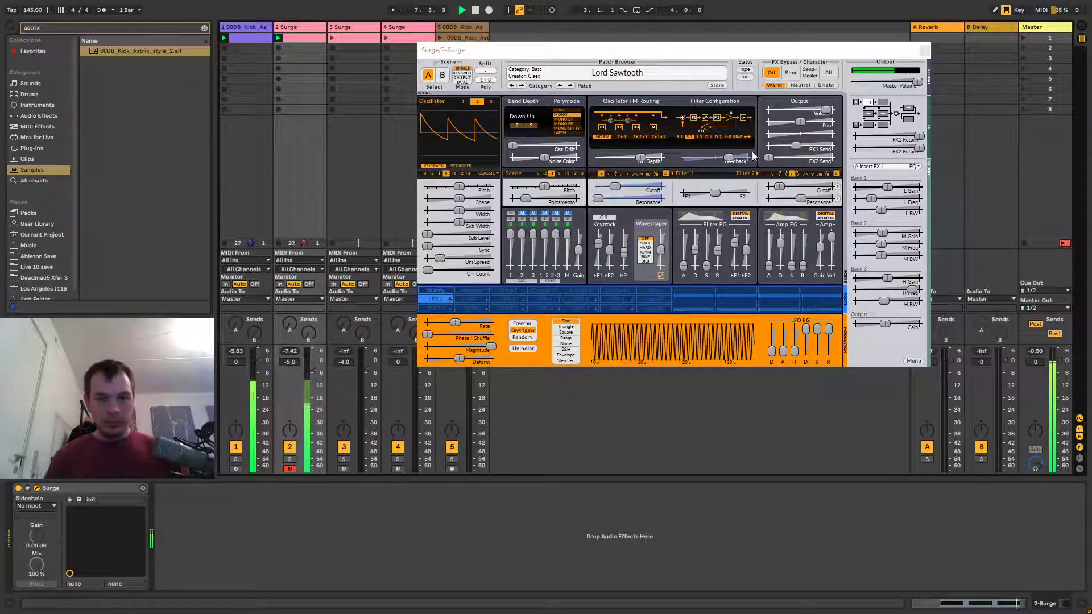
{"action": "left_click", "coordinate": [923, 51]}
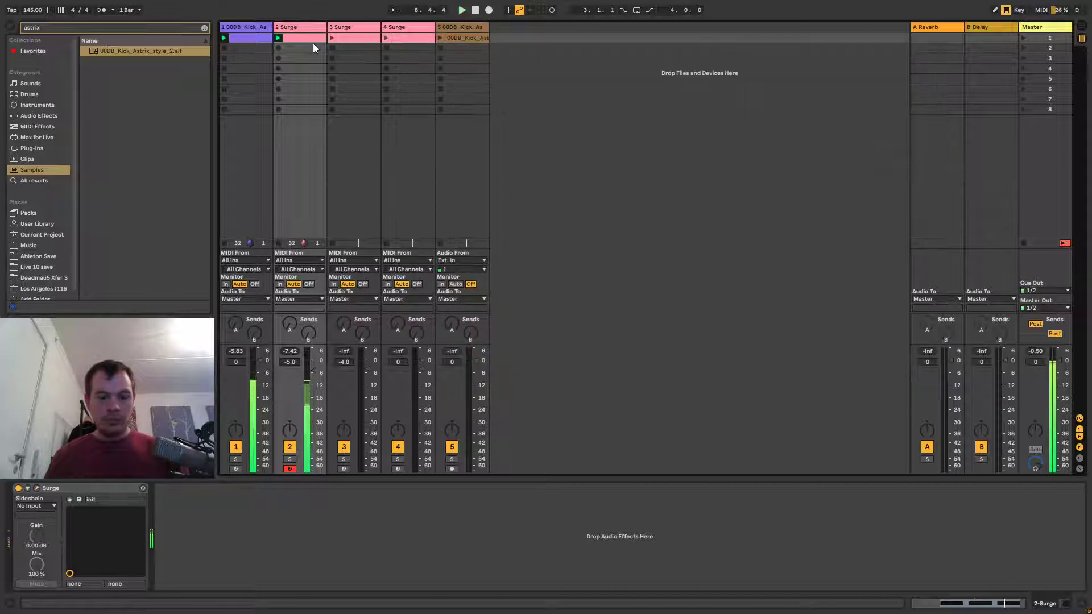
{"action": "left_click", "coordinate": [310, 26]}
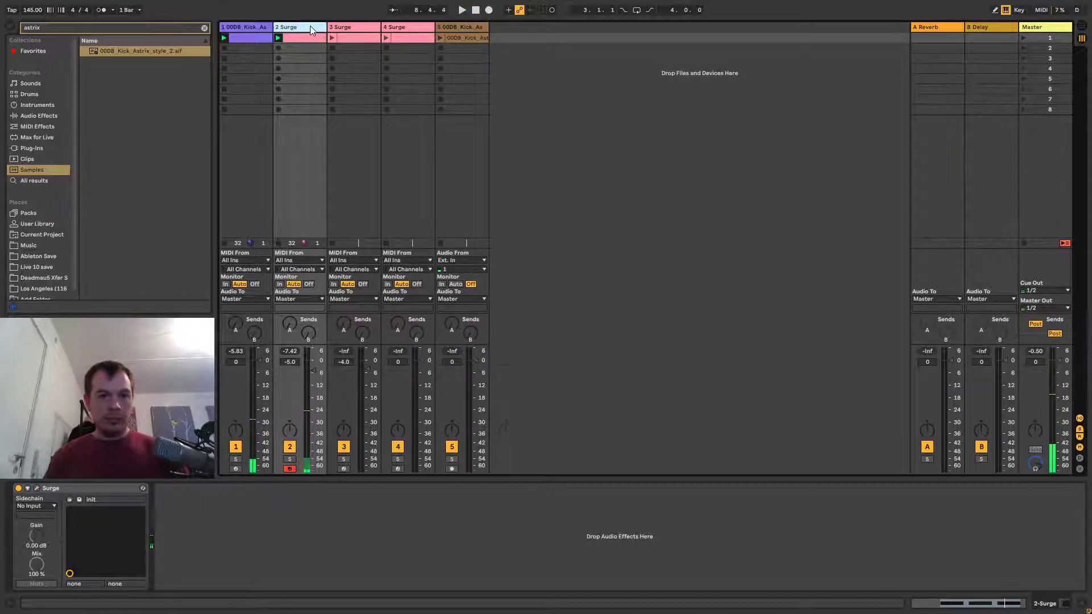
{"action": "key", "text": "ctrl+d"}
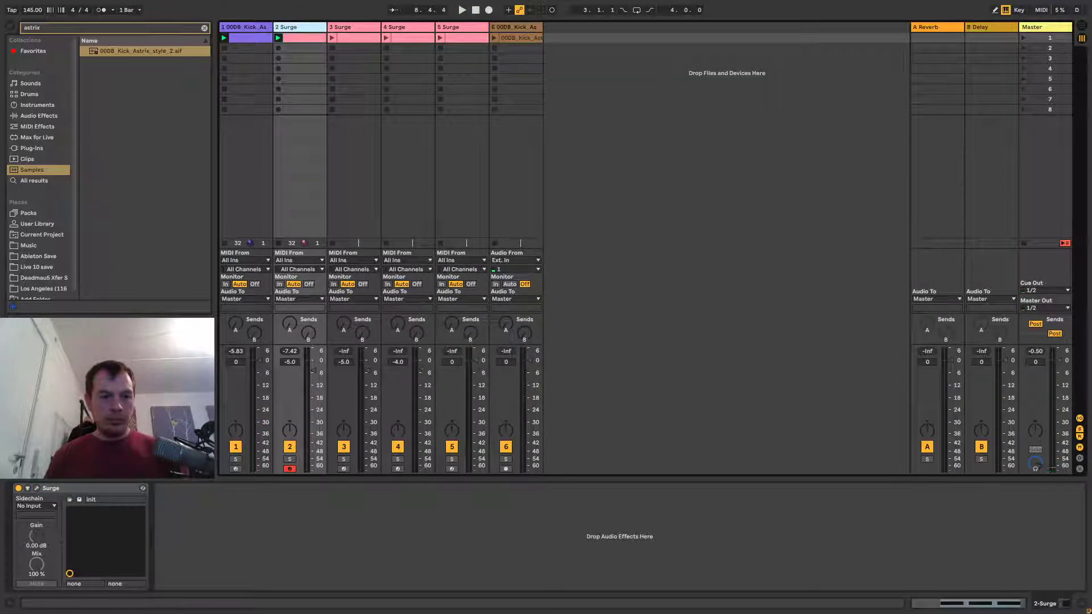
Reopen Surge on the second track and audition the Bass patches from Lord Sawtooth through Ring Mayhem during playback, stepping back to Plain.
{"action": "left_click", "coordinate": [36, 488]}
{"action": "key", "text": "space"}
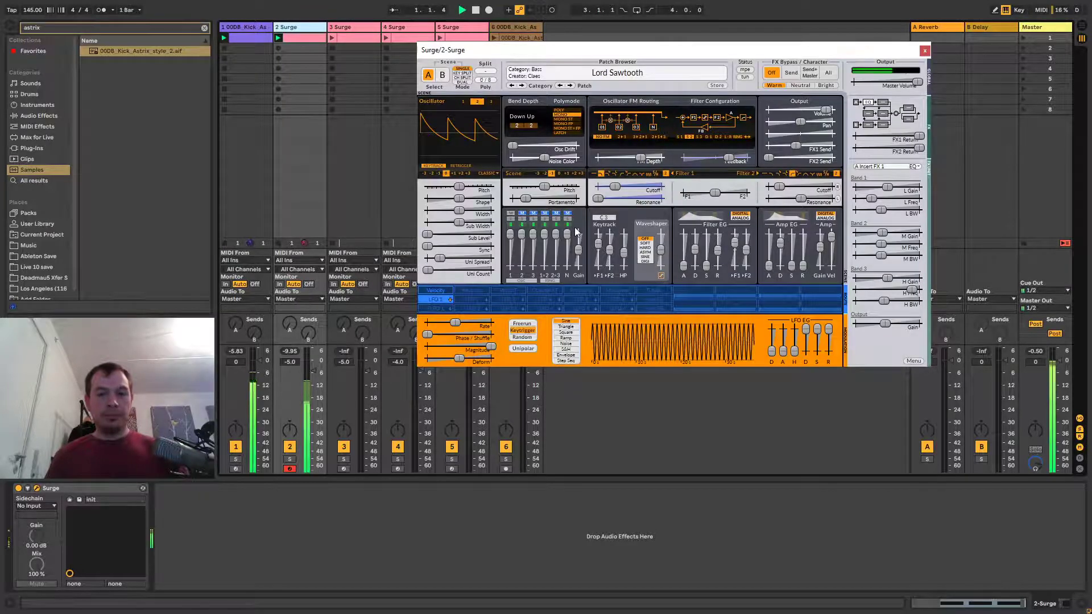
{"action": "left_click", "coordinate": [570, 86]}
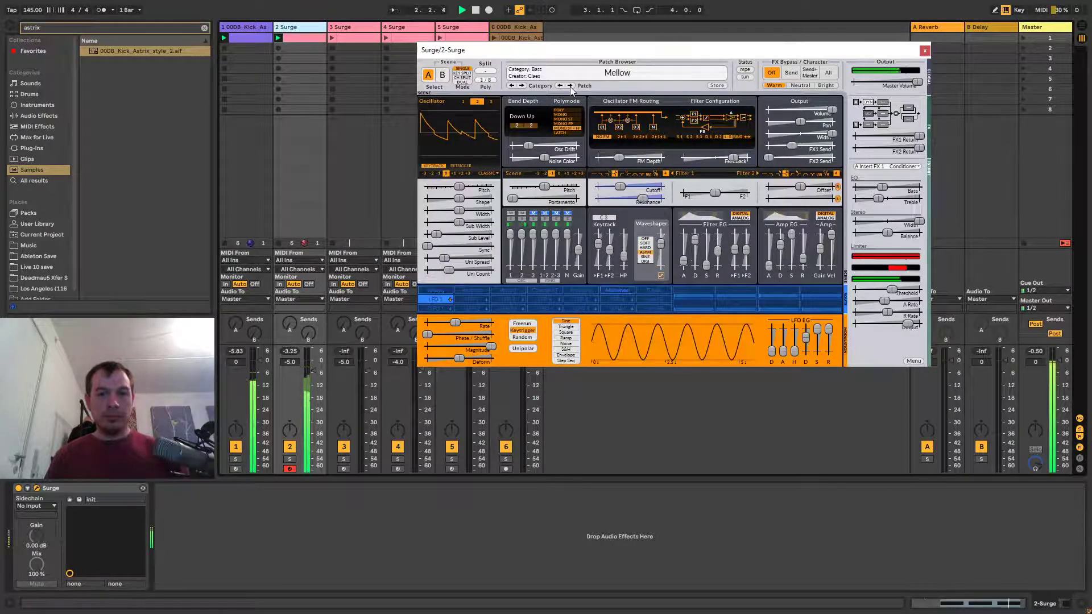
{"action": "left_click", "coordinate": [570, 86]}
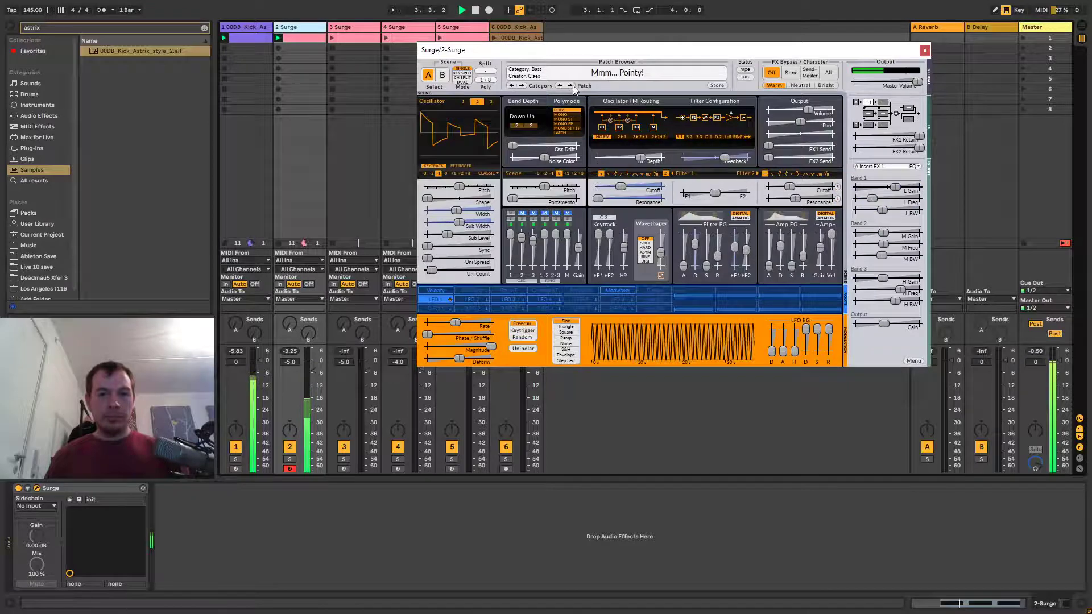
{"action": "left_click", "coordinate": [569, 86]}
{"action": "left_click", "coordinate": [570, 86]}
{"action": "left_click", "coordinate": [570, 86]}
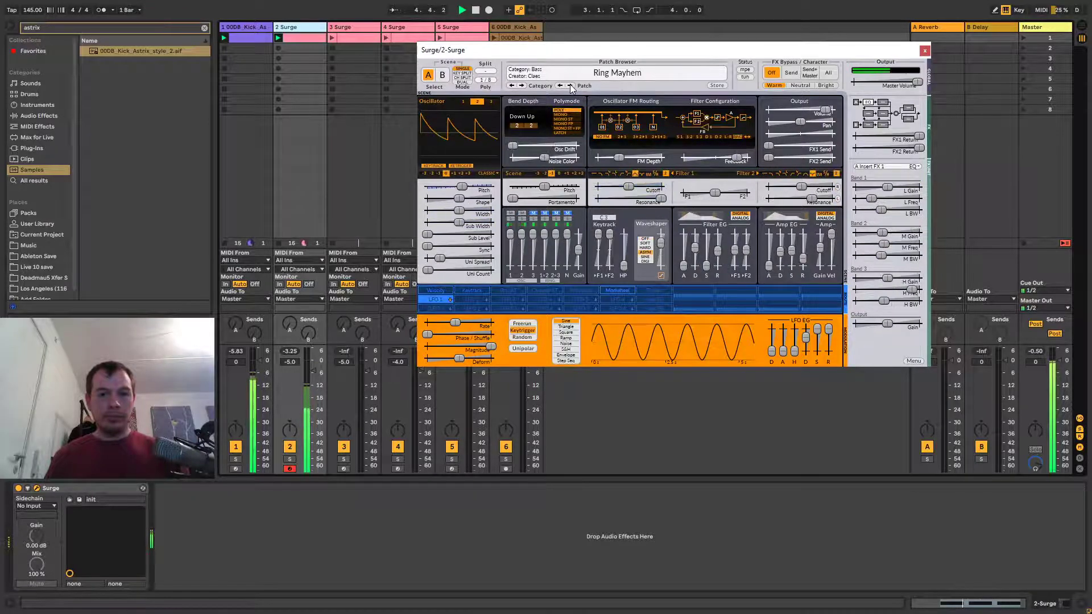
{"action": "left_click", "coordinate": [560, 86]}
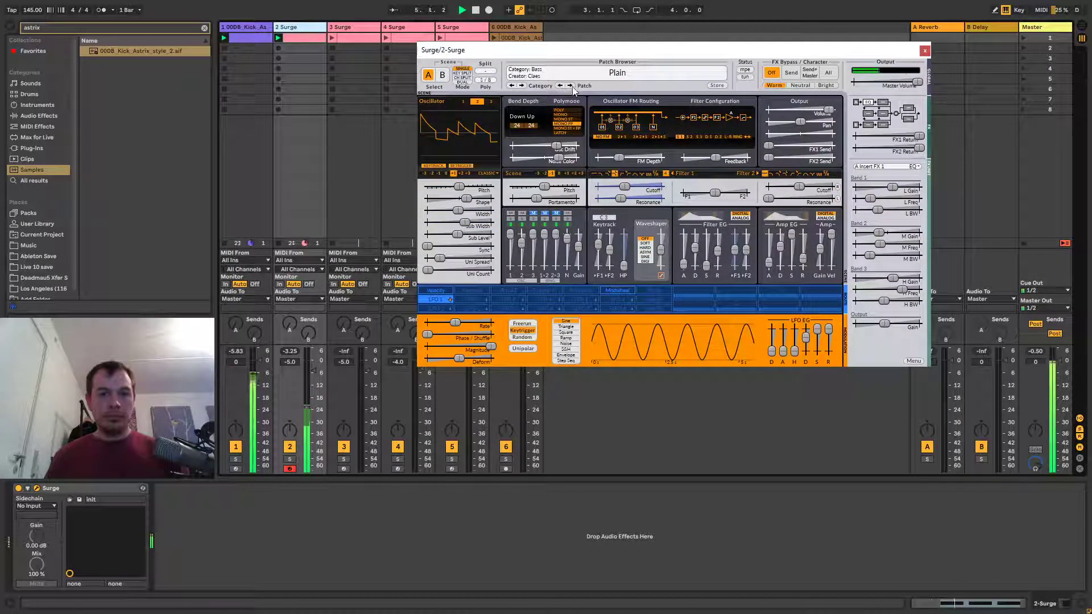
Try the second track's bass notes an octave higher at F#3 with the Plain patch, then return them to F#2.
{"action": "left_click", "coordinate": [306, 41]}
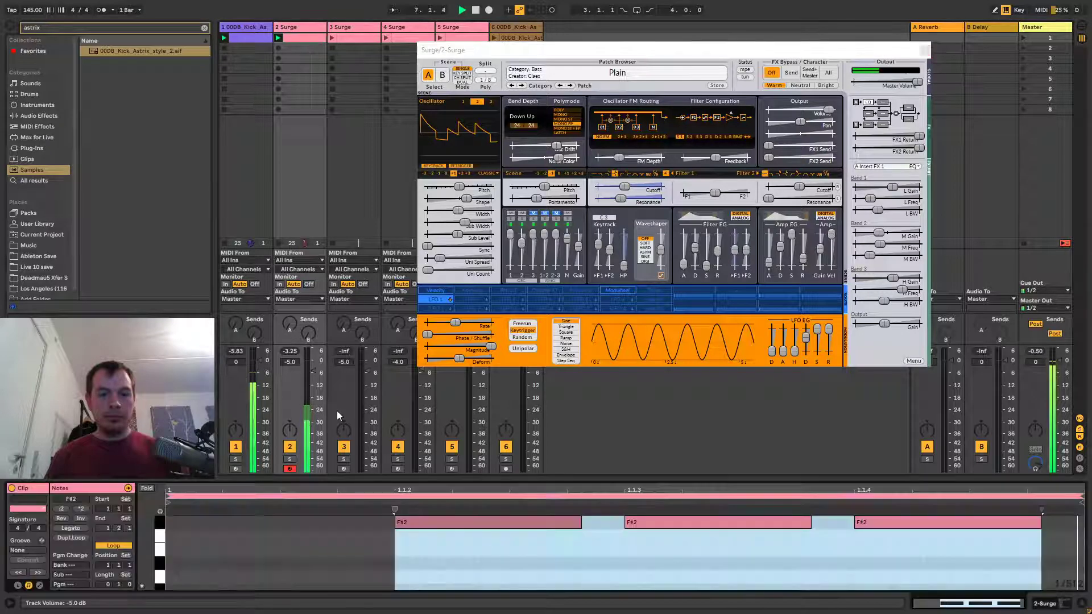
{"action": "left_click", "coordinate": [339, 529]}
{"action": "key", "text": "ctrl+a"}
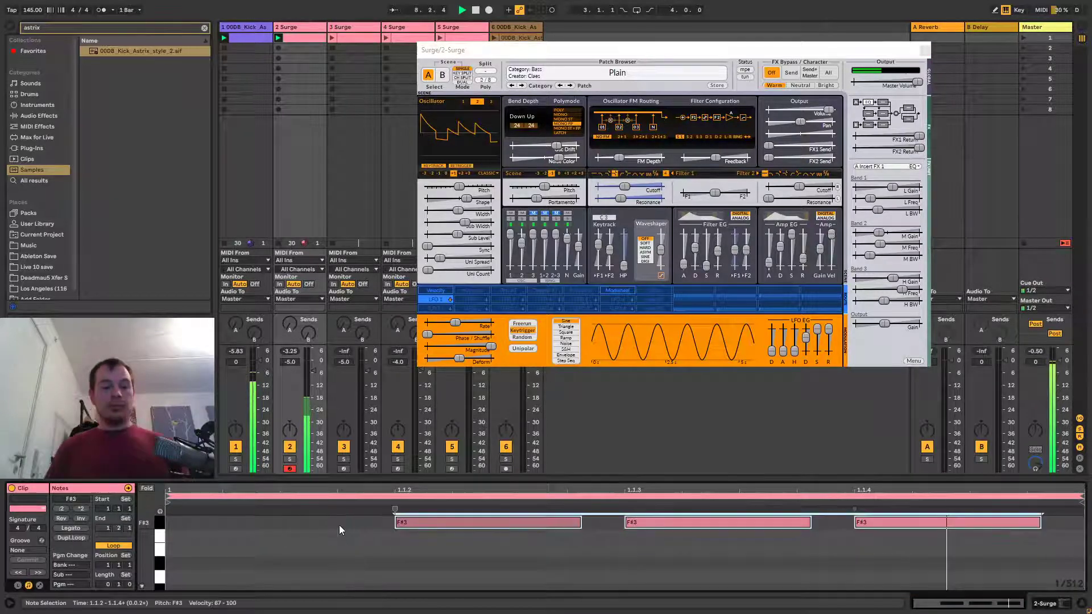
{"action": "scroll", "coordinate": [339, 528], "scroll_direction": "up", "scroll_amount": 2}
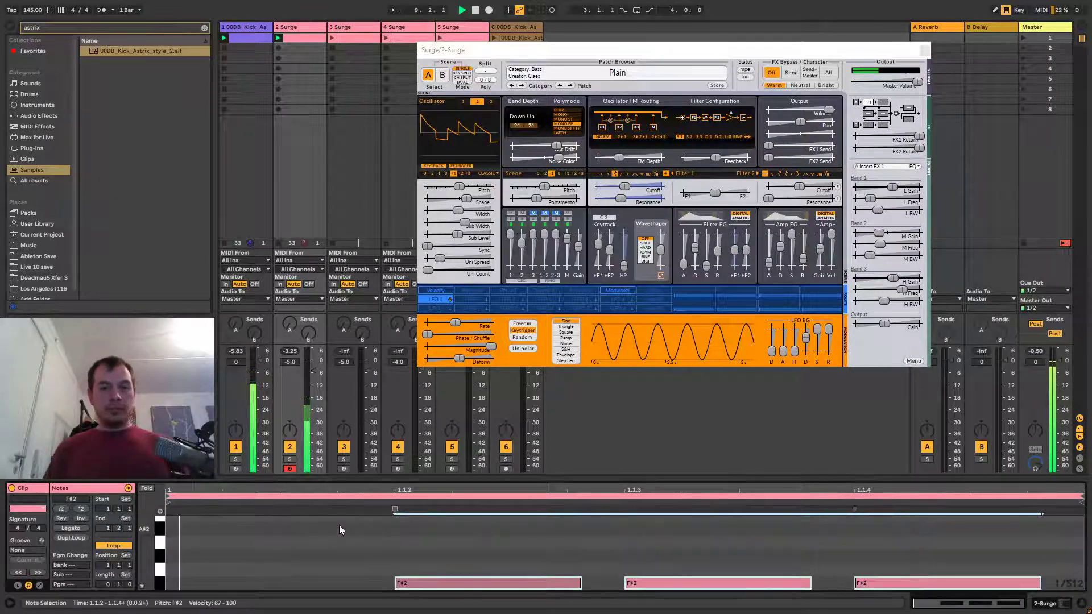
Audition the Bass patches Ring Mayhem and Rumble after Plain, stopping at Slow.
{"action": "left_click", "coordinate": [571, 85]}
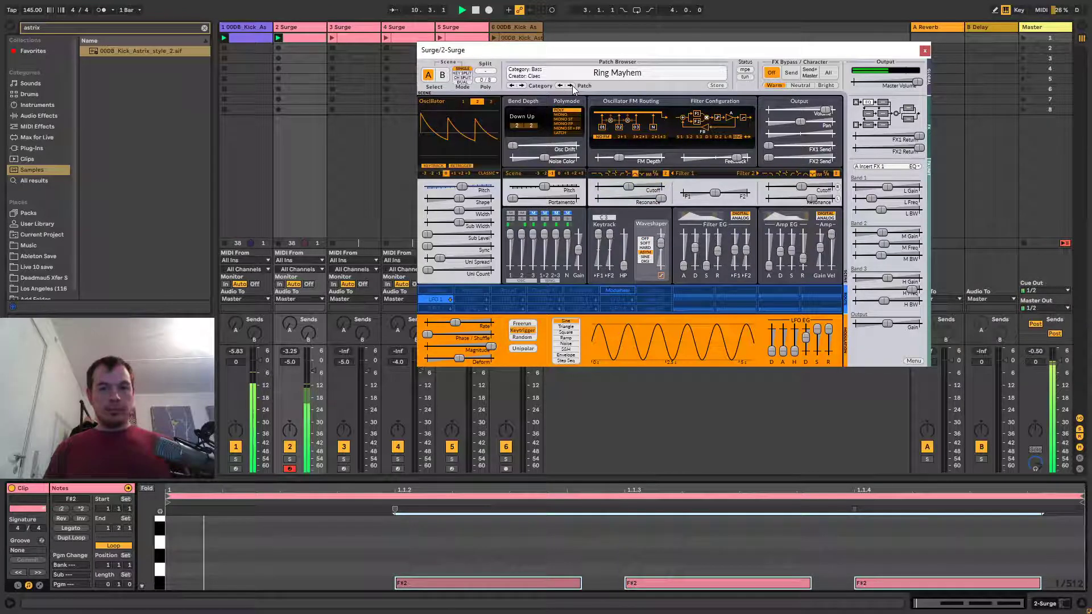
{"action": "left_click", "coordinate": [572, 85]}
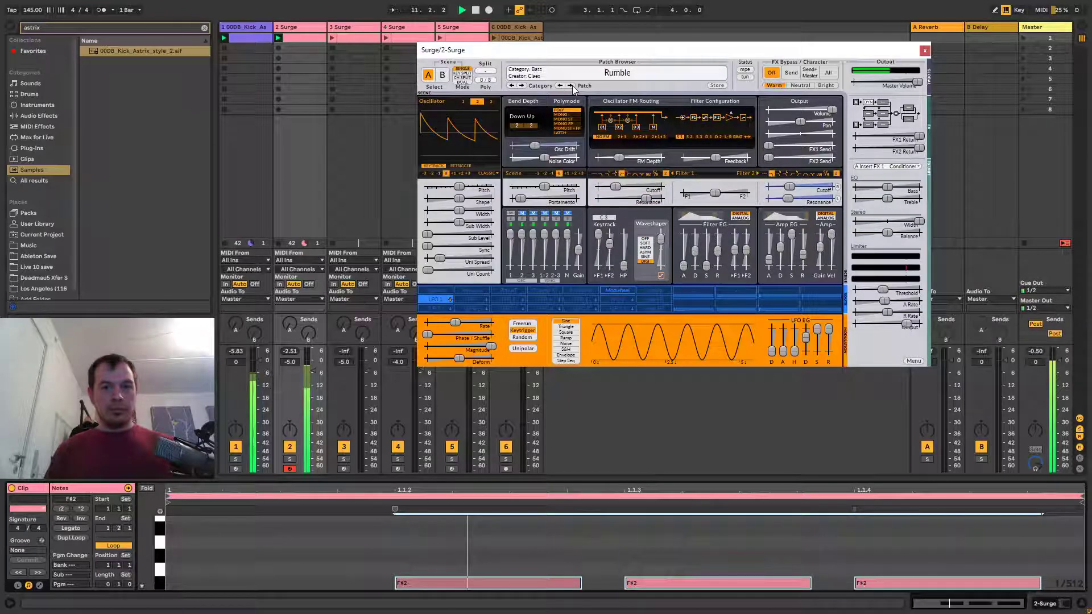
{"action": "left_click", "coordinate": [572, 85]}
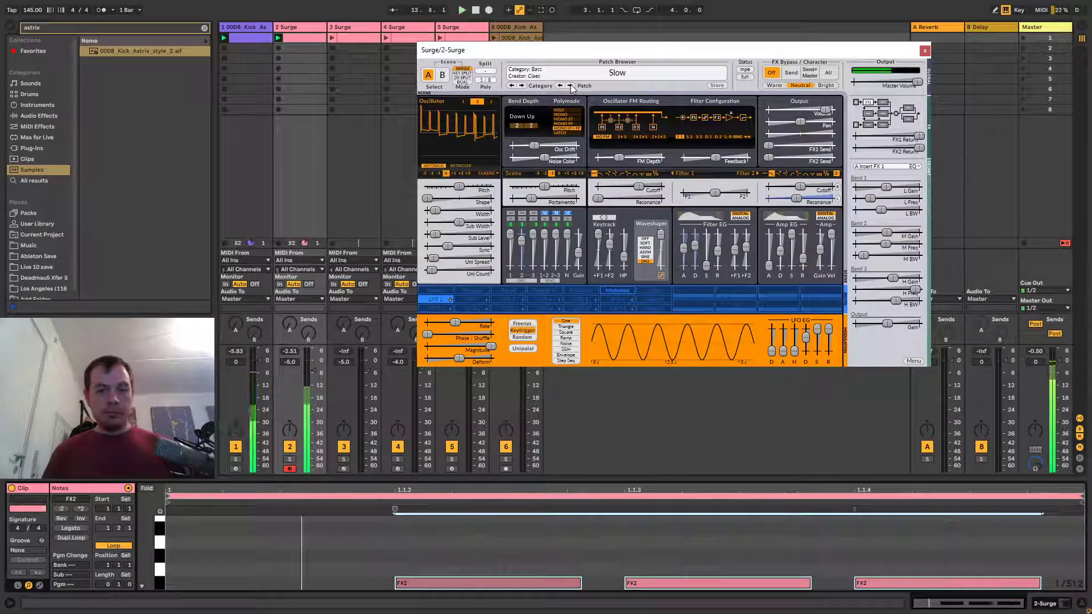
Try the second track's bass notes an octave lower with the Slow patch during playback, then return them to F#2.
{"action": "key", "text": "z"}
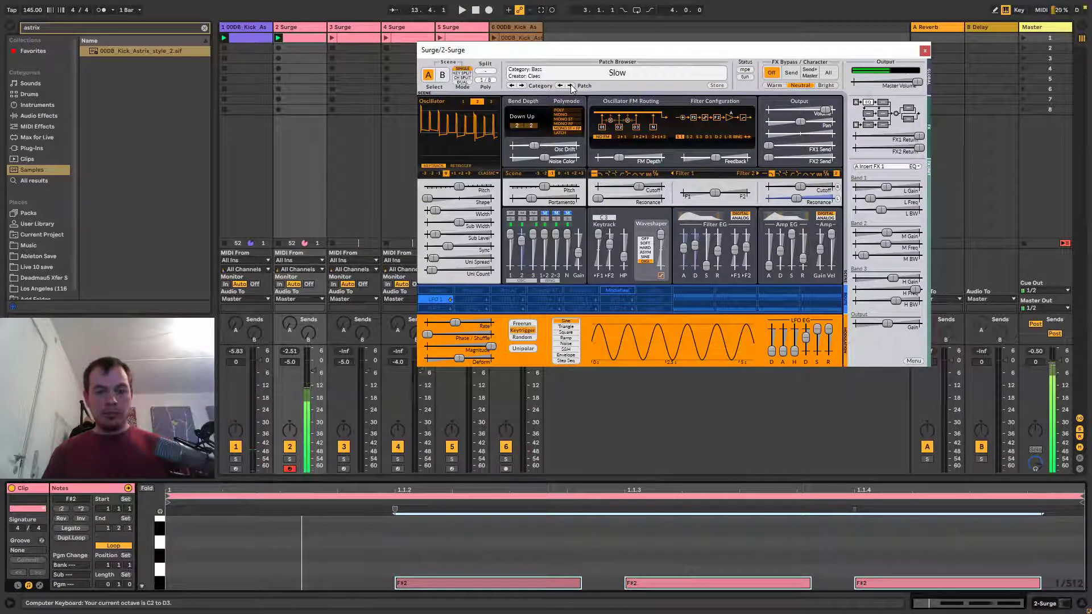
{"action": "left_click", "coordinate": [354, 567]}
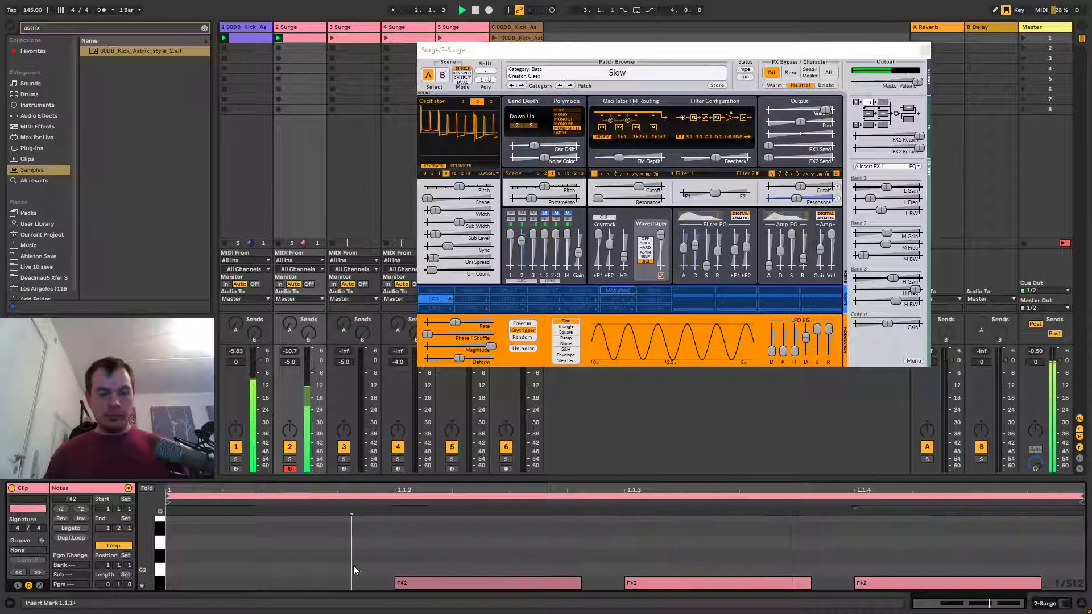
{"action": "key", "text": "ctrl+a"}
{"action": "key", "text": "shift+Down"}
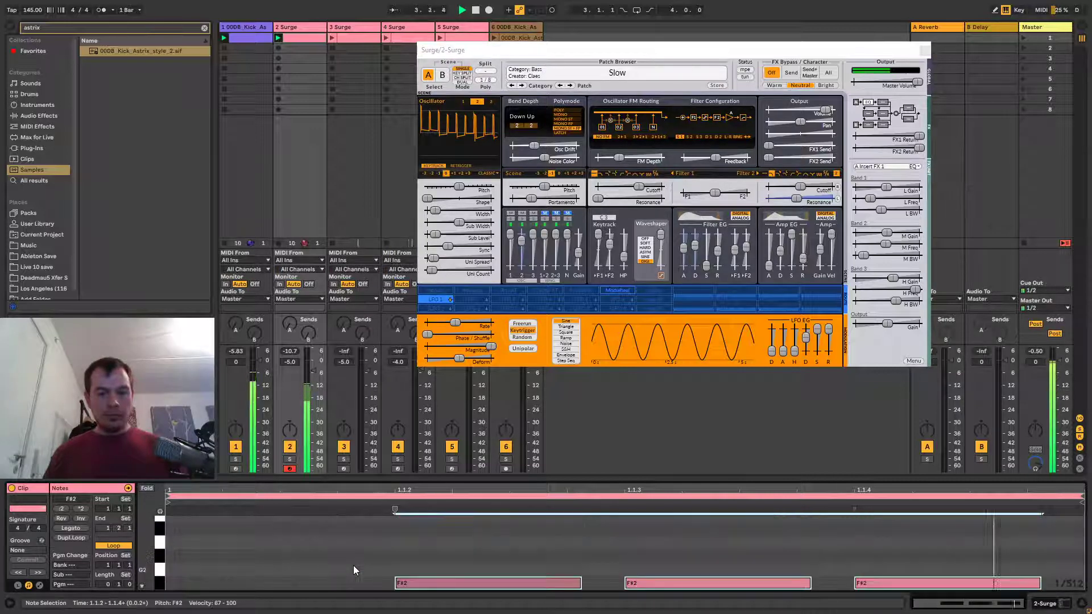
{"action": "key", "text": "shift+Up"}
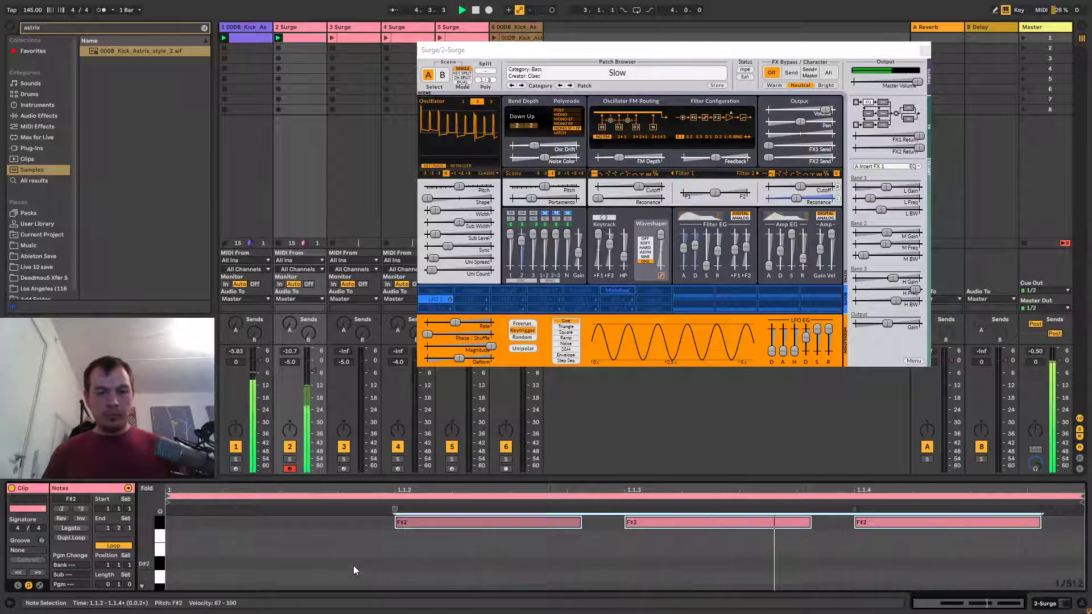
Close the Surge window and duplicate the second track's bass clip into the slot below, opening the copy.
{"action": "left_click", "coordinate": [923, 51]}
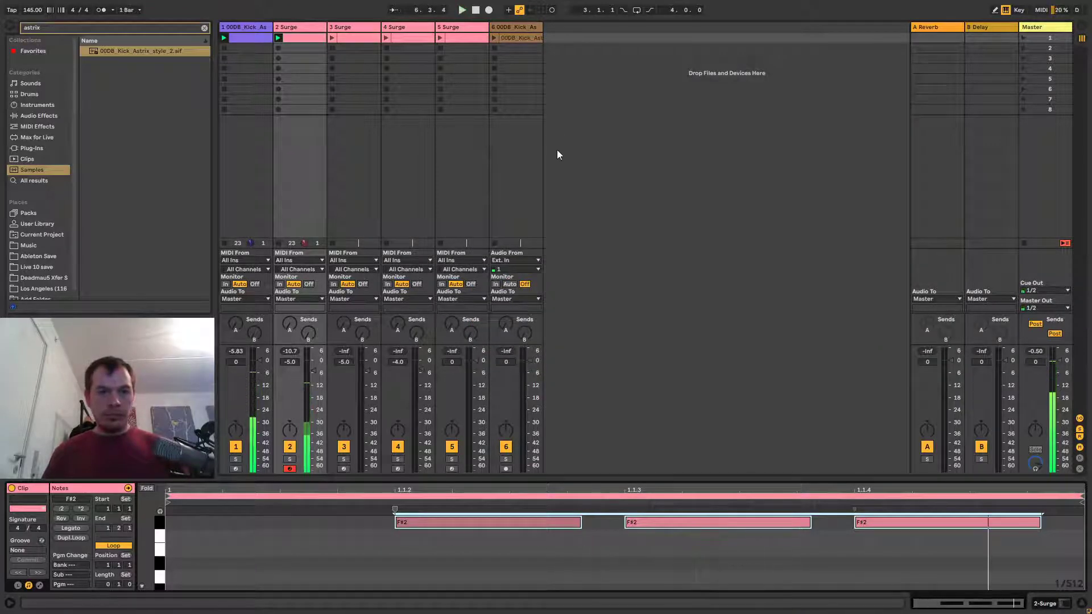
{"action": "left_click", "coordinate": [310, 41]}
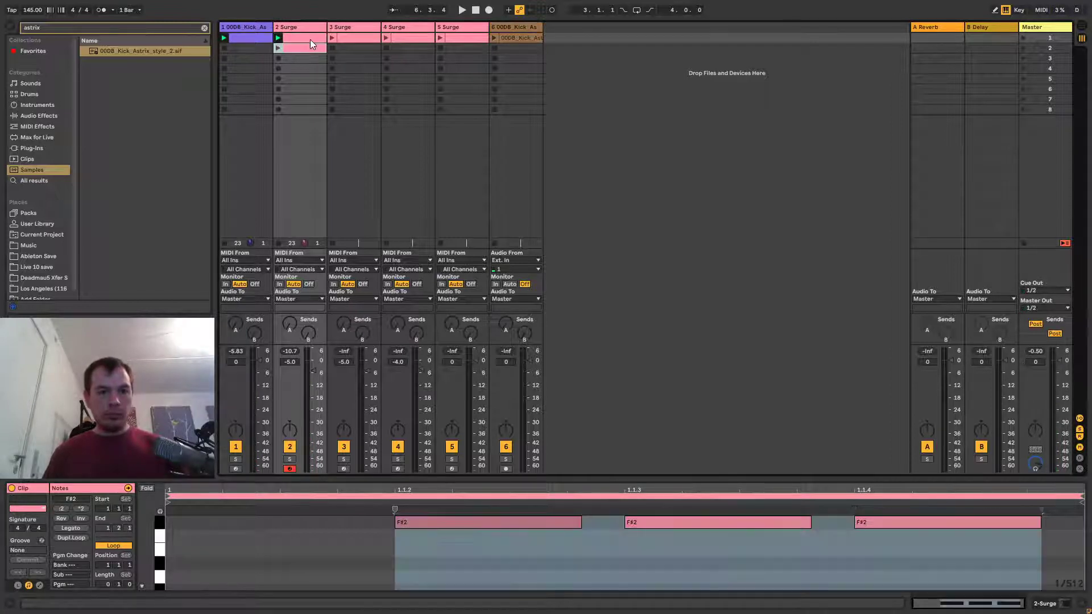
{"action": "left_click", "coordinate": [295, 50]}
Shorten all three F#2 notes in the duplicated clip to half a sixteenth.
{"action": "left_click", "coordinate": [317, 520]}
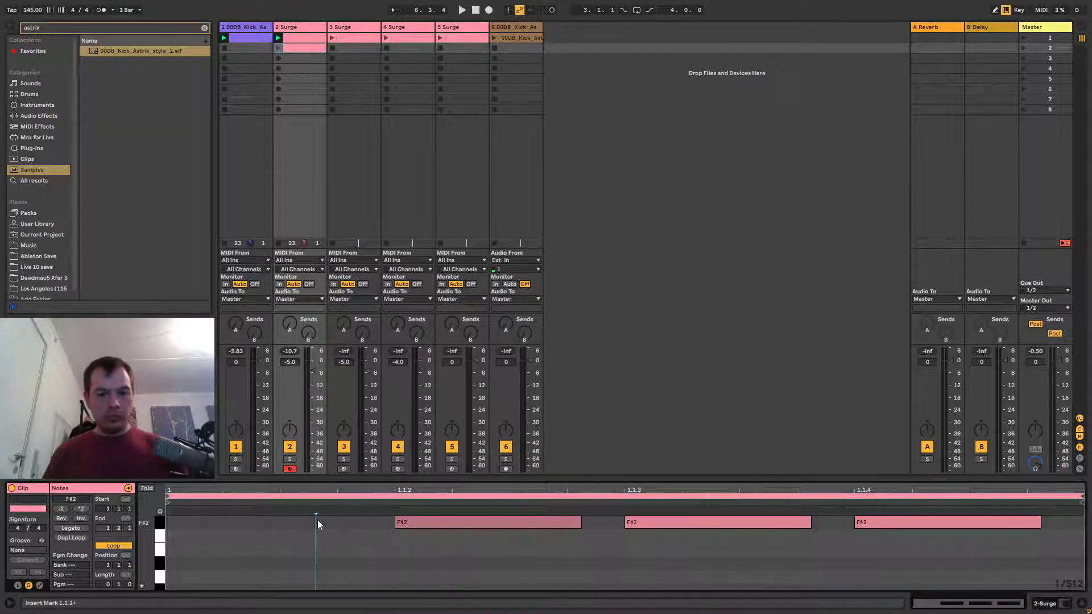
{"action": "left_click", "coordinate": [453, 522]}
{"action": "key", "text": "ctrl+a"}
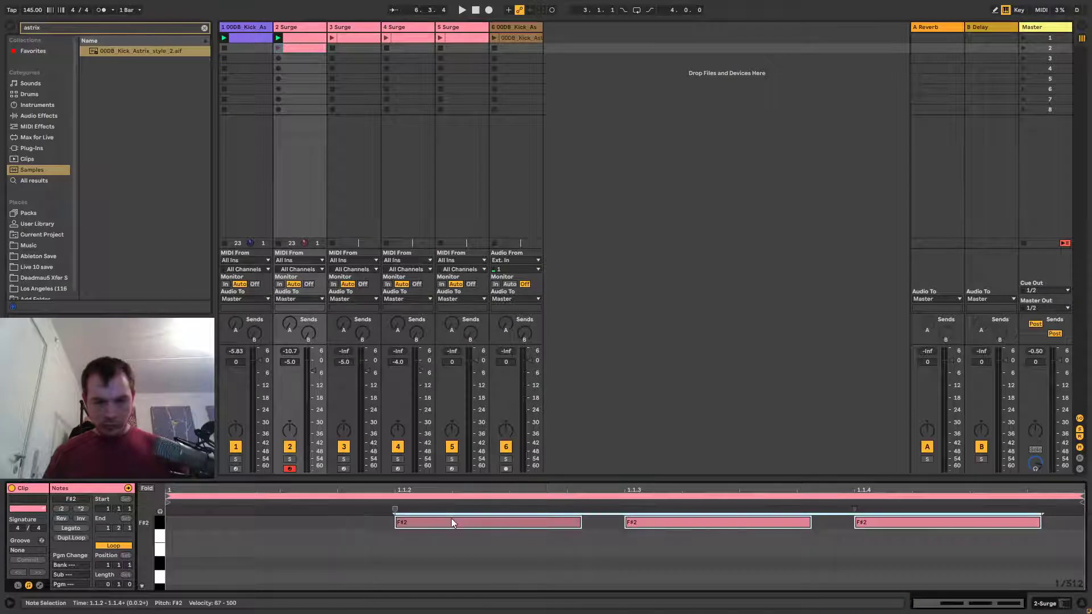
{"action": "left_click_drag", "start_coordinate": [582, 522], "coordinate": [512, 521]}
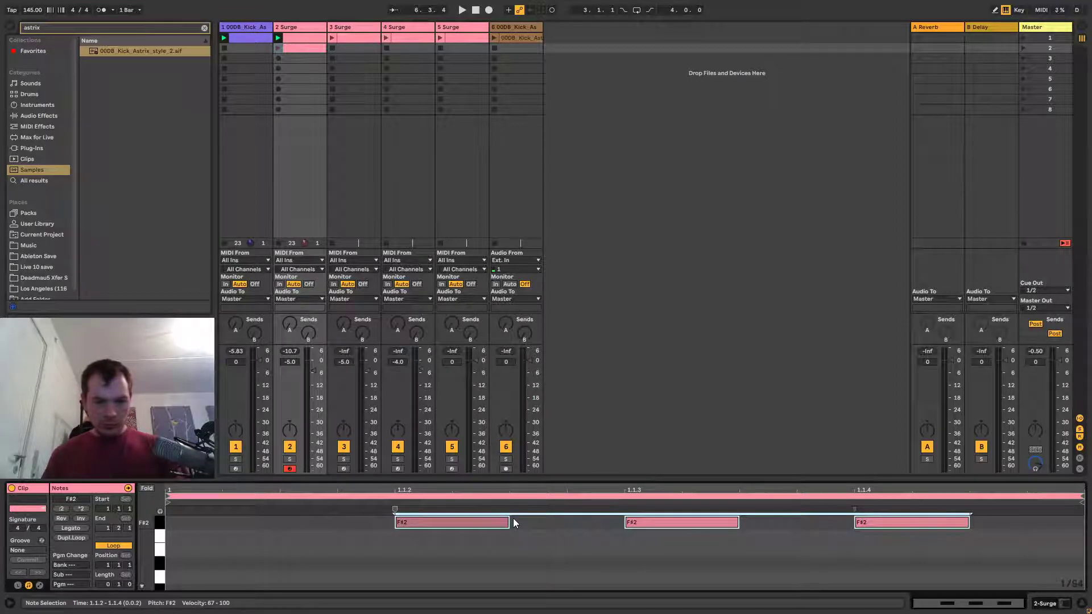
Set the duplicated clip's grid to 1/16 and replace its notes with four consecutive full-length F#2 sixteenths.
{"action": "right_click", "coordinate": [513, 518]}
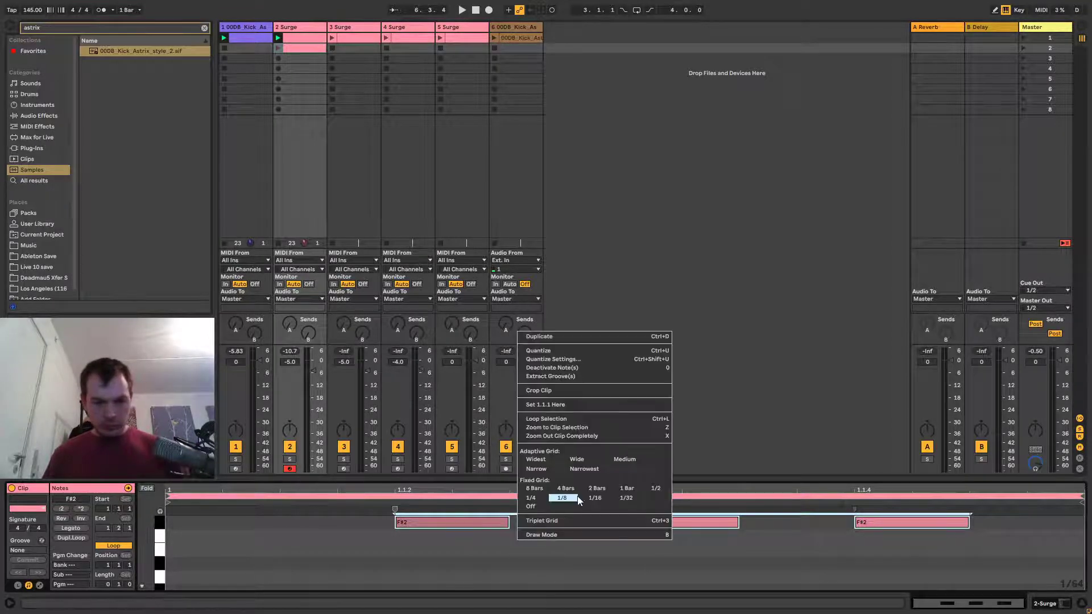
{"action": "left_click", "coordinate": [594, 499]}
{"action": "left_click", "coordinate": [500, 575]}
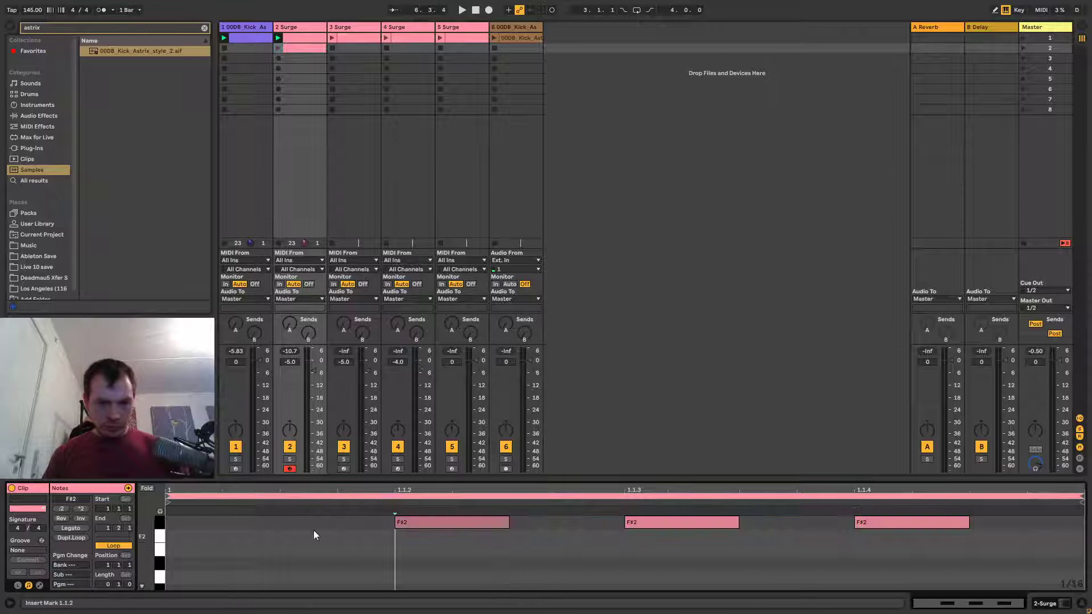
{"action": "double_click", "coordinate": [271, 524]}
{"action": "double_click", "coordinate": [419, 521]}
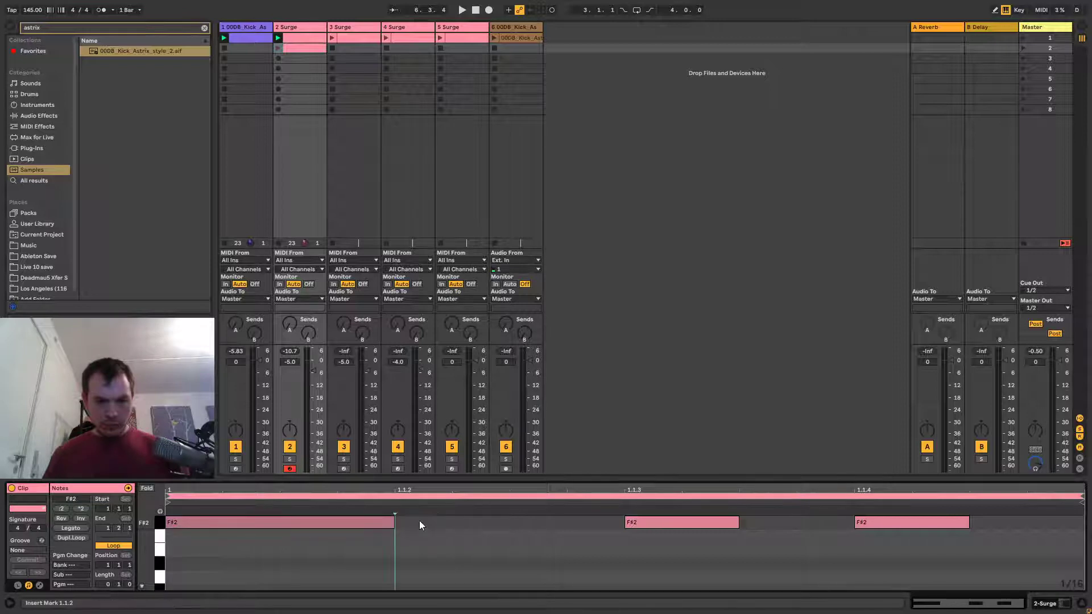
{"action": "double_click", "coordinate": [419, 520]}
{"action": "double_click", "coordinate": [657, 519]}
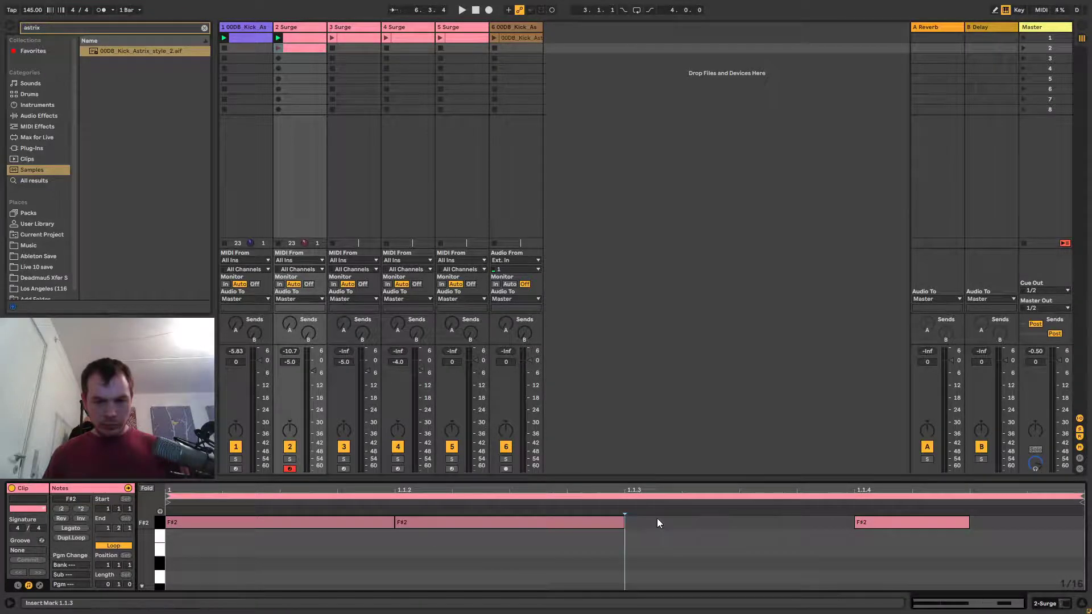
{"action": "double_click", "coordinate": [657, 519]}
{"action": "key", "text": "ctrl+d"}
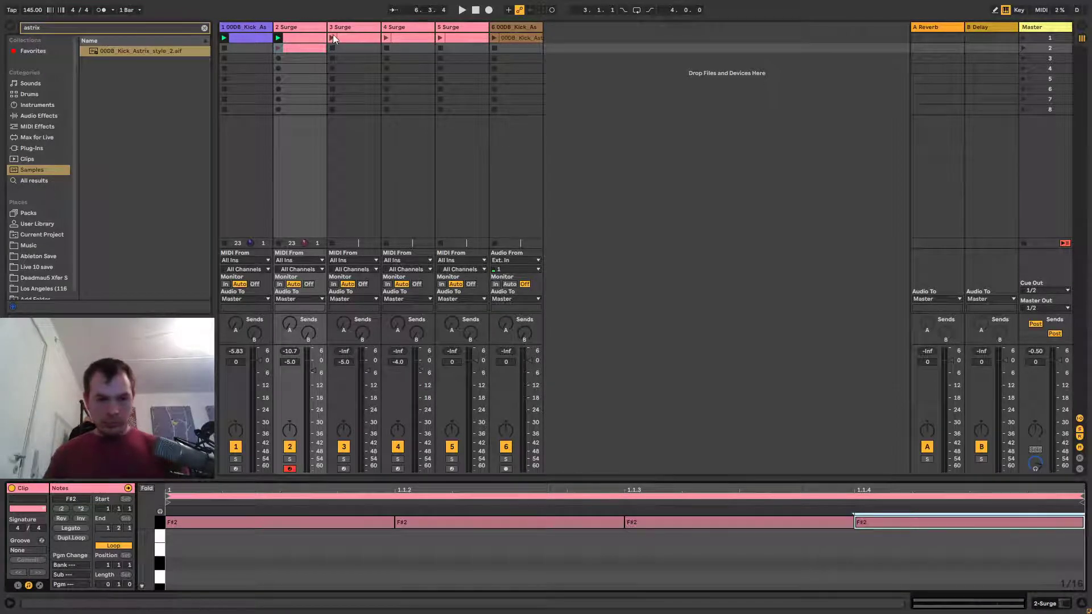
Duplicate the clip's loop to two beats and raise its second note an octave to F#3.
{"action": "left_click", "coordinate": [71, 538]}
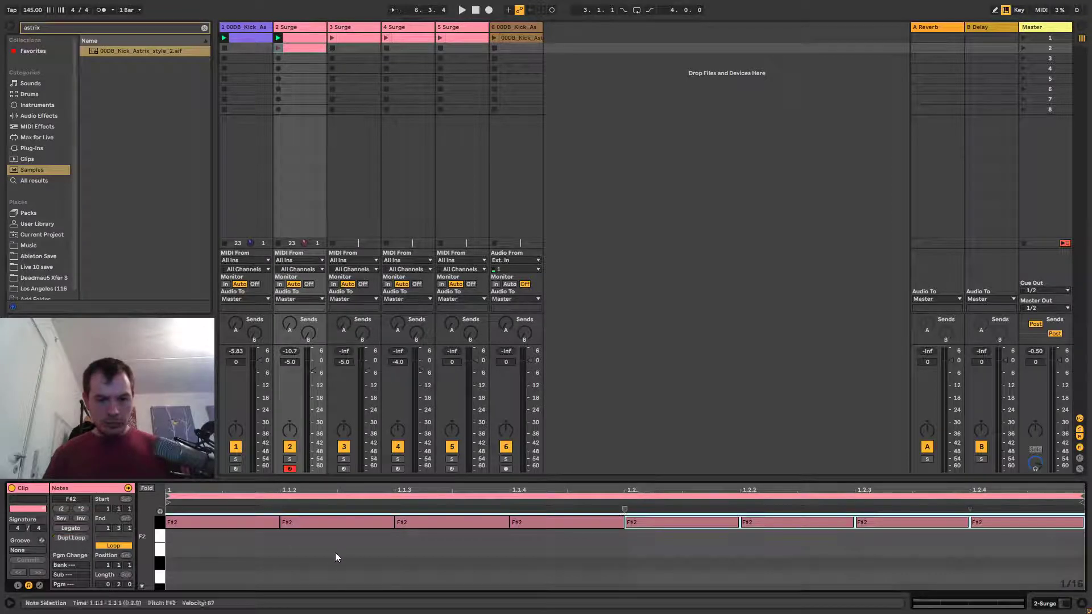
{"action": "left_click", "coordinate": [319, 526]}
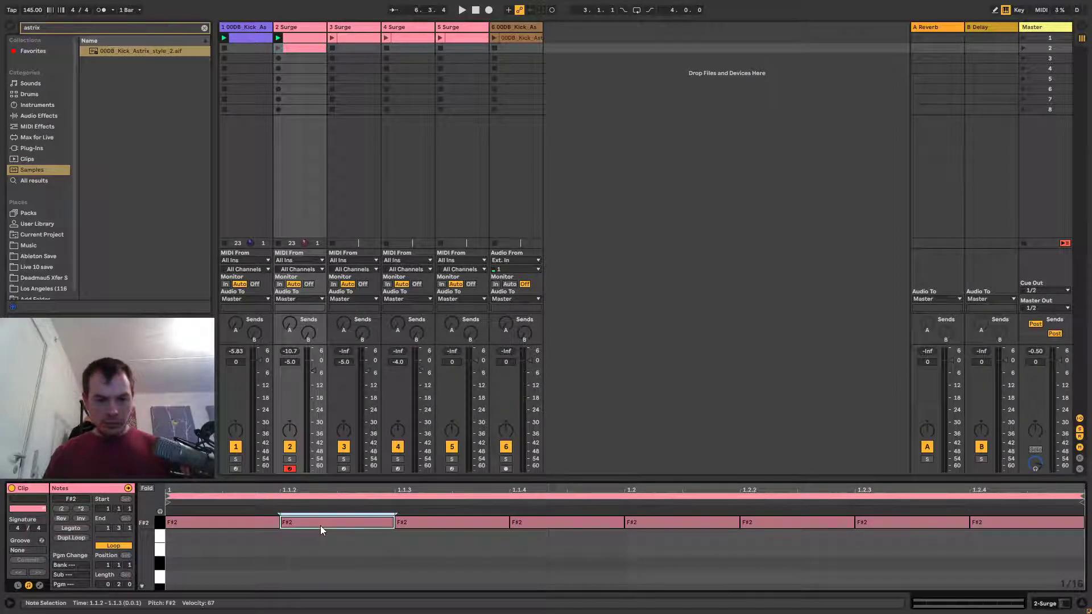
{"action": "key", "text": "shift+Up"}
Raise the clip's fourth, fifth and seventh notes an octave to F#3.
{"action": "left_click", "coordinate": [185, 524]}
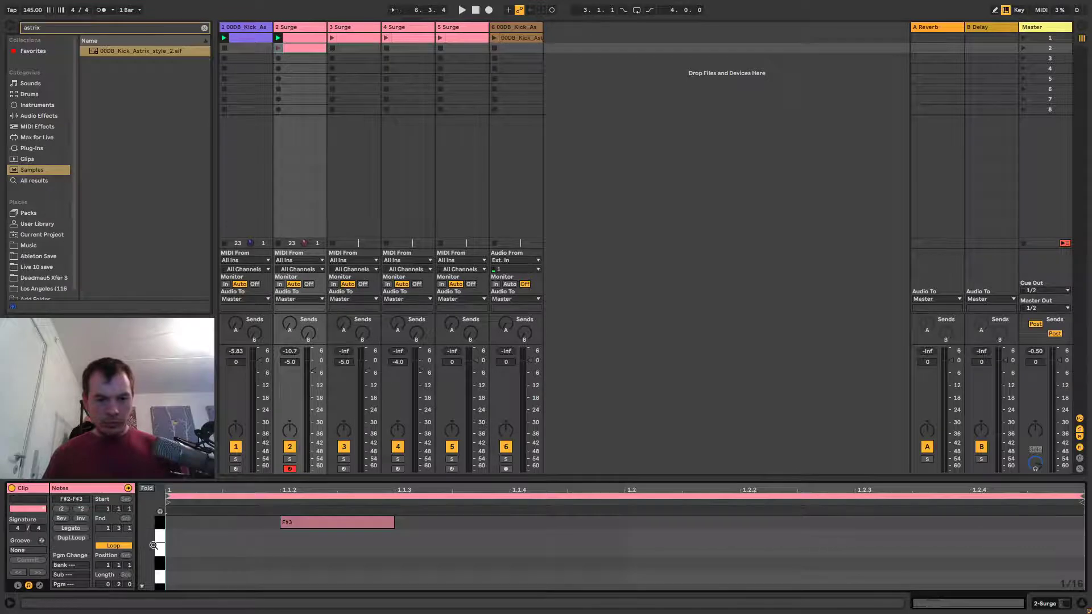
{"action": "double_click", "coordinate": [159, 551]}
{"action": "left_click", "coordinate": [541, 587]}
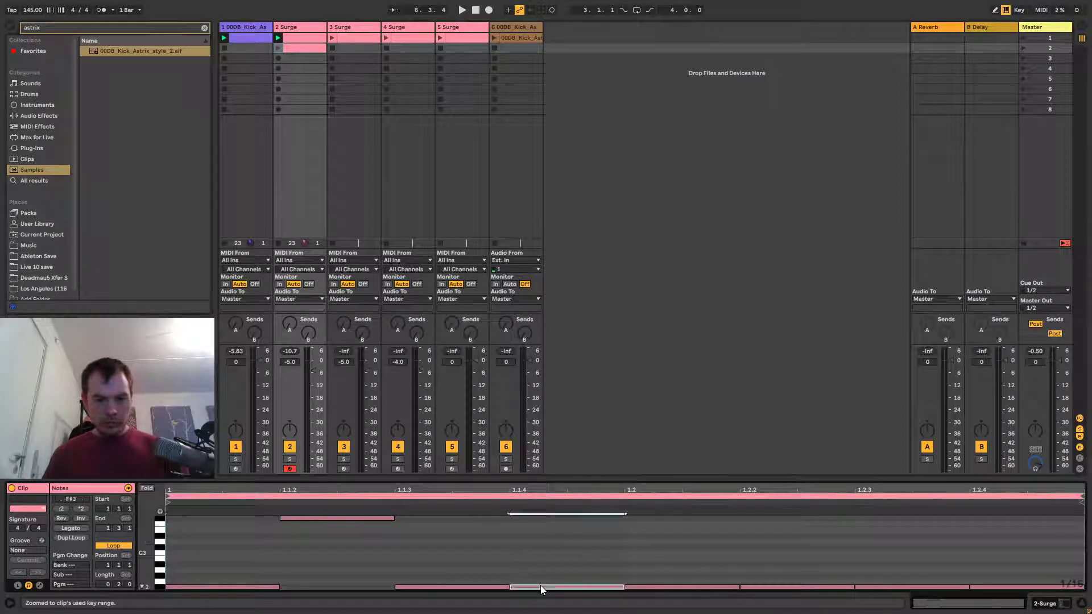
{"action": "key", "text": "shift+Up"}
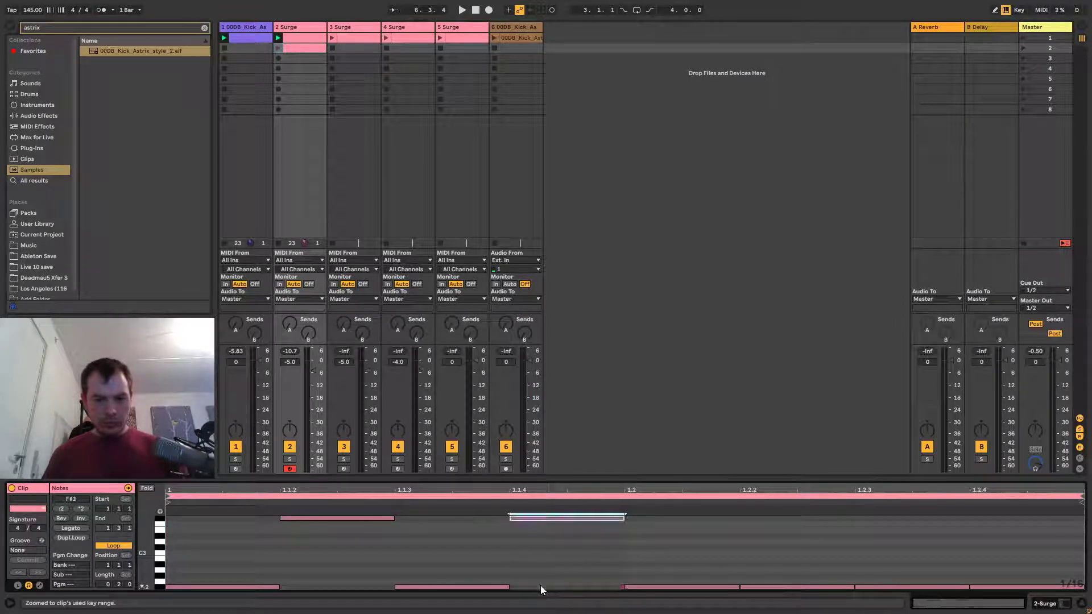
{"action": "left_click", "coordinate": [722, 585]}
{"action": "key", "text": "shift+Up"}
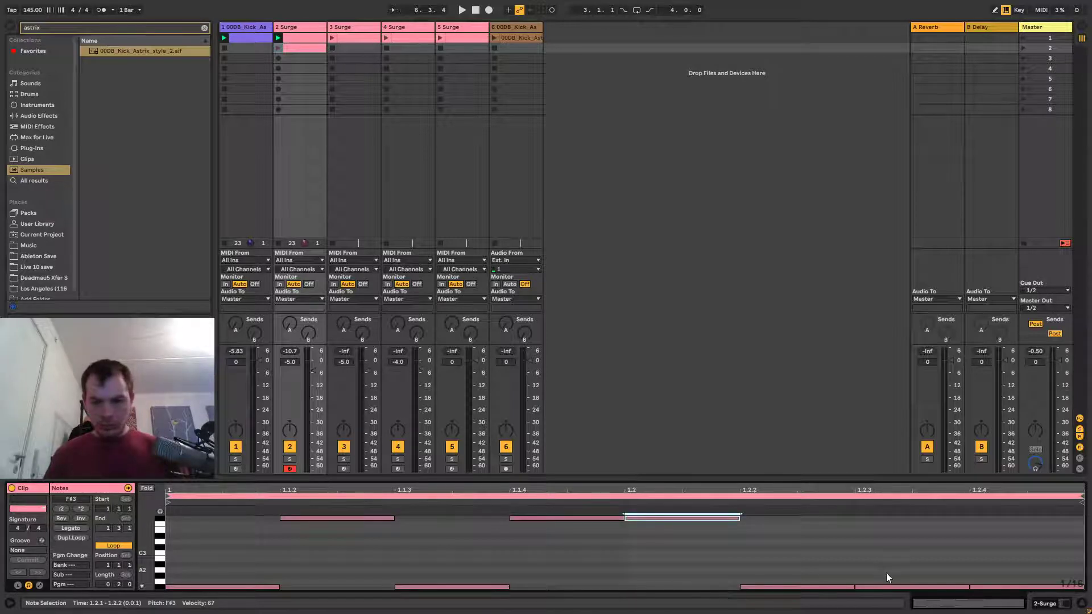
{"action": "left_click", "coordinate": [909, 583]}
{"action": "left_click", "coordinate": [912, 586]}
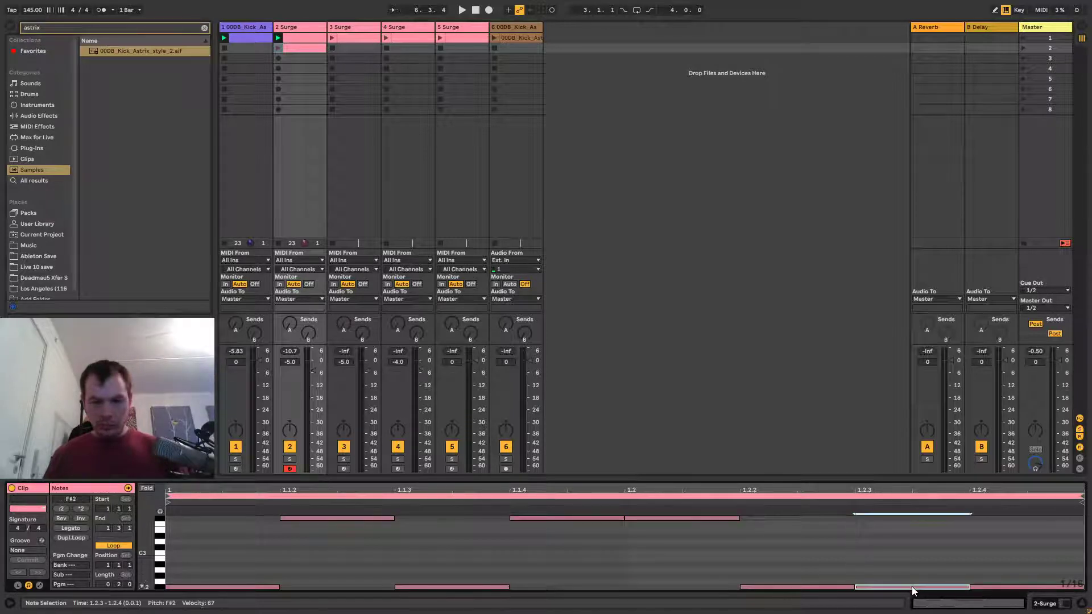
{"action": "key", "text": "shift+Up"}
Launch the edited clip in the second track's second slot during playback and clear the browser's search text.
{"action": "key", "text": "space"}
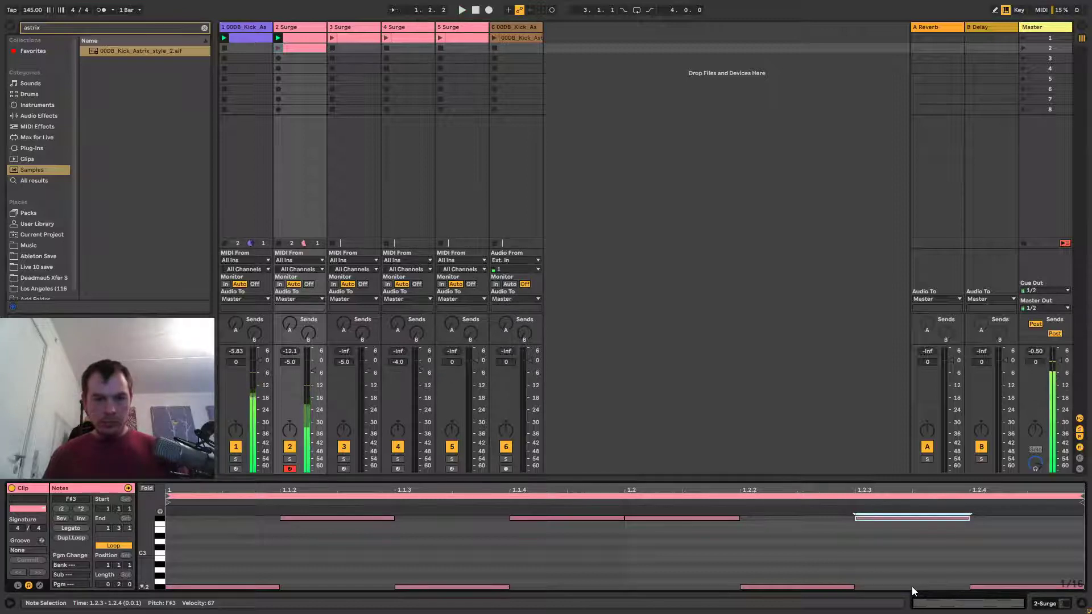
{"action": "left_click", "coordinate": [277, 50]}
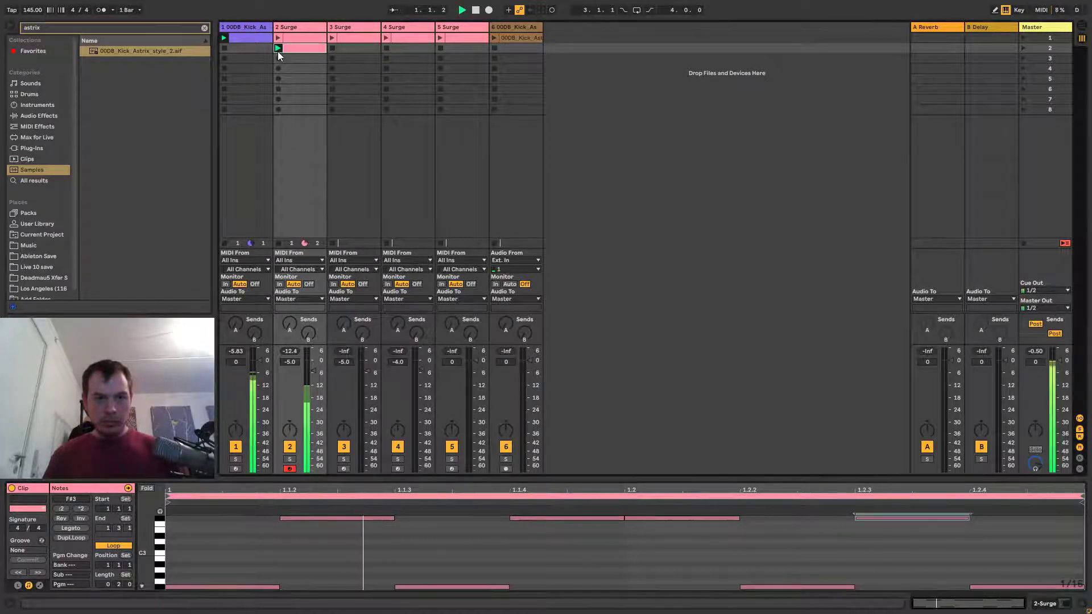
{"action": "left_click", "coordinate": [204, 28]}
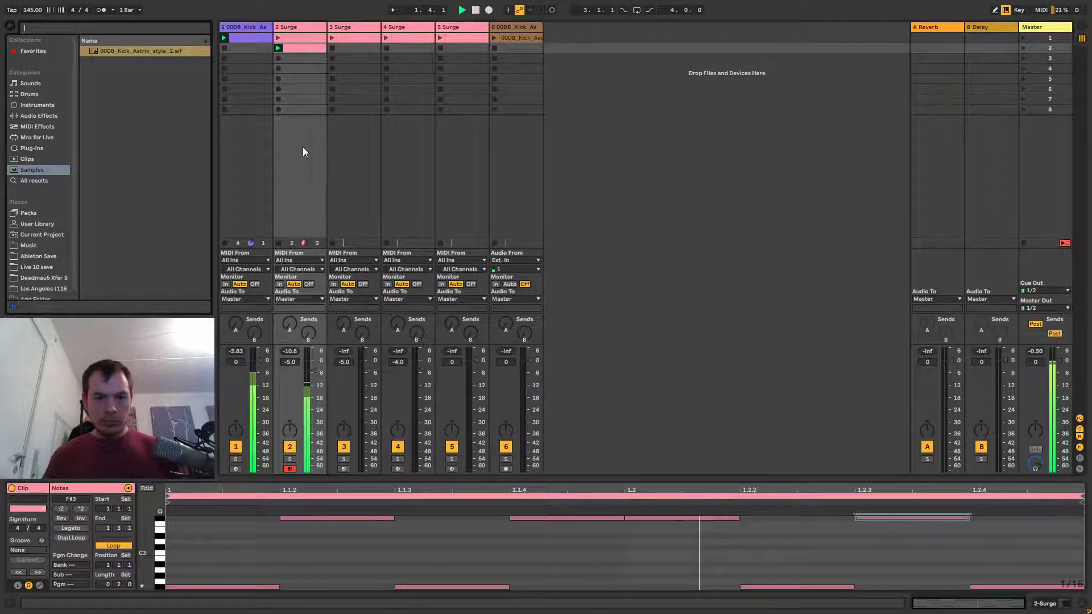
Duplicate the second track's second-slot clip into the third slot and double the copy's loop to one bar.
{"action": "left_click", "coordinate": [303, 146]}
{"action": "left_click", "coordinate": [305, 47]}
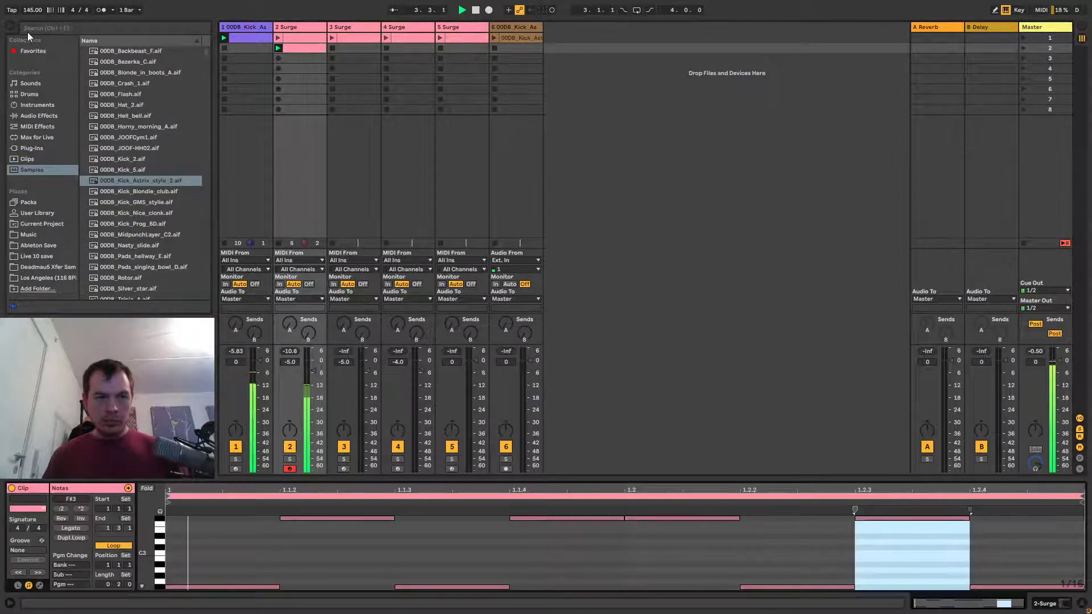
{"action": "left_click", "coordinate": [299, 49]}
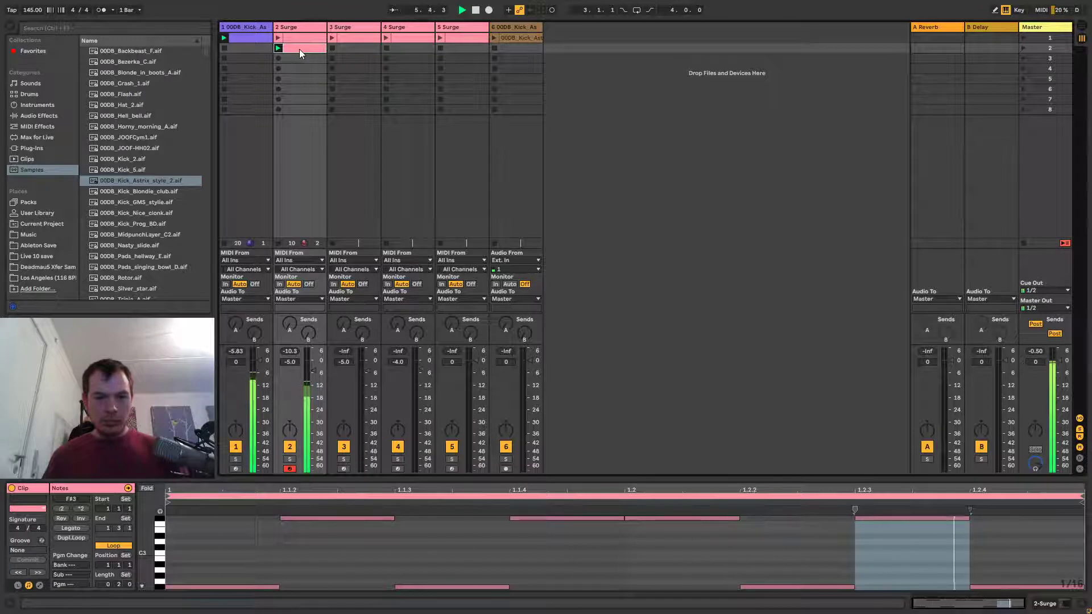
{"action": "key", "text": "space"}
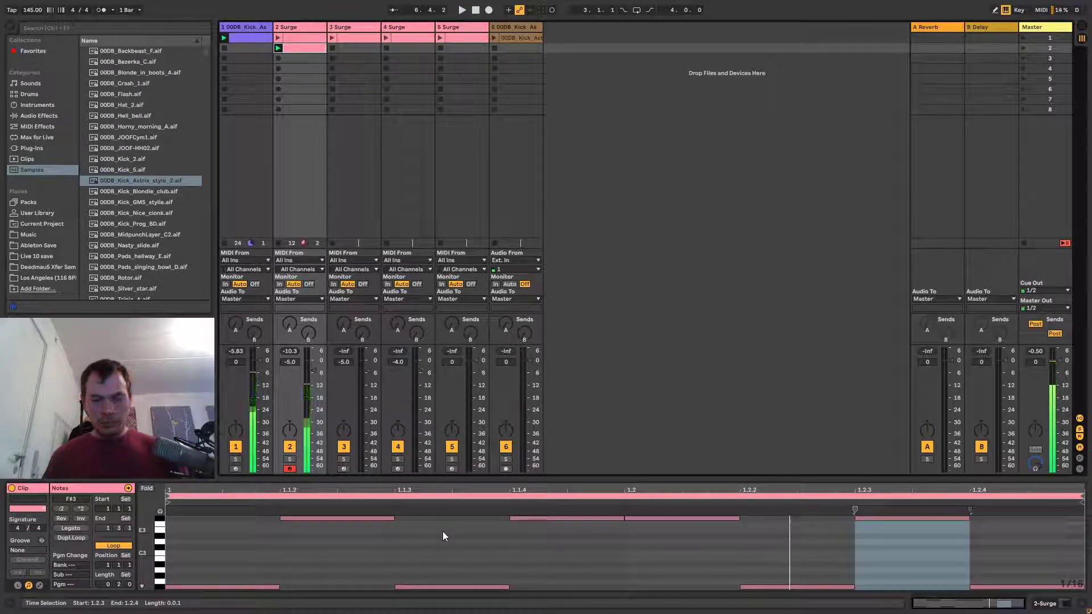
{"action": "key", "text": "ctrl+d"}
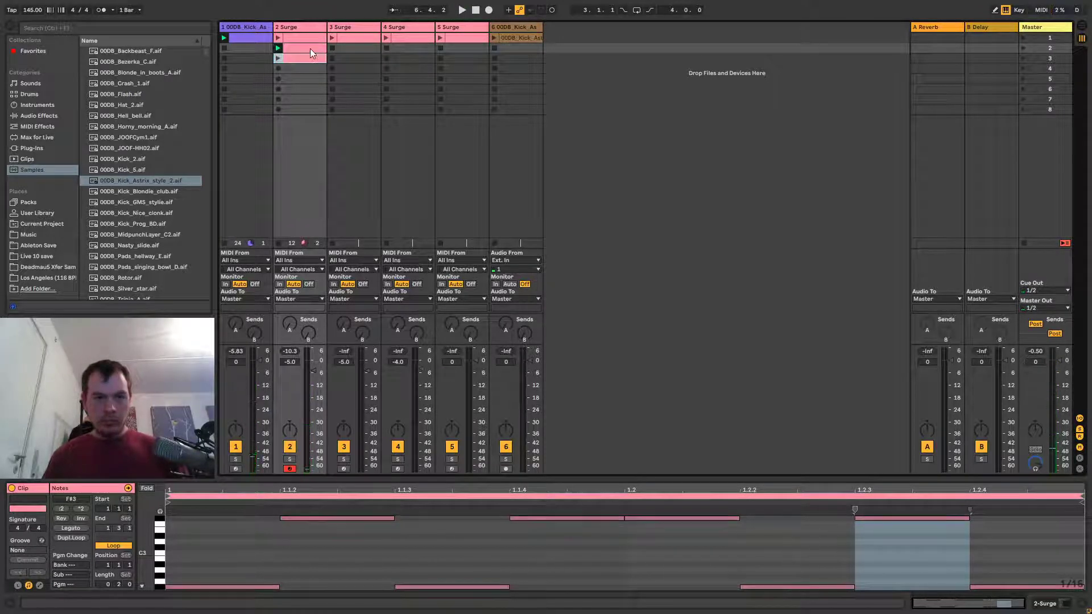
{"action": "double_click", "coordinate": [298, 56]}
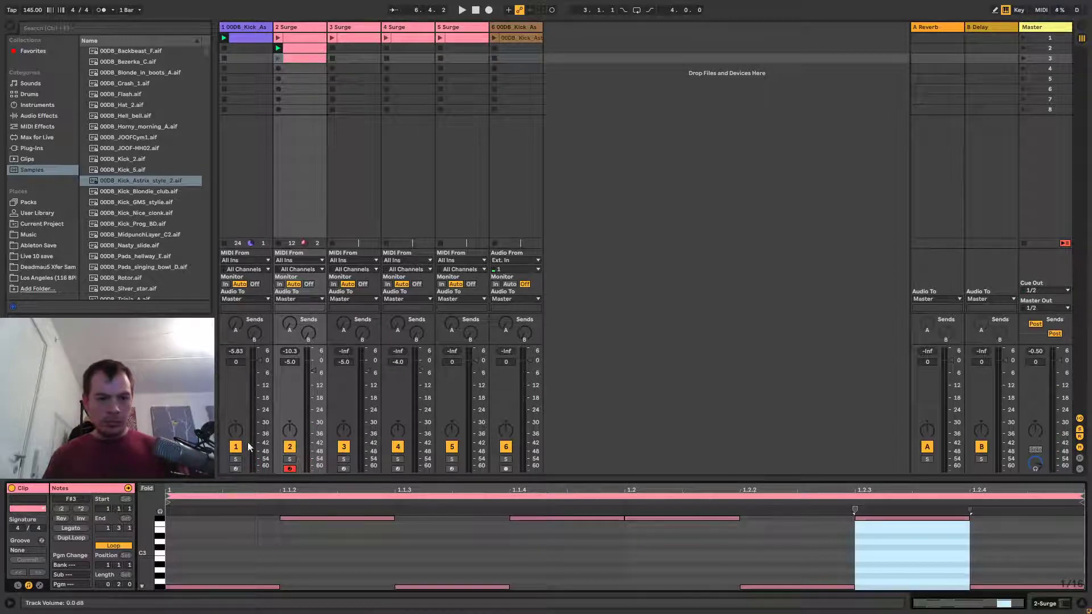
{"action": "left_click", "coordinate": [67, 537]}
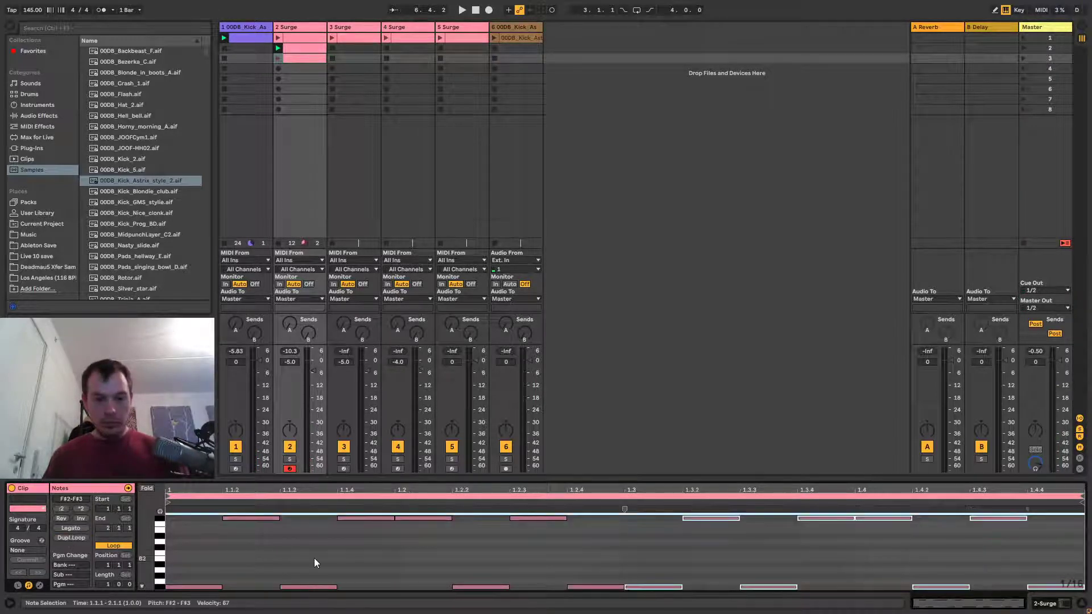
Play the third-slot clip with its note at beat 1.4 raised to F#4, and return that note to F#3.
{"action": "left_click", "coordinate": [380, 550]}
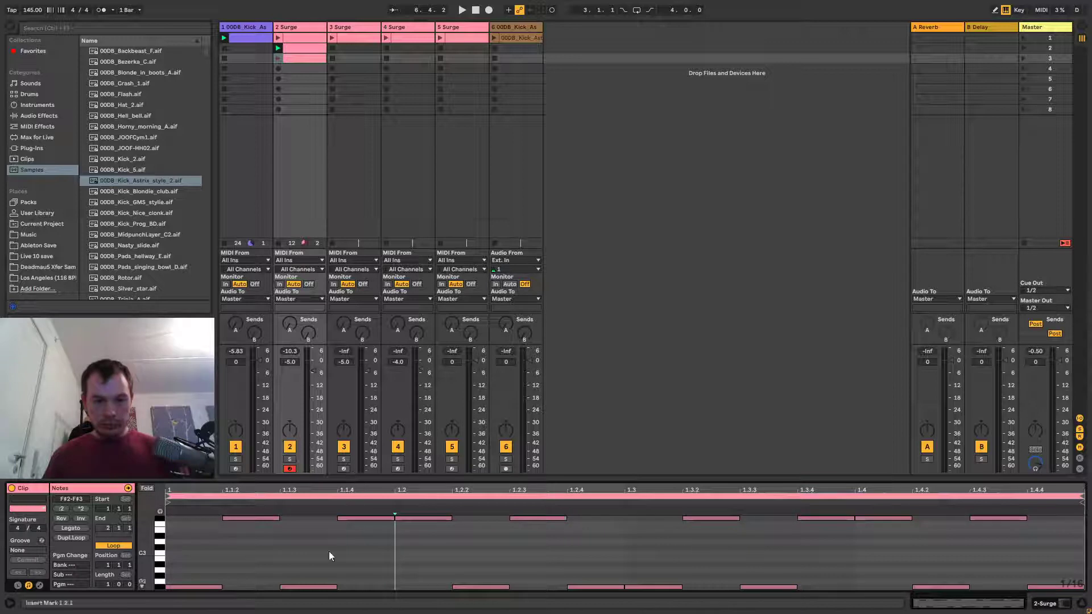
{"action": "left_click", "coordinate": [410, 518]}
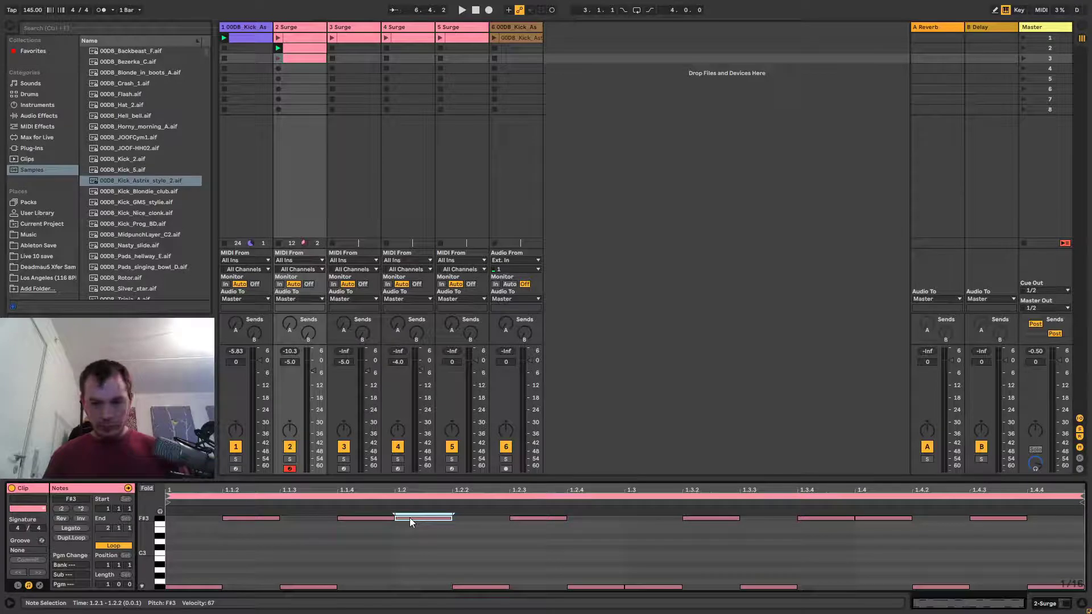
{"action": "key", "text": "space"}
{"action": "left_click", "coordinate": [876, 519]}
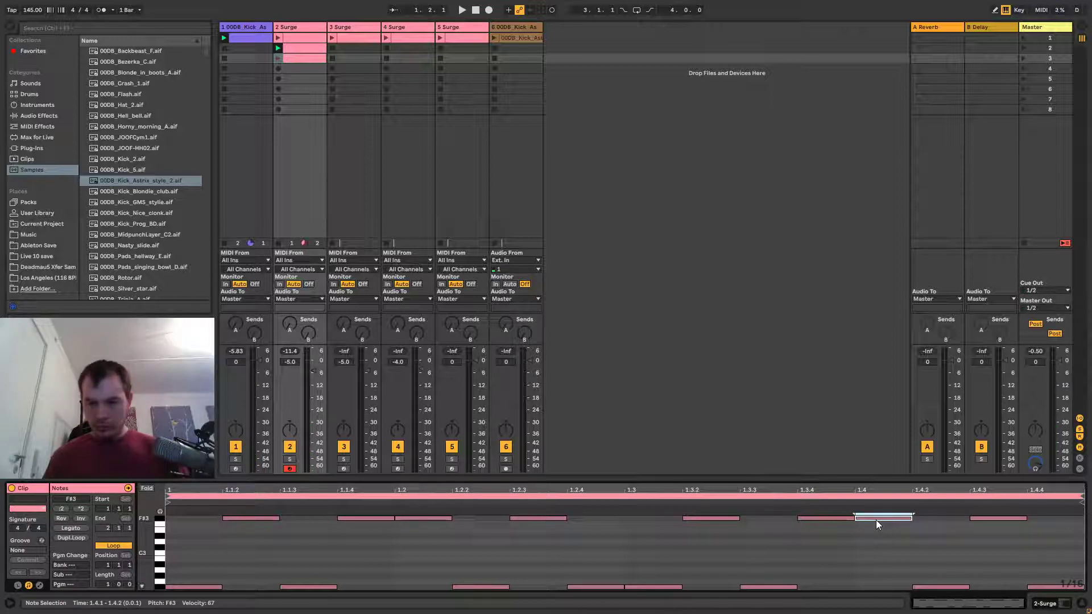
{"action": "key", "text": "shift+Up"}
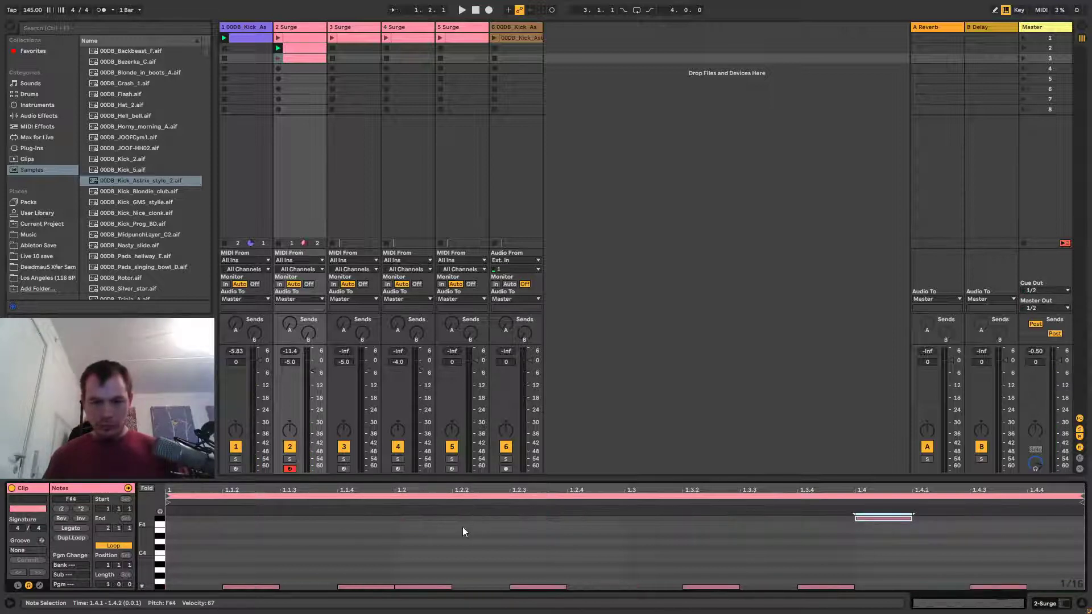
{"action": "left_click", "coordinate": [330, 539]}
{"action": "double_click", "coordinate": [151, 533]}
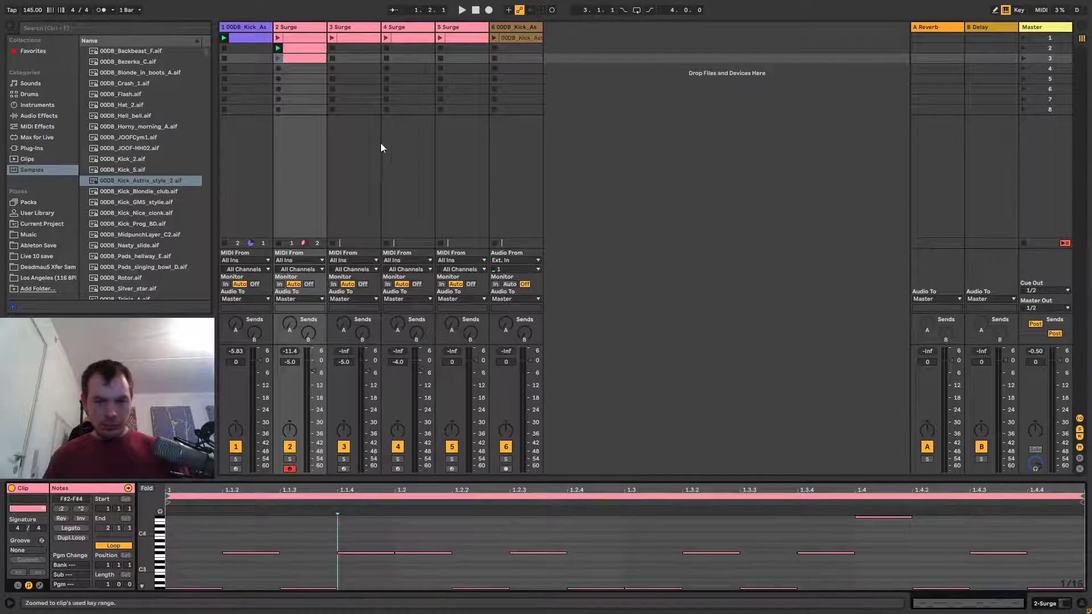
{"action": "left_click", "coordinate": [278, 59]}
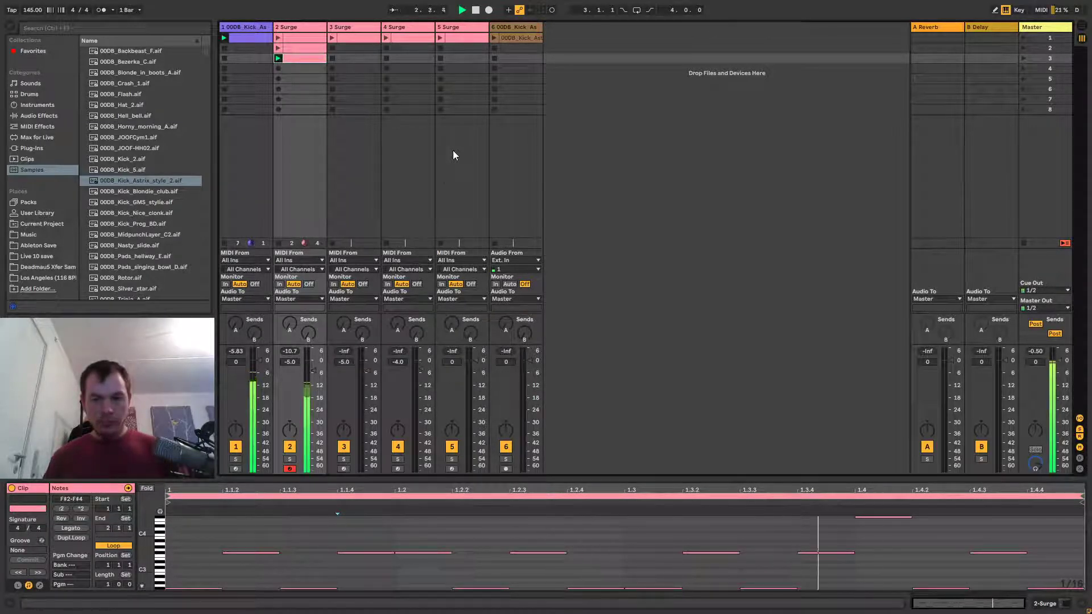
{"action": "left_click", "coordinate": [885, 517]}
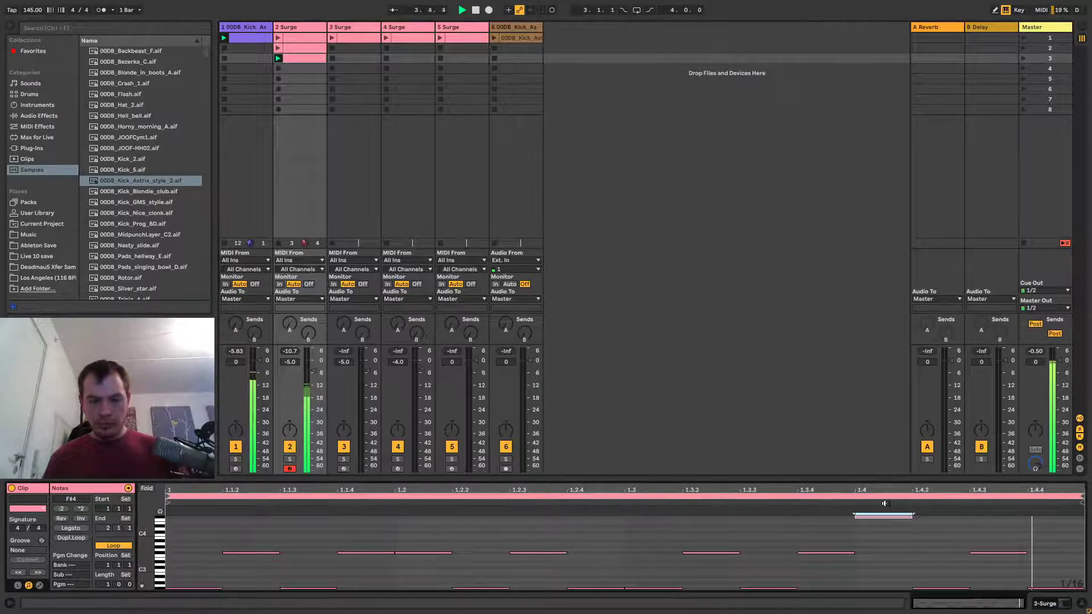
{"action": "key", "text": "shift+Down"}
Raise the clip's final sixteenth note at 1.4.4 two octaves to F#4 during playback.
{"action": "key", "text": "Right"}
{"action": "key", "text": "Right"}
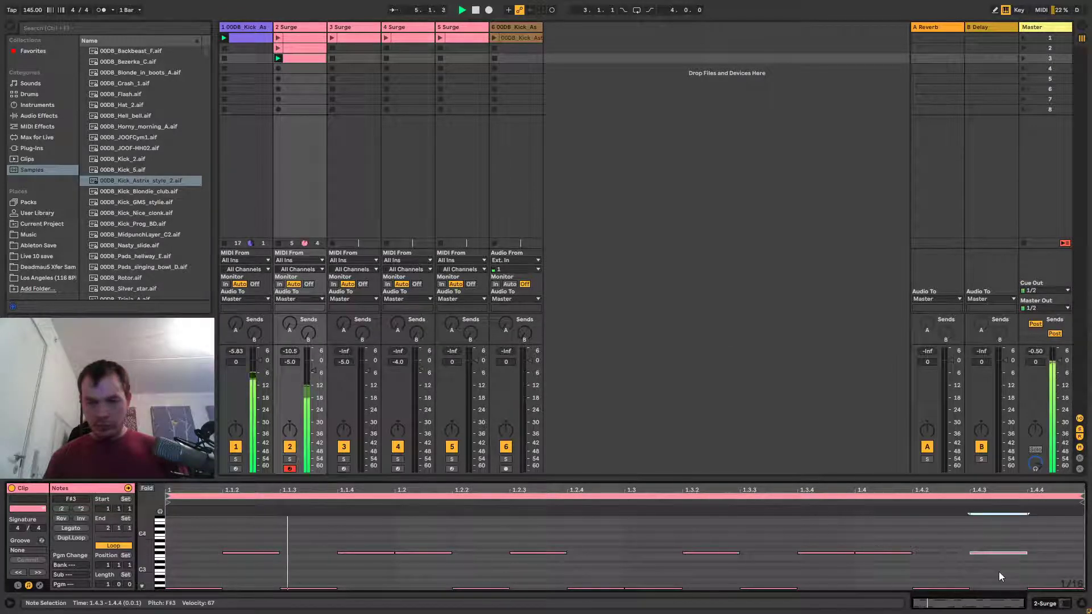
{"action": "key", "text": "shift+Down"}
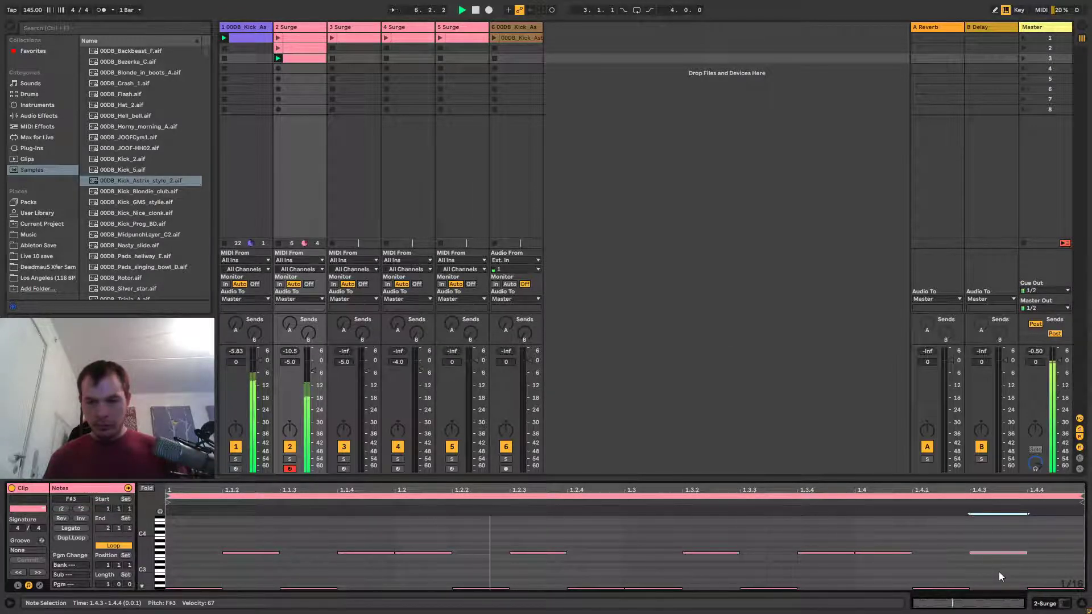
{"action": "key", "text": "Right"}
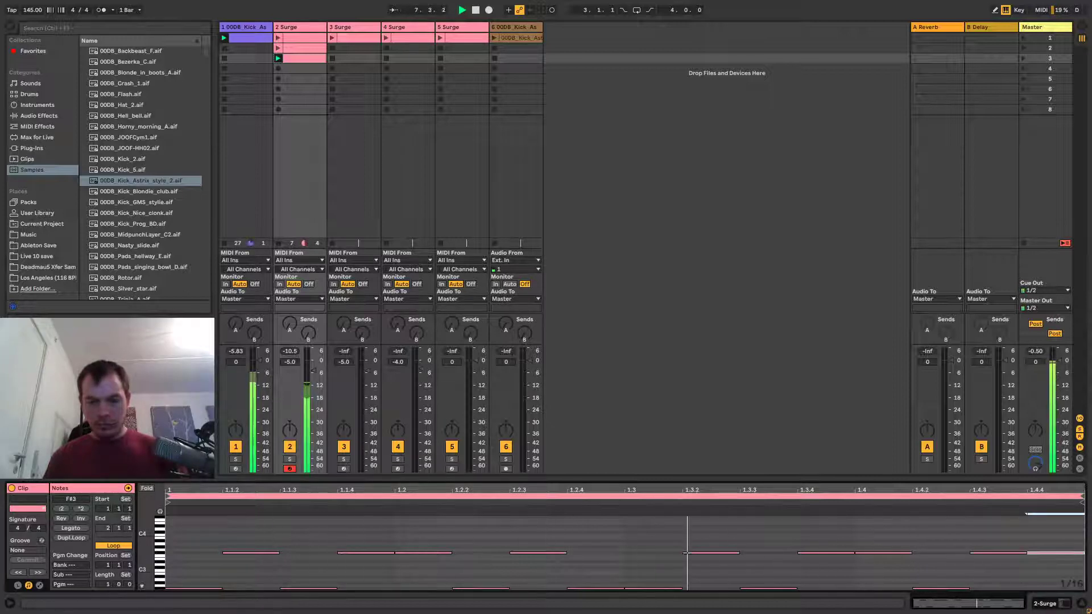
{"action": "key", "text": "shift+Up"}
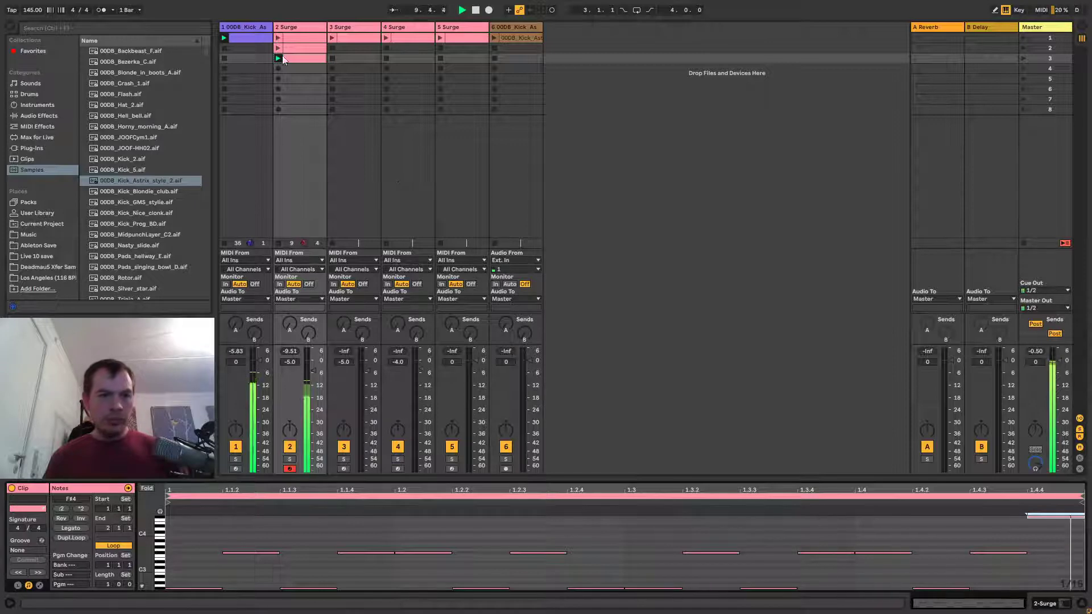
Keep the Slow bass patch on the second track, stop playback, and duplicate the whole track as a copy.
{"action": "left_click", "coordinate": [291, 27]}
{"action": "left_click", "coordinate": [291, 26]}
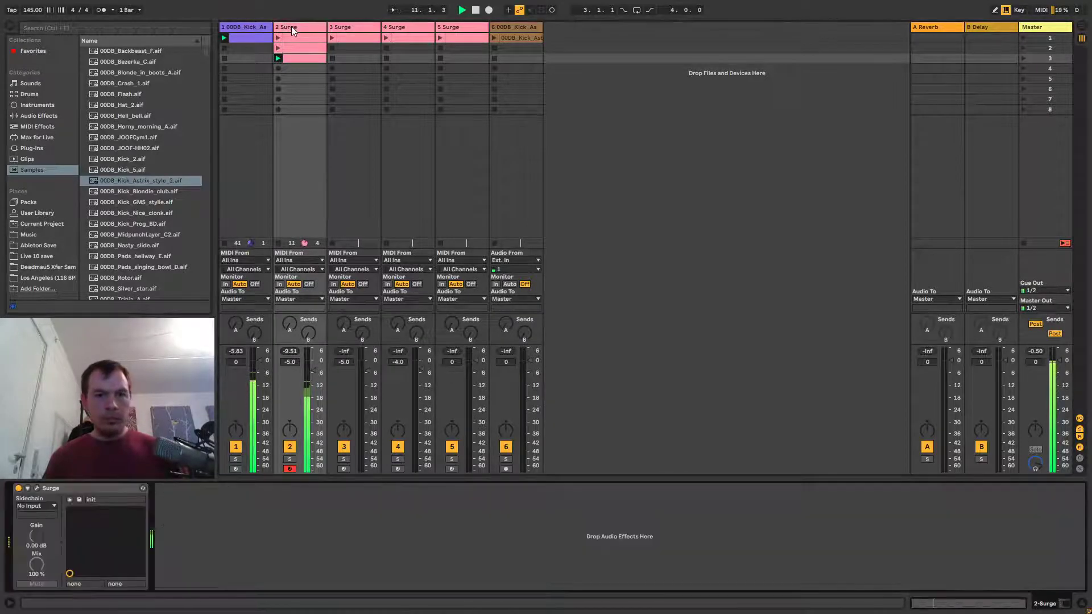
{"action": "left_click", "coordinate": [36, 488]}
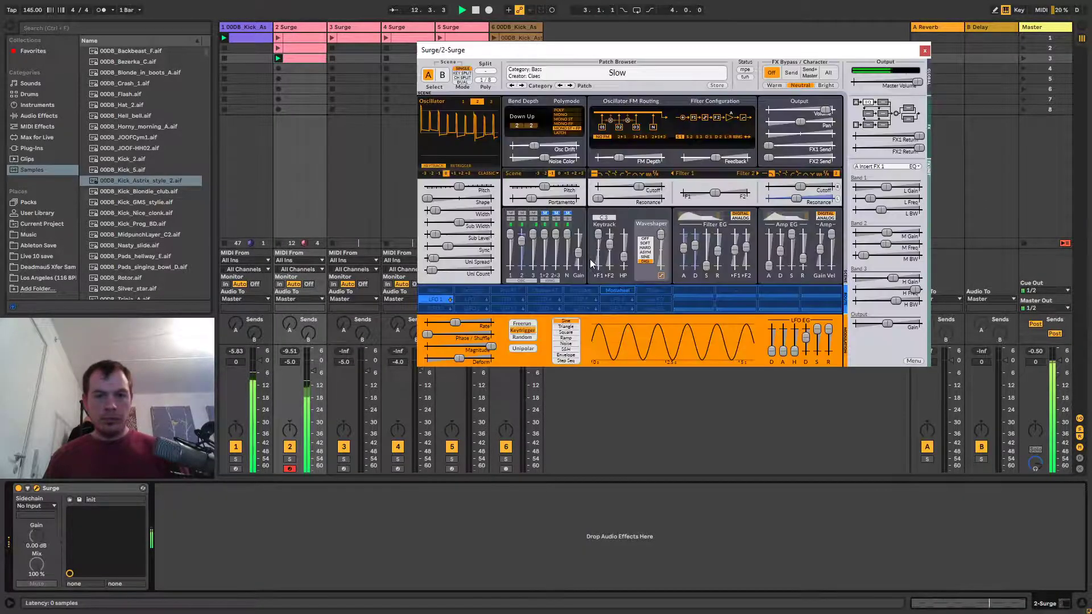
{"action": "left_click", "coordinate": [569, 86]}
{"action": "left_click", "coordinate": [561, 86]}
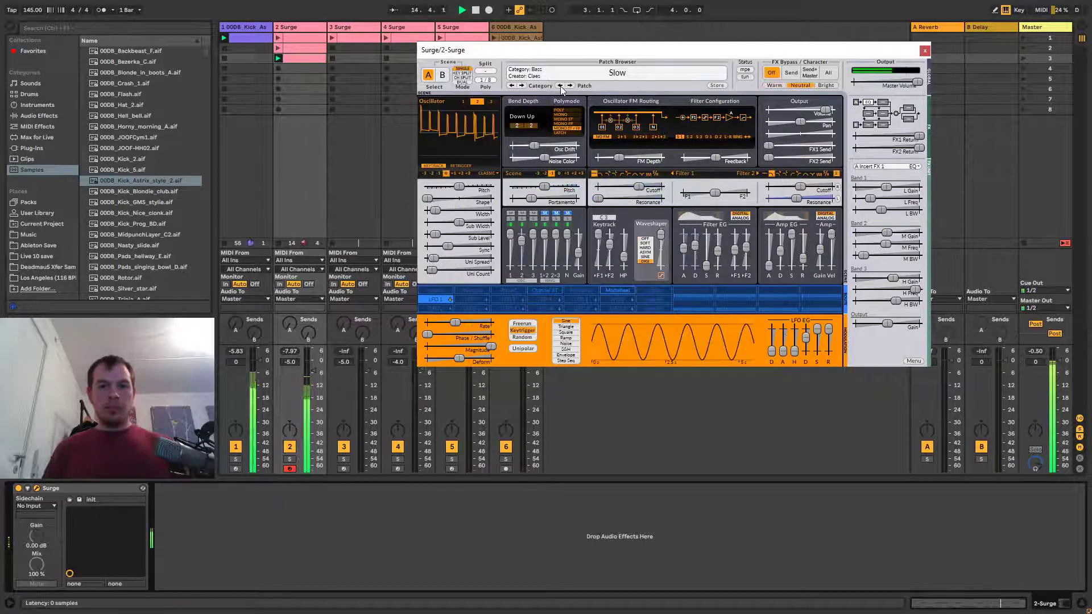
{"action": "key", "text": "space"}
{"action": "left_click", "coordinate": [300, 28]}
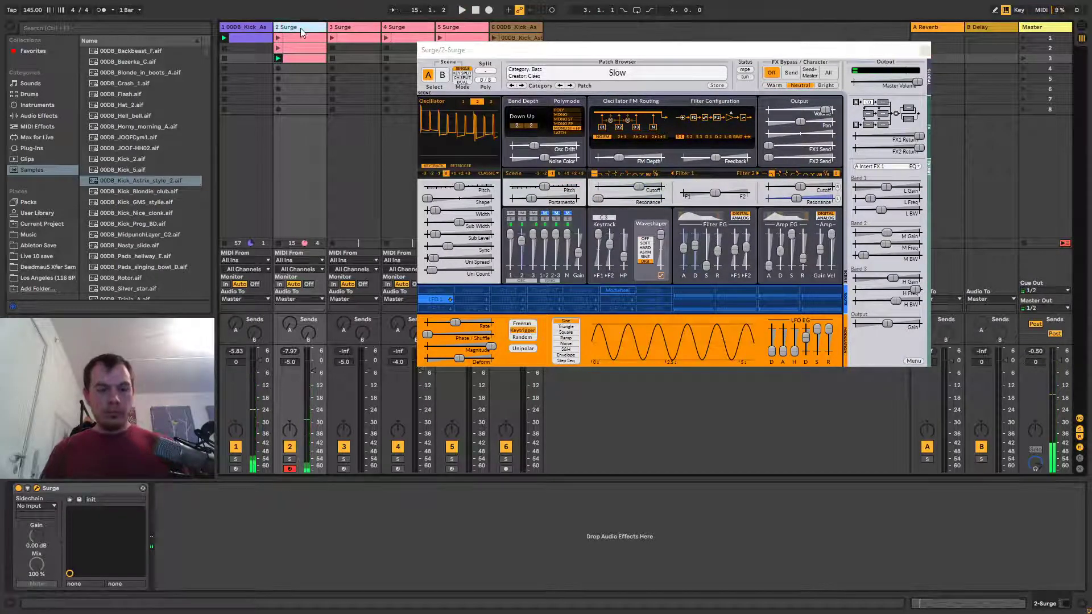
{"action": "key", "text": "ctrl+d"}
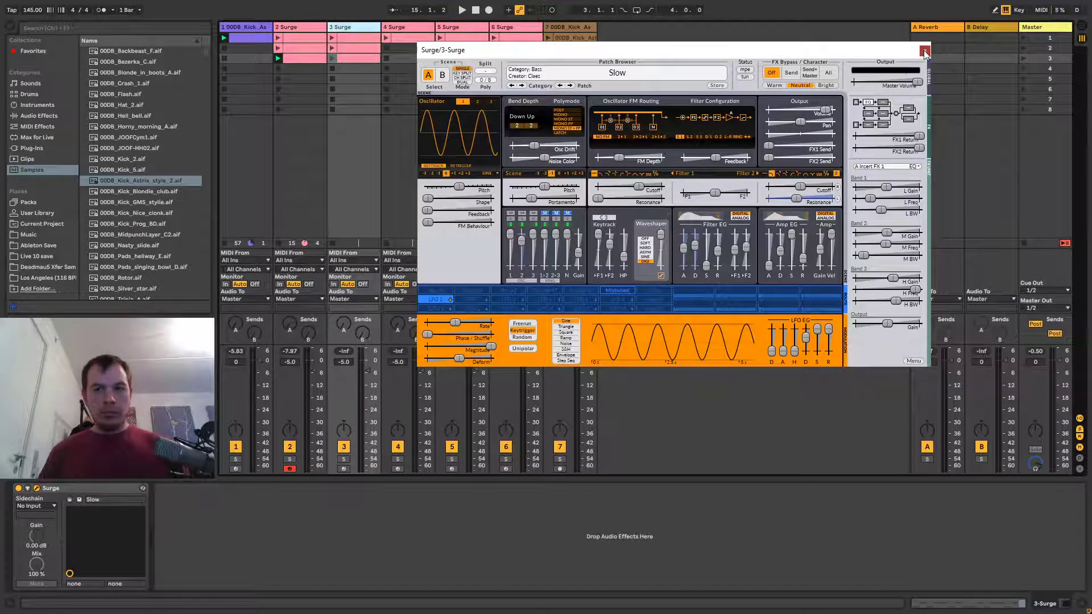
{"action": "left_click", "coordinate": [925, 51]}
Audition the following bass patches in the original second track's Surge during playback and settle on Stable.
{"action": "left_click", "coordinate": [295, 31]}
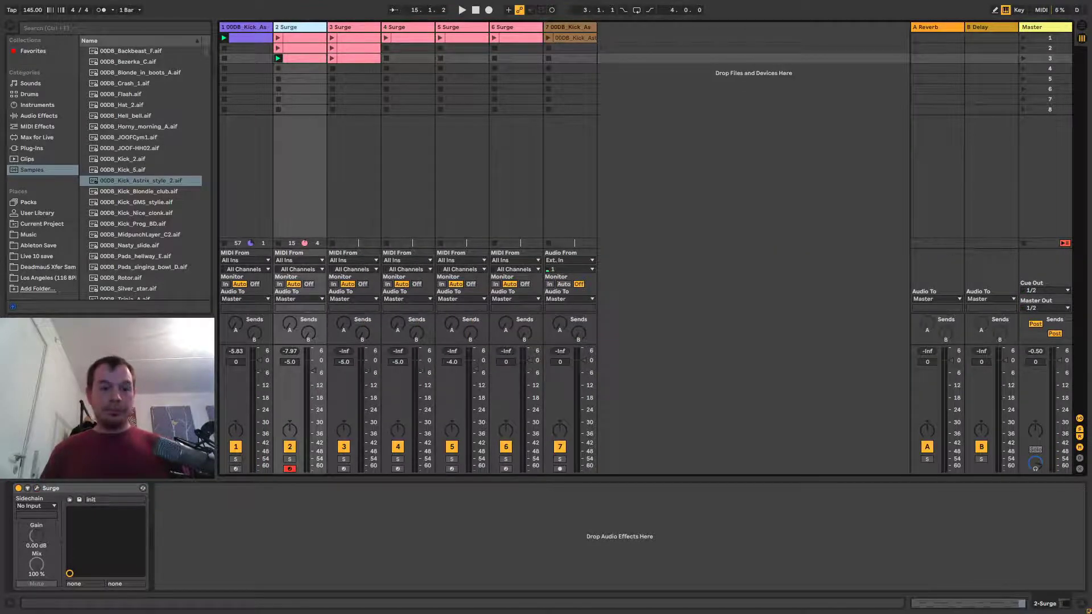
{"action": "left_click", "coordinate": [37, 490]}
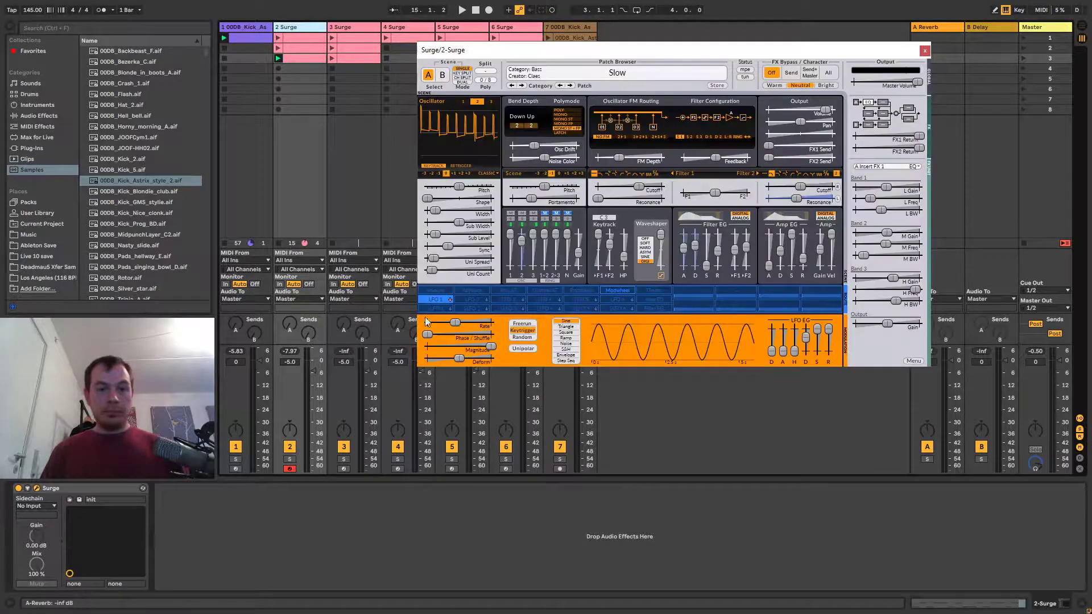
{"action": "left_click", "coordinate": [570, 86]}
{"action": "key", "text": "space"}
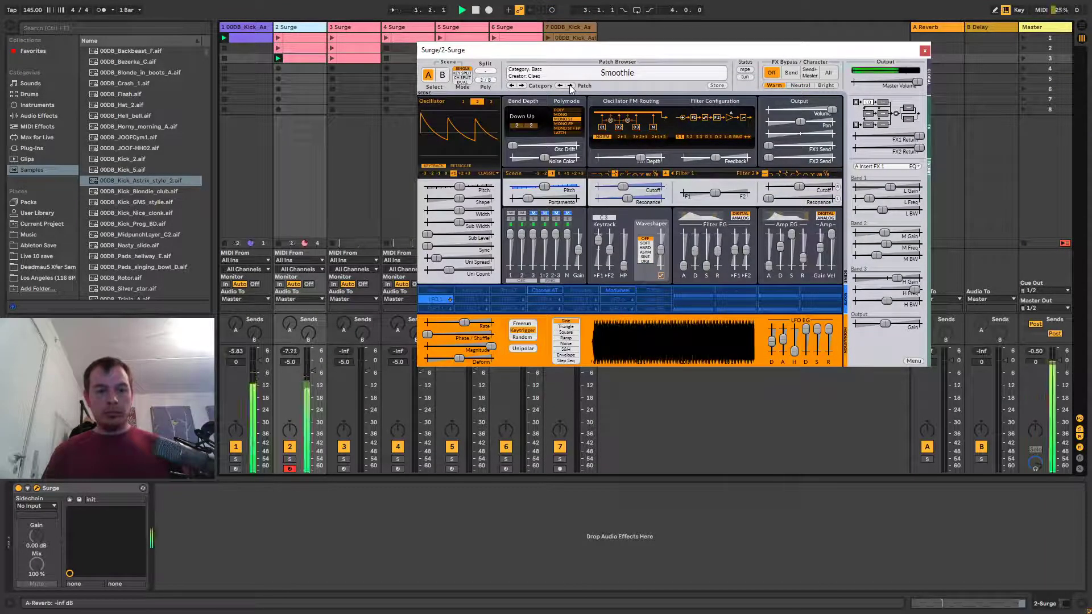
{"action": "left_click", "coordinate": [570, 86]}
{"action": "left_click", "coordinate": [570, 85]}
{"action": "left_click", "coordinate": [570, 86]}
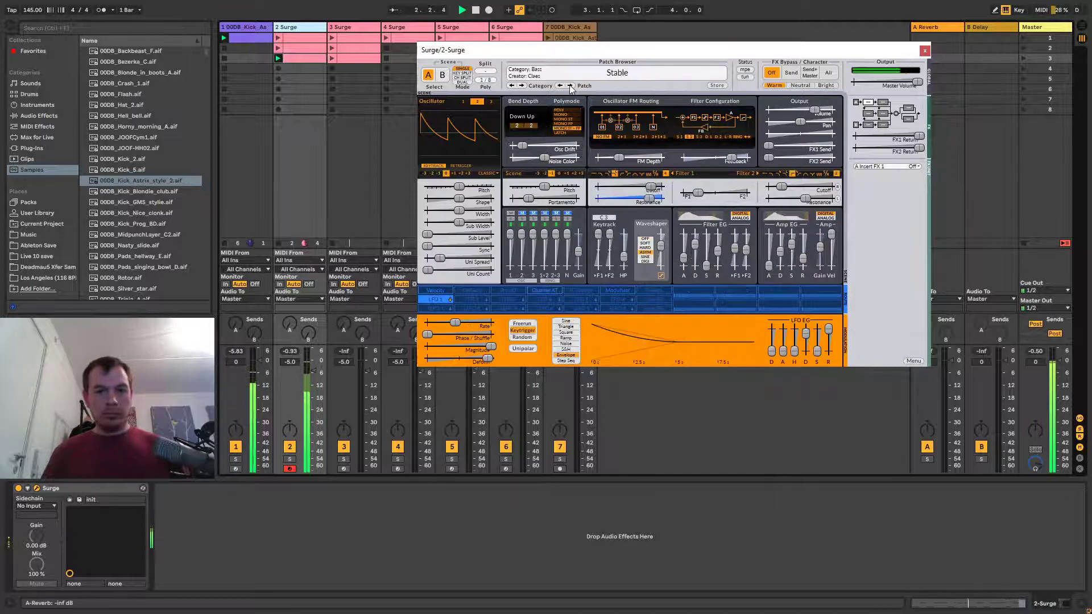
{"action": "left_click", "coordinate": [570, 86]}
{"action": "left_click", "coordinate": [561, 86]}
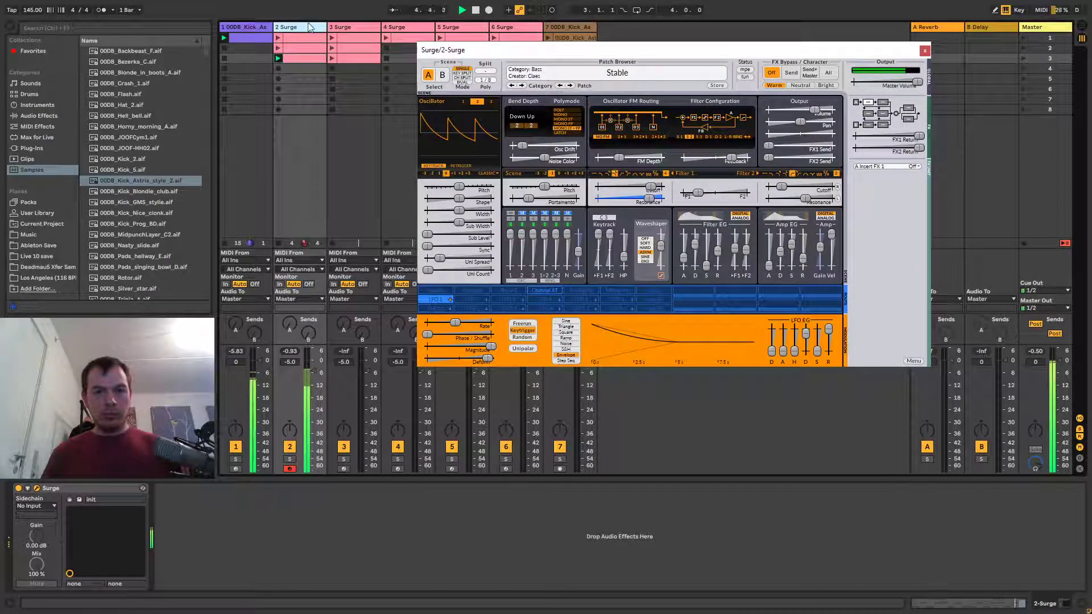
Refine the third-slot clip's grid to 1/128 and shorten all its notes to about seven-eighths of a sixteenth.
{"action": "left_click", "coordinate": [307, 58]}
{"action": "left_click", "coordinate": [480, 562]}
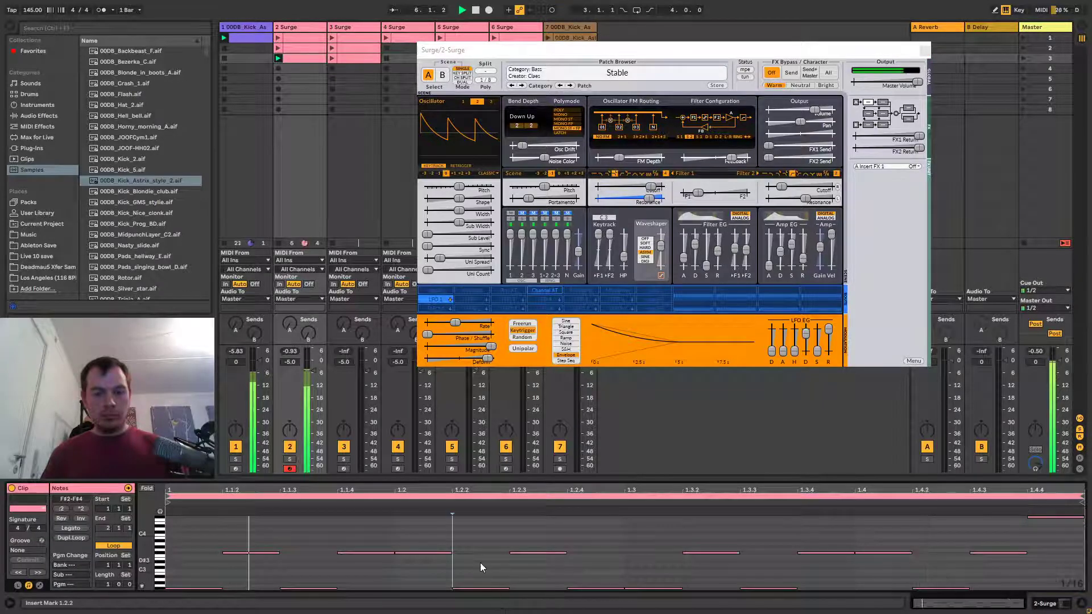
{"action": "key", "text": "space"}
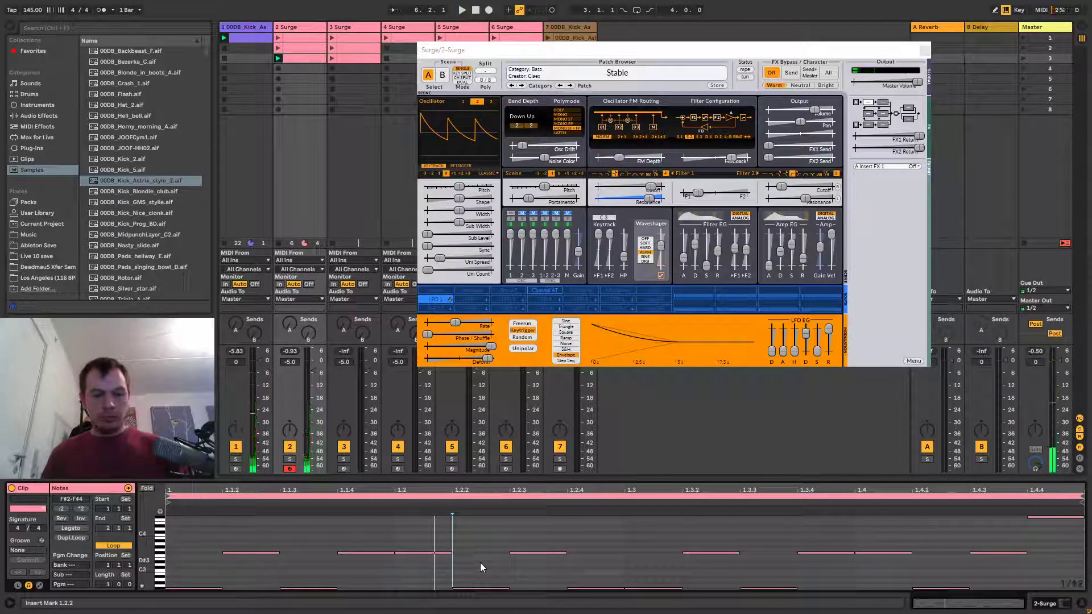
{"action": "key", "text": "ctrl+a"}
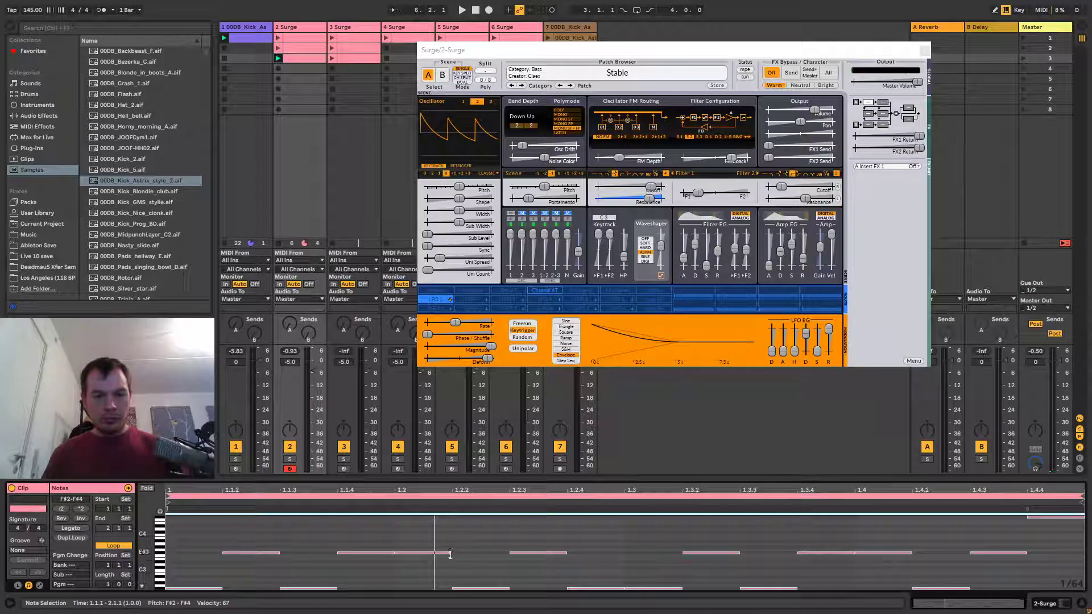
{"action": "left_click_drag", "start_coordinate": [452, 552], "coordinate": [424, 554]}
{"action": "key", "text": "space"}
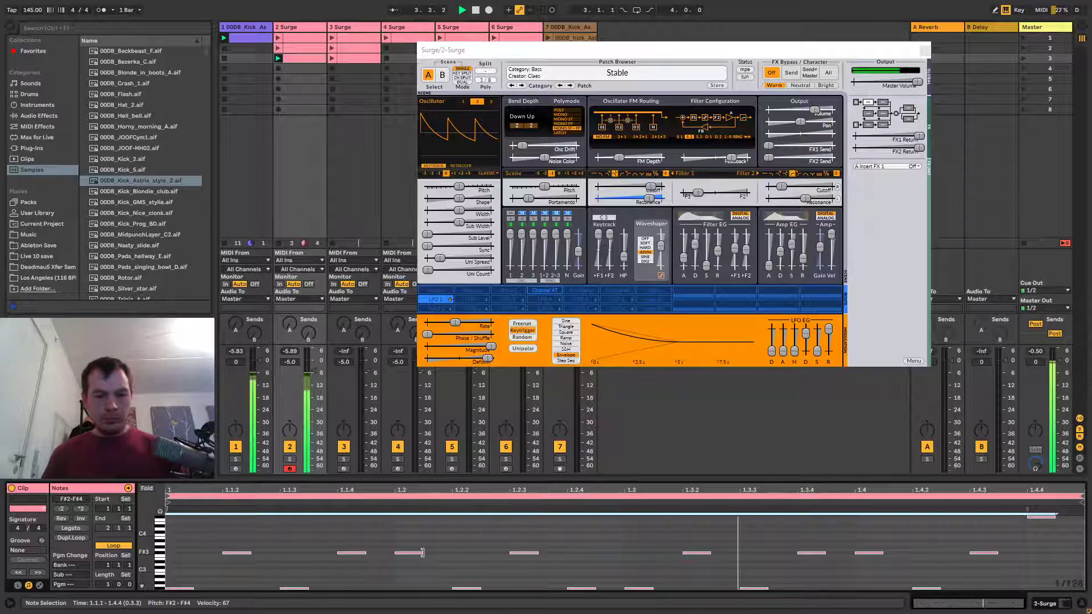
{"action": "left_click_drag", "start_coordinate": [423, 554], "coordinate": [447, 552]}
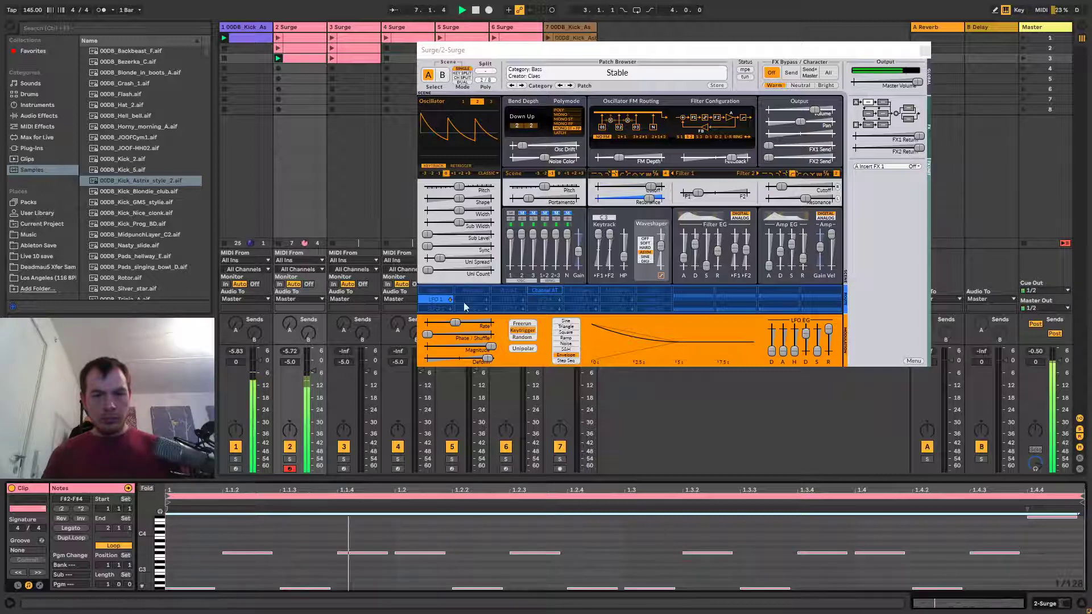
Switch the second track's Surge to the Static 1 bass patch and try octave transpositions of all the clip's notes.
{"action": "left_click", "coordinate": [570, 85]}
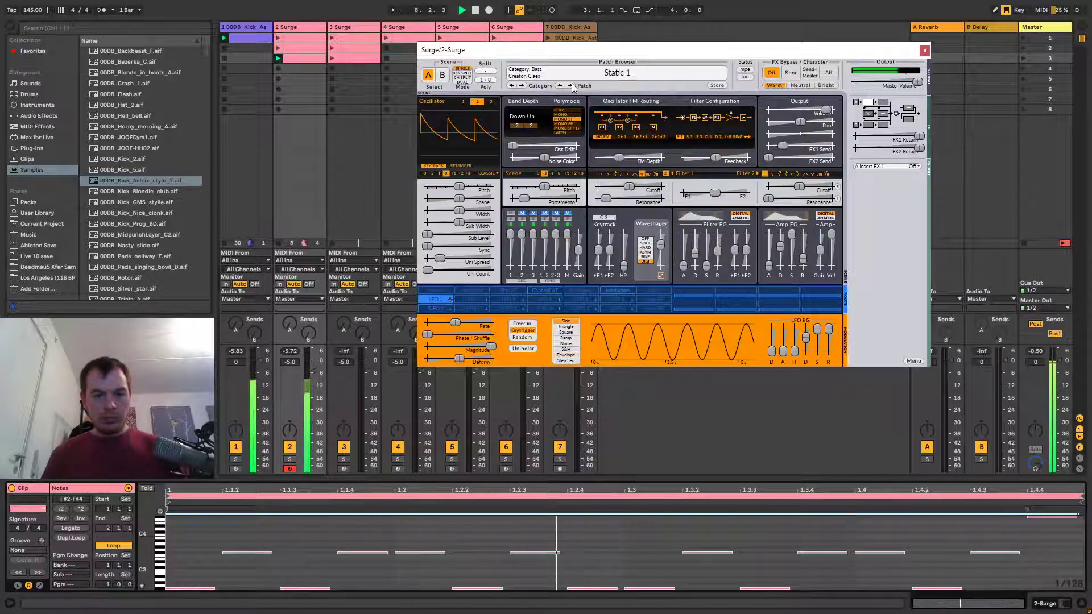
{"action": "key", "text": "shift+Down"}
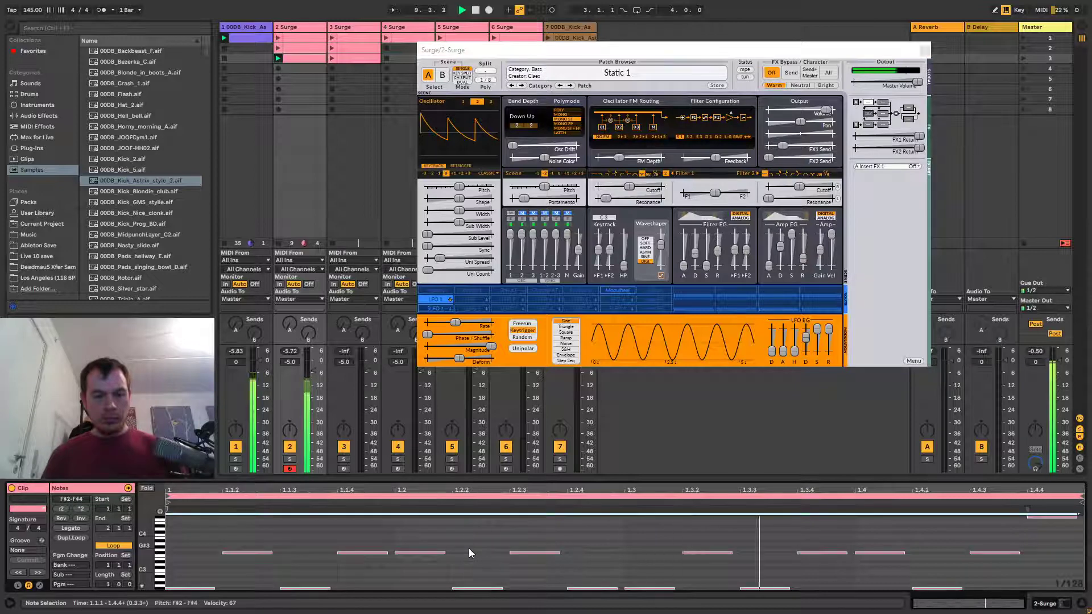
{"action": "key", "text": "shift+Up"}
{"action": "key", "text": "shift+Up"}
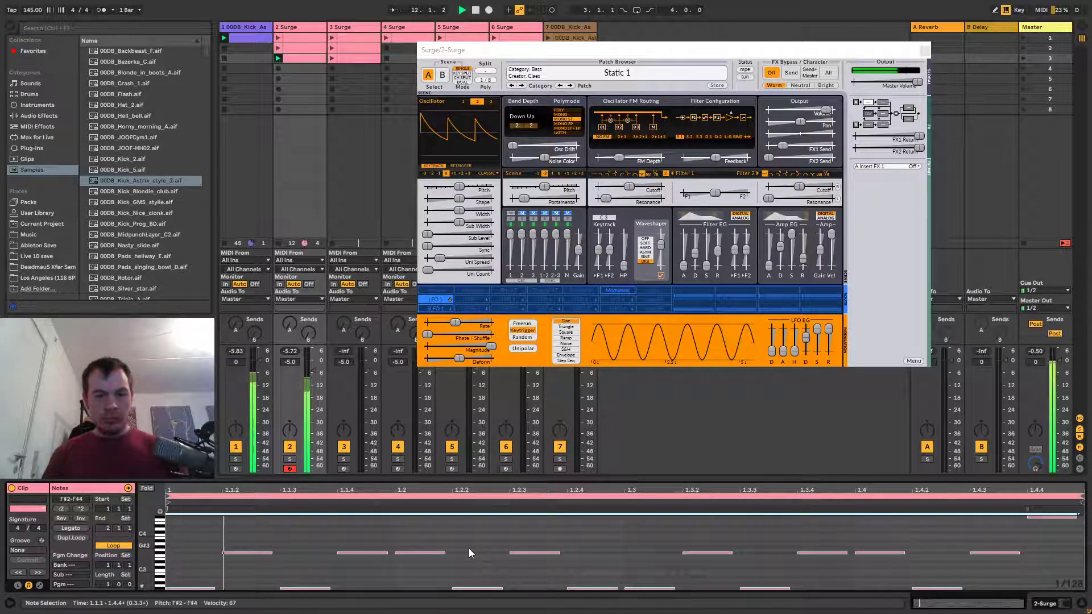
Step the second track's Surge through the Static 2 bass patch to Stone while the clip plays.
{"action": "key", "text": "shift+Down"}
{"action": "mouse_move", "coordinate": [444, 552]}
{"action": "left_mouse_down"}
{"action": "mouse_move", "coordinate": [418, 552]}
{"action": "mouse_move", "coordinate": [445, 552]}
{"action": "left_mouse_up"}
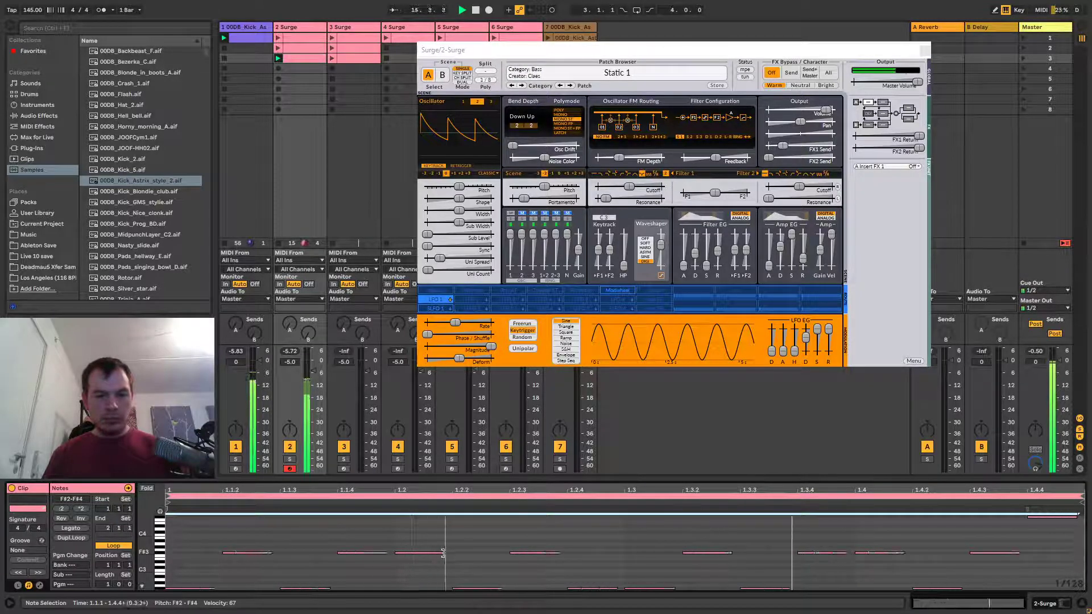
{"action": "left_click", "coordinate": [569, 85]}
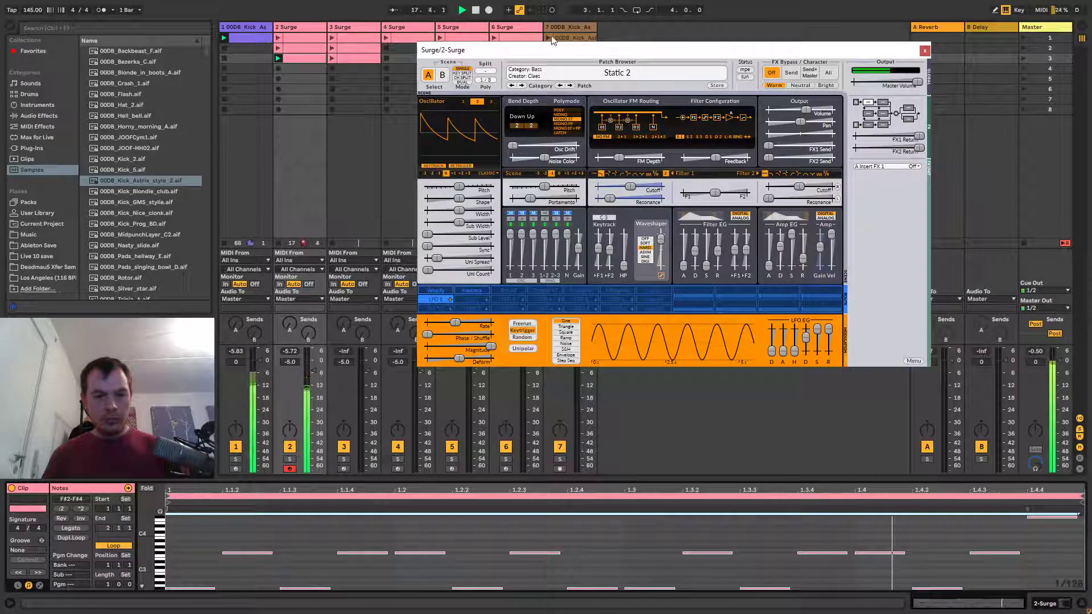
{"action": "left_click", "coordinate": [571, 85]}
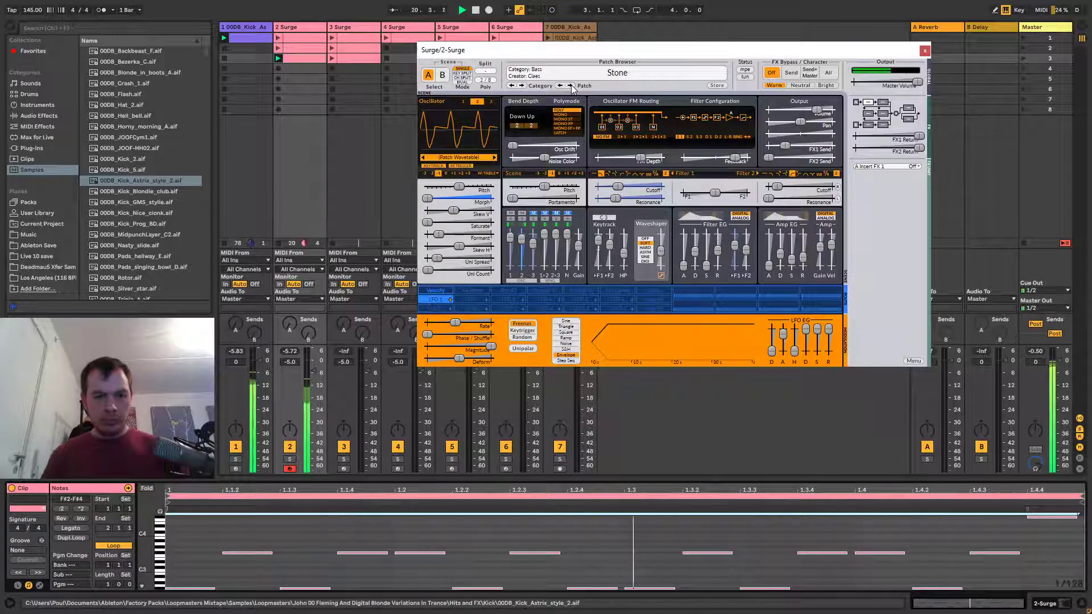
Try octave transpositions of all the third-slot clip's notes with the Stone patch, returning them to F#2–F#4.
{"action": "left_click", "coordinate": [487, 561]}
{"action": "key", "text": "ctrl+a"}
{"action": "key", "text": "shift+Down"}
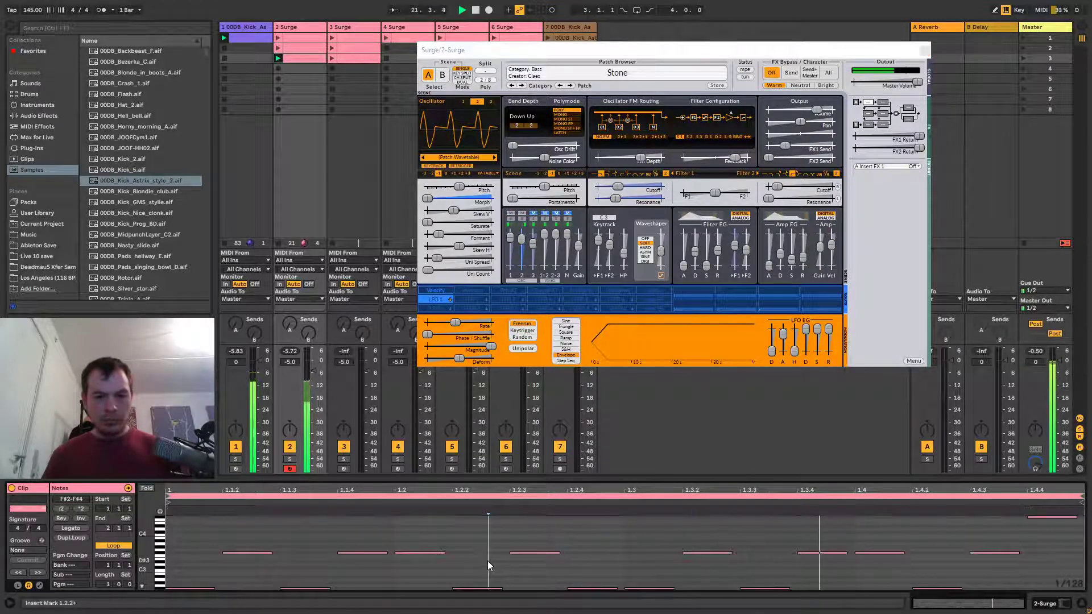
{"action": "key", "text": "shift+Up"}
{"action": "key", "text": "shift+Up"}
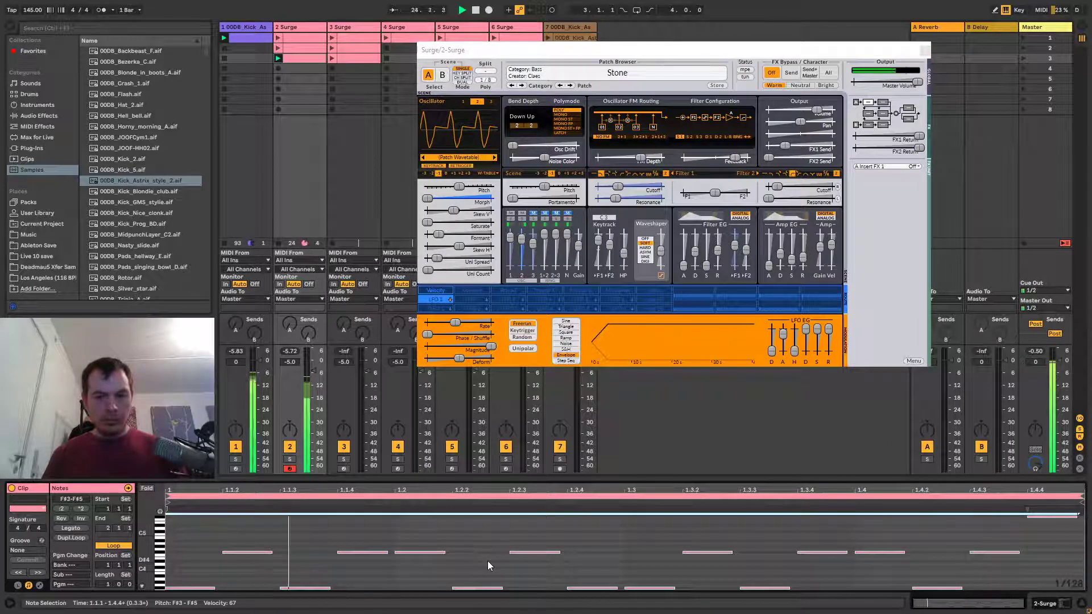
{"action": "key", "text": "shift+Down"}
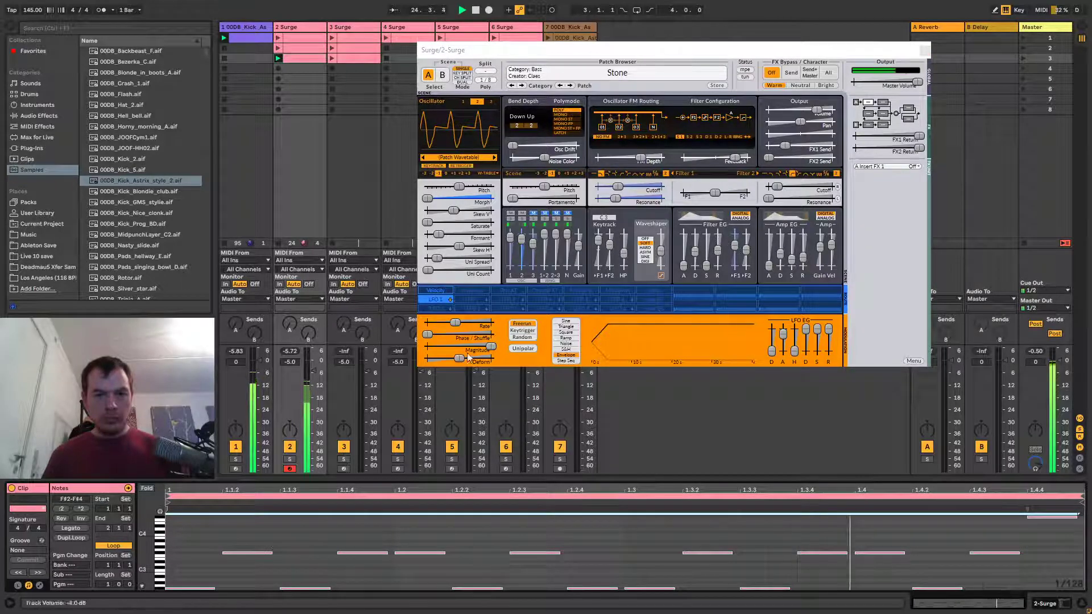
Audition the bass patches after Stone, including Sub 2, Sub 4, Tacky 1, Theme, WT Bass, Attacky and Bass 3, and stop at Bass 4.
{"action": "left_click", "coordinate": [570, 86]}
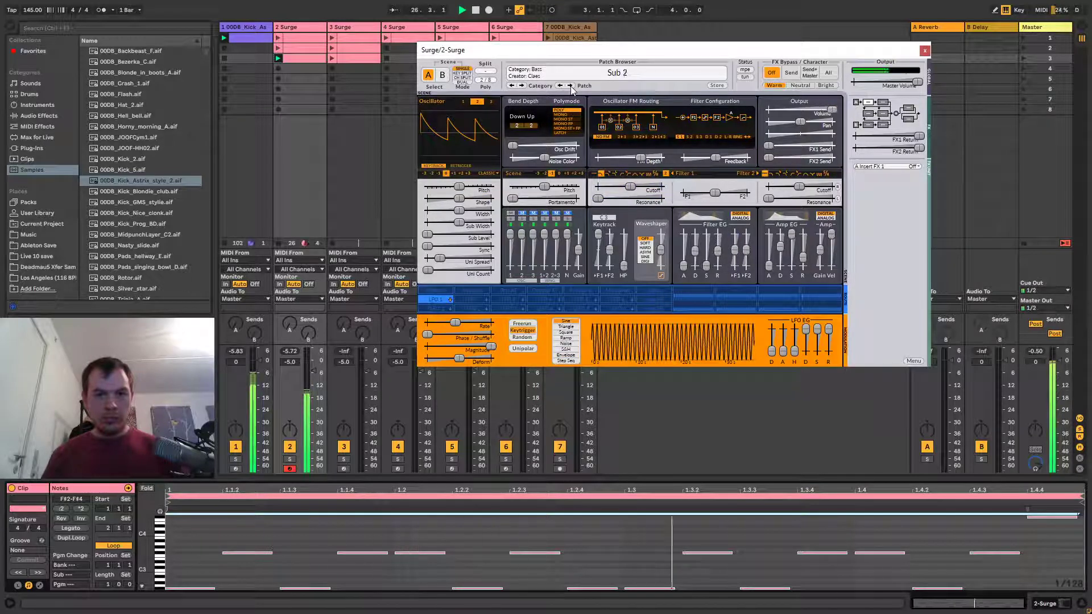
{"action": "left_click", "coordinate": [571, 87]}
{"action": "left_click", "coordinate": [571, 86]}
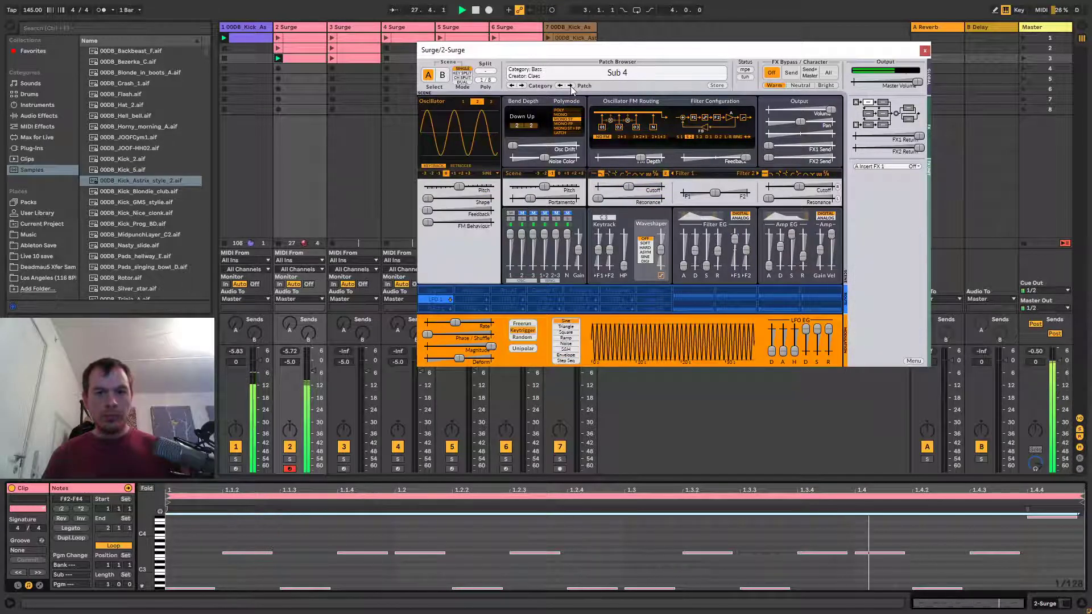
{"action": "left_click", "coordinate": [571, 87]}
{"action": "left_click", "coordinate": [571, 87]}
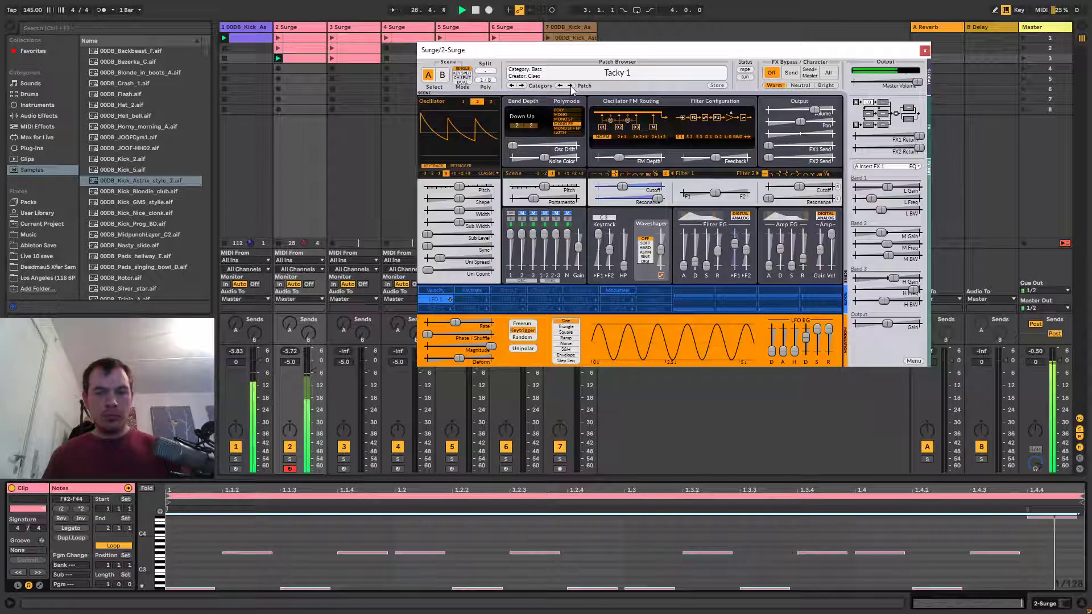
{"action": "left_click", "coordinate": [571, 86]}
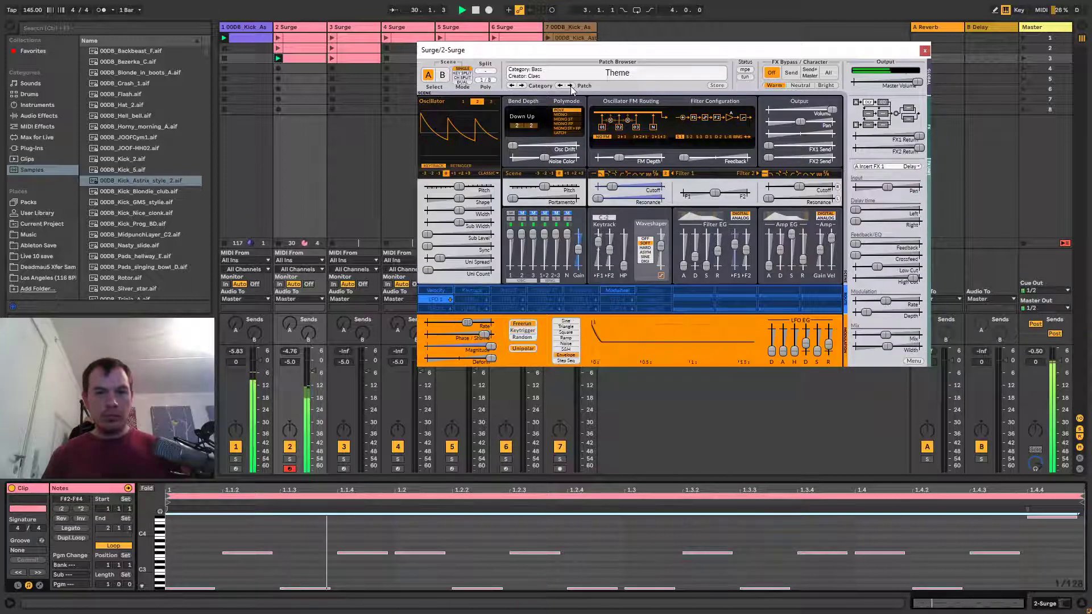
{"action": "left_click", "coordinate": [572, 86]}
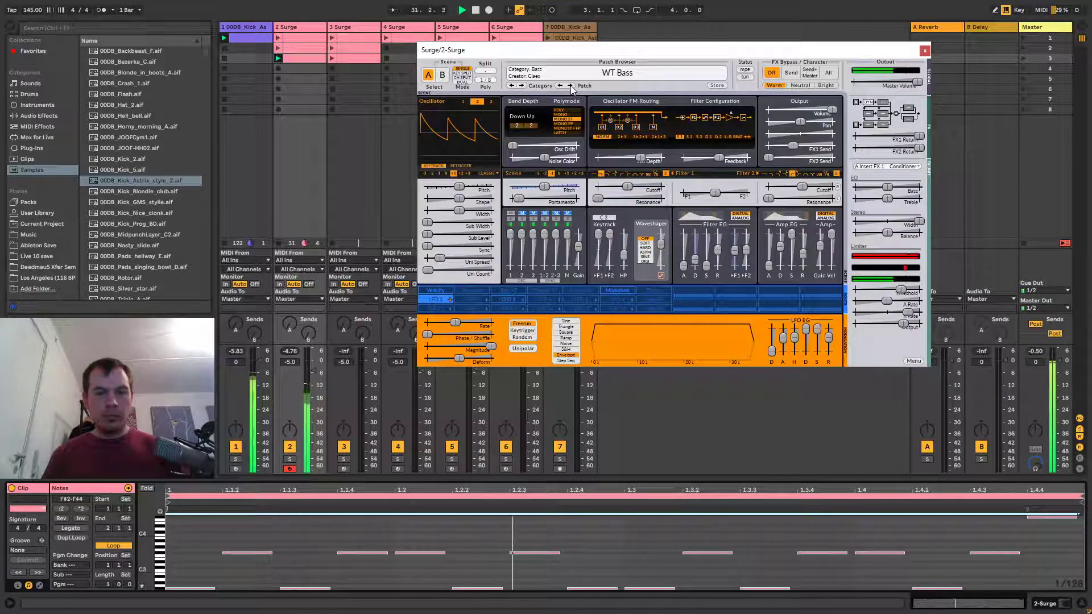
{"action": "left_click", "coordinate": [571, 86]}
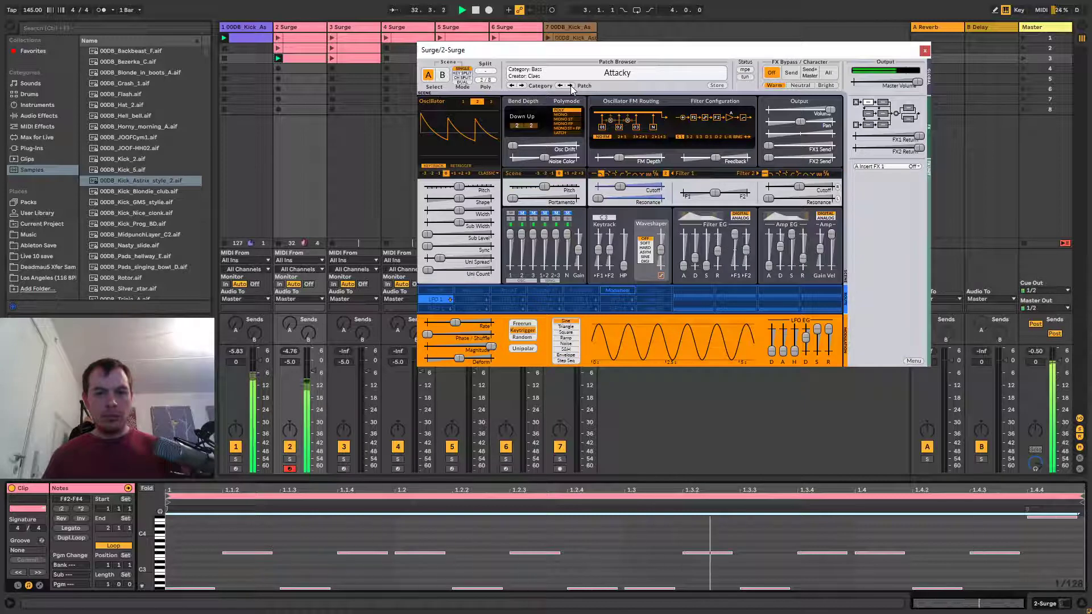
{"action": "left_click", "coordinate": [571, 87]}
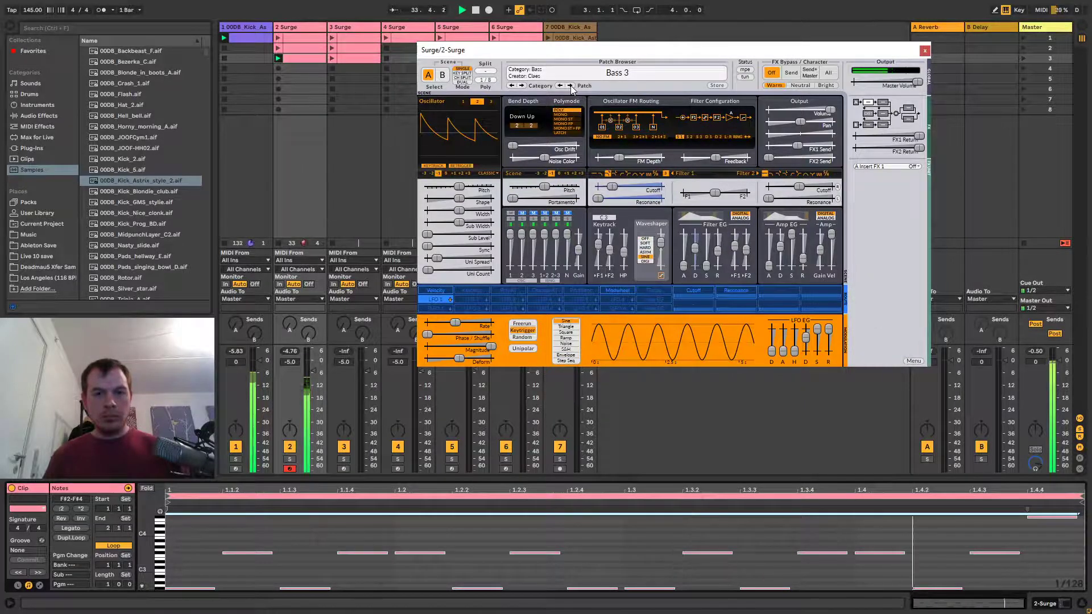
{"action": "left_click", "coordinate": [571, 87]}
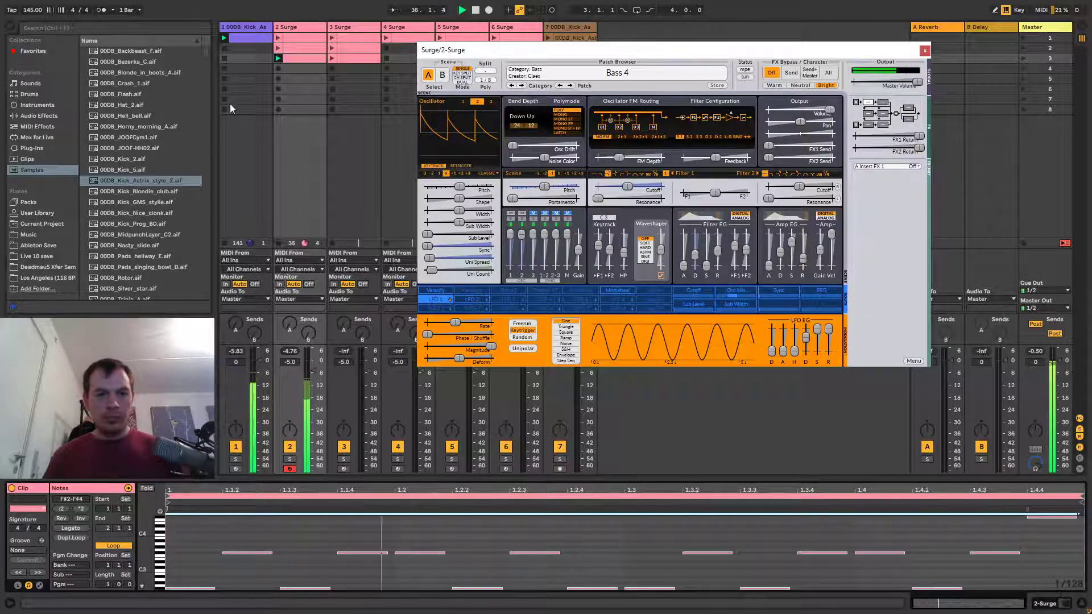
Try all the clip's notes in higher octaves with the Bass 4 patch and return them to F#2–F#4.
{"action": "left_click", "coordinate": [316, 552]}
{"action": "key", "text": "ctrl+a"}
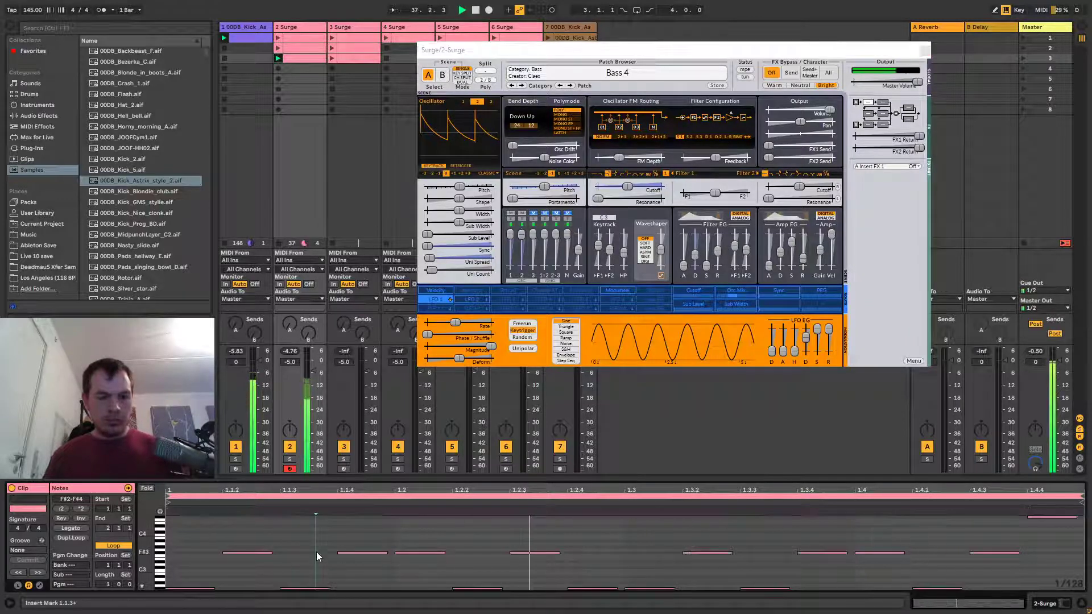
{"action": "key", "text": "shift+Up"}
{"action": "key", "text": "shift+Up"}
{"action": "key", "text": "shift+Up"}
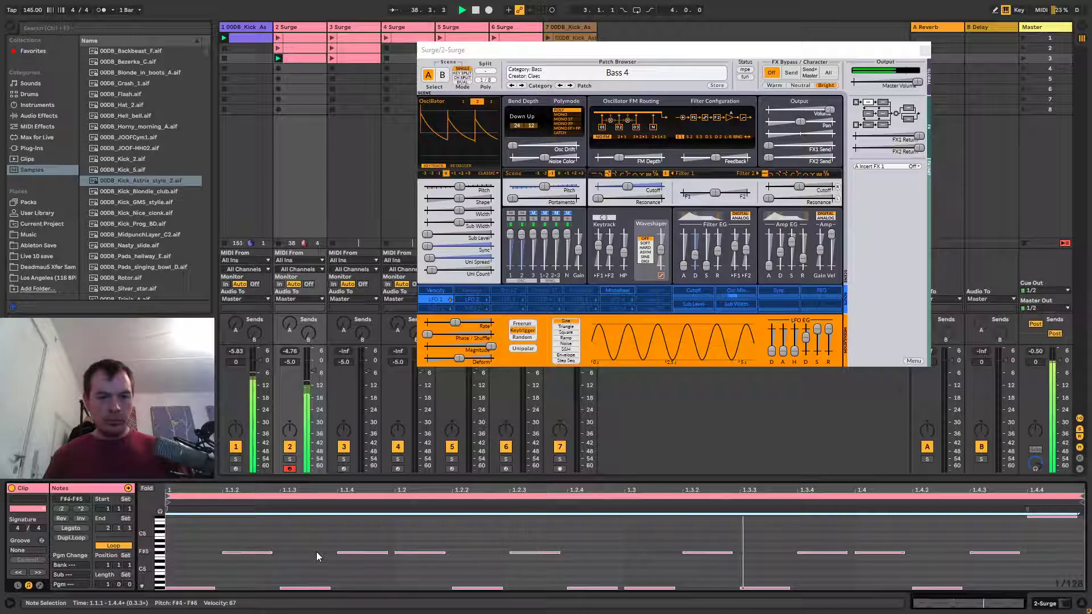
{"action": "key", "text": "shift+Down"}
{"action": "key", "text": "shift+Down"}
{"action": "key", "text": "shift+Down"}
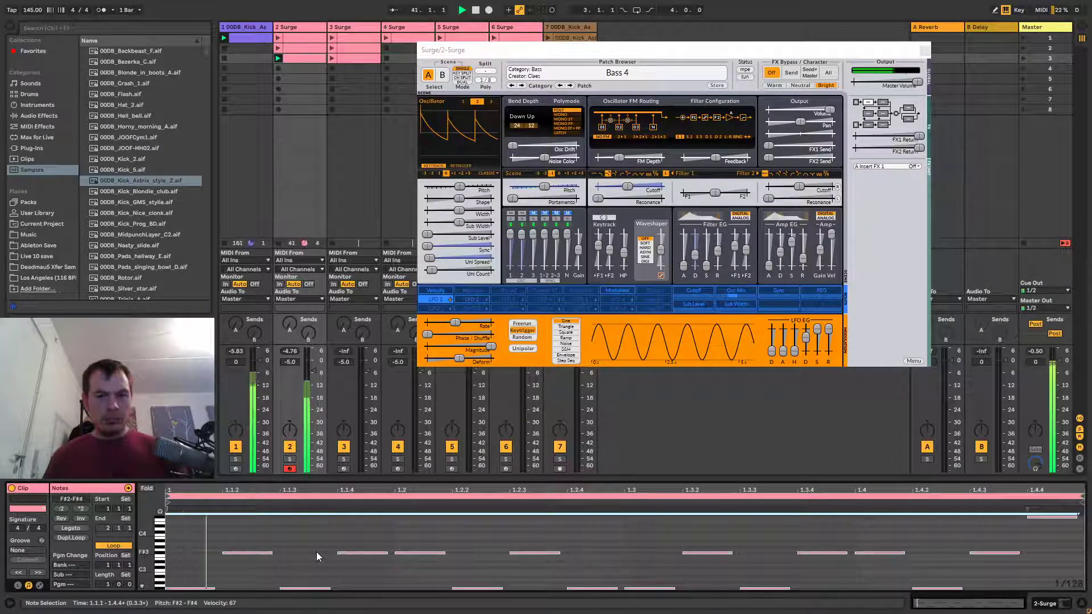
Advance Surge past Behemoth to Crush Bass and switch the second track's playback to its second-slot clip, ending on the first-slot clip.
{"action": "left_click", "coordinate": [571, 86]}
{"action": "left_click", "coordinate": [570, 86]}
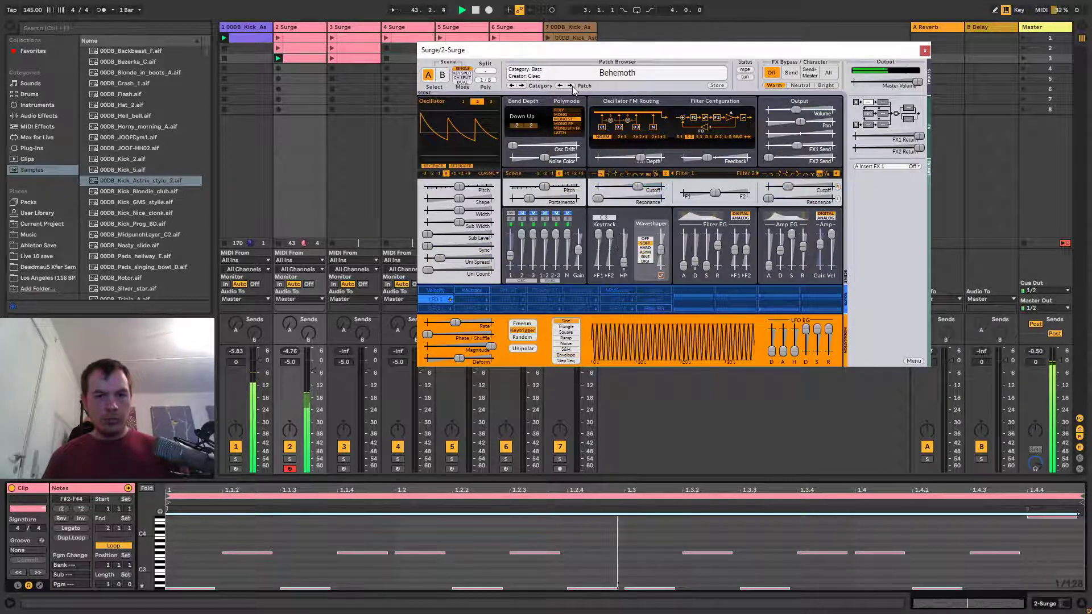
{"action": "left_click", "coordinate": [571, 86]}
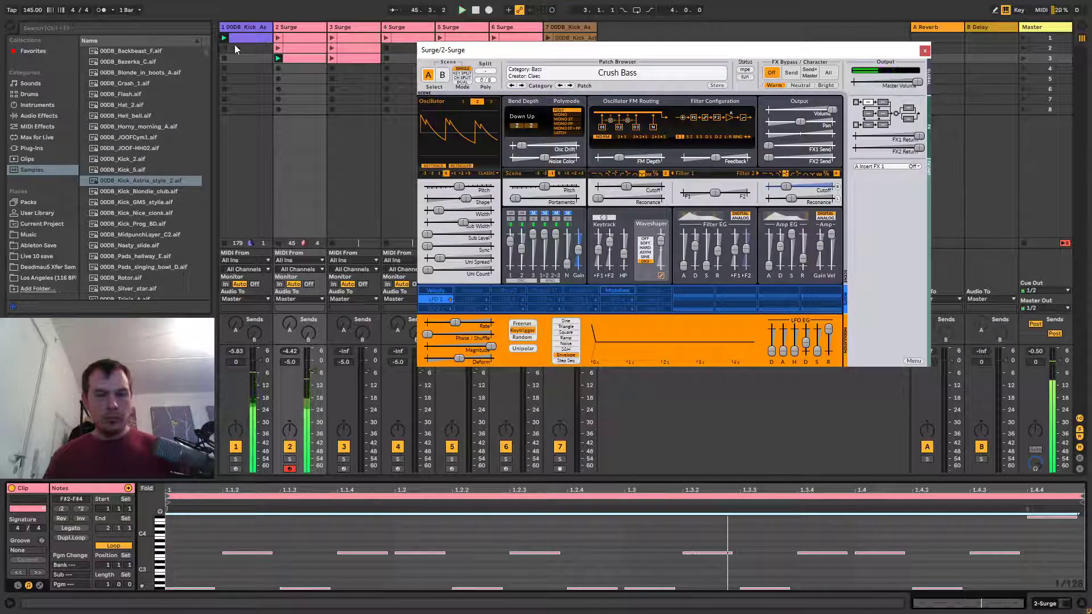
{"action": "left_click", "coordinate": [278, 49]}
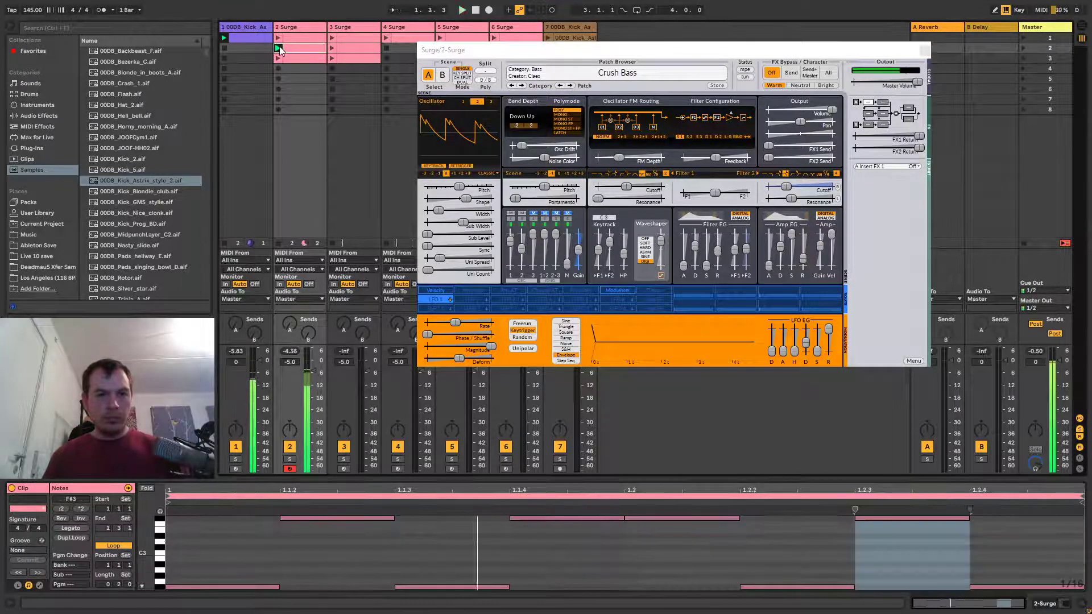
{"action": "left_click", "coordinate": [278, 38]}
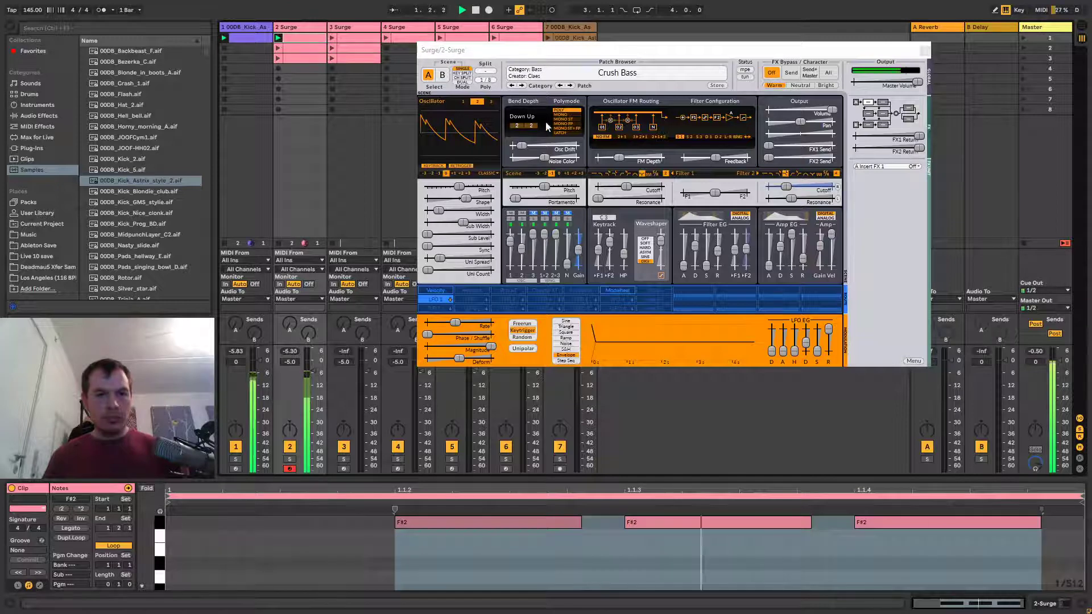
Audition the bass patches from Deep End through Digibass and Distorted FM over the first-slot clip and settle on E-Bass.
{"action": "left_click", "coordinate": [570, 86]}
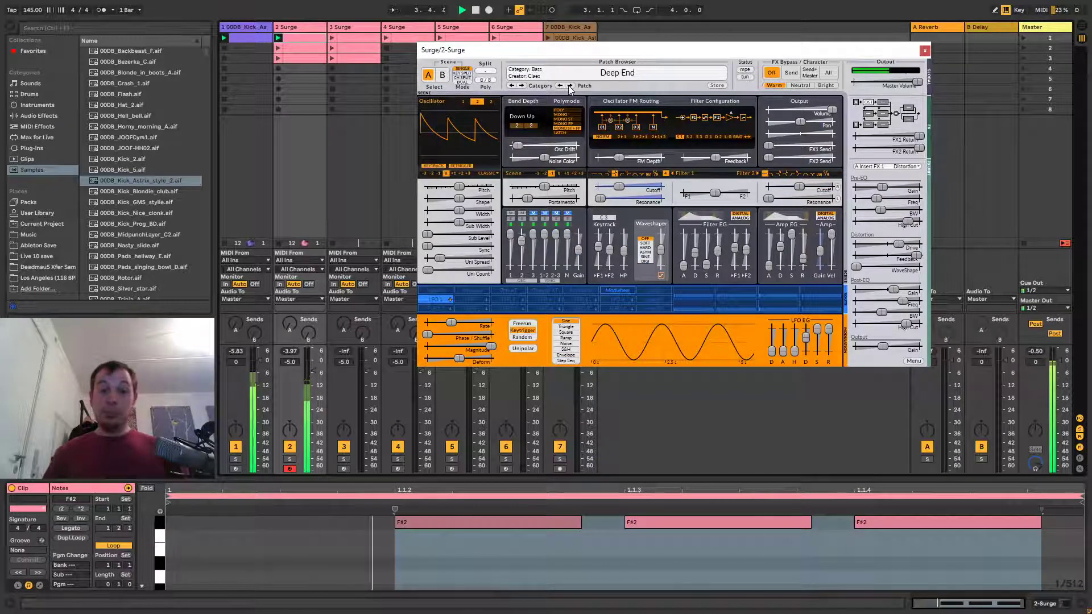
{"action": "left_click", "coordinate": [570, 86]}
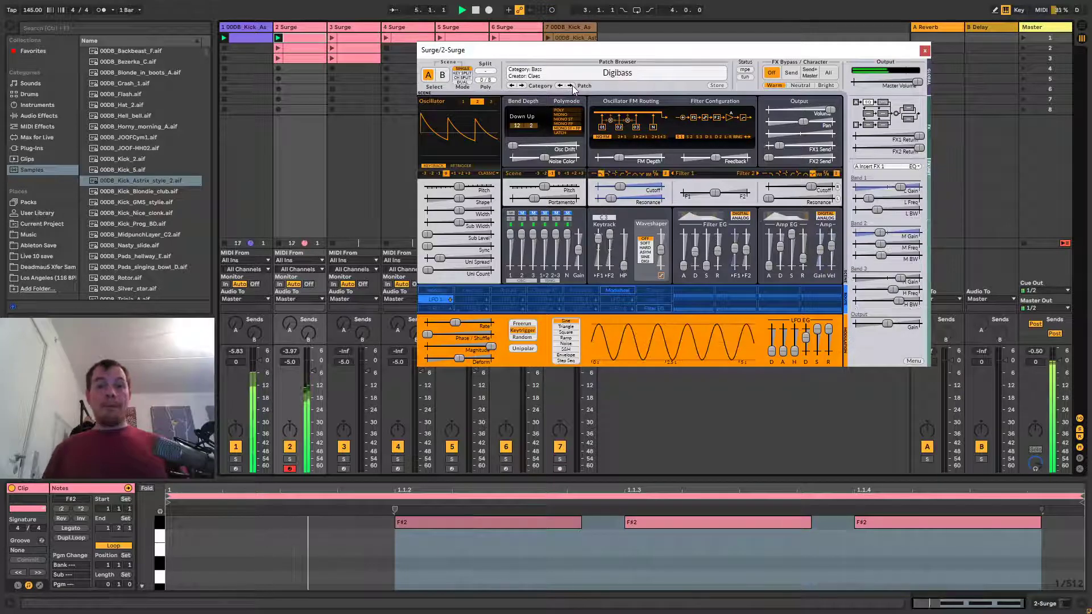
{"action": "left_click", "coordinate": [570, 86]}
{"action": "left_click", "coordinate": [570, 86]}
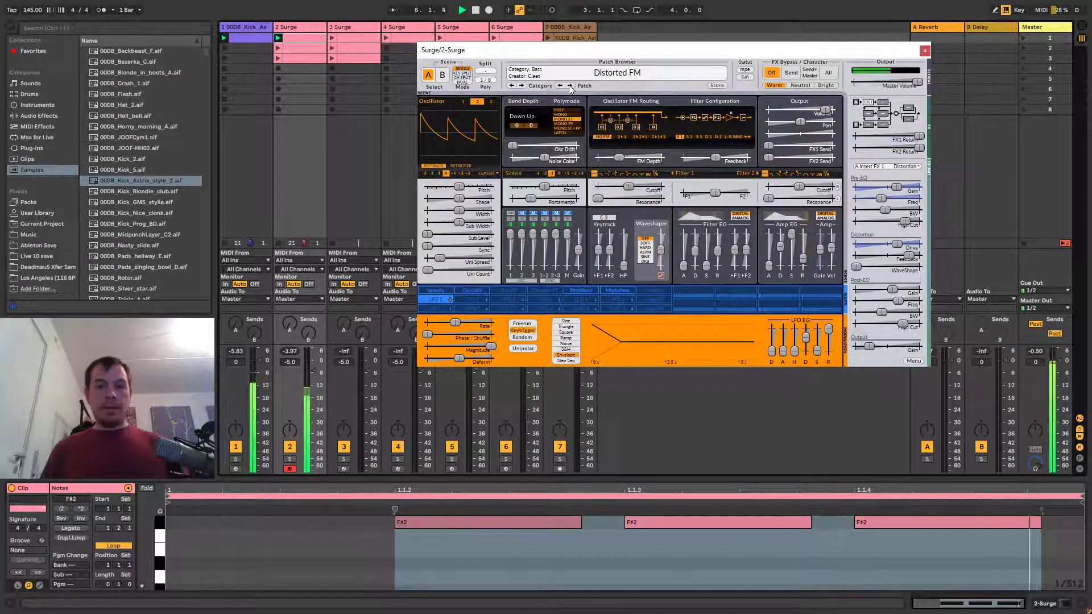
{"action": "left_click", "coordinate": [571, 85]}
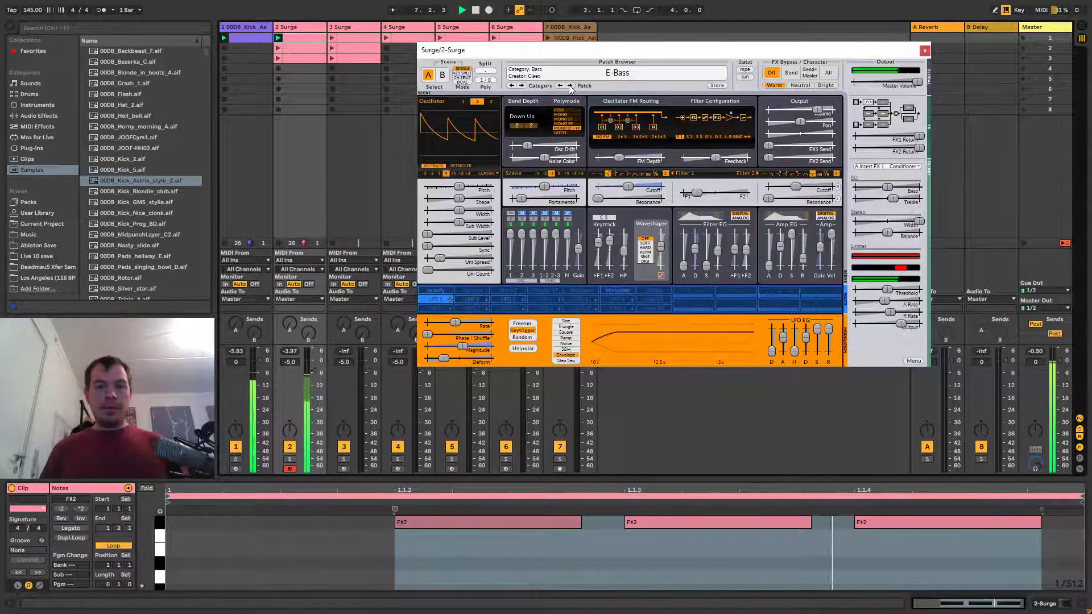
{"action": "left_click", "coordinate": [570, 86]}
{"action": "left_click", "coordinate": [561, 86]}
Transpose all notes of the first-slot clip down an octave to F#1.
{"action": "left_click", "coordinate": [336, 545]}
{"action": "key", "text": "ctrl+a"}
{"action": "key", "text": "shift+Down"}
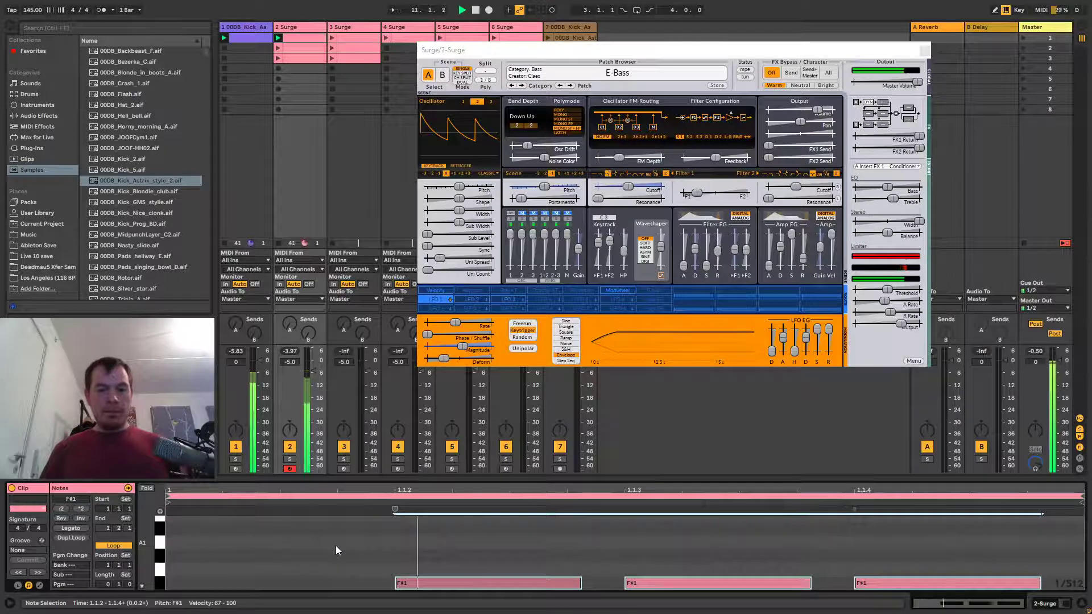
Raise the velocity of the F#1 notes at 1.1.3 and 1.1.4 to 127.
{"action": "left_click", "coordinate": [687, 582]}
{"action": "left_click", "coordinate": [896, 583], "text": "shift"}
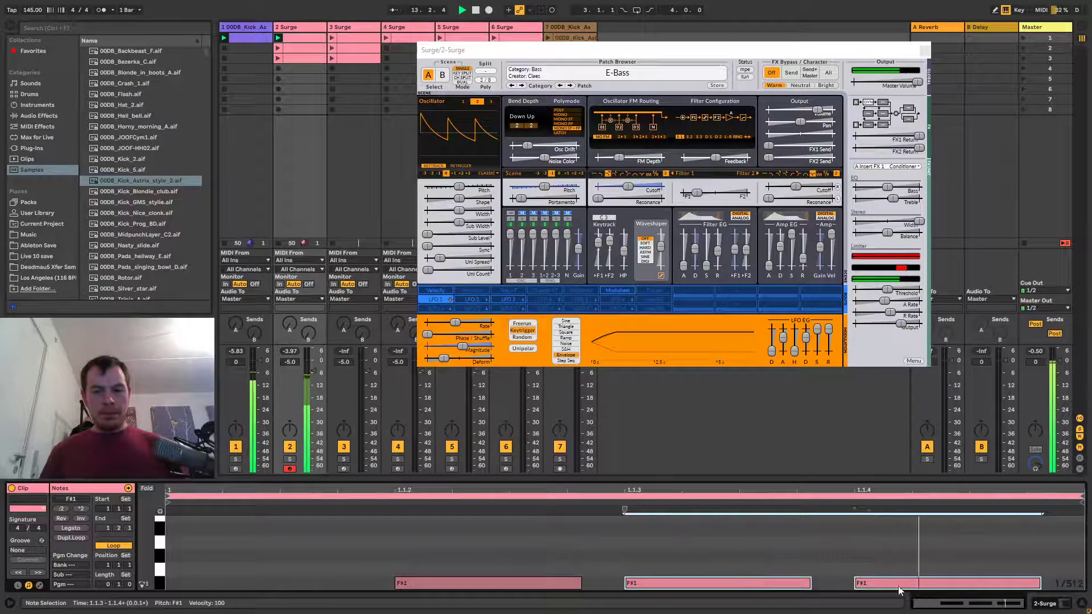
{"action": "mouse_move", "coordinate": [899, 589]}
{"action": "left_mouse_down"}
{"action": "mouse_move", "coordinate": [899, 546]}
{"action": "mouse_move", "coordinate": [899, 586]}
{"action": "left_mouse_up"}
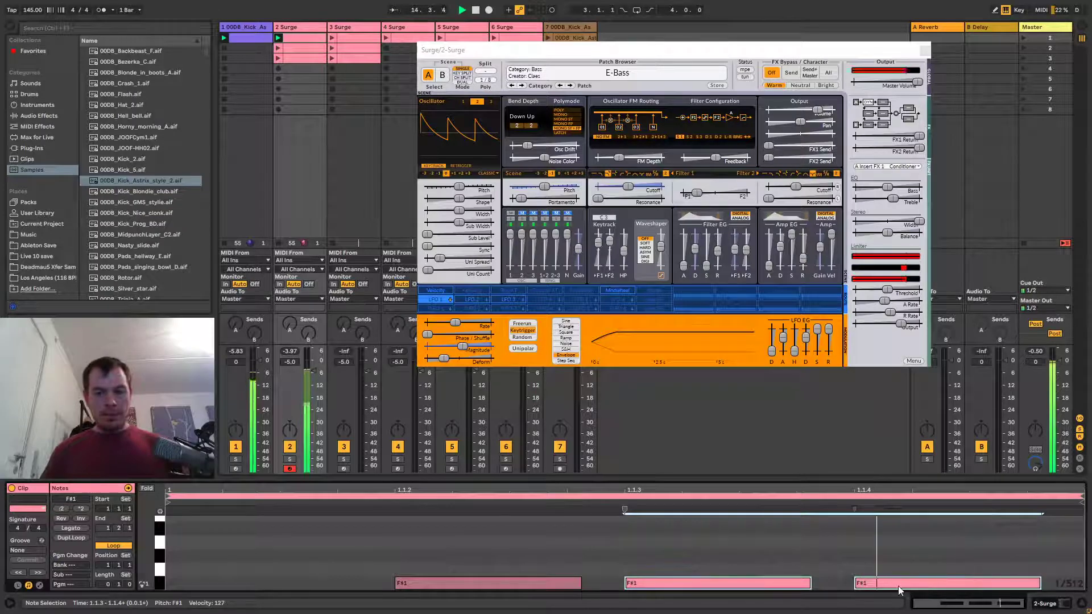
{"action": "left_click", "coordinate": [598, 567]}
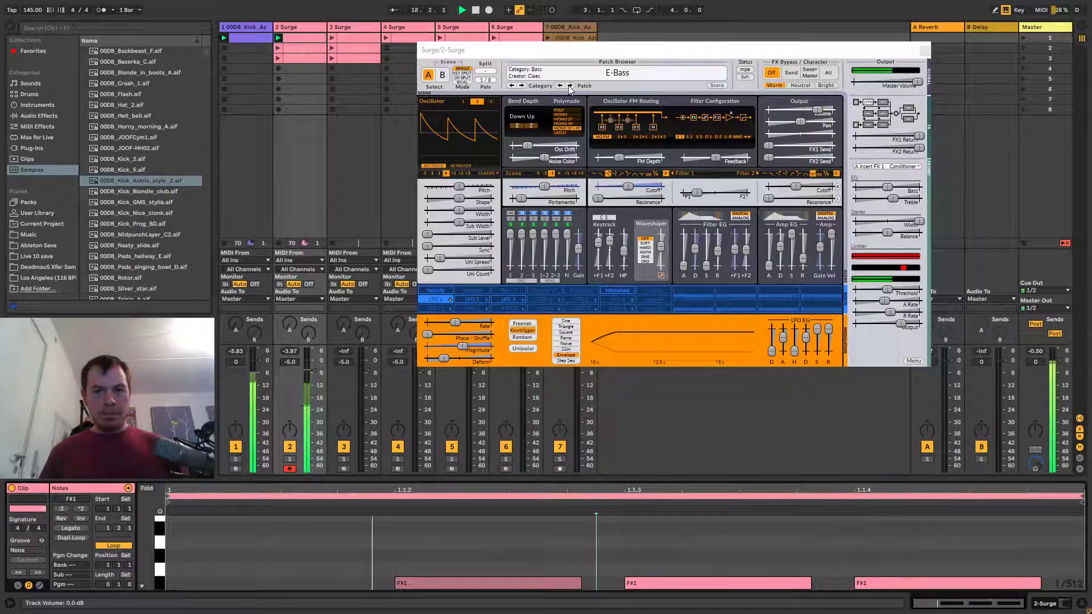
Select all the clip's notes and move Surge on from E-Bass through Evilous to the Fingered bass patch.
{"action": "left_click", "coordinate": [343, 551]}
{"action": "key", "text": "ctrl+a"}
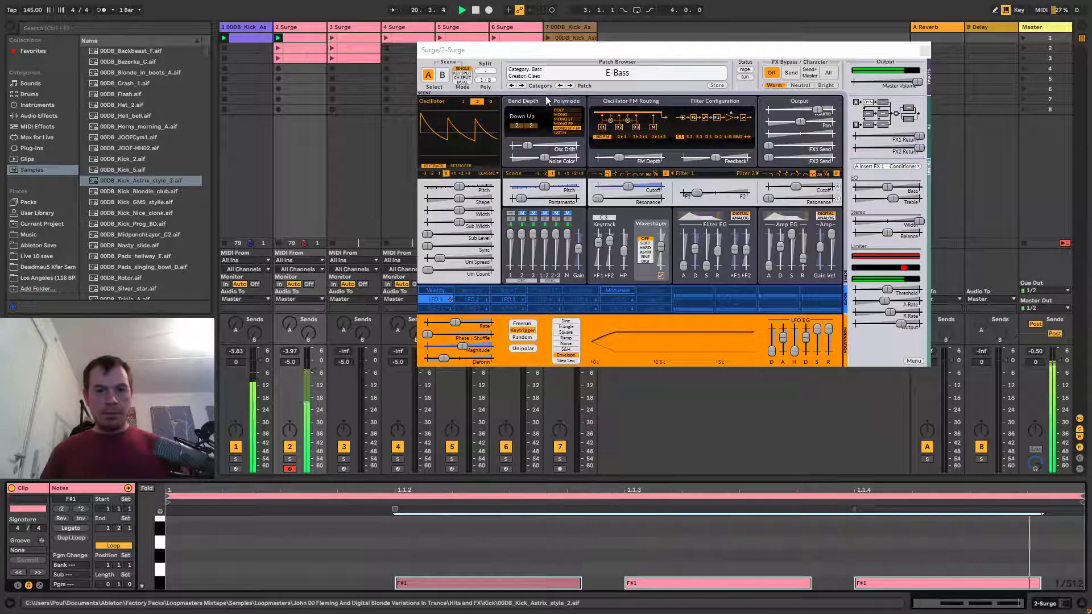
{"action": "left_click", "coordinate": [570, 86]}
{"action": "left_click", "coordinate": [570, 85]}
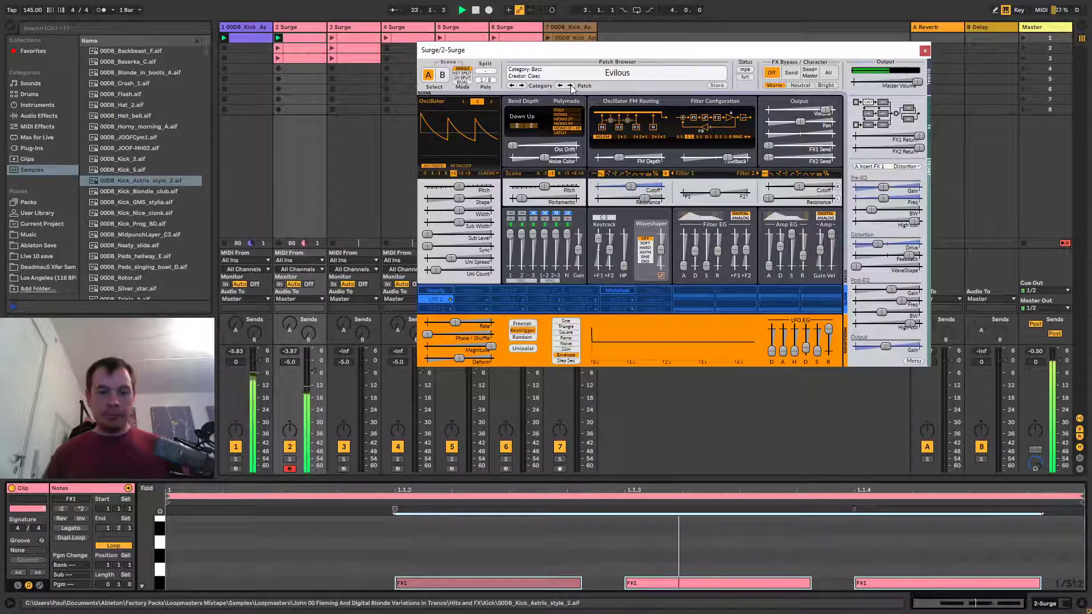
{"action": "left_click", "coordinate": [570, 85]}
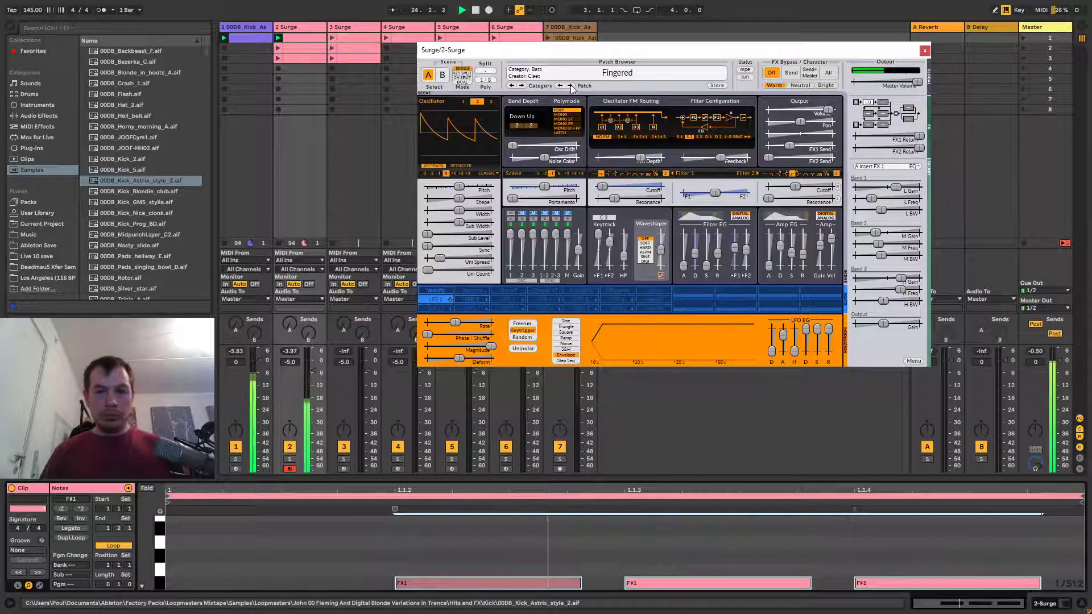
Try the clip's notes an octave higher at F#2 with the Fingered patch and return them to F#1.
{"action": "left_click", "coordinate": [503, 548]}
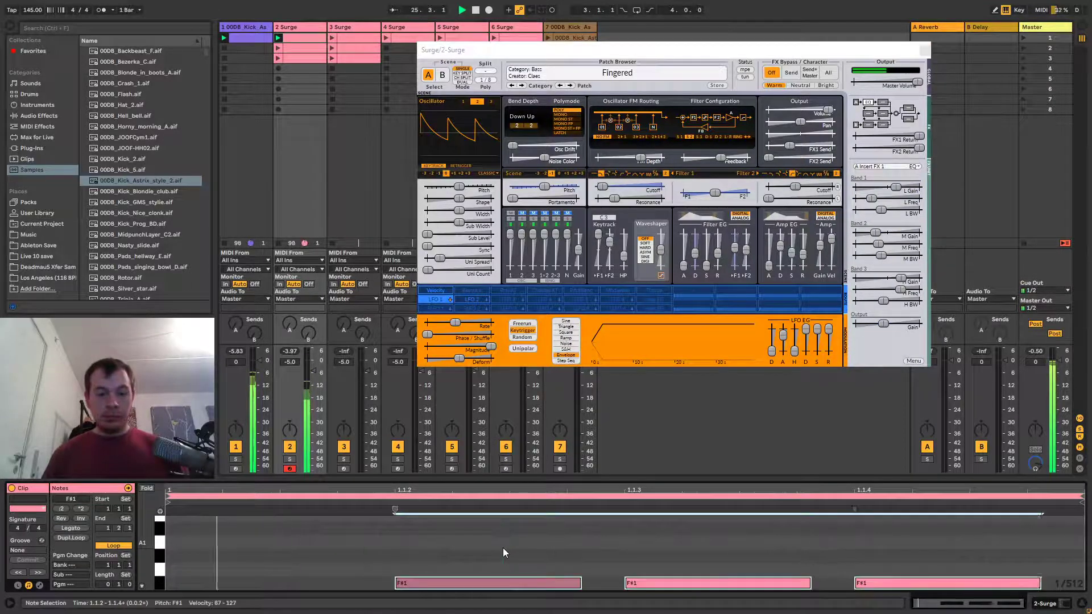
{"action": "key", "text": "shift+Up"}
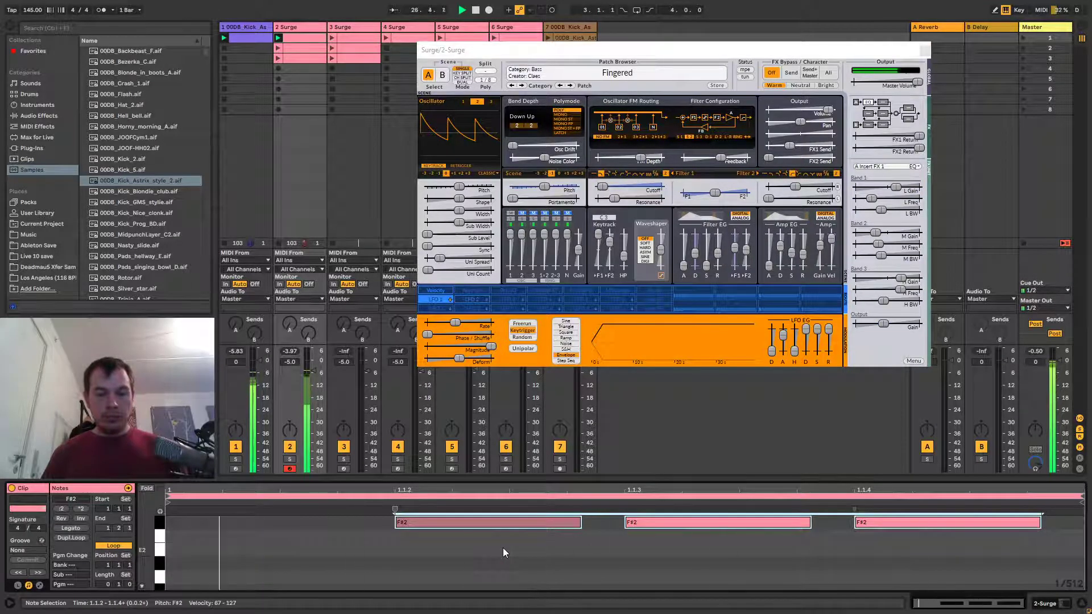
{"action": "key", "text": "shift+Down"}
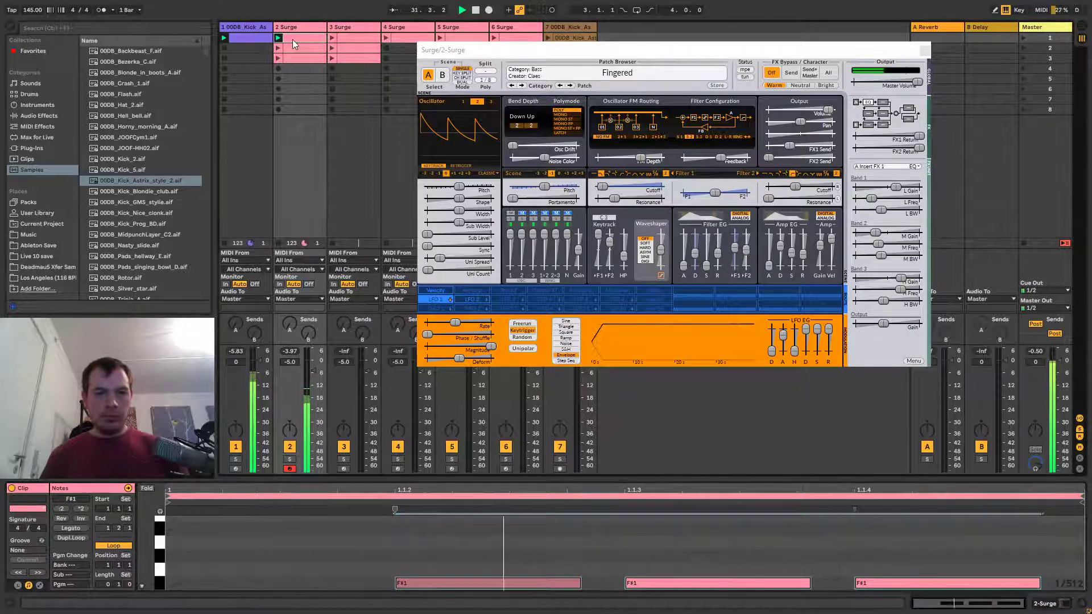
Copy the 2 Surge track's first-slot clip into the fourth slot of the same track.
{"action": "left_click_drag", "start_coordinate": [292, 39], "coordinate": [297, 68]}
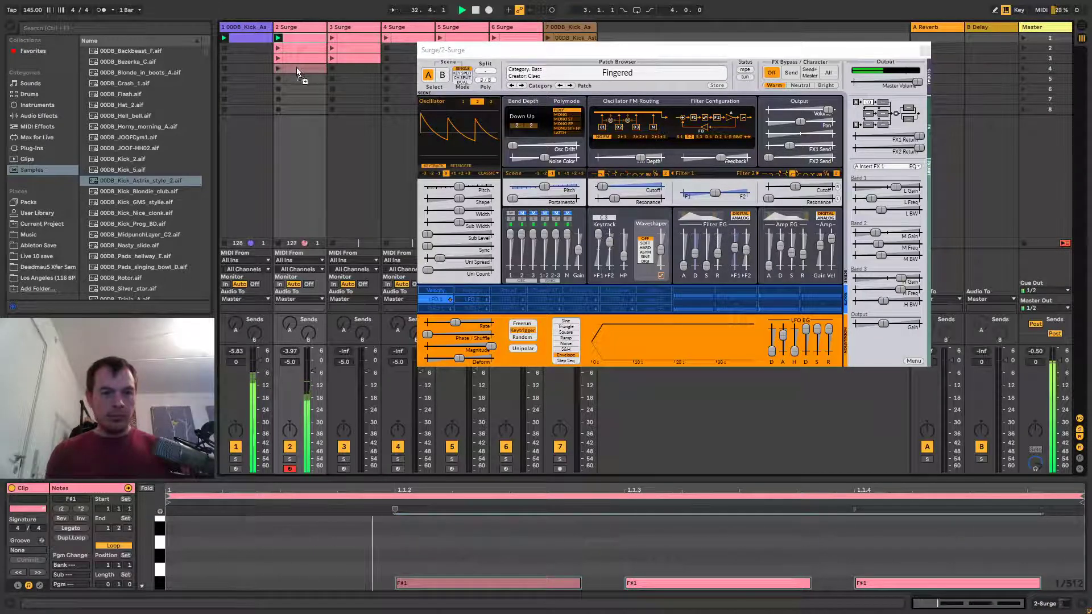
{"action": "left_click", "coordinate": [296, 67]}
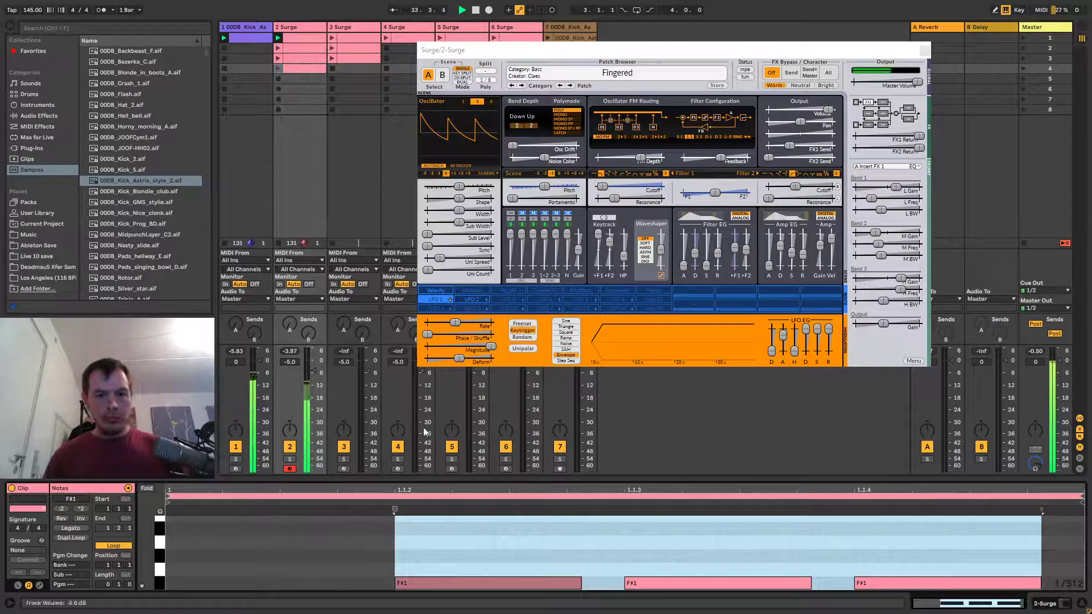
{"action": "left_click", "coordinate": [495, 543]}
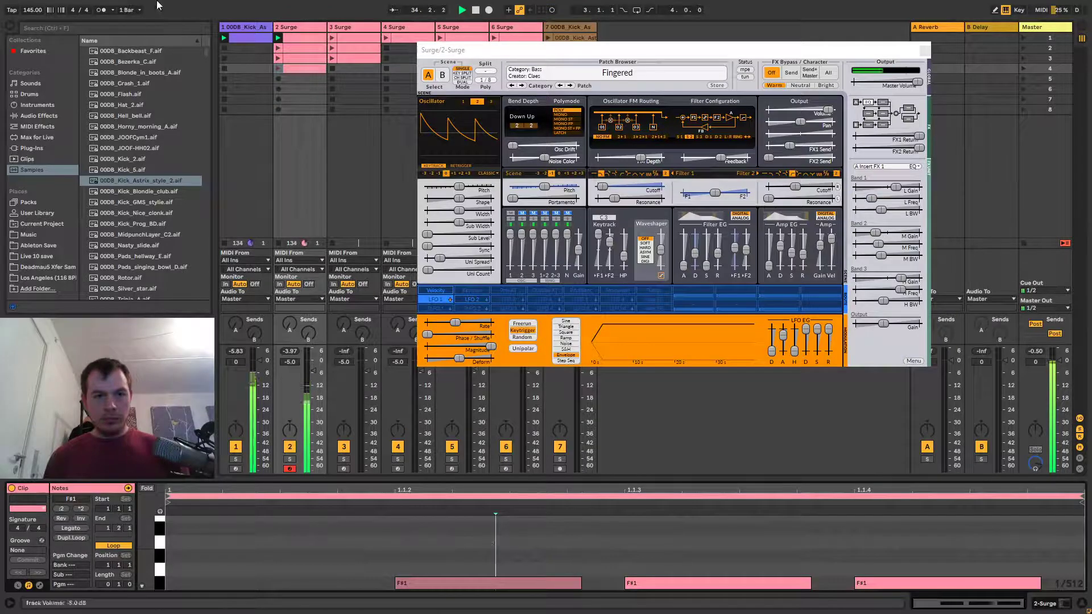
Duplicate the first-slot clip's loop contents until the loop is two bars long.
{"action": "left_click", "coordinate": [299, 37]}
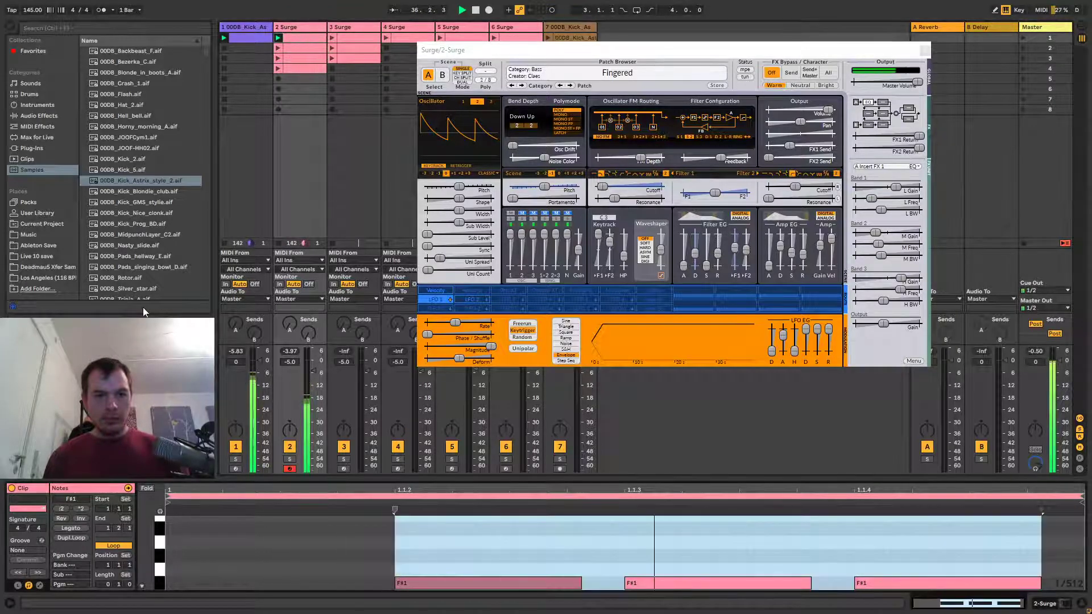
{"action": "left_click", "coordinate": [69, 538]}
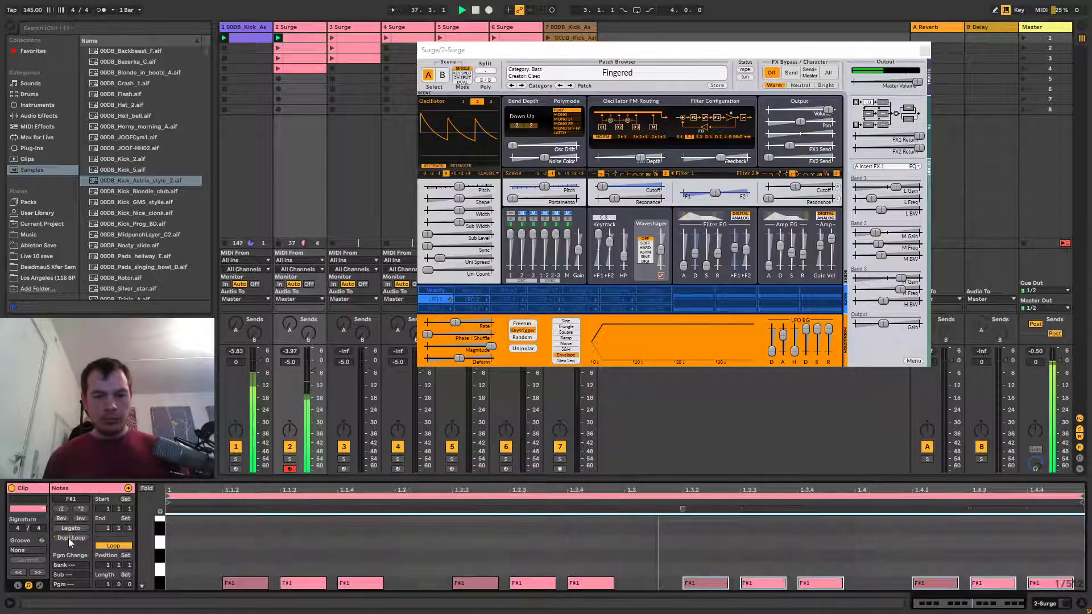
{"action": "left_click", "coordinate": [68, 538]}
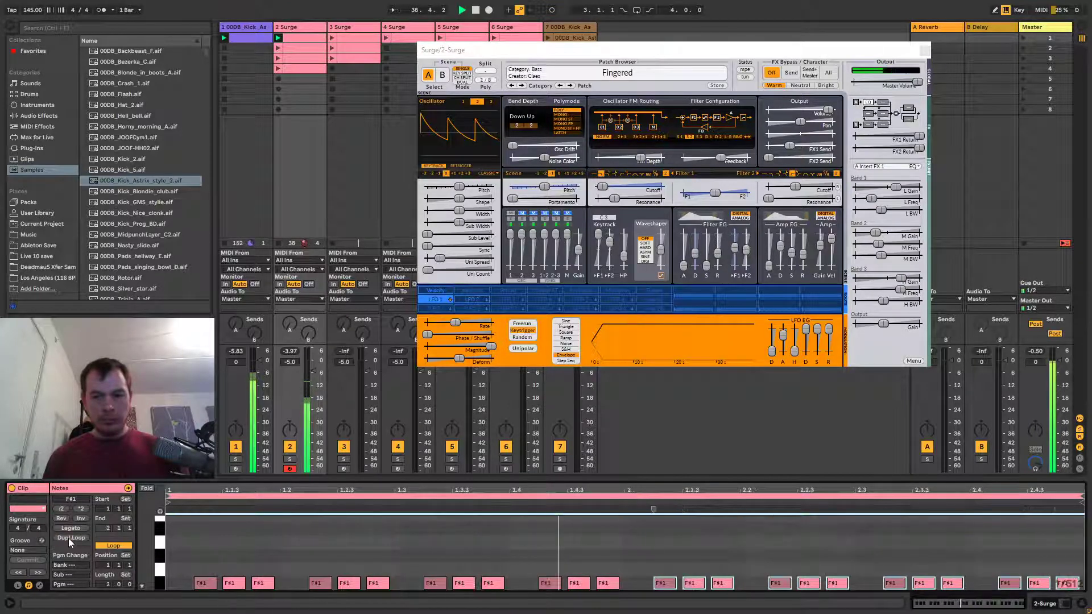
Transpose the clip's final note, at 2.4.4, up an octave to F#2 and fit the view to the used key range.
{"action": "left_click", "coordinate": [991, 557]}
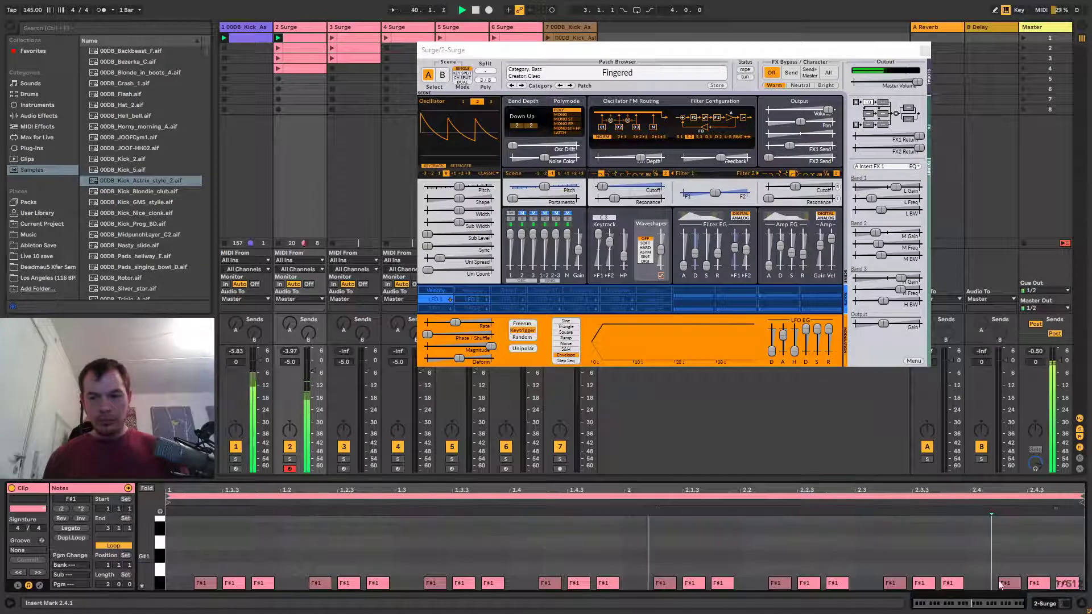
{"action": "left_click", "coordinate": [1005, 583]}
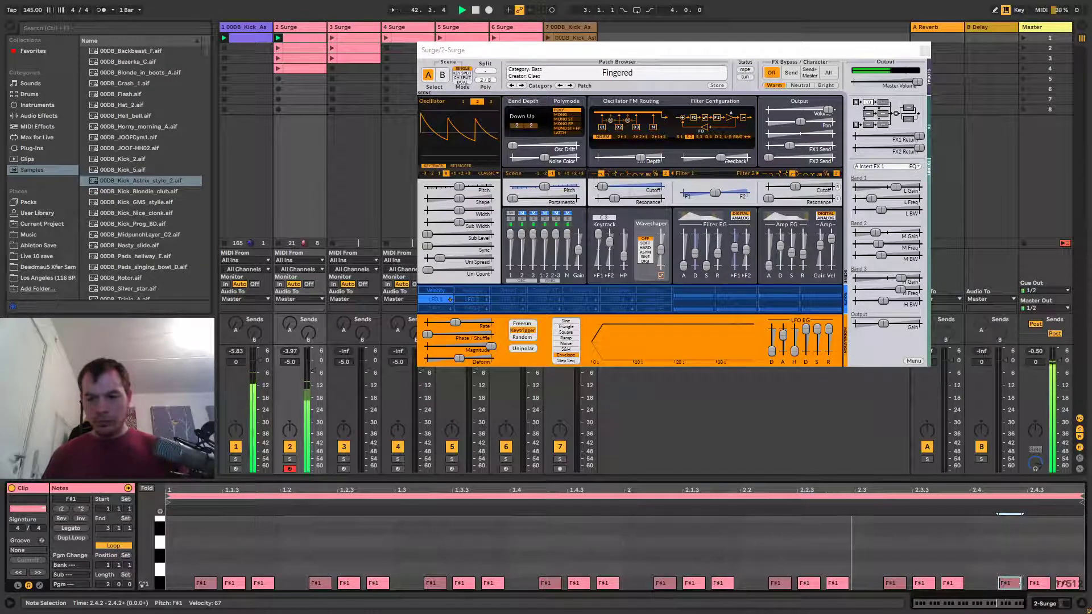
{"action": "left_click_drag", "start_coordinate": [1005, 584], "coordinate": [1061, 588]}
{"action": "key", "text": "shift+Up"}
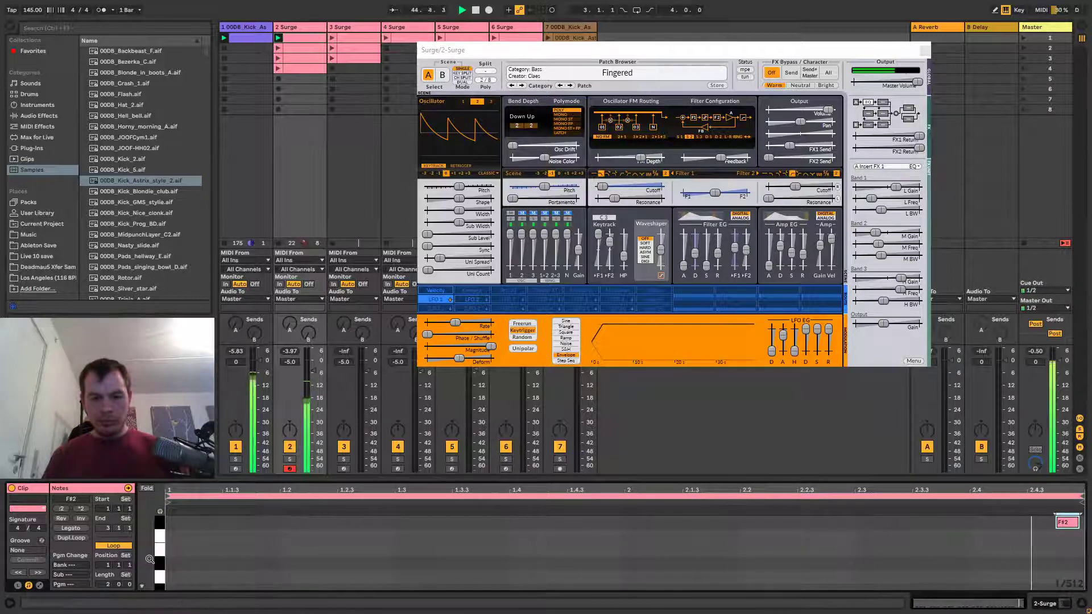
{"action": "key", "text": "z"}
{"action": "left_click", "coordinate": [320, 532]}
{"action": "key", "text": "z"}
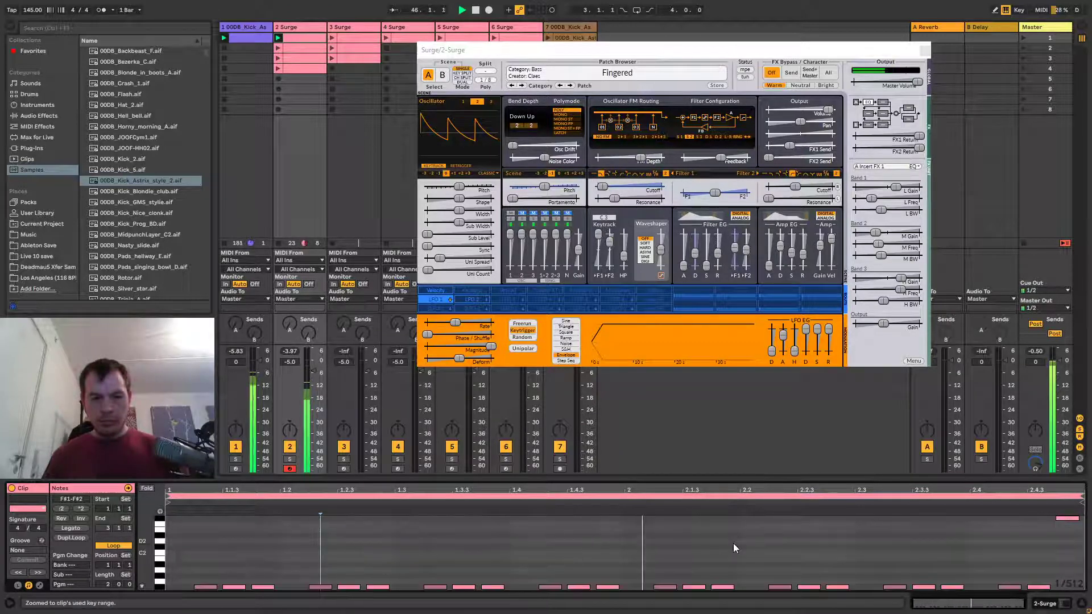
Try raising the note at 2.4.2 to C2.
{"action": "left_click", "coordinate": [1005, 590]}
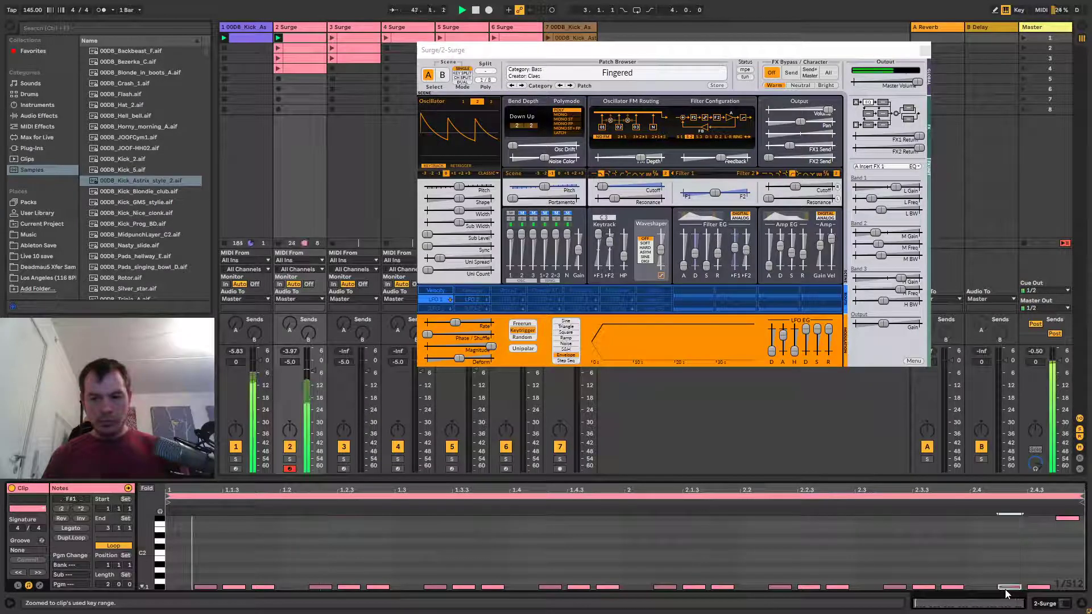
{"action": "key", "text": "Up"}
{"action": "key", "text": "Up"}
{"action": "key", "text": "Up"}
{"action": "key", "text": "Up"}
{"action": "key", "text": "Up"}
{"action": "key", "text": "Up"}
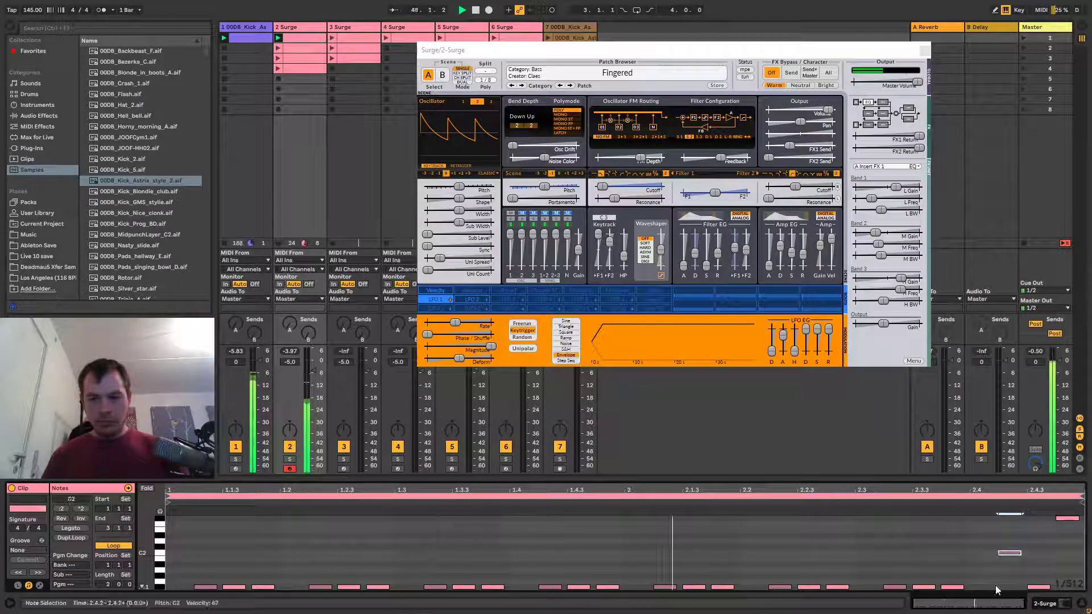
Try the note at 2.3.4 at C2 and return it to F#1.
{"action": "left_click", "coordinate": [952, 588]}
{"action": "key", "text": "Up"}
{"action": "key", "text": "Up"}
{"action": "key", "text": "Up"}
{"action": "key", "text": "Up"}
{"action": "key", "text": "Up"}
{"action": "key", "text": "Up"}
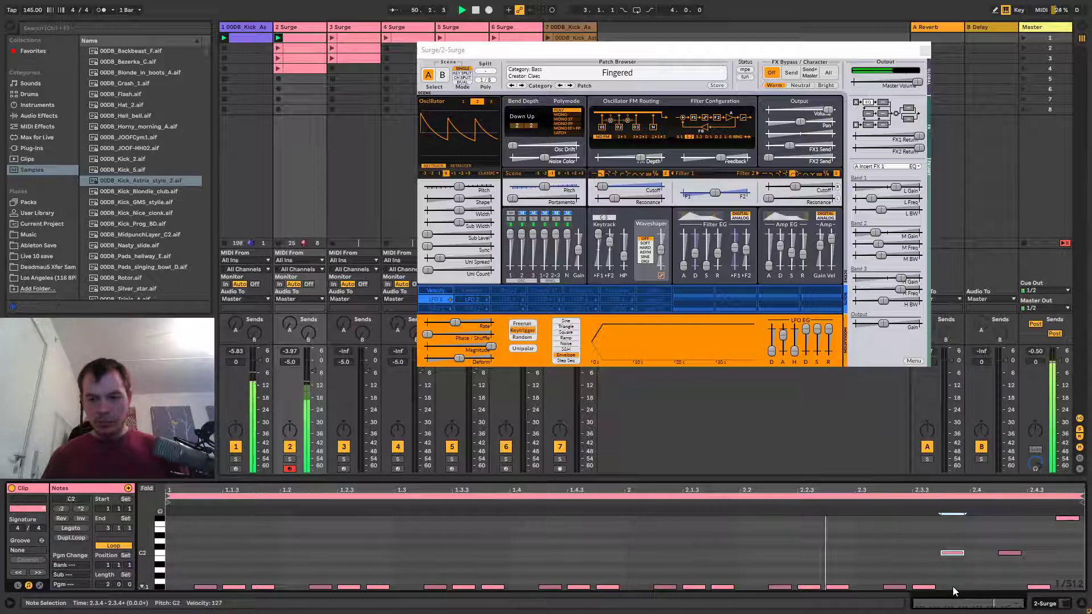
{"action": "key", "text": "Down"}
{"action": "key", "text": "Down"}
{"action": "key", "text": "Down"}
{"action": "key", "text": "Down"}
{"action": "key", "text": "Down"}
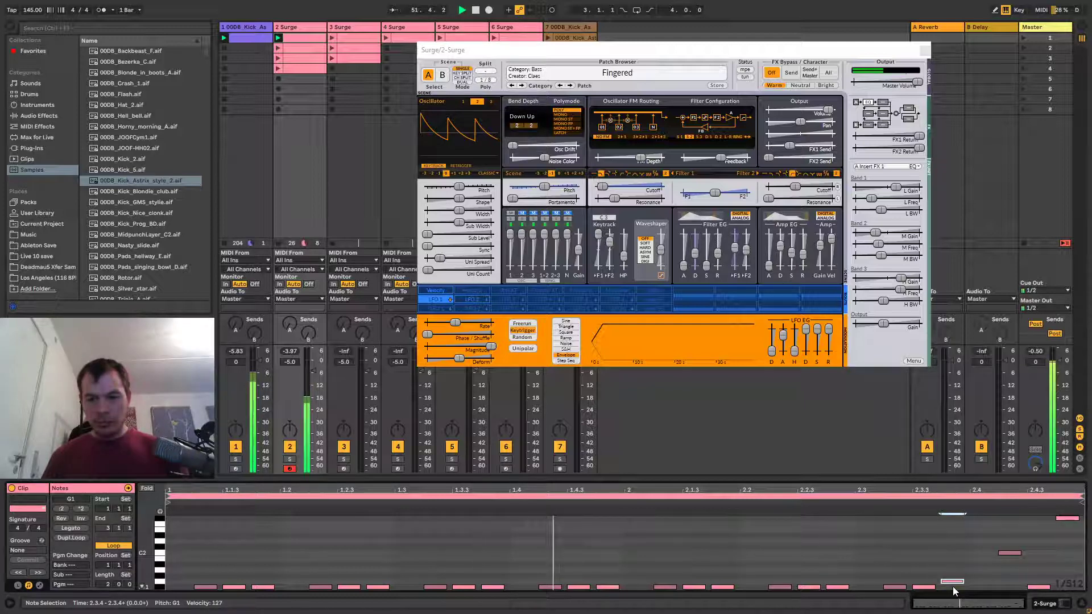
{"action": "key", "text": "Down"}
Try raising the note at 2.3.3 to B1.
{"action": "left_click", "coordinate": [930, 588]}
{"action": "key", "text": "Up"}
{"action": "key", "text": "Up"}
{"action": "key", "text": "Up"}
{"action": "key", "text": "Up"}
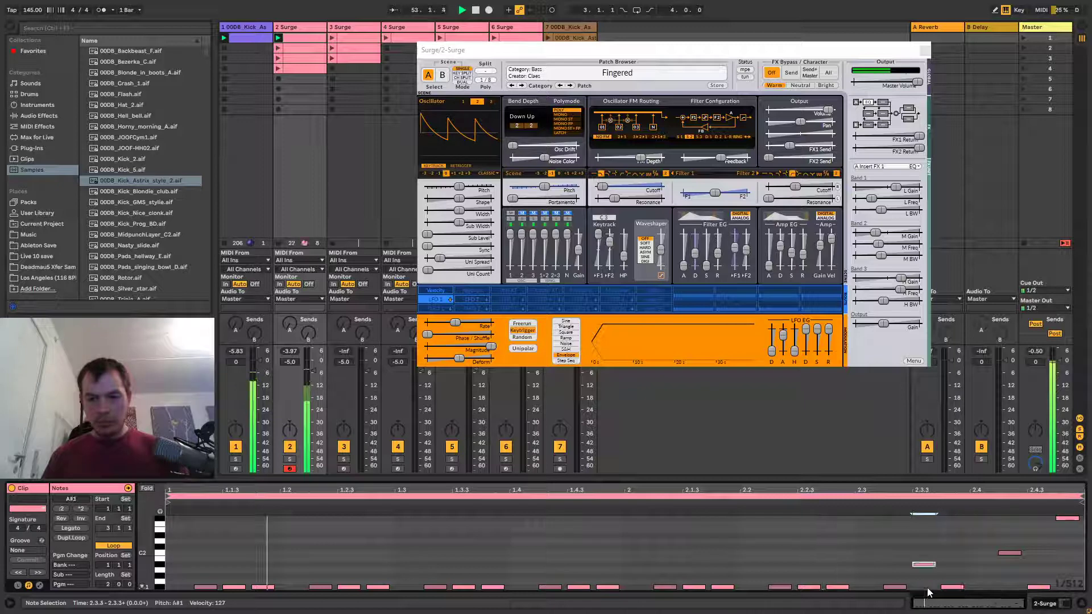
{"action": "key", "text": "Up"}
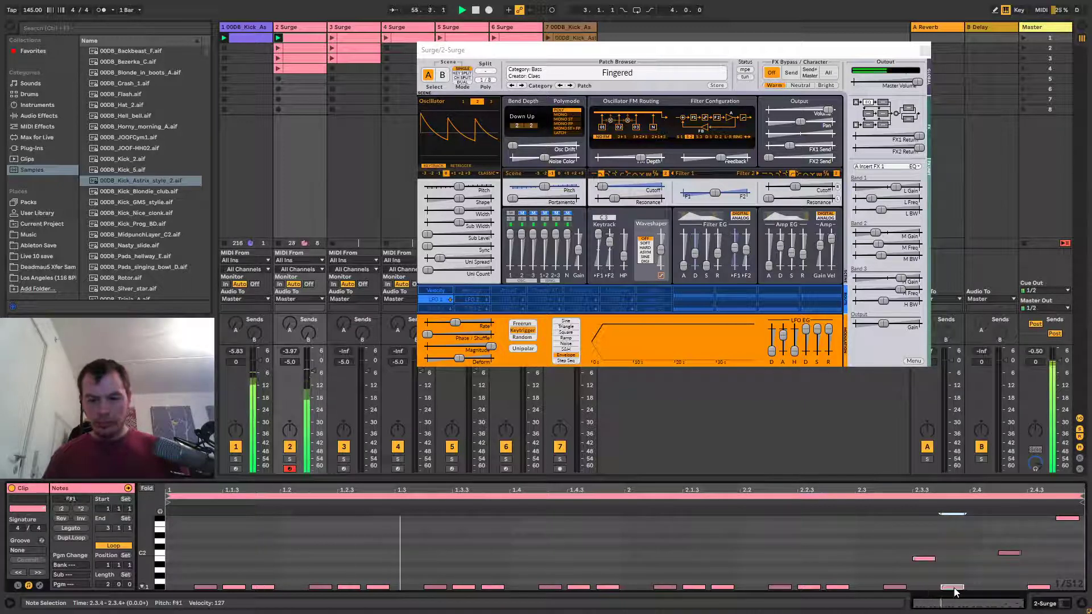
Duplicate the 2.3.4 note to 2.4.1 and raise the copy to C2, returning the 2.4.2 note to F#1.
{"action": "left_click", "coordinate": [954, 587]}
{"action": "key", "text": "ctrl+d"}
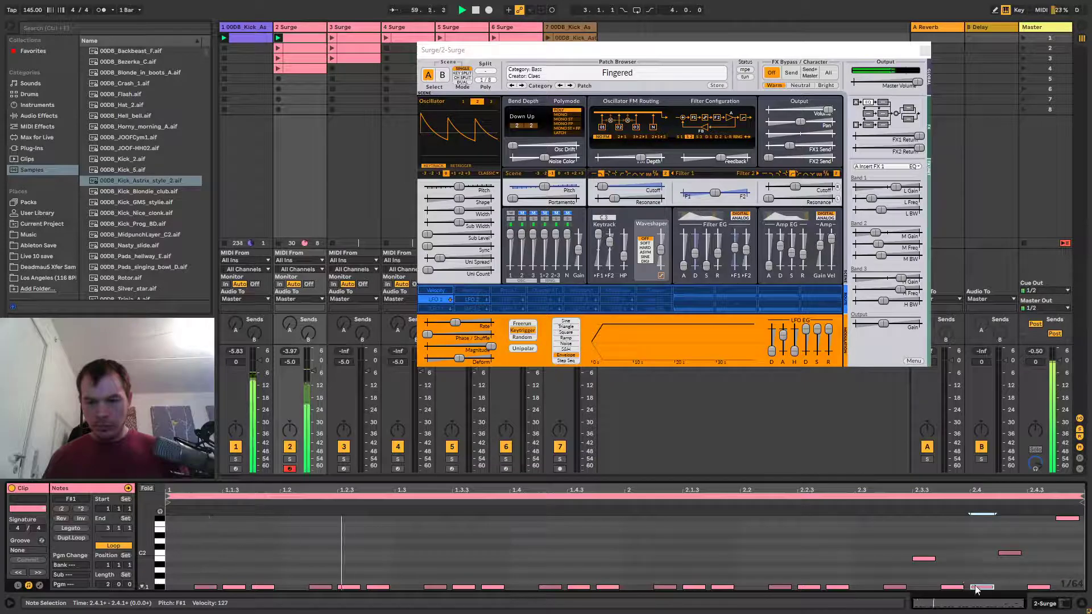
{"action": "key", "text": "Up"}
{"action": "key", "text": "Up"}
{"action": "key", "text": "Up"}
{"action": "key", "text": "Up"}
{"action": "key", "text": "Up"}
{"action": "key", "text": "Up"}
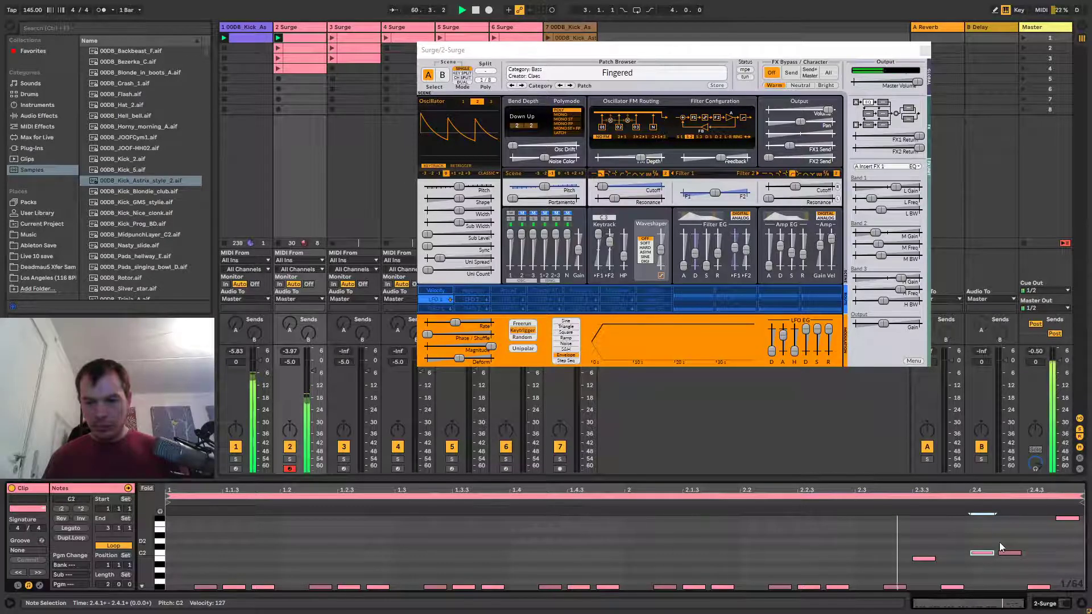
{"action": "left_click_drag", "start_coordinate": [1010, 553], "coordinate": [1012, 589]}
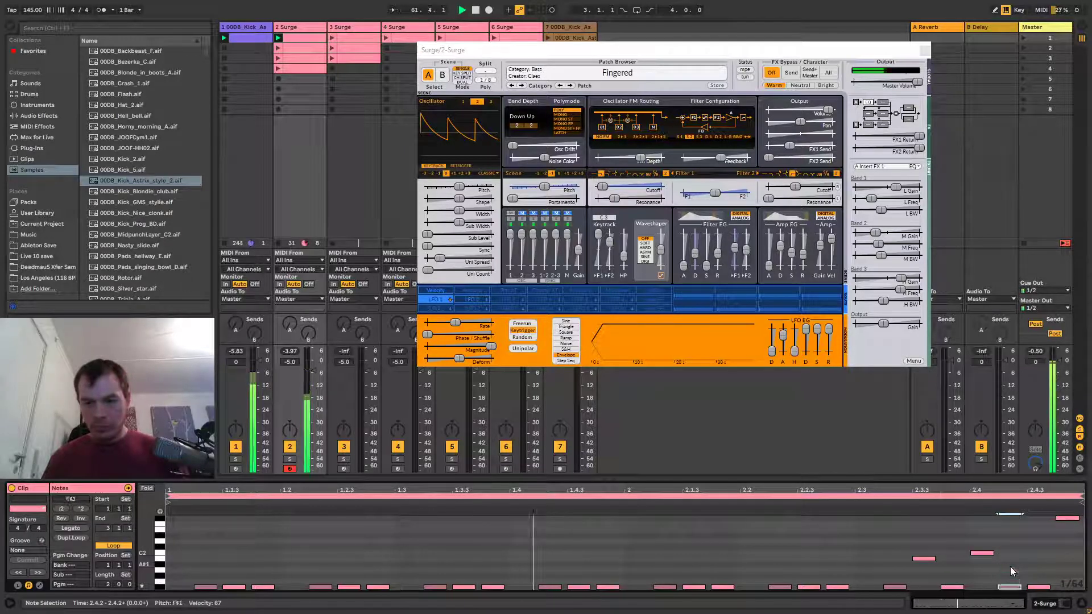
Try raising the note at 2.4.3 to D2.
{"action": "left_click", "coordinate": [1034, 583]}
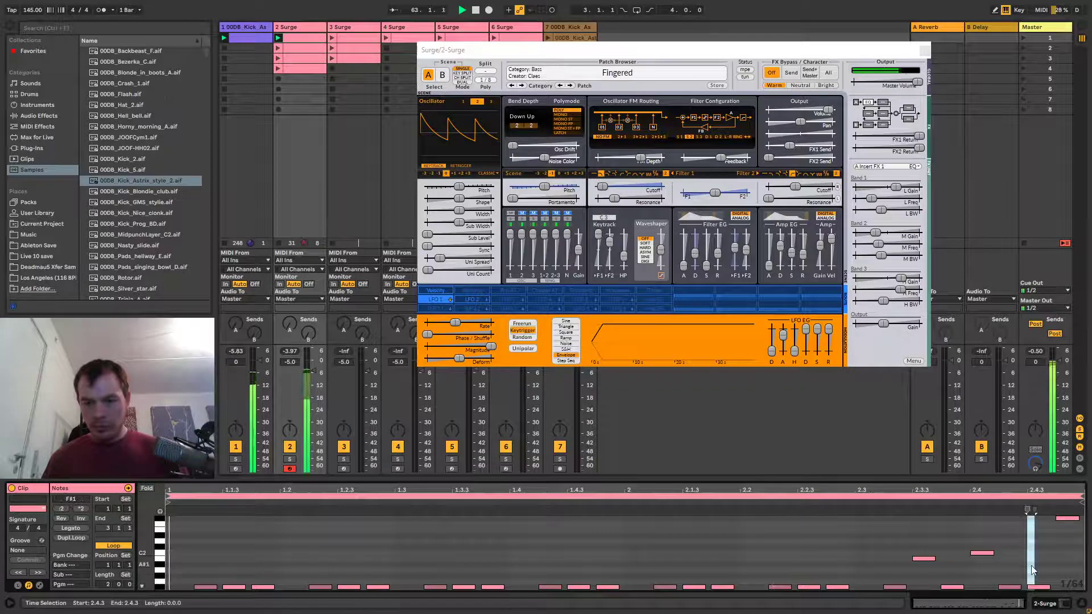
{"action": "left_click", "coordinate": [1036, 587]}
{"action": "key", "text": "Up"}
{"action": "key", "text": "Up"}
{"action": "key", "text": "Up"}
{"action": "key", "text": "Up"}
{"action": "key", "text": "Up"}
{"action": "key", "text": "Up"}
{"action": "key", "text": "Up"}
{"action": "key", "text": "Up"}
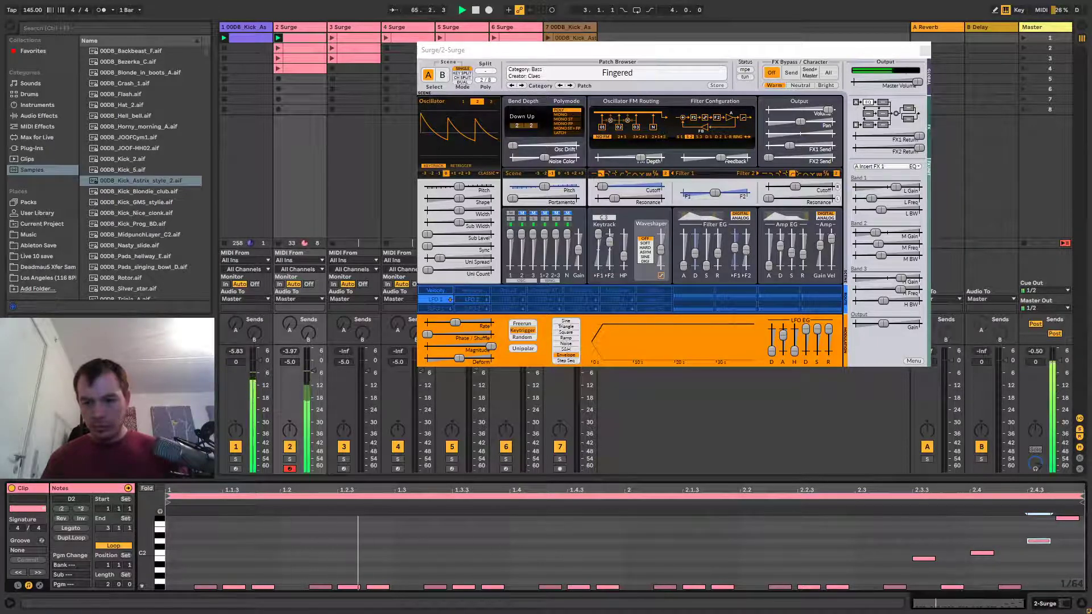
Return the note at 2.3.3 to F#1.
{"action": "left_click", "coordinate": [917, 560]}
{"action": "key", "text": "Down"}
{"action": "key", "text": "Down"}
{"action": "key", "text": "Down"}
{"action": "key", "text": "Down"}
{"action": "key", "text": "Down"}
{"action": "key", "text": "Down"}
{"action": "key", "text": "Down"}
{"action": "key", "text": "Down"}
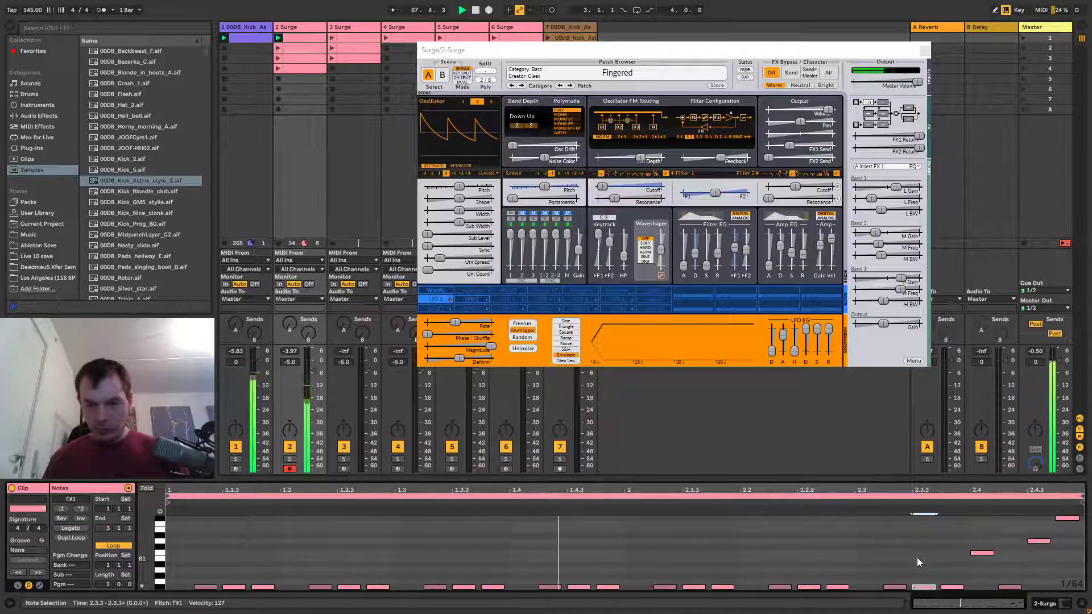
Raise the note at 2.3.4 to C2.
{"action": "key", "text": "Right"}
{"action": "key", "text": "Up"}
{"action": "key", "text": "Up"}
{"action": "key", "text": "Up"}
{"action": "key", "text": "Up"}
{"action": "key", "text": "Up"}
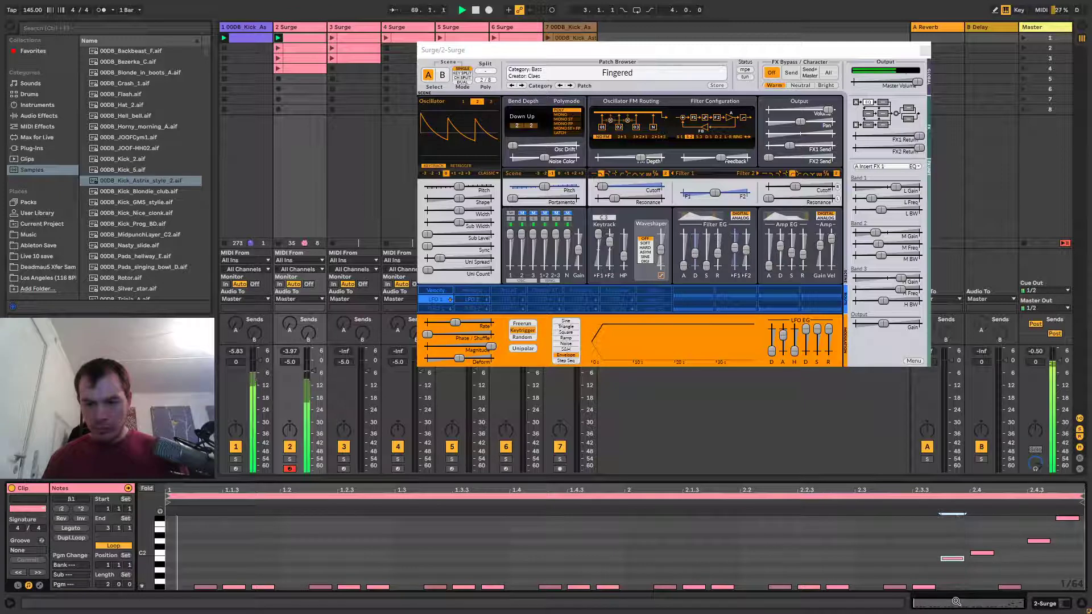
Lower the note at 2.4.1 to F#1.
{"action": "left_click", "coordinate": [988, 553]}
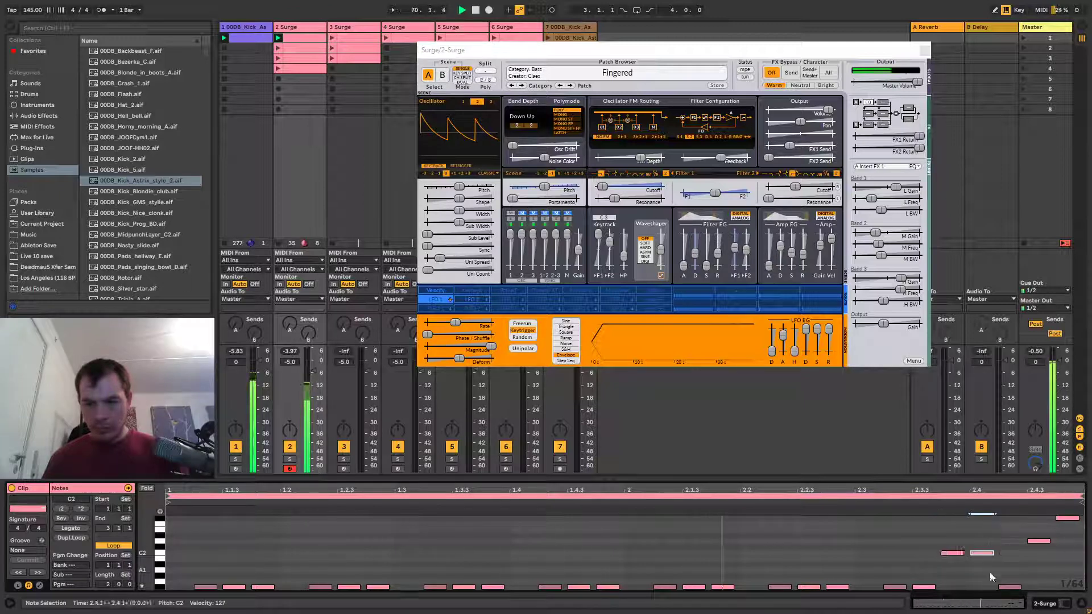
{"action": "key", "text": "Down"}
{"action": "key", "text": "Down"}
{"action": "key", "text": "Down"}
{"action": "key", "text": "Down"}
{"action": "key", "text": "Down"}
{"action": "key", "text": "Down"}
Raise the note at 2.4.2 to E2.
{"action": "left_click", "coordinate": [1013, 572]}
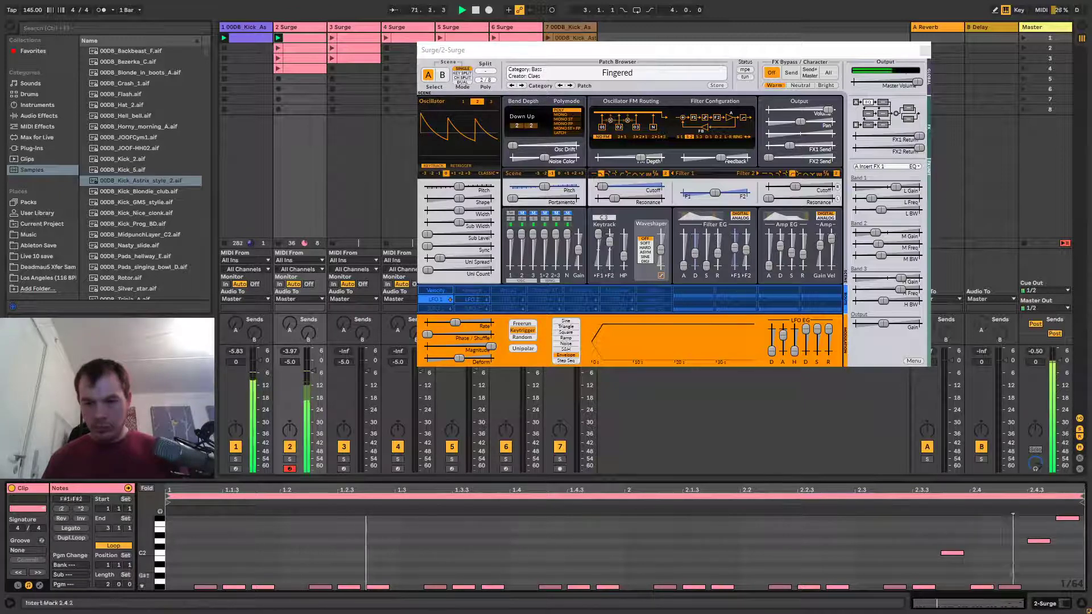
{"action": "left_click", "coordinate": [1009, 587]}
{"action": "key", "text": "Up"}
{"action": "key", "text": "Up"}
{"action": "key", "text": "Up"}
{"action": "key", "text": "Up"}
{"action": "key", "text": "Up"}
{"action": "key", "text": "Up"}
{"action": "key", "text": "Up"}
{"action": "key", "text": "Up"}
{"action": "key", "text": "Up"}
{"action": "key", "text": "Up"}
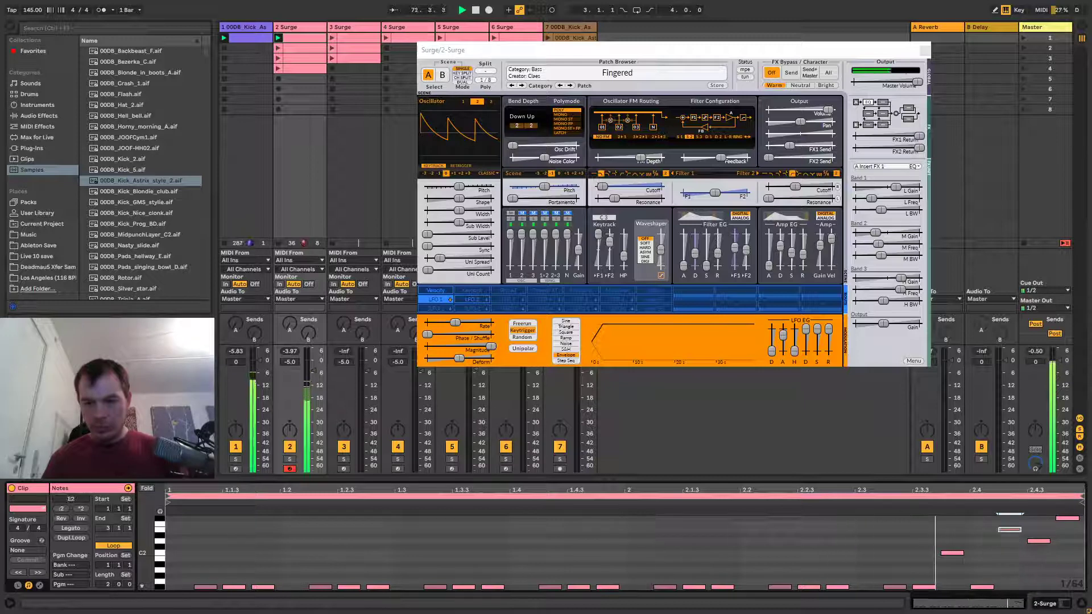
Lower the note at 2.4.3 to F#1 and the final note at 2.4.4 to D2.
{"action": "left_click", "coordinate": [1038, 541]}
{"action": "key", "text": "Down"}
{"action": "key", "text": "Down"}
{"action": "key", "text": "Down"}
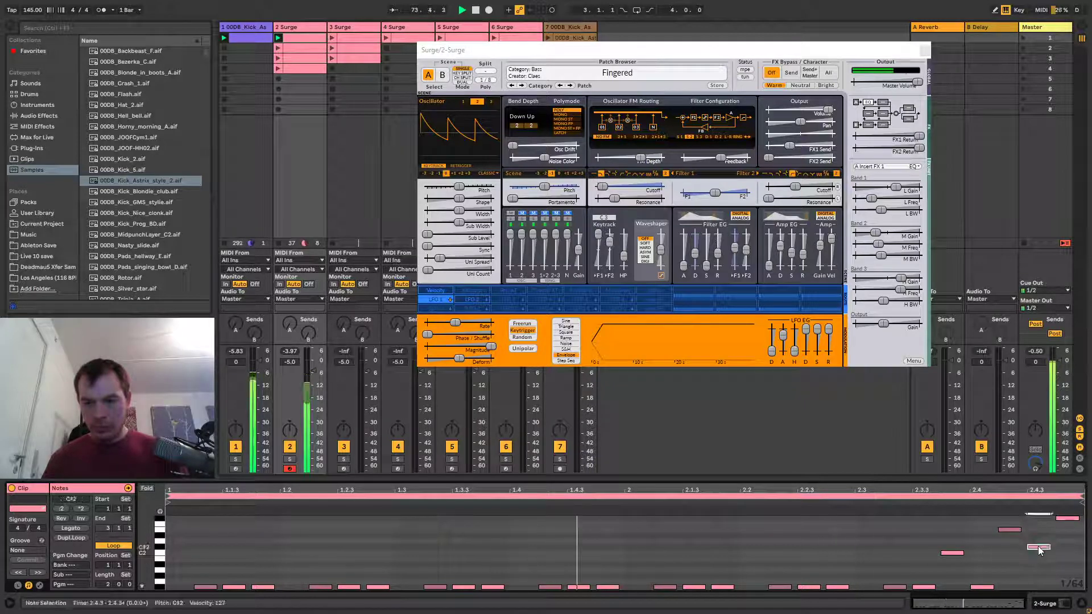
{"action": "key", "text": "Down"}
{"action": "key", "text": "Down"}
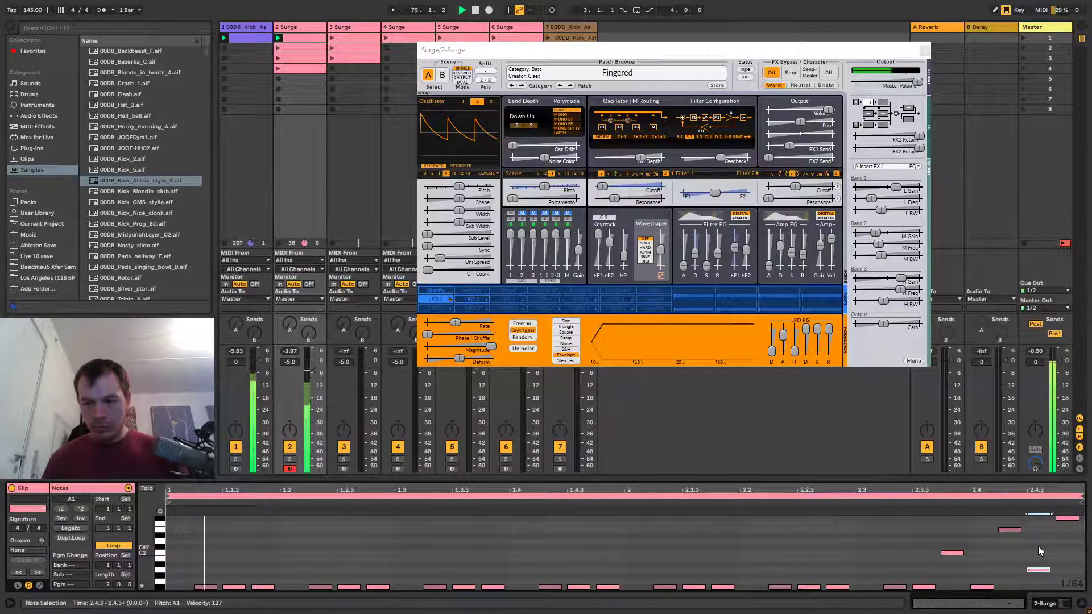
{"action": "key", "text": "Down"}
{"action": "key", "text": "Down"}
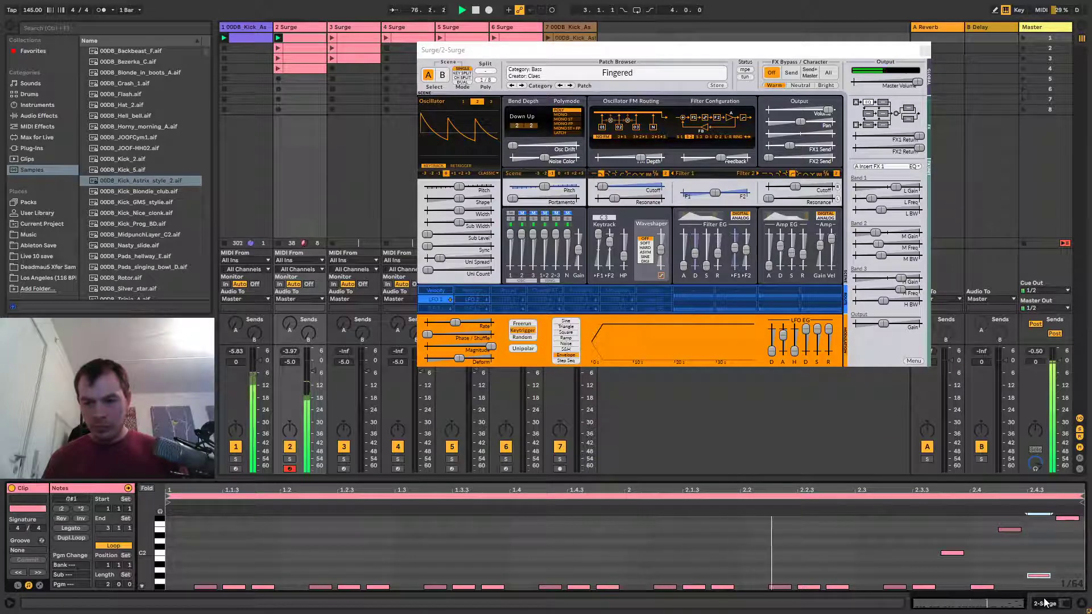
{"action": "left_click", "coordinate": [1056, 517]}
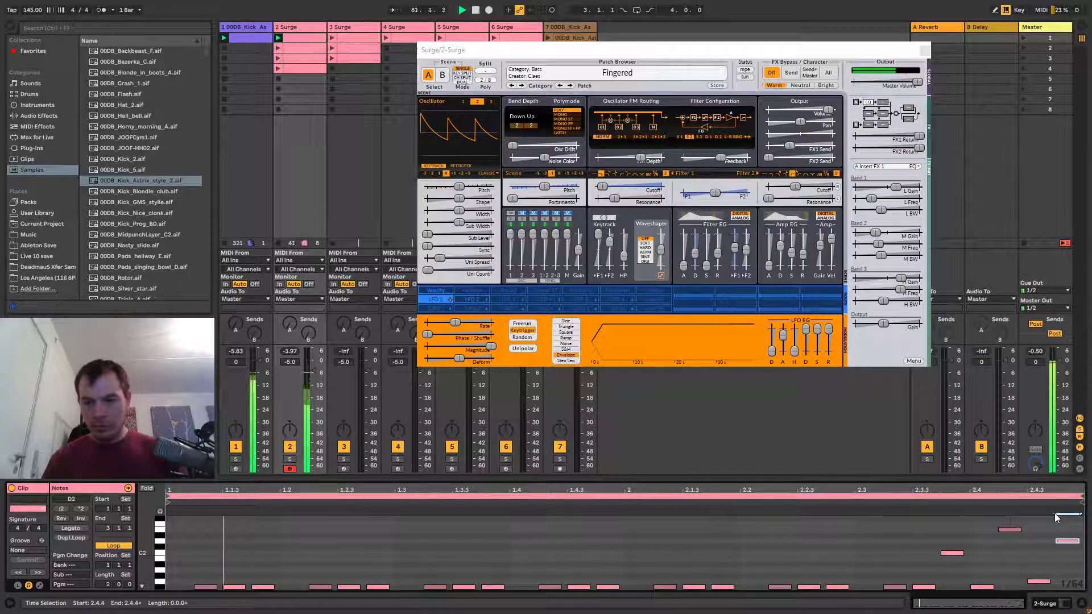
{"action": "left_click", "coordinate": [1038, 587]}
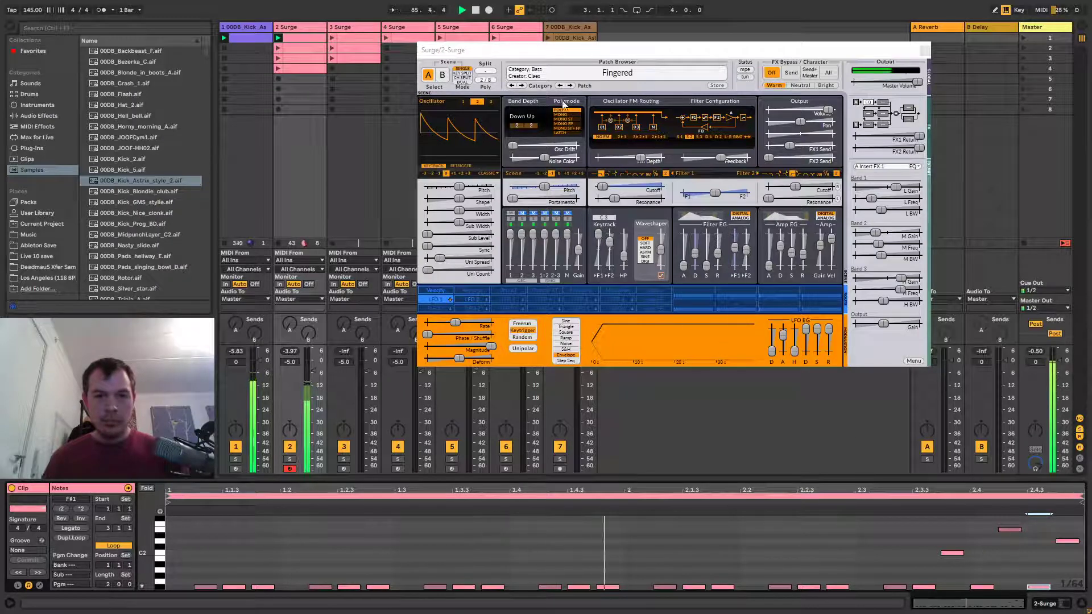
Transpose the notes at 1.4.3 and 2.2.3 up an octave to F#2.
{"action": "left_click", "coordinate": [586, 589]}
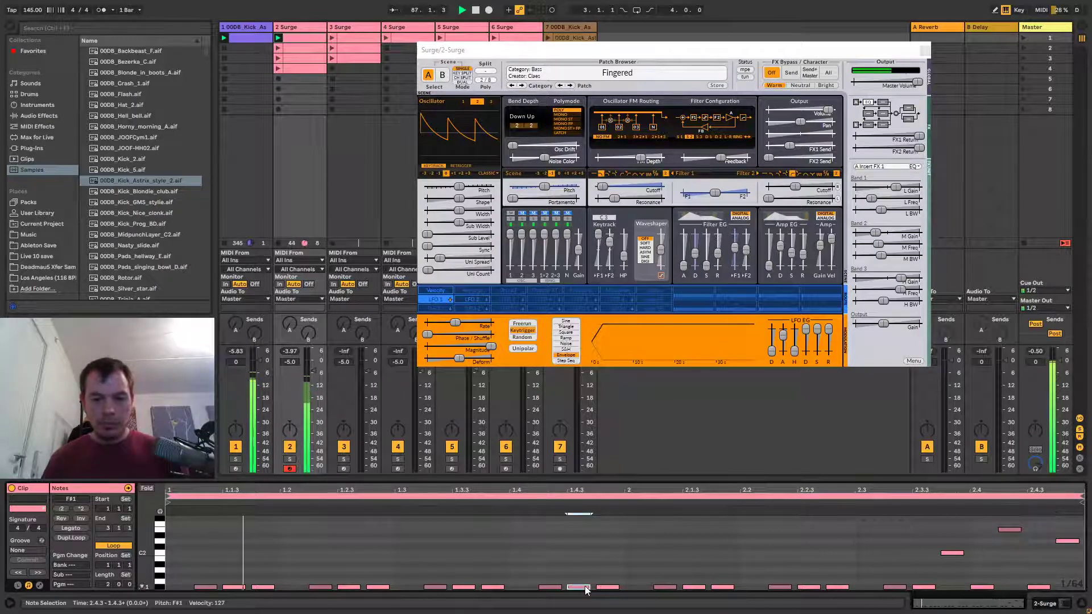
{"action": "key", "text": "shift+Up"}
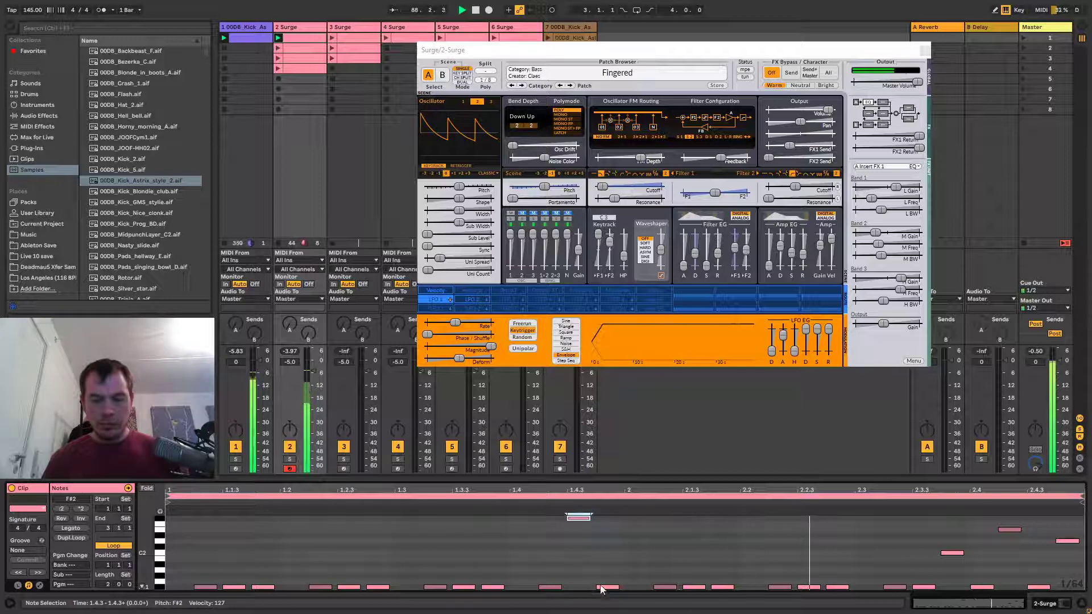
{"action": "left_click", "coordinate": [808, 587]}
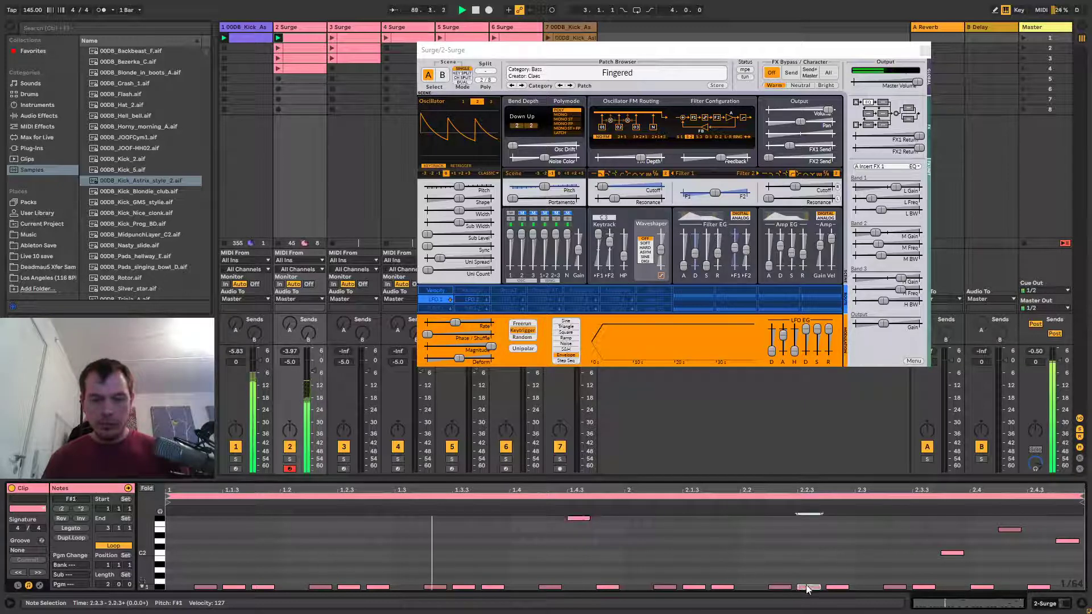
{"action": "key", "text": "shift+Up"}
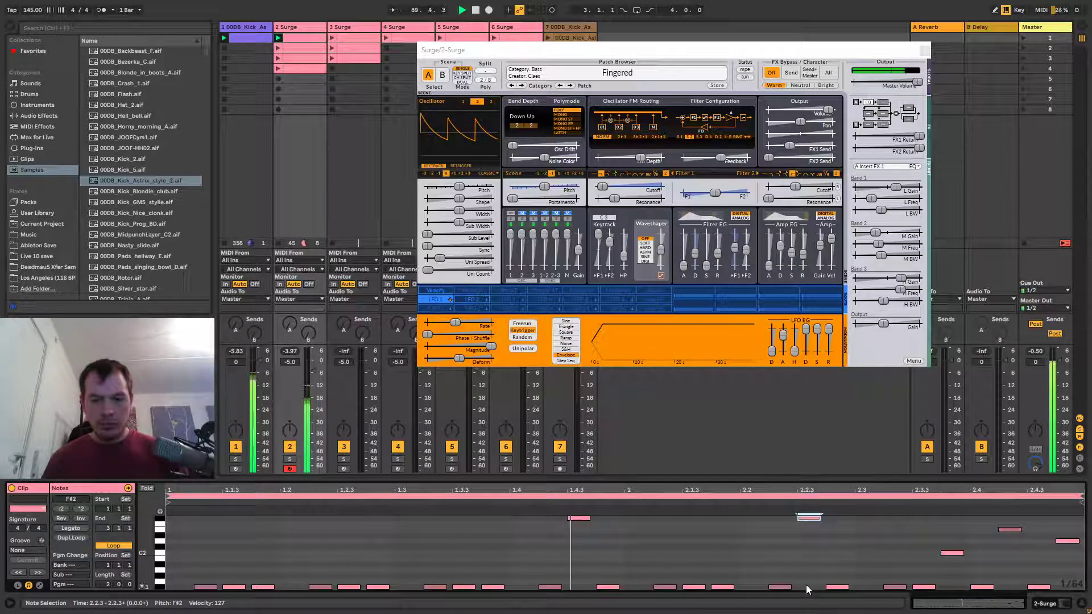
Transpose the bass note at 1.2.3 up an octave to F#2.
{"action": "left_click", "coordinate": [349, 588]}
{"action": "key", "text": "shift+Up"}
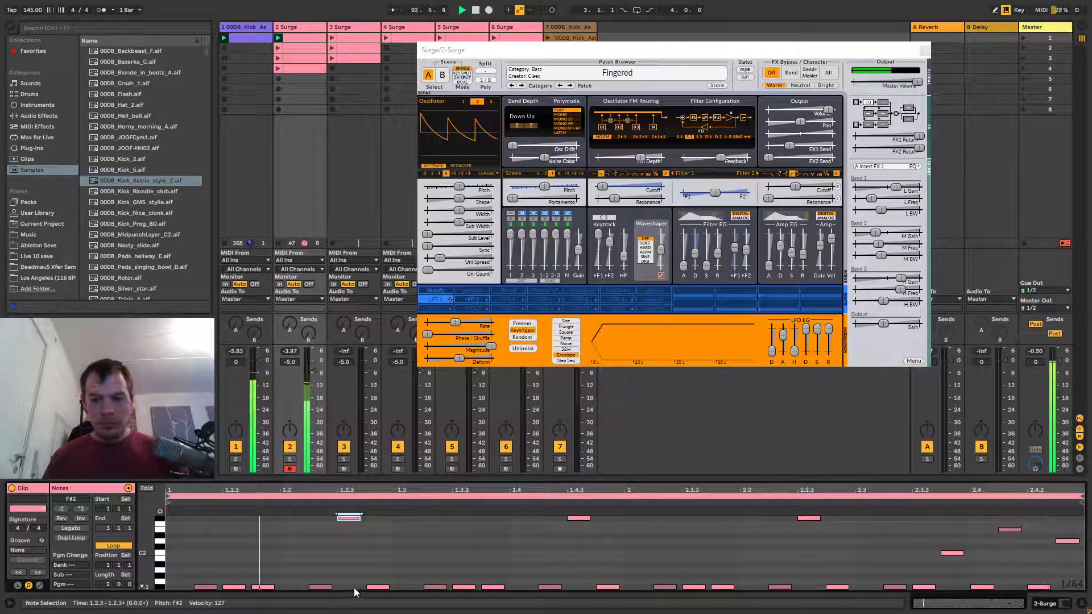
Raise the note at 2.4.2 to F#2 and fit the note editor to the clip's used key range.
{"action": "left_click", "coordinate": [1009, 529]}
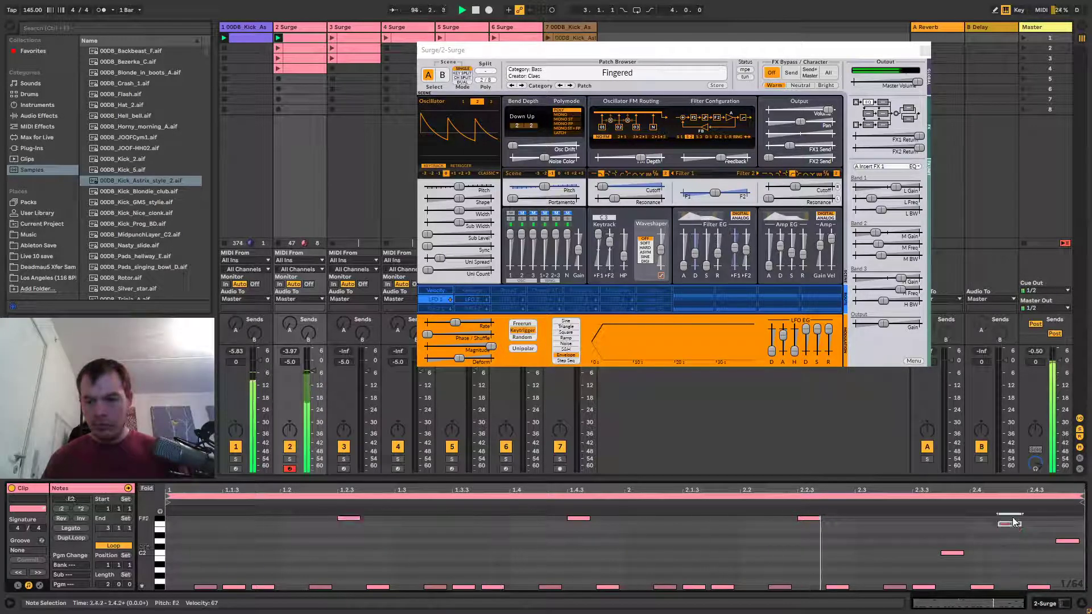
{"action": "key", "text": "Up"}
{"action": "key", "text": "Up"}
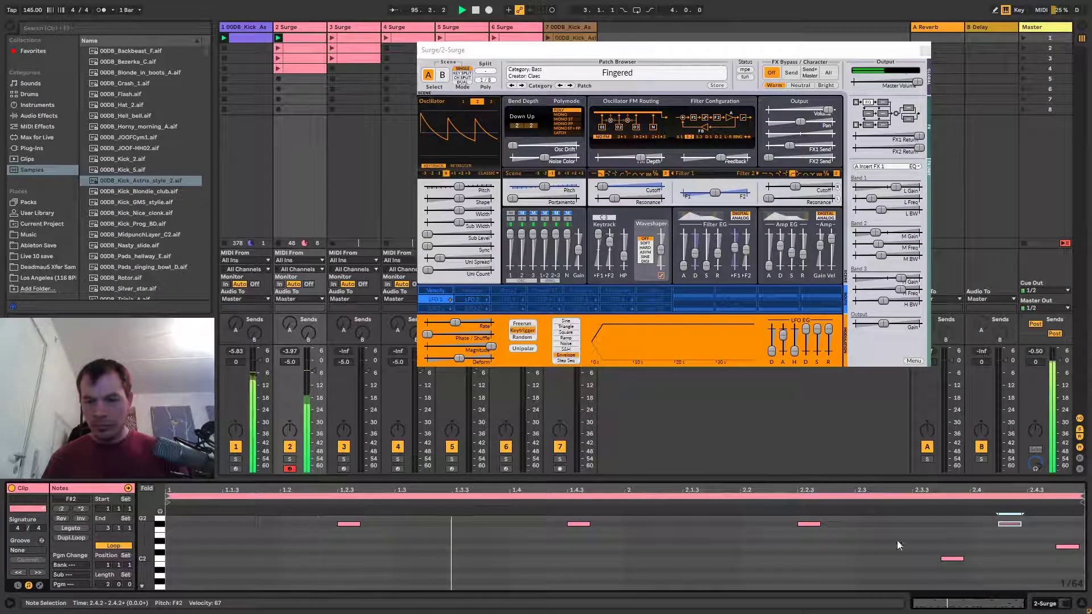
{"action": "left_click", "coordinate": [279, 557]}
{"action": "double_click", "coordinate": [151, 542]}
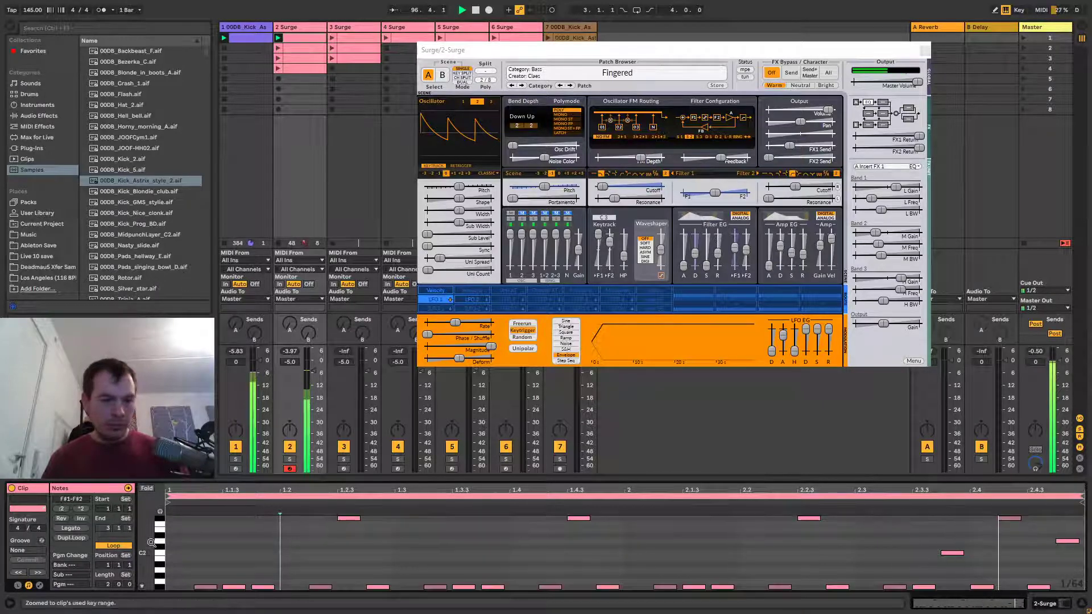
Raise the note at 2.3.4 to E2.
{"action": "left_click_drag", "start_coordinate": [951, 553], "coordinate": [963, 566]}
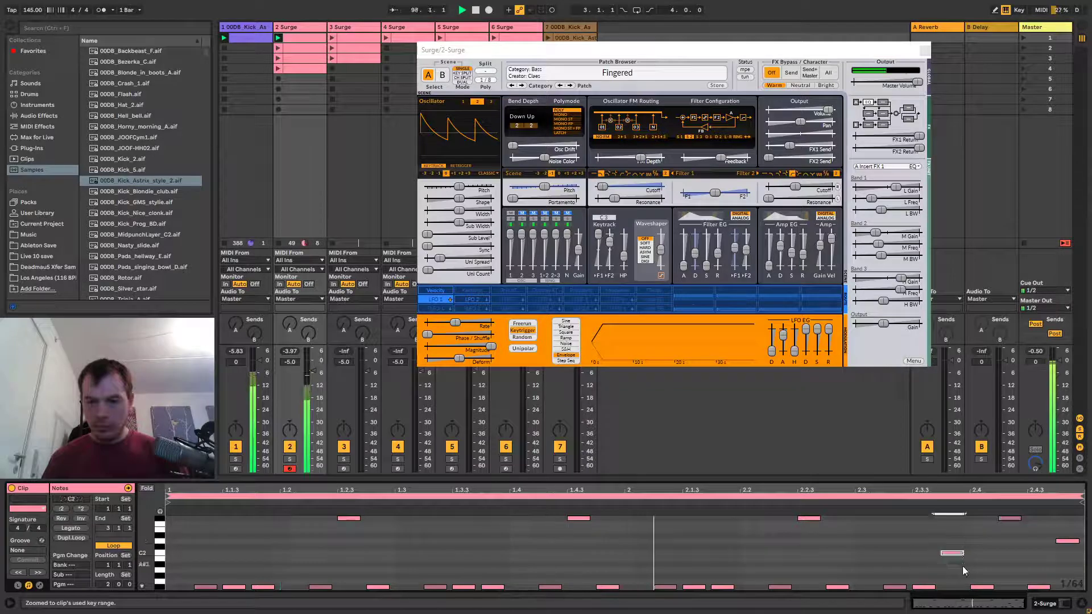
{"action": "key", "text": "Up"}
{"action": "key", "text": "Up"}
{"action": "key", "text": "Up"}
{"action": "key", "text": "Up"}
{"action": "key", "text": "Up"}
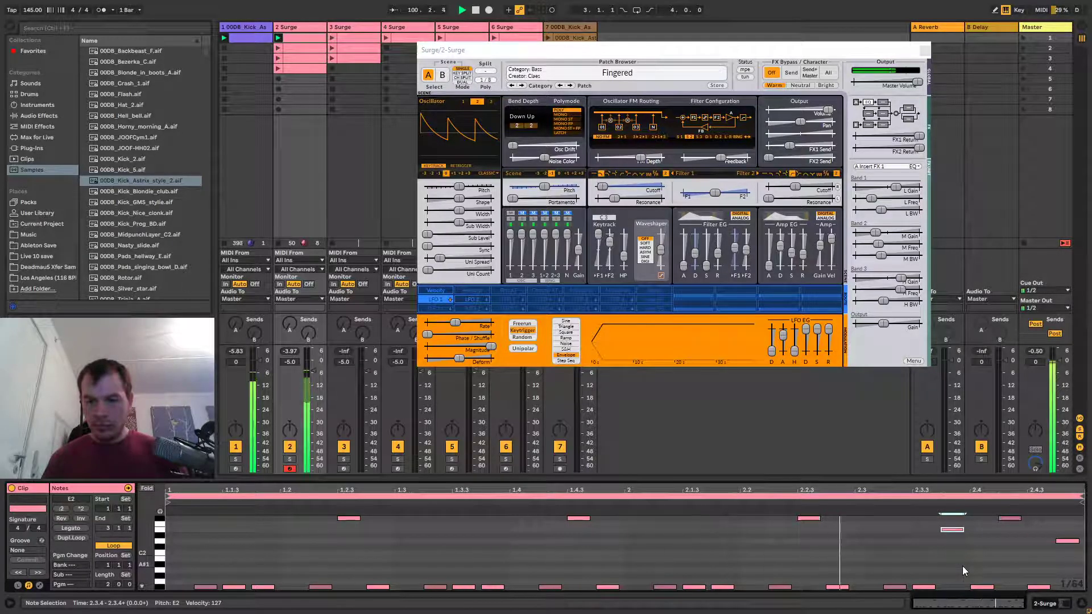
Raise the final note at 2.4.4 to G2.
{"action": "left_click", "coordinate": [1067, 540]}
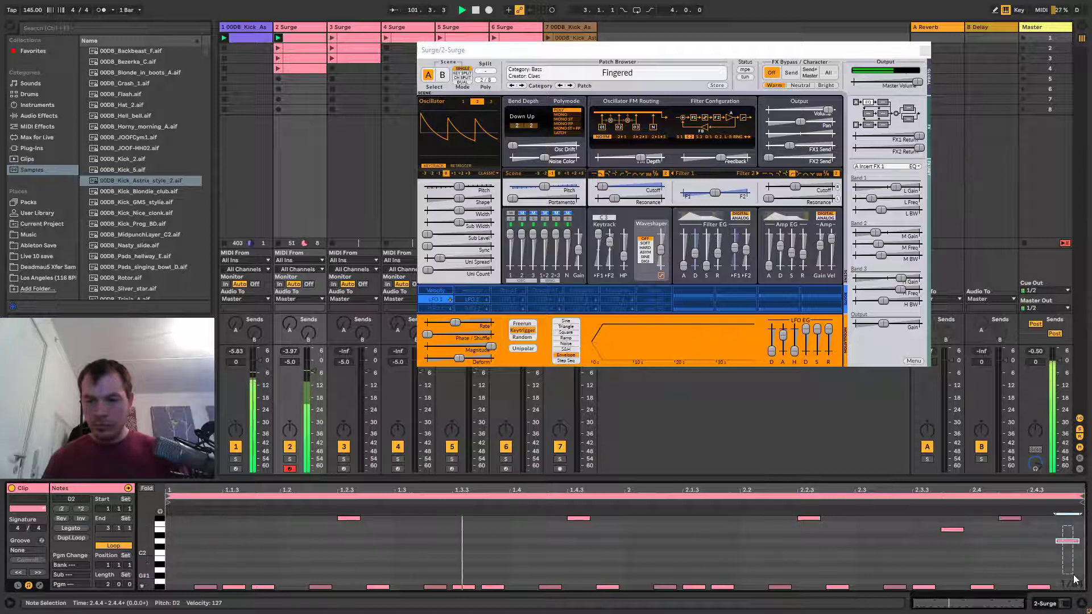
{"action": "key", "text": "Up"}
{"action": "key", "text": "Up"}
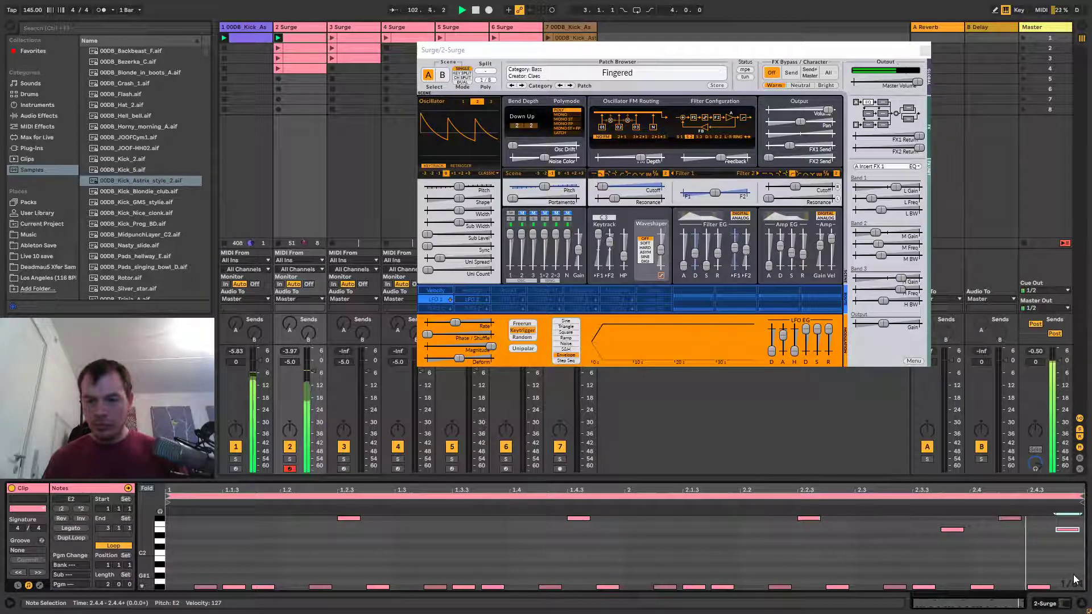
{"action": "key", "text": "Up"}
{"action": "key", "text": "Up"}
{"action": "key", "text": "Up"}
{"action": "key", "text": "Up"}
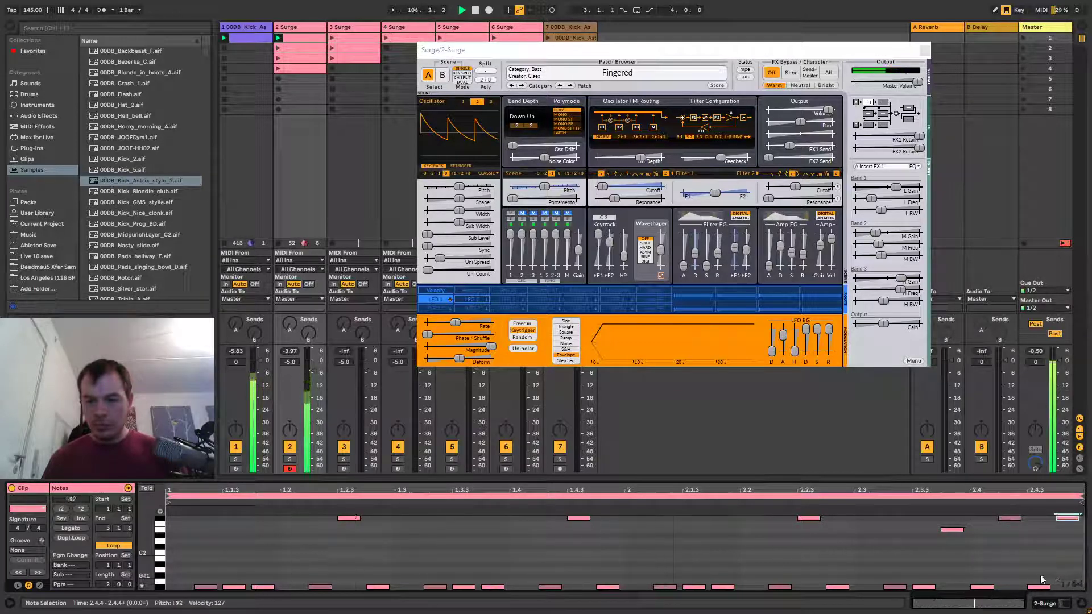
{"action": "key", "text": "Down"}
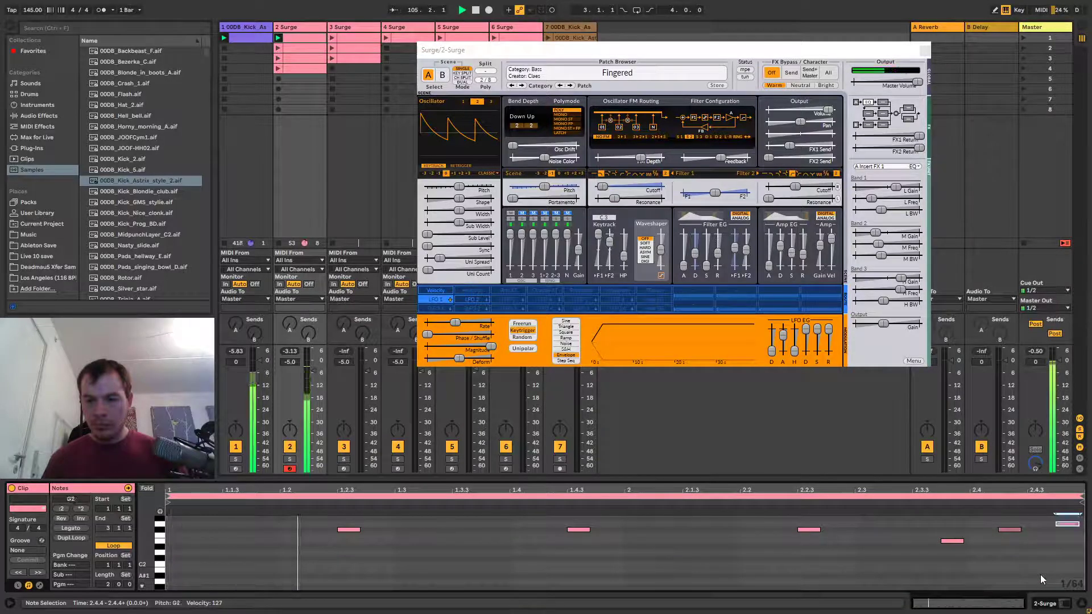
{"action": "left_click", "coordinate": [274, 537]}
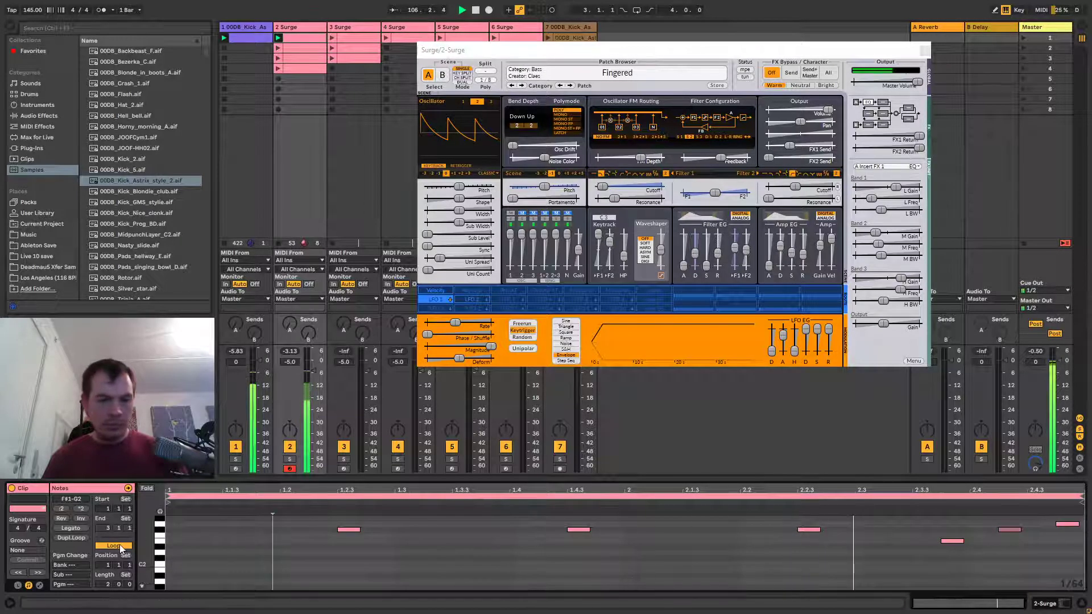
{"action": "key", "text": "z"}
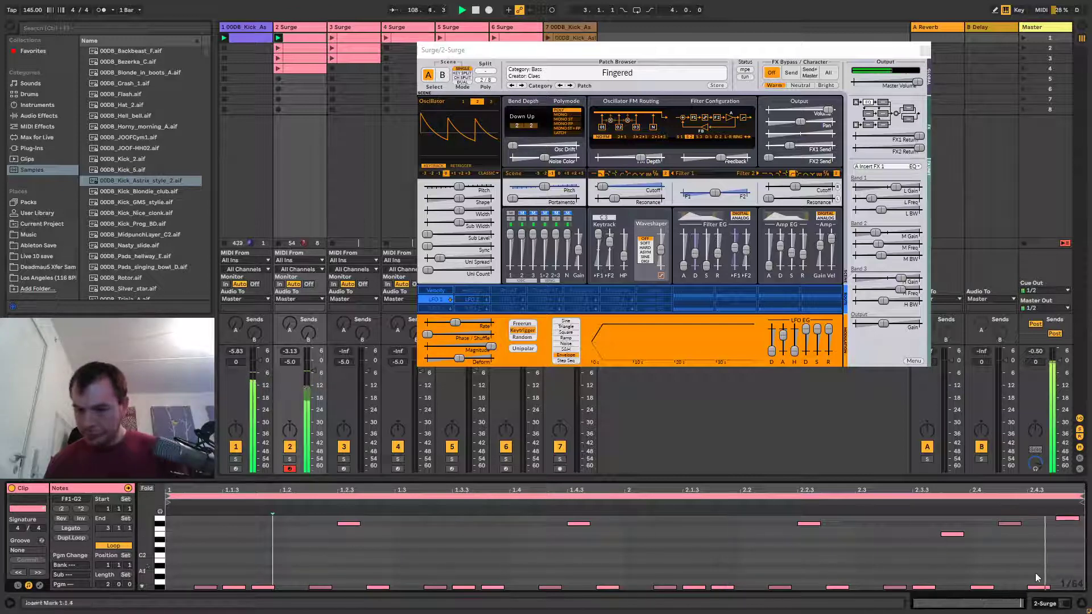
Set the velocity of the F#2 note at 2.4.2 to 100.
{"action": "left_click", "coordinate": [1009, 523]}
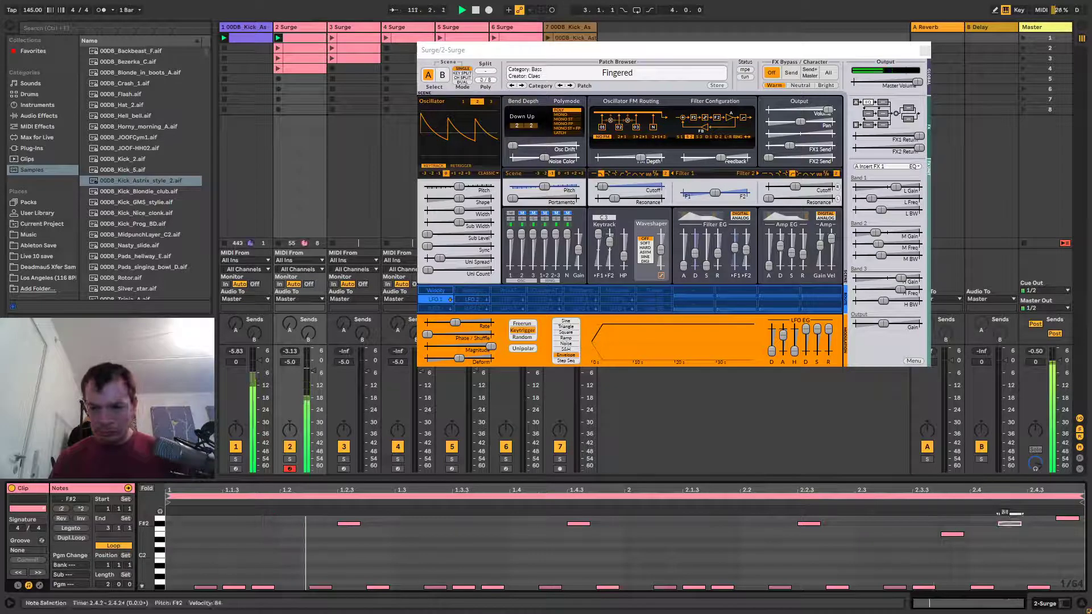
{"action": "left_click_drag", "start_coordinate": [1009, 524], "coordinate": [1009, 514]}
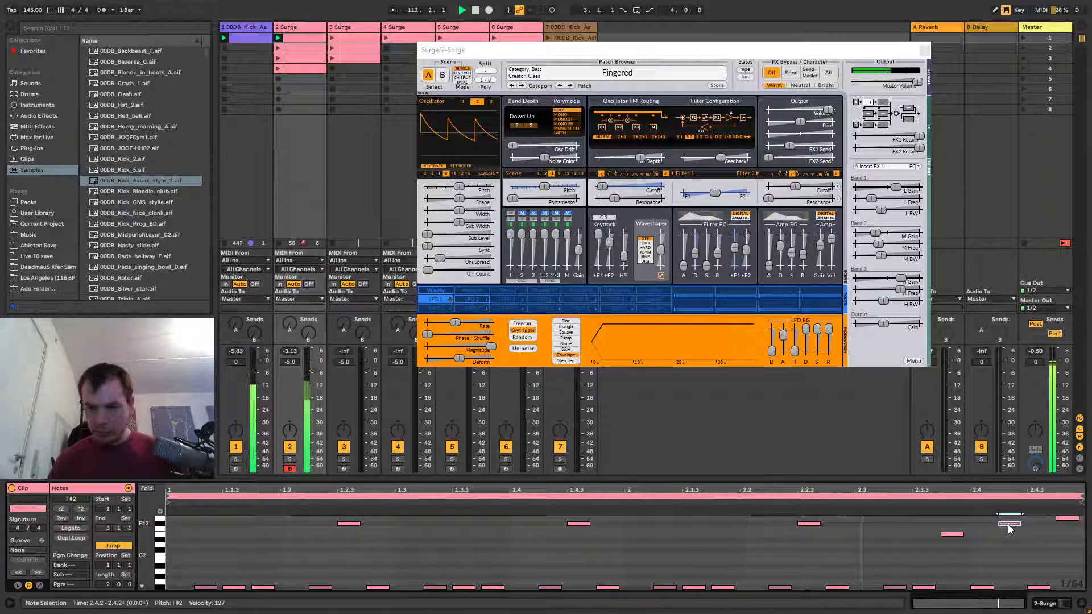
{"action": "left_click", "coordinate": [997, 538]}
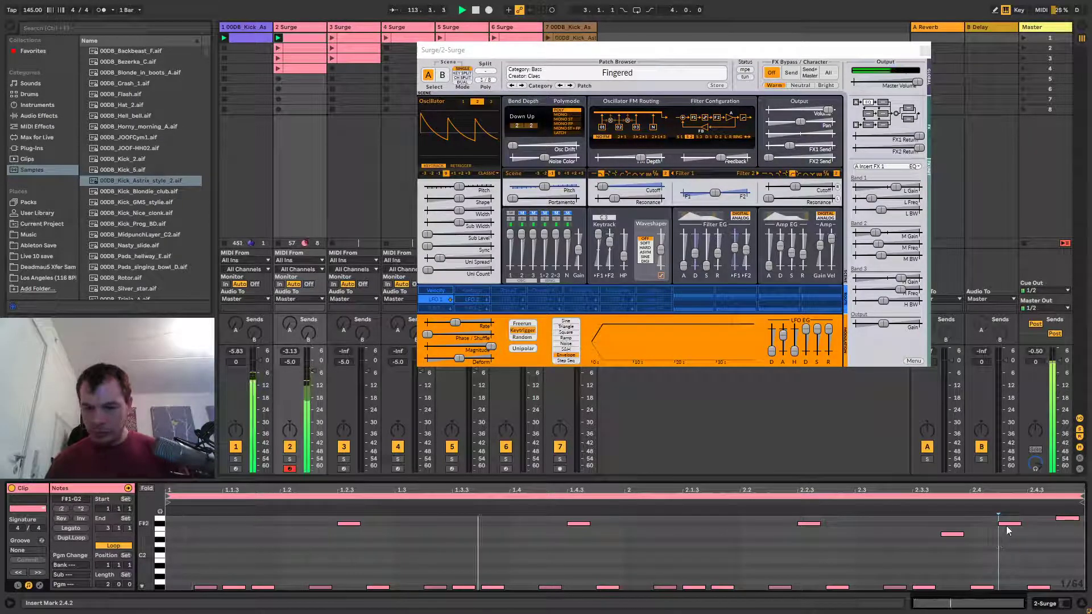
{"action": "left_click_drag", "start_coordinate": [1009, 524], "coordinate": [1009, 515]}
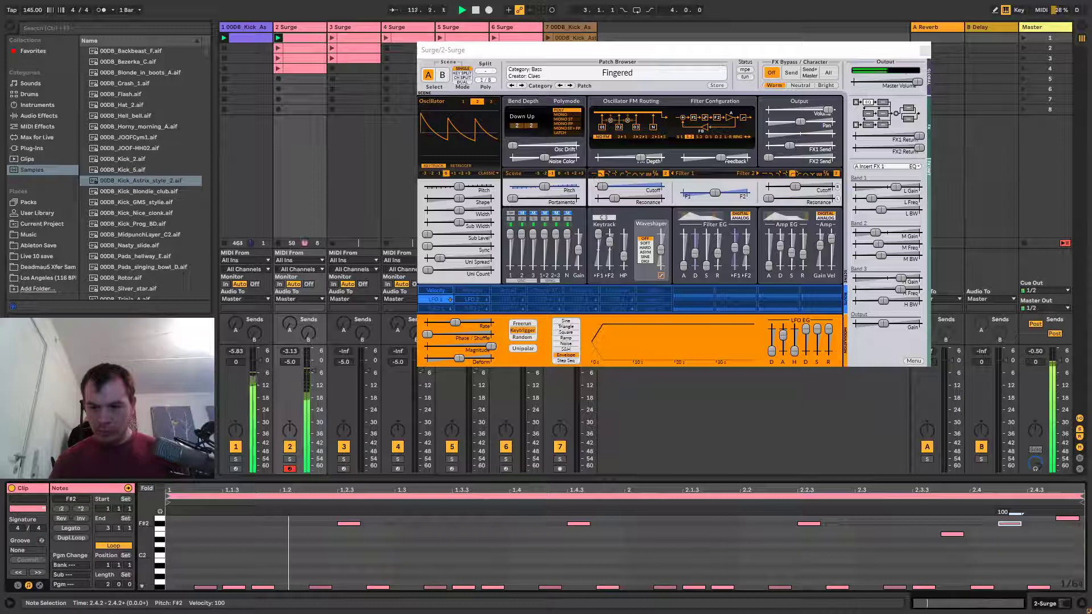
{"action": "left_click", "coordinate": [1007, 554]}
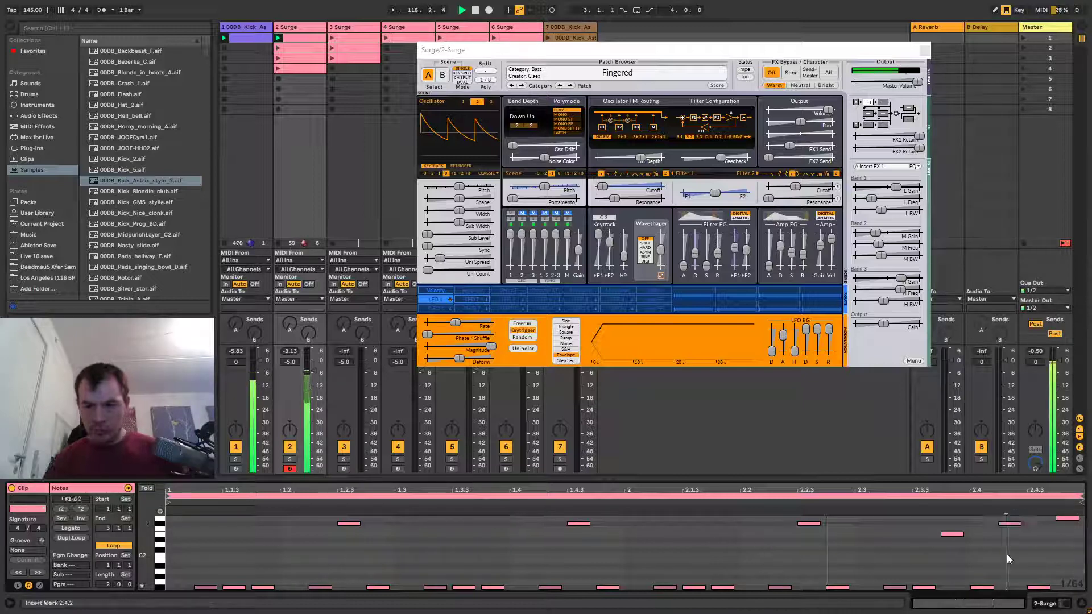
Try a velocity of 122 on the F#2 notes at 1.2.3, 1.4.3 and 2.2.3, and return it to 127.
{"action": "left_click_drag", "start_coordinate": [847, 515], "coordinate": [349, 529]}
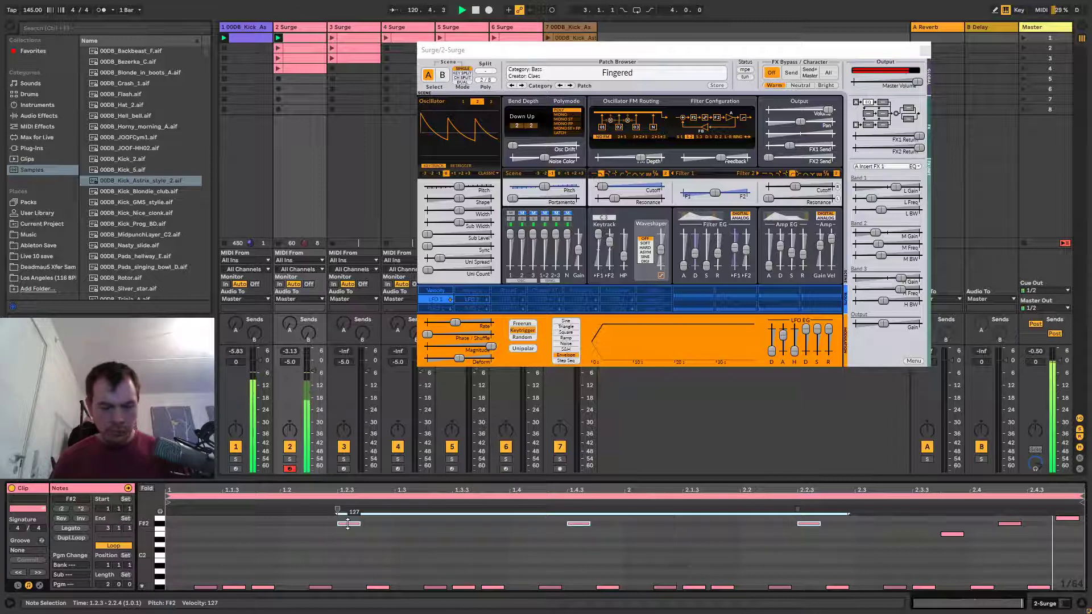
{"action": "left_click", "coordinate": [348, 524]}
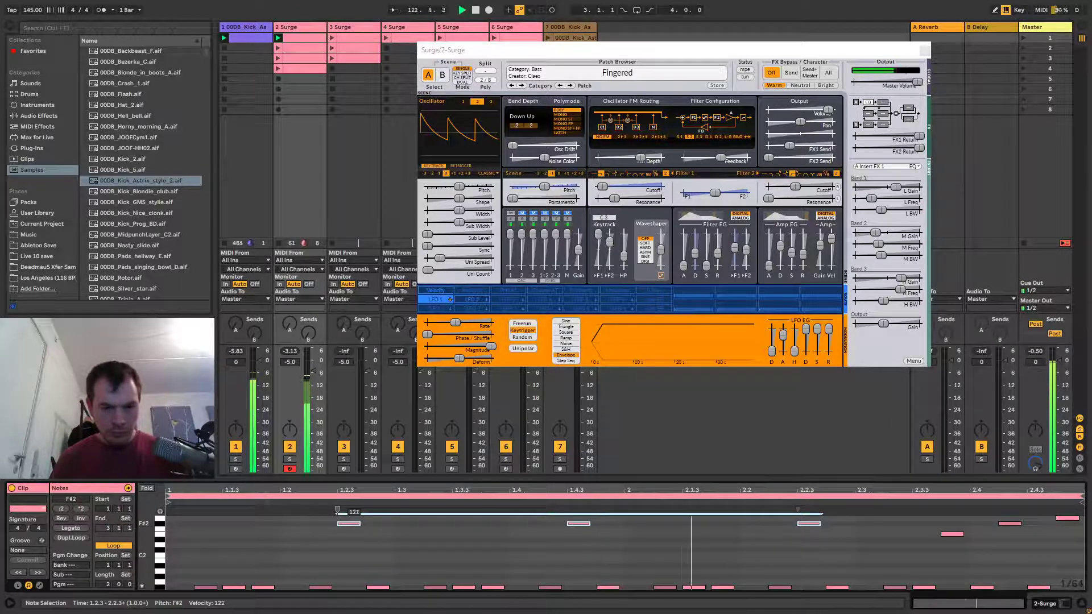
{"action": "left_click_drag", "start_coordinate": [348, 524], "coordinate": [348, 527]}
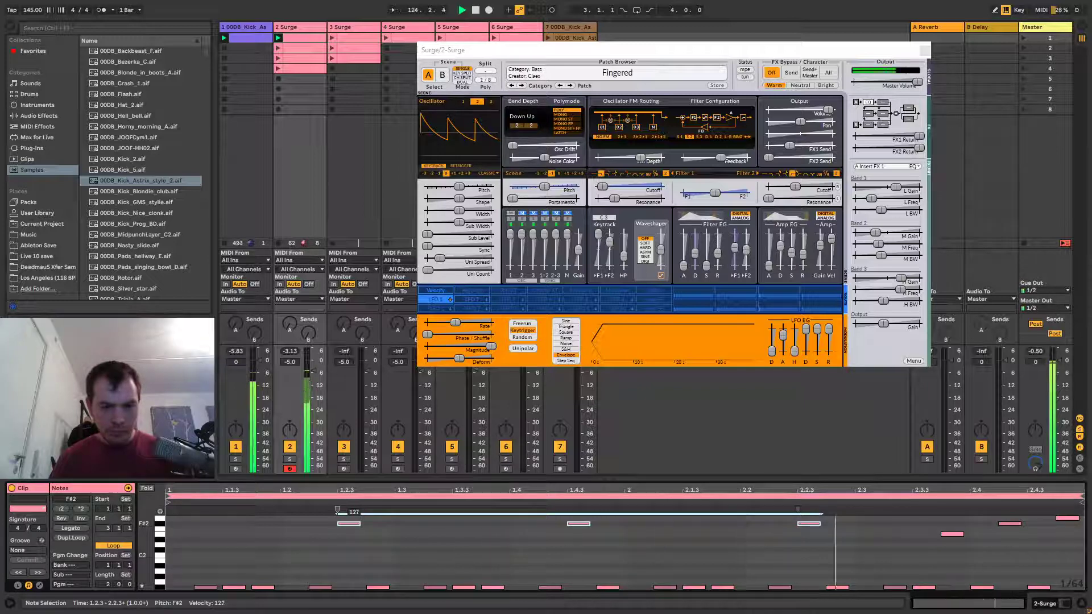
{"action": "left_click", "coordinate": [401, 524]}
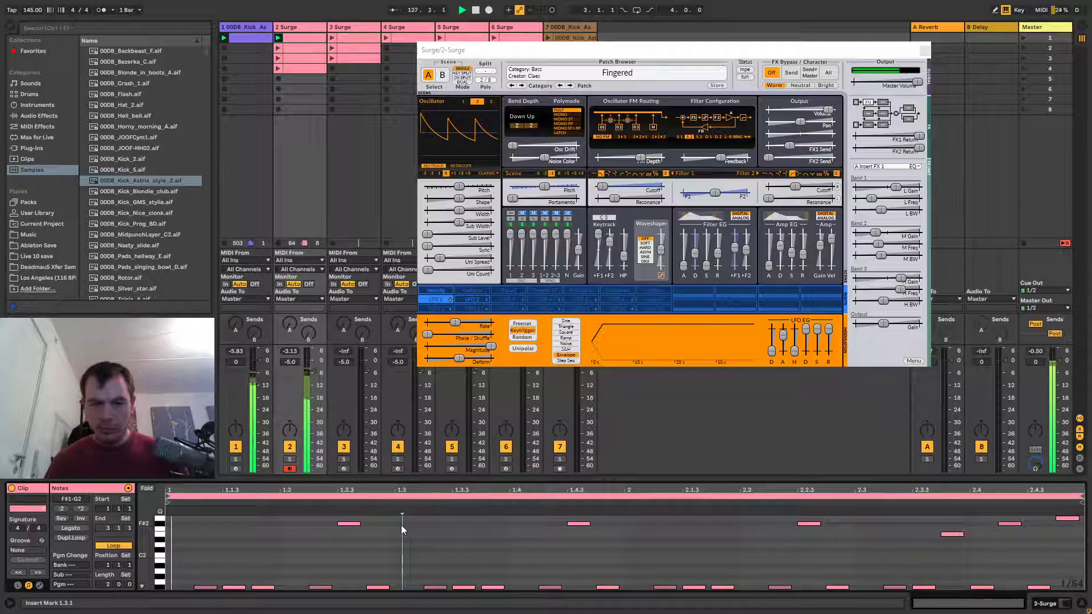
Set the Surge bass track's volume to -4.0 dB, soloing the bass and the kick in turn to compare them.
{"action": "left_click", "coordinate": [291, 459]}
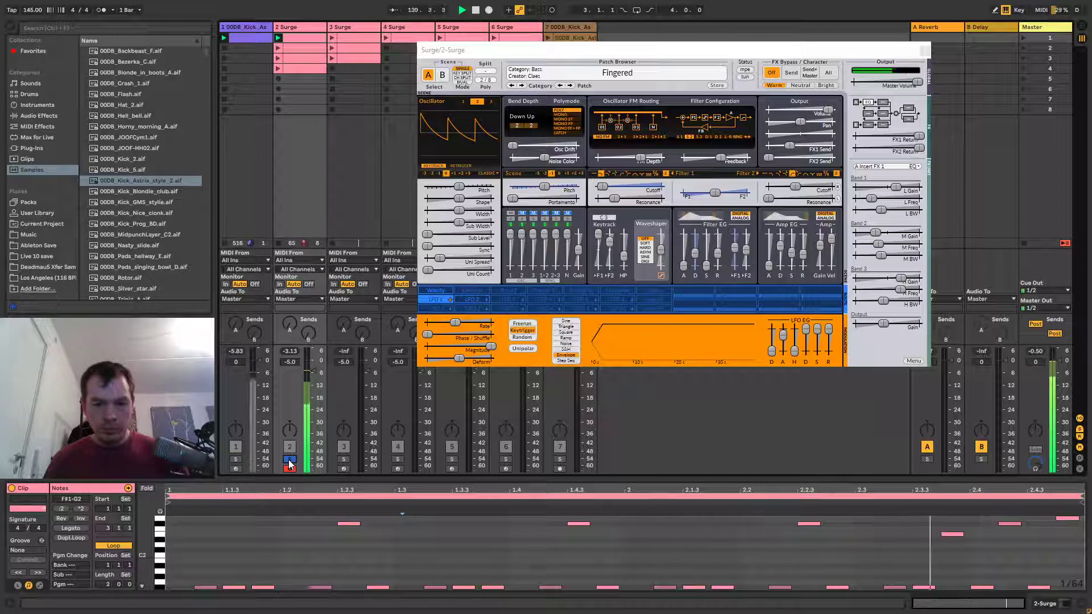
{"action": "left_click", "coordinate": [289, 459]}
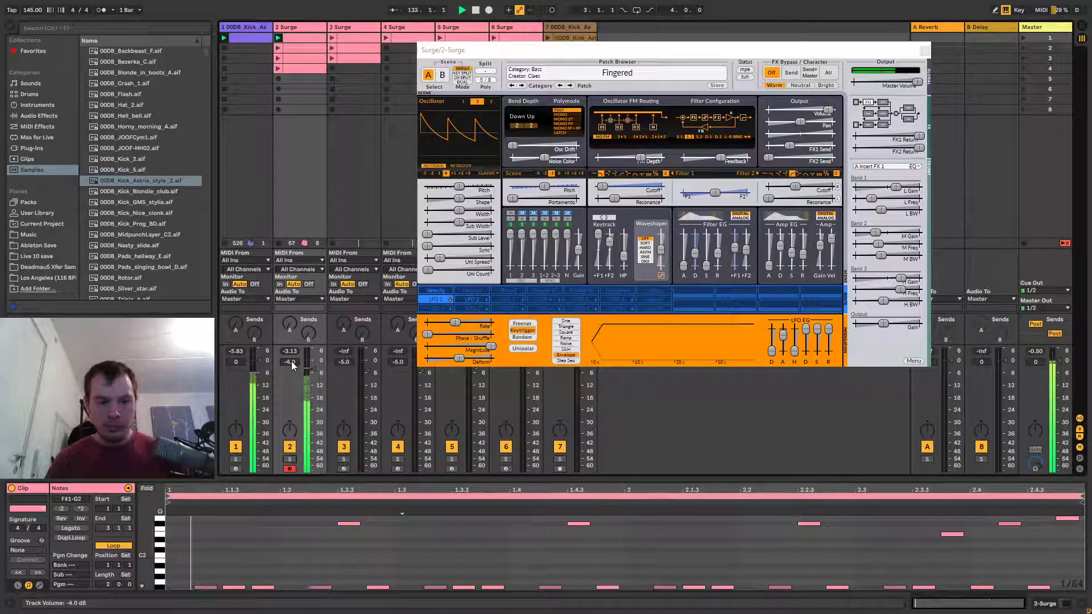
{"action": "left_click", "coordinate": [235, 460]}
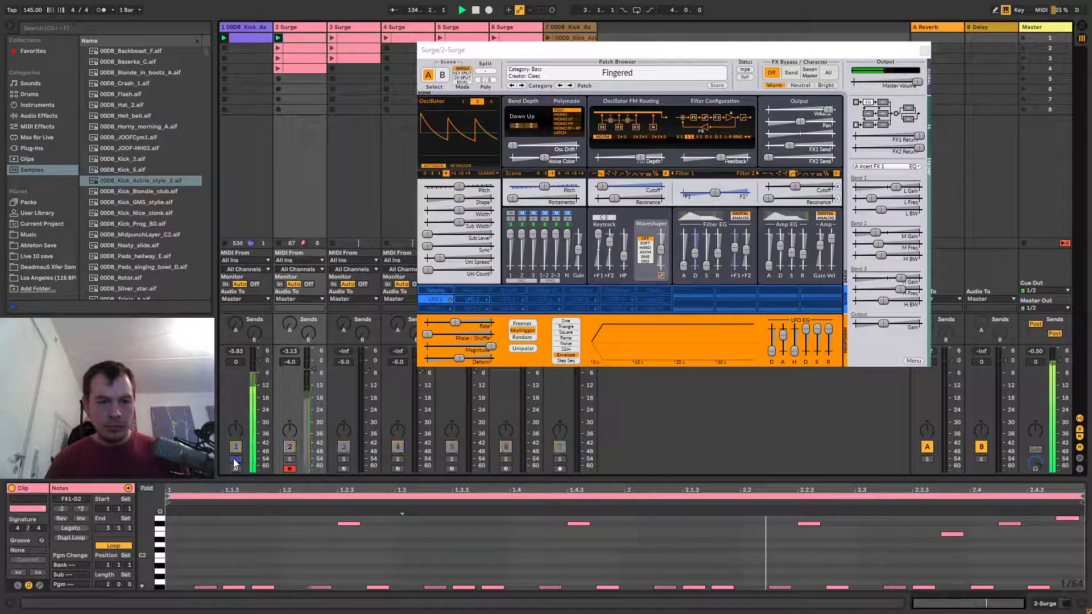
{"action": "left_click", "coordinate": [235, 460]}
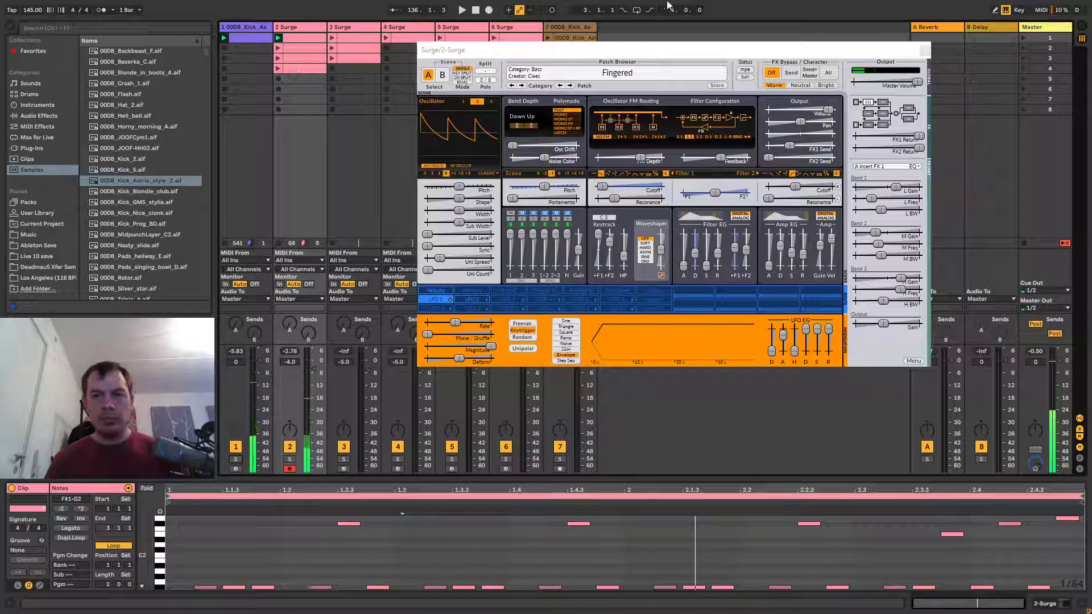
Close the Surge plug-in window and play the first clip of track 3 in solo.
{"action": "left_click", "coordinate": [924, 50]}
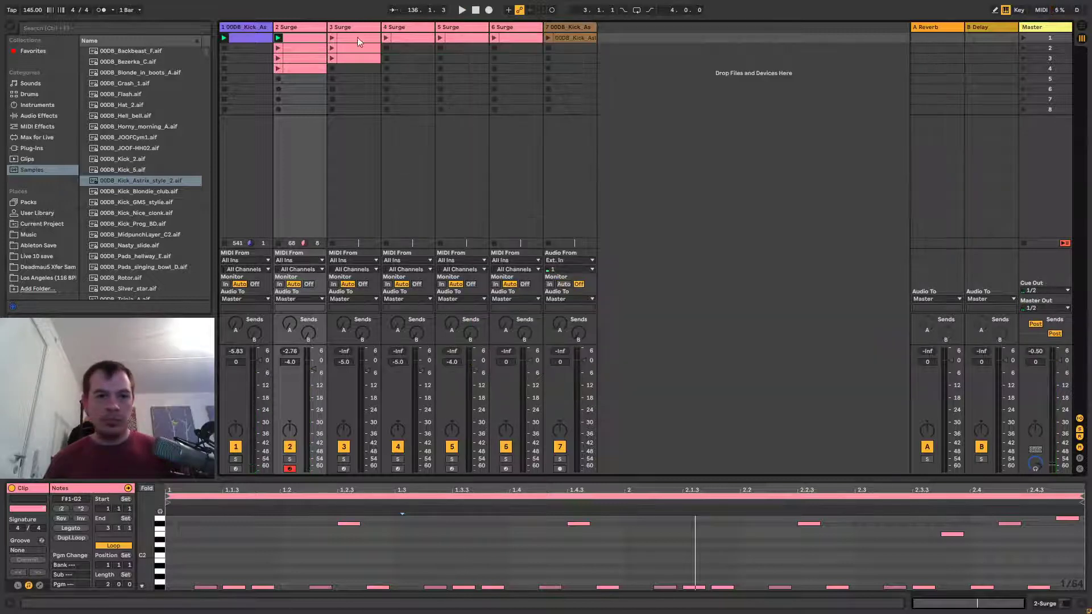
{"action": "left_click", "coordinate": [331, 37]}
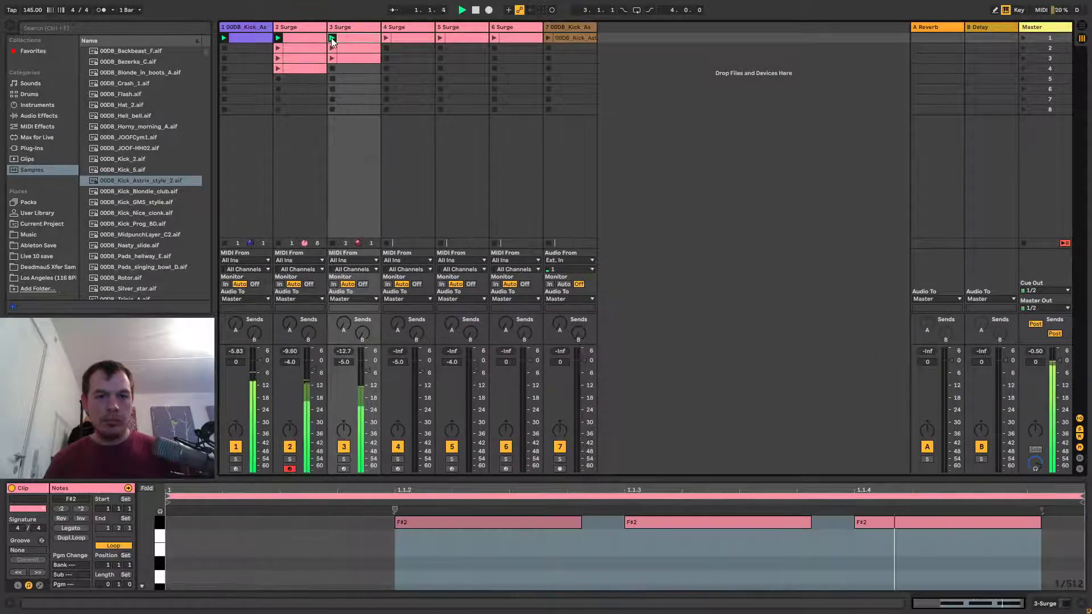
{"action": "left_click", "coordinate": [343, 459]}
Launch track 4's clip, mute track 3, and audition track 4 in solo and together with the kick and bass.
{"action": "left_click", "coordinate": [386, 37]}
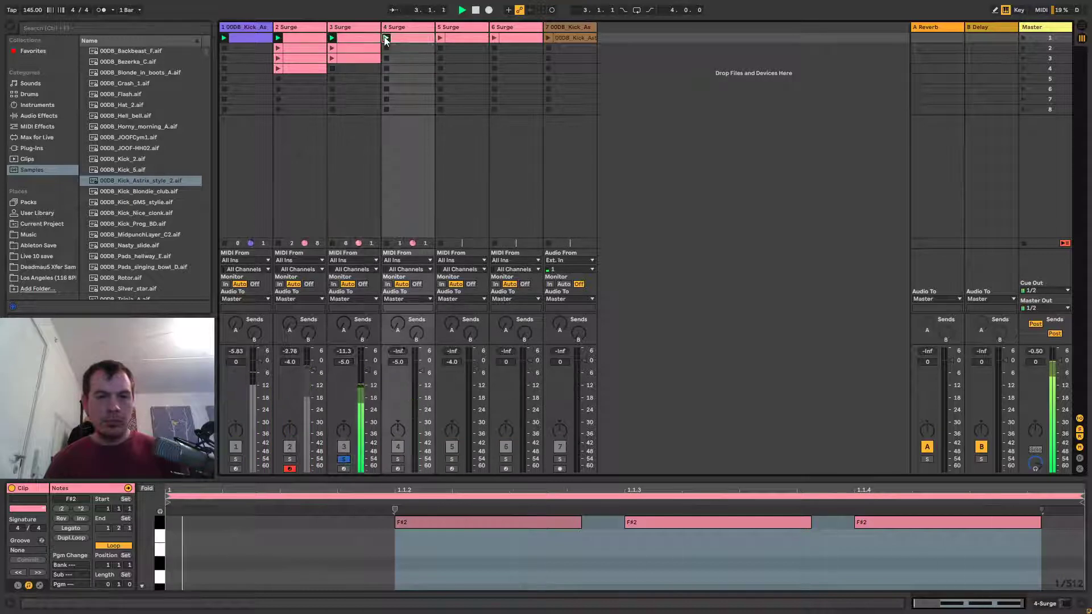
{"action": "left_click", "coordinate": [397, 459]}
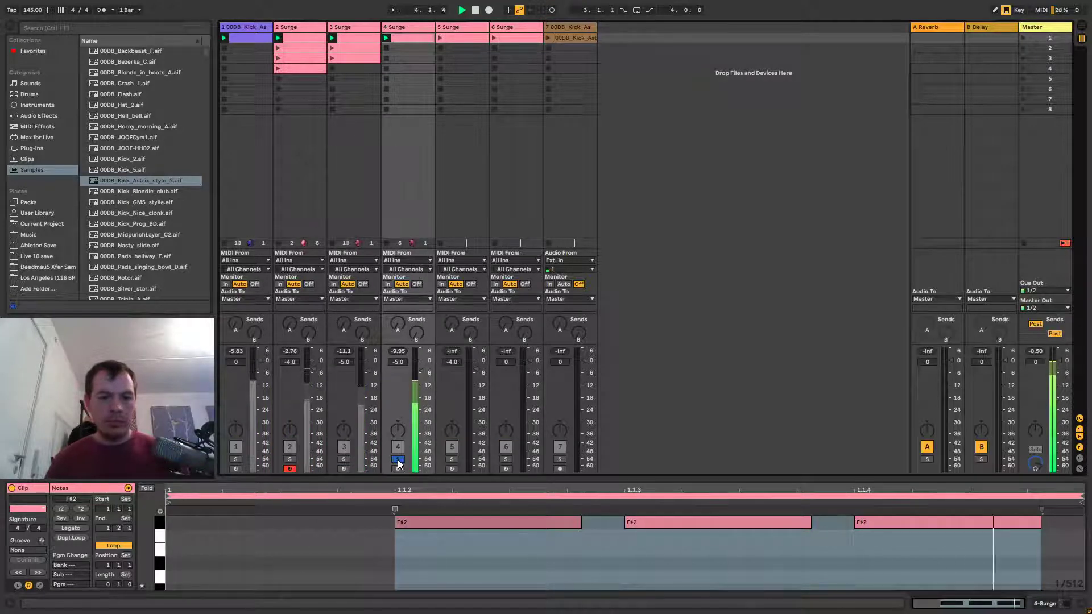
{"action": "left_click", "coordinate": [344, 447]}
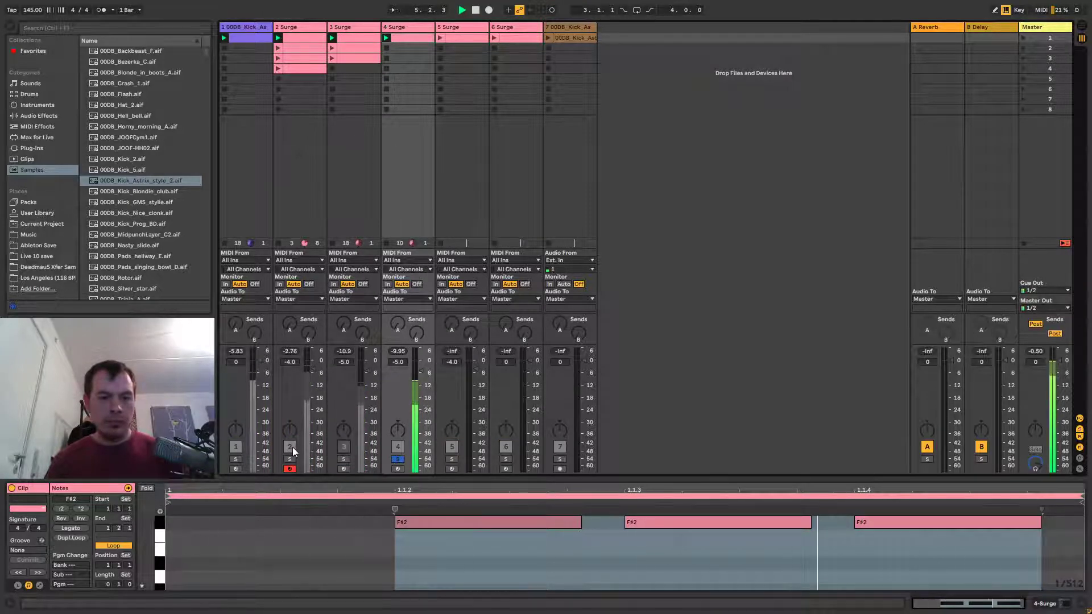
{"action": "left_click", "coordinate": [290, 446]}
{"action": "left_click", "coordinate": [291, 448]}
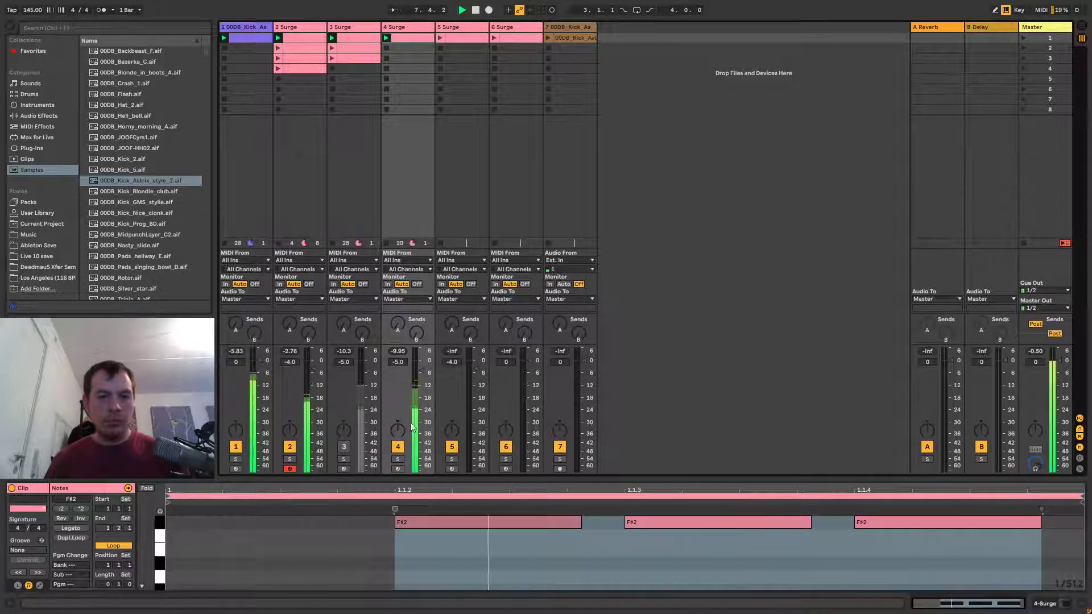
{"action": "left_click", "coordinate": [398, 459]}
Launch track 5's clip, solo that track and mute track 4.
{"action": "left_click", "coordinate": [440, 39]}
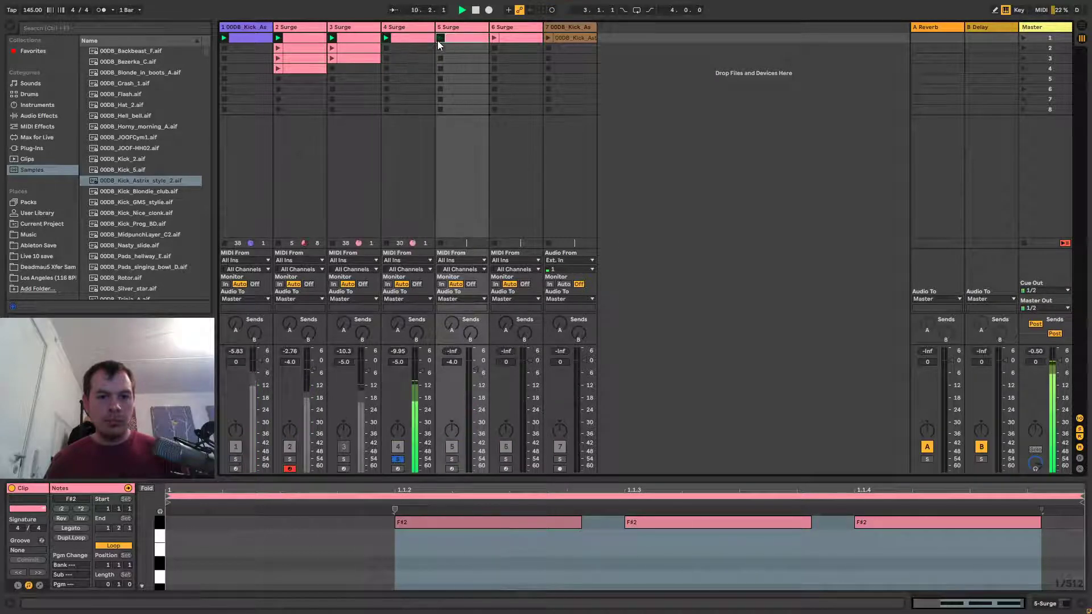
{"action": "left_click", "coordinate": [452, 459]}
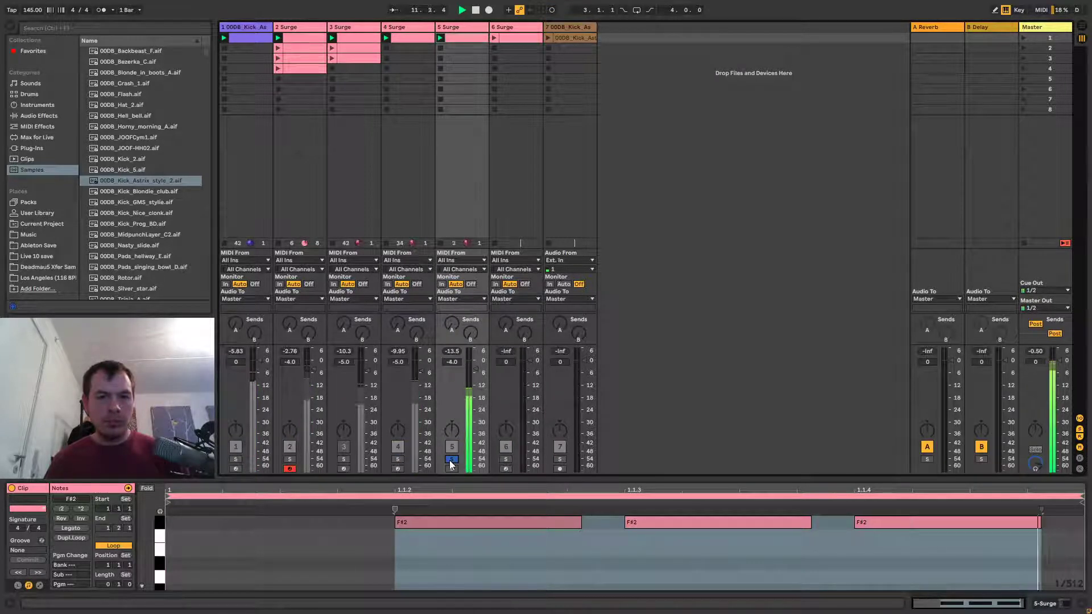
{"action": "left_click", "coordinate": [398, 447]}
Stop the clips on tracks 5 and 4 and launch the clip on track 6.
{"action": "left_click", "coordinate": [440, 79]}
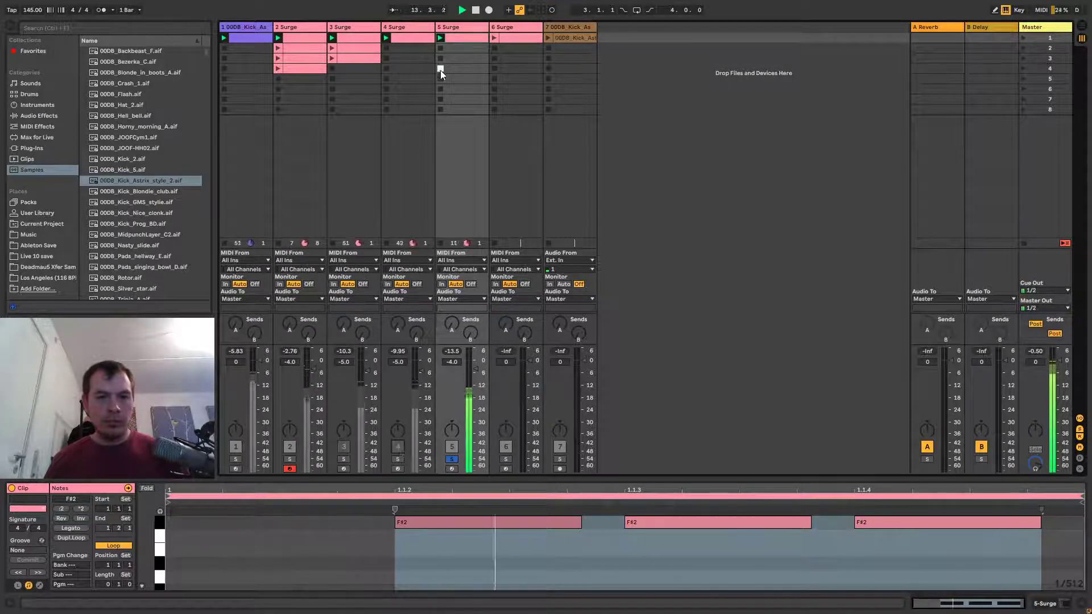
{"action": "left_click", "coordinate": [385, 68]}
{"action": "left_click", "coordinate": [492, 37]}
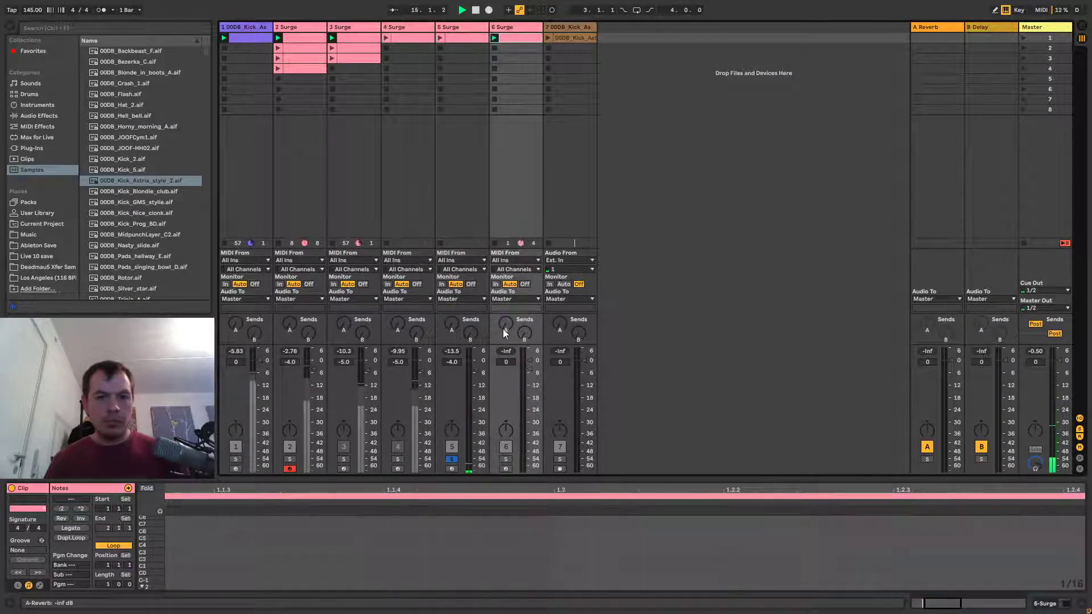
Turn off track 5's solo, and audition track 6's clip on its own with all other clips stopped.
{"action": "left_click", "coordinate": [452, 459]}
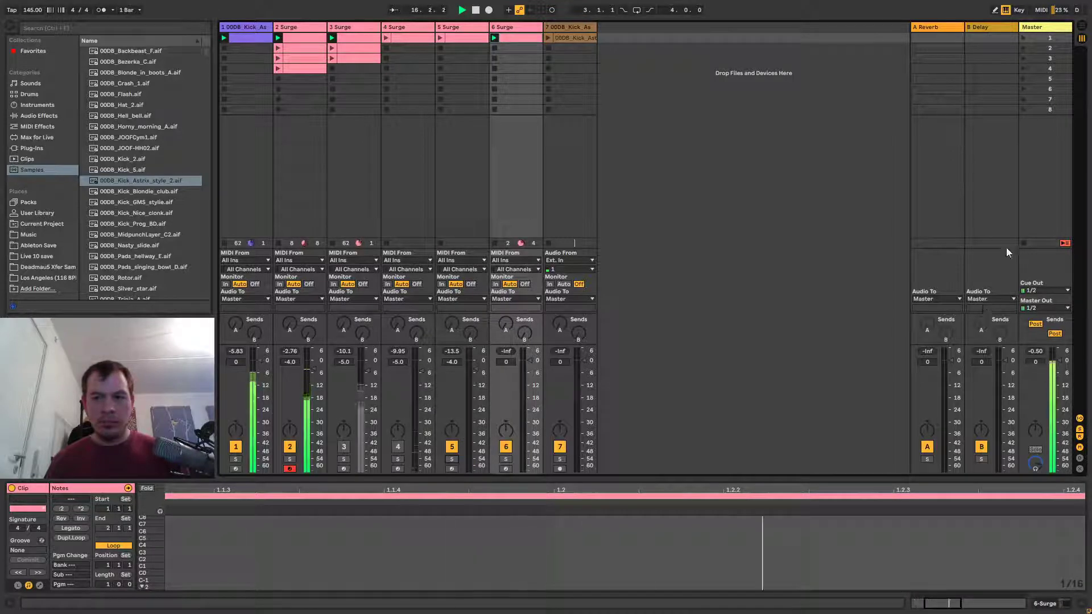
{"action": "left_click", "coordinate": [1024, 243]}
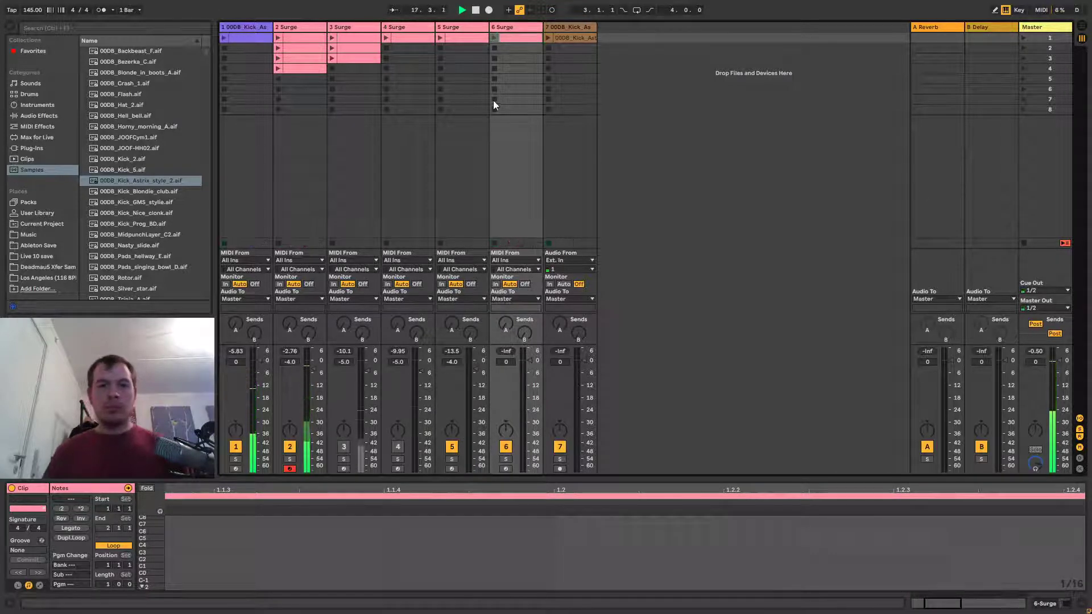
{"action": "left_click", "coordinate": [495, 38]}
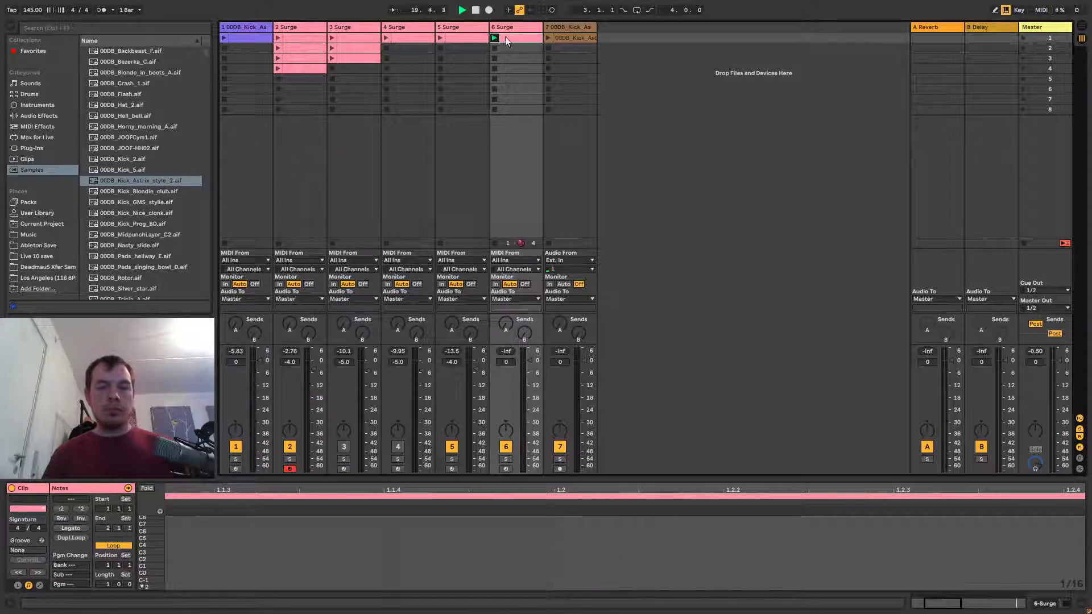
{"action": "left_click", "coordinate": [493, 48]}
Launch track 5's clip and audition it together with the first clip of the unmuted track 3, stopping track 3 at the end.
{"action": "left_click", "coordinate": [440, 38]}
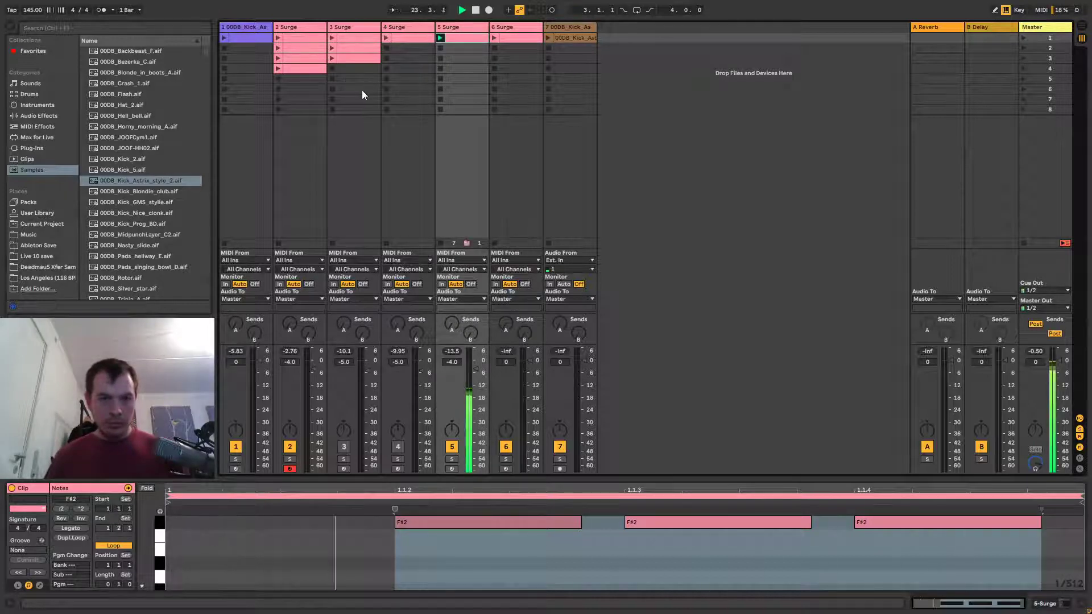
{"action": "left_click", "coordinate": [332, 37]}
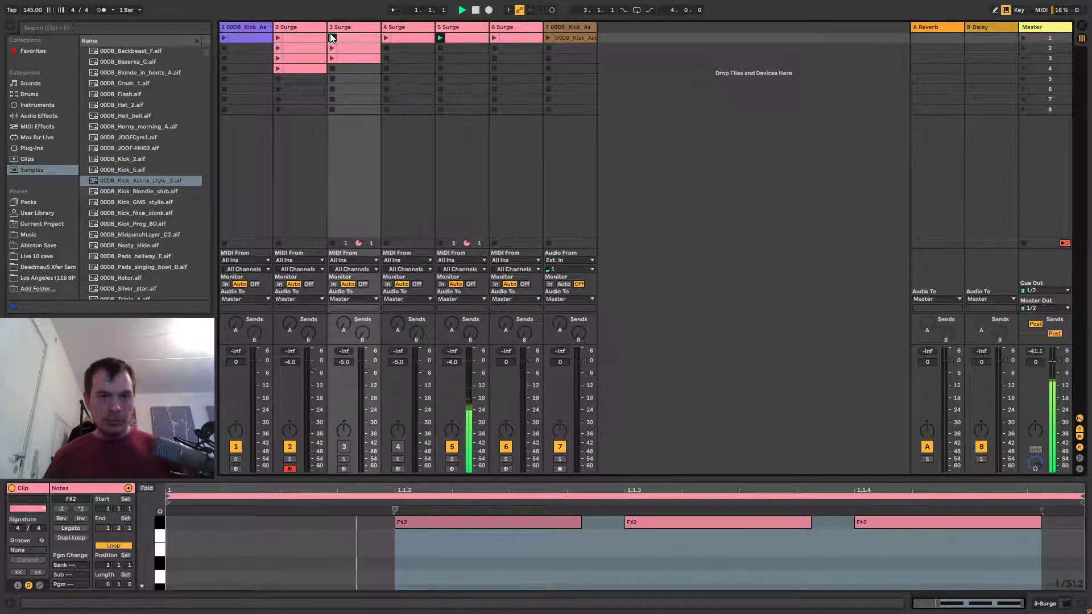
{"action": "left_click", "coordinate": [344, 447]}
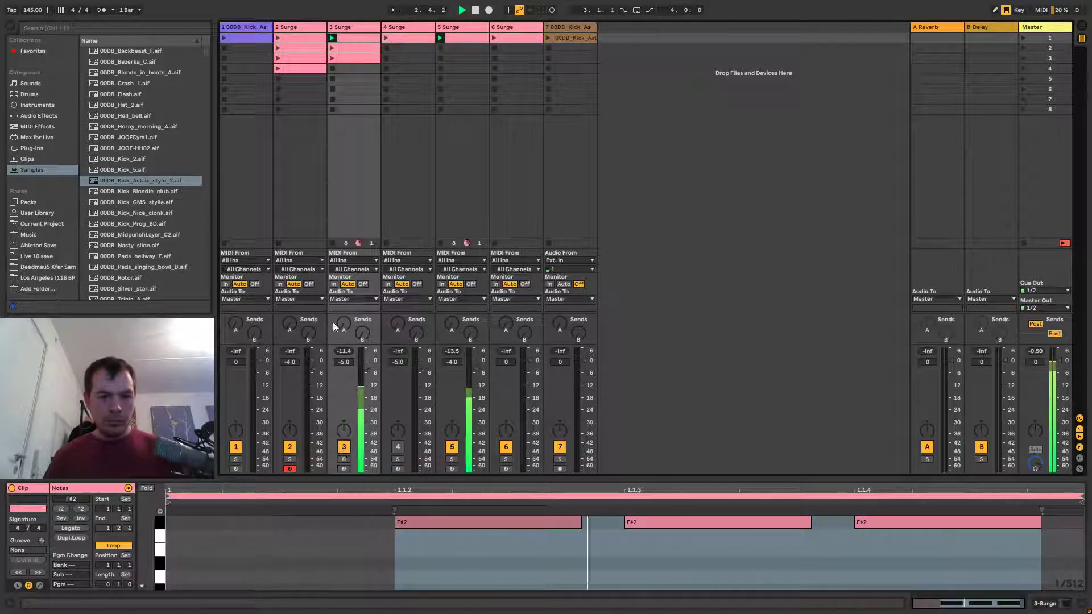
{"action": "left_click", "coordinate": [333, 243]}
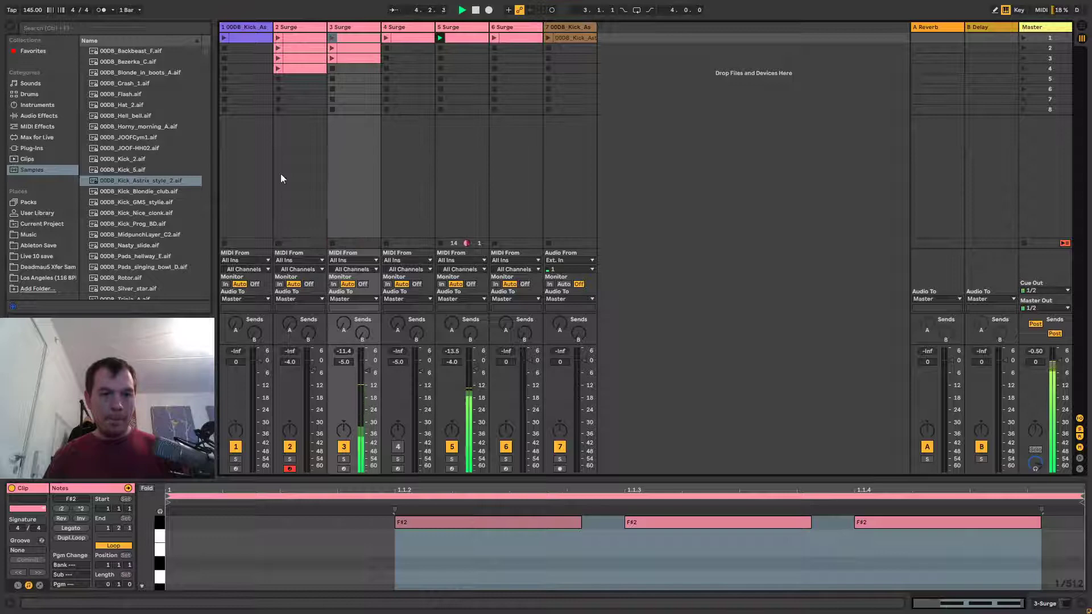
Add track 2's first bass clip and track 1's kick clip to the playback, and display track 2's Surge device.
{"action": "left_click", "coordinate": [278, 37]}
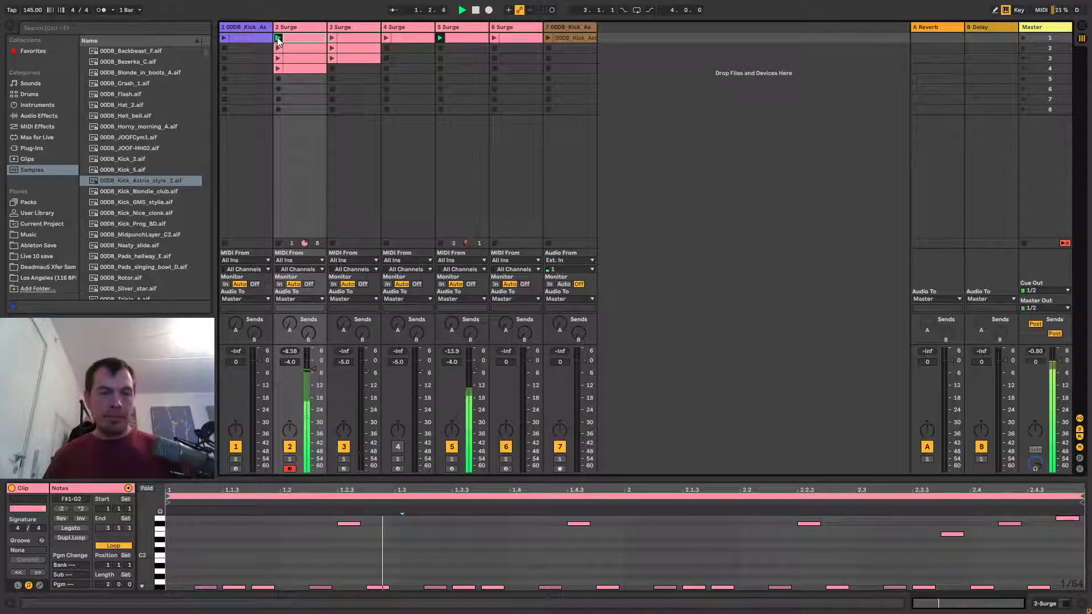
{"action": "left_click", "coordinate": [224, 38]}
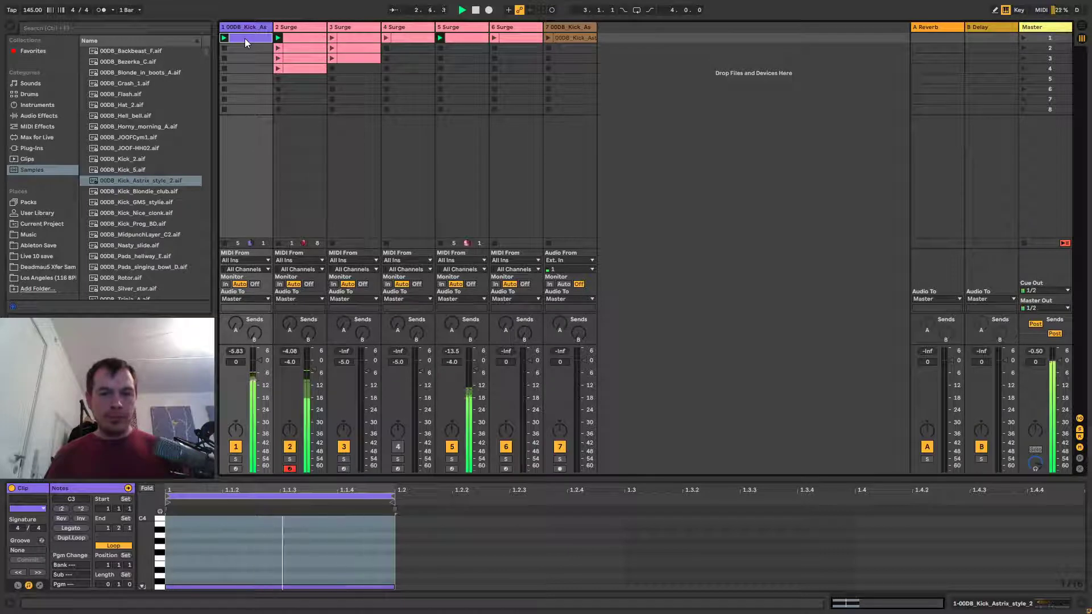
{"action": "left_click", "coordinate": [299, 27]}
{"action": "left_click", "coordinate": [299, 25]}
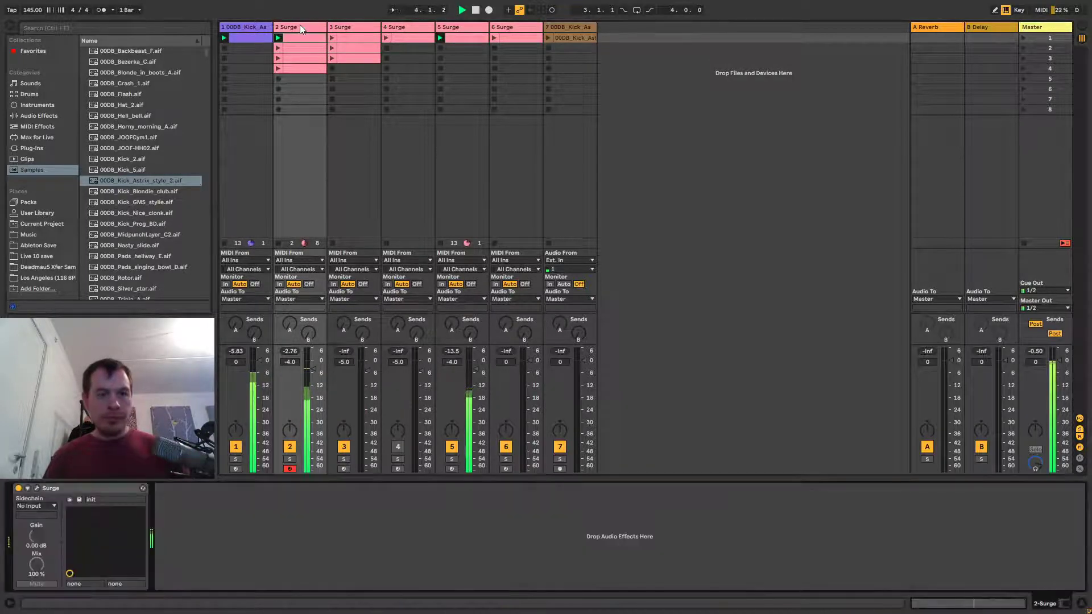
Save the Live Set as "Psytrance Basguitar" in the Live 10 save folder.
{"action": "key", "text": "ctrl+shift+s"}
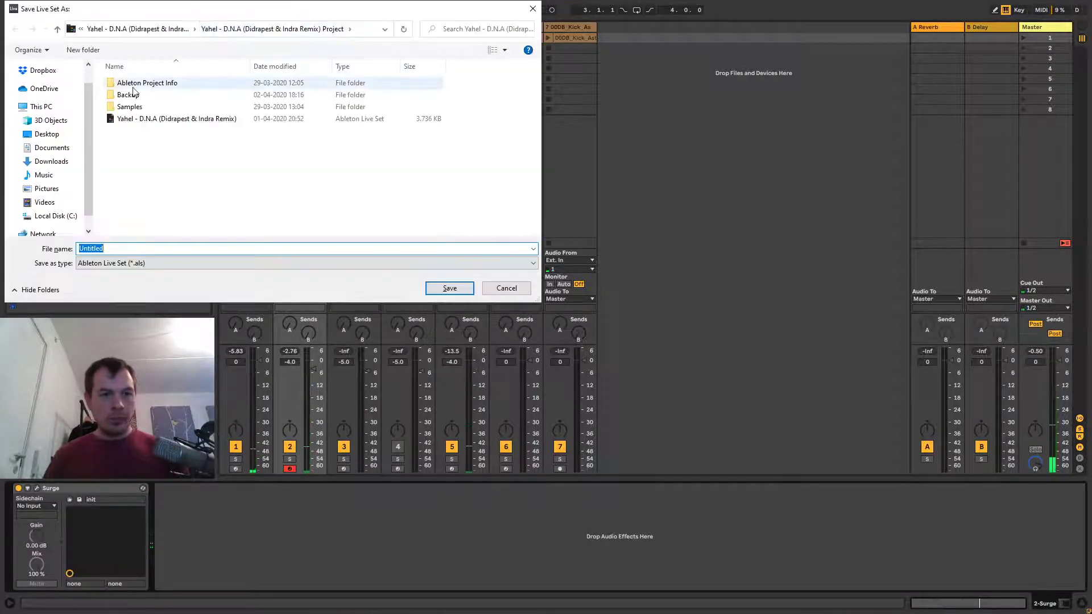
{"action": "left_click", "coordinate": [124, 29]}
{"action": "left_click", "coordinate": [124, 31]}
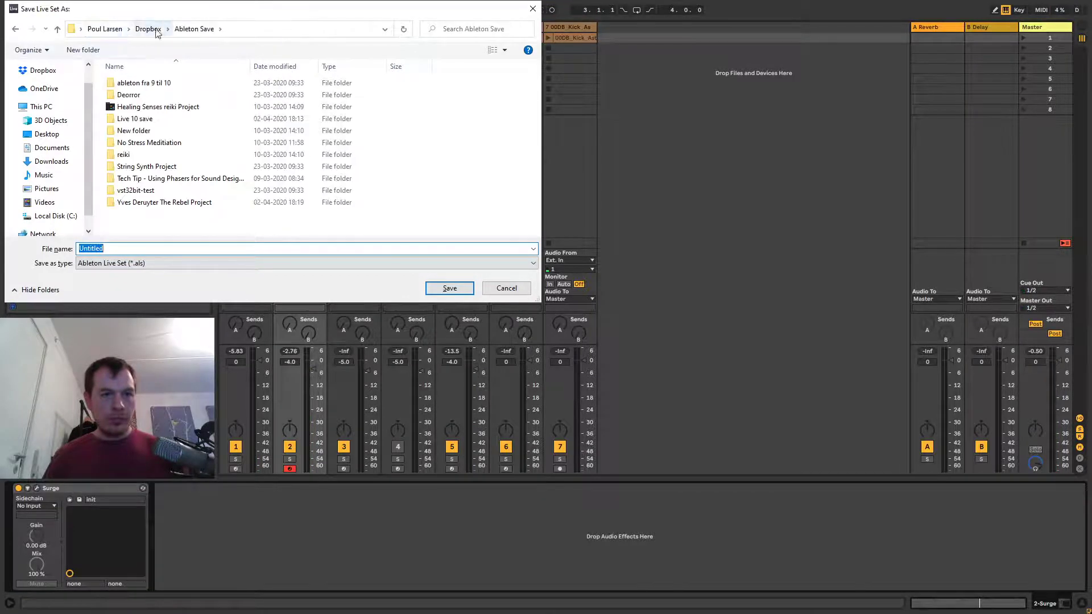
{"action": "double_click", "coordinate": [121, 107]}
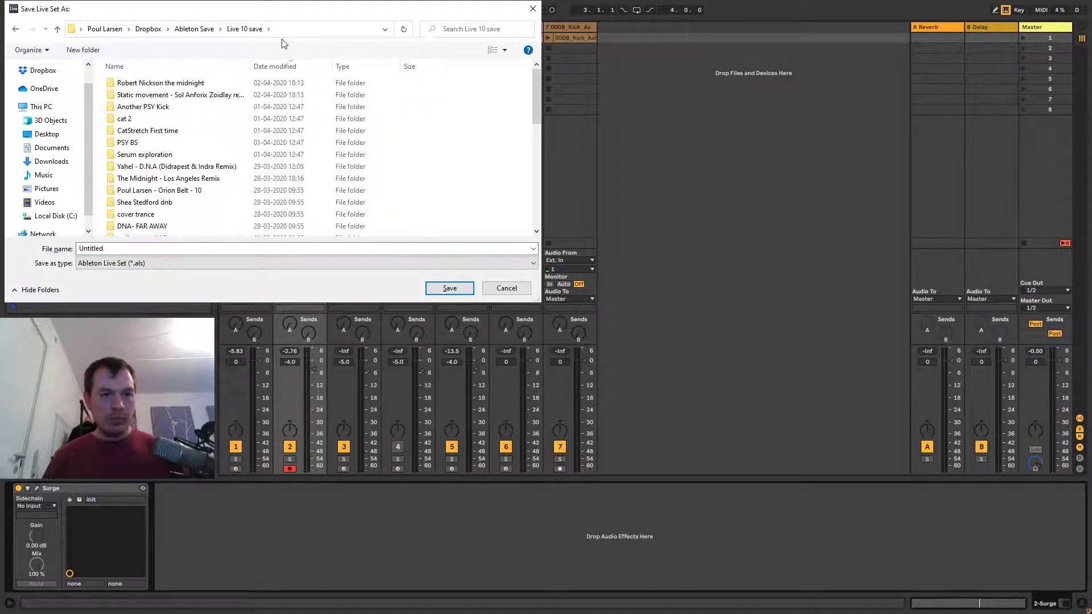
{"action": "left_click", "coordinate": [183, 245]}
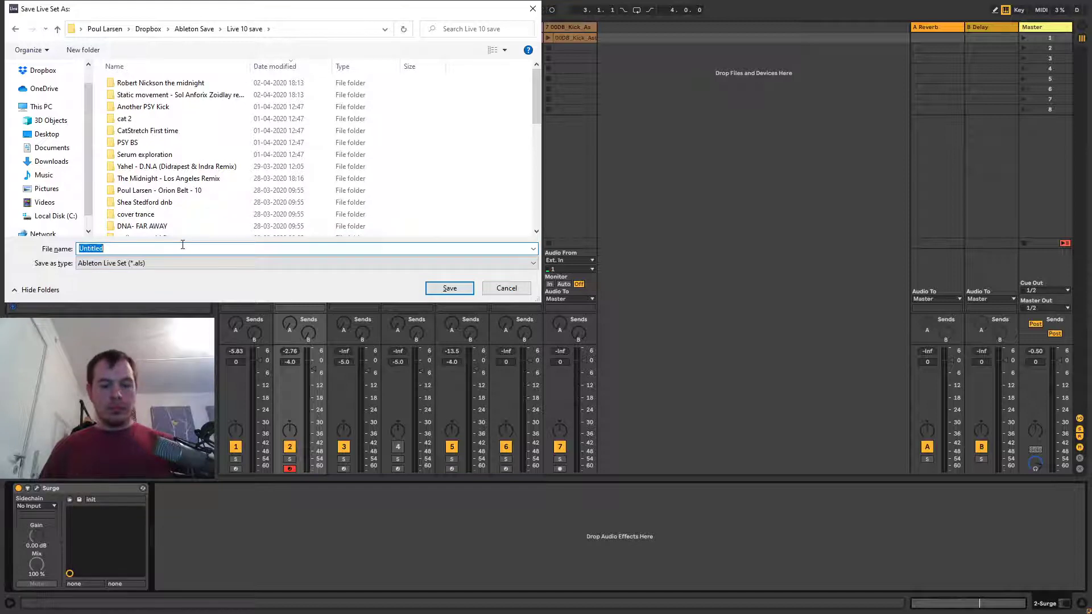
{"action": "type", "text": "Psytrance"}
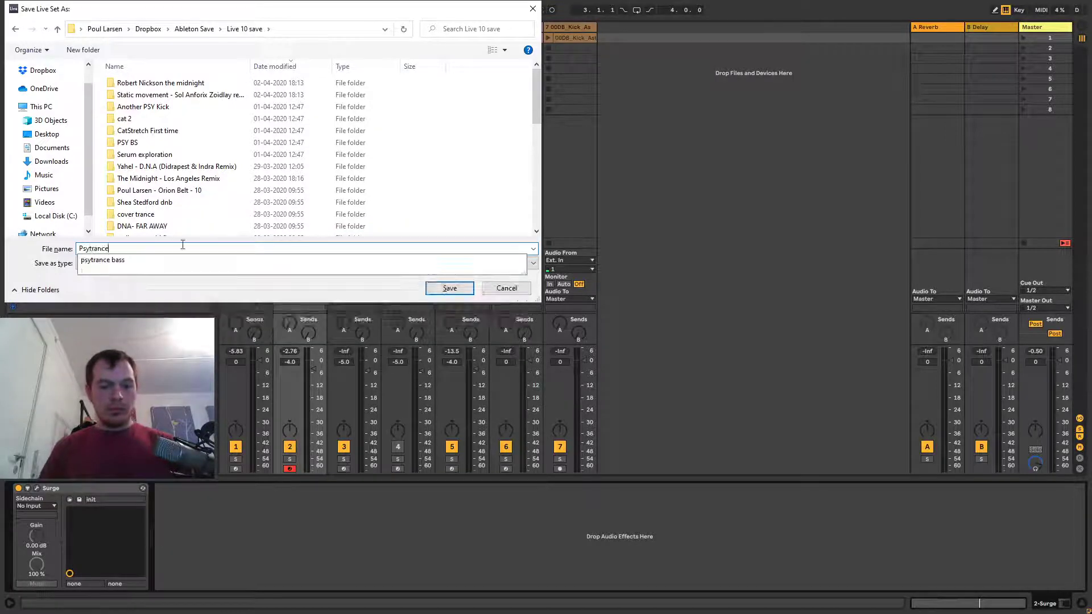
{"action": "type", "text": " Basguitar"}
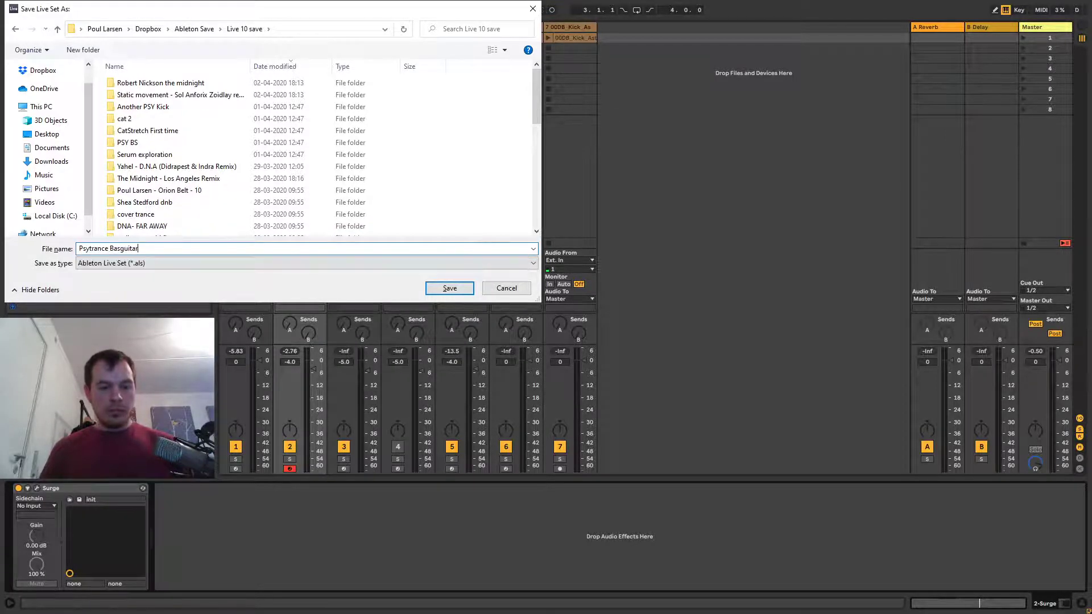
{"action": "key", "text": "Return"}
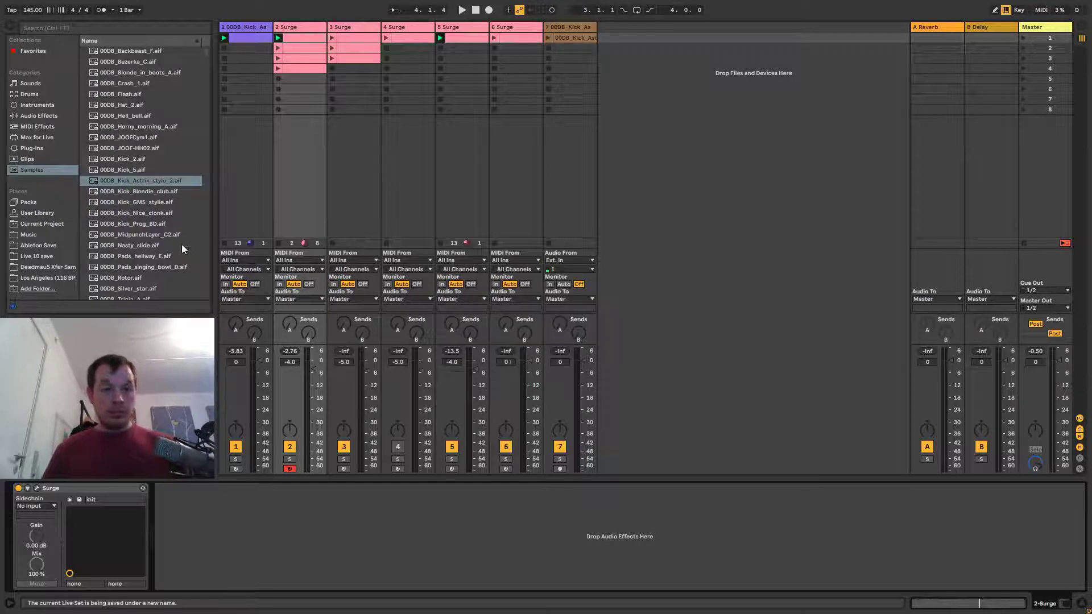
Play back the kick with the Surge clips on tracks 2 and 5, and stop playback.
{"action": "key", "text": "space"}
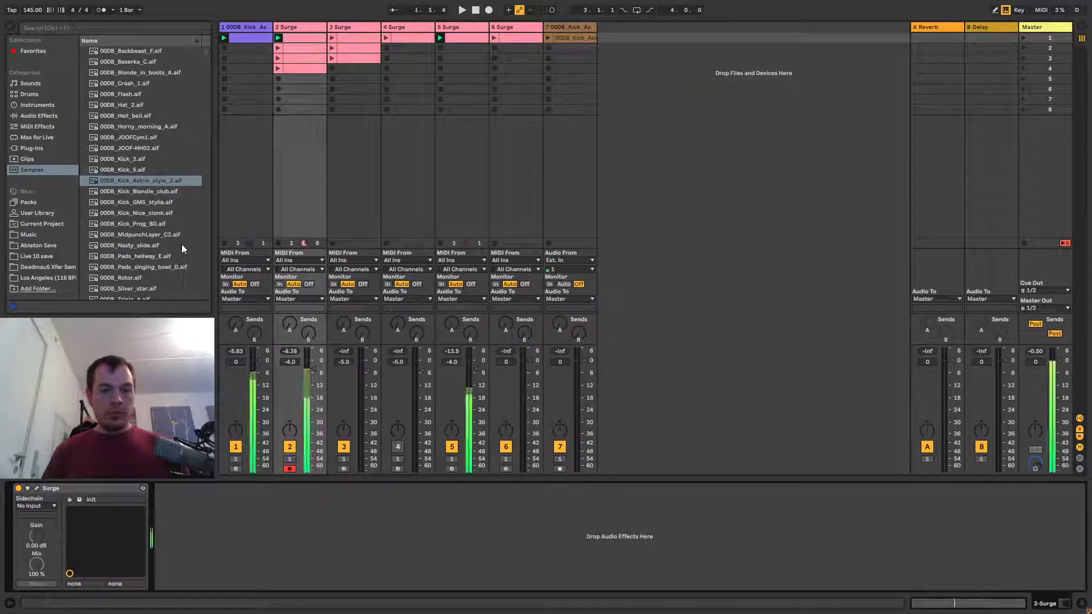
{"action": "key", "text": "space"}
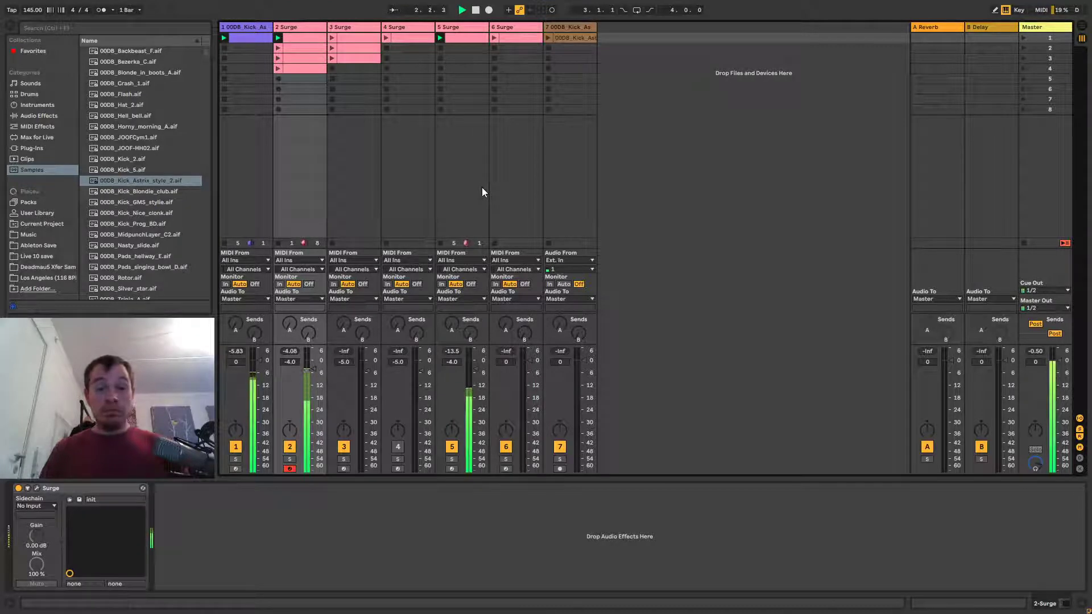
{"action": "key", "text": "space"}
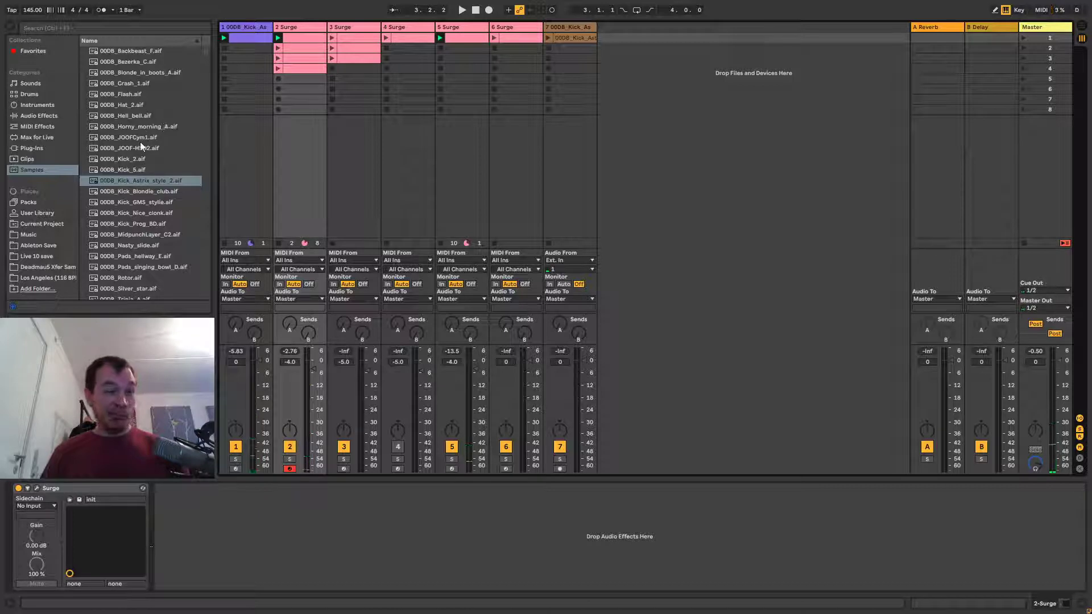
Preview the Blondie club, Astrix style 2 and Kick_5 samples, and search the samples for "gms" to preview the GMS kick.
{"action": "left_click", "coordinate": [133, 193]}
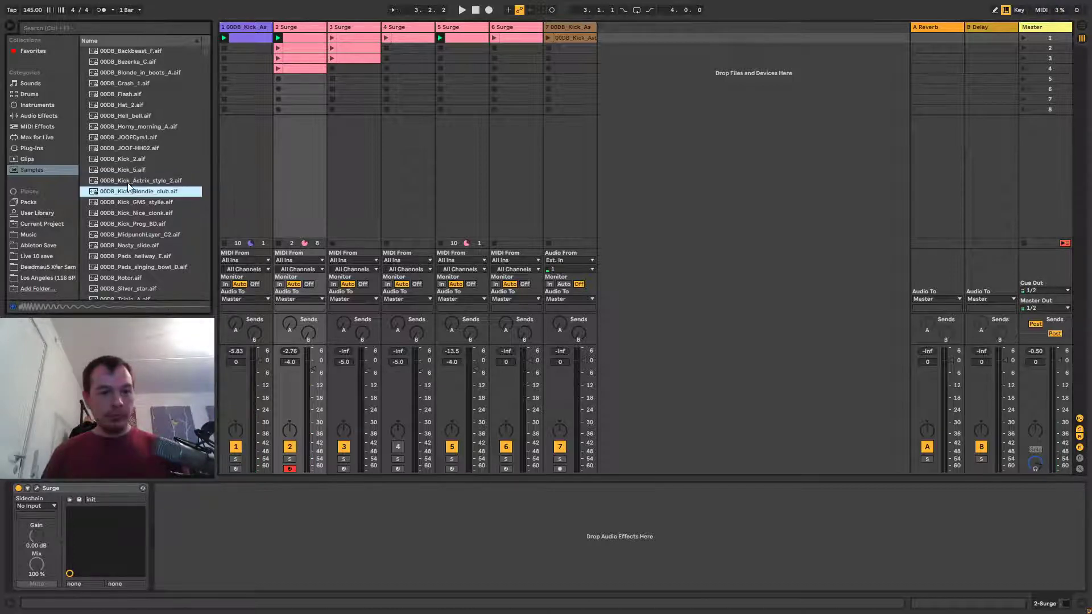
{"action": "left_click", "coordinate": [126, 180]}
{"action": "left_click", "coordinate": [124, 172]}
{"action": "left_click", "coordinate": [110, 29]}
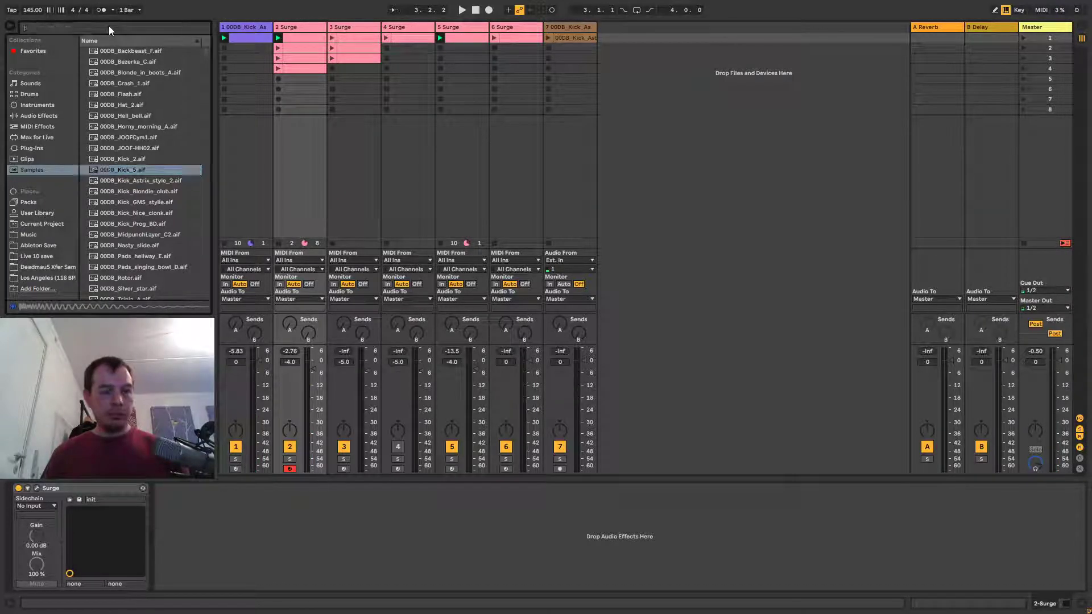
{"action": "type", "text": "gms"}
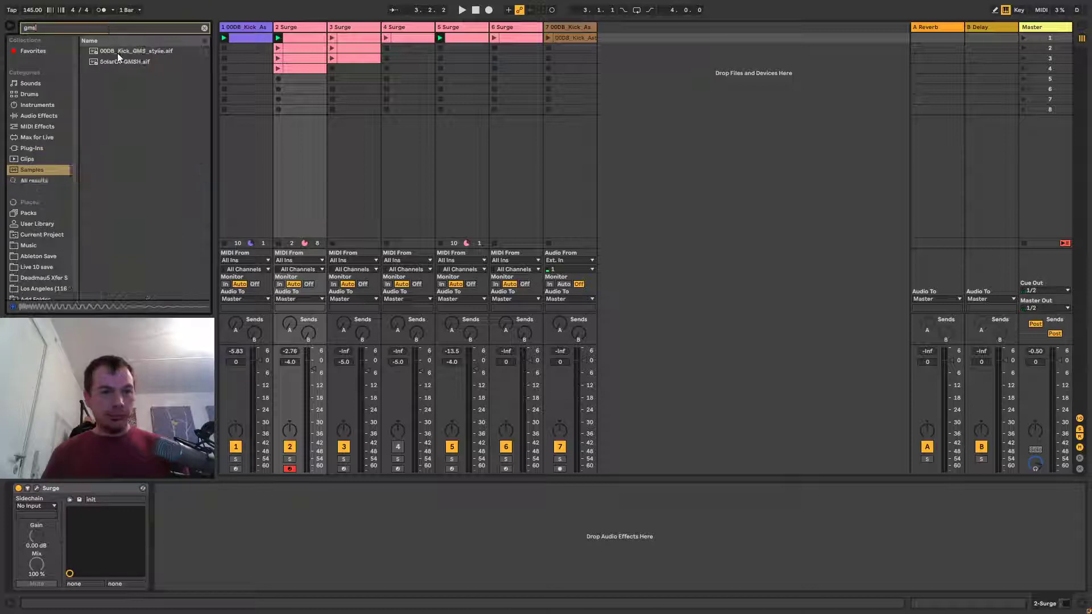
{"action": "left_click", "coordinate": [117, 51]}
Duplicate the kick track and replace the copy's sample with 00DB_Kick_GMS_stylie.aif, clearing the sample search when done.
{"action": "left_click", "coordinate": [257, 26]}
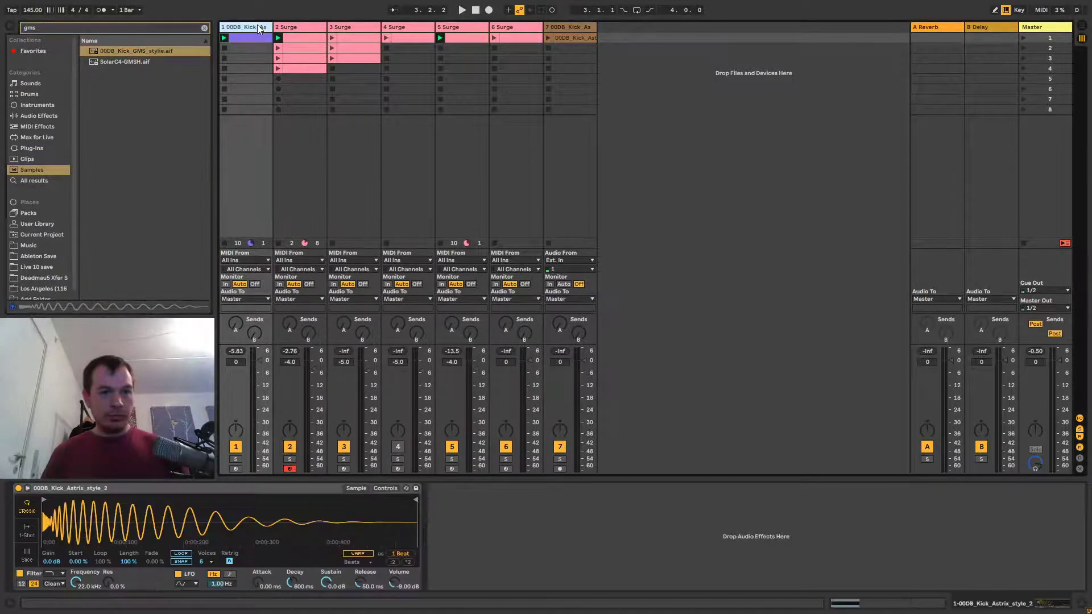
{"action": "key", "text": "ctrl+d"}
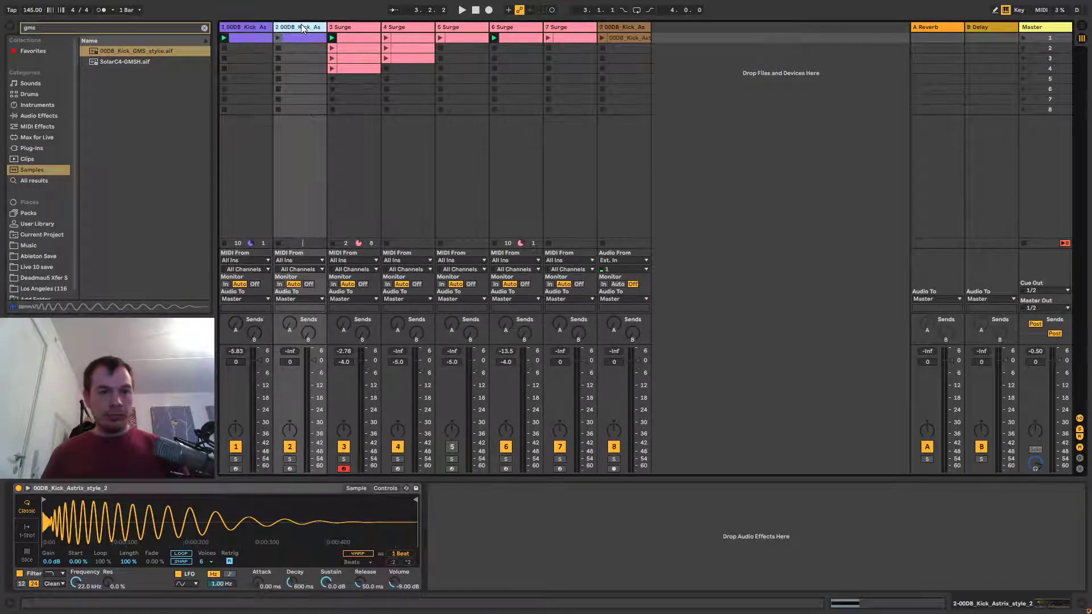
{"action": "left_click", "coordinate": [115, 52]}
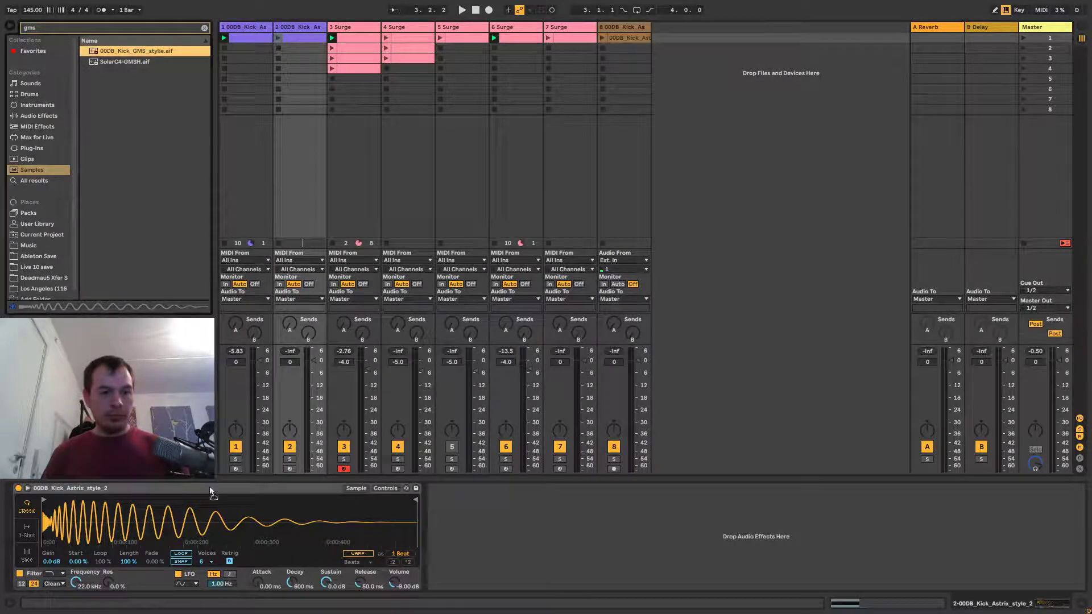
{"action": "left_click_drag", "start_coordinate": [216, 517], "coordinate": [216, 517]}
{"action": "left_click", "coordinate": [132, 61]}
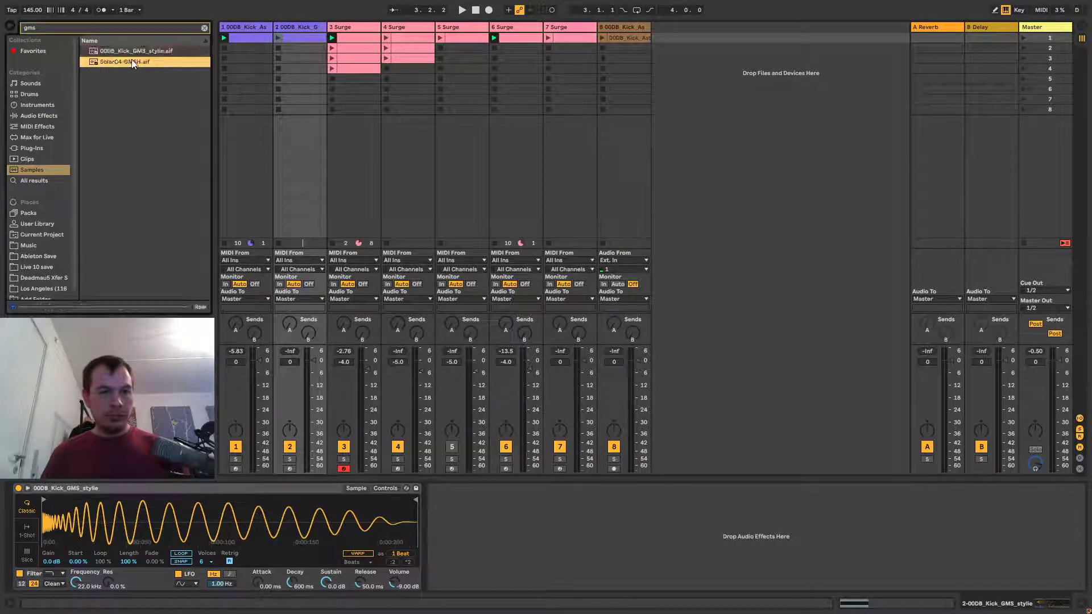
{"action": "left_click", "coordinate": [202, 27]}
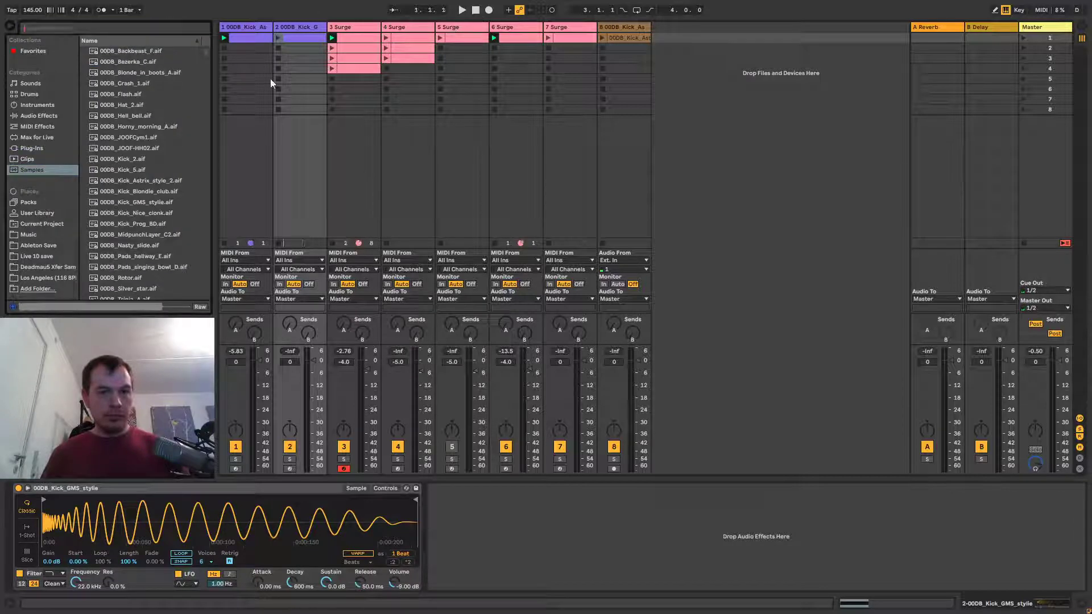
Audition the GMS kick on track 2 with the bass in place of track 1's kick, and switch back to track 1's clip.
{"action": "left_click", "coordinate": [230, 53]}
{"action": "left_click", "coordinate": [224, 49]}
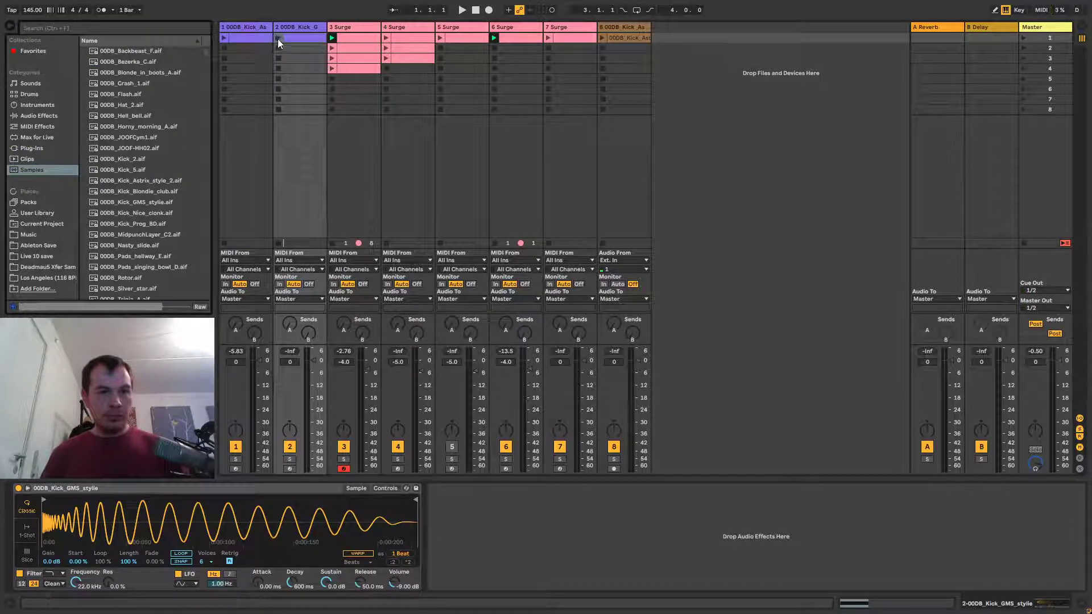
{"action": "left_click", "coordinate": [278, 38]}
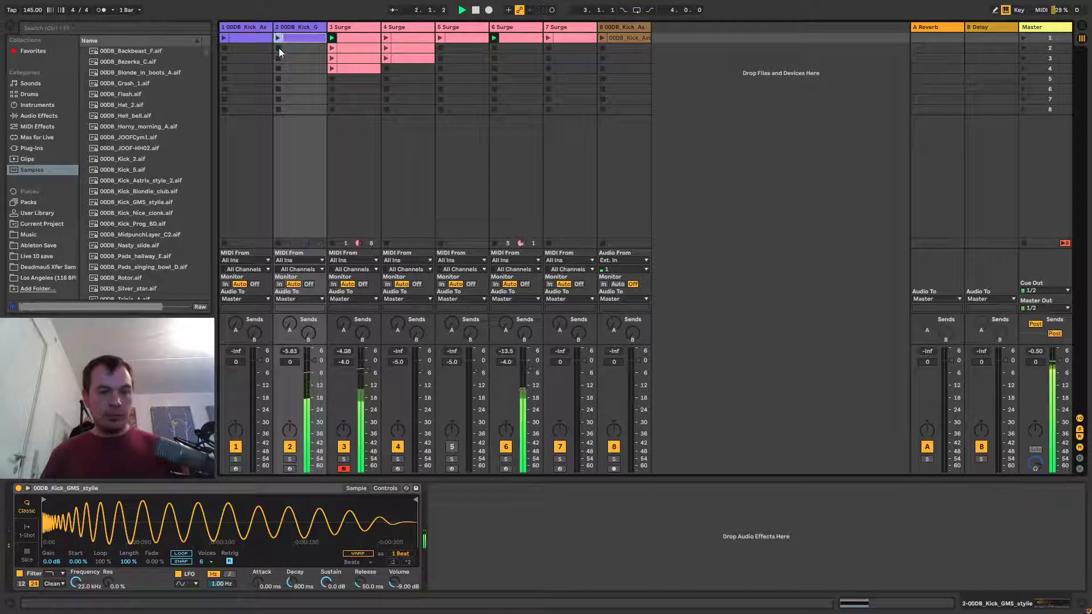
{"action": "left_click", "coordinate": [279, 48]}
{"action": "left_click", "coordinate": [224, 38]}
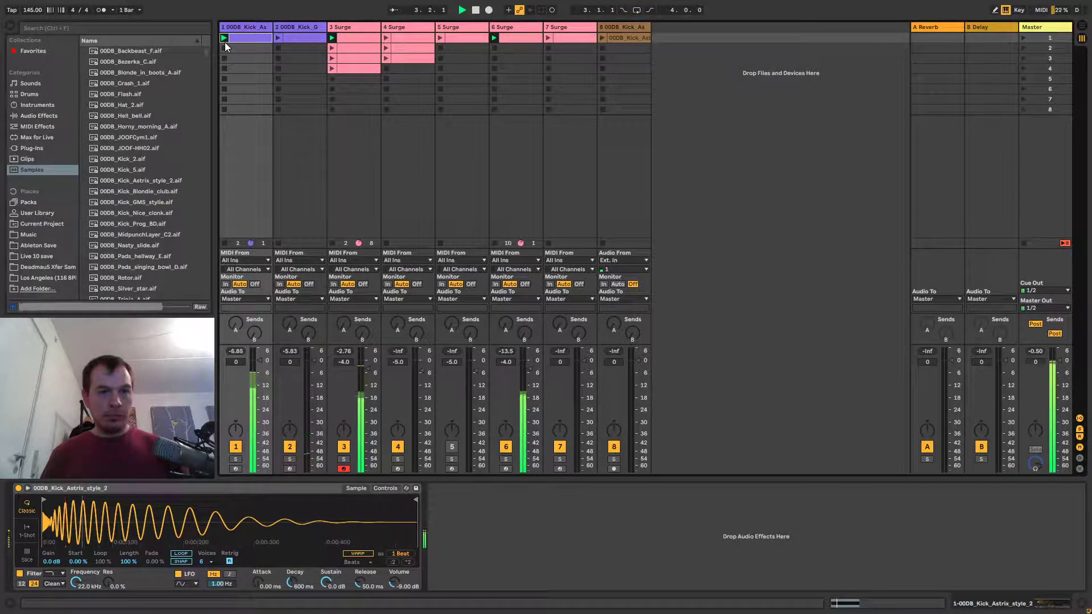
Launch track 2's kick clip alongside track 1's, and compare the two kicks by soloing track 1 and track 2 in turn.
{"action": "left_click", "coordinate": [235, 460]}
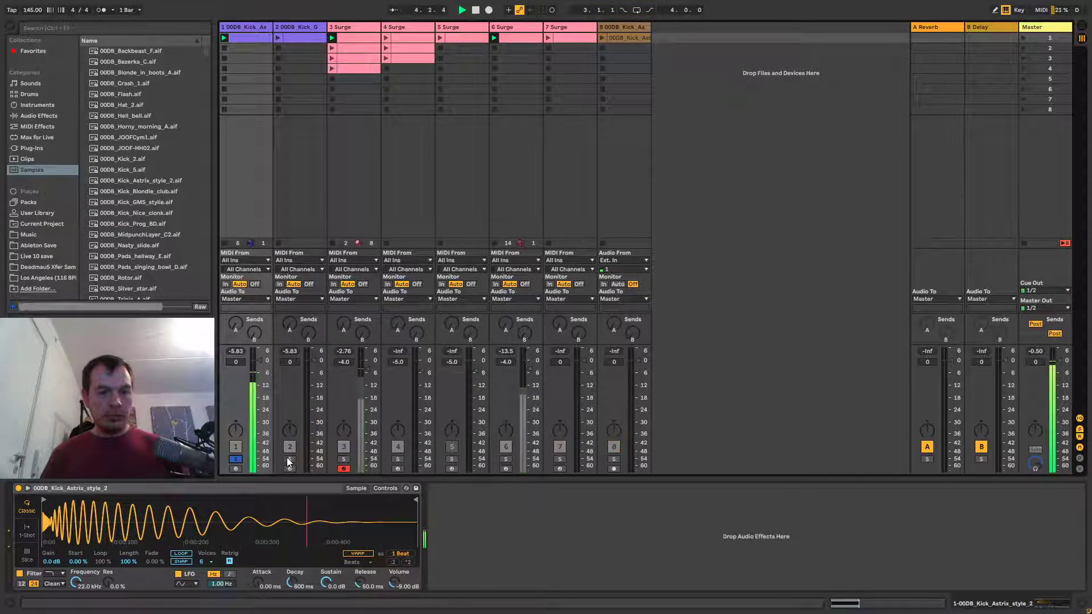
{"action": "left_click", "coordinate": [277, 38]}
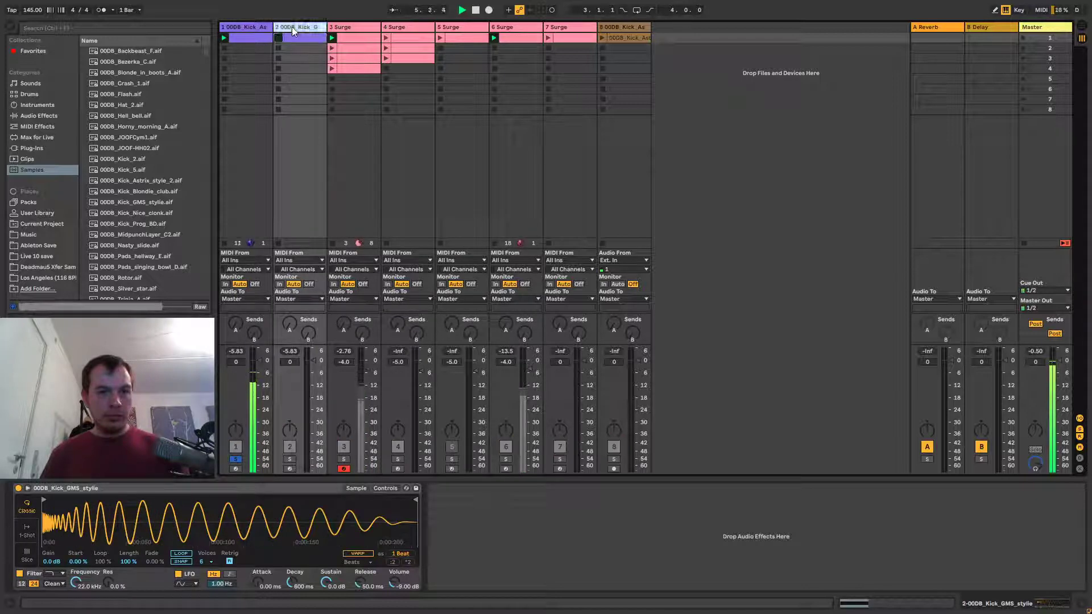
{"action": "left_click", "coordinate": [253, 26]}
{"action": "left_click", "coordinate": [292, 28]}
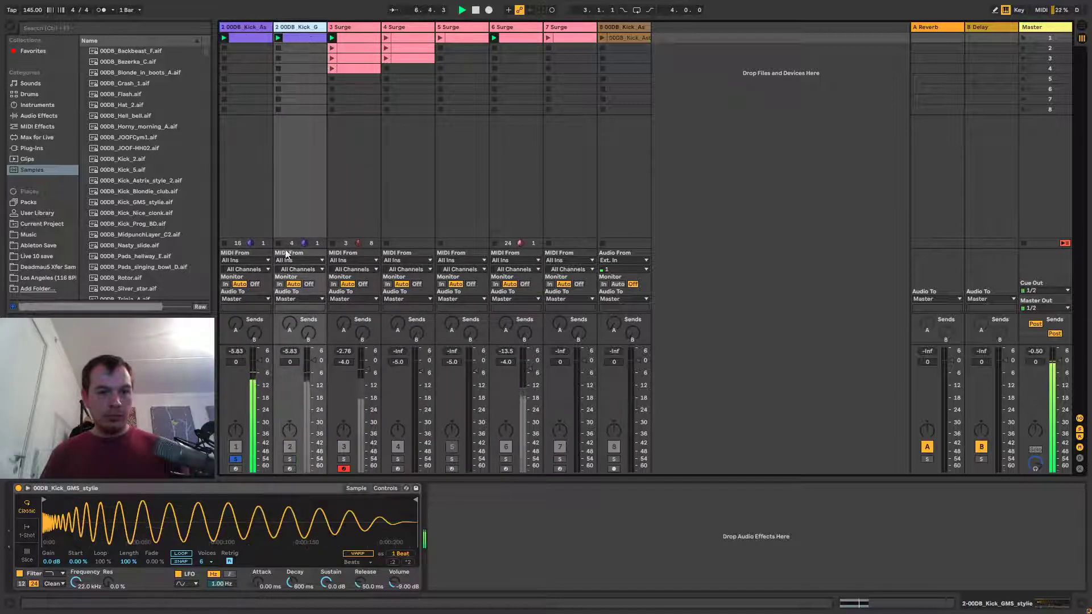
{"action": "left_click", "coordinate": [288, 459]}
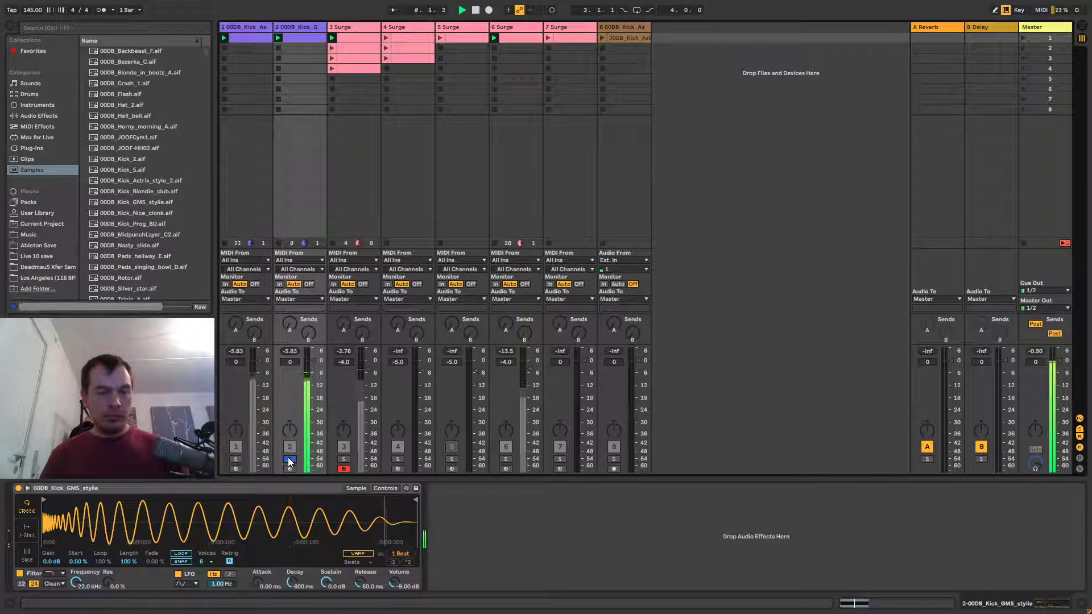
Unsolo track 2 and stop track 1's clip to hear the GMS kick with the bass tracks.
{"action": "left_click", "coordinate": [290, 459]}
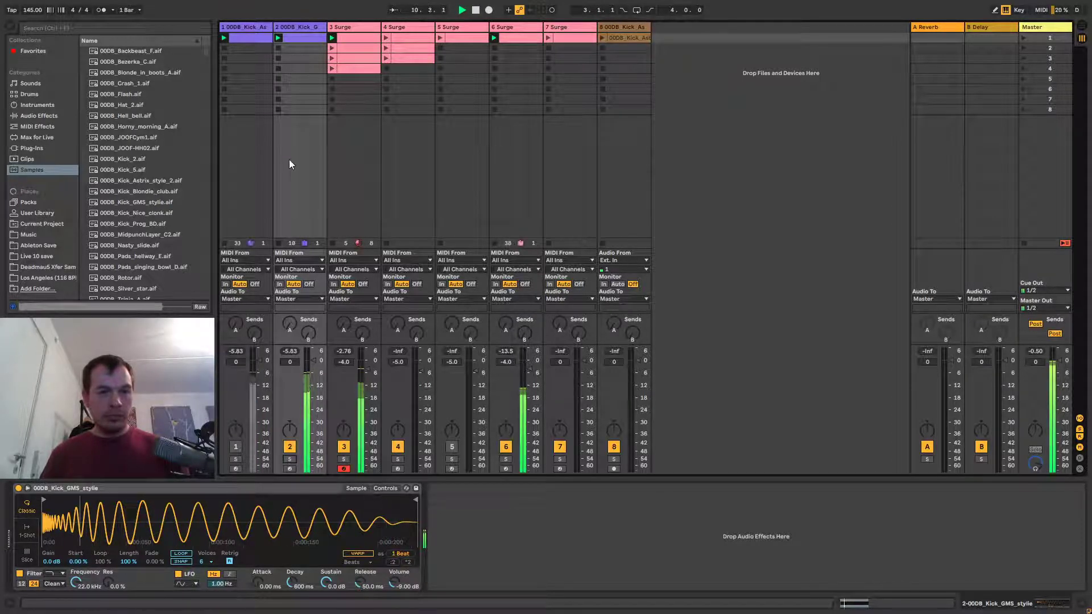
{"action": "left_click", "coordinate": [224, 68]}
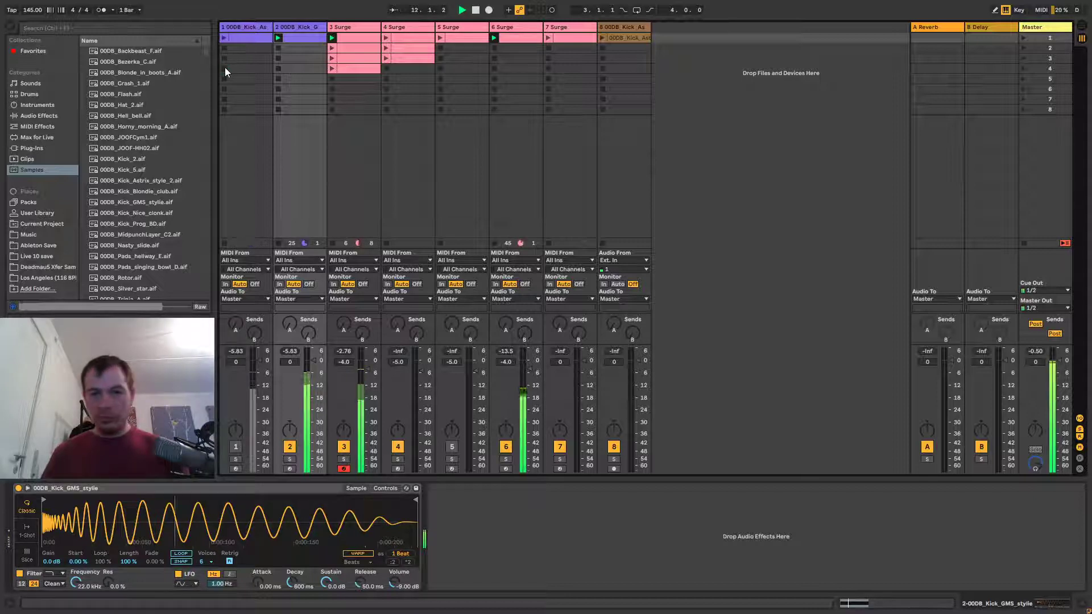
Compare the Surge basses by soloing track 3, track 6 and track 3 again, and stop playback.
{"action": "left_click", "coordinate": [367, 36]}
{"action": "left_click", "coordinate": [343, 461]}
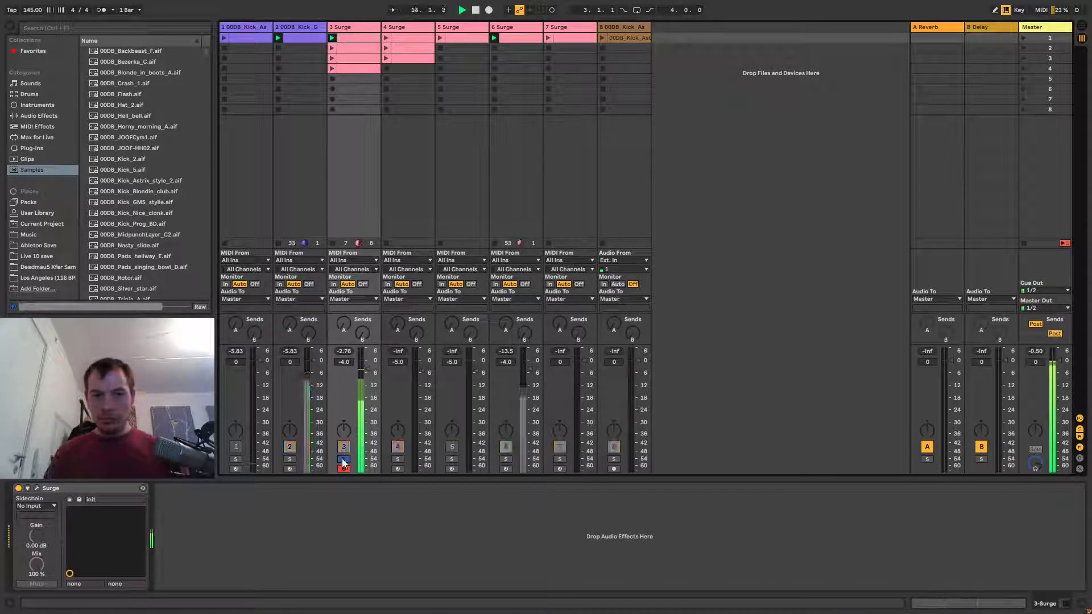
{"action": "left_click", "coordinate": [504, 461]}
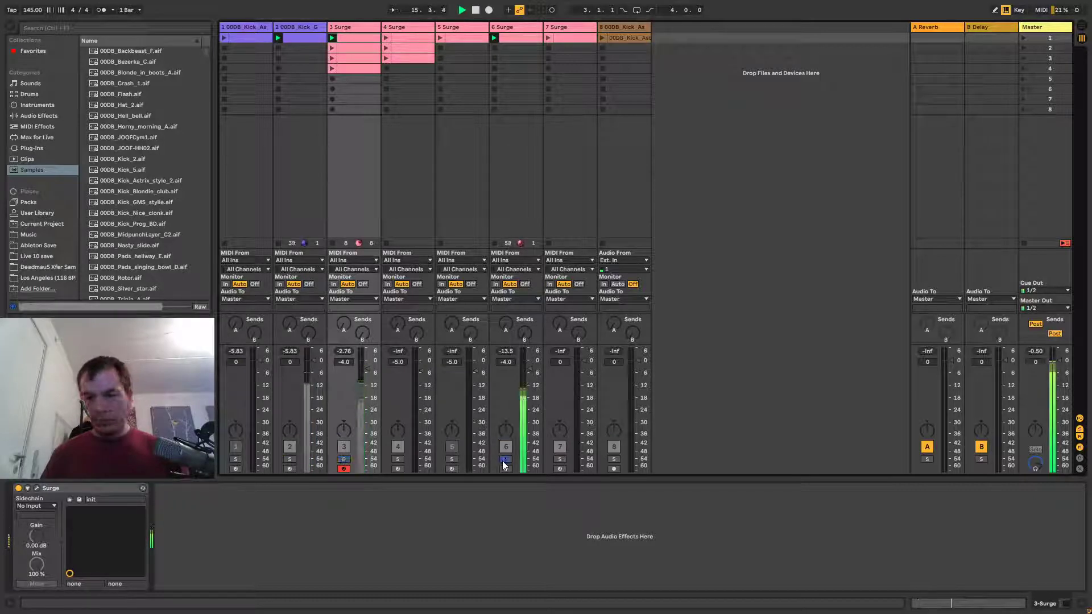
{"action": "left_click", "coordinate": [343, 459]}
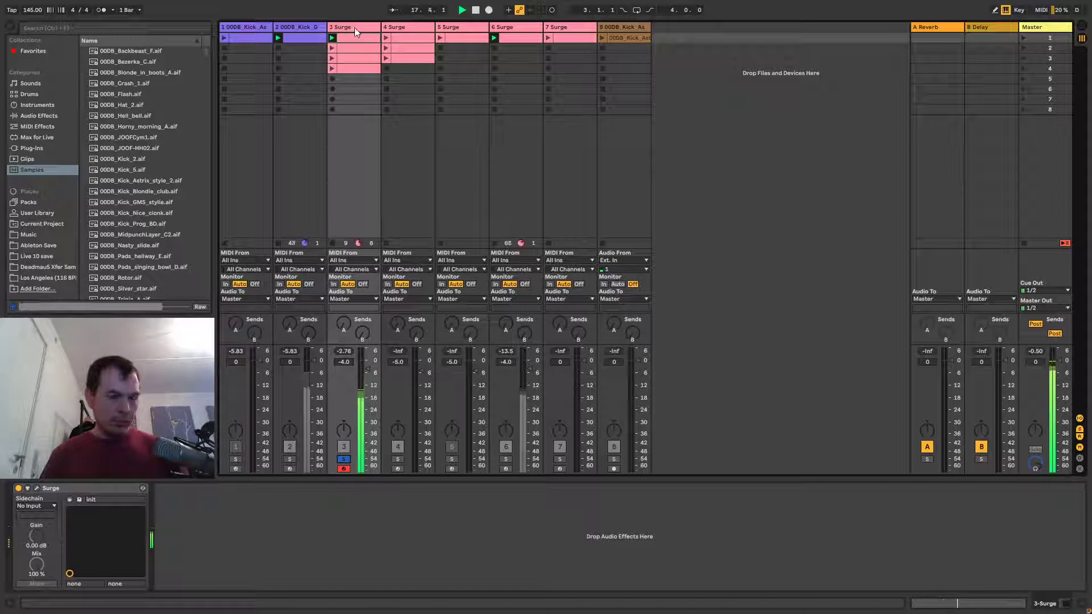
{"action": "key", "text": "space"}
Start a new search in the browser.
{"action": "left_click", "coordinate": [173, 25]}
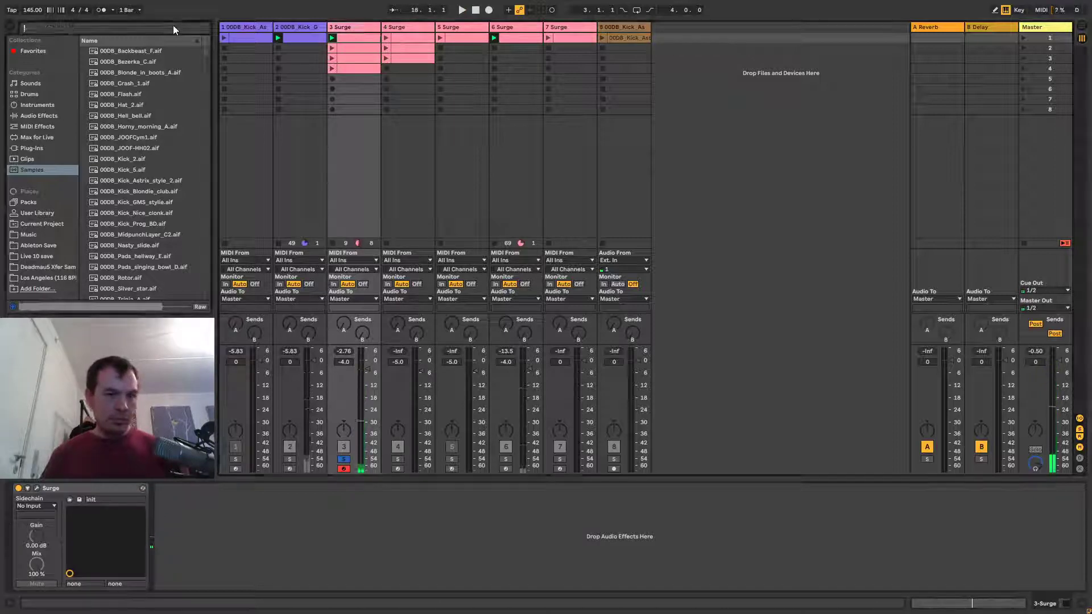
Add an EQ Eight audio effect after Surge on track 3 and enlarge its frequency display.
{"action": "type", "text": "eq"}
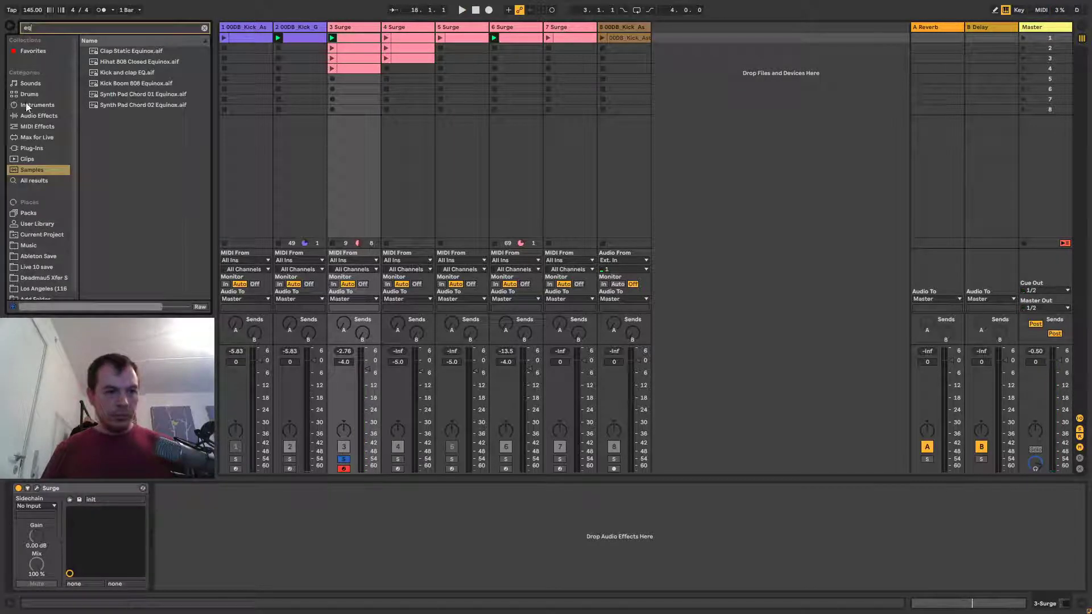
{"action": "left_click", "coordinate": [34, 116]}
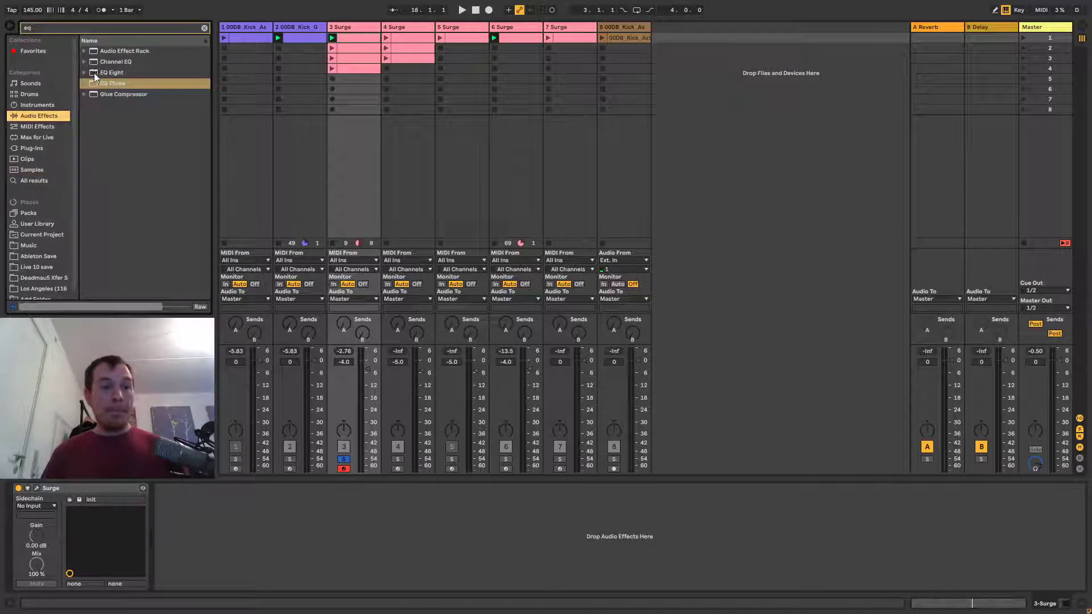
{"action": "left_click_drag", "start_coordinate": [93, 72], "coordinate": [285, 527]}
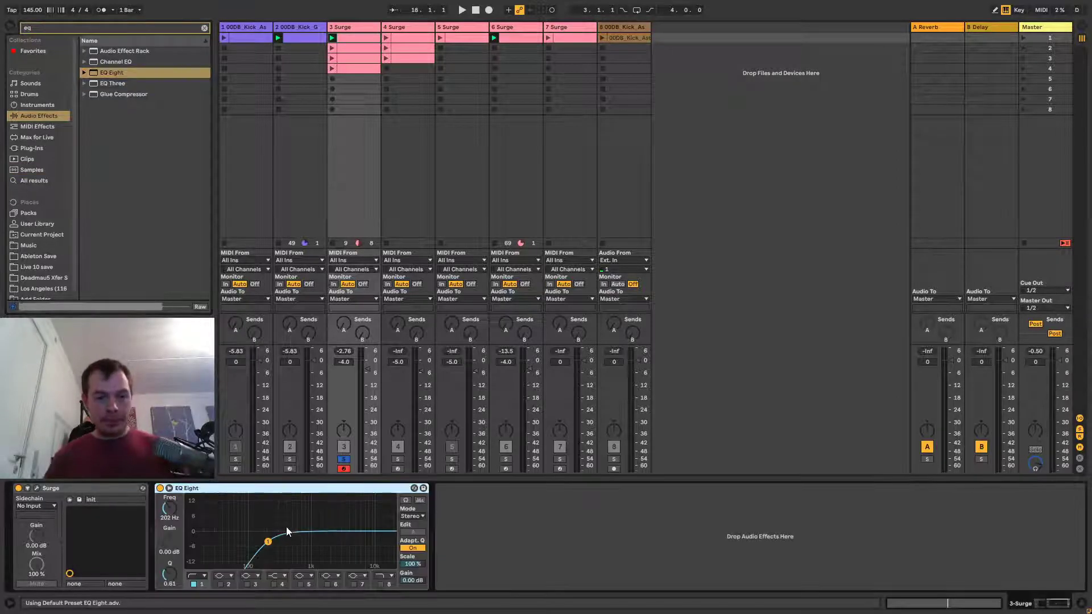
{"action": "left_click", "coordinate": [169, 488]}
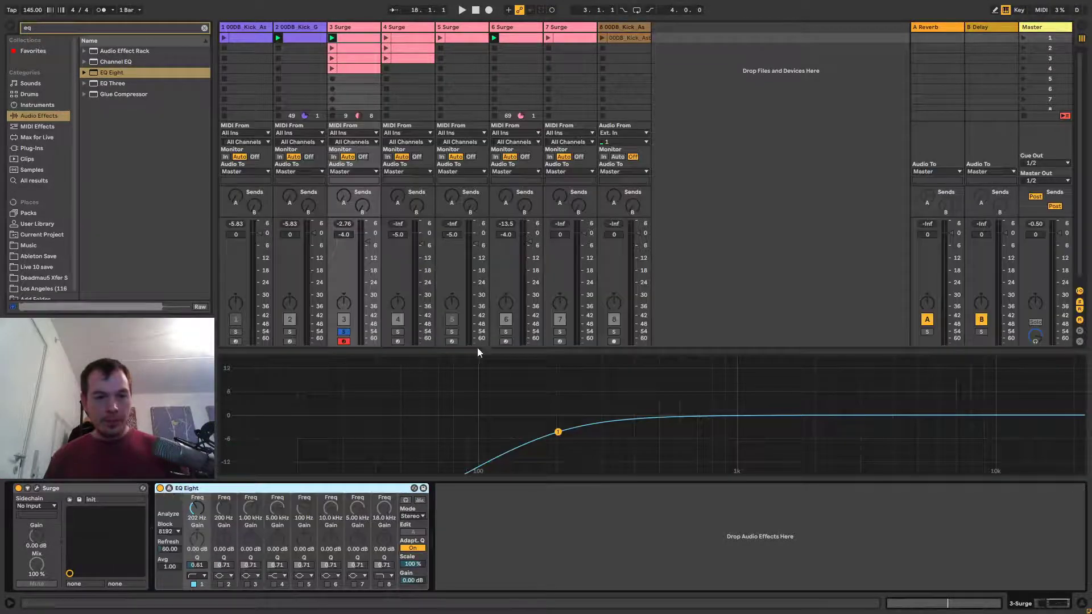
{"action": "left_click_drag", "start_coordinate": [478, 349], "coordinate": [479, 112]}
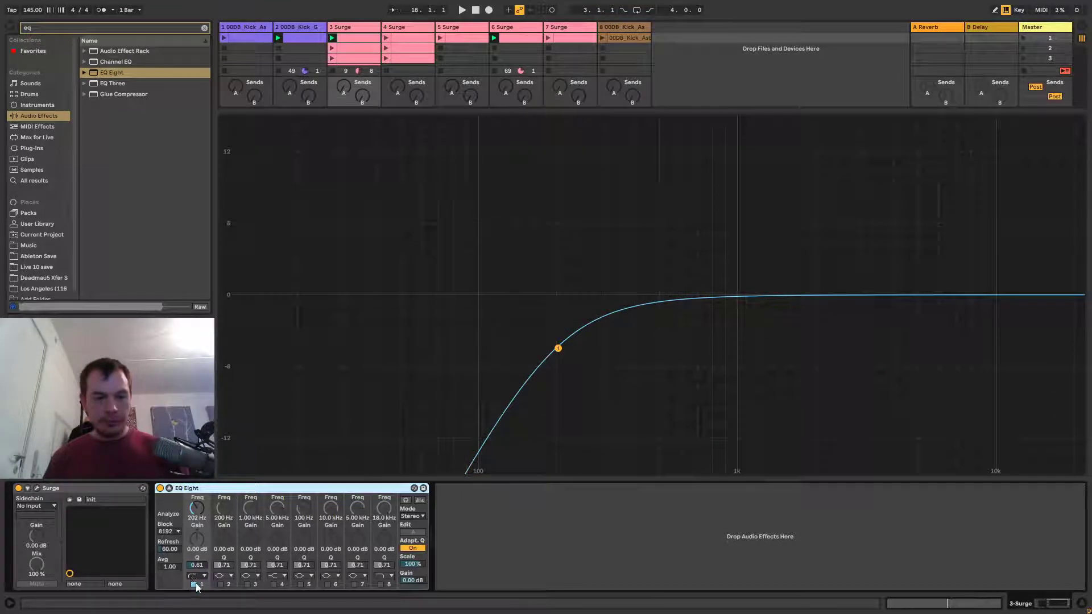
Activate EQ Eight's band 2 in place of band 1, and play the track with the spectrum analyzer on.
{"action": "left_click", "coordinate": [221, 584]}
{"action": "left_click", "coordinate": [194, 584]}
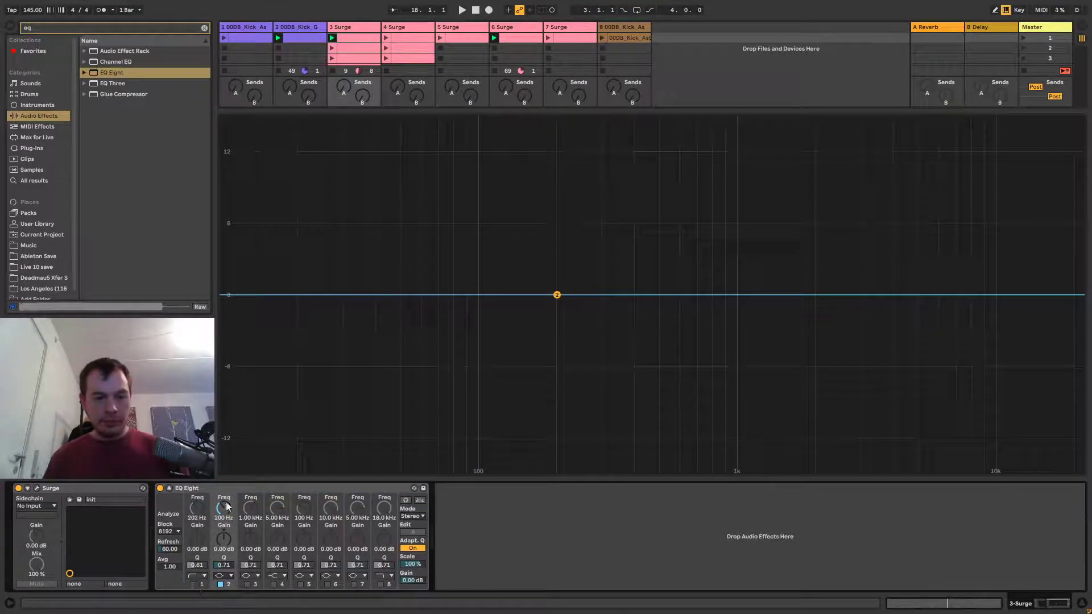
{"action": "key", "text": "space"}
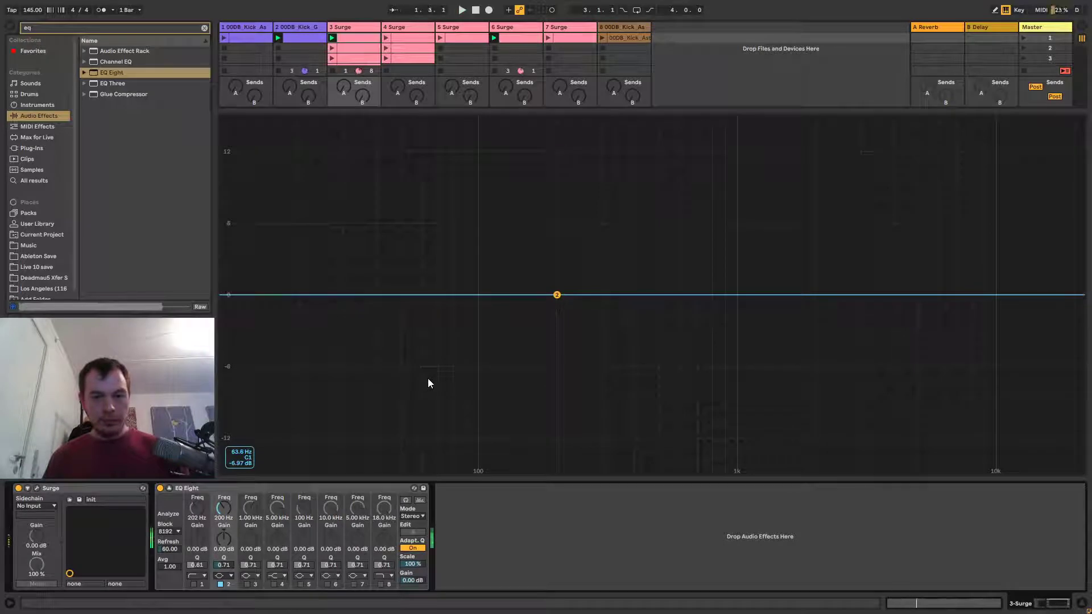
{"action": "left_click", "coordinate": [420, 500]}
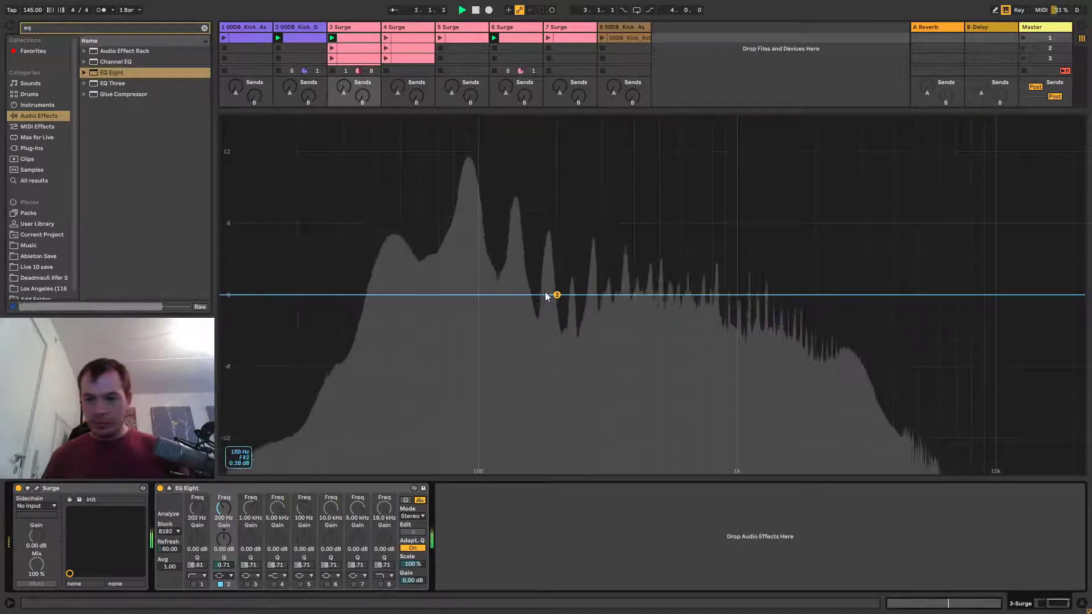
Sweep EQ Eight's band 2 with audition mode on, set it to 5.44 kHz and -15.0 dB, and return to the compact display.
{"action": "left_click_drag", "start_coordinate": [556, 294], "coordinate": [917, 130]}
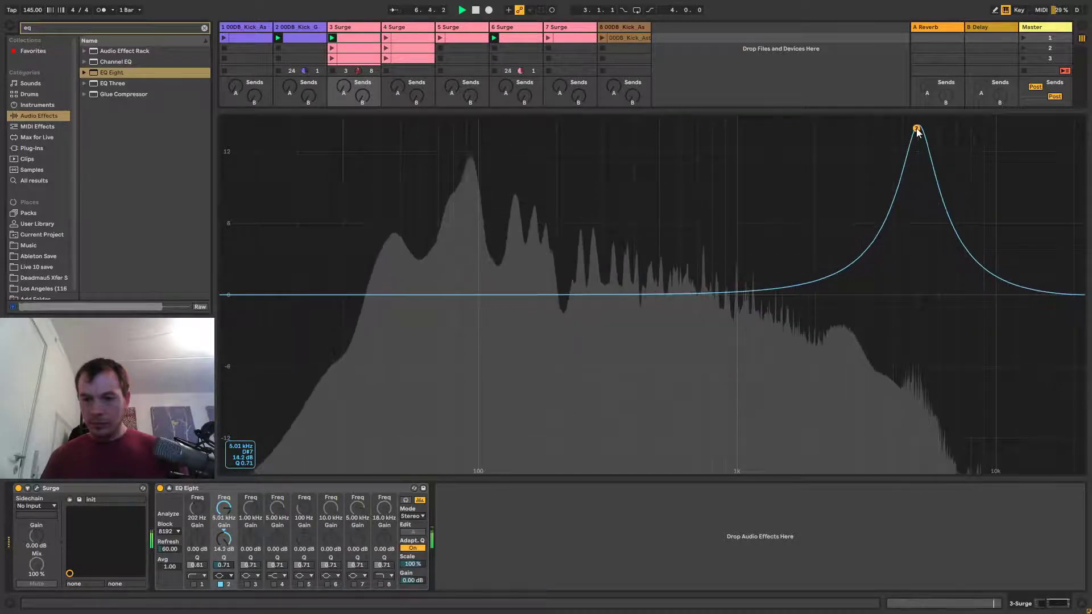
{"action": "left_click", "coordinate": [406, 500]}
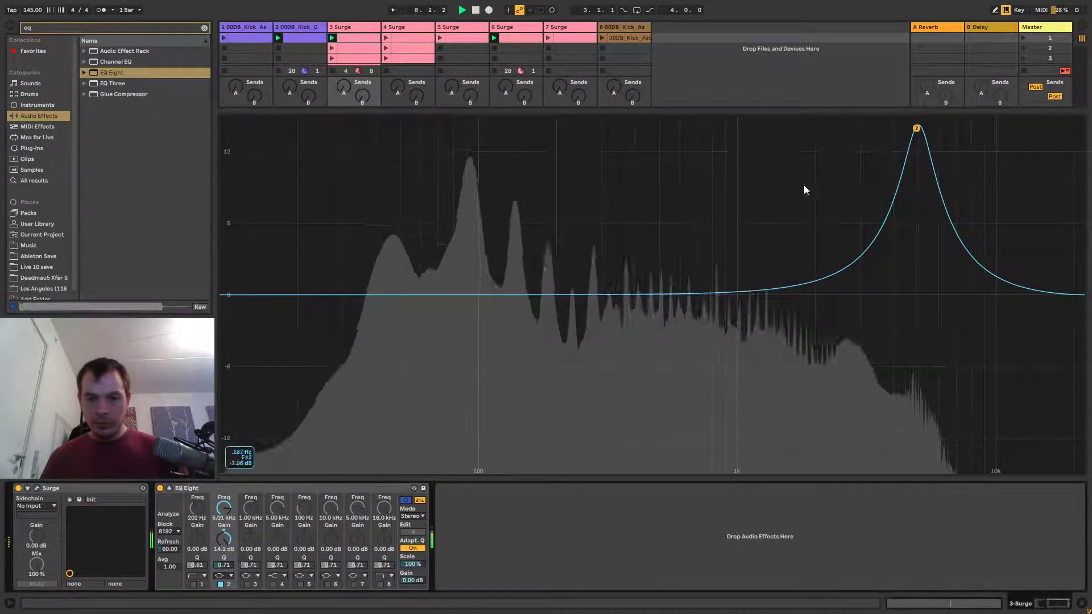
{"action": "left_click_drag", "start_coordinate": [916, 127], "coordinate": [926, 471]}
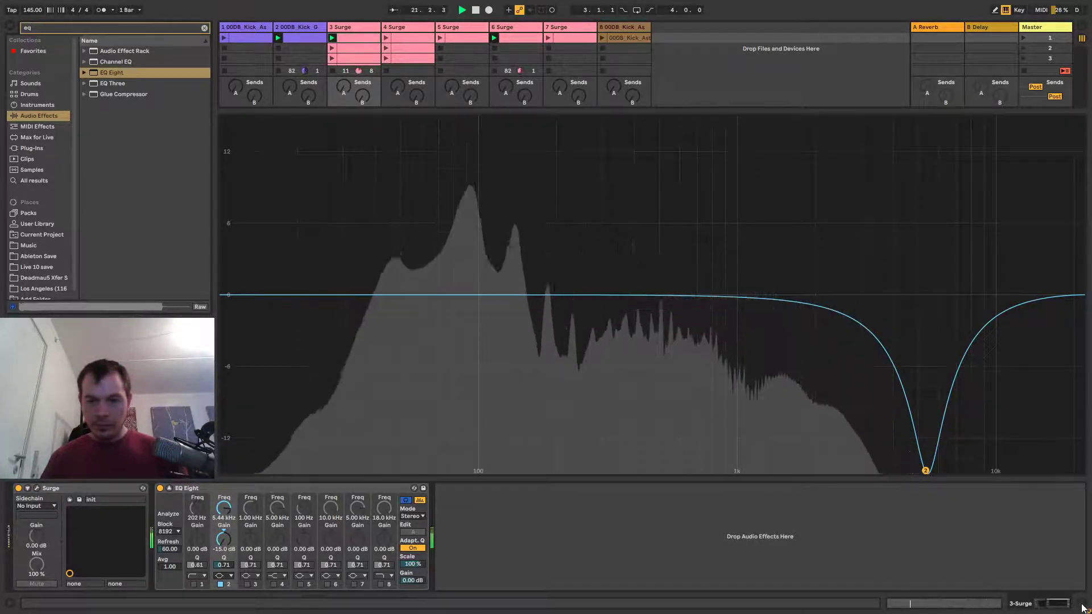
{"action": "left_click", "coordinate": [169, 489]}
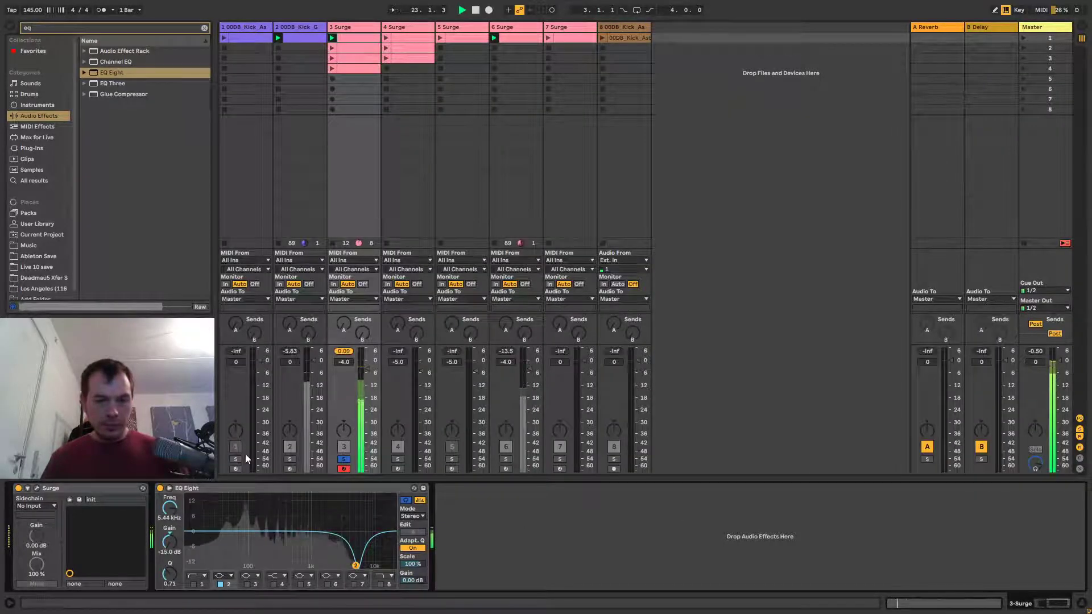
Switch the solo from track 3 to kick track 2 and show the kick's sampler device.
{"action": "left_click", "coordinate": [344, 459]}
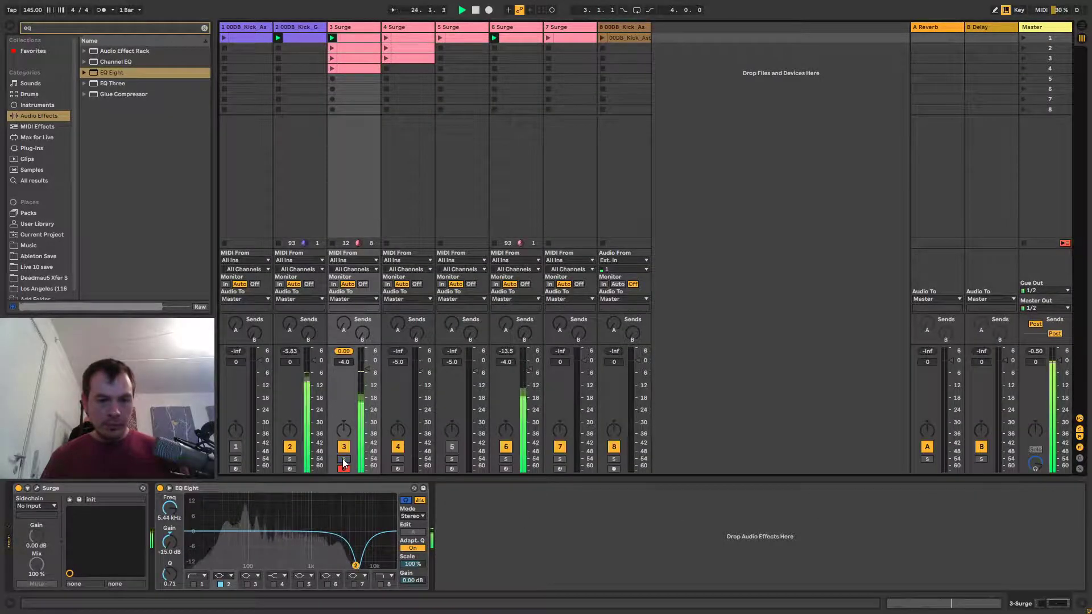
{"action": "left_click", "coordinate": [290, 459]}
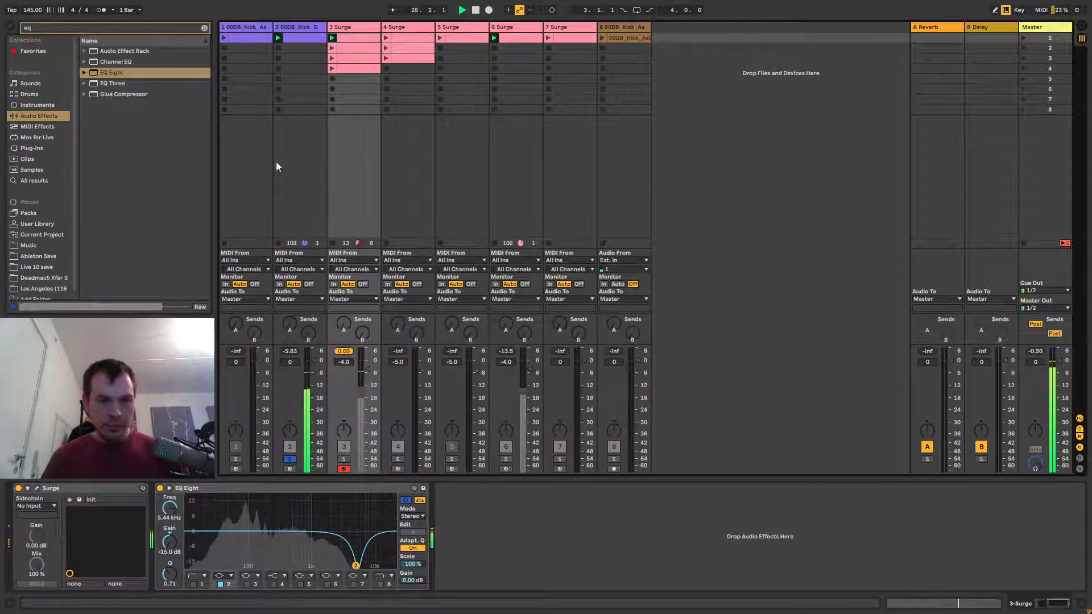
{"action": "left_click", "coordinate": [302, 29]}
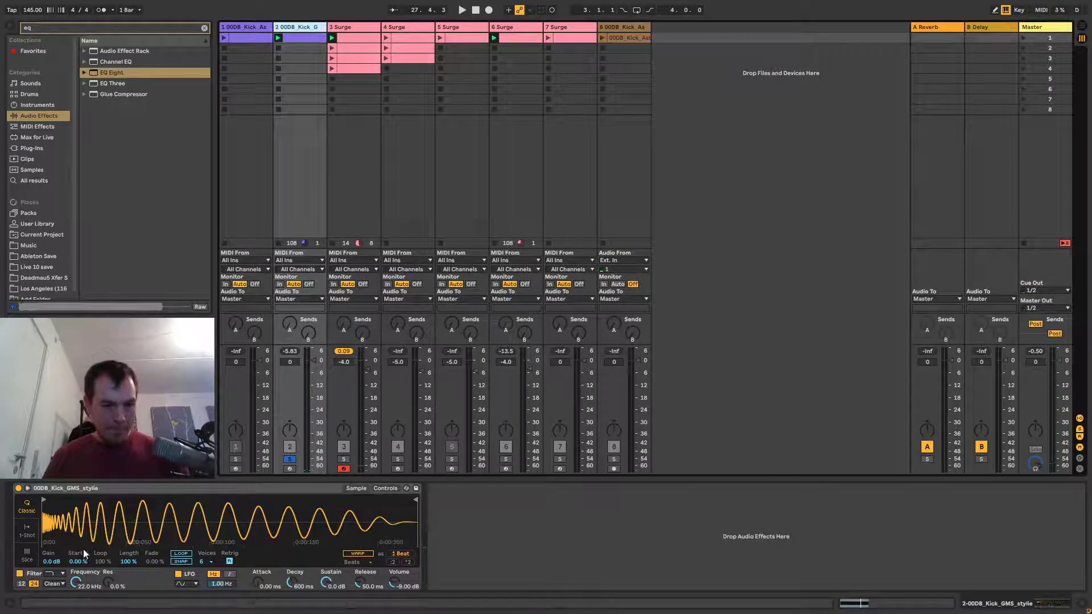
Try different release, sustain and decay settings on the kick sampler in Classic mode while playing it back.
{"action": "mouse_move", "coordinate": [127, 563]}
{"action": "left_mouse_down"}
{"action": "mouse_move", "coordinate": [127, 584]}
{"action": "mouse_move", "coordinate": [126, 572]}
{"action": "left_mouse_up"}
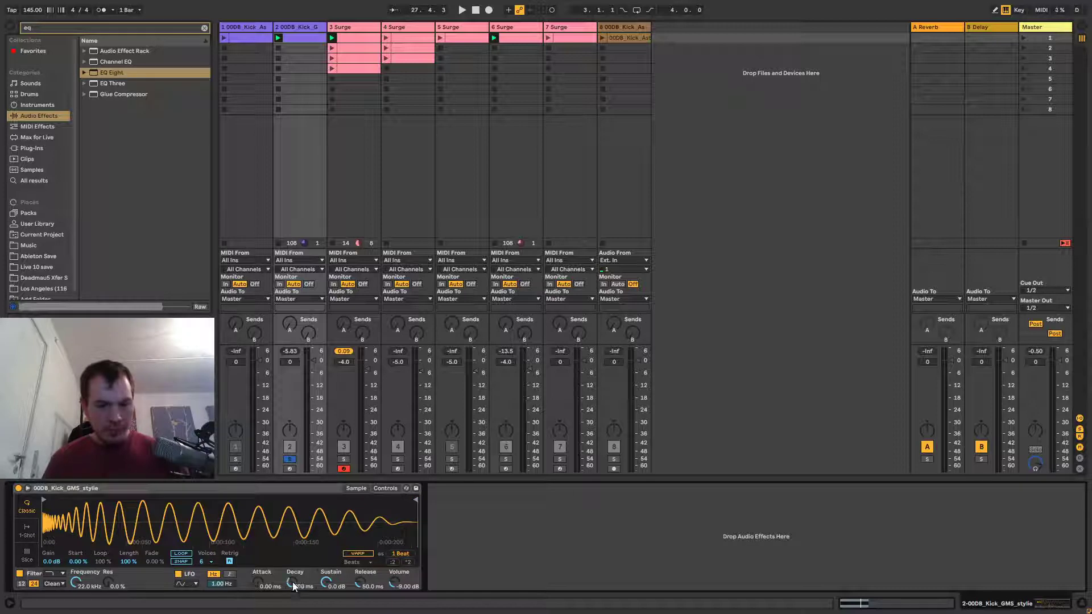
{"action": "left_click_drag", "start_coordinate": [359, 584], "coordinate": [359, 512]}
{"action": "key", "text": "space"}
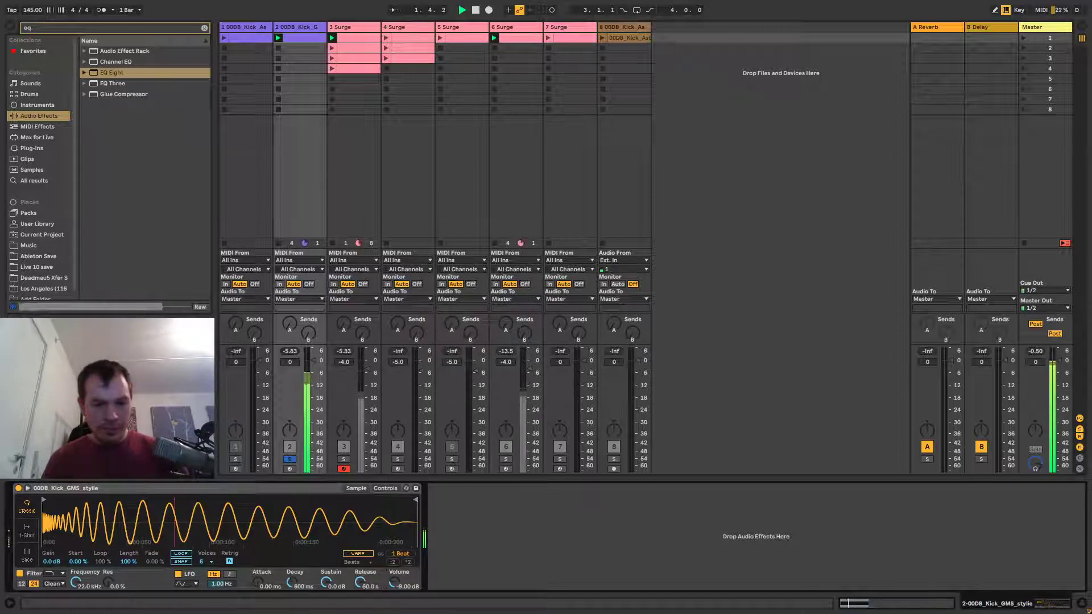
{"action": "left_click_drag", "start_coordinate": [359, 583], "coordinate": [359, 512]}
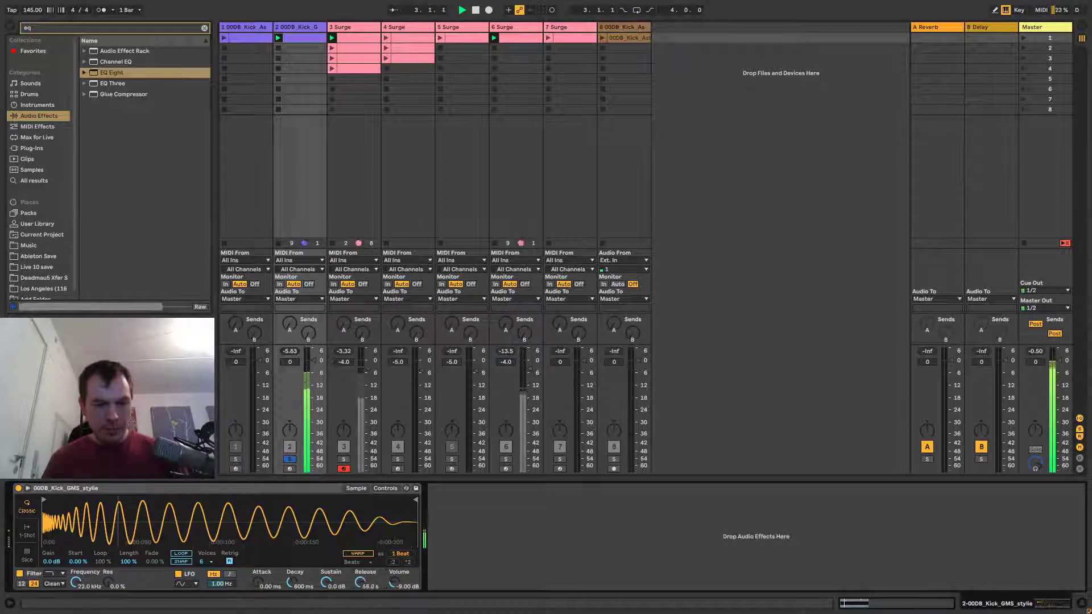
{"action": "left_click_drag", "start_coordinate": [359, 584], "coordinate": [360, 603]}
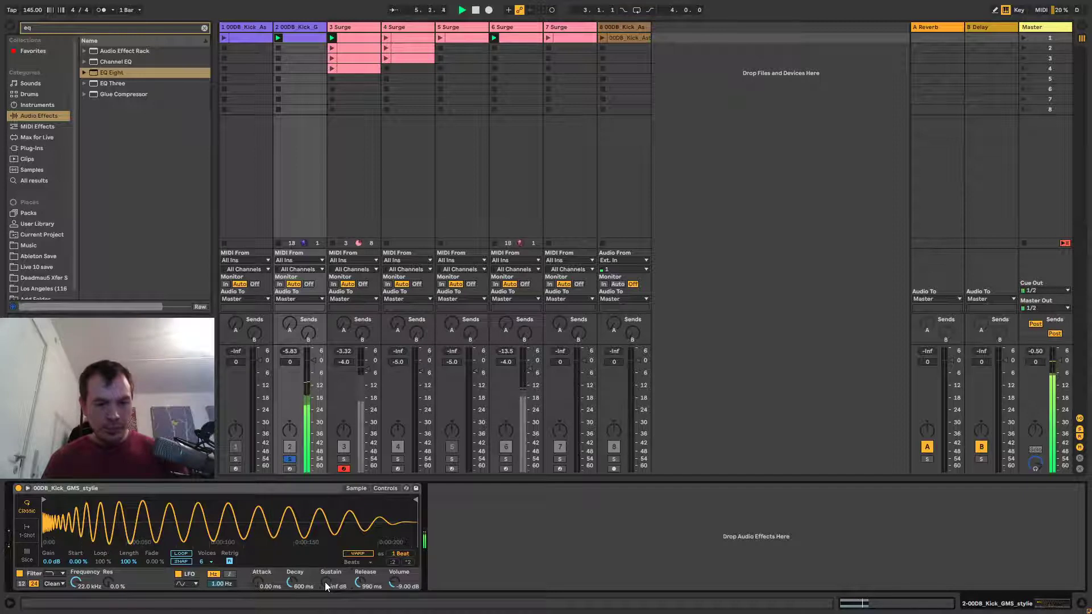
{"action": "left_click_drag", "start_coordinate": [326, 582], "coordinate": [326, 572]}
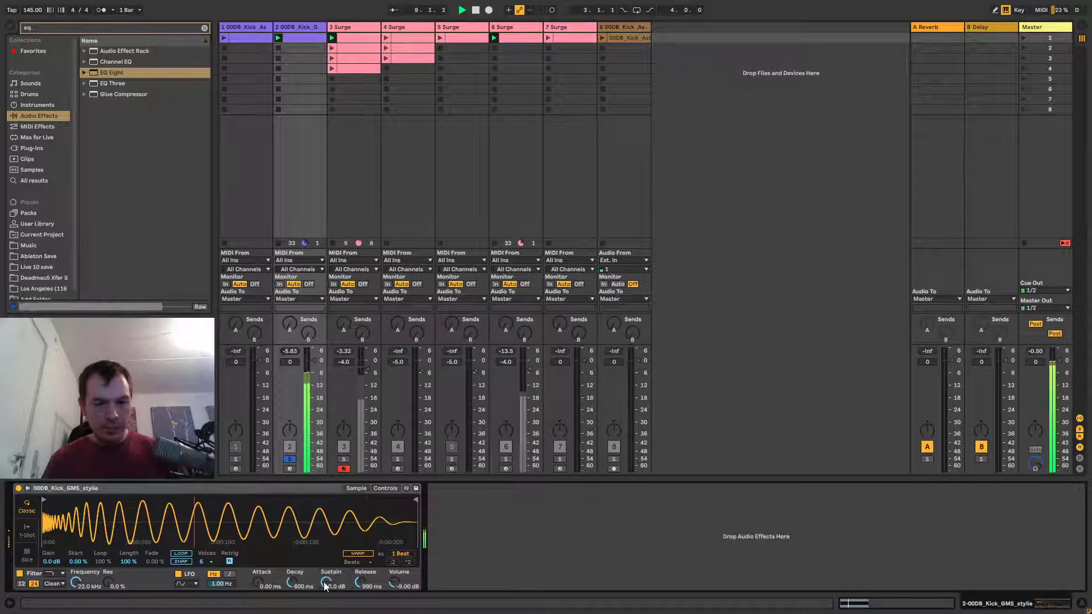
{"action": "left_click_drag", "start_coordinate": [292, 582], "coordinate": [265, 587]}
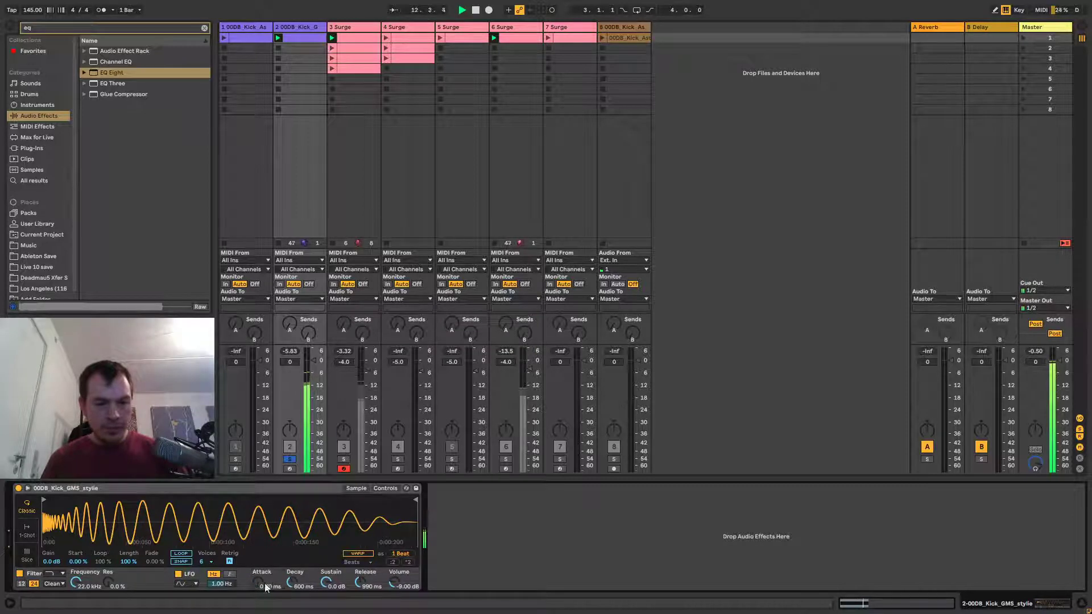
Try an 11.5 ms release and the 1-Shot mode on the kick sampler, and reset the release to its default.
{"action": "left_click_drag", "start_coordinate": [366, 585], "coordinate": [367, 574]}
{"action": "mouse_move", "coordinate": [373, 502]}
{"action": "left_mouse_down"}
{"action": "mouse_move", "coordinate": [270, 522]}
{"action": "mouse_move", "coordinate": [299, 526]}
{"action": "left_mouse_up"}
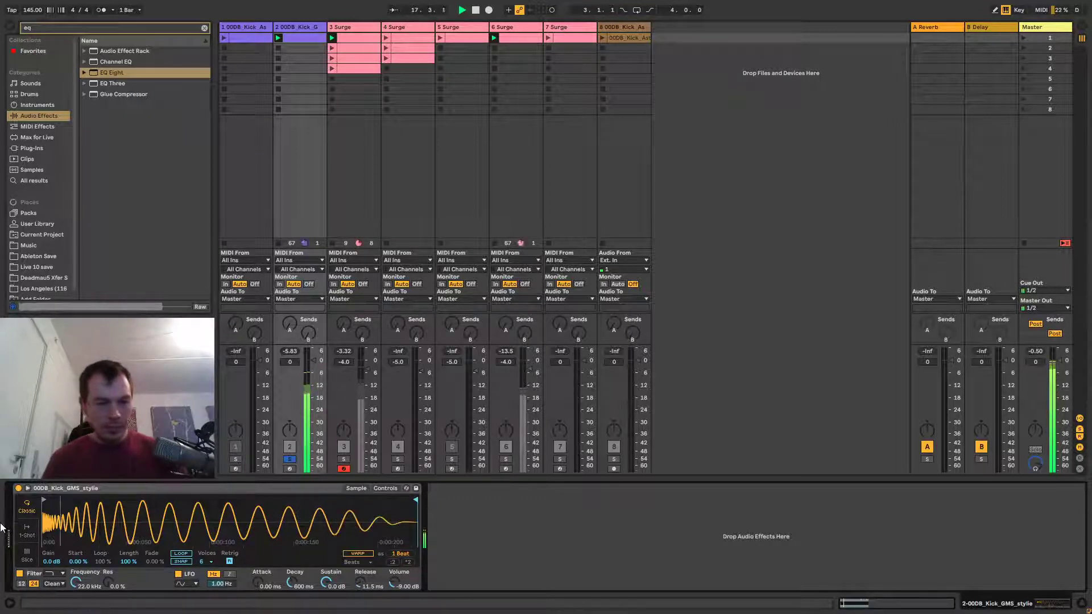
{"action": "left_click", "coordinate": [24, 533]}
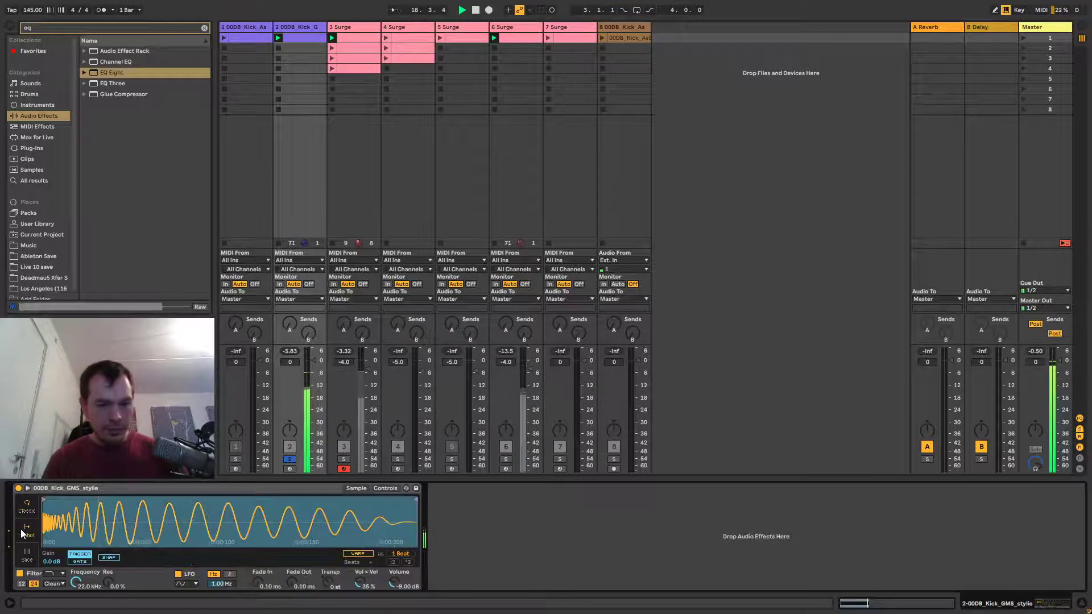
{"action": "left_click", "coordinate": [26, 506]}
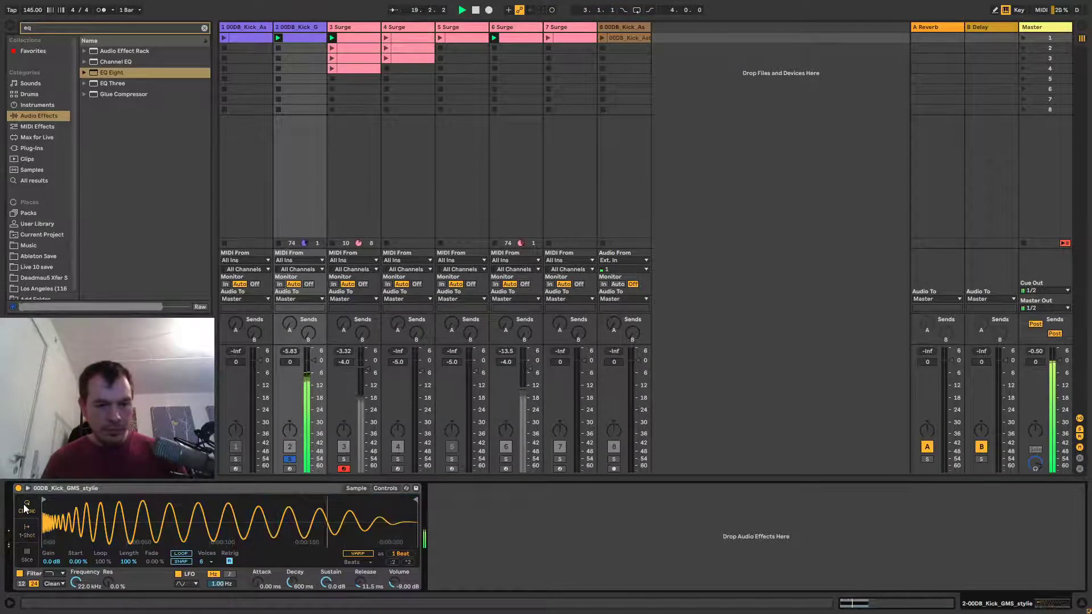
{"action": "right_click", "coordinate": [362, 583]}
{"action": "left_click", "coordinate": [374, 558]}
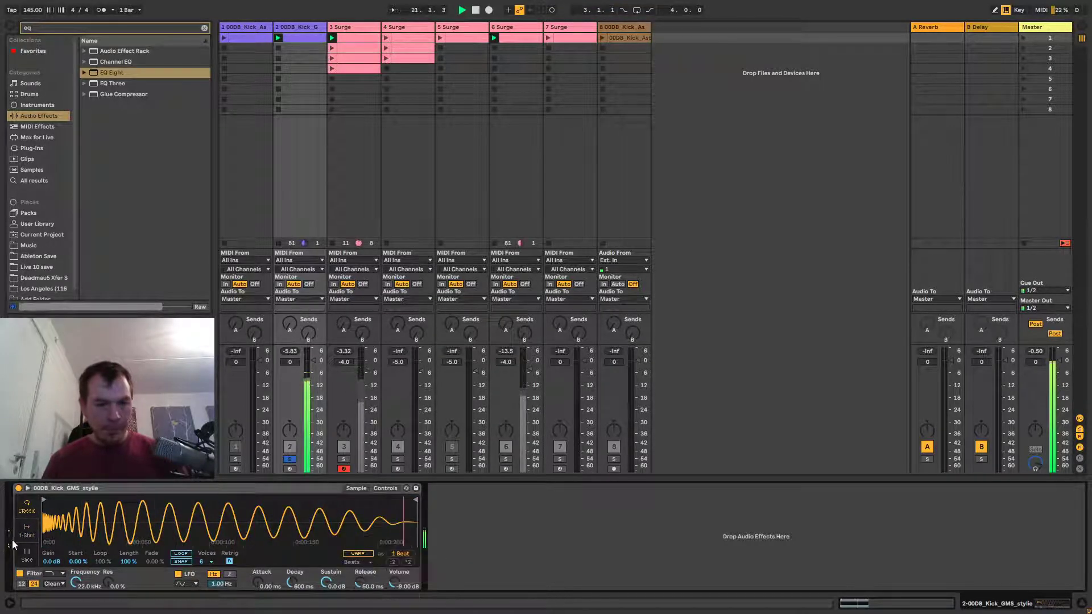
Put the kick sampler in 1-Shot mode with a 28.4 ms fade-out, and trim the sample end to just past the waveform's middle against the full mix.
{"action": "left_click", "coordinate": [27, 529]}
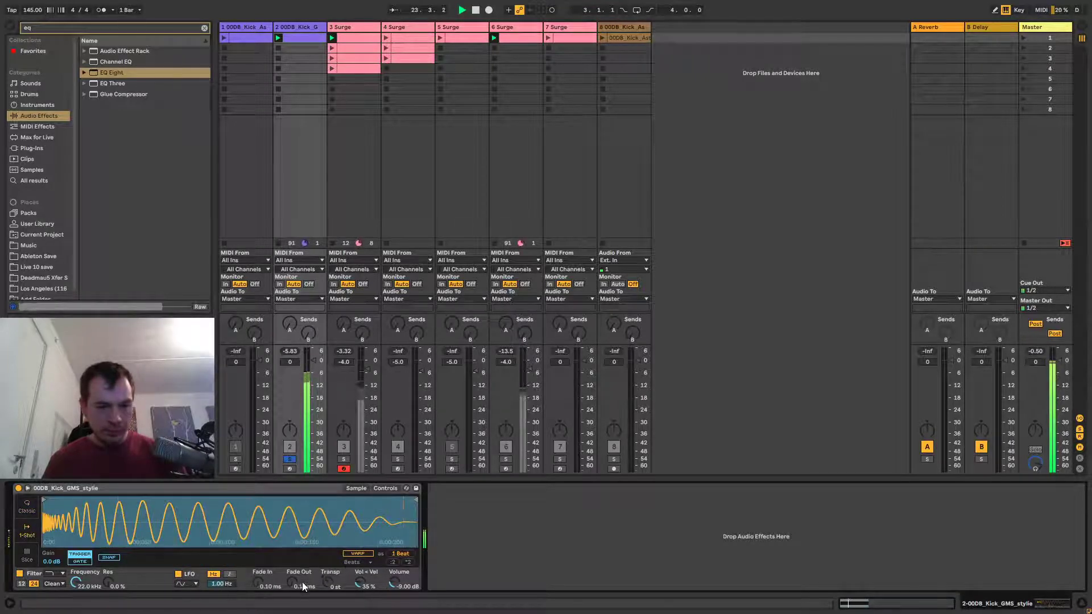
{"action": "mouse_move", "coordinate": [292, 581]}
{"action": "left_mouse_down"}
{"action": "mouse_move", "coordinate": [292, 561]}
{"action": "mouse_move", "coordinate": [297, 587]}
{"action": "left_mouse_up"}
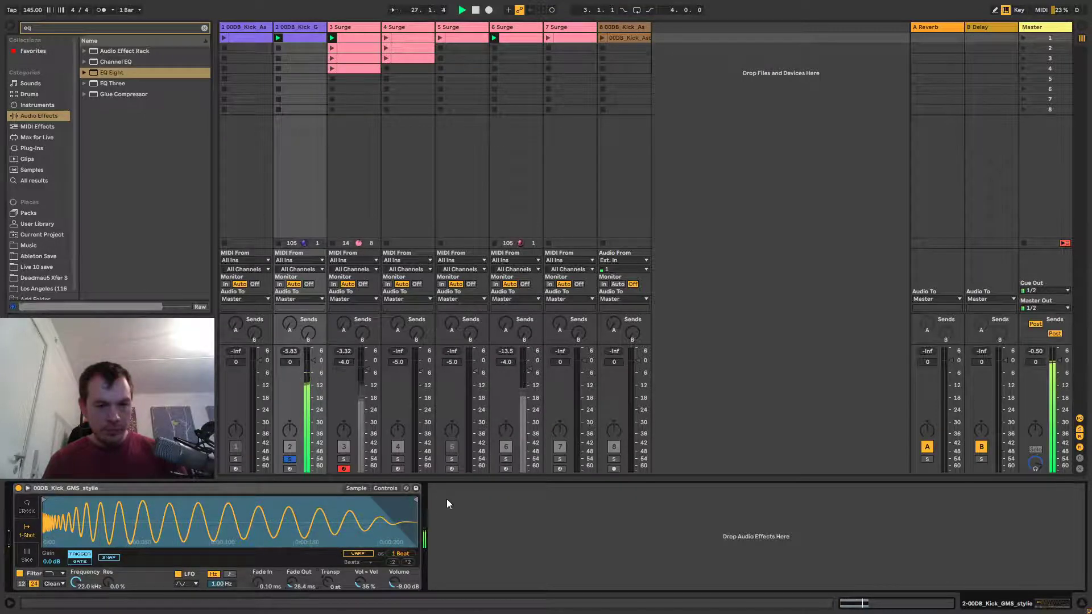
{"action": "left_click_drag", "start_coordinate": [420, 500], "coordinate": [264, 510]}
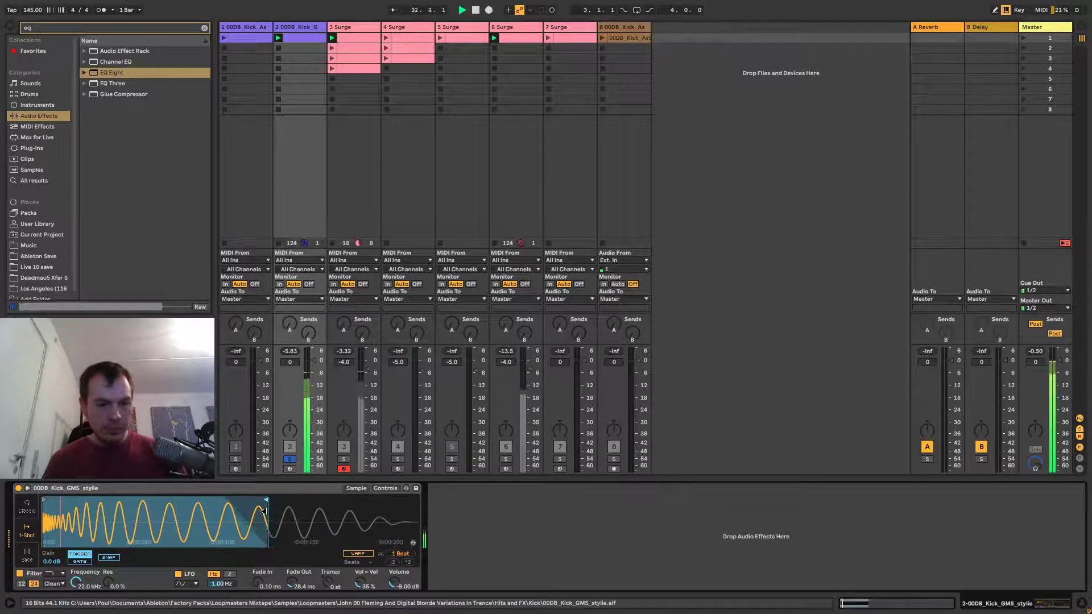
{"action": "left_click", "coordinate": [290, 459]}
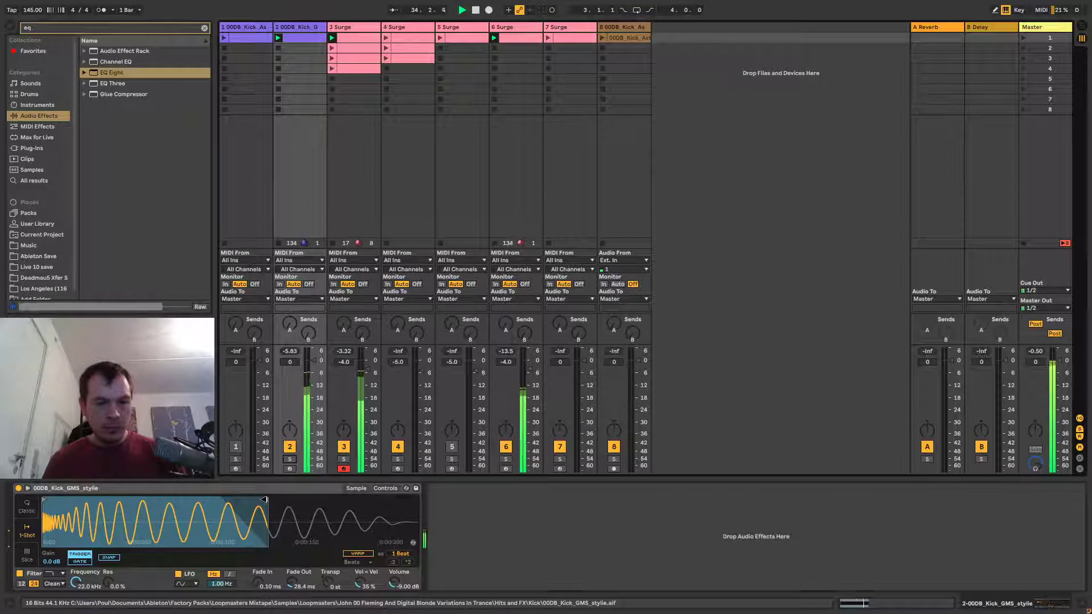
{"action": "mouse_move", "coordinate": [264, 499]}
{"action": "left_mouse_down"}
{"action": "mouse_move", "coordinate": [275, 500]}
{"action": "mouse_move", "coordinate": [257, 499]}
{"action": "left_mouse_up"}
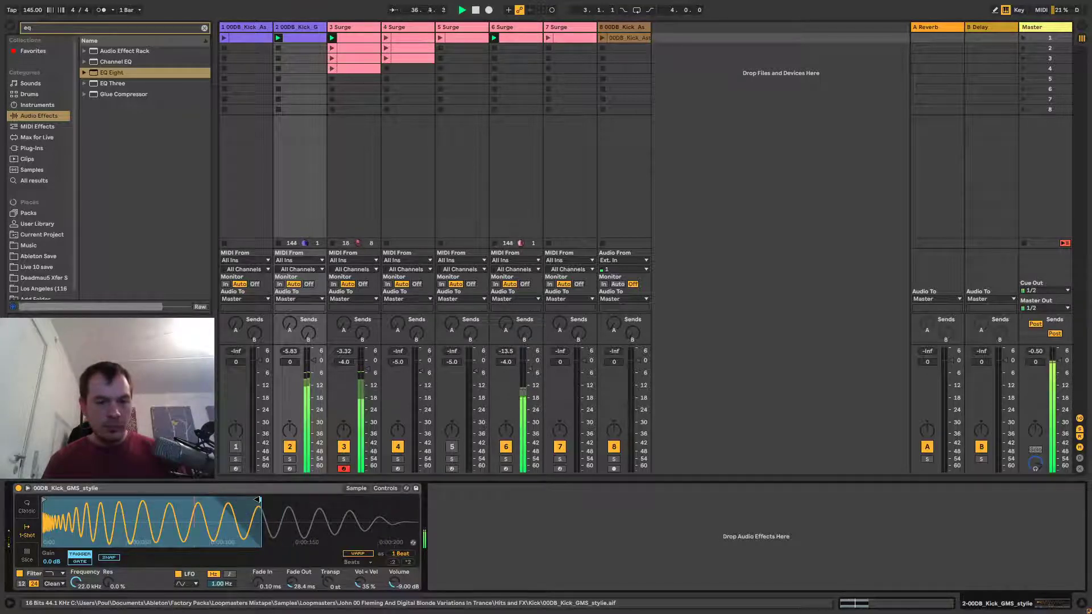
Switch the solo from the kick to bass track 3 and enable EQ Eight's low-cut band 1, pulling it down to the spectrum's low end.
{"action": "left_click", "coordinate": [290, 460]}
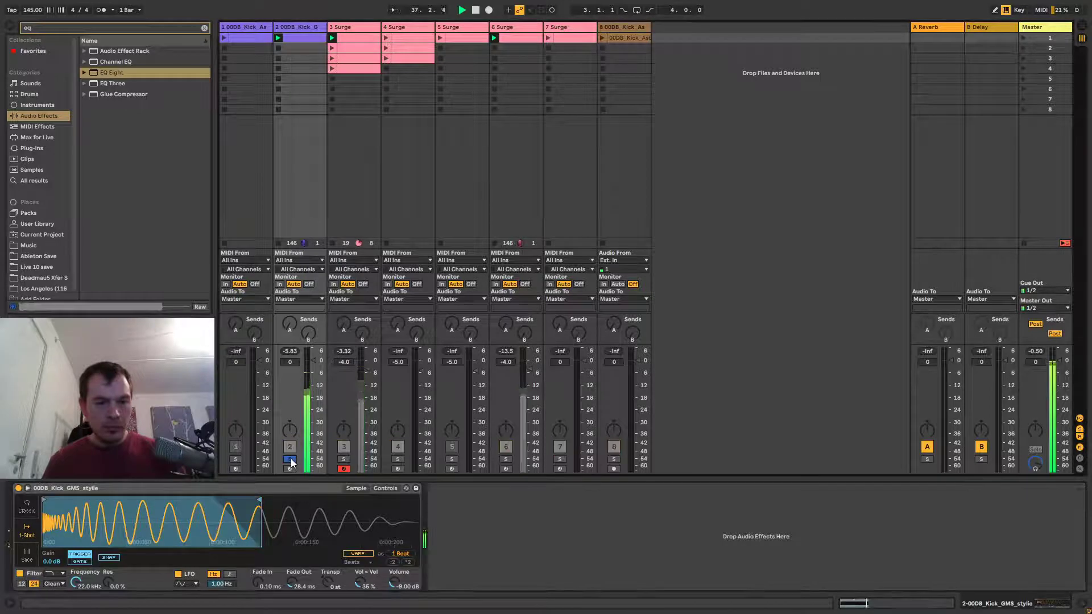
{"action": "left_click", "coordinate": [343, 459]}
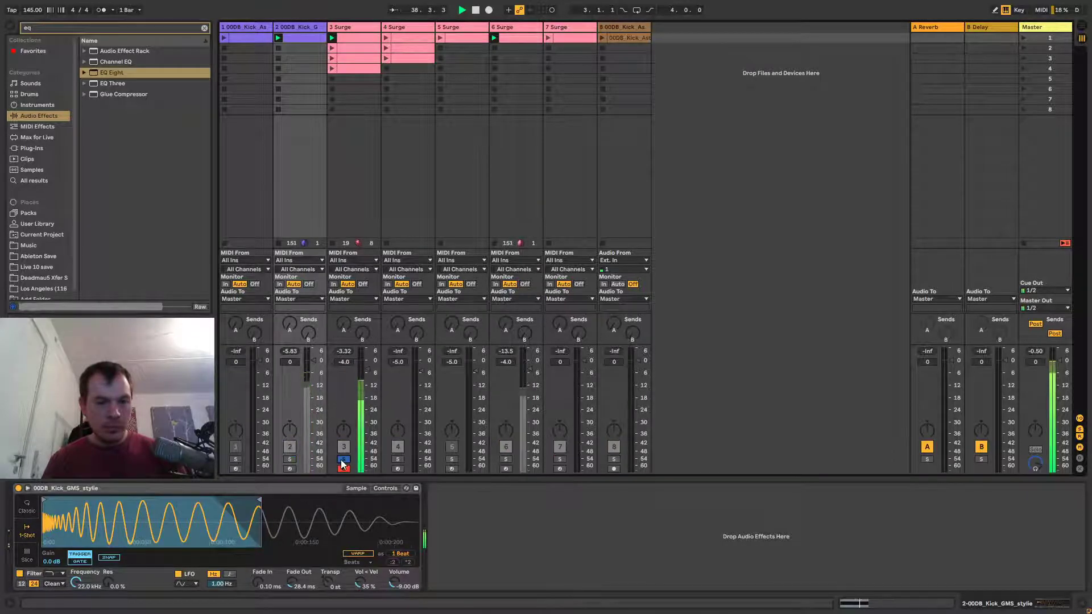
{"action": "left_click", "coordinate": [347, 27]}
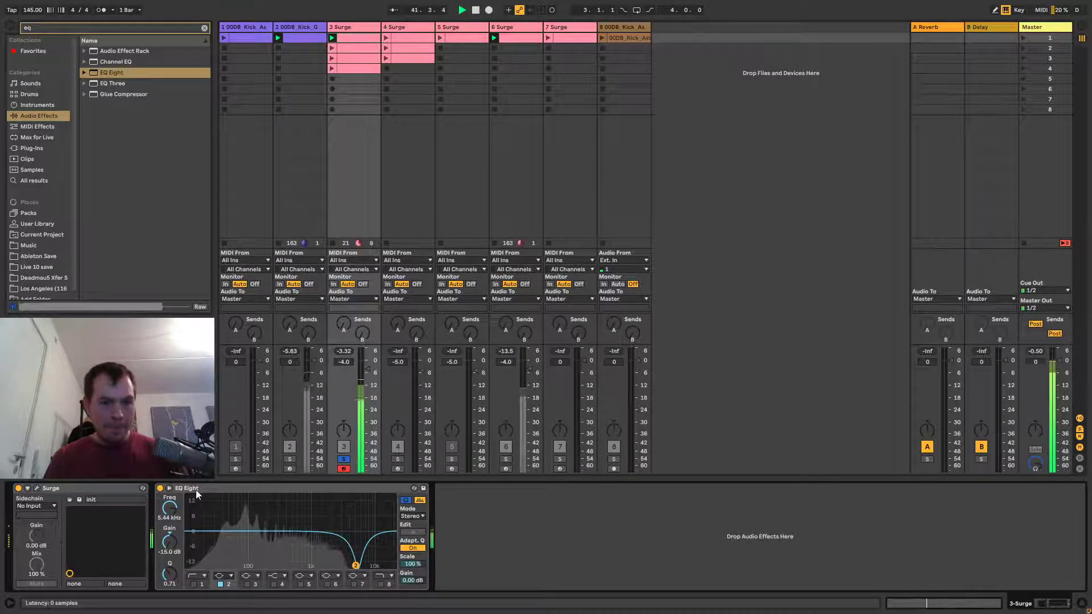
{"action": "left_click", "coordinate": [193, 584]}
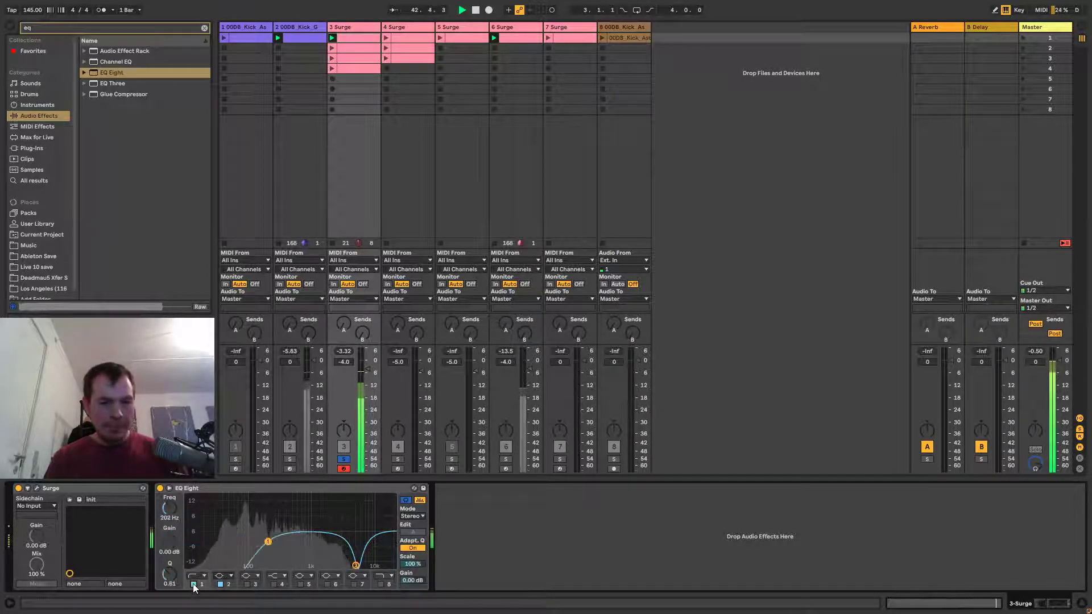
{"action": "left_click_drag", "start_coordinate": [216, 540], "coordinate": [190, 538]}
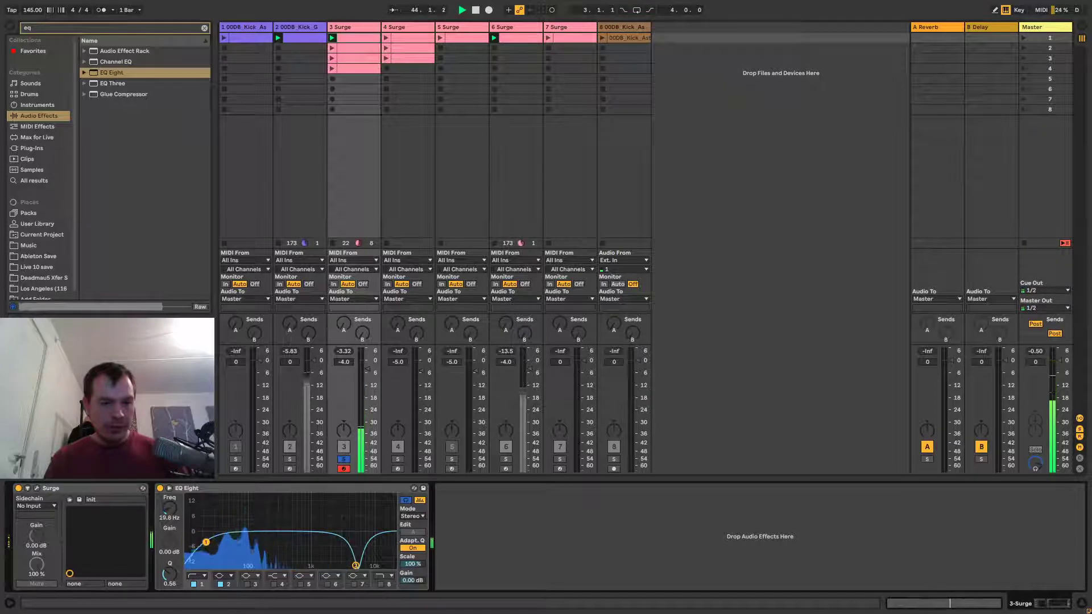
Group track 3's EQ Eight into an Audio Effect Rack and set band 1 to 10.0 Hz with a Q of 0.51.
{"action": "right_click", "coordinate": [211, 489]}
{"action": "left_click", "coordinate": [237, 406]}
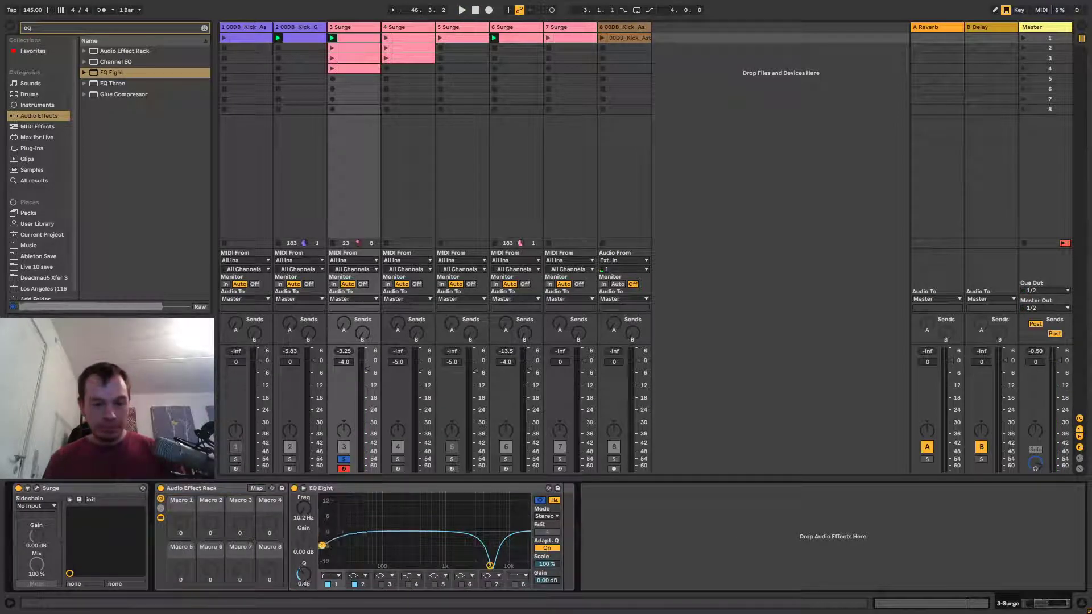
{"action": "left_click_drag", "start_coordinate": [322, 545], "coordinate": [322, 544]}
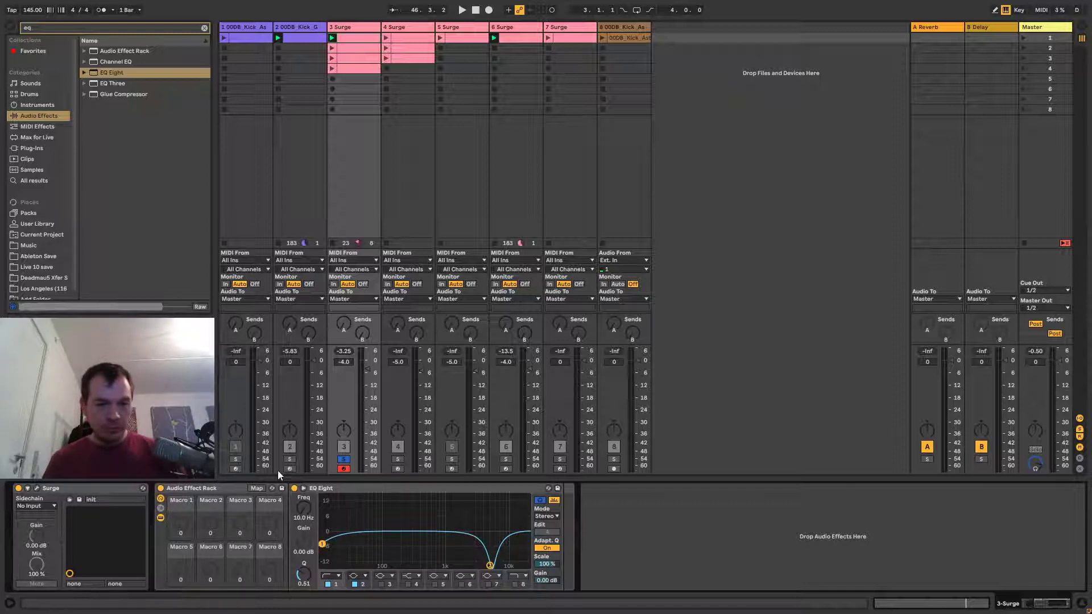
Map EQ Eight's band 1 frequency to Macro 1 and set the mapping's maximum to 198 Hz.
{"action": "left_click", "coordinate": [253, 489]}
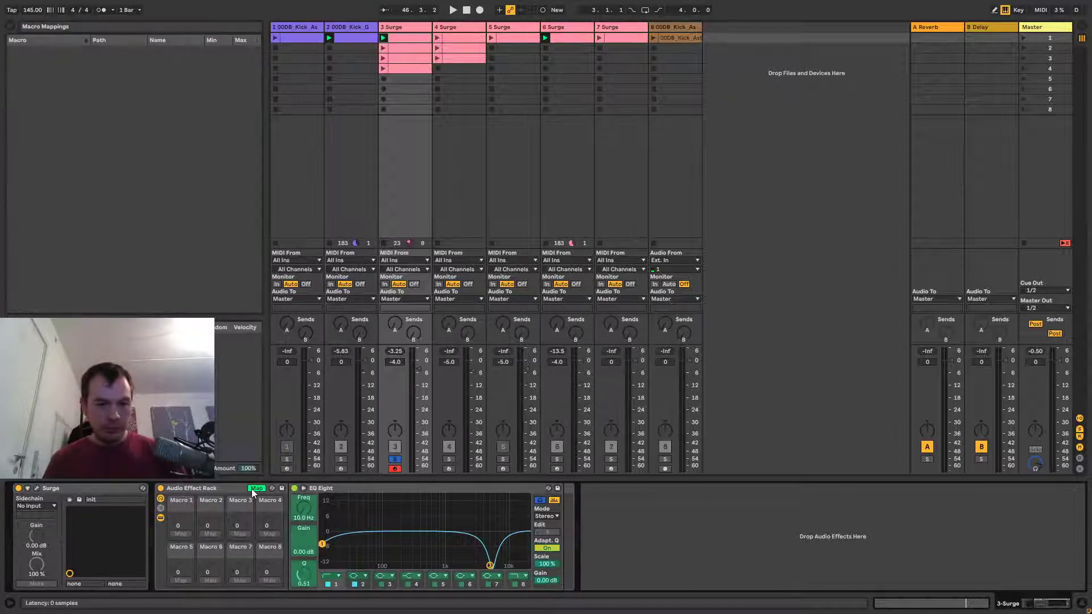
{"action": "left_click", "coordinate": [304, 517]}
{"action": "left_click", "coordinate": [181, 535]}
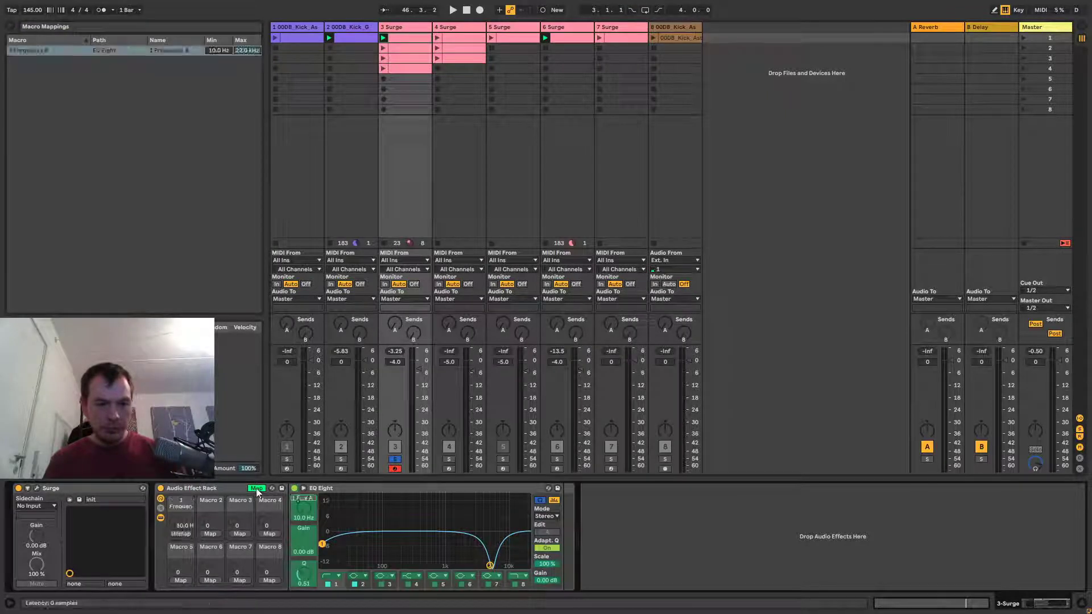
{"action": "left_click", "coordinate": [243, 51]}
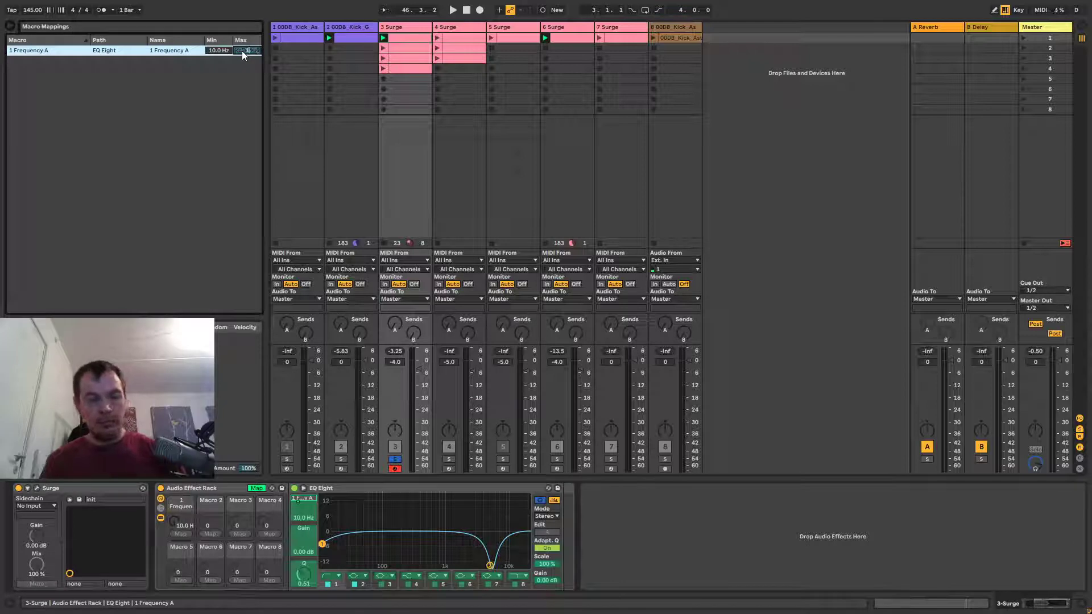
{"action": "type", "text": "198"}
{"action": "key", "text": "Return"}
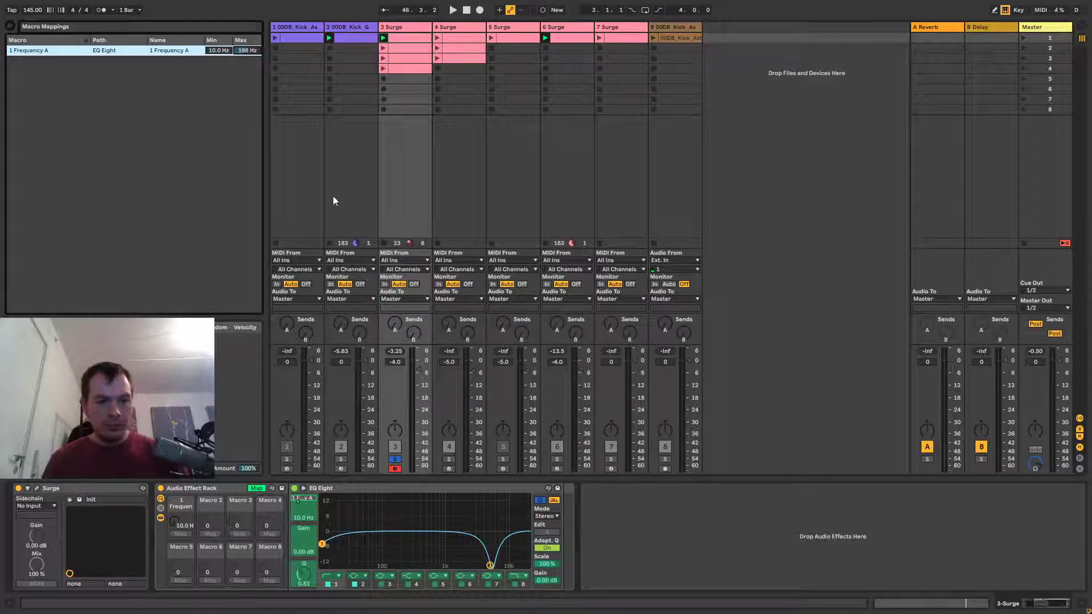
Colour the first clip on track 3 magenta and save the set.
{"action": "right_click", "coordinate": [396, 39]}
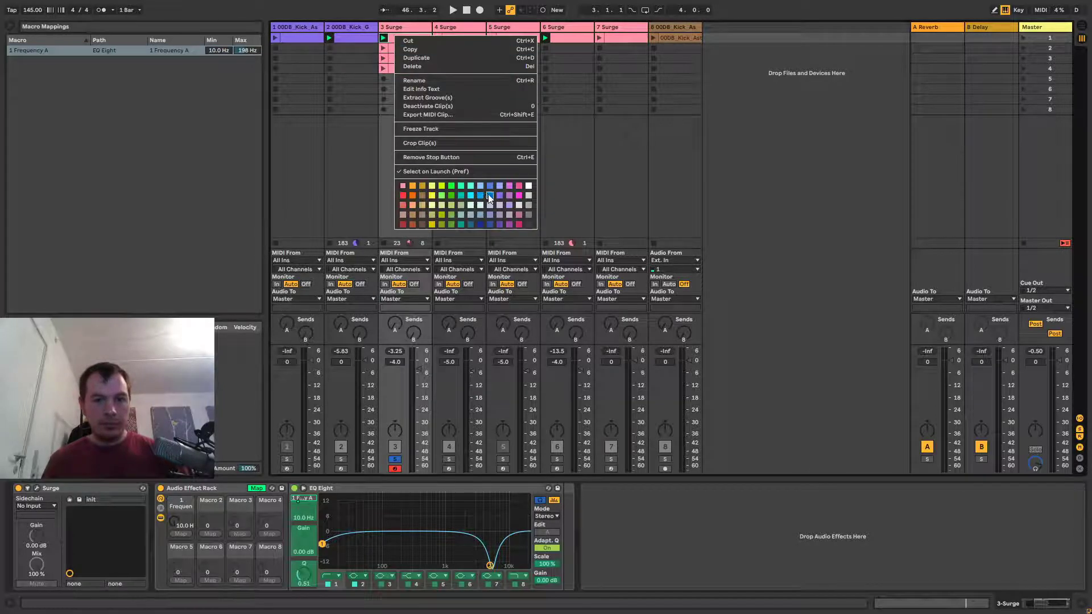
{"action": "left_click", "coordinate": [519, 196]}
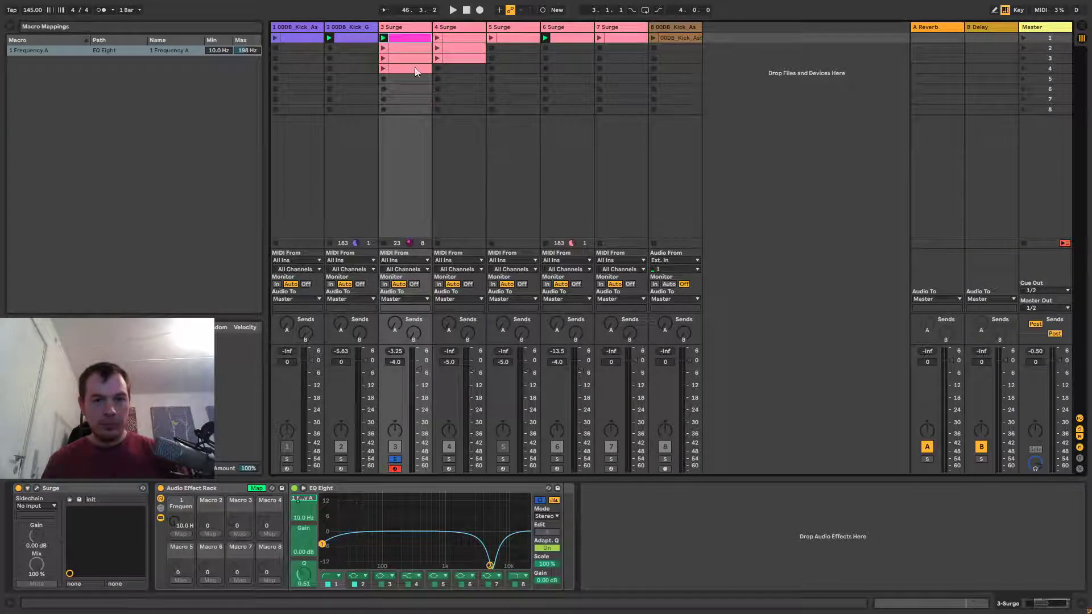
{"action": "key", "text": "ctrl+s"}
{"action": "left_click", "coordinate": [408, 37]}
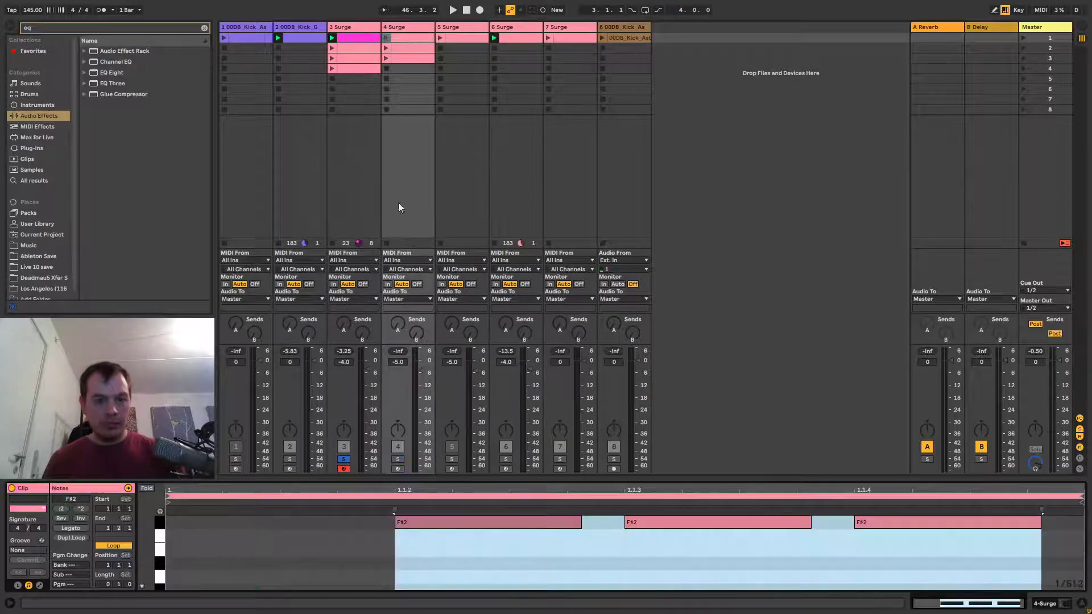
{"action": "left_click", "coordinate": [38, 585]}
{"action": "left_click", "coordinate": [160, 499]}
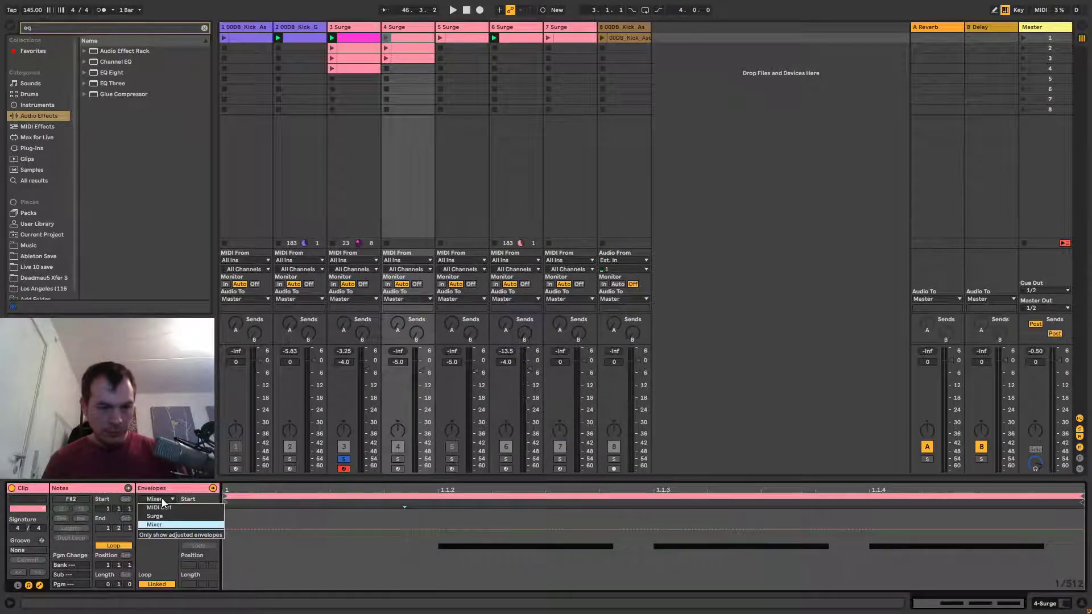
{"action": "left_click", "coordinate": [165, 518]}
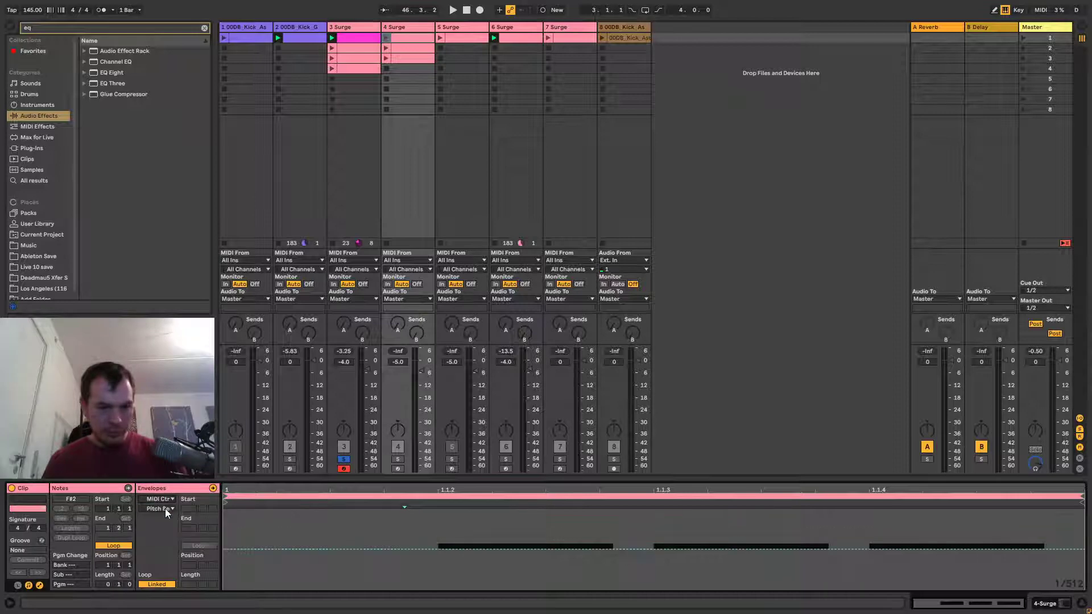
Show Macro 1's automation in track 3's magenta clip and raise the envelope to 198 Hz from 1.1.1 to 1.1.3.
{"action": "left_click", "coordinate": [348, 30]}
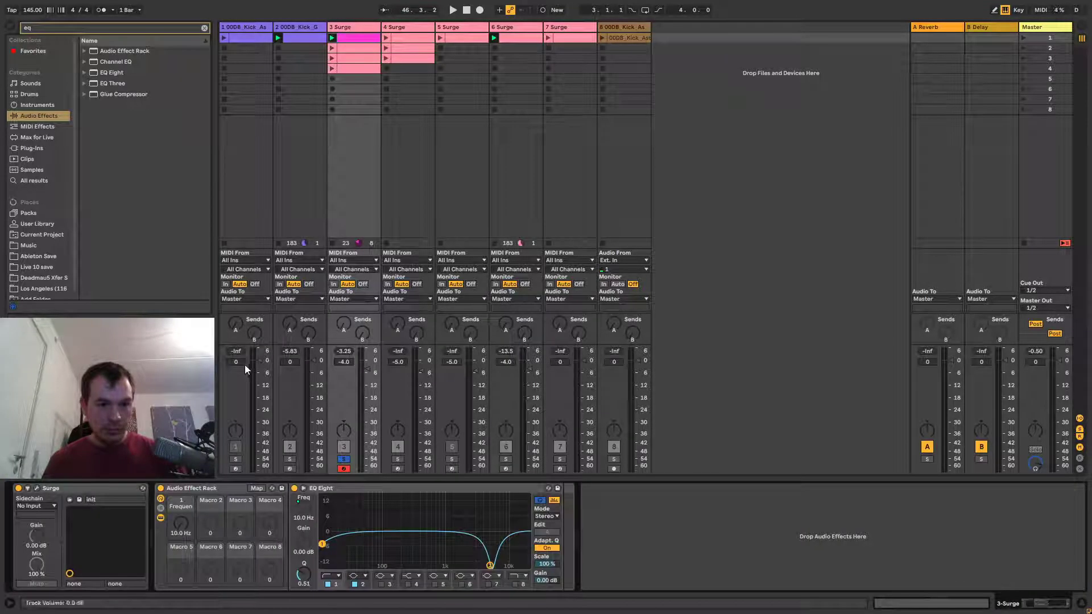
{"action": "right_click", "coordinate": [186, 524]}
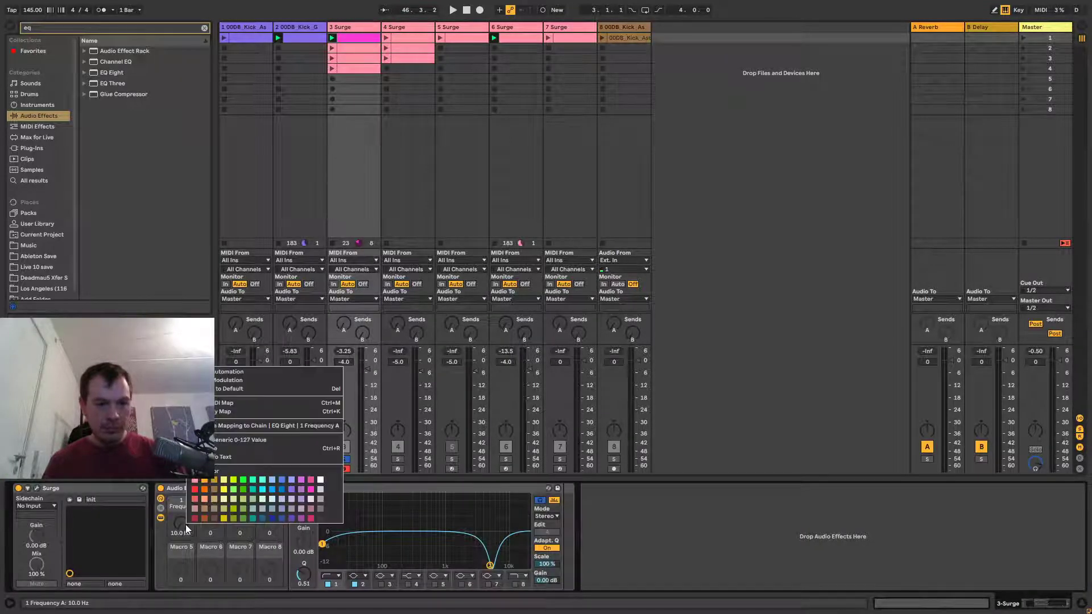
{"action": "left_click", "coordinate": [216, 372]}
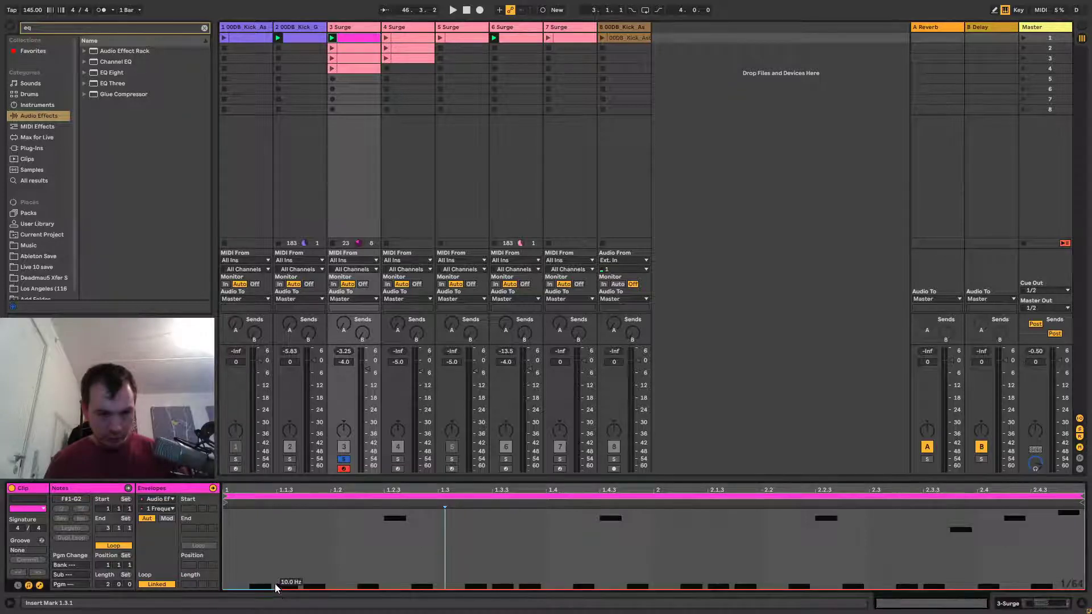
{"action": "left_click_drag", "start_coordinate": [275, 569], "coordinate": [240, 510]}
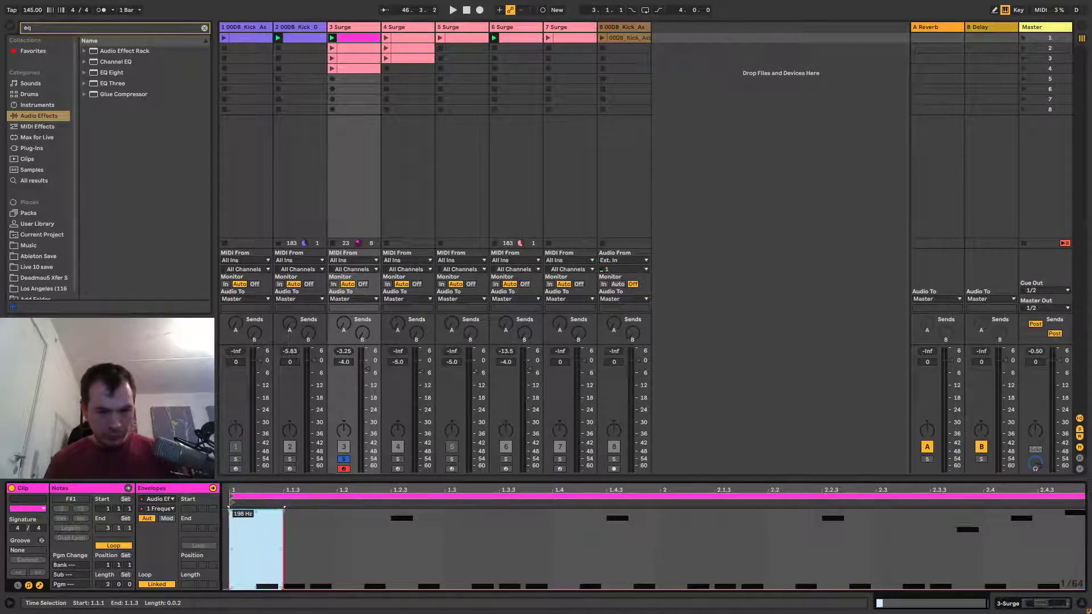
{"action": "left_click", "coordinate": [245, 564]}
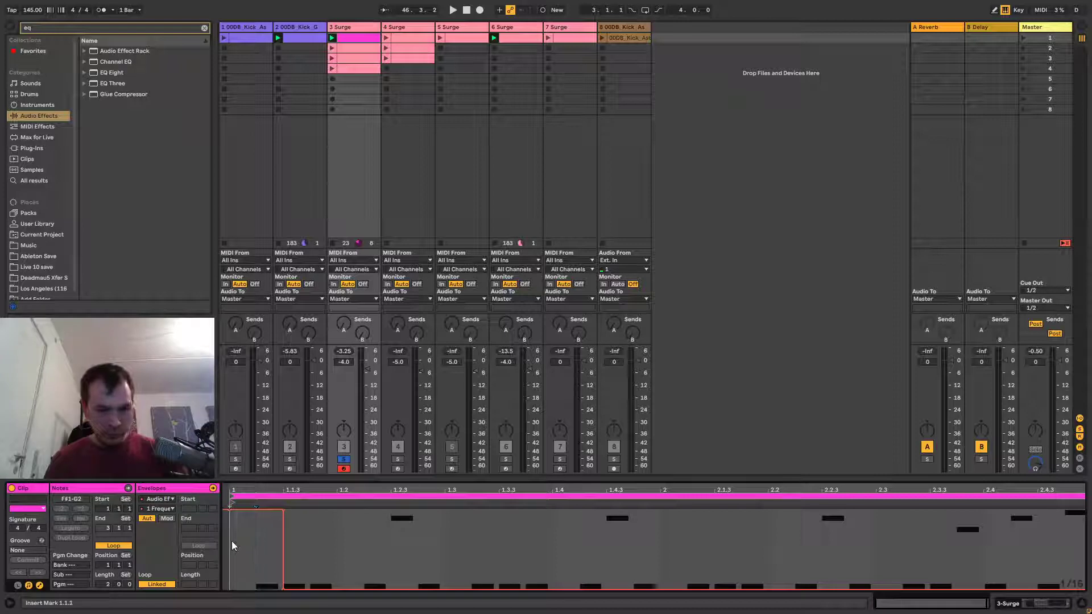
Select the envelope's first beat, from 1.1.1 to 1.2.1, and duplicate it across the rest of the two-bar clip.
{"action": "left_click_drag", "start_coordinate": [231, 541], "coordinate": [335, 535]}
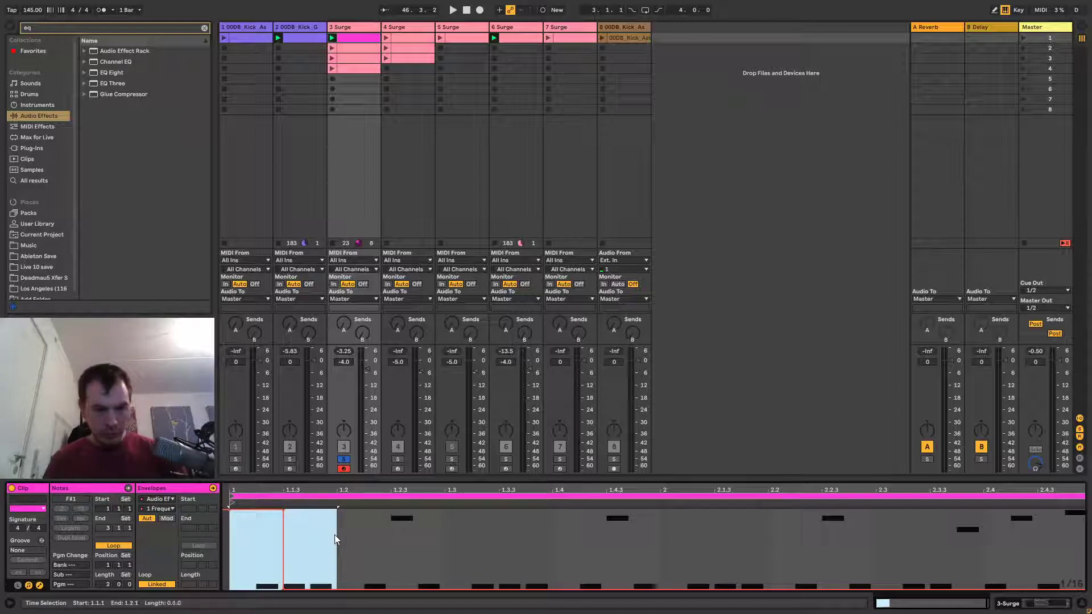
{"action": "key", "text": "ctrl+d"}
{"action": "key", "text": "ctrl+d"}
{"action": "key", "text": "ctrl+d"}
{"action": "key", "text": "ctrl+d"}
{"action": "key", "text": "ctrl+d"}
{"action": "key", "text": "ctrl+d"}
{"action": "key", "text": "ctrl+d"}
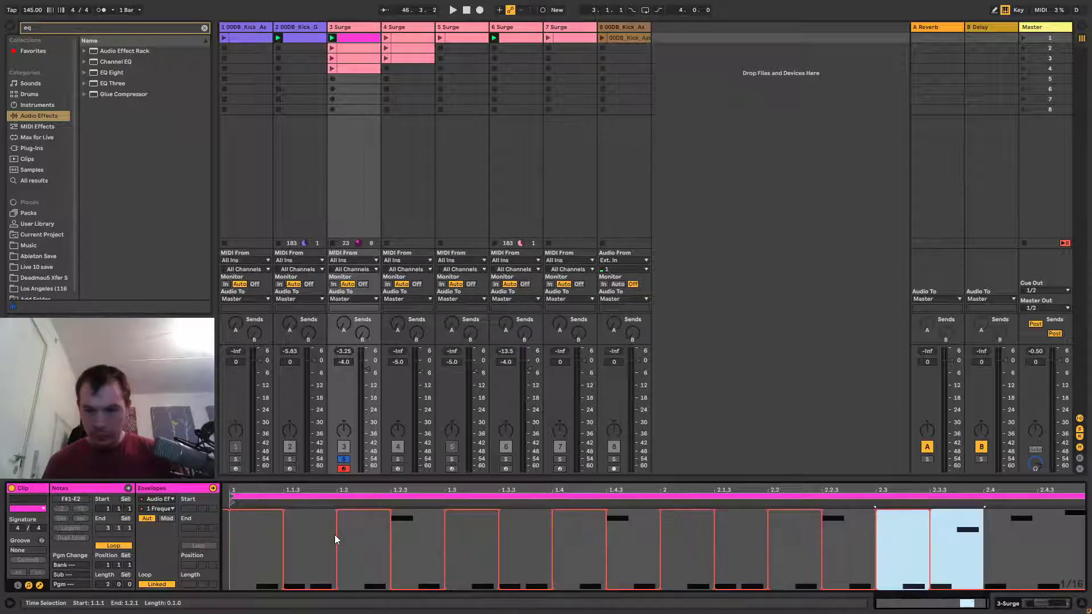
Play back the automated bass, unsolo track 3 to hear it in the mix, and deactivate track 6.
{"action": "key", "text": "space"}
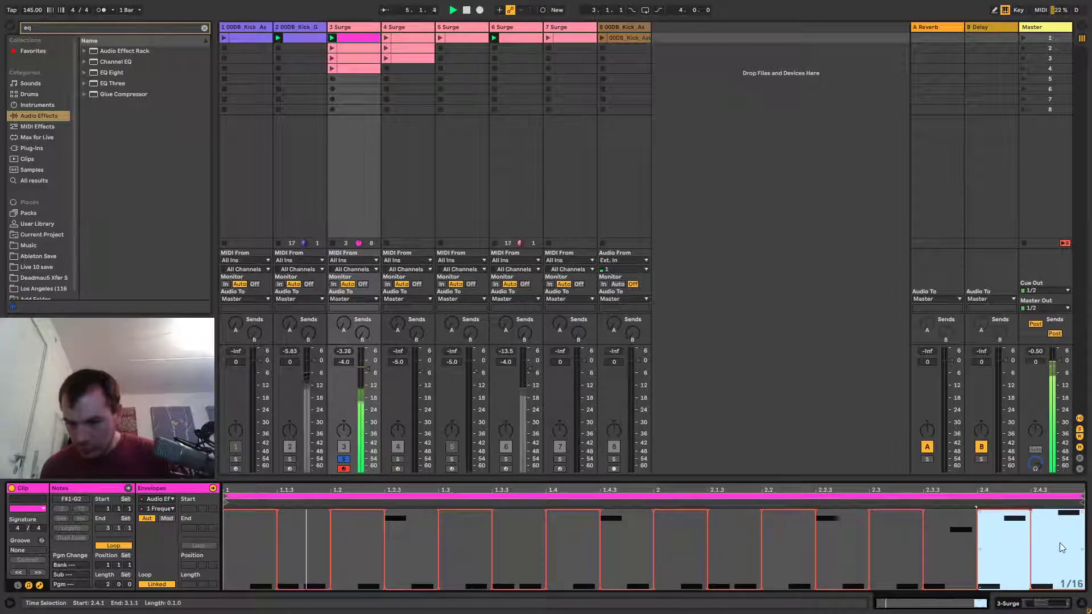
{"action": "left_click", "coordinate": [344, 460]}
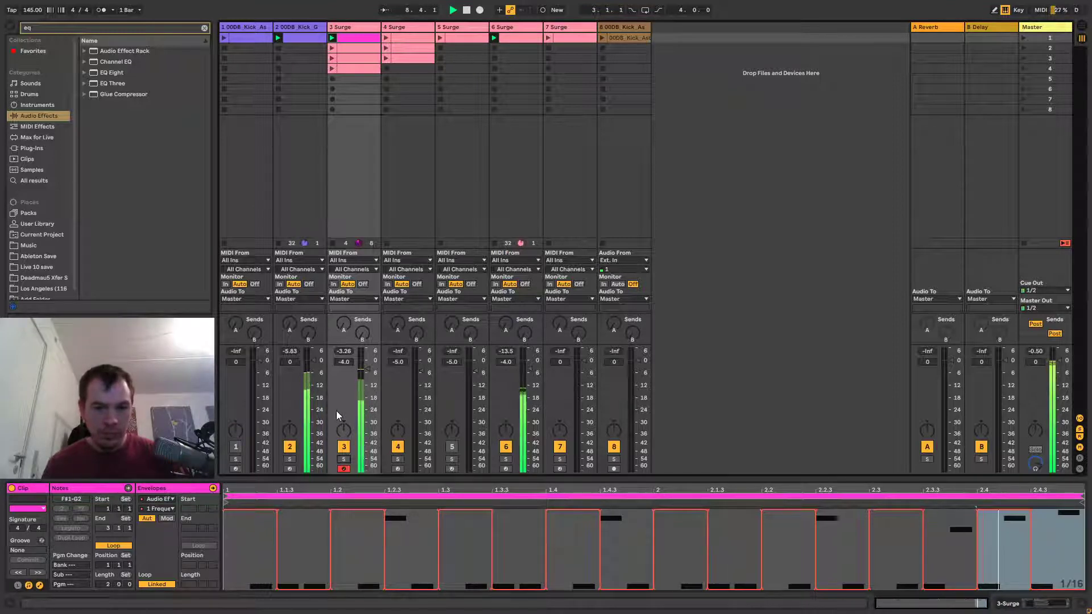
{"action": "left_click", "coordinate": [506, 447]}
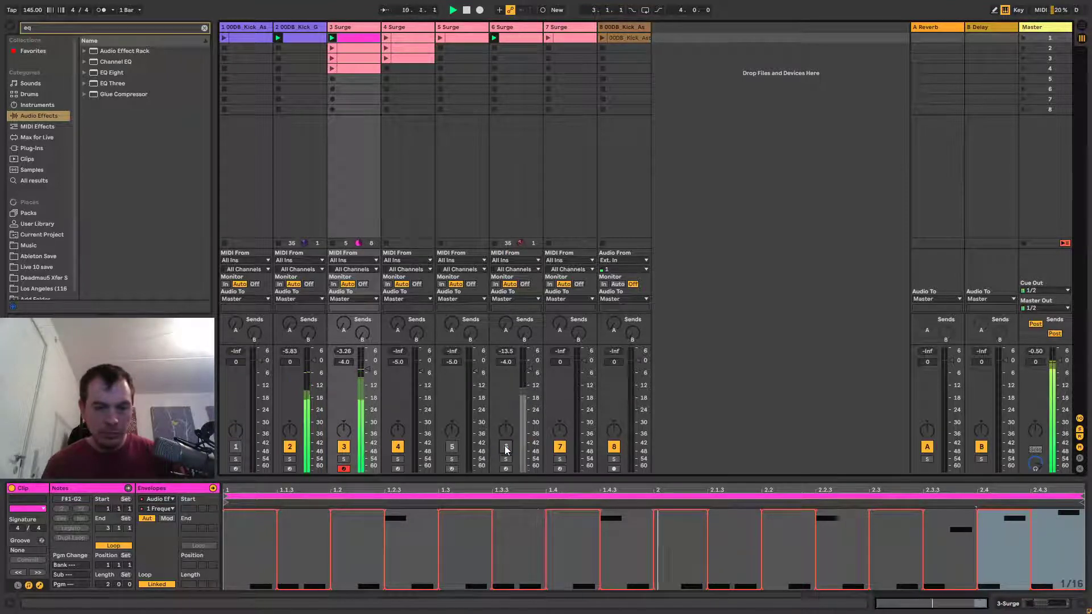
Solo track 6, add an EQ Eight after its Surge instrument, and turn on the EQ's spectrum analyzer.
{"action": "left_click", "coordinate": [505, 460]}
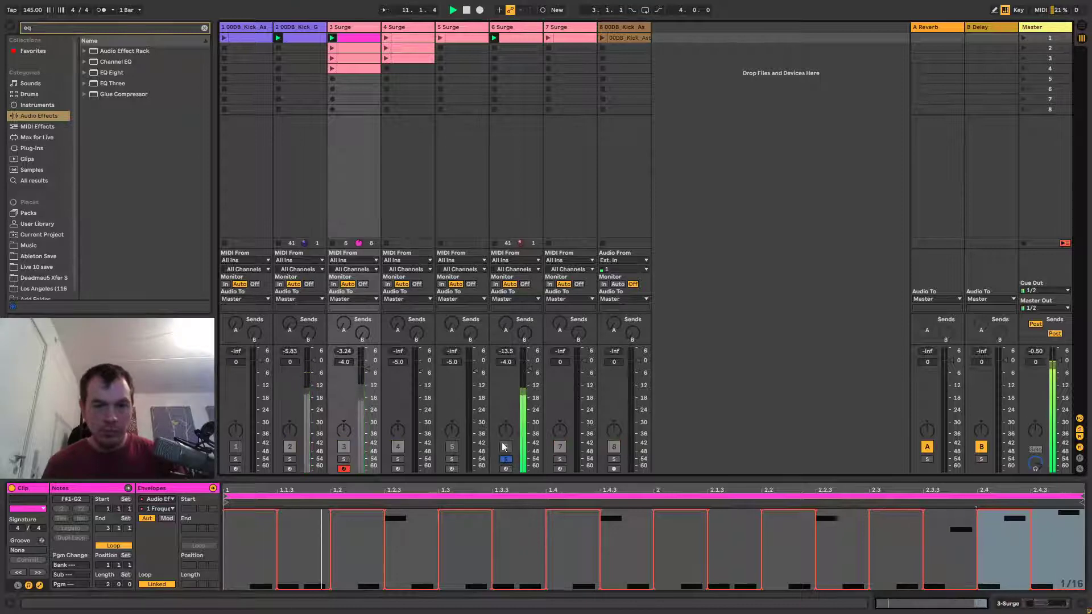
{"action": "left_click", "coordinate": [514, 26]}
{"action": "left_click", "coordinate": [514, 27]}
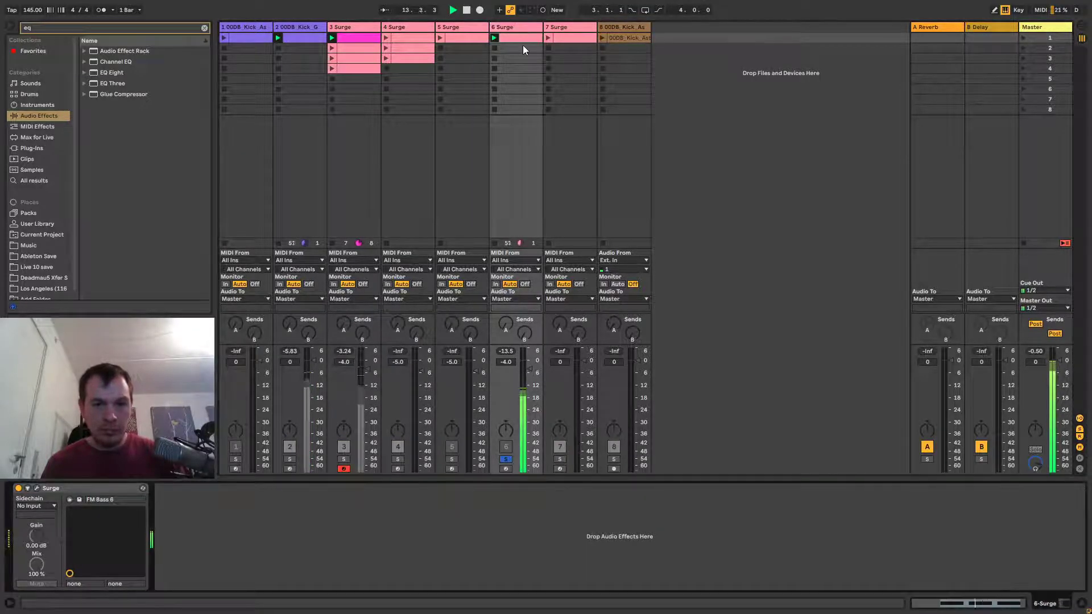
{"action": "left_click", "coordinate": [513, 28]}
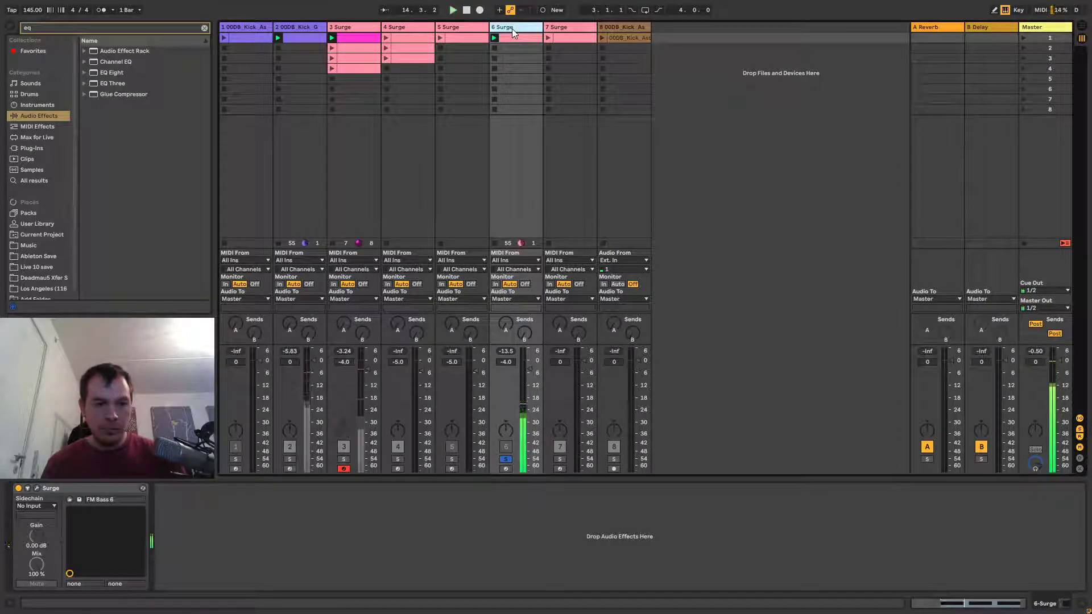
{"action": "left_click", "coordinate": [94, 60]}
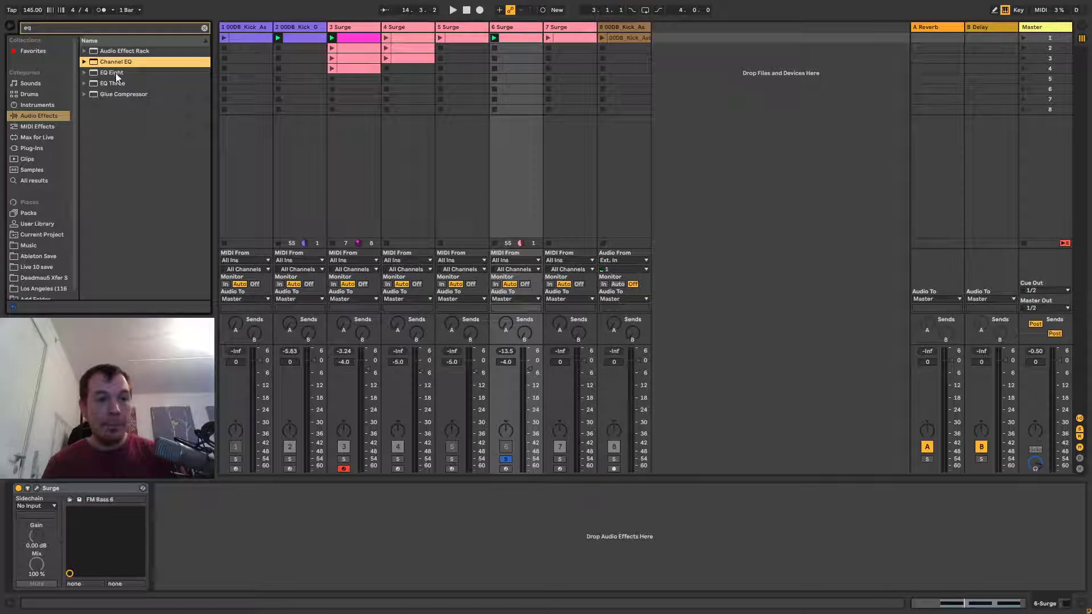
{"action": "double_click", "coordinate": [116, 73]}
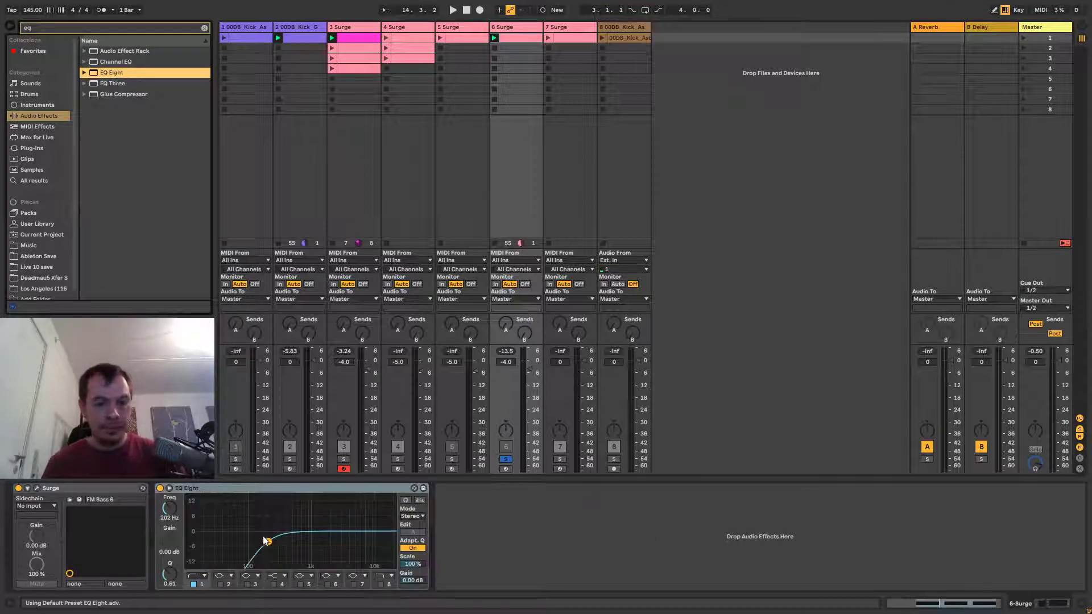
{"action": "left_click", "coordinate": [421, 500]}
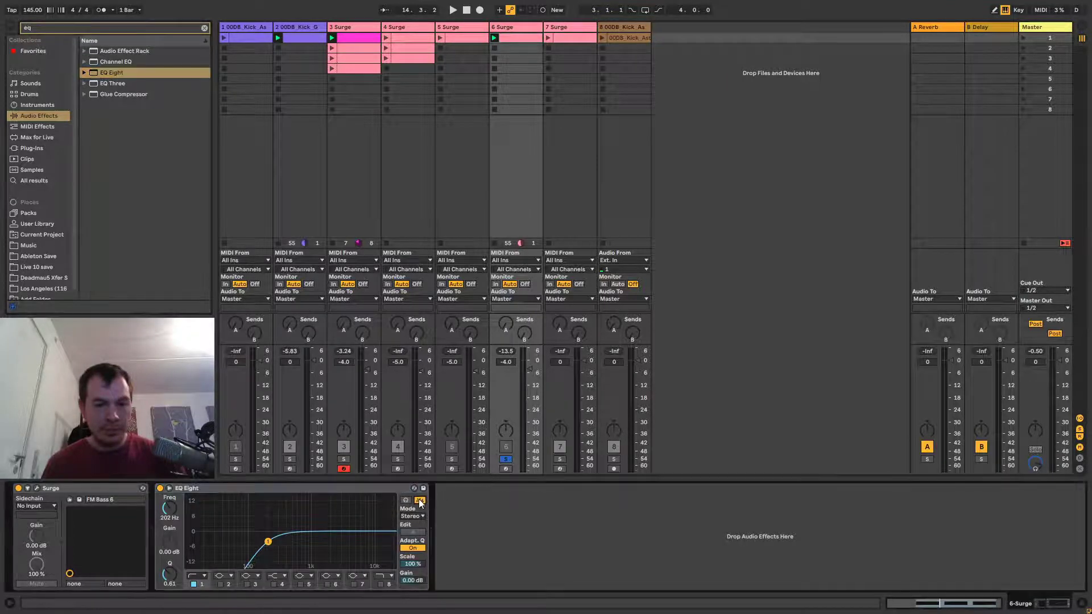
During playback, move track 6's low-cut band 1 to about 128 Hz and solo track 3 alongside it.
{"action": "key", "text": "space"}
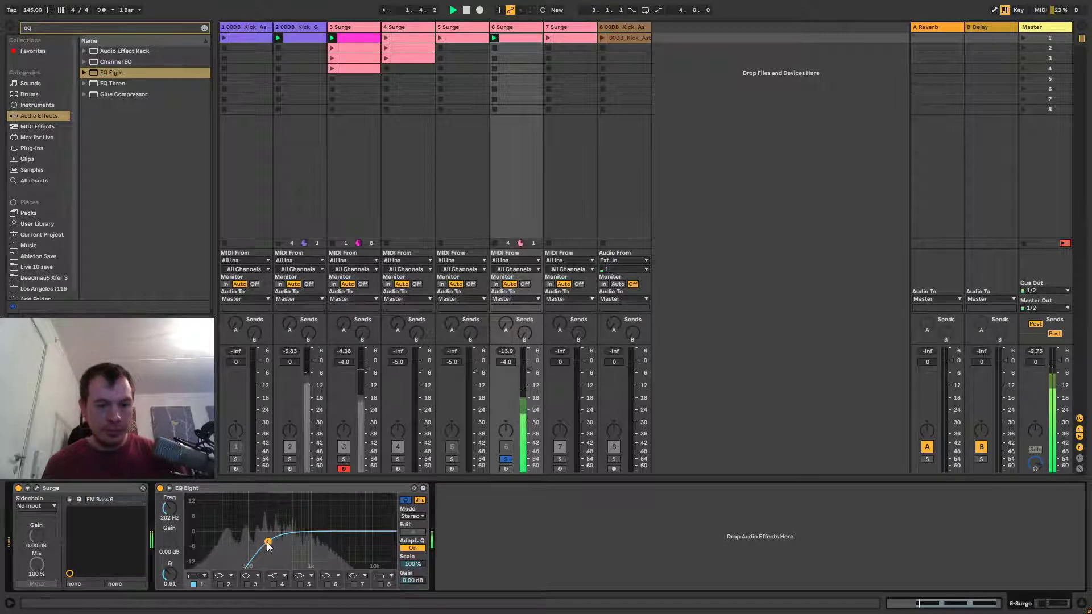
{"action": "mouse_move", "coordinate": [268, 546]}
{"action": "left_mouse_down"}
{"action": "mouse_move", "coordinate": [243, 546]}
{"action": "mouse_move", "coordinate": [256, 539]}
{"action": "left_mouse_up"}
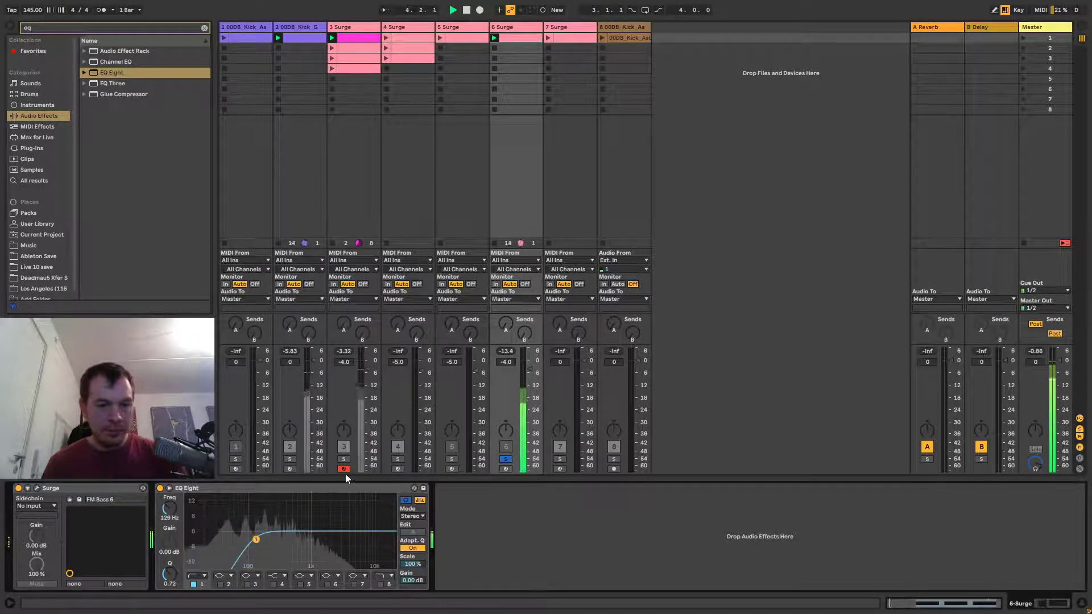
{"action": "left_click", "coordinate": [344, 459]}
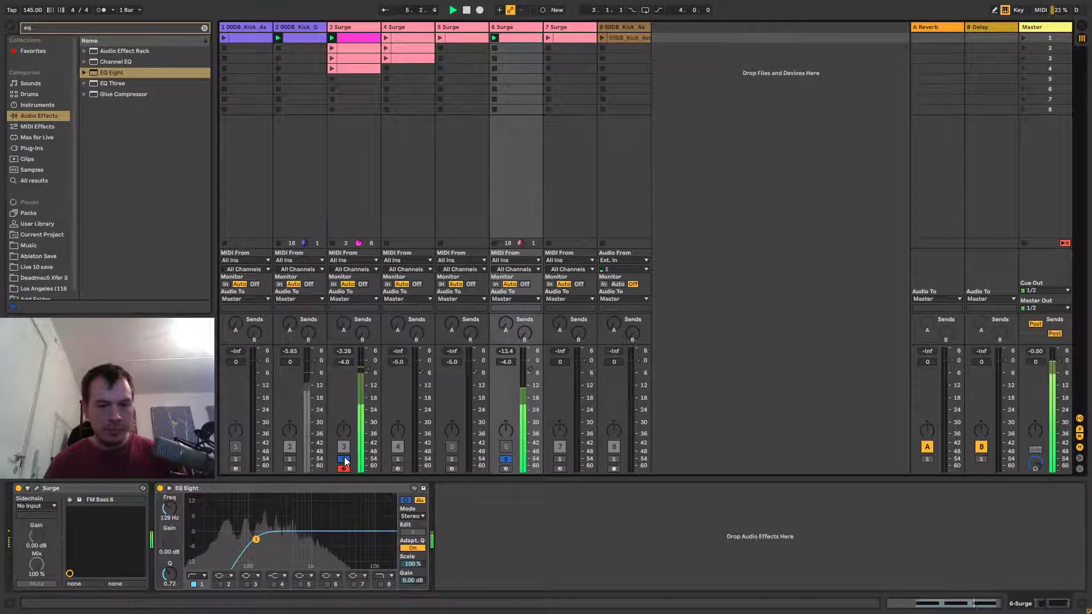
Raise track 6's low-cut band 1 to about 383 Hz during playback and open track 3's device chain.
{"action": "left_click_drag", "start_coordinate": [256, 539], "coordinate": [285, 542]}
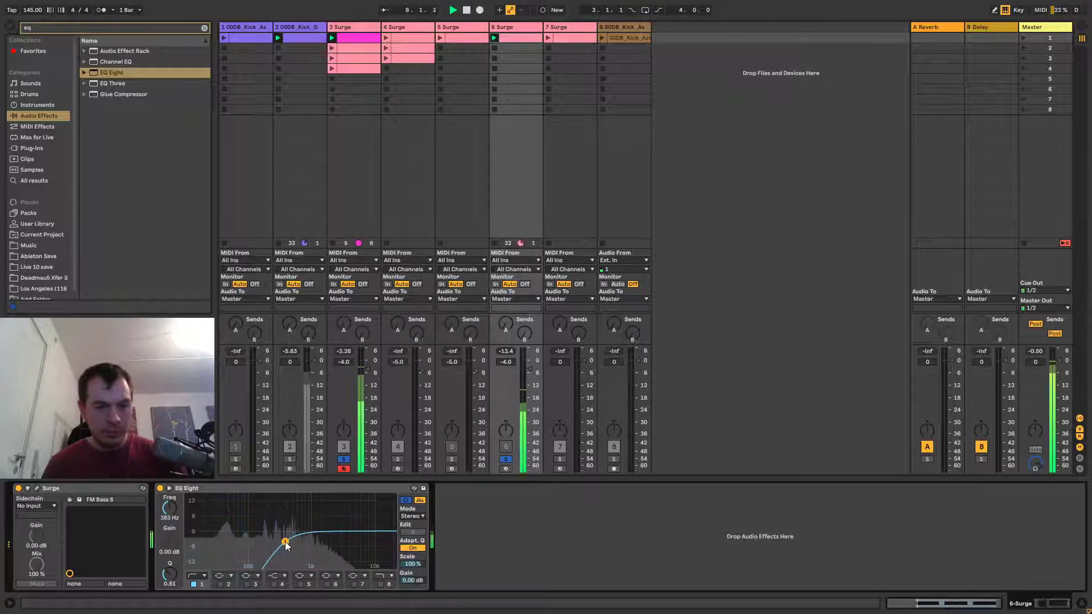
{"action": "left_click", "coordinate": [348, 32]}
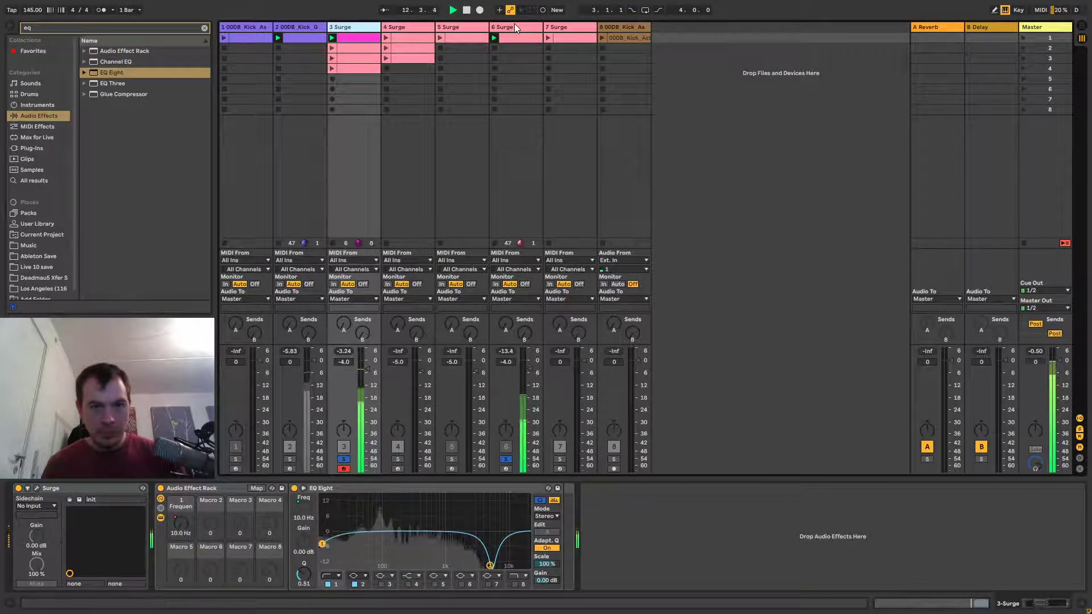
Try to copy the low-cut envelope from track 3's first clip into track 6's clip.
{"action": "left_click", "coordinate": [357, 40]}
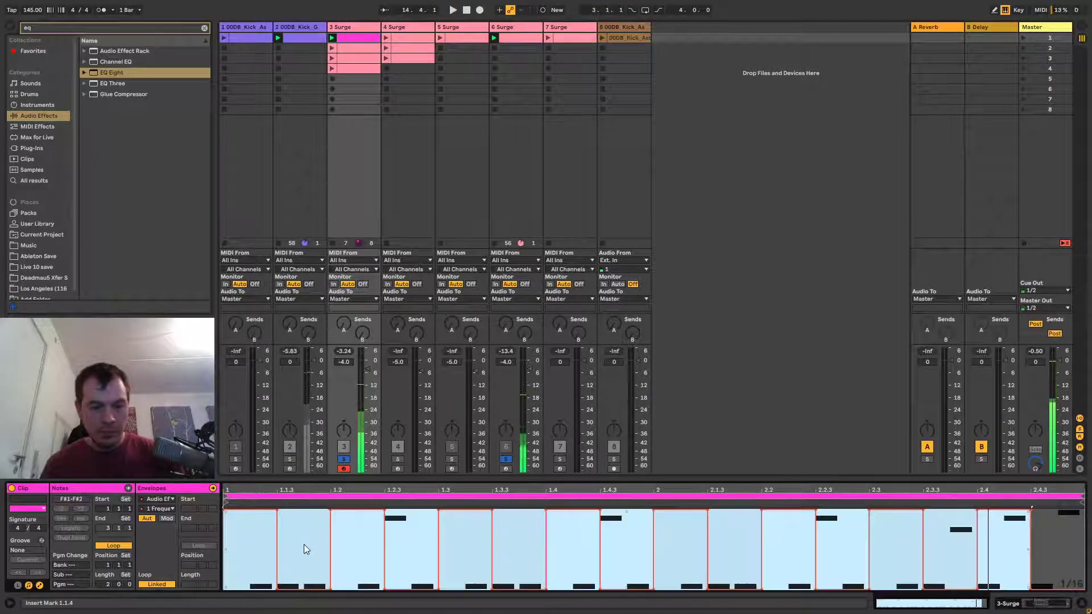
{"action": "key", "text": "ctrl+a"}
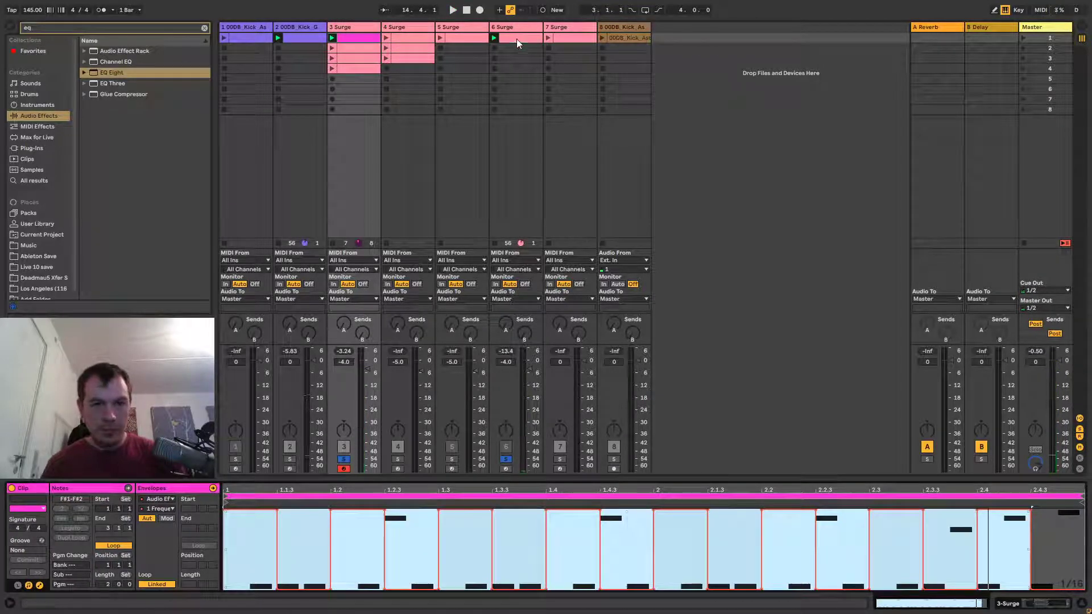
{"action": "left_click", "coordinate": [516, 38]}
{"action": "left_click", "coordinate": [288, 557]}
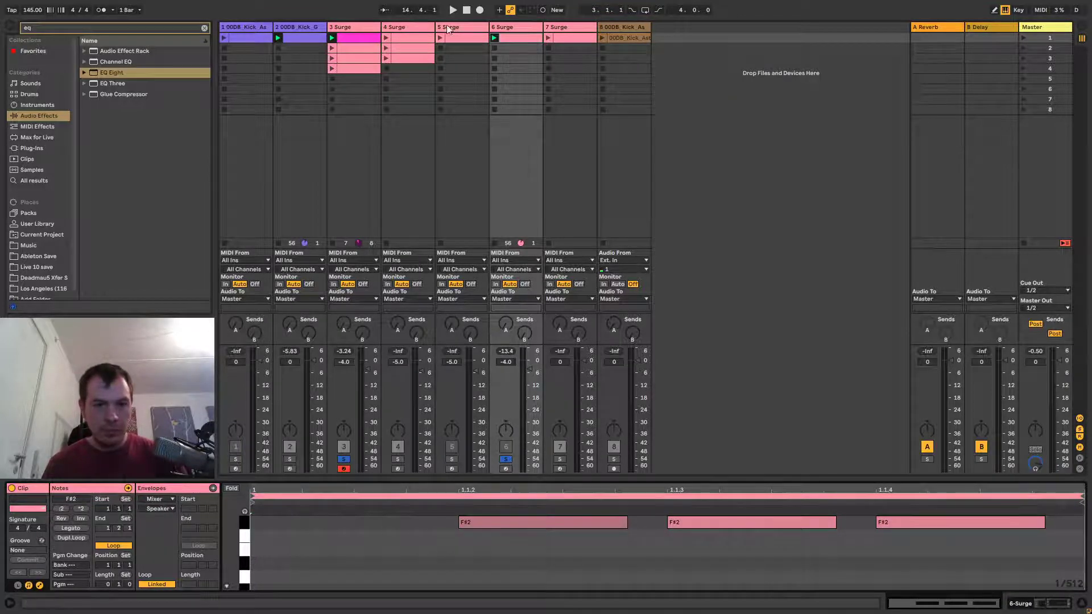
Group track 6's EQ Eight into an Audio Effect Rack and show the rack's macro controls.
{"action": "double_click", "coordinate": [499, 28]}
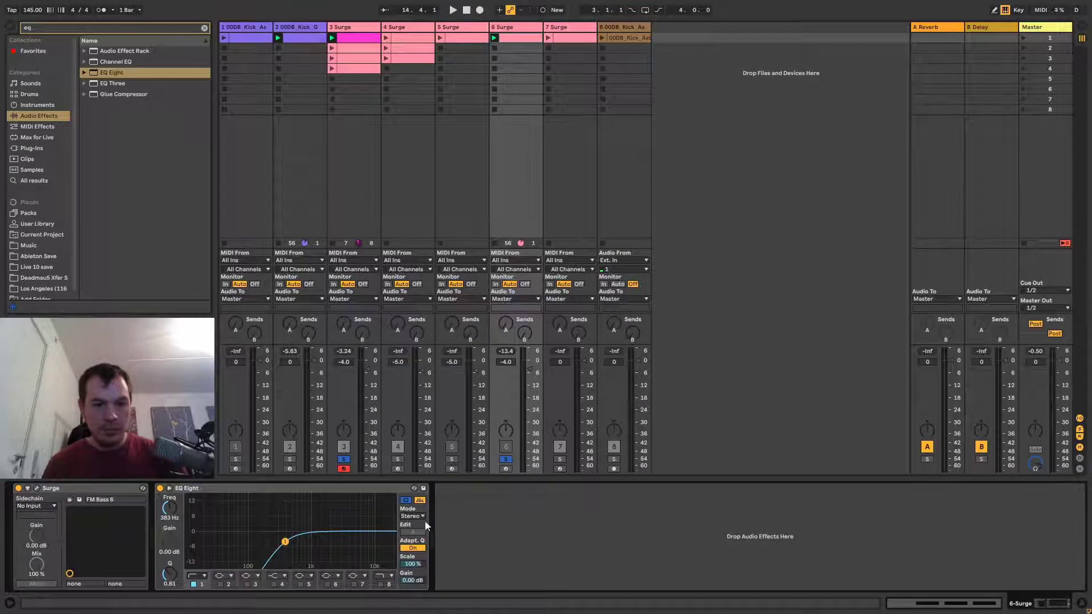
{"action": "right_click", "coordinate": [256, 489]}
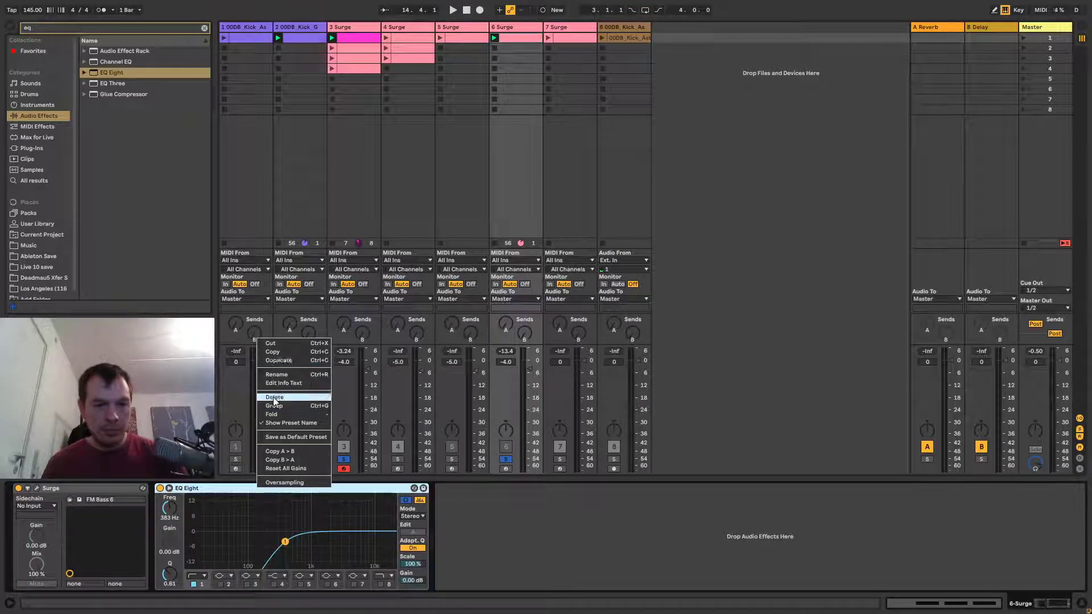
{"action": "left_click", "coordinate": [274, 405]}
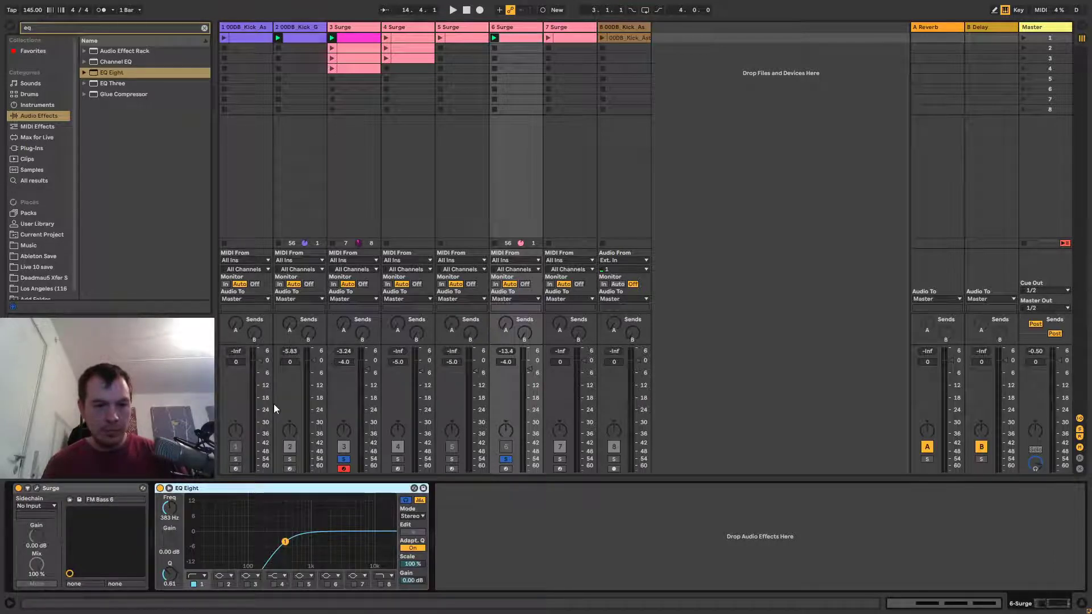
{"action": "left_click", "coordinate": [259, 491]}
{"action": "key", "text": "Delete"}
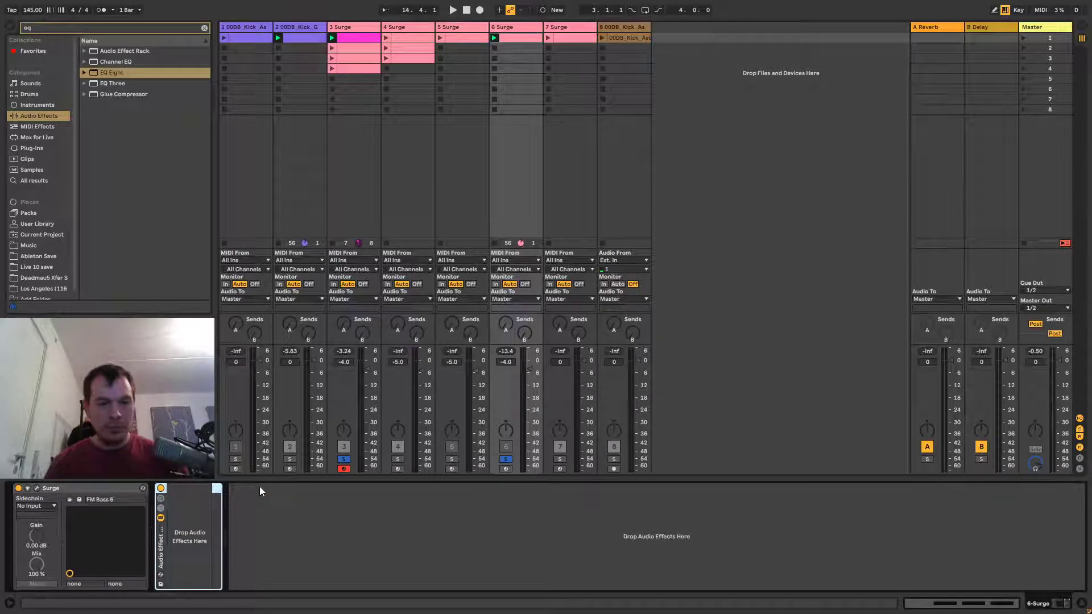
{"action": "key", "text": "ctrl+z"}
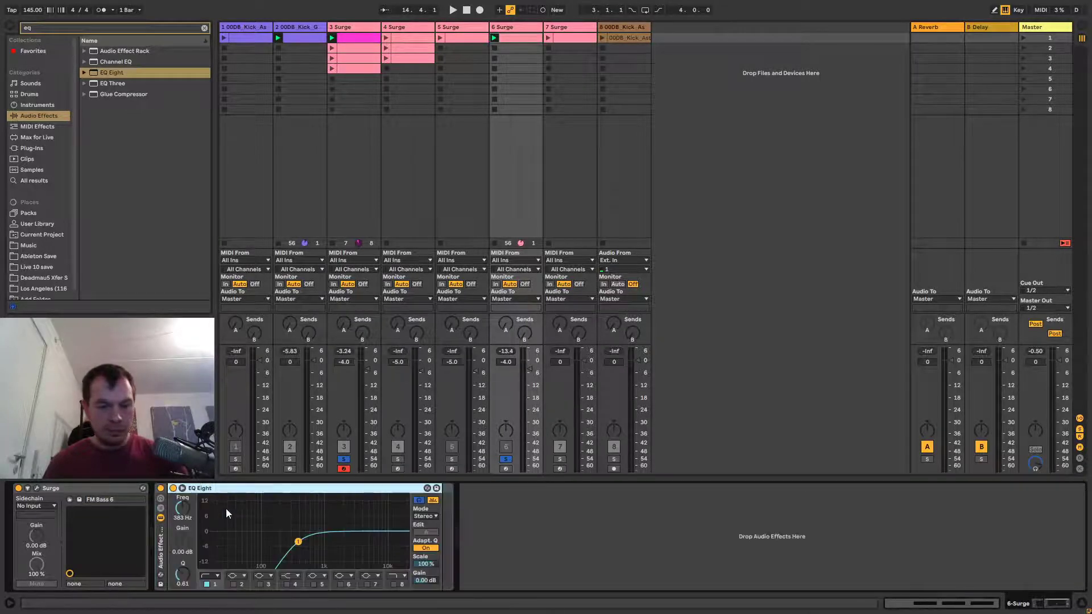
{"action": "left_click", "coordinate": [161, 499]}
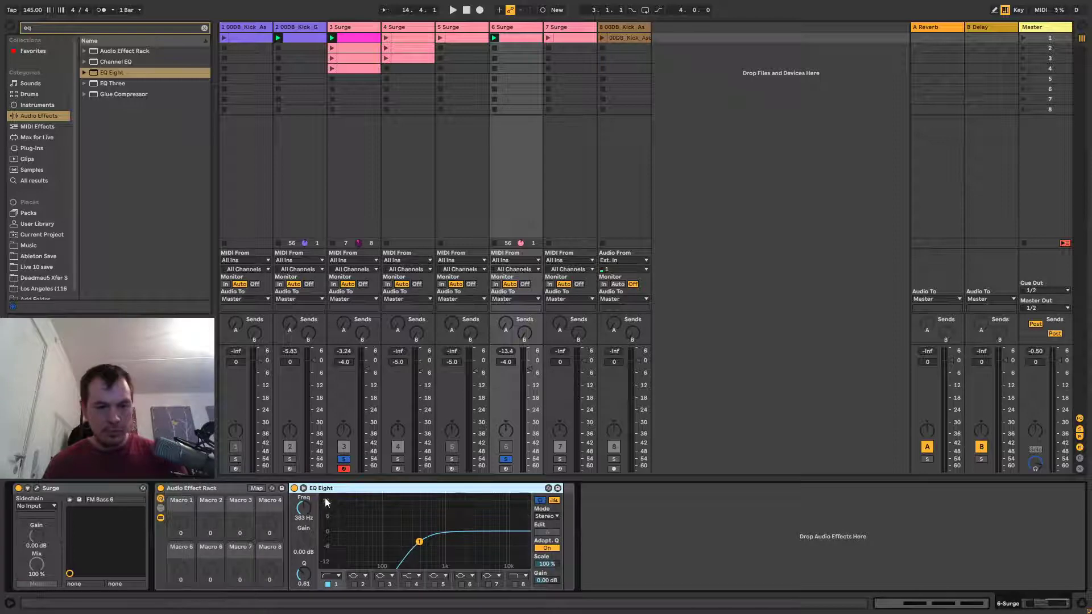
Map the EQ's band 1 frequency to Macro 1 and limit the mapping's maximum to 198 Hz.
{"action": "left_click", "coordinate": [261, 489]}
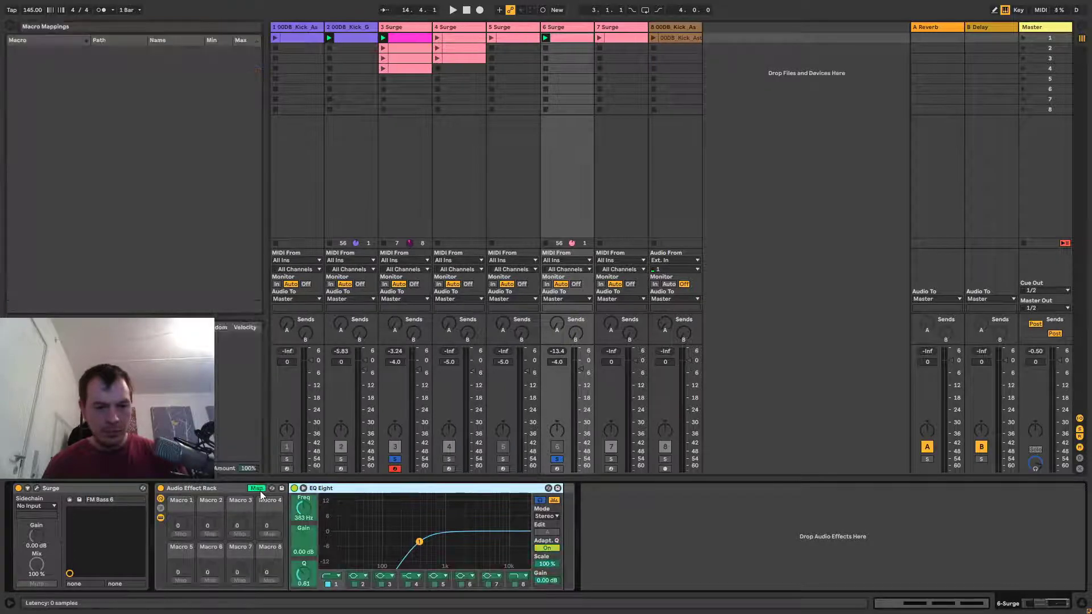
{"action": "left_click", "coordinate": [176, 535]}
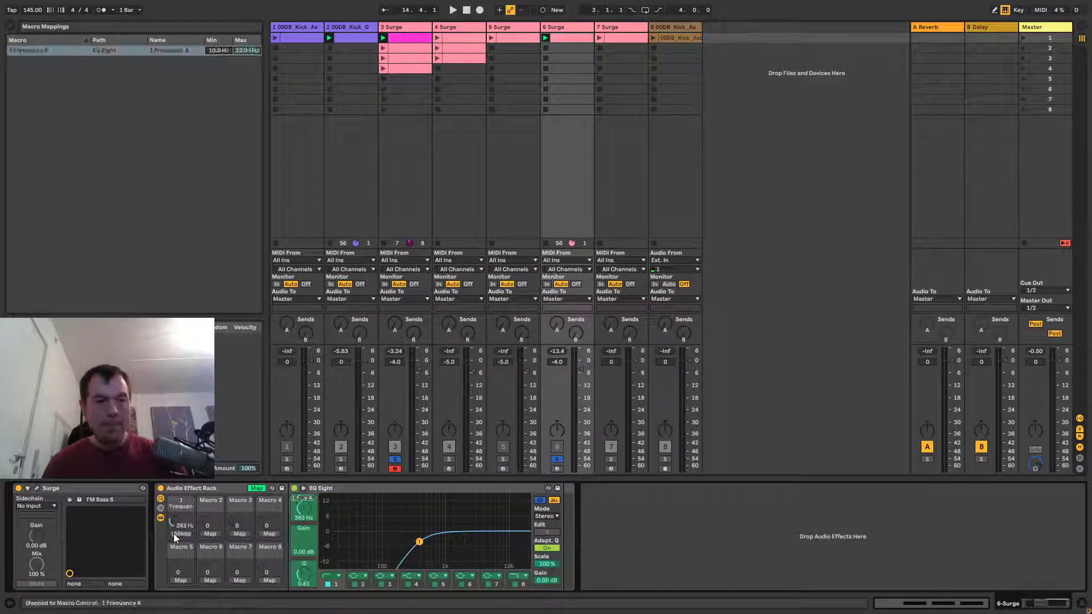
{"action": "left_click", "coordinate": [241, 51]}
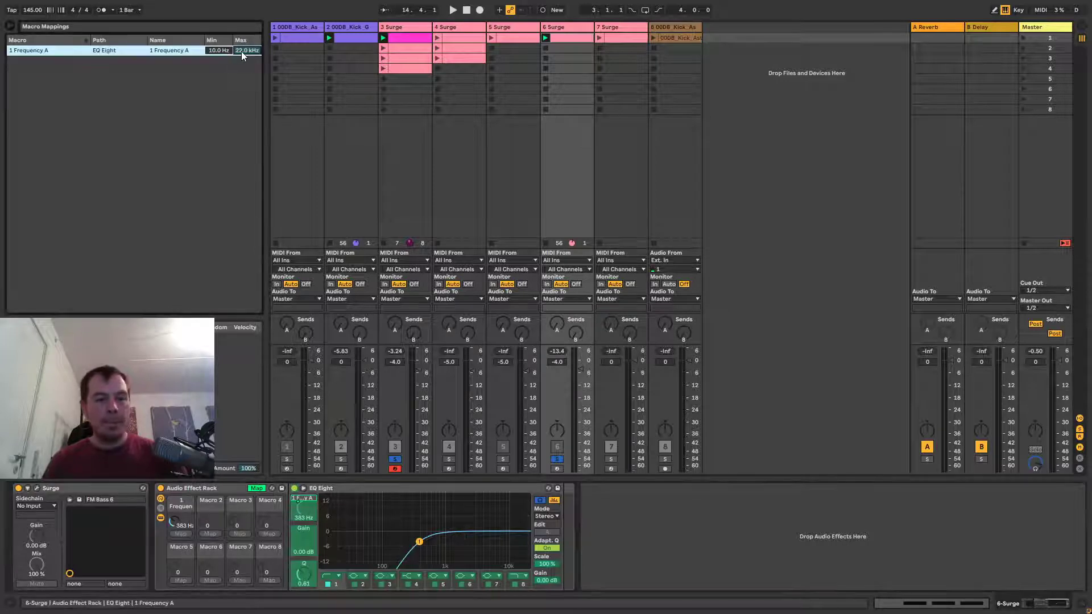
{"action": "type", "text": "15"}
{"action": "key", "text": "BackSpace"}
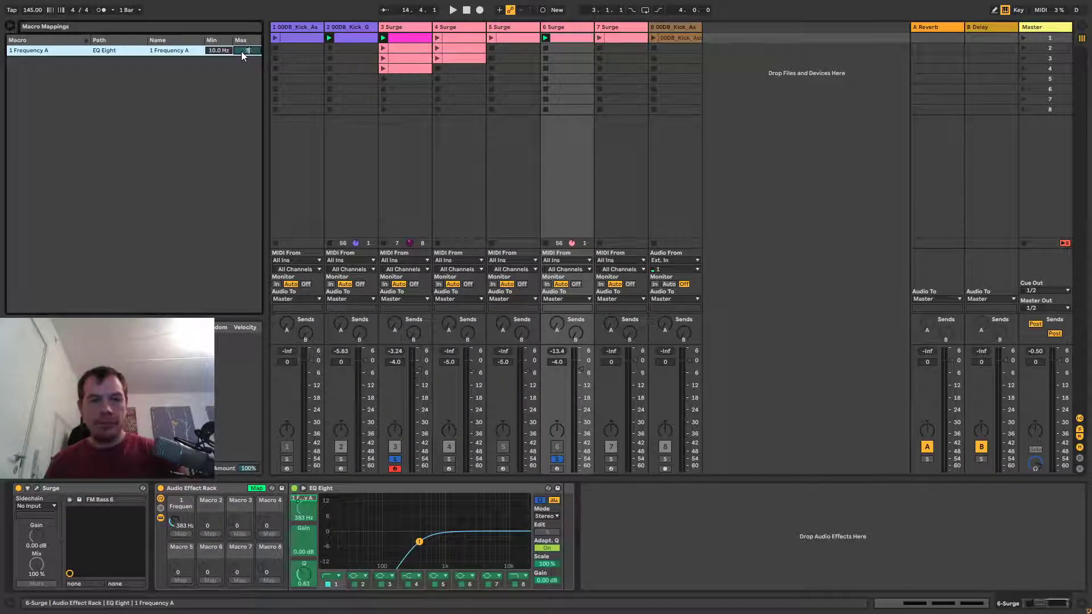
{"action": "type", "text": "46"}
{"action": "key", "text": "Return"}
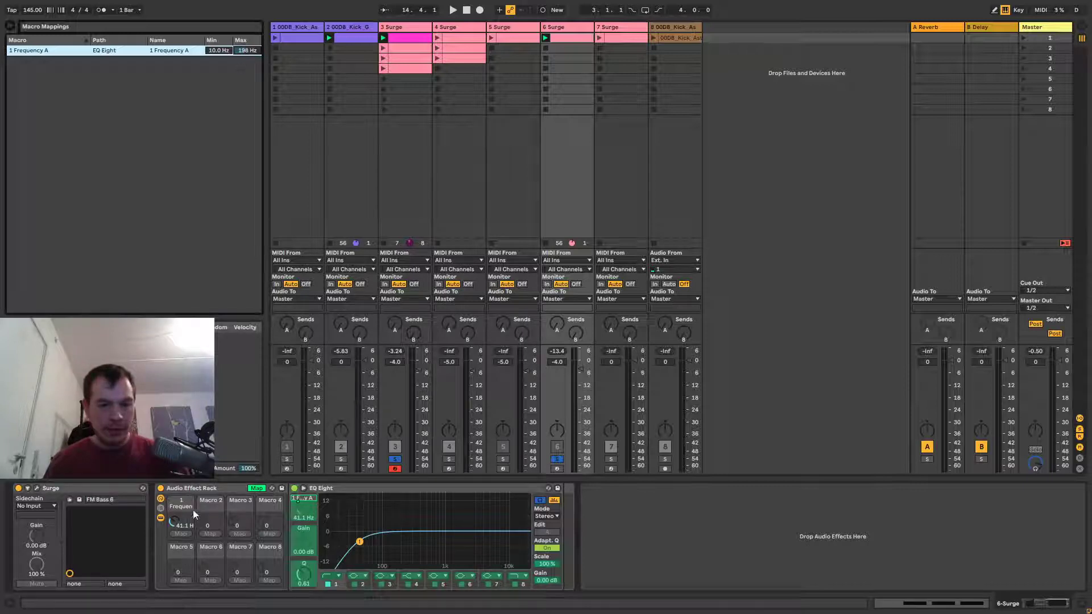
Turn the rack's frequency macro down and show its automation envelope in track 6's clip.
{"action": "left_click_drag", "start_coordinate": [175, 522], "coordinate": [175, 563]}
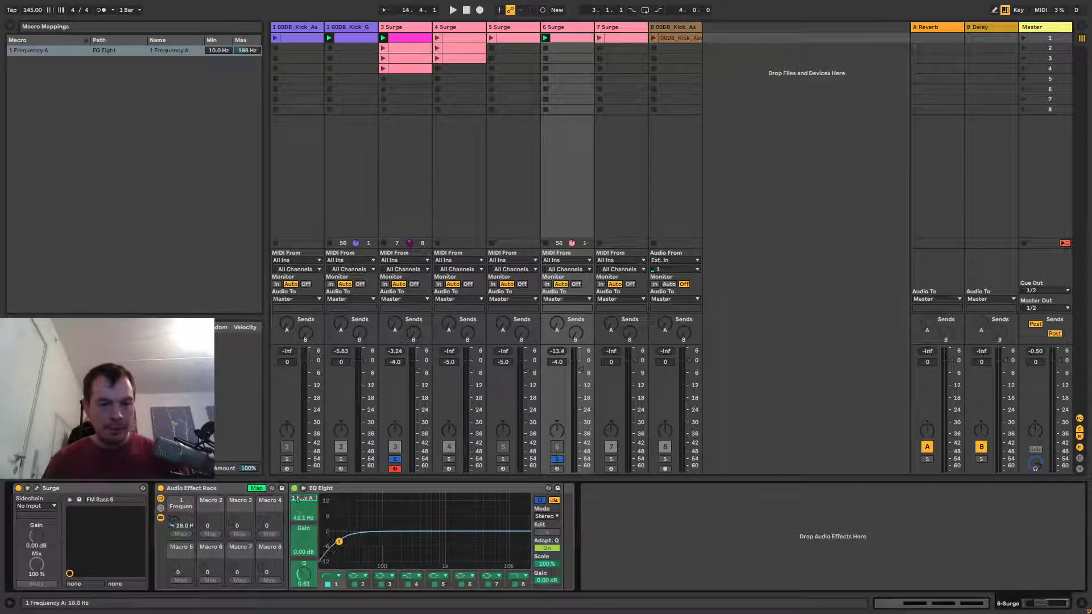
{"action": "right_click", "coordinate": [175, 530]}
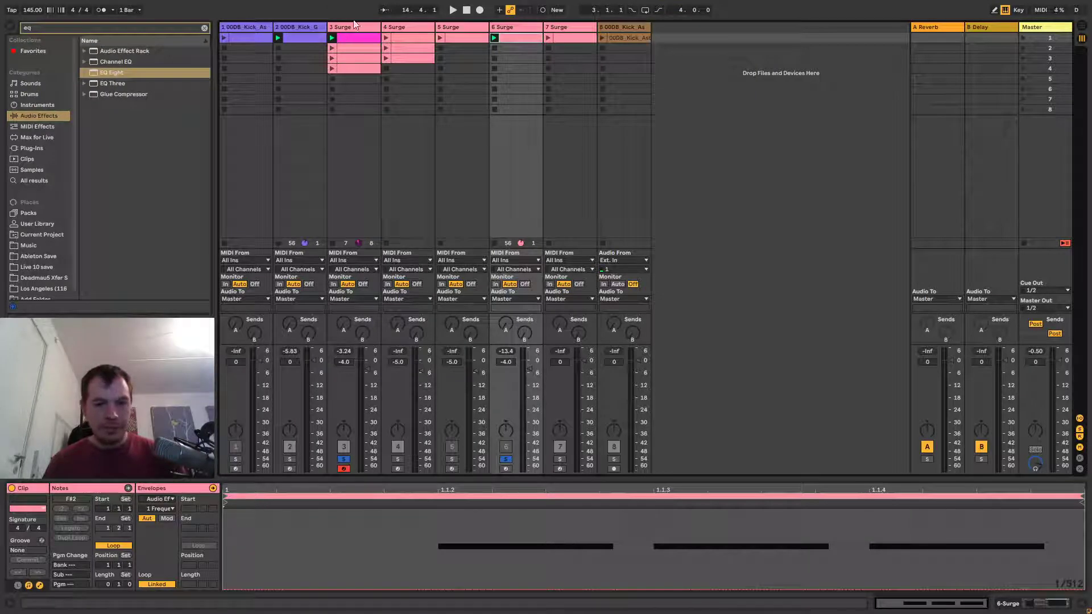
Copy the complete low-cut envelope from track 3's first clip and paste it into track 6's clip.
{"action": "left_click", "coordinate": [355, 43]}
{"action": "left_click", "coordinate": [295, 567]}
{"action": "key", "text": "ctrl+a"}
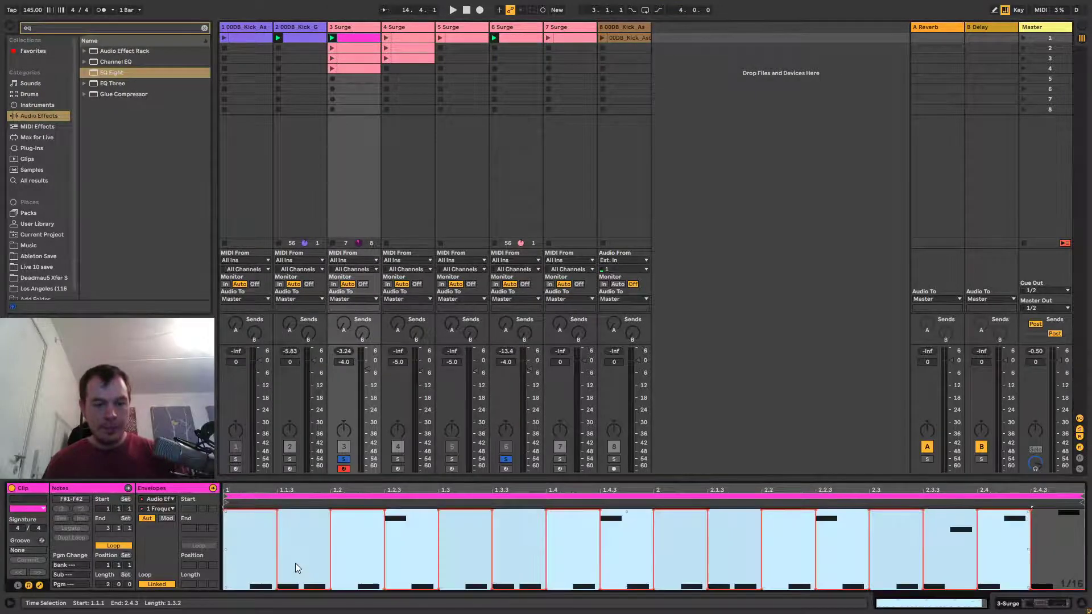
{"action": "left_click", "coordinate": [510, 39]}
{"action": "left_click", "coordinate": [247, 551]}
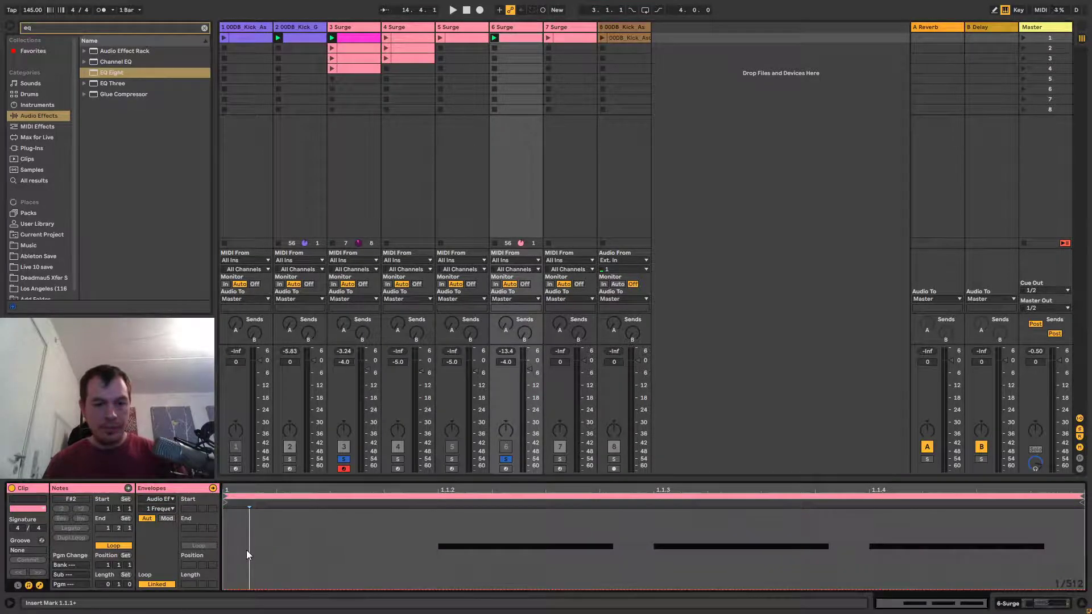
{"action": "key", "text": "ctrl+a"}
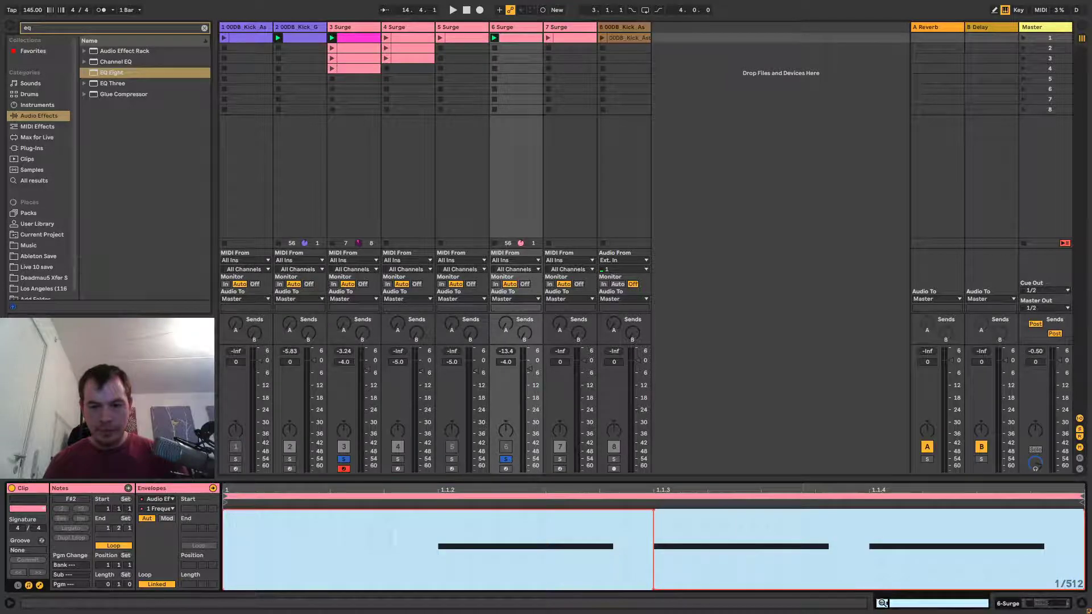
Clear track 6's pasted envelope steps beyond the one-beat loop and lower the breakpoint at 1.2 to the minimum.
{"action": "key", "text": "minus"}
{"action": "key", "text": "minus"}
{"action": "key", "text": "minus"}
{"action": "left_click", "coordinate": [332, 528]}
{"action": "left_click", "coordinate": [340, 528]}
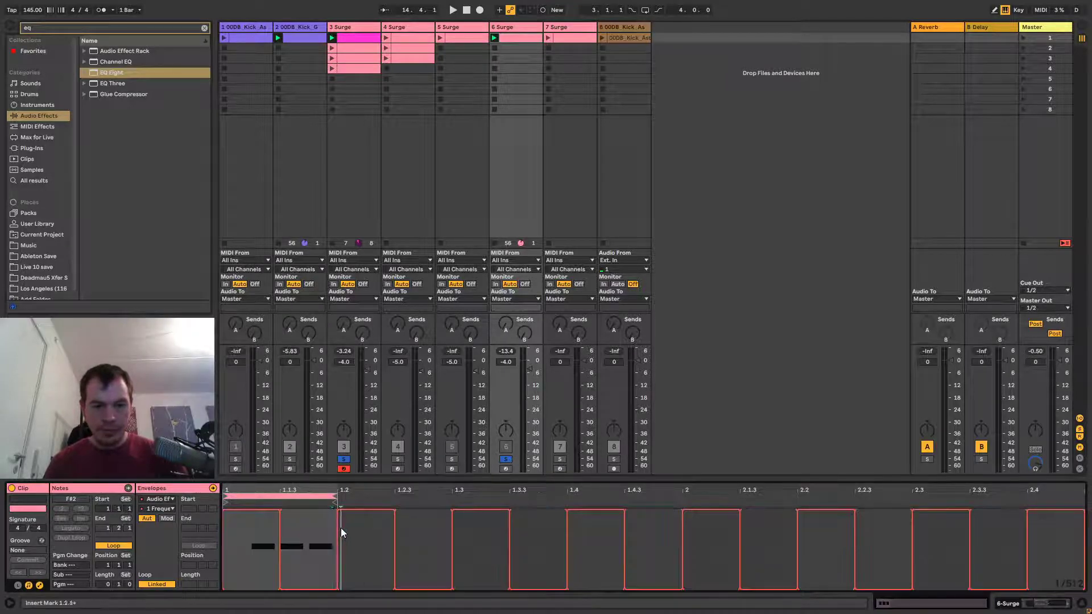
{"action": "mouse_move", "coordinate": [340, 528]}
{"action": "left_mouse_down"}
{"action": "mouse_move", "coordinate": [1075, 532]}
{"action": "mouse_move", "coordinate": [1026, 532]}
{"action": "left_mouse_up"}
{"action": "left_click", "coordinate": [1025, 532]}
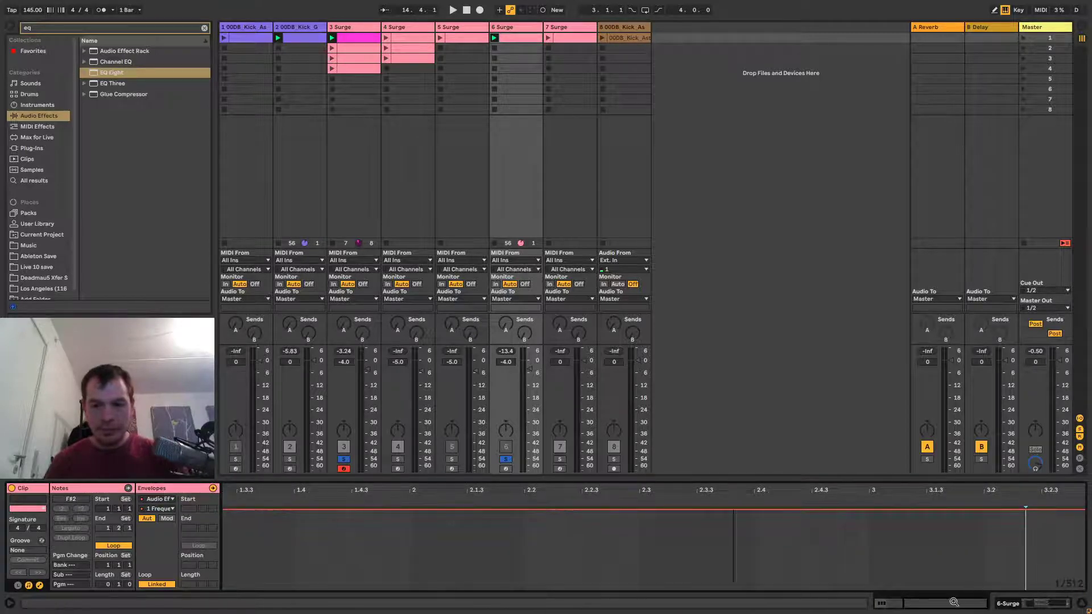
{"action": "left_click_drag", "start_coordinate": [954, 602], "coordinate": [943, 602]}
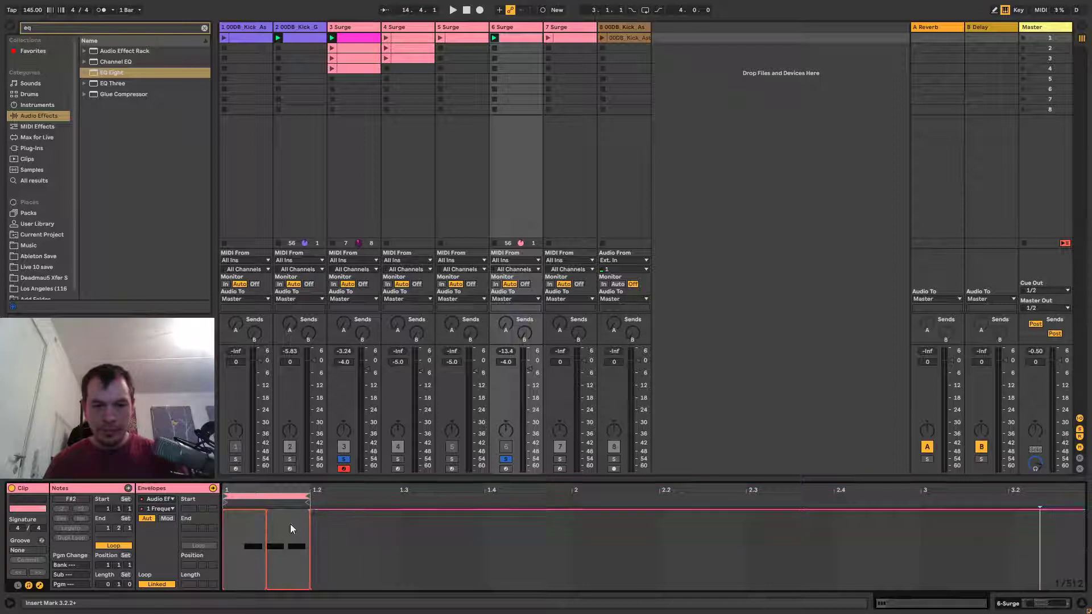
{"action": "left_click_drag", "start_coordinate": [310, 510], "coordinate": [311, 590]}
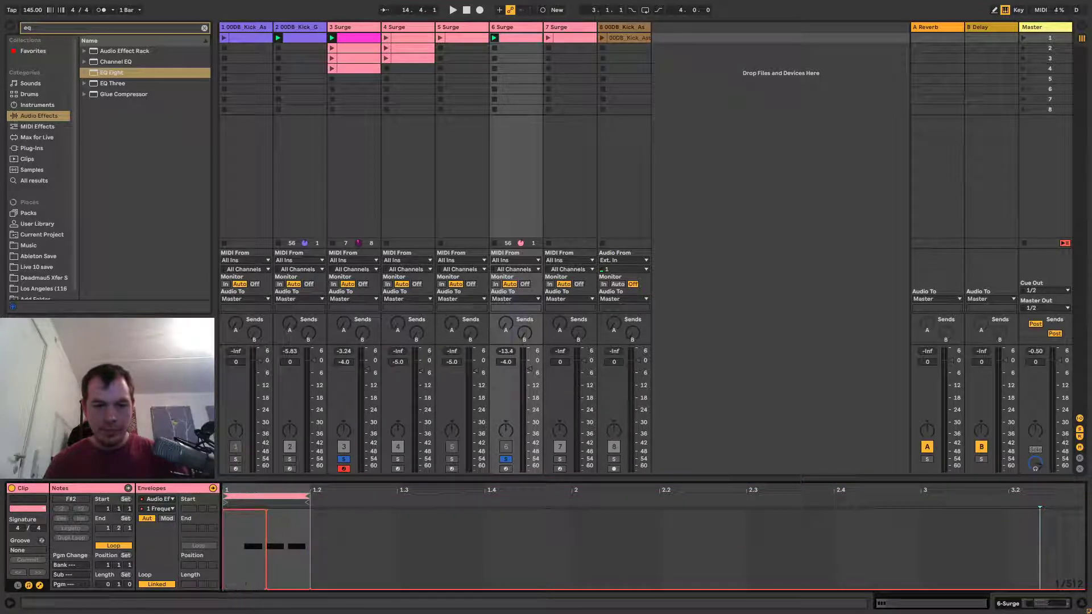
{"action": "key", "text": "z"}
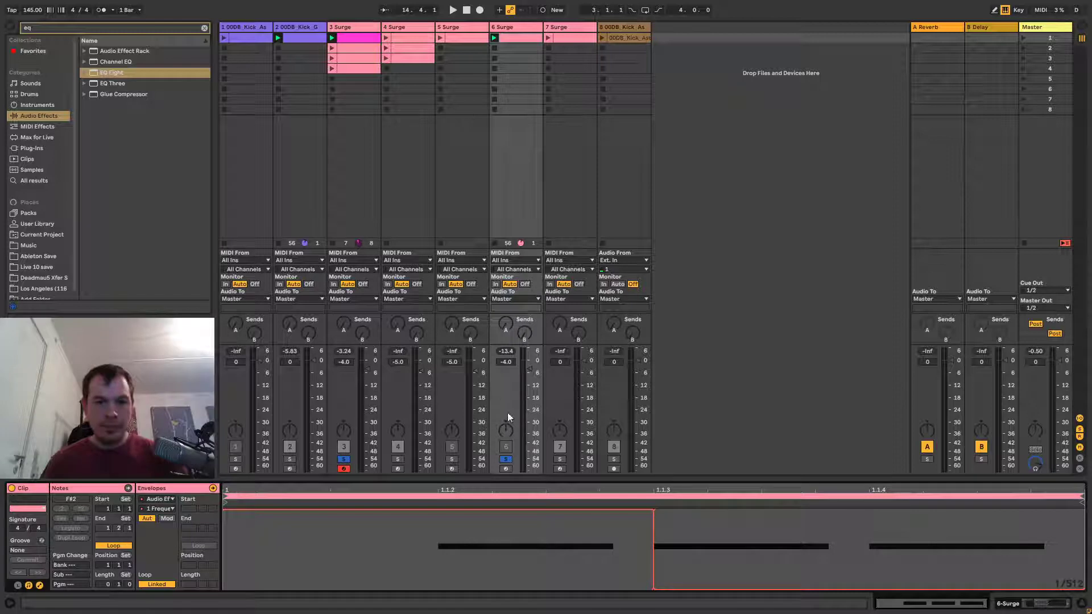
Play track 6 soloed to hear its automated low cut, hide the clip's envelopes, and unsolo it to hear the full mix.
{"action": "left_click", "coordinate": [507, 460]}
{"action": "key", "text": "space"}
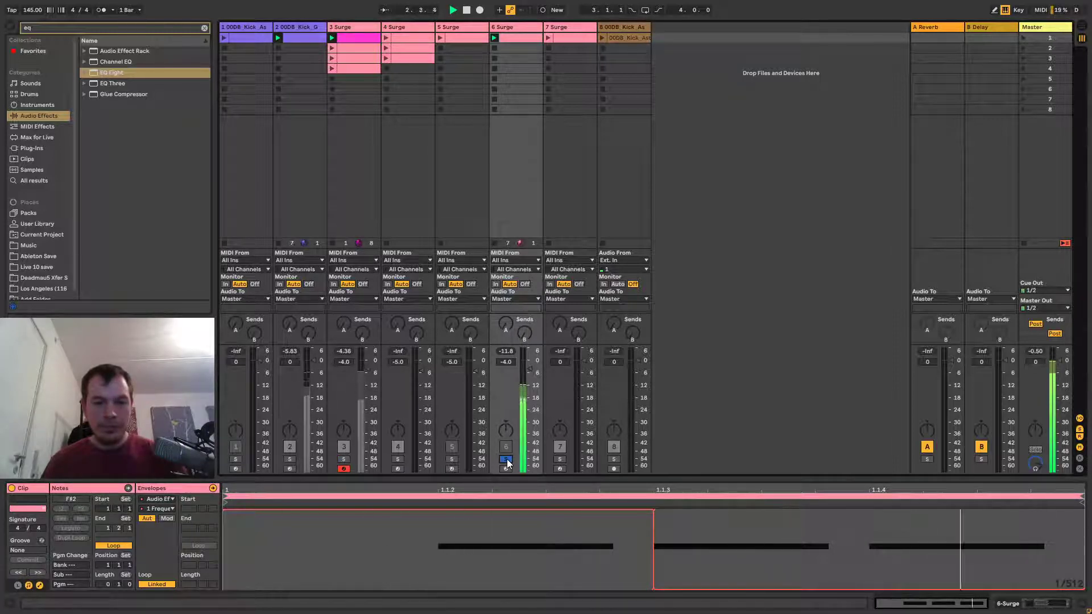
{"action": "left_click", "coordinate": [39, 585]}
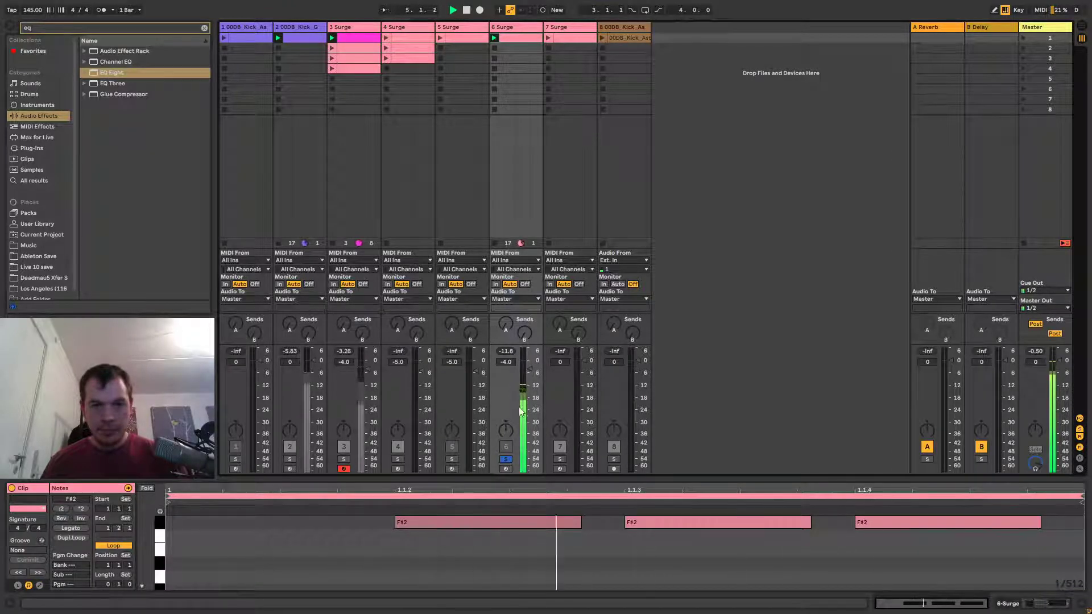
{"action": "left_click", "coordinate": [504, 460]}
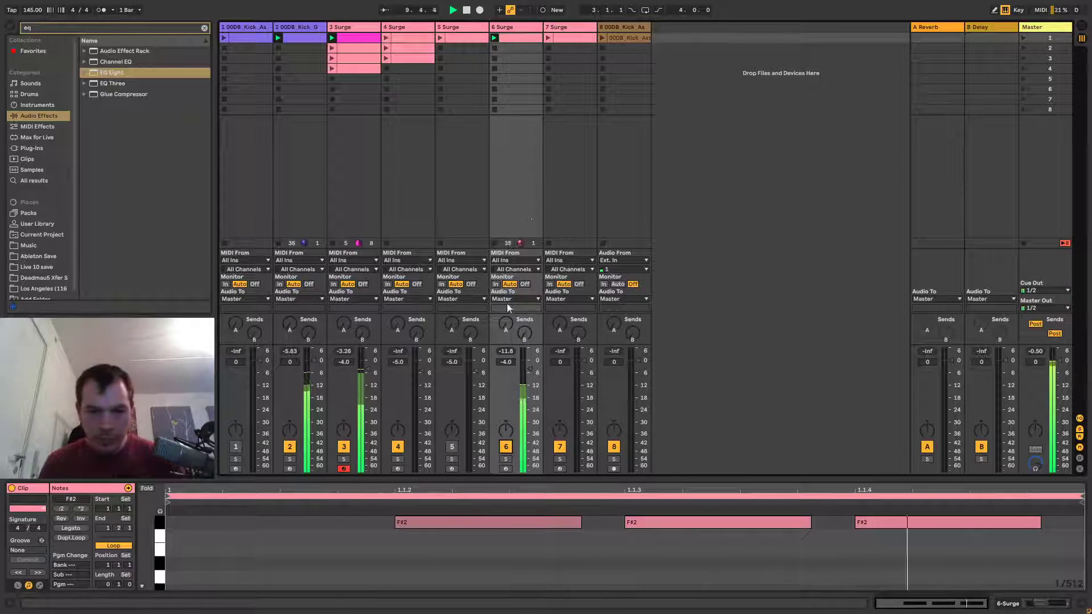
Bypass the mastering rack on the Master track, play the mix without it, and re-enable the rack.
{"action": "left_click", "coordinate": [1036, 27]}
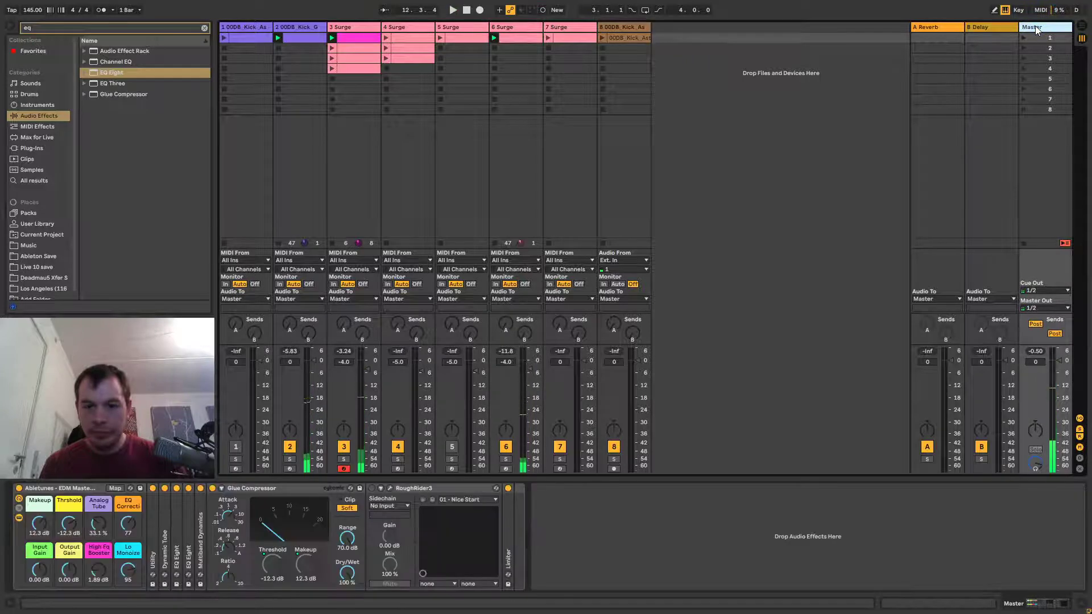
{"action": "left_click", "coordinate": [19, 488]}
{"action": "key", "text": "space"}
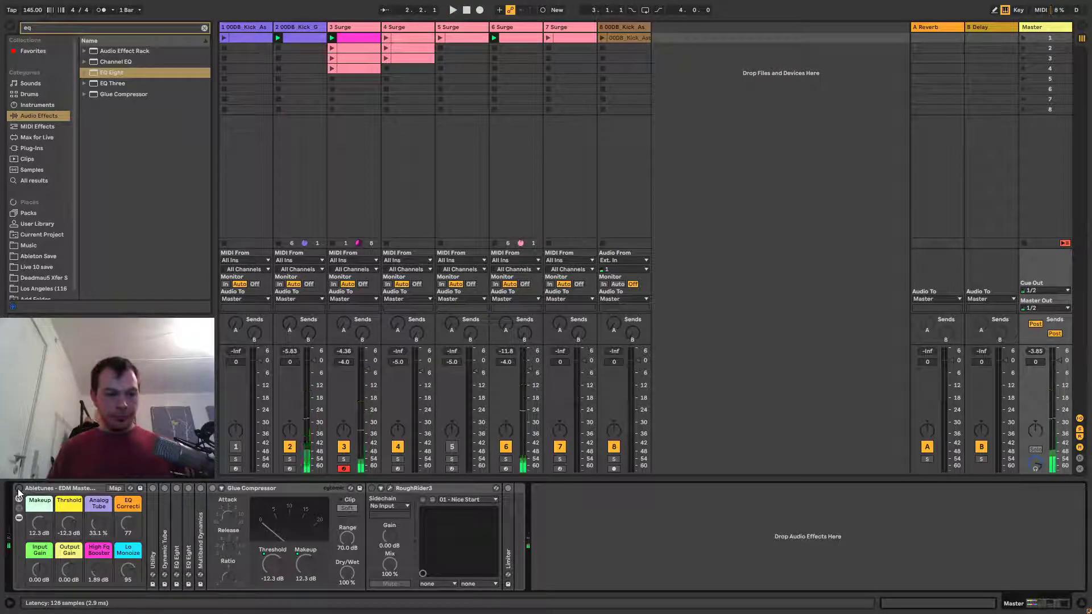
{"action": "left_click", "coordinate": [19, 488]}
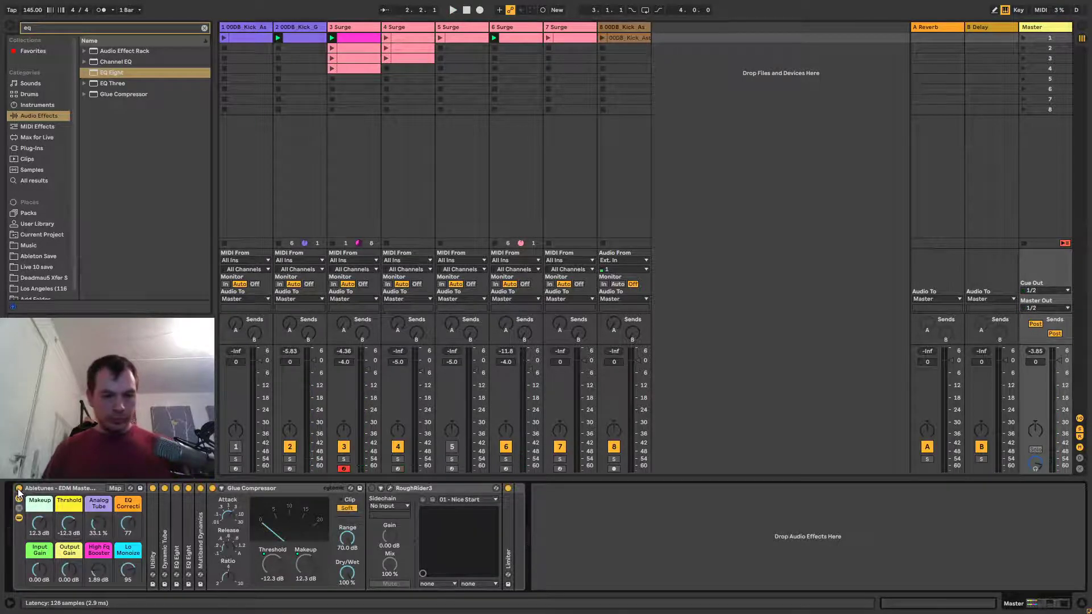
Set the mastering rack's Makeup to 0 dB and its Threshold to about -5.6 dB while playing the mix.
{"action": "key", "text": "space"}
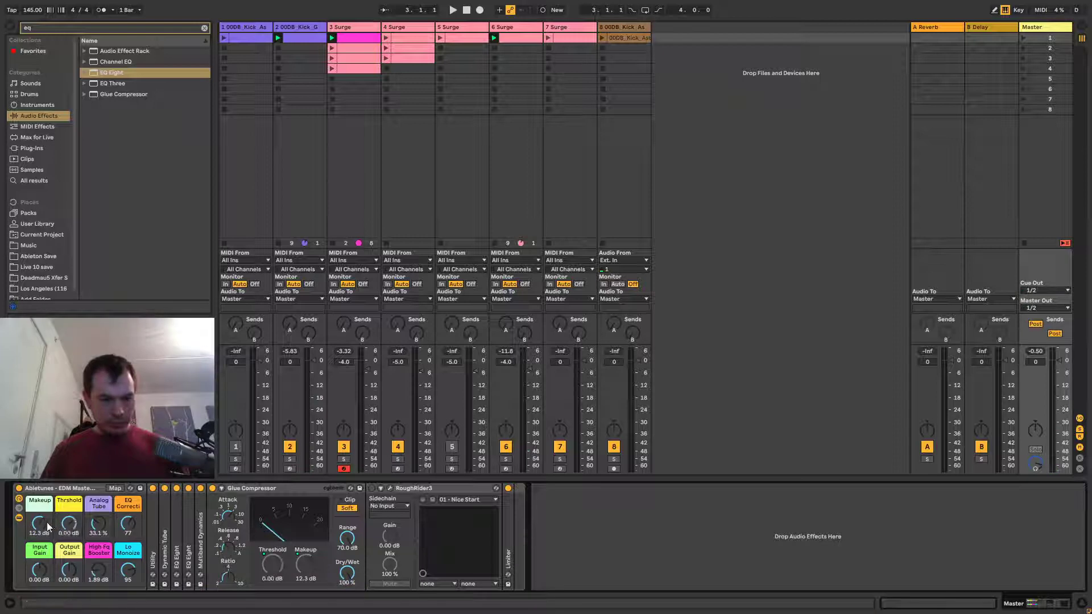
{"action": "key", "text": "space"}
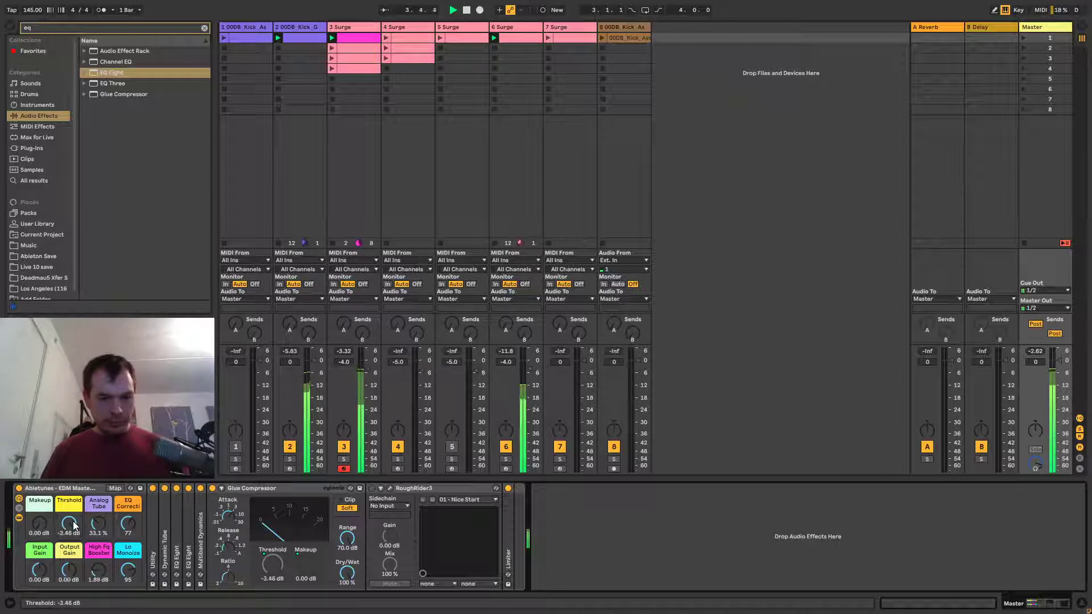
{"action": "left_click_drag", "start_coordinate": [74, 526], "coordinate": [74, 522]}
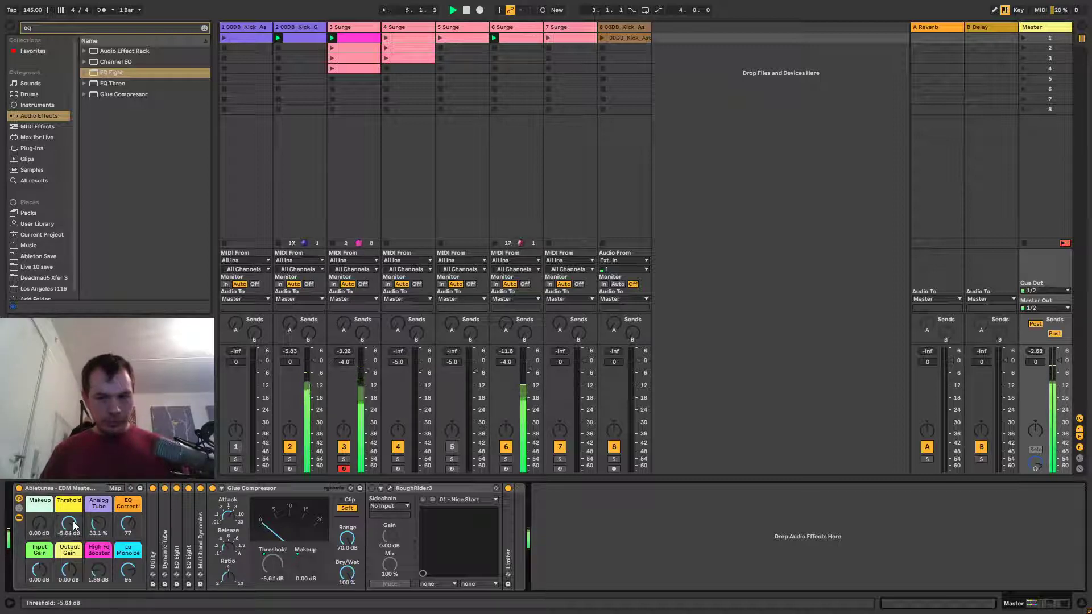
Set the mastering rack's Threshold to -10.1 dB and Makeup to 5.04 dB during playback, with the Limiter unfolded.
{"action": "left_click_drag", "start_coordinate": [74, 526], "coordinate": [74, 526]}
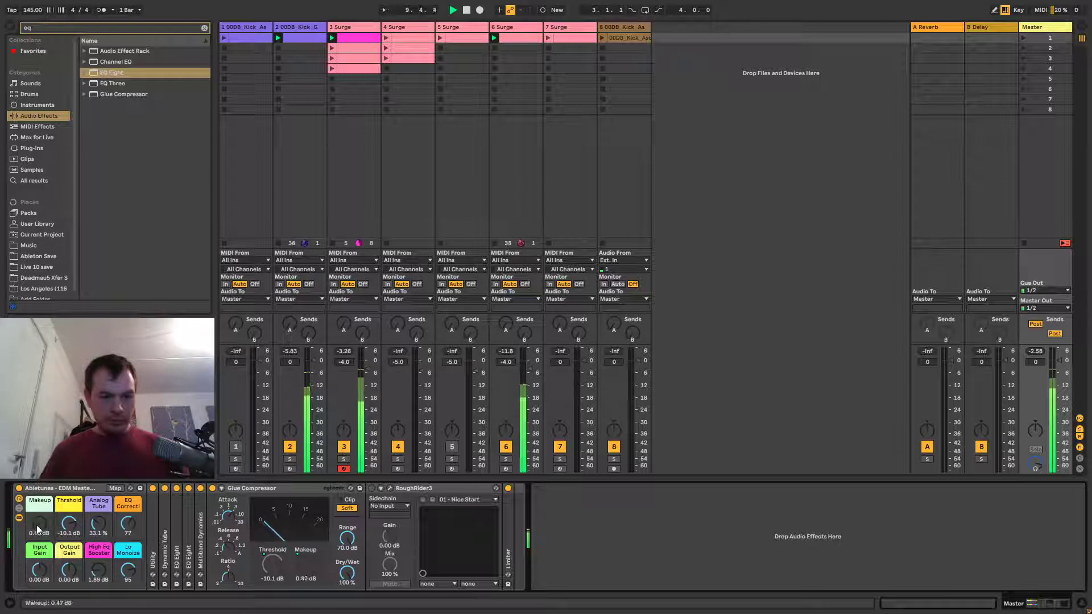
{"action": "left_click_drag", "start_coordinate": [36, 525], "coordinate": [37, 523]}
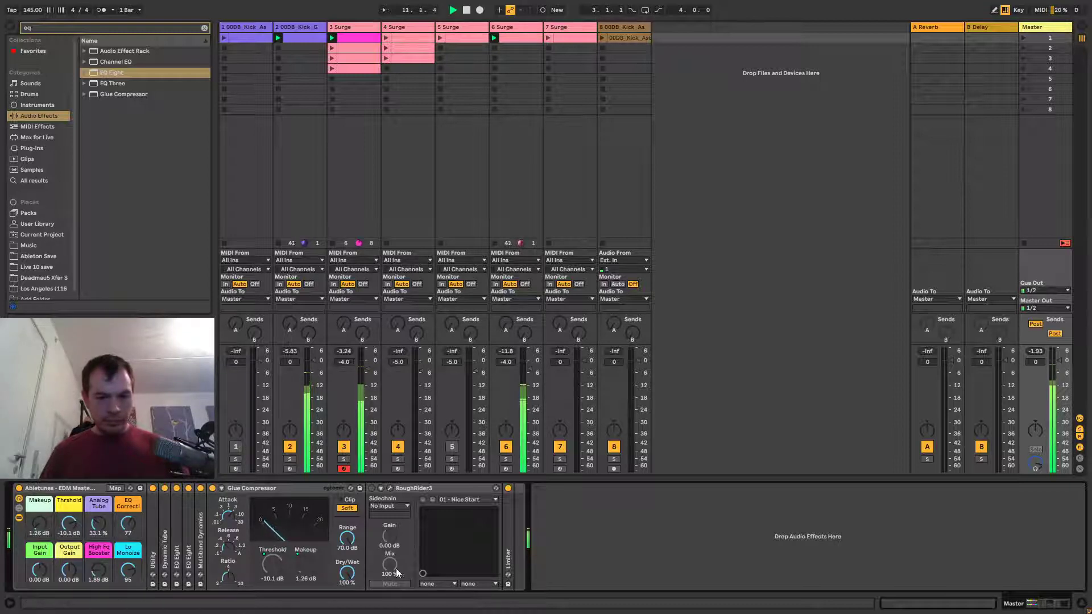
{"action": "double_click", "coordinate": [504, 530]}
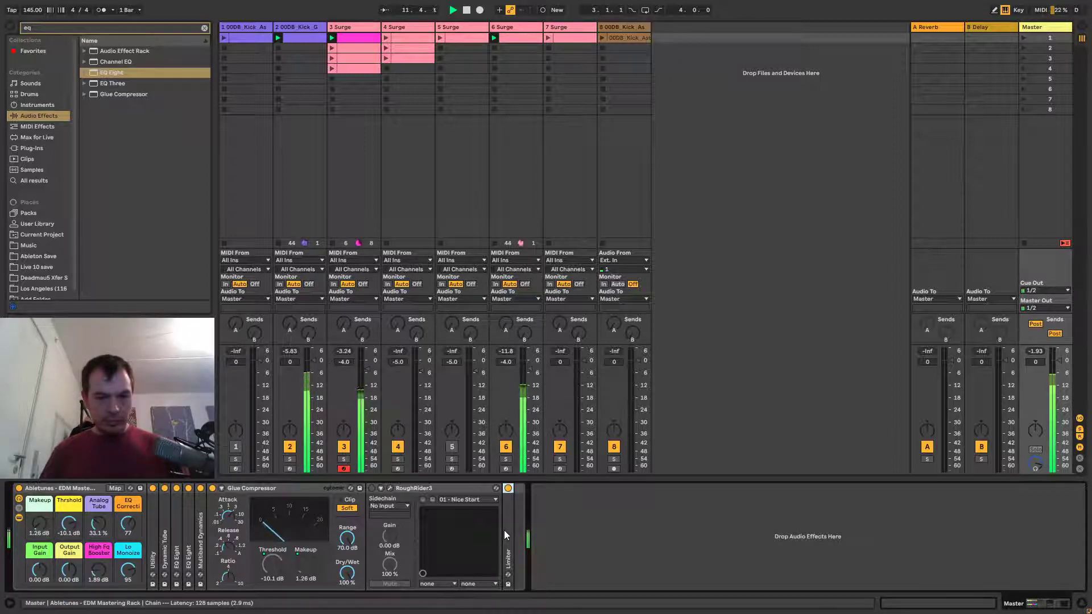
{"action": "left_click", "coordinate": [41, 521]}
{"action": "scroll", "coordinate": [41, 521], "scroll_direction": "up", "scroll_amount": 10}
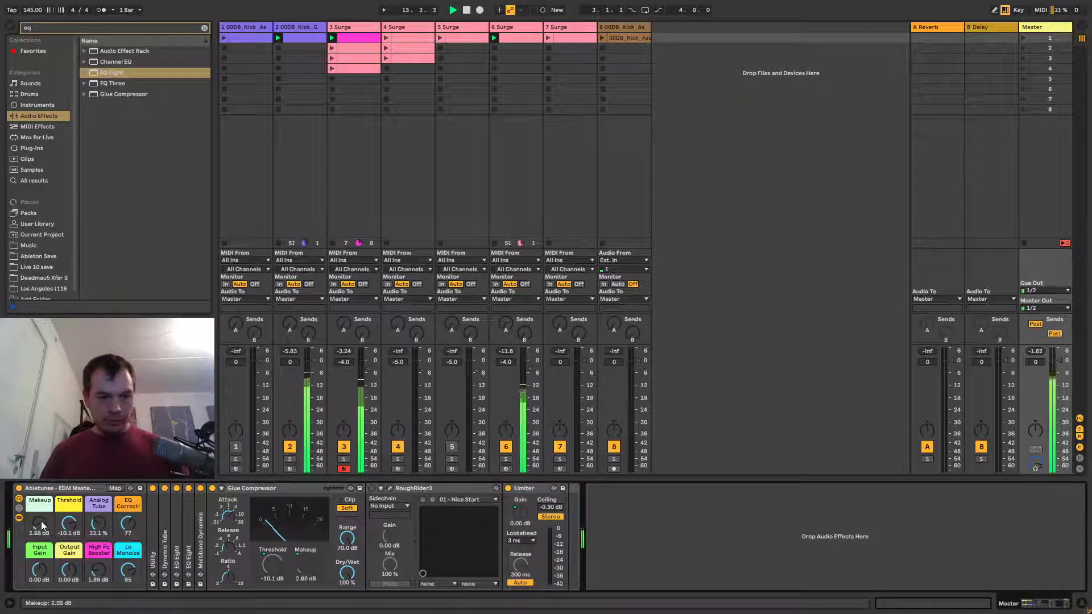
{"action": "scroll", "coordinate": [41, 521], "scroll_direction": "up", "scroll_amount": 2}
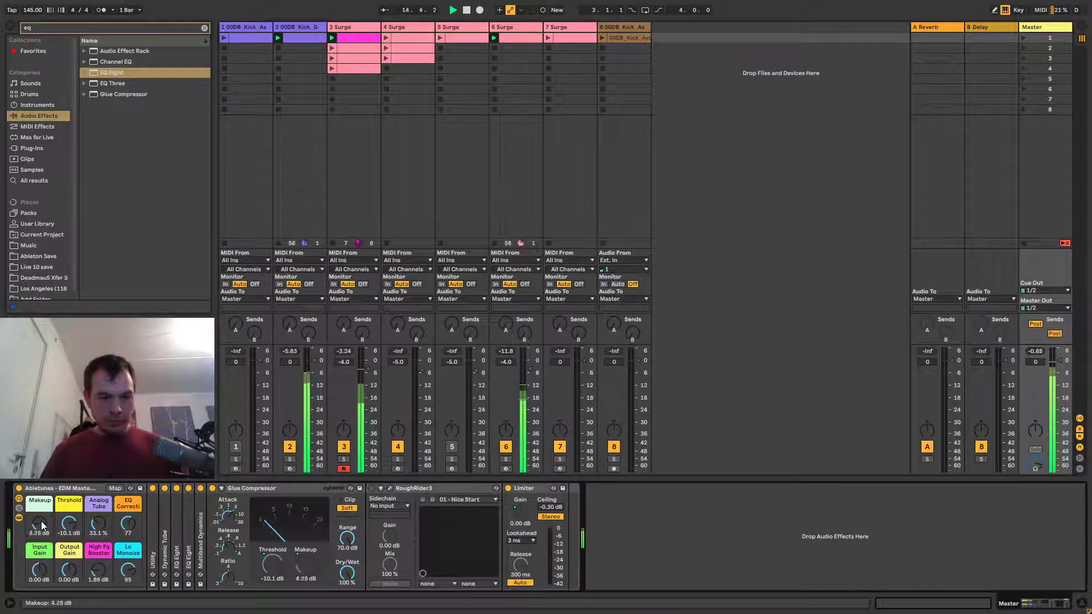
{"action": "scroll", "coordinate": [42, 525], "scroll_direction": "up", "scroll_amount": 4}
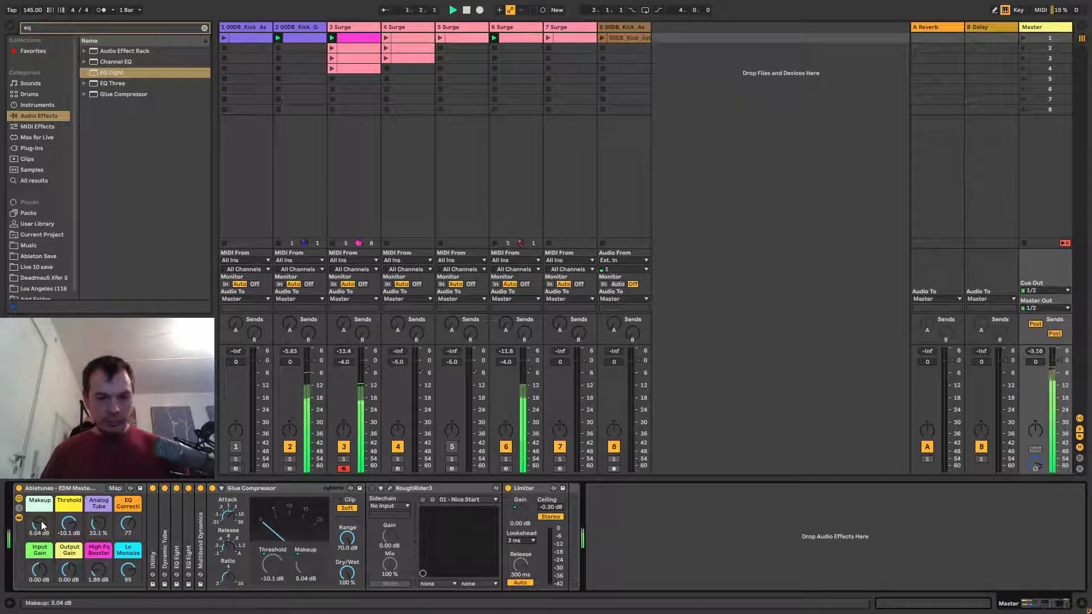
{"action": "left_click", "coordinate": [428, 490]}
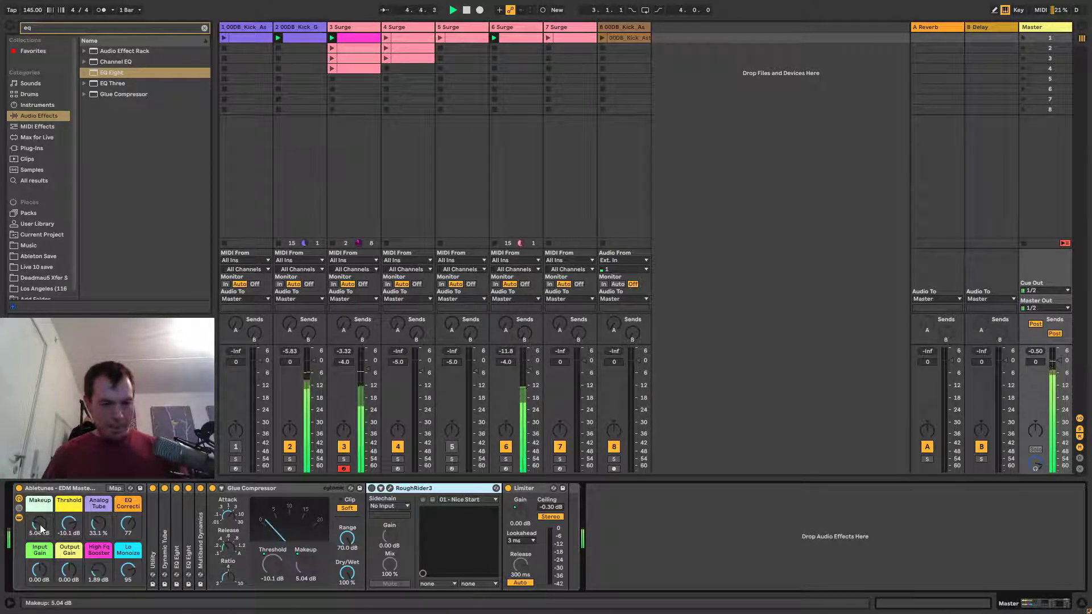
Audition the mastering rack's Makeup at values up to about 5.8 dB and return it to 5.04 dB.
{"action": "left_click_drag", "start_coordinate": [40, 525], "coordinate": [40, 522]}
{"action": "scroll", "coordinate": [40, 524], "scroll_direction": "up", "scroll_amount": 1}
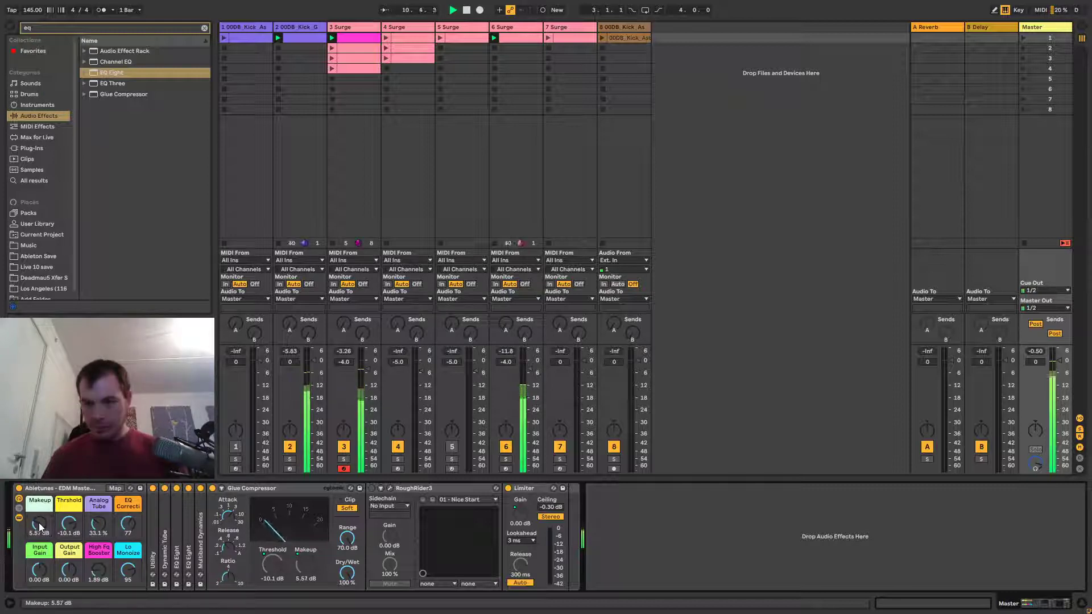
{"action": "scroll", "coordinate": [38, 523], "scroll_direction": "down", "scroll_amount": 1}
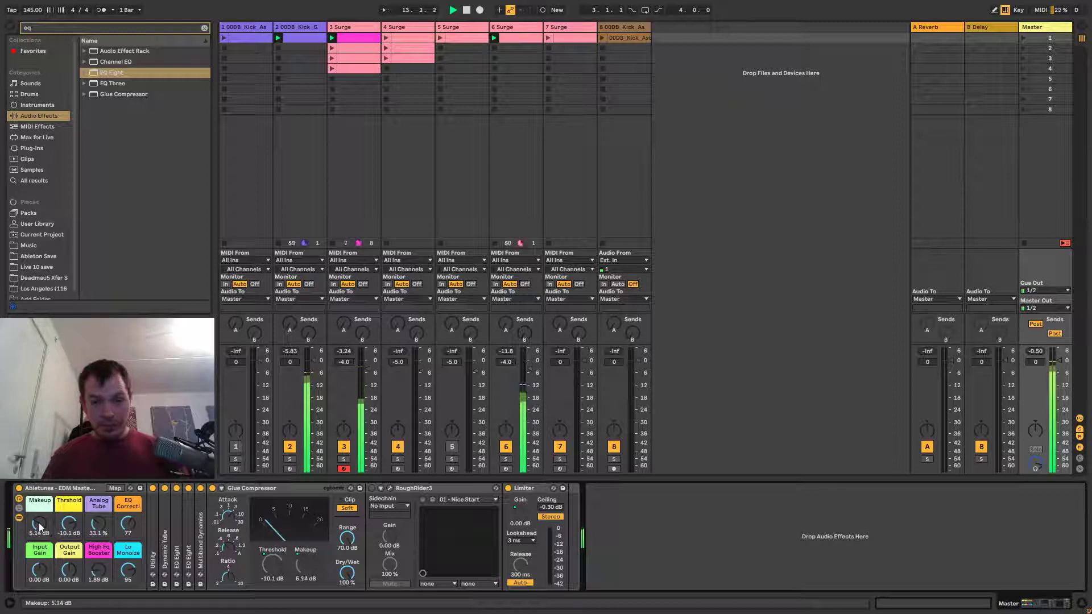
{"action": "scroll", "coordinate": [39, 523], "scroll_direction": "up", "scroll_amount": 3}
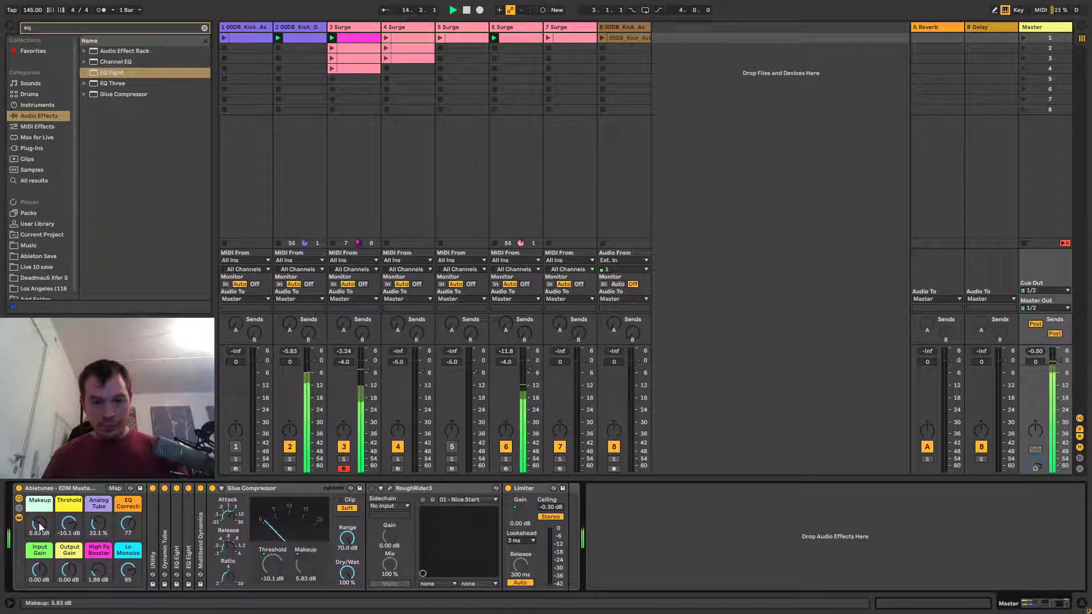
{"action": "scroll", "coordinate": [39, 523], "scroll_direction": "down", "scroll_amount": 2}
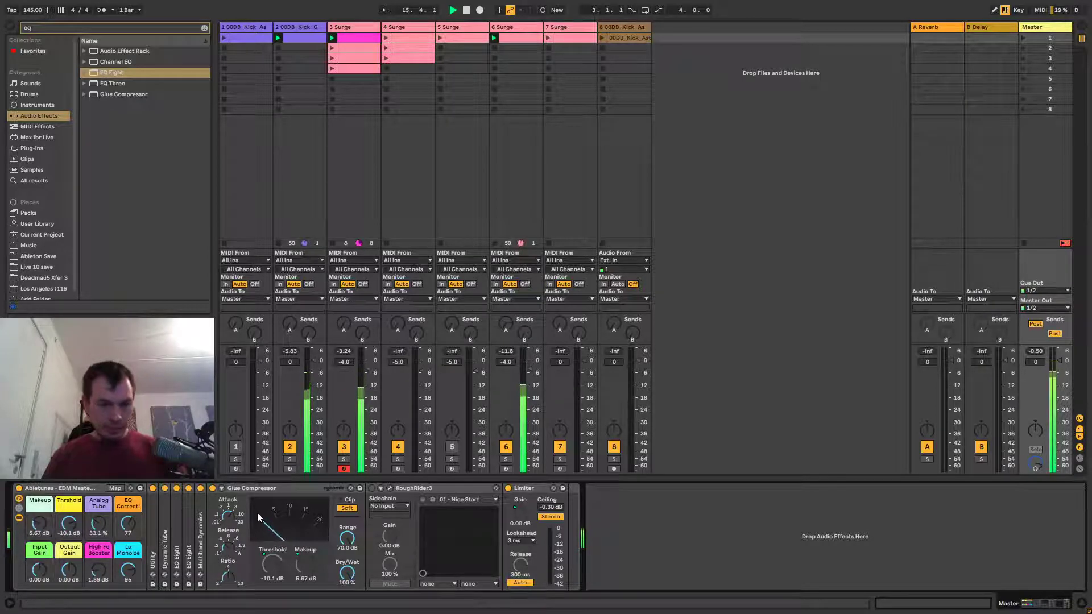
{"action": "scroll", "coordinate": [43, 525], "scroll_direction": "down", "scroll_amount": 4}
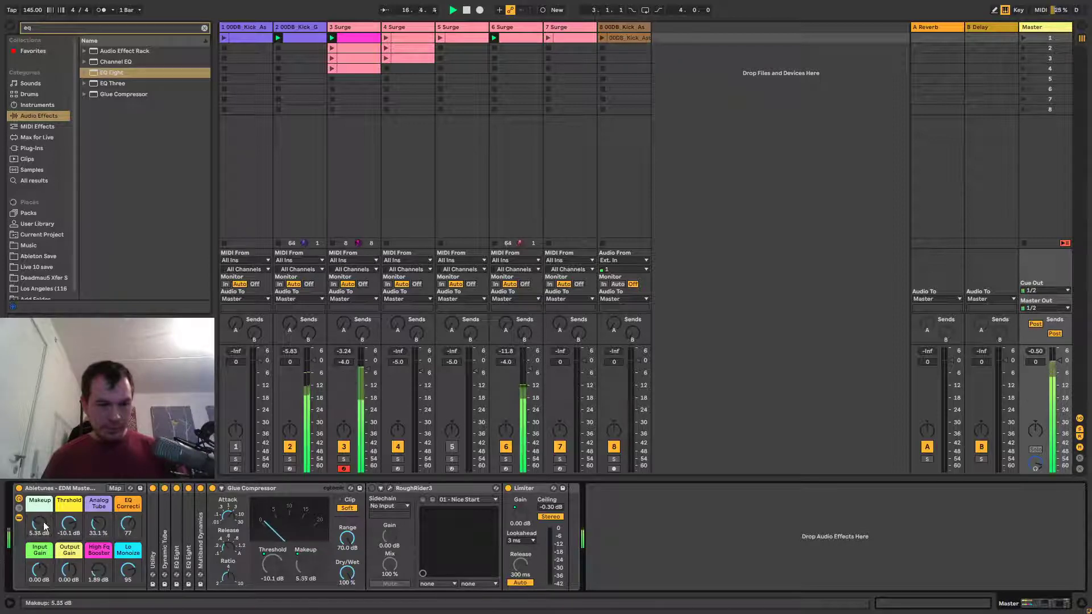
{"action": "scroll", "coordinate": [44, 525], "scroll_direction": "down", "scroll_amount": 4}
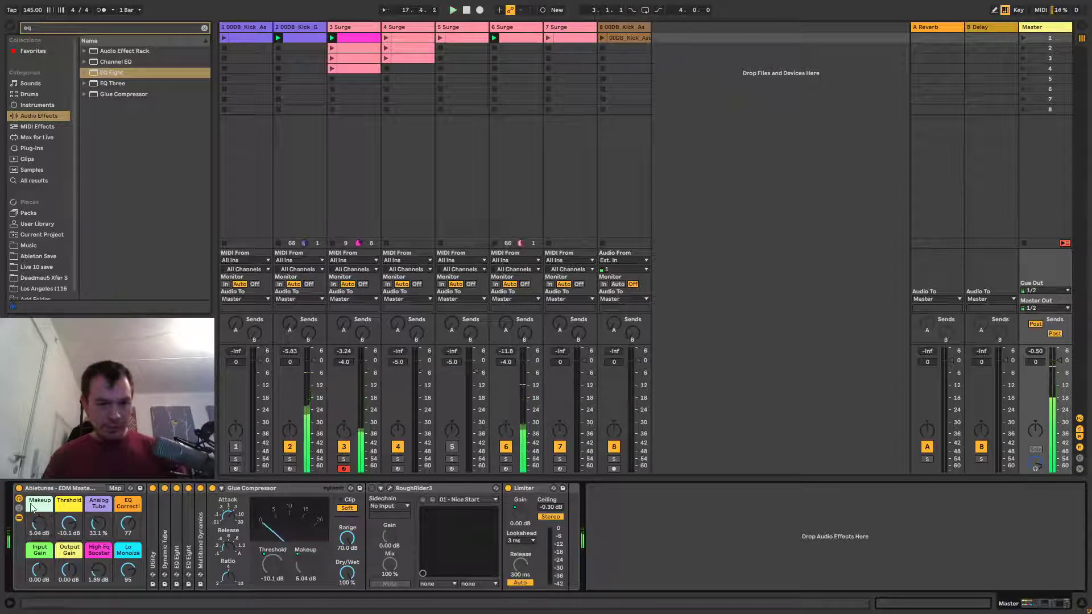
Bypass the mastering rack on the Master track and raise the system playback volume to hear the unprocessed mix.
{"action": "left_click", "coordinate": [18, 488]}
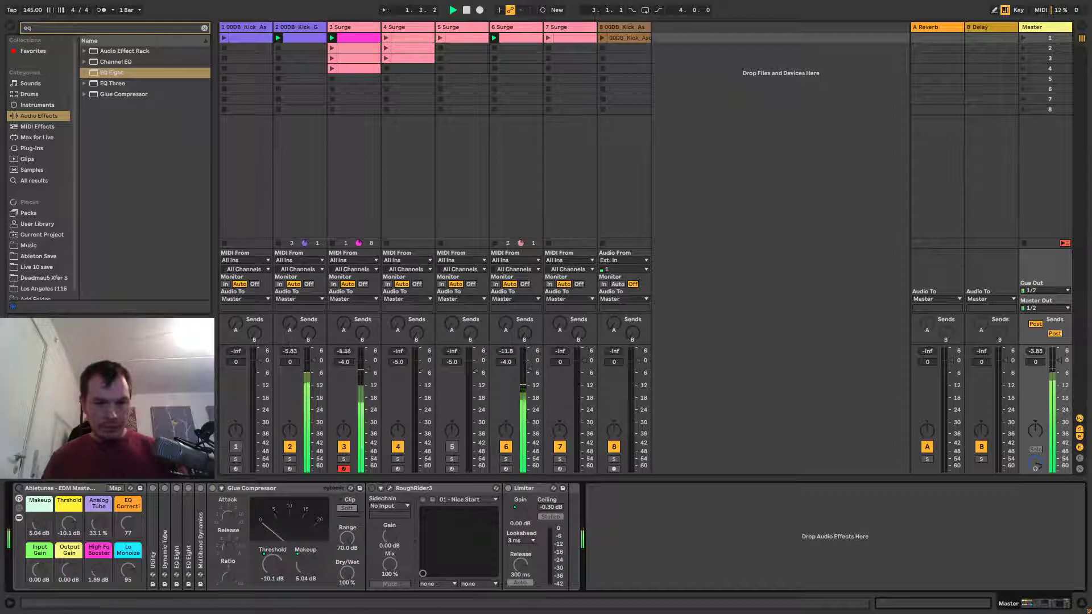
{"action": "key", "text": "XF86AudioRaiseVolume"}
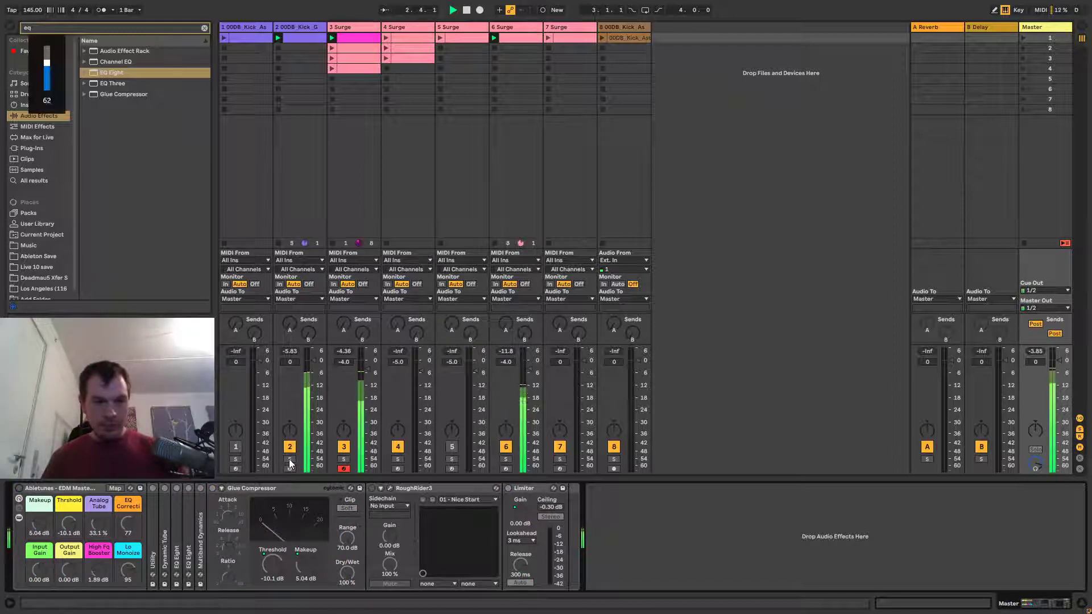
{"action": "key", "text": "XF86AudioRaiseVolume"}
{"action": "key", "text": "XF86AudioRaiseVolume"}
{"action": "key", "text": "XF86AudioRaiseVolume"}
{"action": "key", "text": "XF86AudioRaiseVolume"}
{"action": "key", "text": "XF86AudioRaiseVolume"}
{"action": "key", "text": "XF86AudioRaiseVolume"}
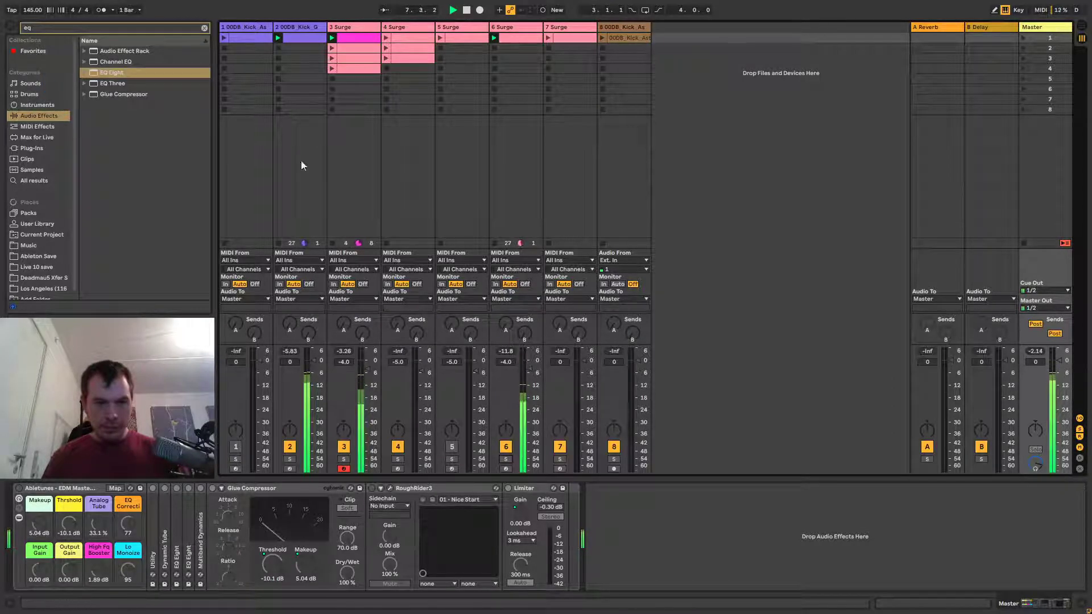
Add EQ Eight to kick track 2, set band 1's low cut to 10 Hz, and show its spectrum analyzer.
{"action": "left_click", "coordinate": [303, 27]}
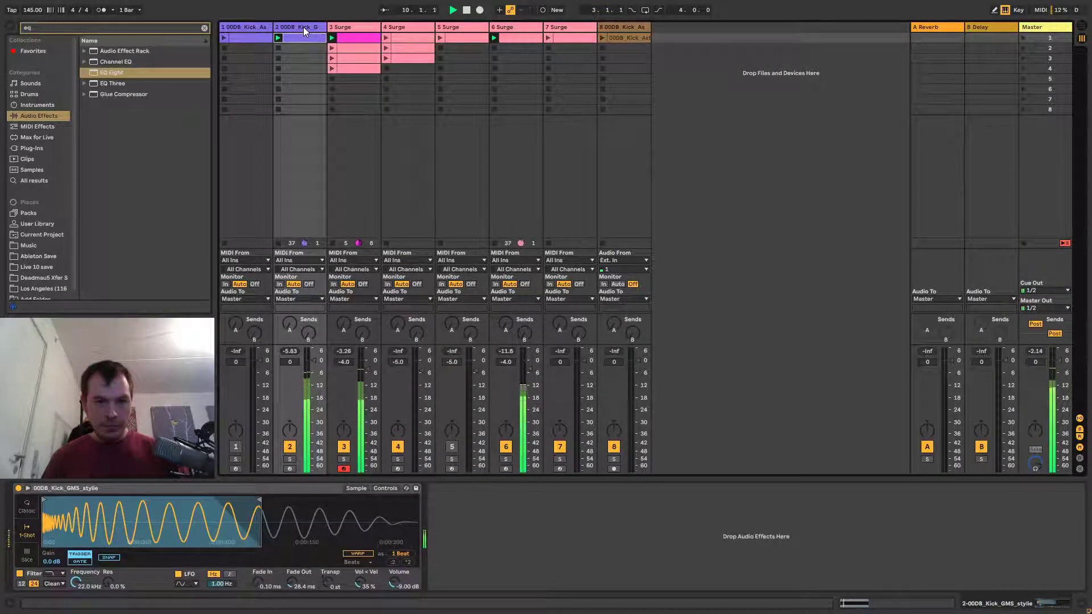
{"action": "double_click", "coordinate": [95, 73]}
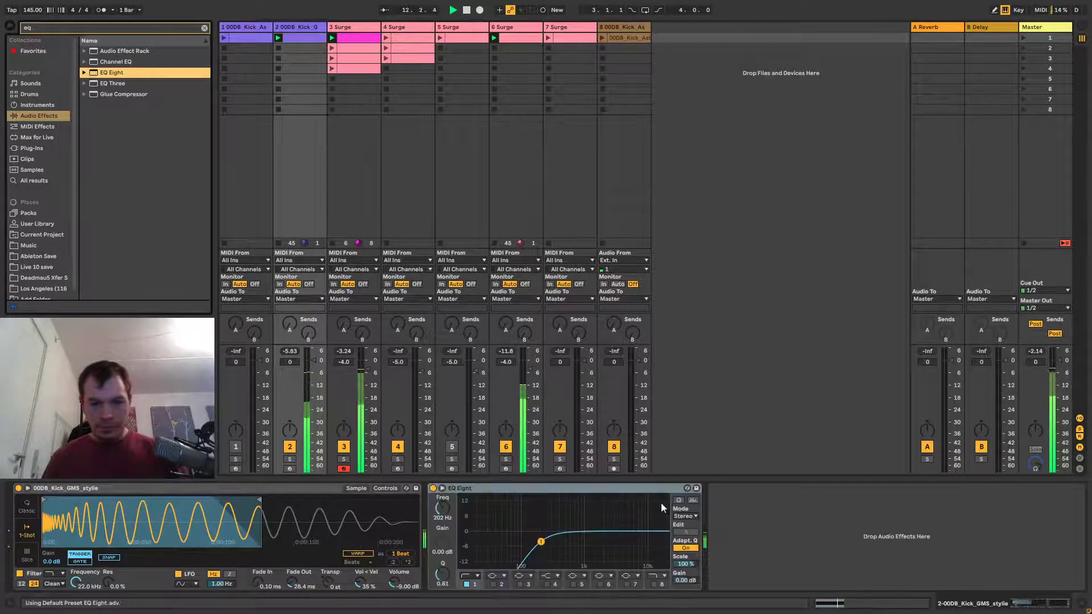
{"action": "left_click_drag", "start_coordinate": [541, 542], "coordinate": [461, 546]}
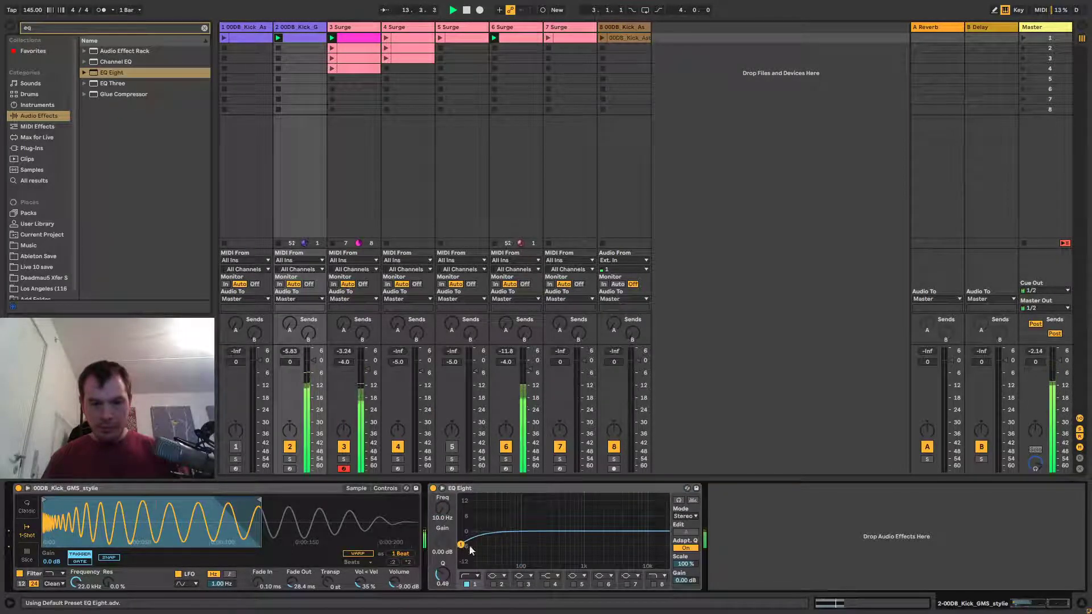
{"action": "left_click", "coordinate": [693, 501]}
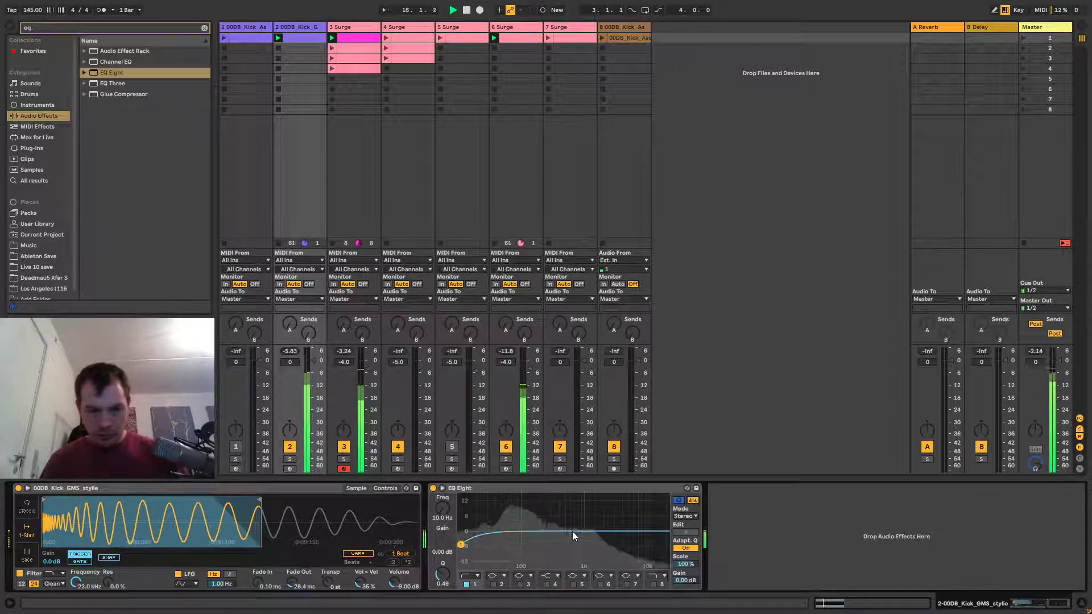
Boost the kick EQ's band 2 by 6.32 dB at 1.35 kHz, place band 8's high cut at 8.08 kHz, and band 3 at 3.67 kHz.
{"action": "left_click", "coordinate": [493, 584]}
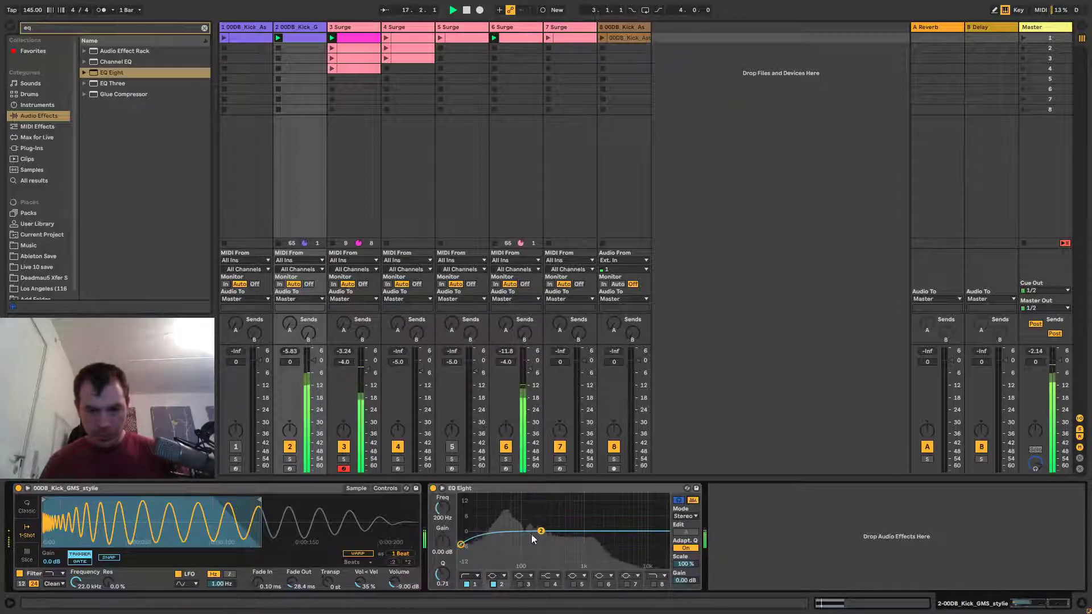
{"action": "left_click_drag", "start_coordinate": [541, 531], "coordinate": [592, 519]}
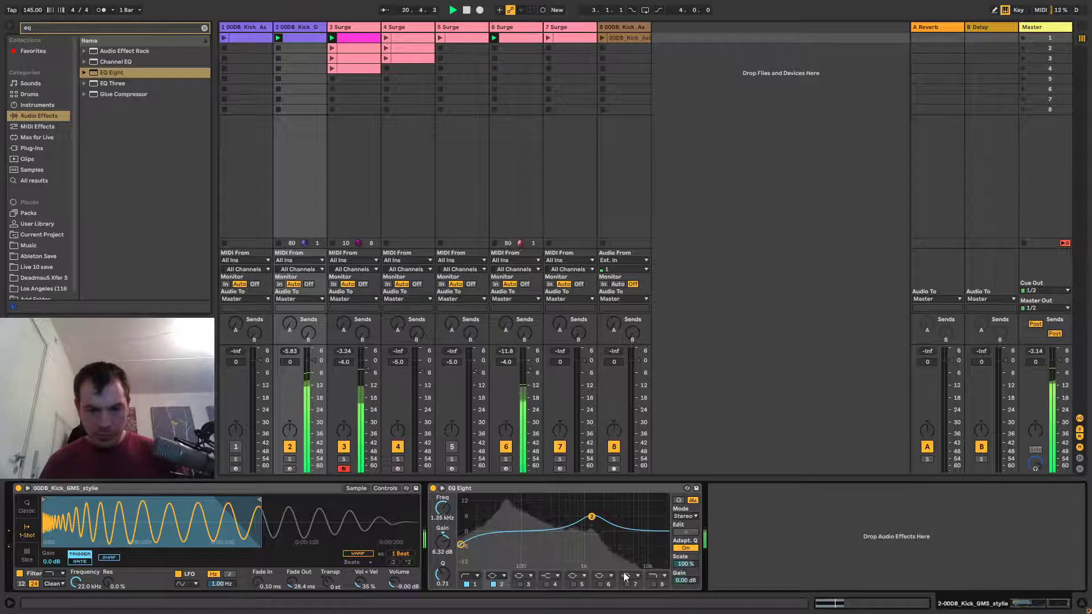
{"action": "left_click", "coordinate": [653, 584]}
{"action": "left_click_drag", "start_coordinate": [660, 539], "coordinate": [640, 539]}
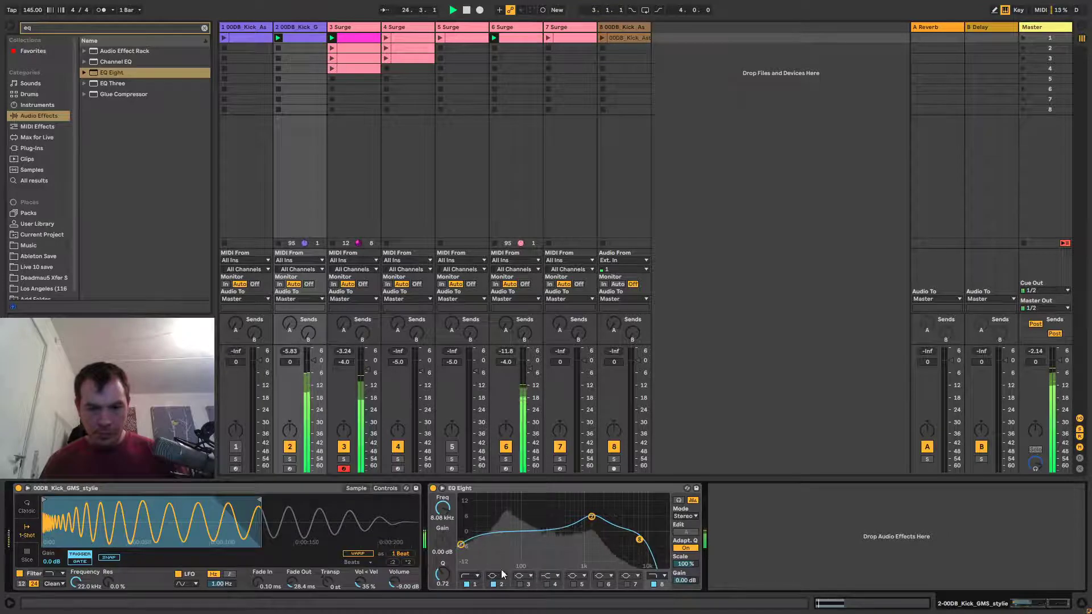
{"action": "left_click", "coordinate": [520, 582]}
{"action": "left_click_drag", "start_coordinate": [584, 530], "coordinate": [618, 529]}
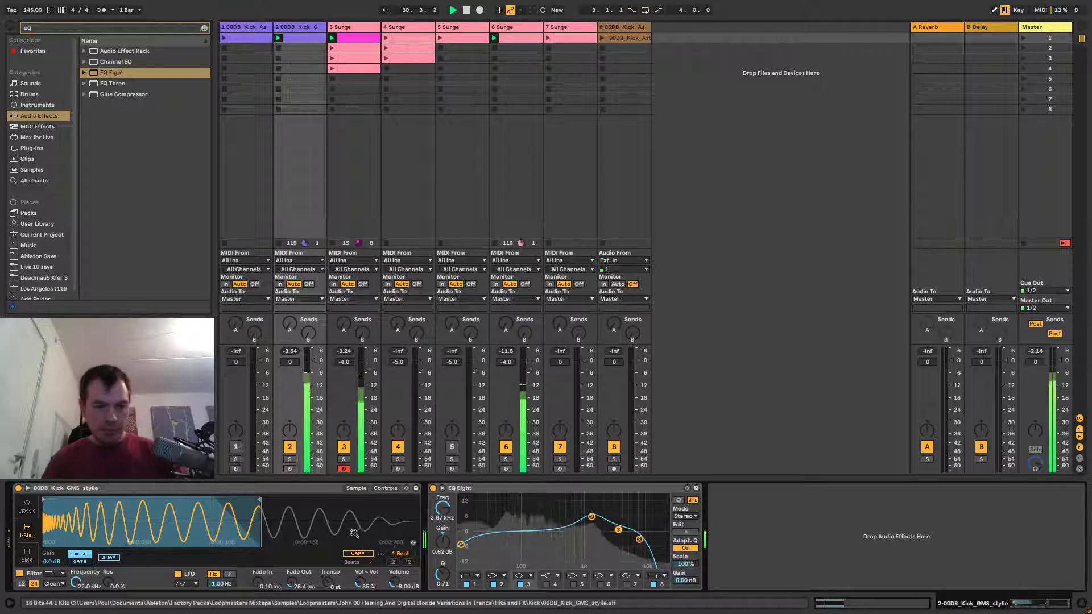
Try transposing track 2's kick sample by 1 and 2 semitones, and return the transposition to 0 st.
{"action": "left_click_drag", "start_coordinate": [328, 584], "coordinate": [327, 581]}
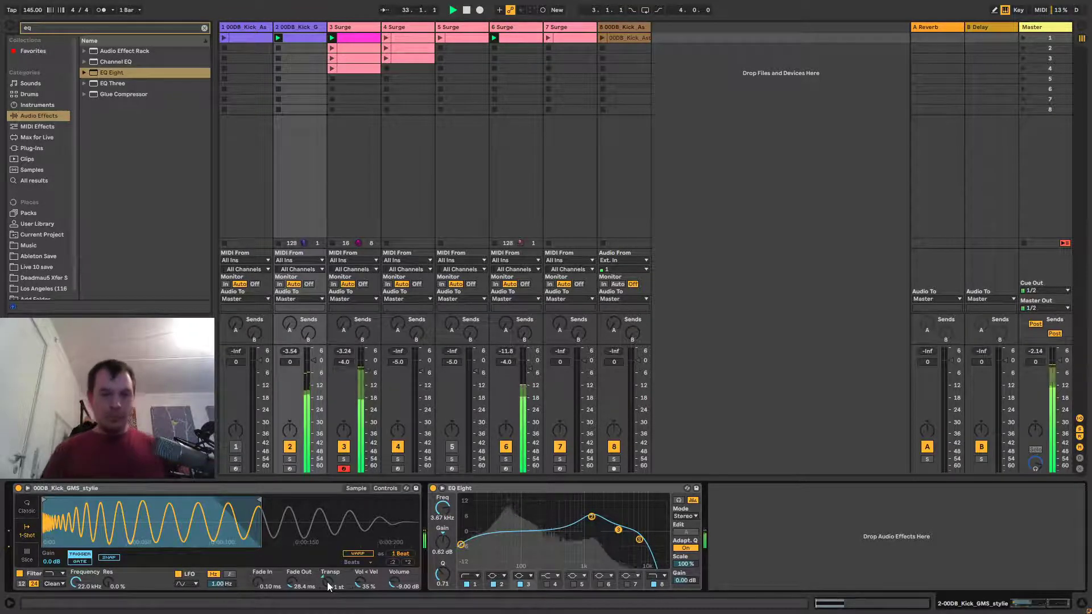
{"action": "scroll", "coordinate": [327, 582], "scroll_direction": "up", "scroll_amount": 1}
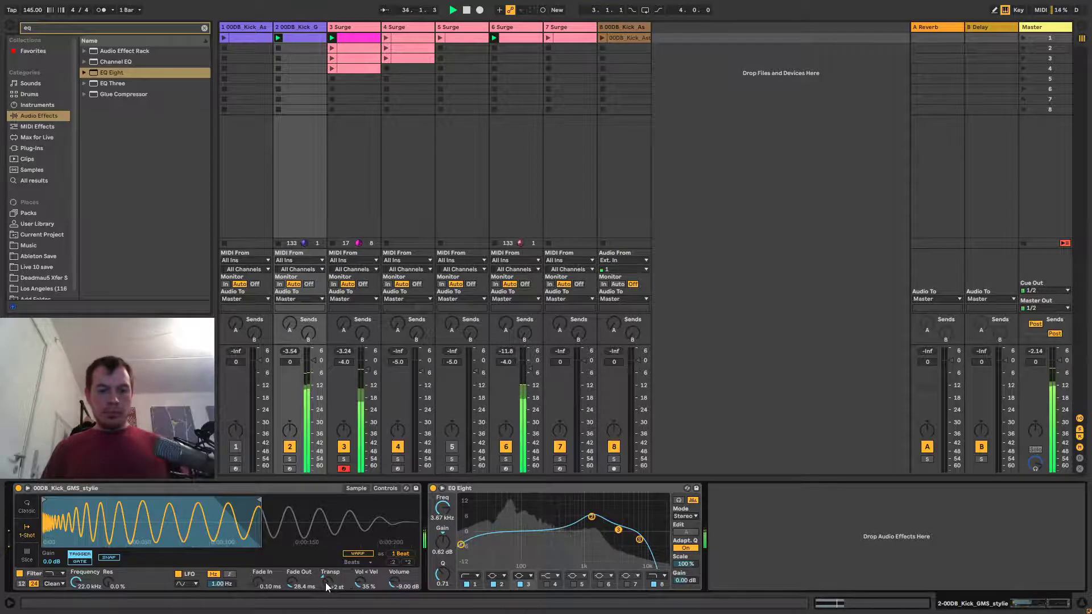
{"action": "scroll", "coordinate": [328, 582], "scroll_direction": "up", "scroll_amount": 1}
{"action": "scroll", "coordinate": [328, 584], "scroll_direction": "down", "scroll_amount": 2}
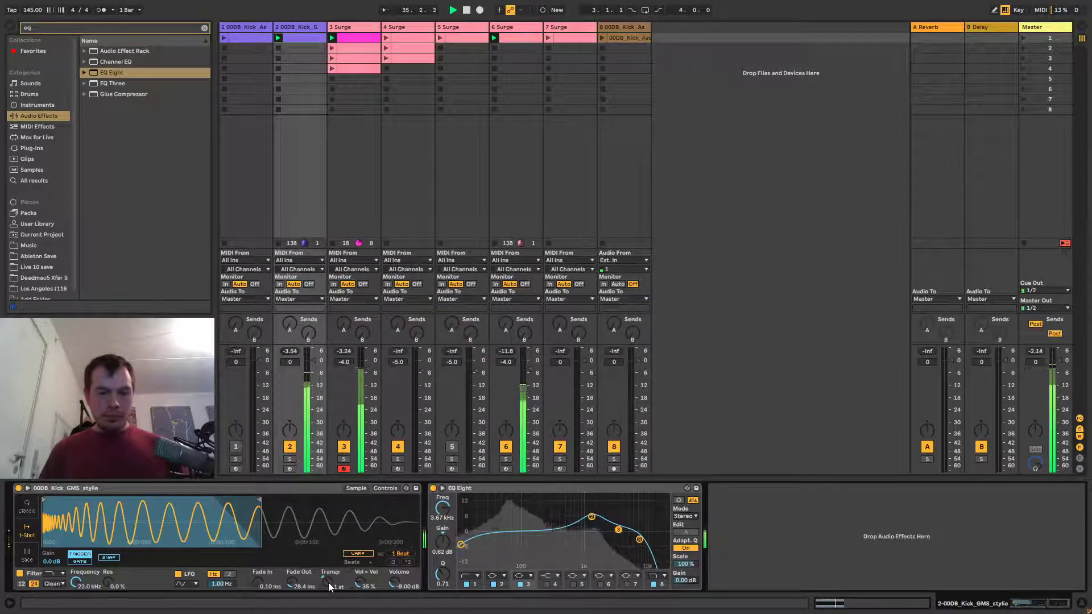
{"action": "scroll", "coordinate": [329, 583], "scroll_direction": "down", "scroll_amount": 1}
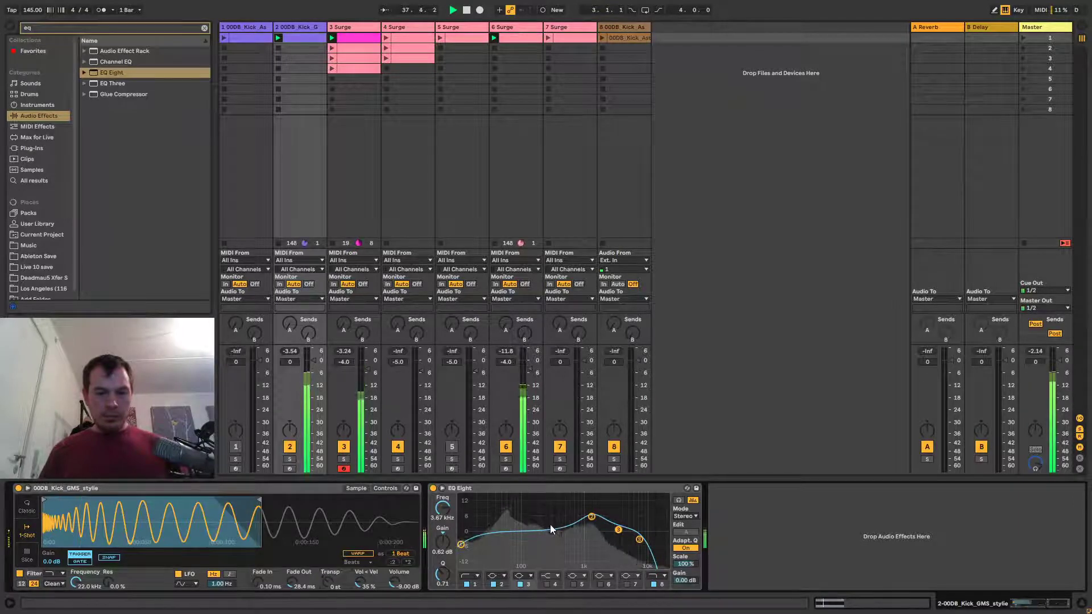
Reduce the kick EQ's band 2 boost slightly, set band 3's gain to 0.12 dB, and move band 8's high cut to 8.25 kHz.
{"action": "left_click", "coordinate": [592, 518]}
{"action": "left_click_drag", "start_coordinate": [592, 519], "coordinate": [593, 523]}
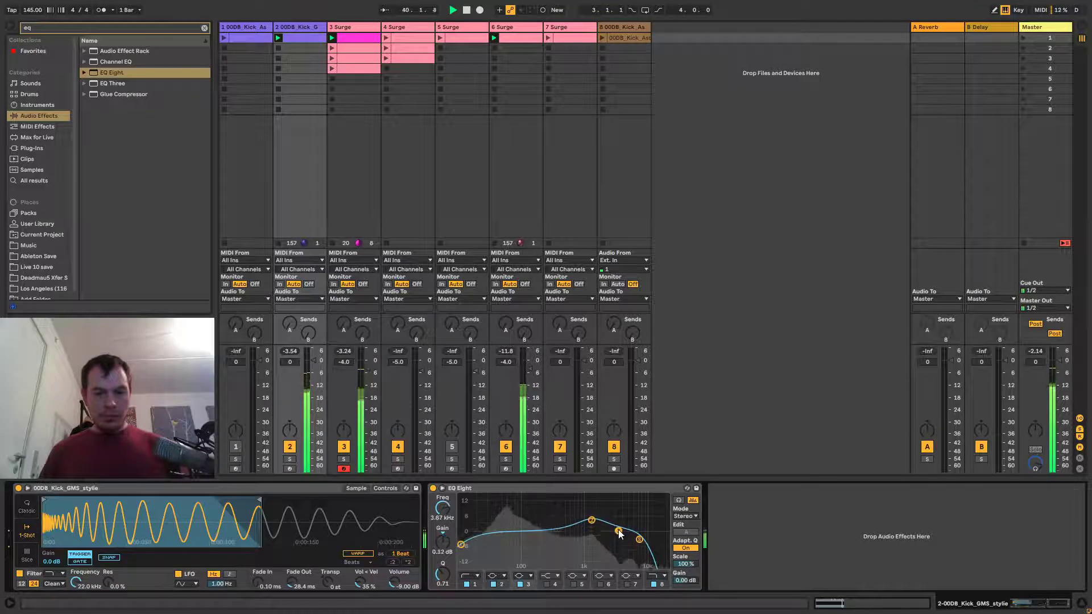
{"action": "left_click", "coordinate": [640, 541]}
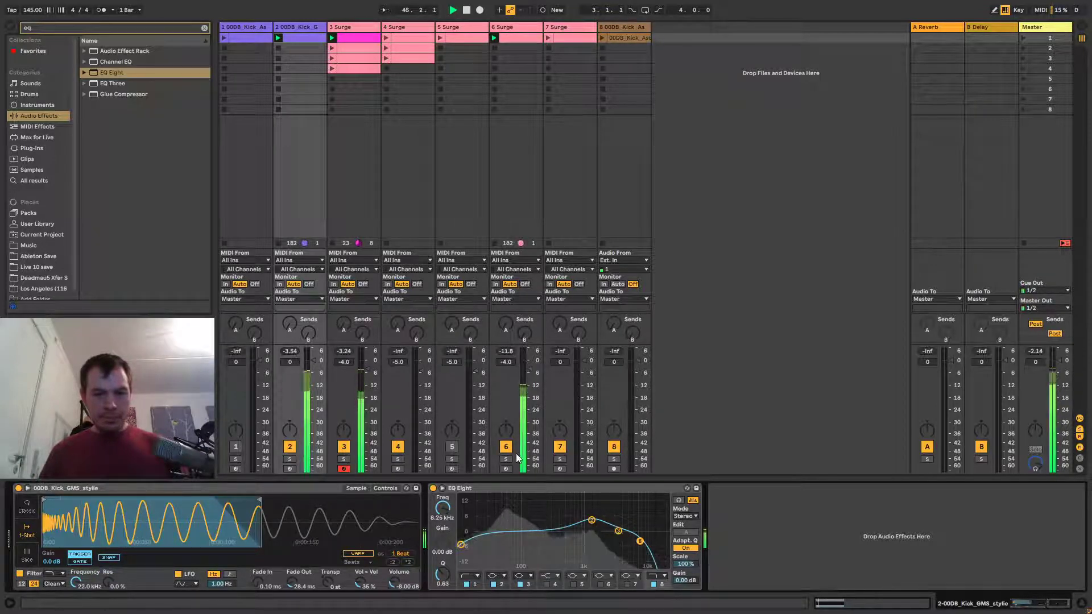
Set track 3's volume to -3.0 dB and track 6's volume to -1.0 dB.
{"action": "scroll", "coordinate": [506, 363], "scroll_direction": "up", "scroll_amount": 1}
{"action": "scroll", "coordinate": [506, 363], "scroll_direction": "up", "scroll_amount": 3}
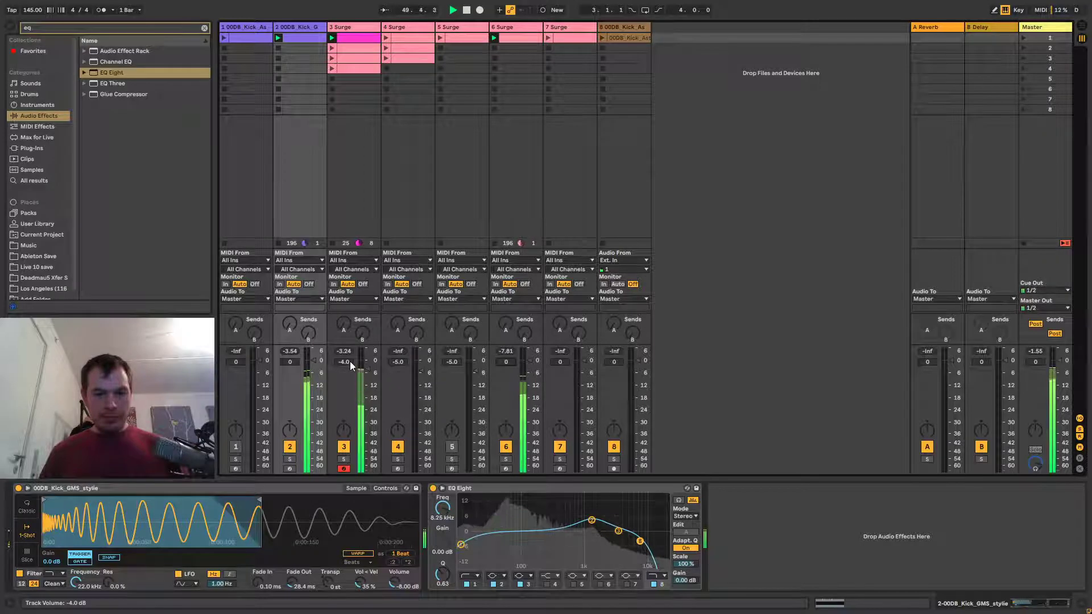
{"action": "scroll", "coordinate": [345, 361], "scroll_direction": "up", "scroll_amount": 1}
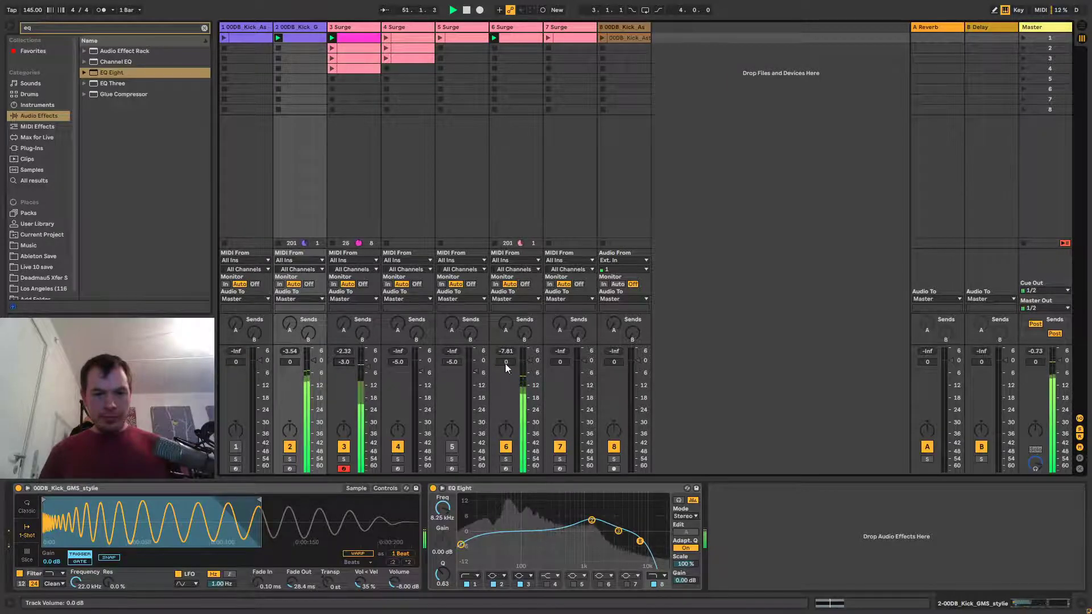
{"action": "scroll", "coordinate": [507, 362], "scroll_direction": "down", "scroll_amount": 1}
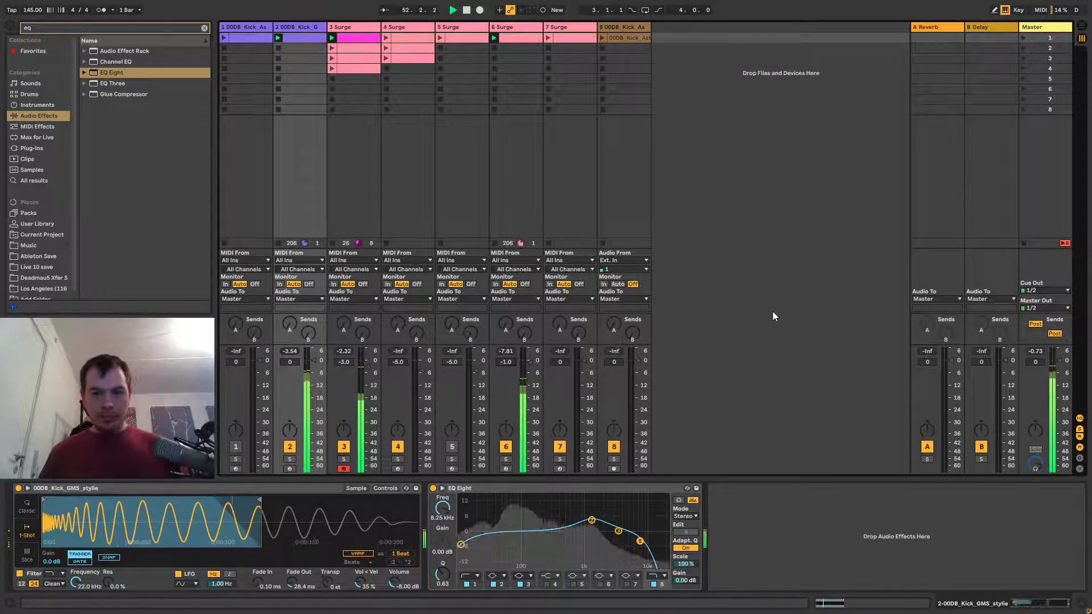
Re-enable the mastering rack on the Master track.
{"action": "left_click", "coordinate": [1045, 27]}
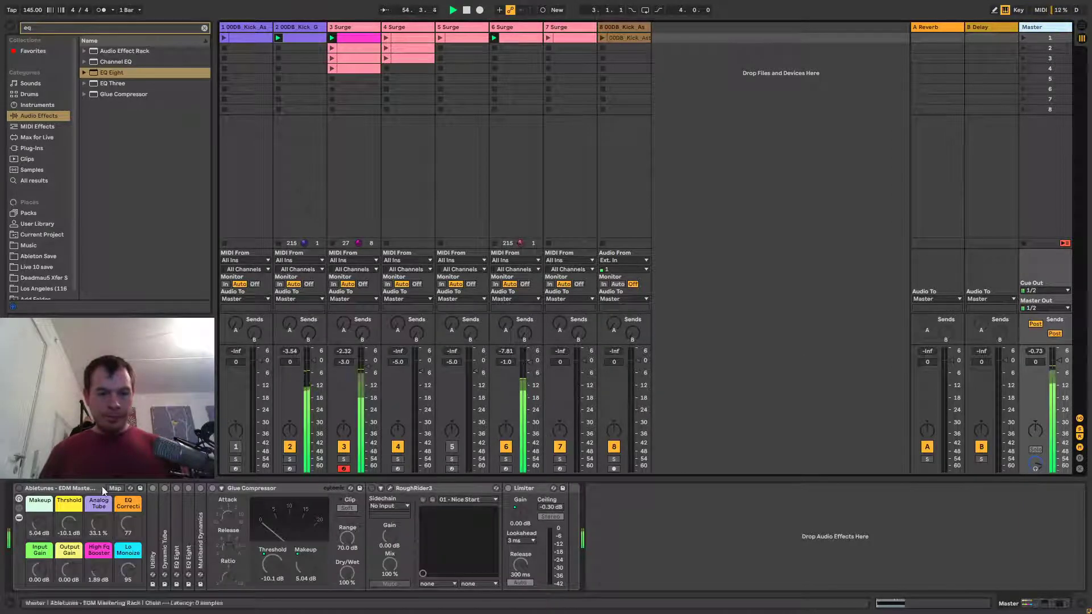
{"action": "left_click", "coordinate": [18, 488]}
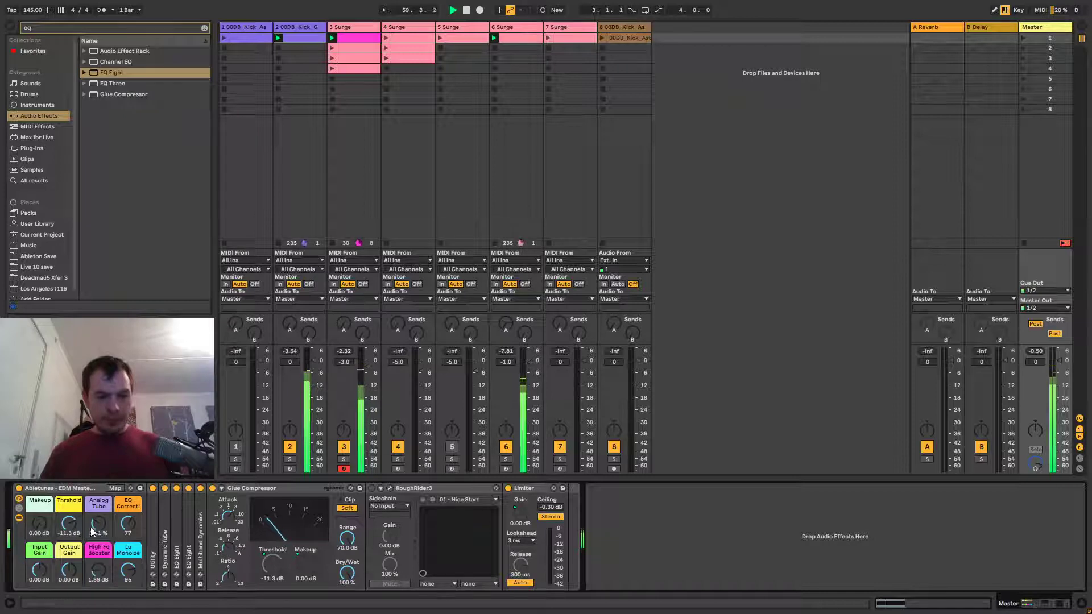
Set the mastering rack's EQ Correction and Lo Monoize macros to 127 and unfold its Utility, Dynamic Tube and both EQ Eight devices.
{"action": "left_click_drag", "start_coordinate": [127, 524], "coordinate": [127, 515]}
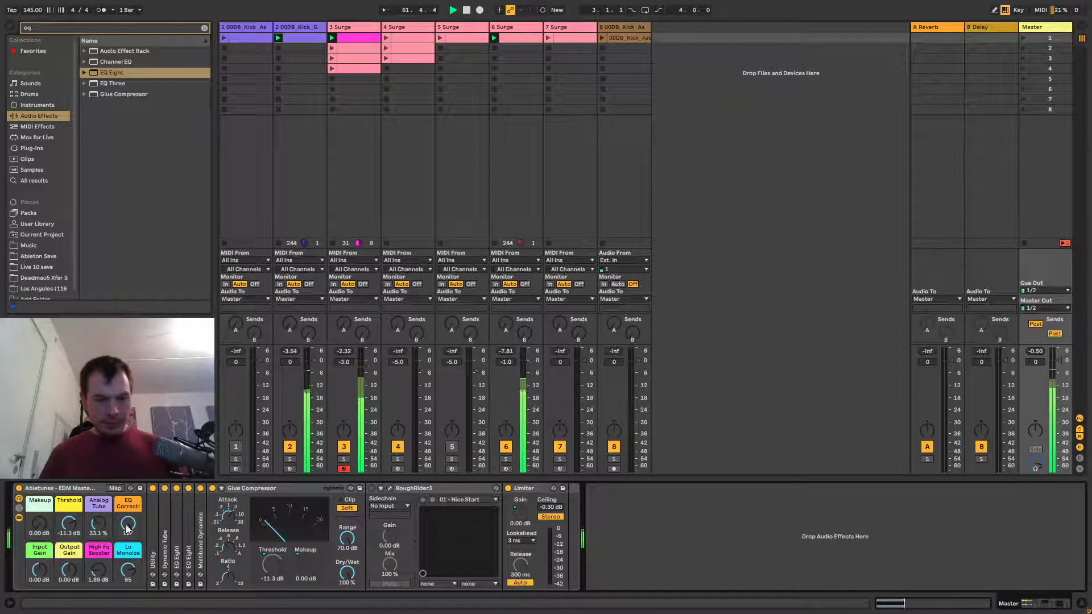
{"action": "double_click", "coordinate": [151, 521]}
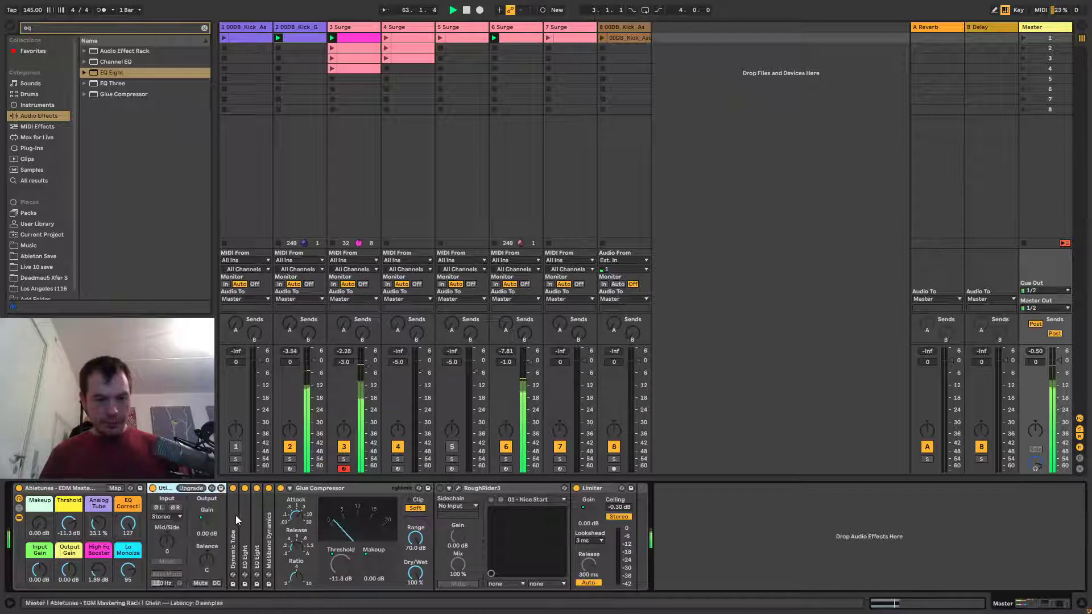
{"action": "double_click", "coordinate": [235, 516]}
{"action": "double_click", "coordinate": [347, 513]}
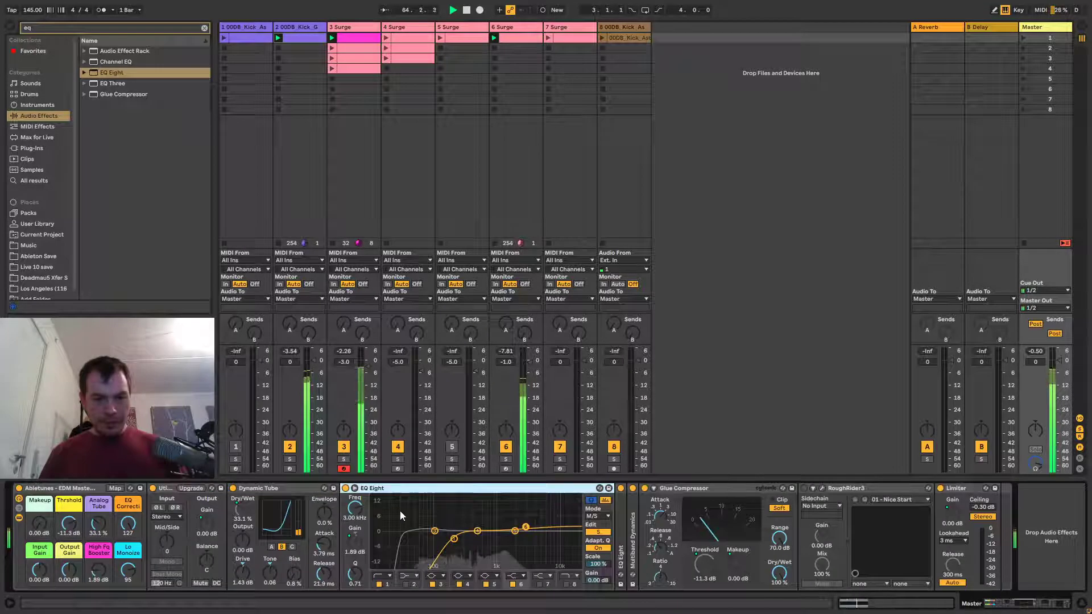
{"action": "double_click", "coordinate": [621, 517]}
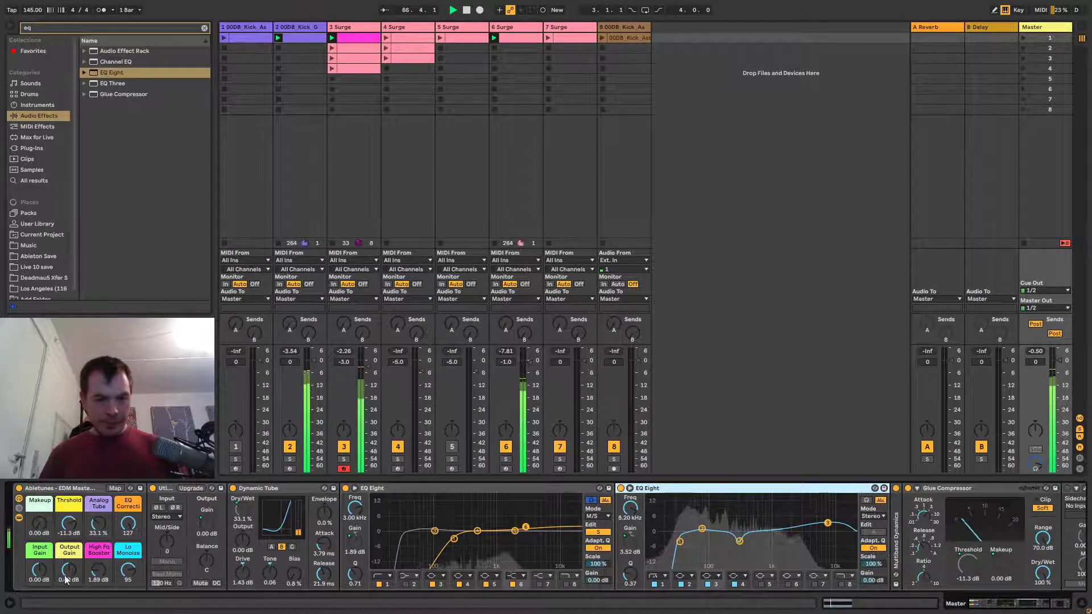
{"action": "left_click_drag", "start_coordinate": [128, 570], "coordinate": [129, 572]}
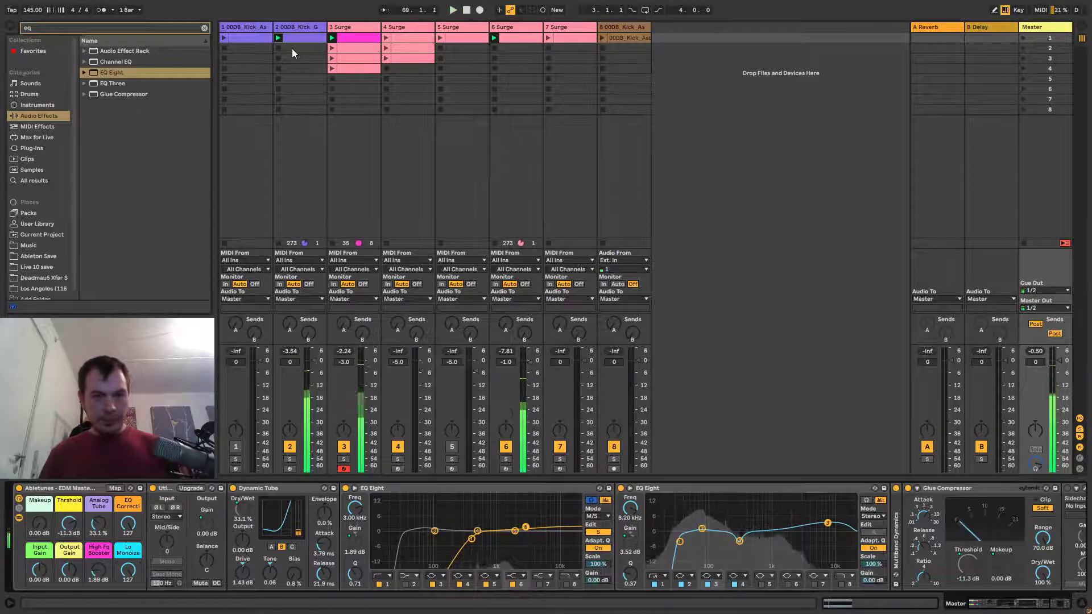
Add a Utility after the EQ Eight on track 2 and turn on its Mono option.
{"action": "left_click", "coordinate": [296, 29]}
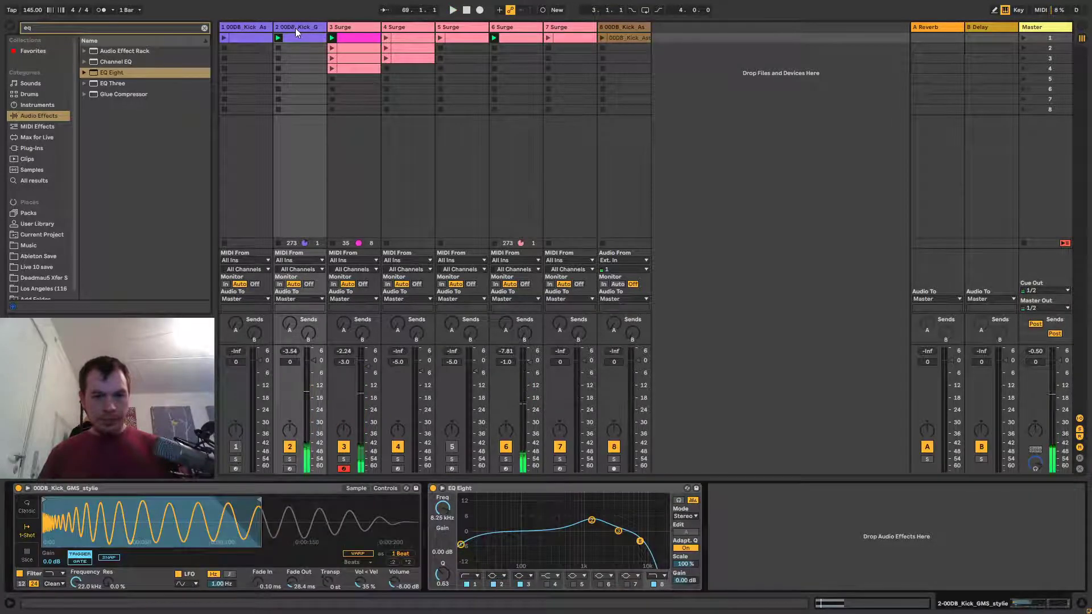
{"action": "left_click", "coordinate": [81, 26]}
{"action": "key", "text": "BackSpace"}
{"action": "type", "text": "u"}
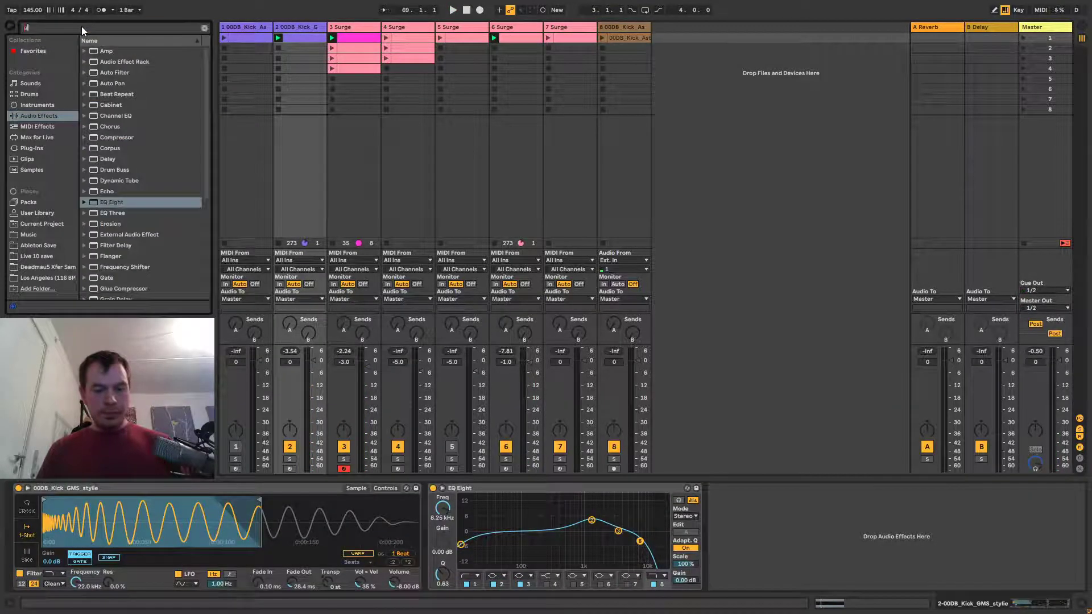
{"action": "type", "text": "til"}
{"action": "double_click", "coordinate": [93, 52]}
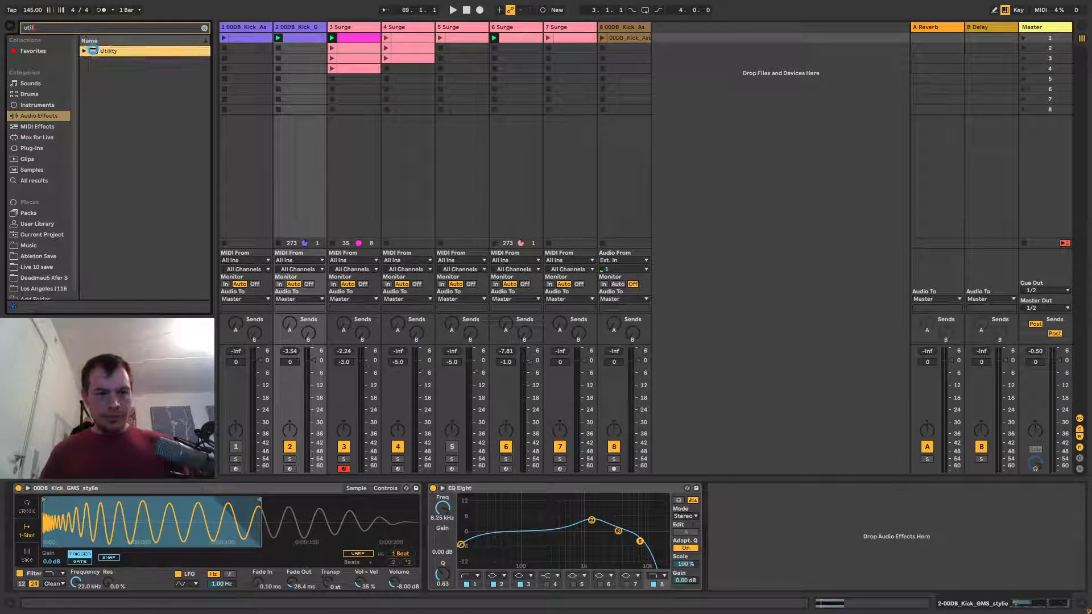
{"action": "left_click", "coordinate": [727, 564]}
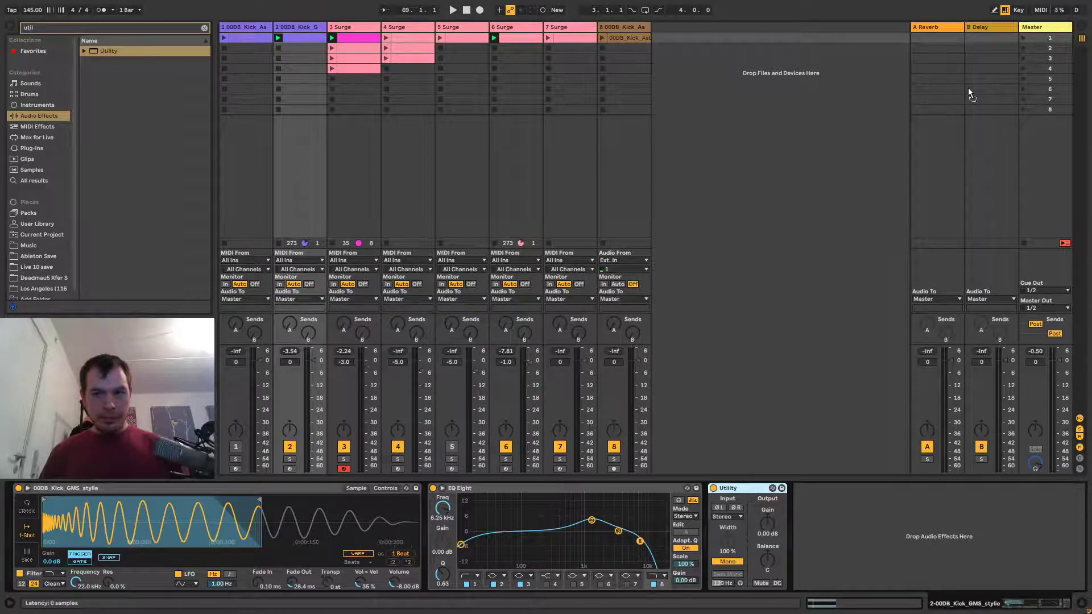
Move the mono Utility to the start of the Master chain, ahead of the mastering rack, and start playback.
{"action": "left_click", "coordinate": [1043, 27]}
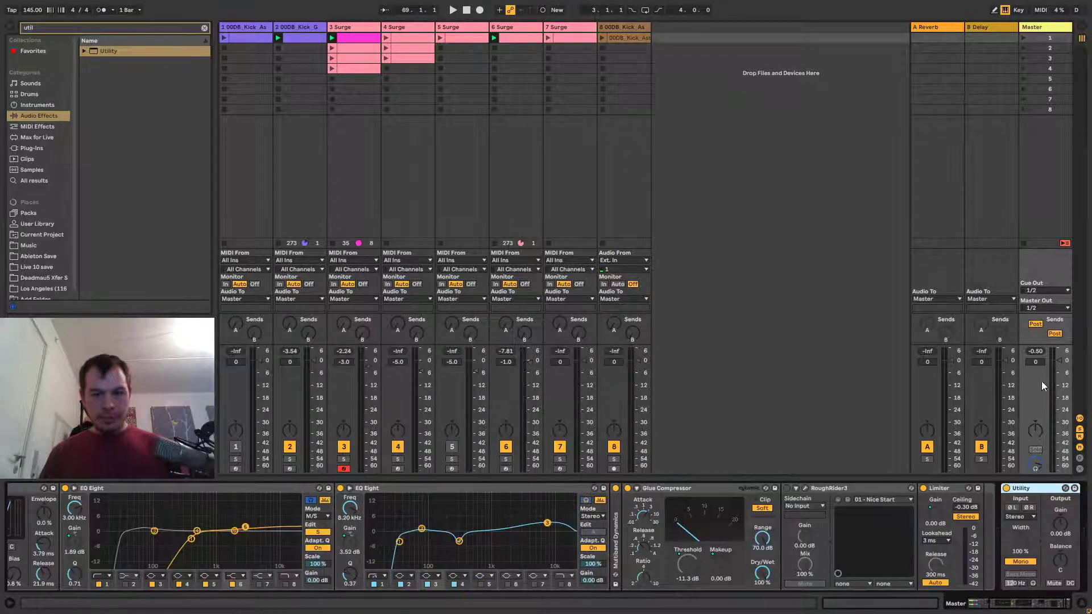
{"action": "scroll", "coordinate": [608, 543], "scroll_direction": "left", "scroll_amount": 3}
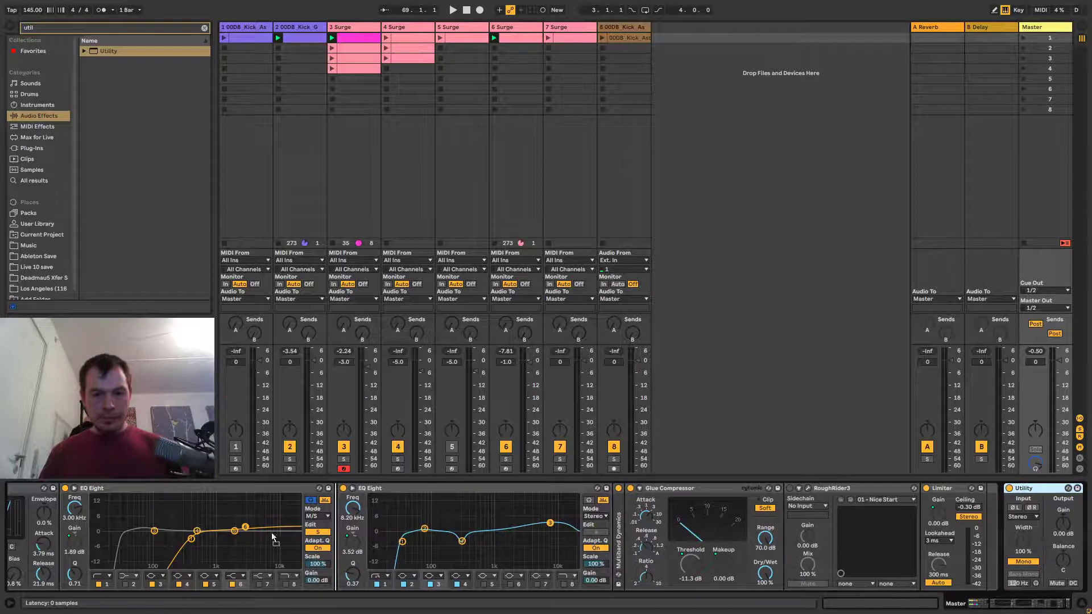
{"action": "scroll", "coordinate": [15, 554], "scroll_direction": "left", "scroll_amount": 8}
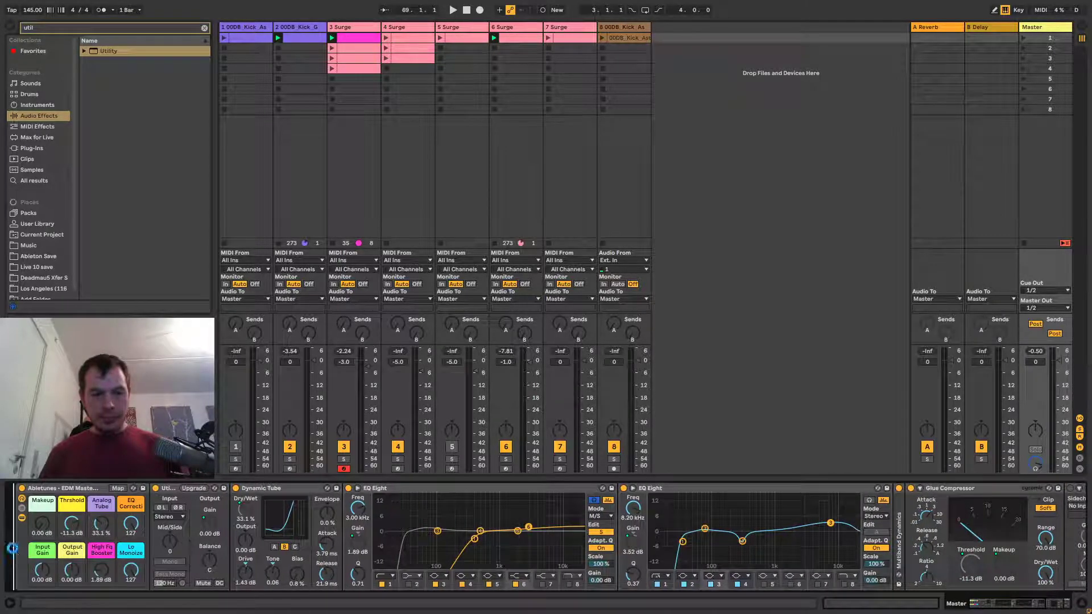
{"action": "scroll", "coordinate": [12, 549], "scroll_direction": "left", "scroll_amount": 3}
{"action": "key", "text": "space"}
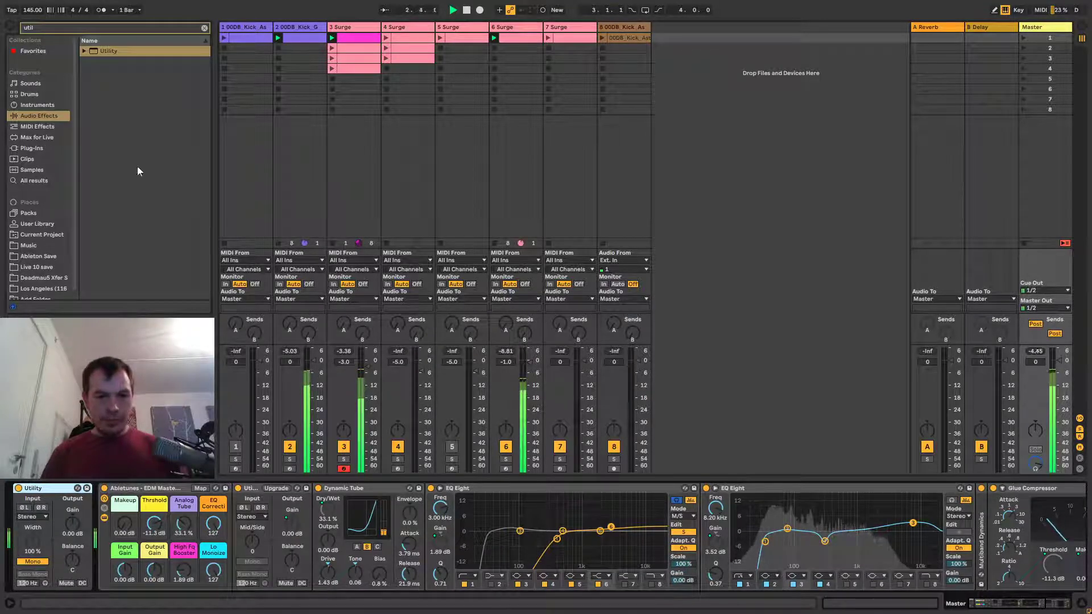
Clear the browser search and open the clip in track 3's first slot with its full length selected.
{"action": "left_click", "coordinate": [204, 27]}
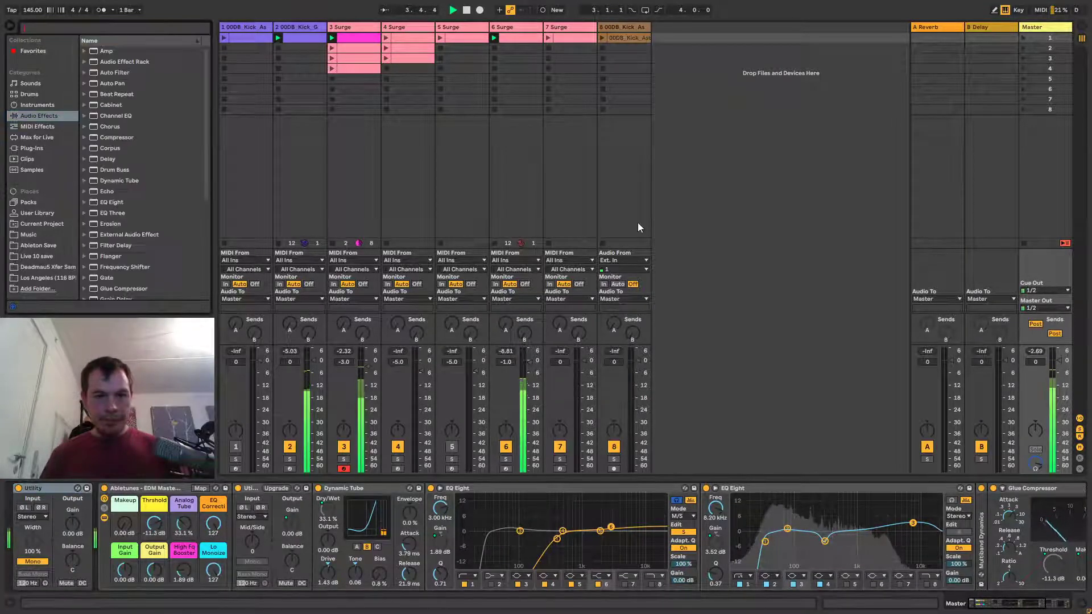
{"action": "left_click", "coordinate": [642, 224]}
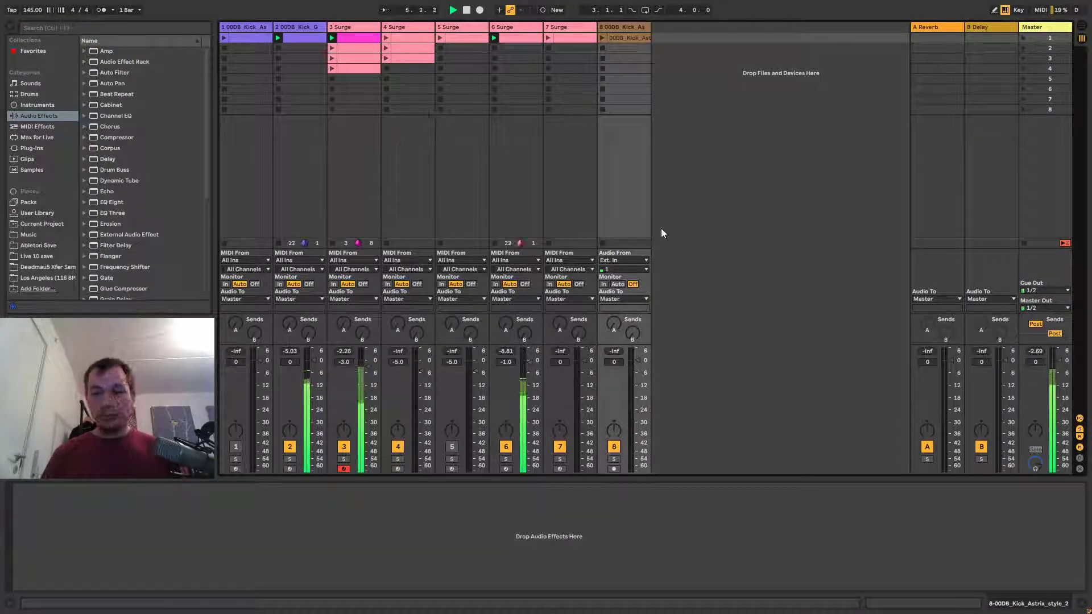
{"action": "left_click", "coordinate": [355, 36]}
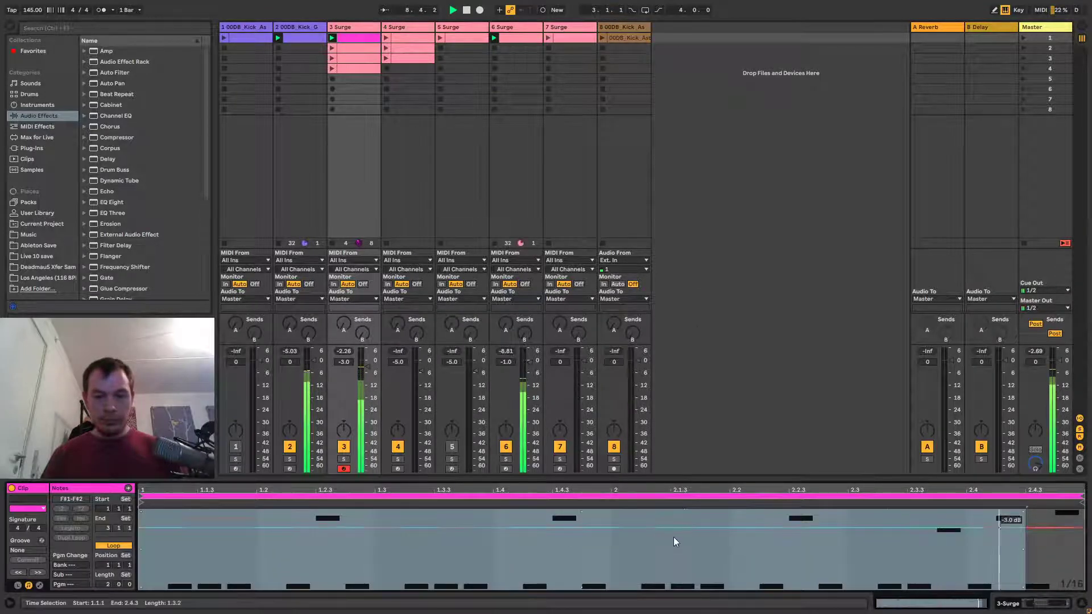
{"action": "key", "text": "ctrl+a"}
Fold the Master's Utility and set the mastering rack's Threshold to -10.7 dB and Makeup to 0.79 dB.
{"action": "left_click", "coordinate": [1063, 28]}
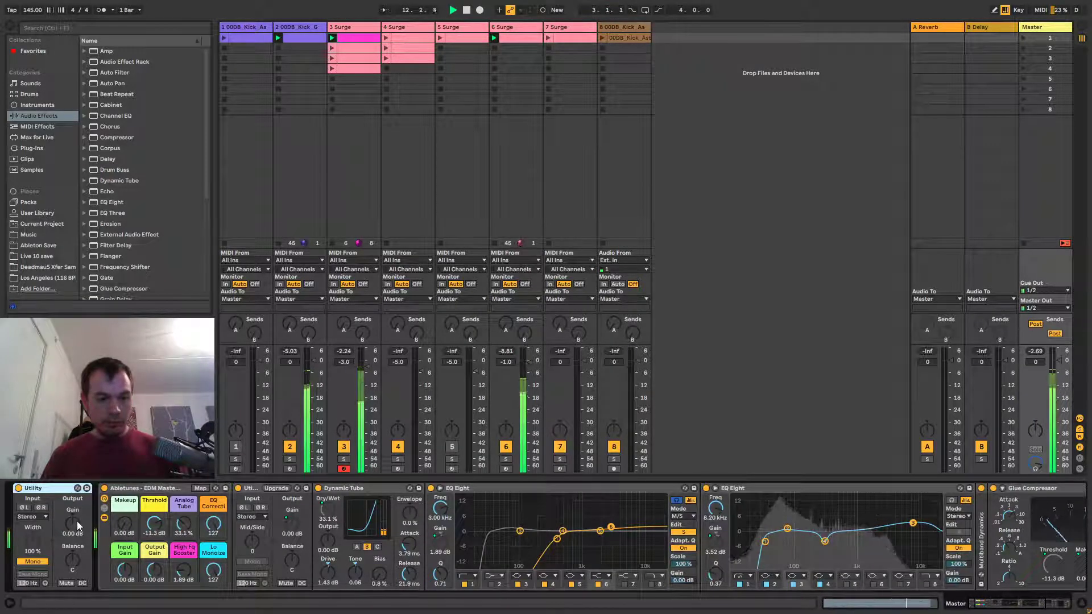
{"action": "double_click", "coordinate": [46, 488]}
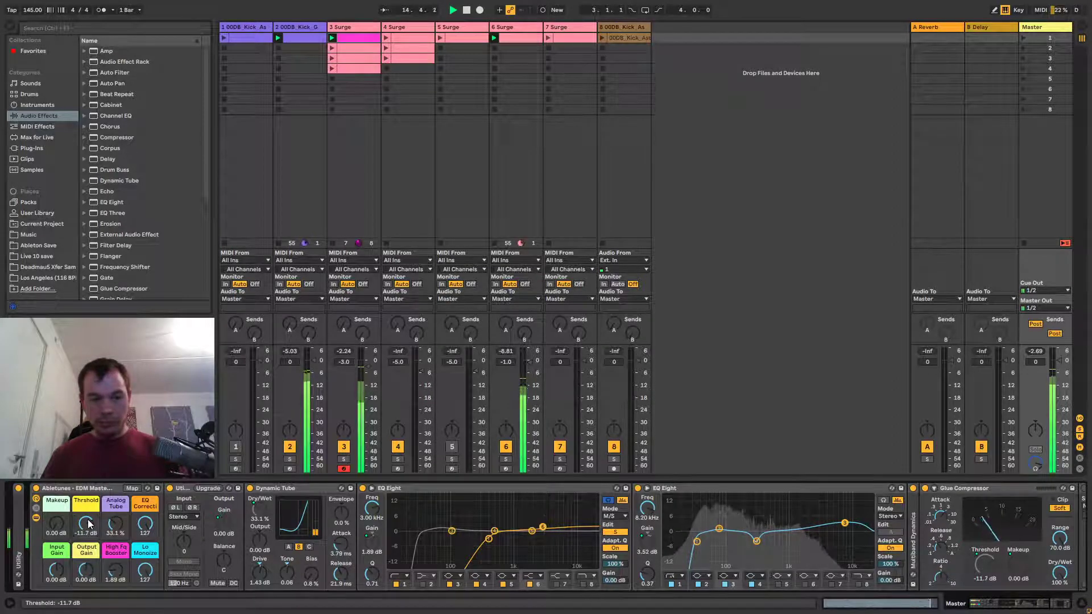
{"action": "scroll", "coordinate": [89, 524], "scroll_direction": "up", "scroll_amount": 5}
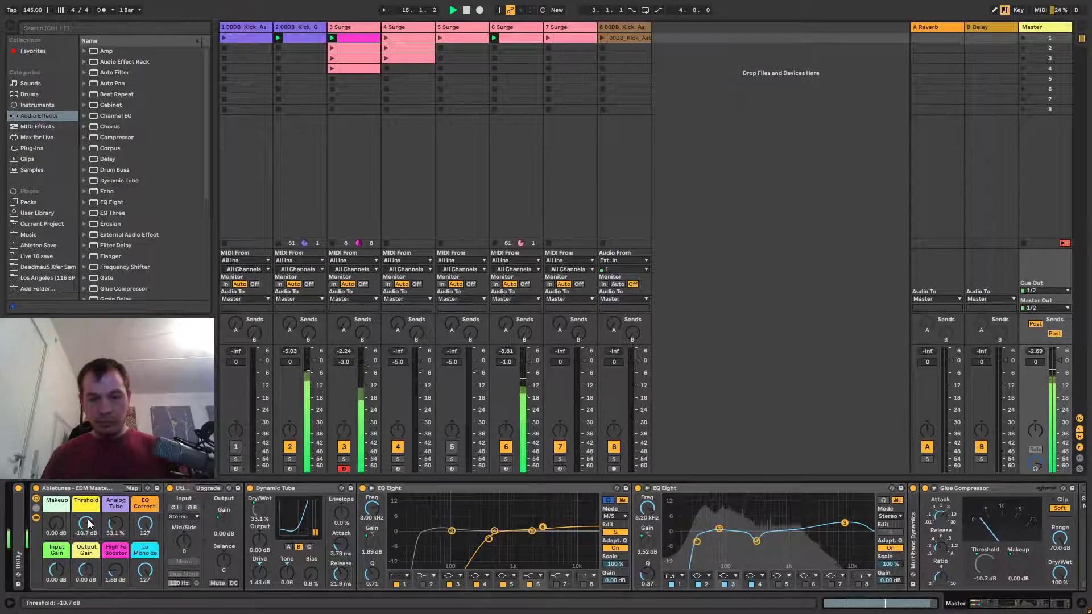
{"action": "scroll", "coordinate": [63, 521], "scroll_direction": "up", "scroll_amount": 3}
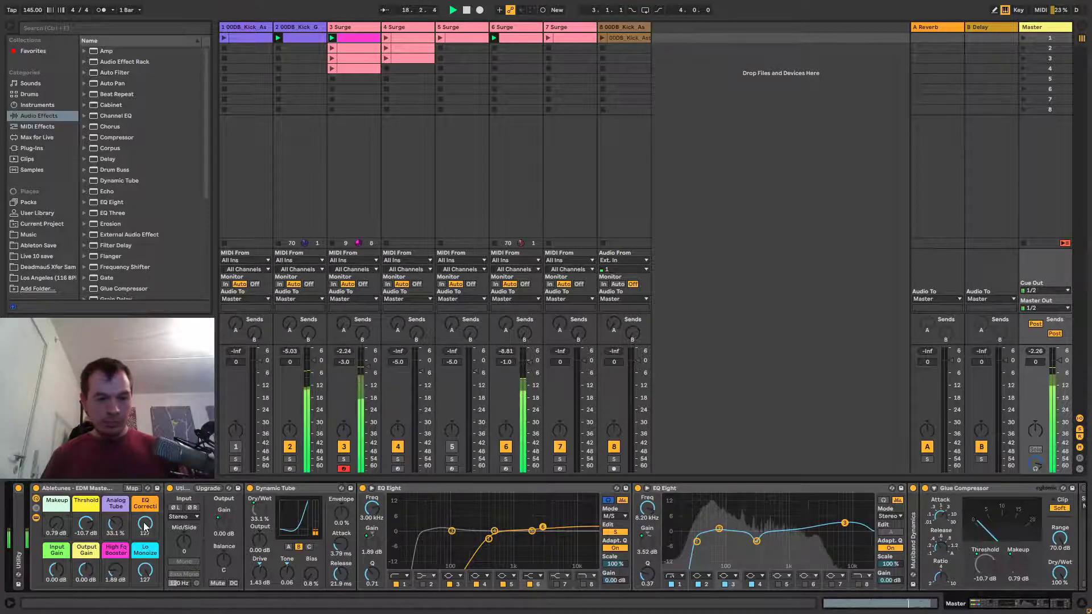
Set the rack's Analog Tube to 71.7 % and High Fq Booster to 0.00 dB, and fold its Dynamic Tube and EQ Eight devices.
{"action": "left_click_drag", "start_coordinate": [118, 521], "coordinate": [119, 483]}
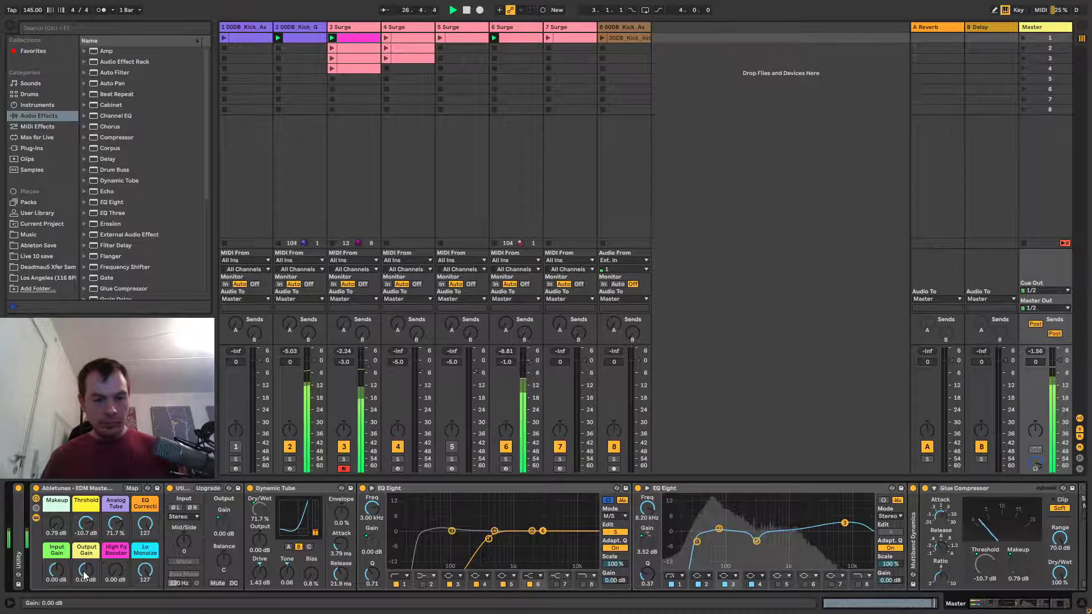
{"action": "double_click", "coordinate": [462, 486]}
{"action": "double_click", "coordinate": [462, 486]}
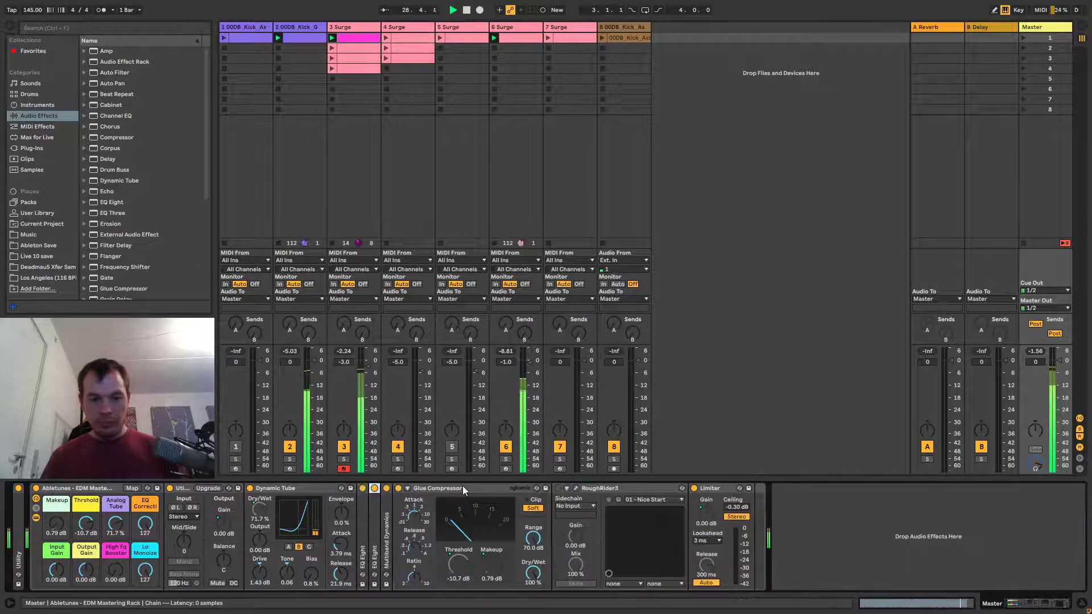
{"action": "double_click", "coordinate": [301, 485]}
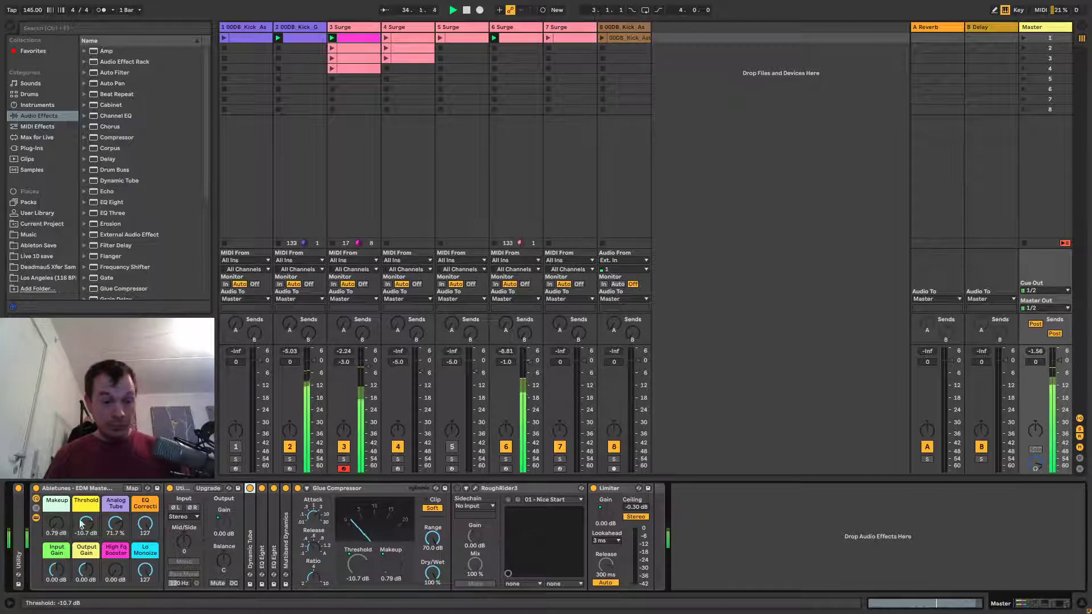
Restart playback and set the mastering rack's Makeup to 2.20 dB and Threshold to -11.0 dB.
{"action": "key", "text": "space"}
{"action": "key", "text": "space"}
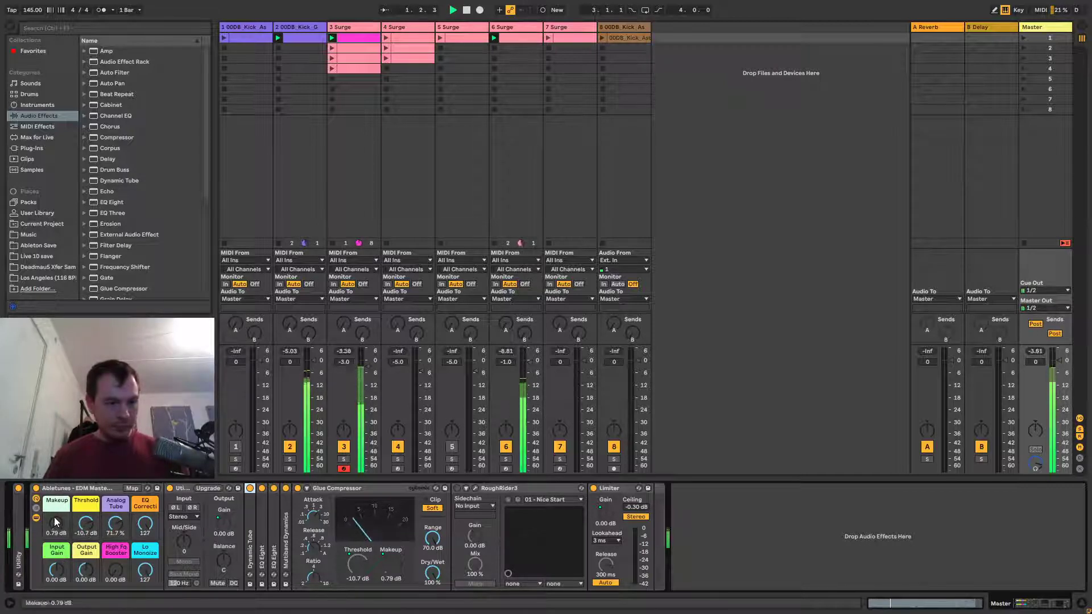
{"action": "left_click_drag", "start_coordinate": [55, 524], "coordinate": [54, 522]}
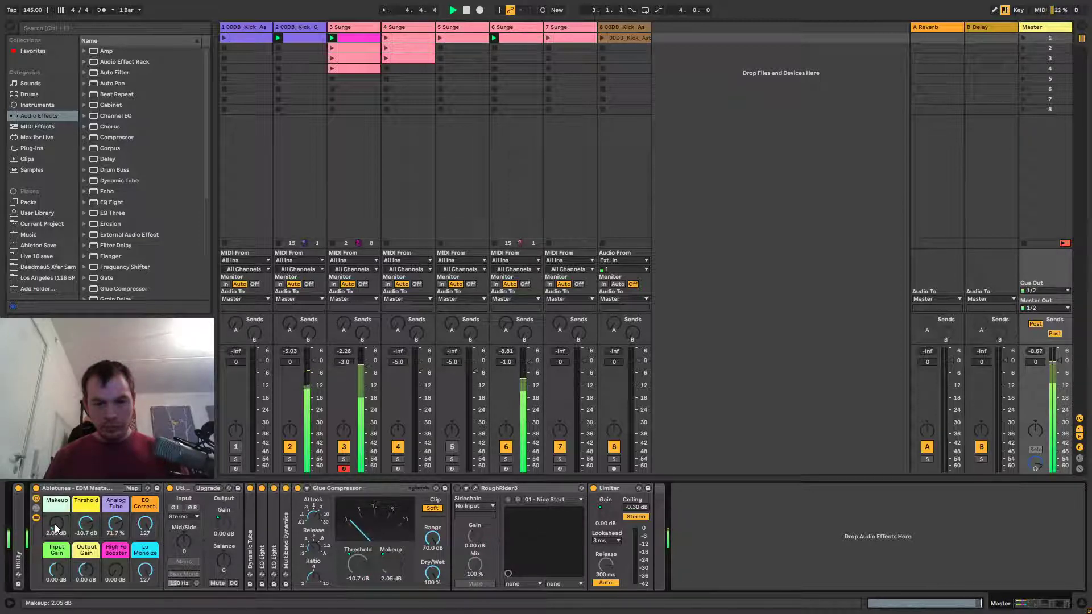
{"action": "left_click", "coordinate": [86, 524]}
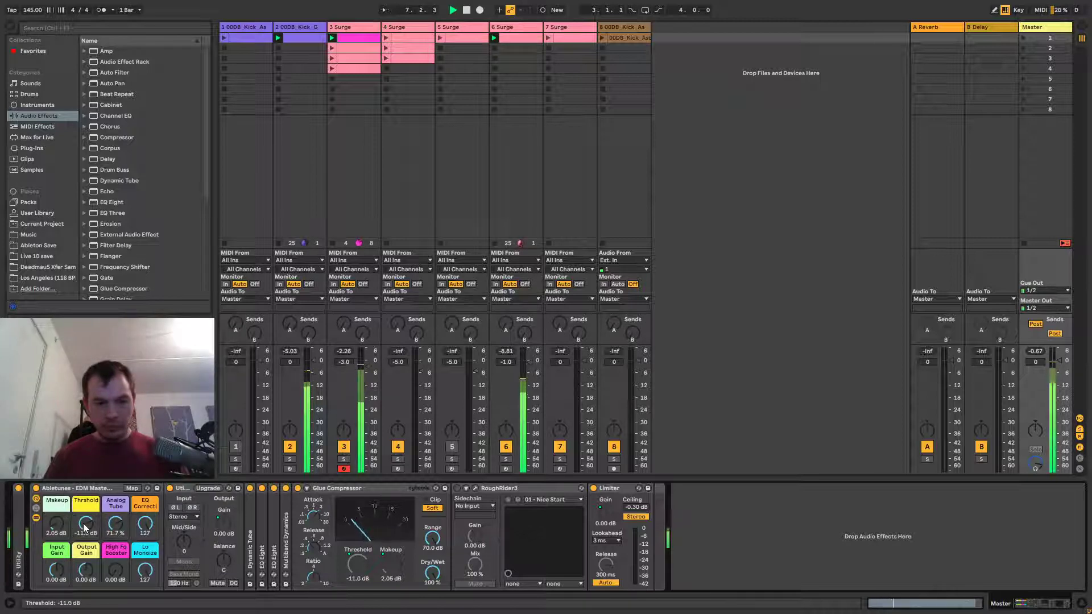
{"action": "left_click_drag", "start_coordinate": [51, 524], "coordinate": [51, 522]}
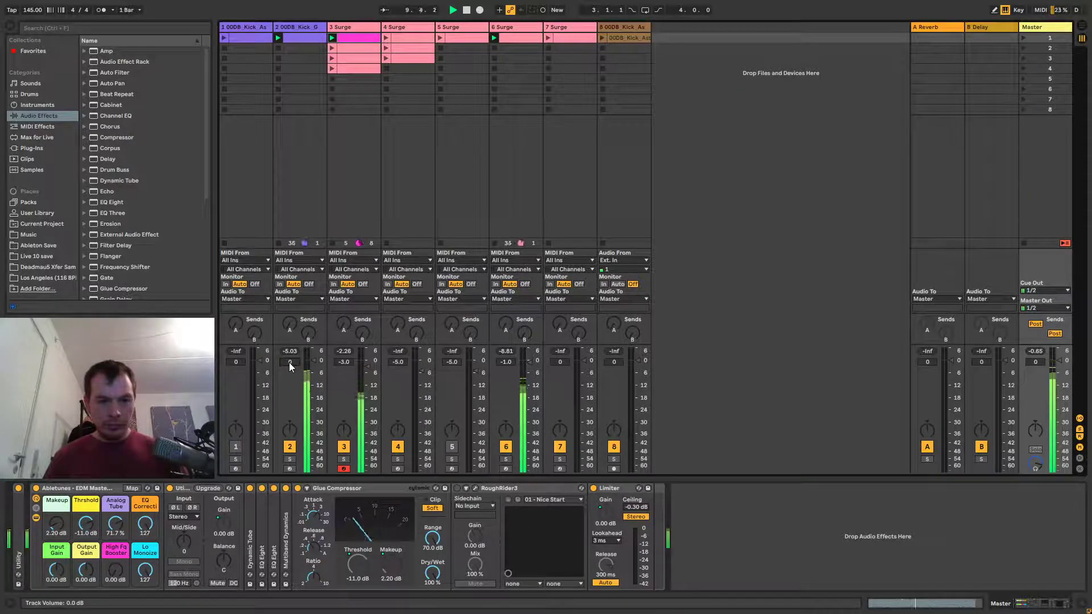
Set the volume of track 2's kick sampler to -10.0 dB and extend the sample's end slightly.
{"action": "left_click", "coordinate": [298, 28]}
{"action": "left_click", "coordinate": [299, 33]}
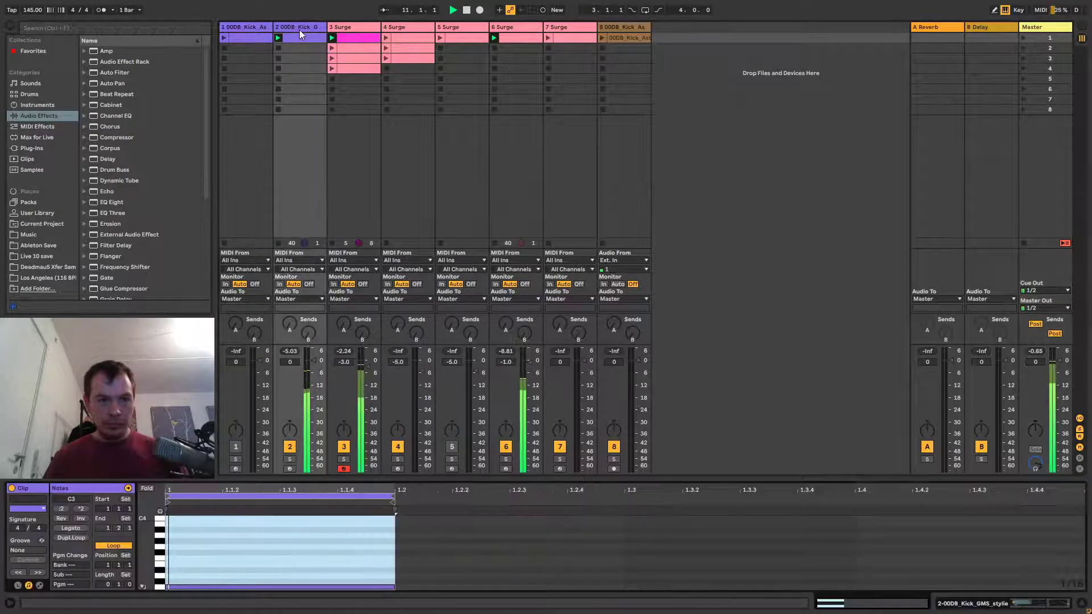
{"action": "left_click", "coordinate": [299, 29]}
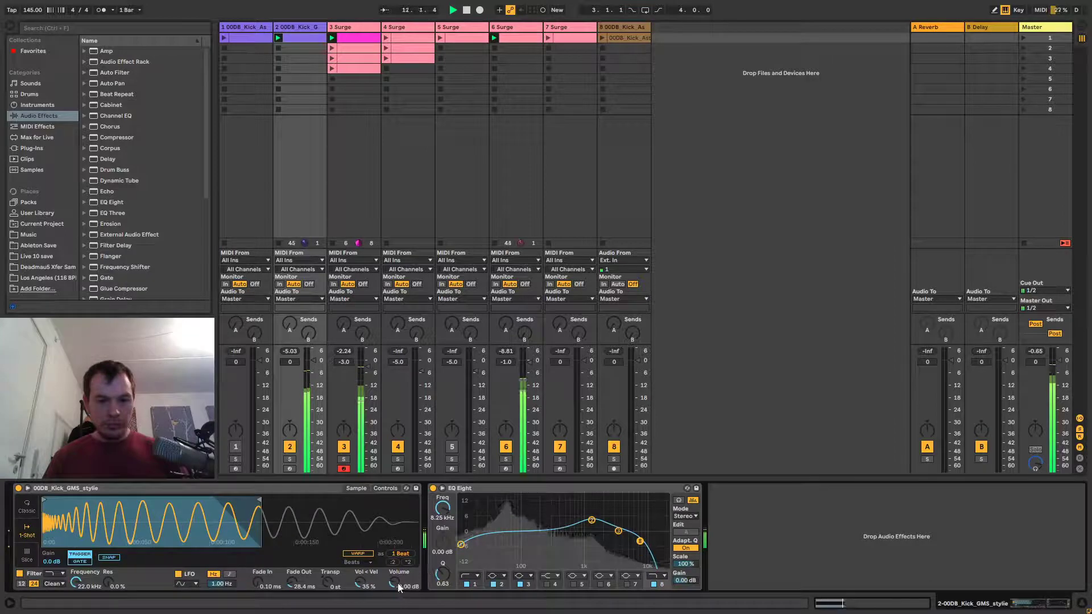
{"action": "scroll", "coordinate": [394, 582], "scroll_direction": "down", "scroll_amount": 1}
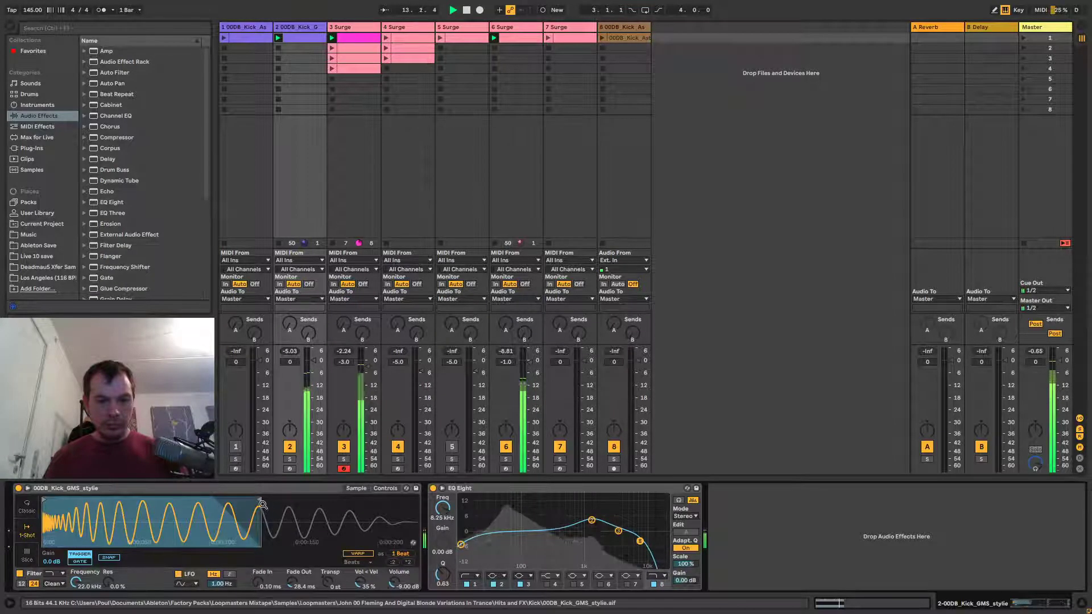
{"action": "left_click_drag", "start_coordinate": [262, 500], "coordinate": [267, 500]}
{"action": "left_click_drag", "start_coordinate": [393, 584], "coordinate": [394, 585]}
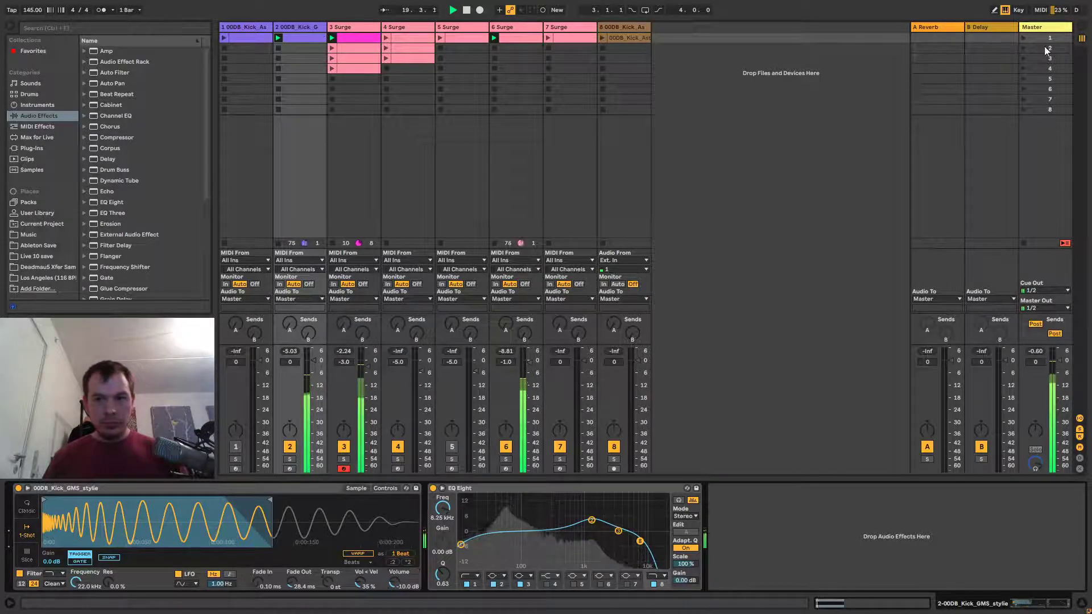
Enable band 3 in track 3's EQ Eight and boost it by 3.84 dB at 1.09 kHz.
{"action": "left_click", "coordinate": [1040, 27]}
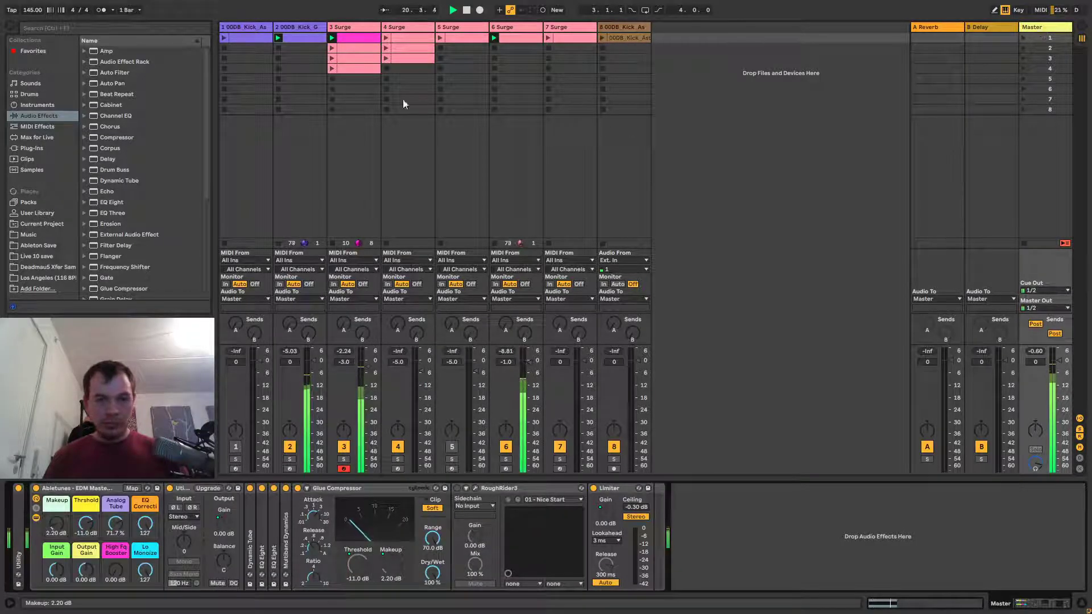
{"action": "left_click", "coordinate": [368, 26]}
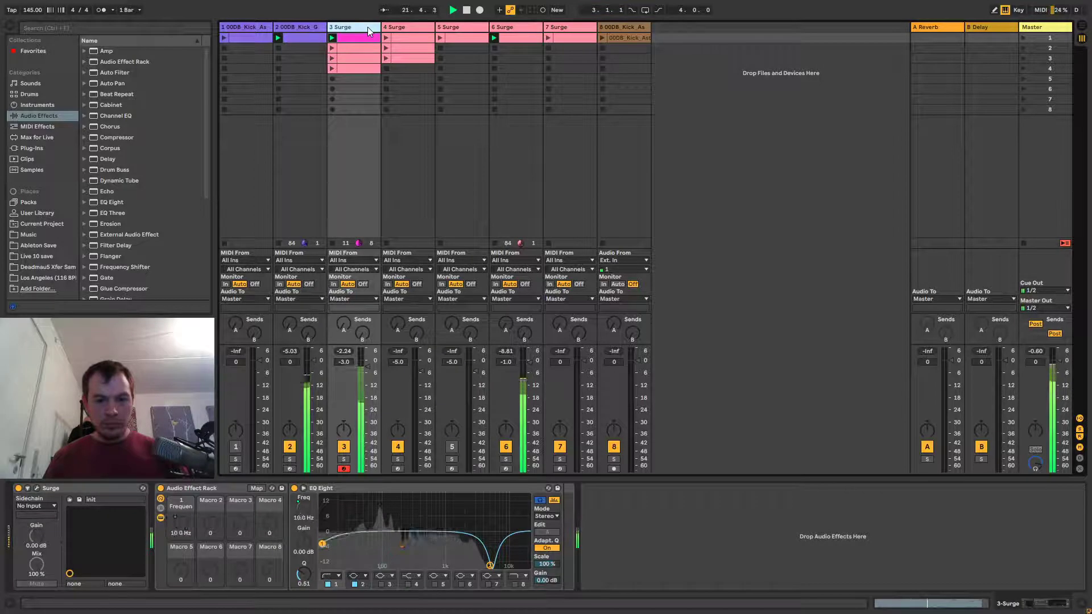
{"action": "left_click", "coordinate": [381, 584]}
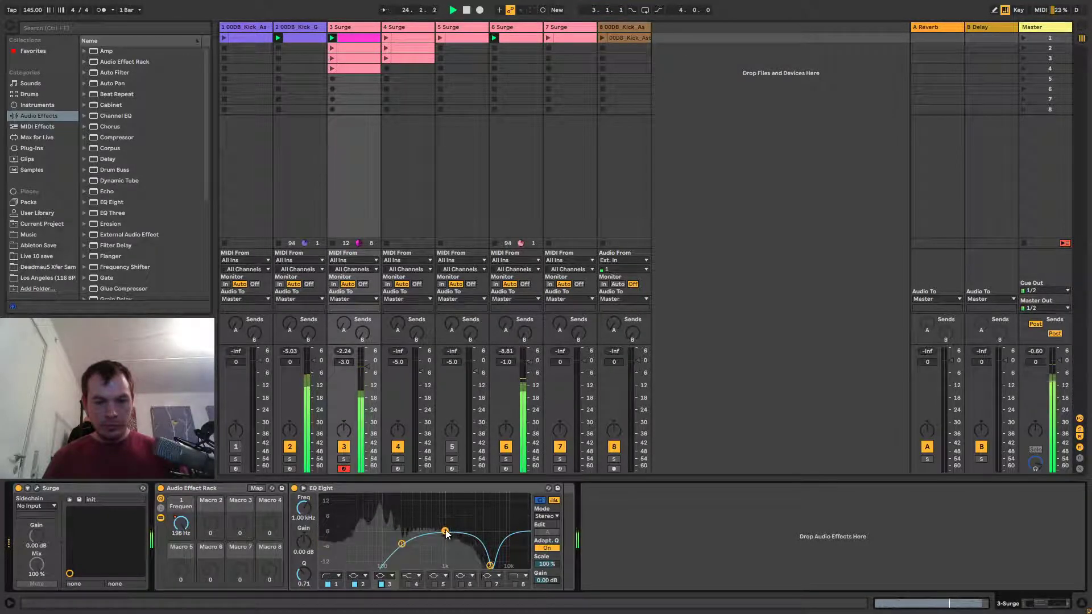
{"action": "mouse_move", "coordinate": [449, 528]}
{"action": "left_mouse_down"}
{"action": "mouse_move", "coordinate": [449, 516]}
{"action": "mouse_move", "coordinate": [467, 517]}
{"action": "mouse_move", "coordinate": [448, 522]}
{"action": "left_mouse_up"}
{"action": "left_click_drag", "start_coordinate": [181, 523], "coordinate": [181, 558]}
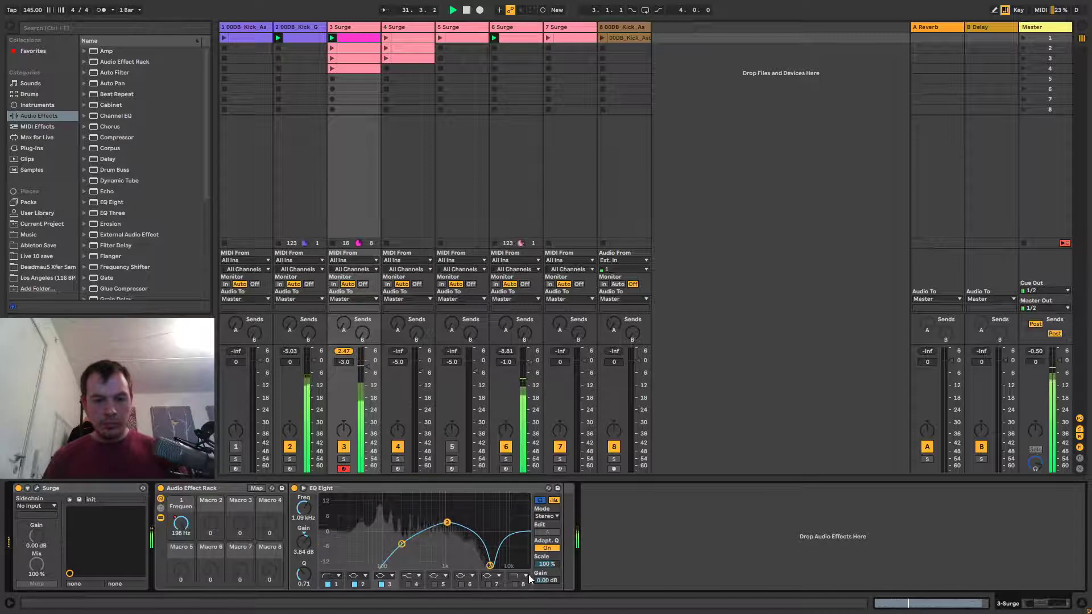
Retune band 3 of track 3's EQ Eight to a 2.85 dB boost at 1.04 kHz with a Q of 0.90.
{"action": "key", "text": "ctrl+z"}
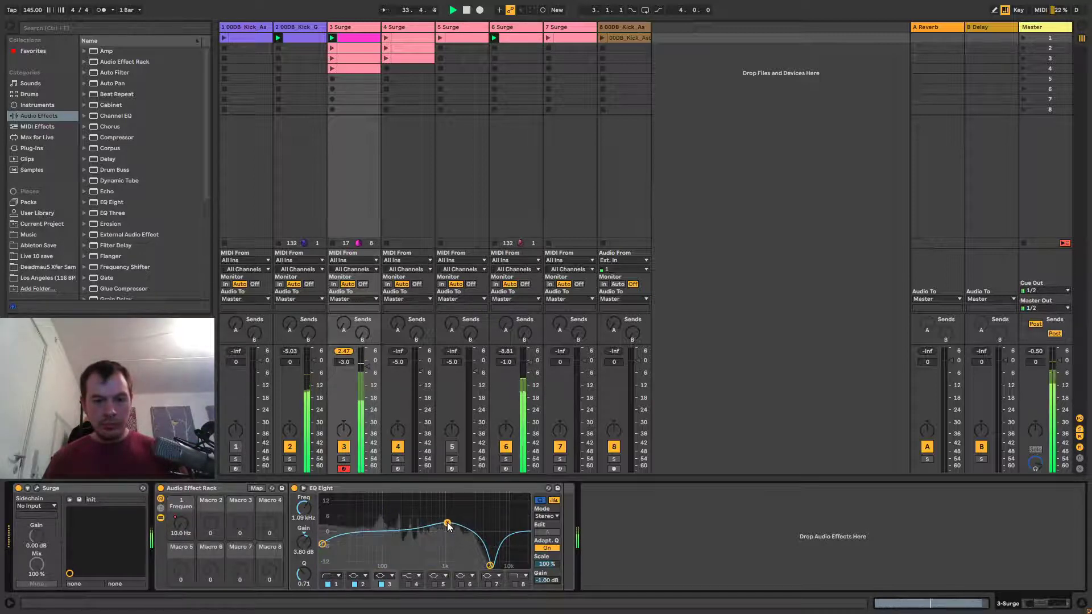
{"action": "left_click_drag", "start_coordinate": [447, 522], "coordinate": [446, 525]}
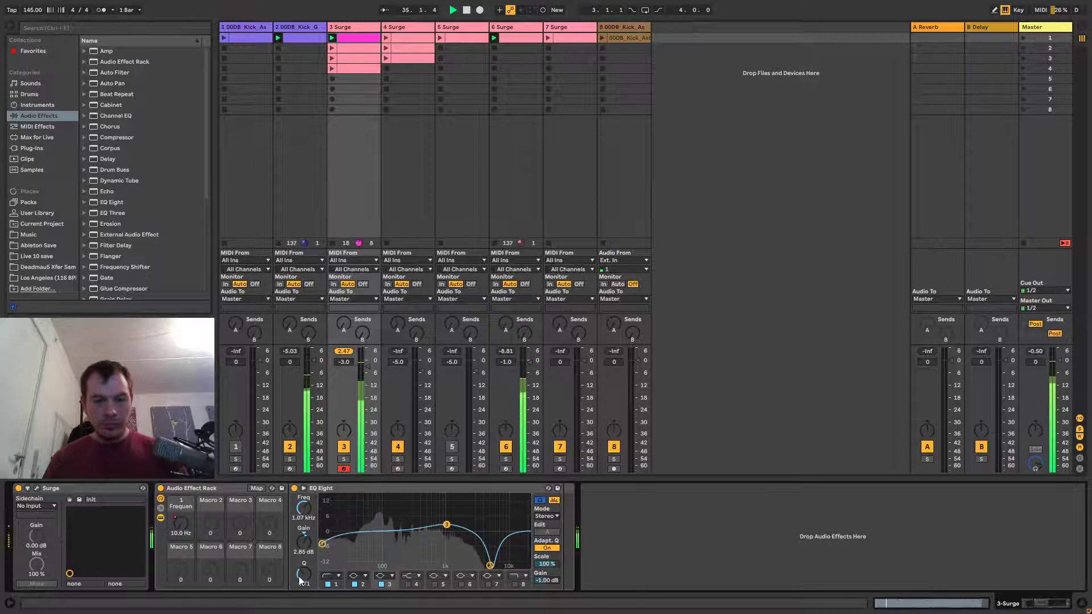
{"action": "left_click_drag", "start_coordinate": [298, 575], "coordinate": [299, 573]}
{"action": "scroll", "coordinate": [299, 573], "scroll_direction": "up", "scroll_amount": 3}
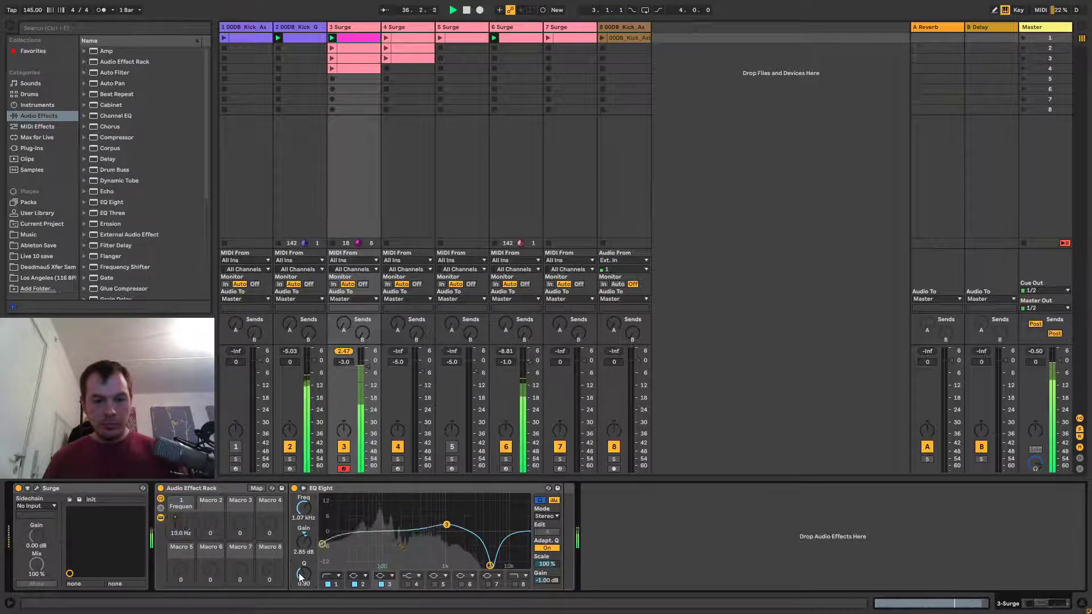
{"action": "left_click_drag", "start_coordinate": [447, 524], "coordinate": [445, 525]}
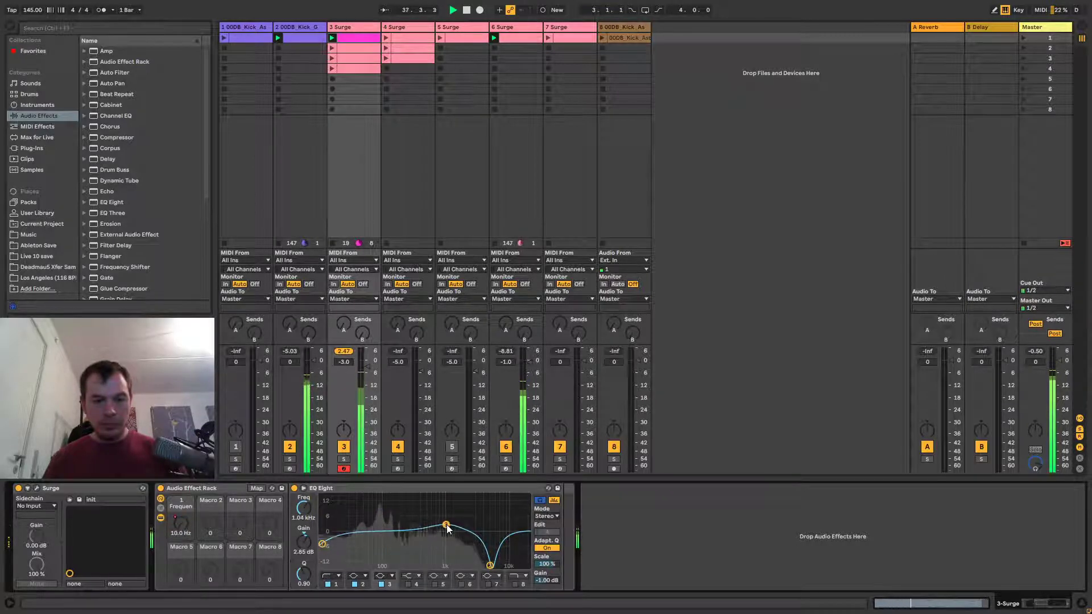
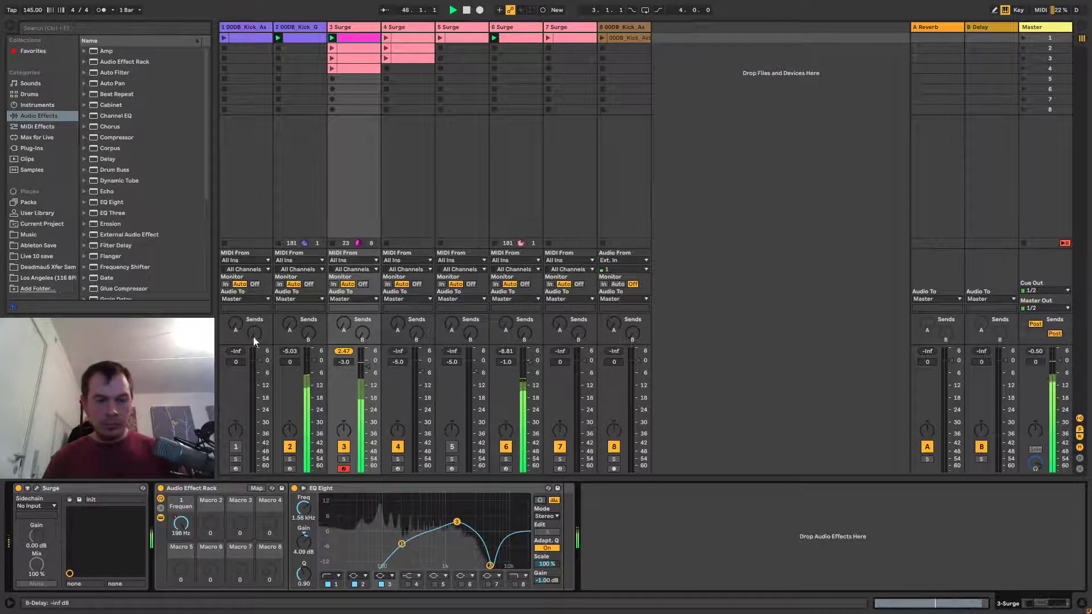
{"action": "left_click", "coordinate": [294, 26]}
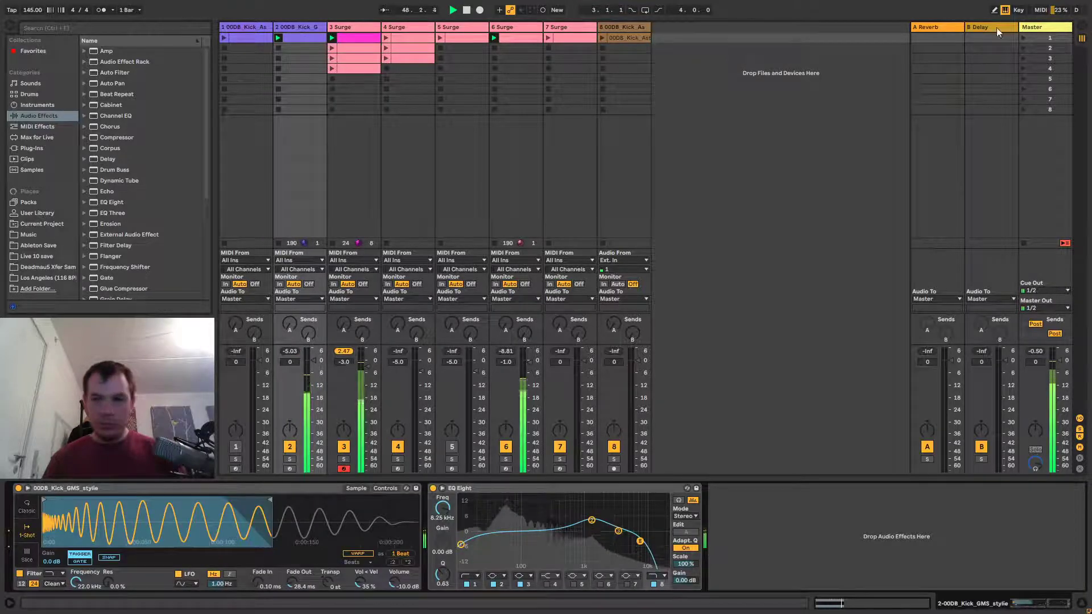
{"action": "left_click", "coordinate": [1047, 31]}
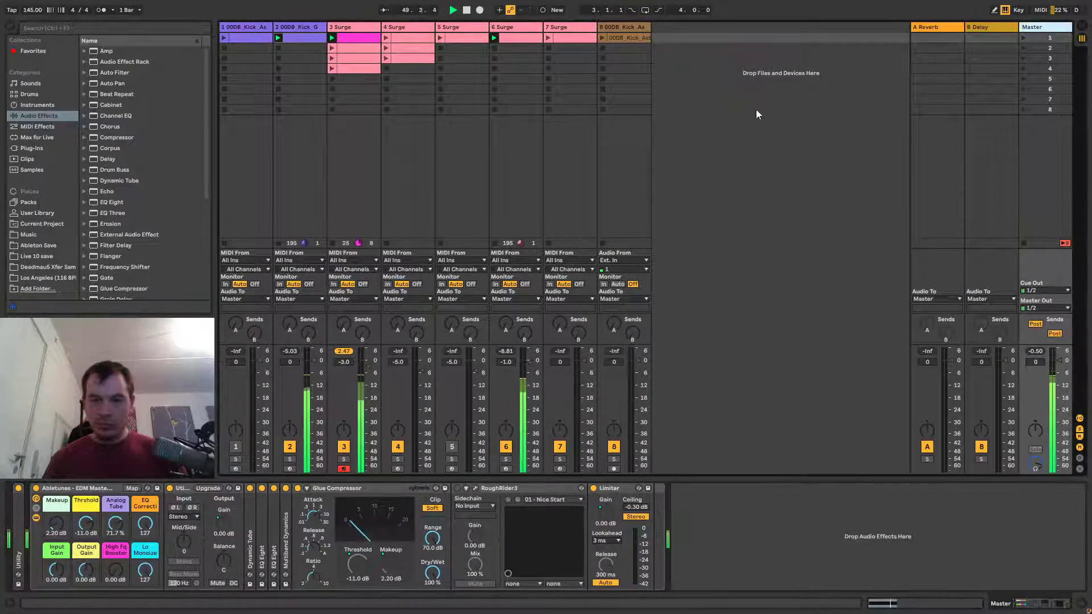
Search all library results for "hihat" and audition the hi-hat sounds down to Analog HiHat Bleep.adv.
{"action": "left_click", "coordinate": [81, 28]}
{"action": "type", "text": "hihat"}
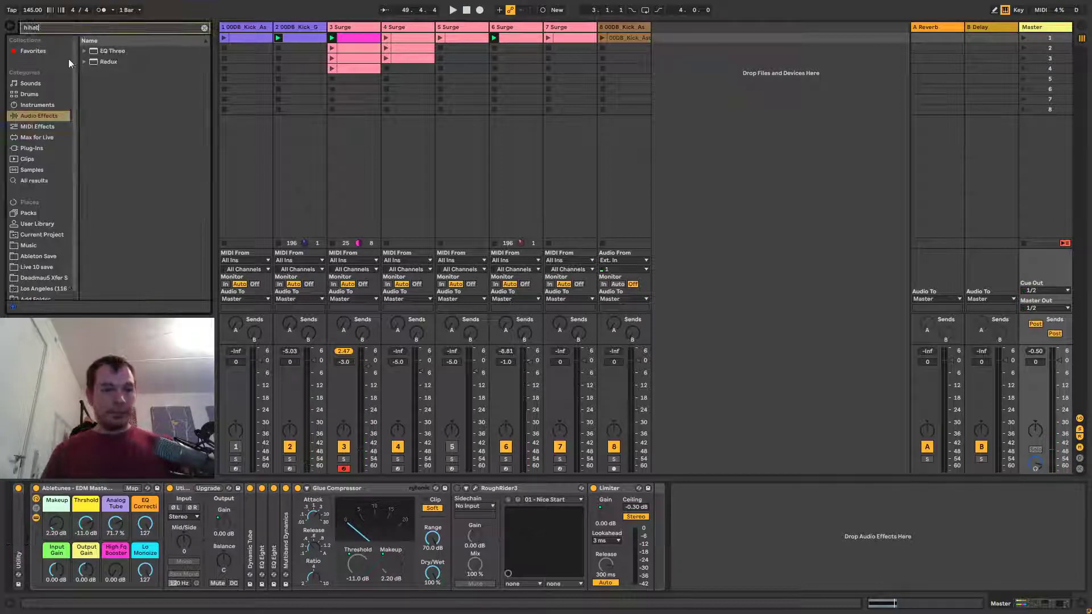
{"action": "left_click", "coordinate": [30, 181]}
{"action": "left_click", "coordinate": [142, 104]}
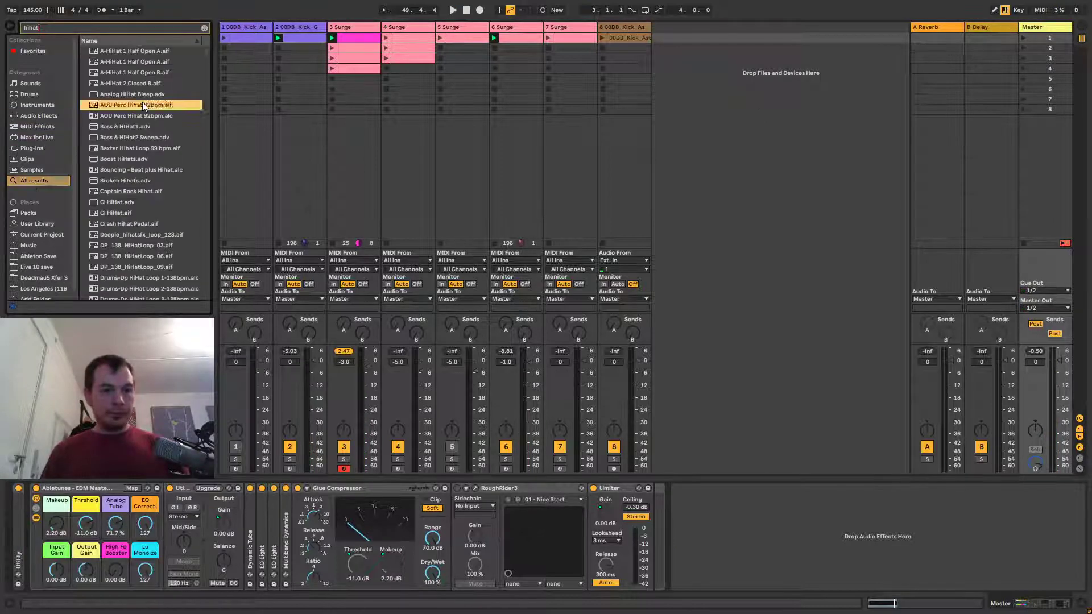
{"action": "left_click", "coordinate": [130, 60]}
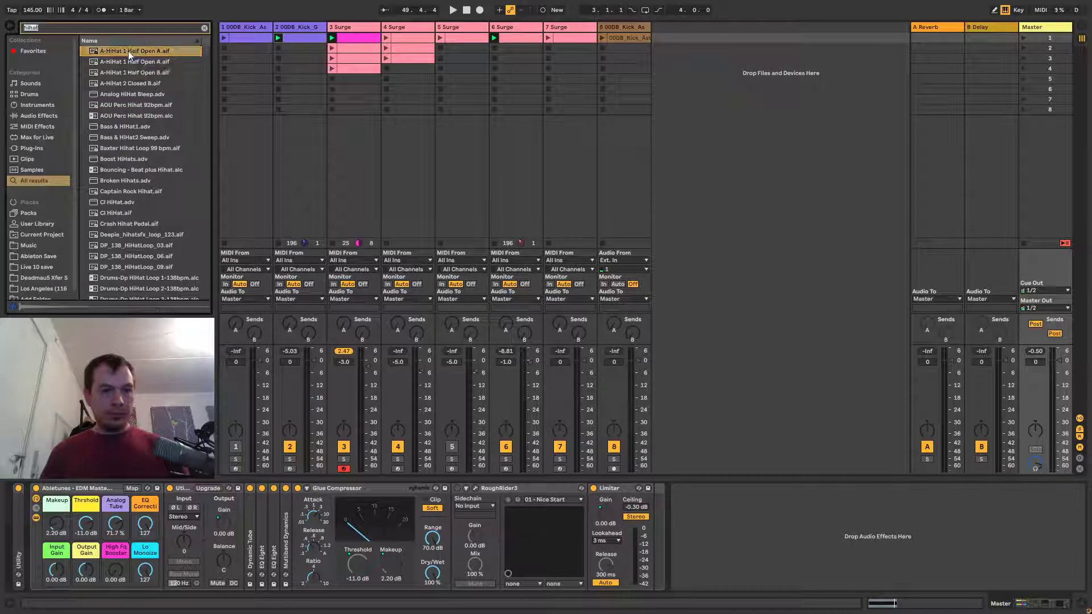
{"action": "key", "text": "Down"}
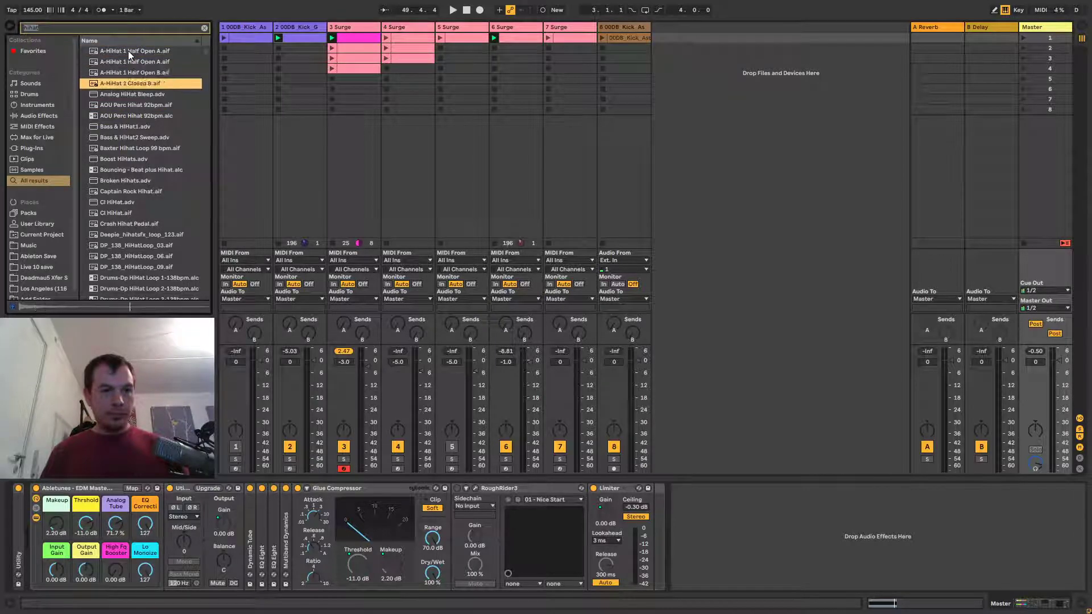
{"action": "key", "text": "Down"}
{"action": "key", "text": "Down"}
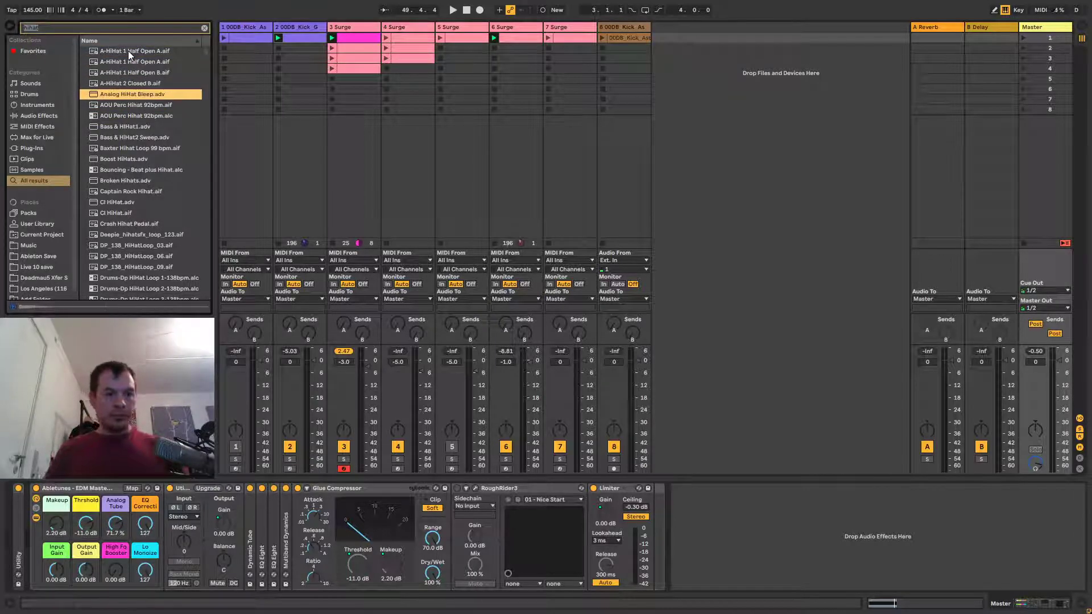
Load Analog HiHat Bleep.adv onto a new track and create a two-beat looped MIDI clip in its first slot.
{"action": "left_click_drag", "start_coordinate": [125, 95], "coordinate": [708, 73]}
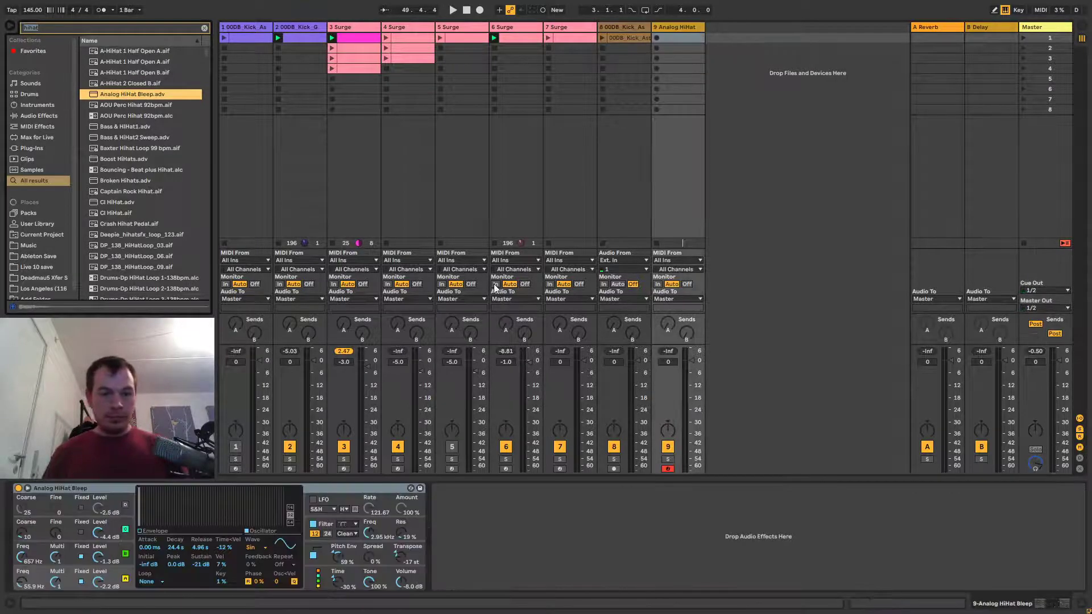
{"action": "double_click", "coordinate": [679, 37]}
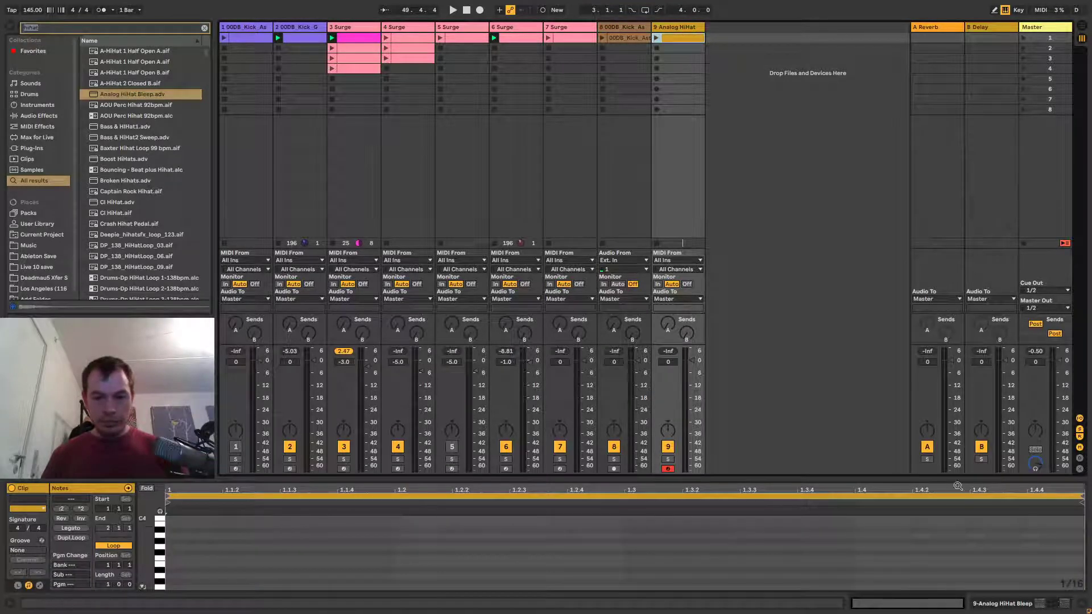
{"action": "mouse_move", "coordinate": [1082, 499]}
{"action": "left_mouse_down"}
{"action": "mouse_move", "coordinate": [512, 504]}
{"action": "mouse_move", "coordinate": [441, 522]}
{"action": "mouse_move", "coordinate": [406, 517]}
{"action": "left_mouse_up"}
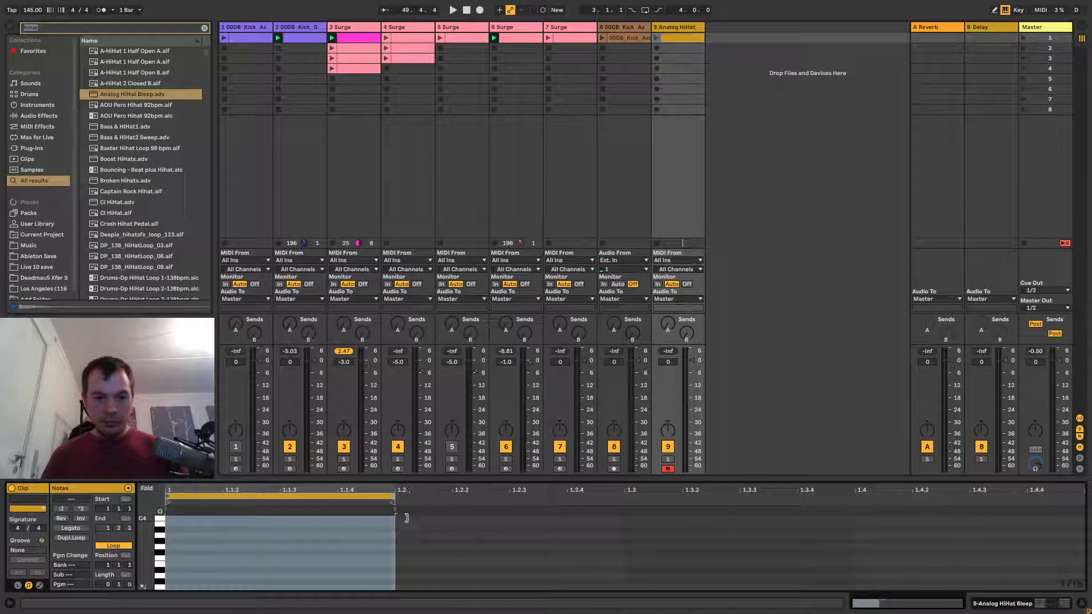
{"action": "key", "text": "ctrl+d"}
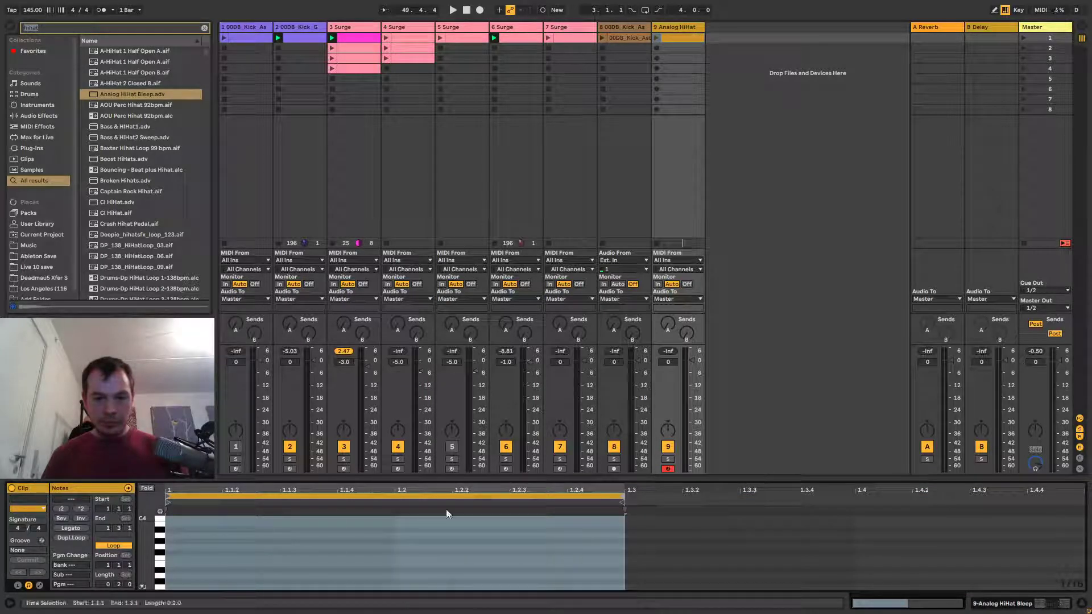
Add a one-beat C3 note starting at 1.2 in the hi-hat clip, and play the clip with track 9 soloed.
{"action": "double_click", "coordinate": [408, 587]}
{"action": "left_click_drag", "start_coordinate": [452, 586], "coordinate": [624, 596]}
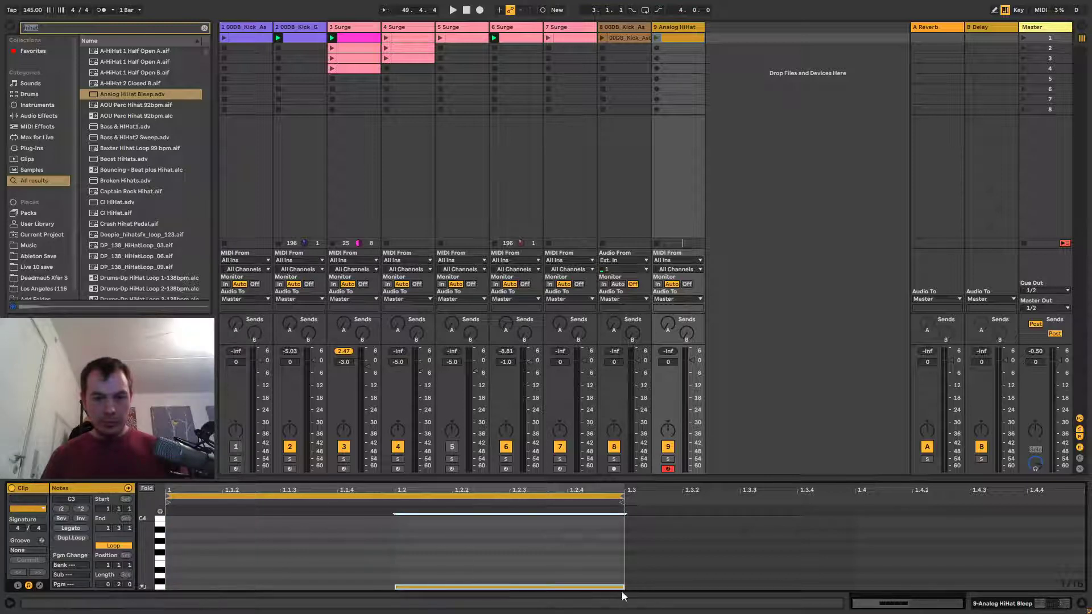
{"action": "left_click", "coordinate": [668, 459]}
{"action": "left_click", "coordinate": [657, 38]}
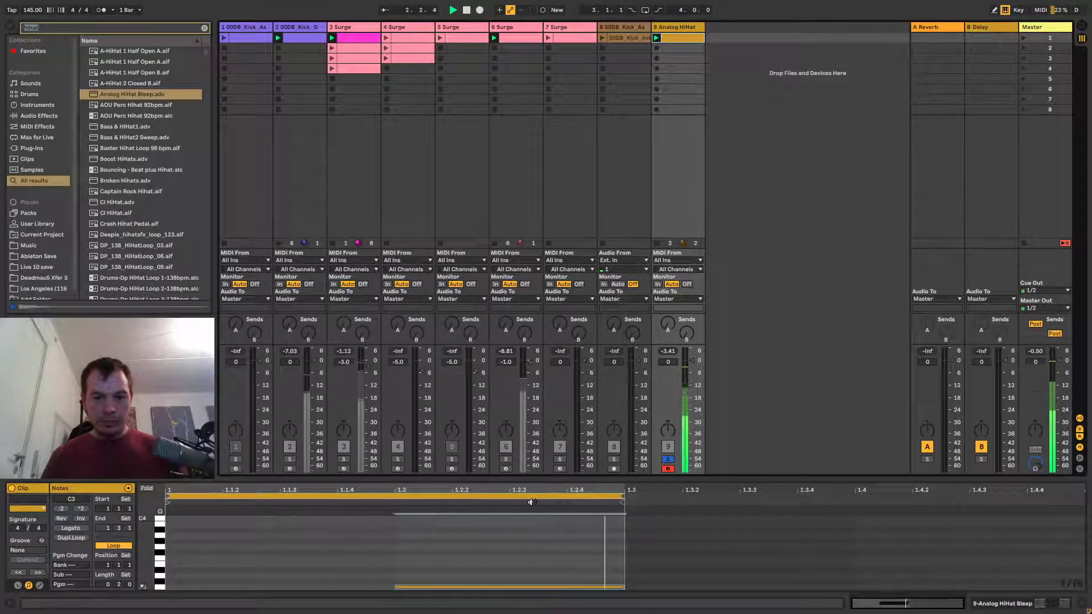
{"action": "left_click", "coordinate": [510, 558]}
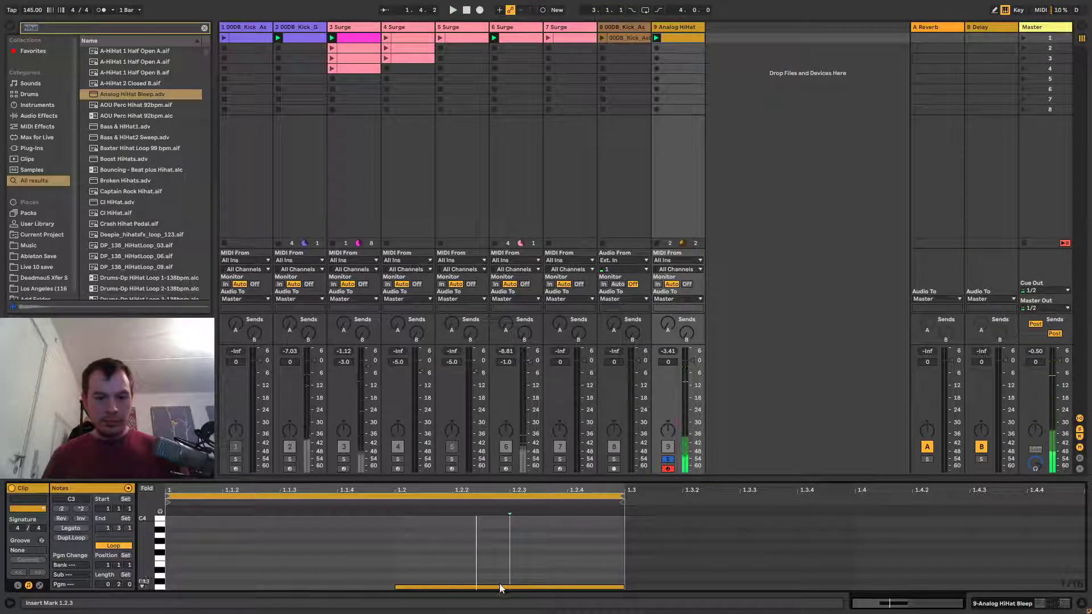
Rework the hi-hat clip into a one-beat loop with a single half-beat C3 note starting at 1.1.3.
{"action": "double_click", "coordinate": [400, 576]}
{"action": "mouse_move", "coordinate": [400, 581]}
{"action": "left_mouse_down"}
{"action": "mouse_move", "coordinate": [323, 591]}
{"action": "mouse_move", "coordinate": [394, 589]}
{"action": "left_mouse_up"}
{"action": "double_click", "coordinate": [375, 586]}
{"action": "double_click", "coordinate": [375, 586]}
{"action": "left_click_drag", "start_coordinate": [621, 496], "coordinate": [397, 496]}
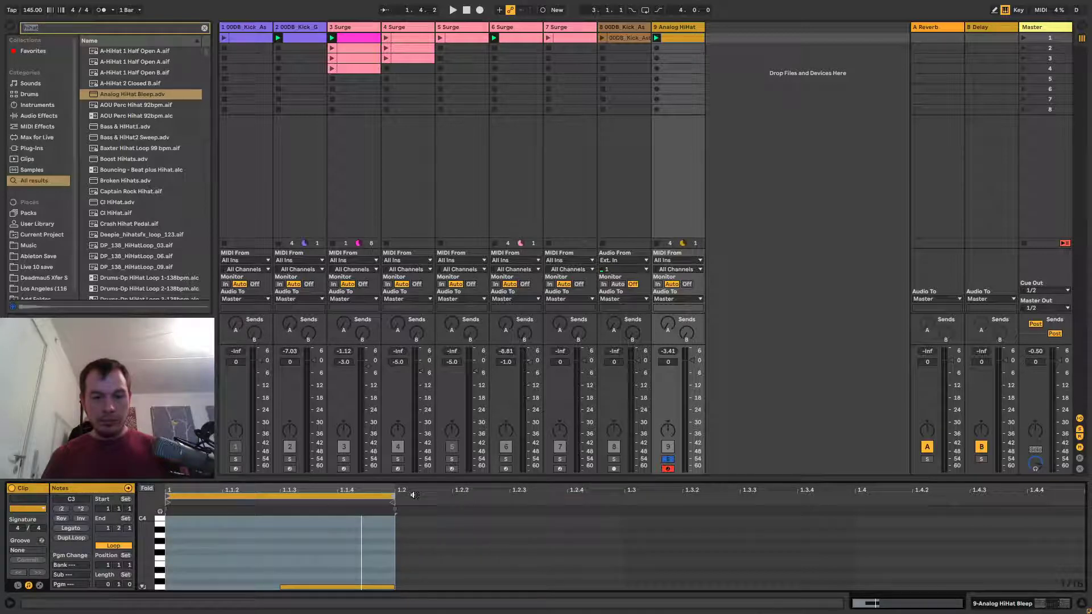
Restart playback and audition the one-beat hi-hat loop with track 9 soloed, briefly toggling the solo on kick track 2.
{"action": "left_click", "coordinate": [668, 459]}
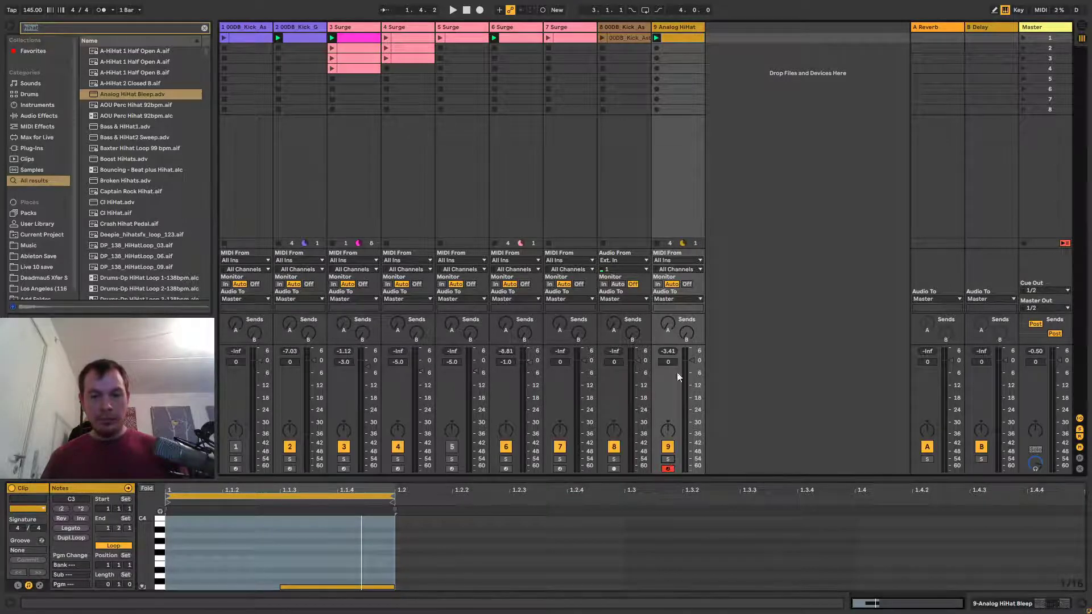
{"action": "left_click", "coordinate": [668, 459]}
{"action": "key", "text": "space"}
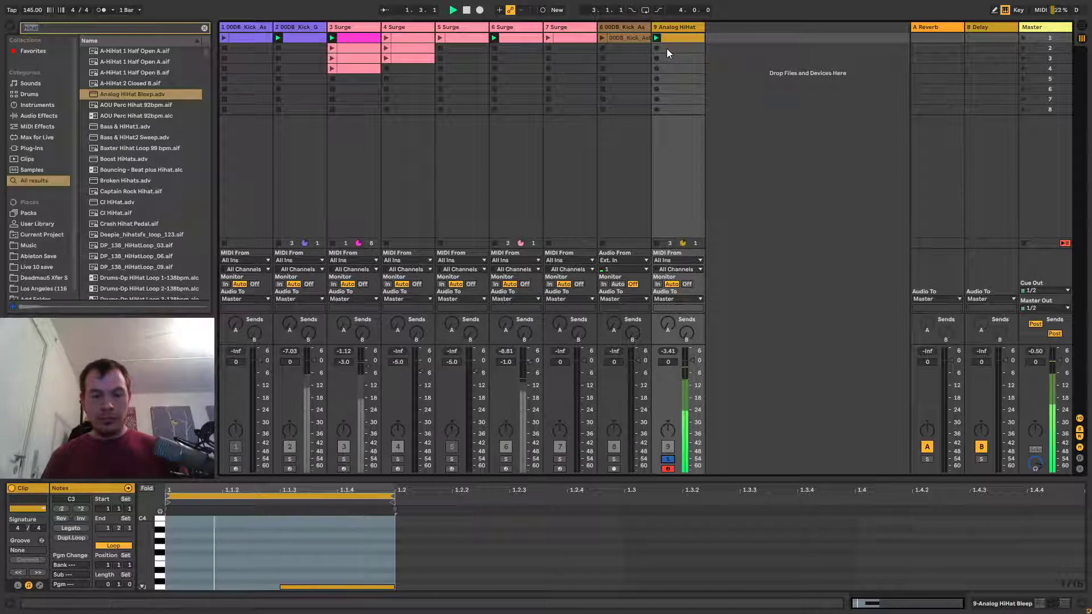
{"action": "left_click", "coordinate": [290, 459]}
{"action": "left_click", "coordinate": [289, 460]}
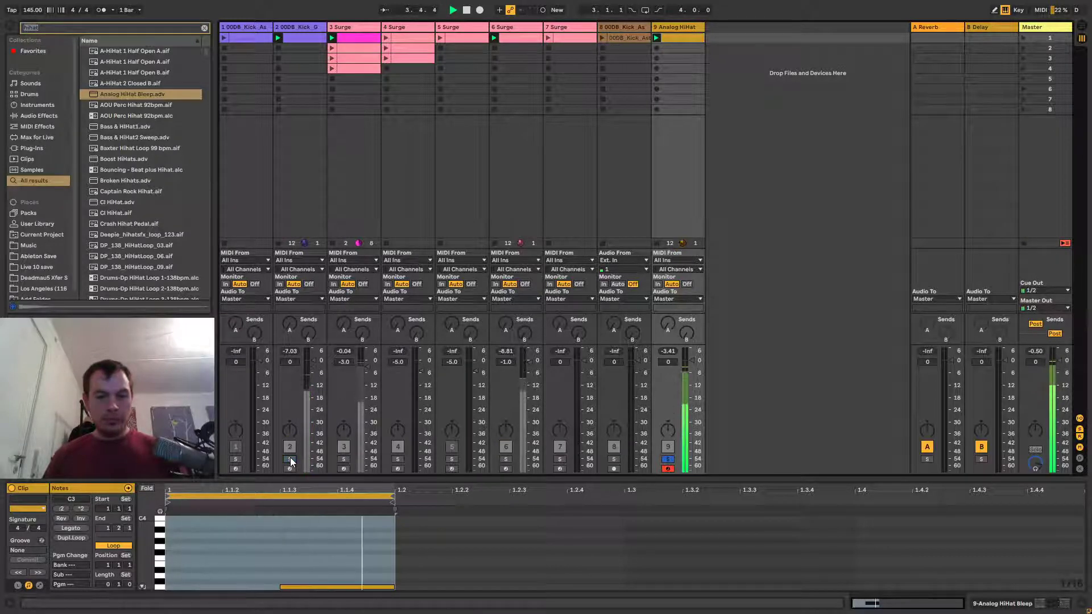
Balance hi-hat track 9 against the full mix by unsoloing it and setting its volume to -8.0 dB, and save the set.
{"action": "scroll", "coordinate": [665, 360], "scroll_direction": "down", "scroll_amount": 9}
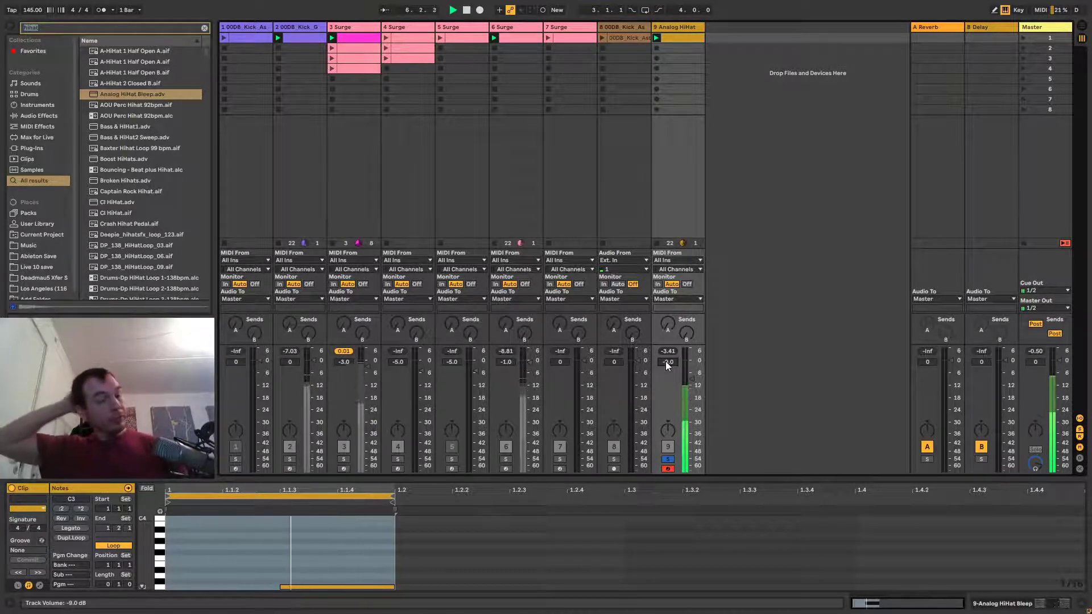
{"action": "left_click", "coordinate": [671, 459]}
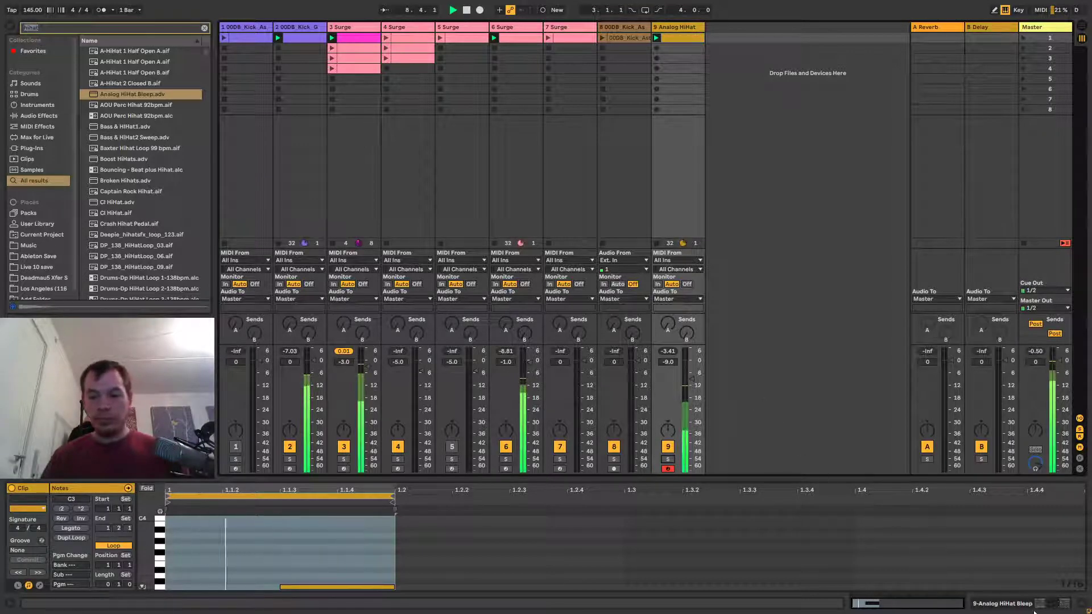
{"action": "left_click_drag", "start_coordinate": [825, 479], "coordinate": [825, 592]}
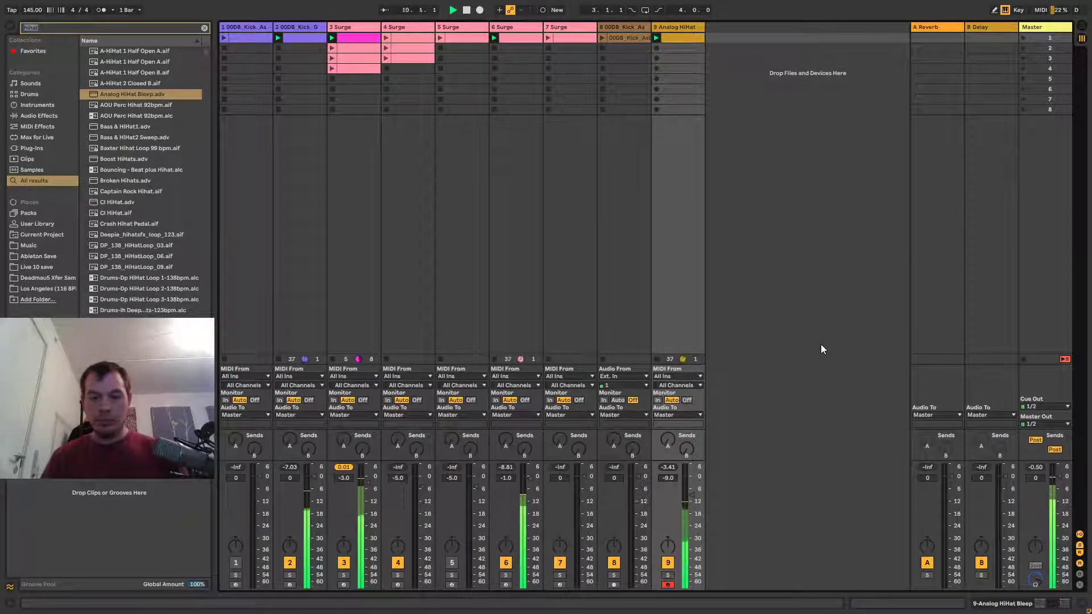
{"action": "left_click_drag", "start_coordinate": [669, 478], "coordinate": [671, 477]}
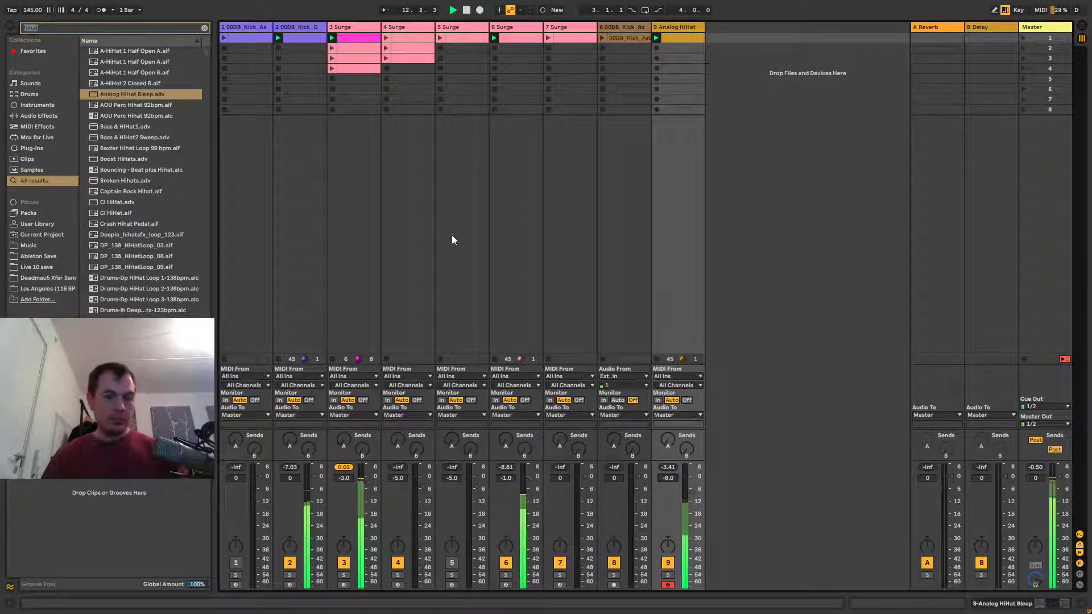
{"action": "key", "text": "ctrl+s"}
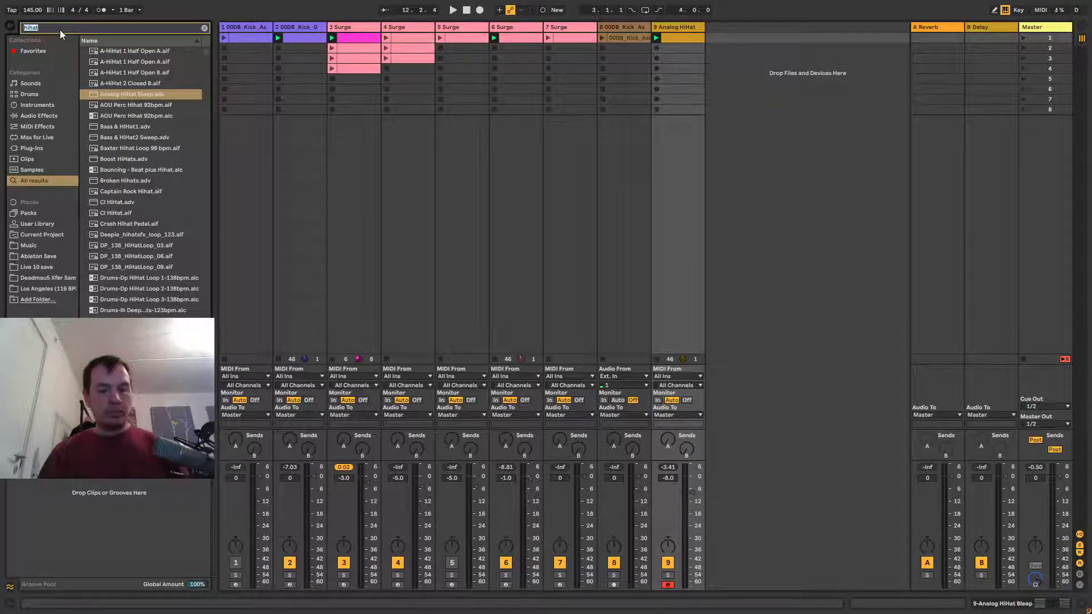
Search all library results for "sn" and audition the snare samples one by one down to 140-Katana-SnareNoFX.aif.
{"action": "type", "text": "sn"}
{"action": "left_click", "coordinate": [110, 52]}
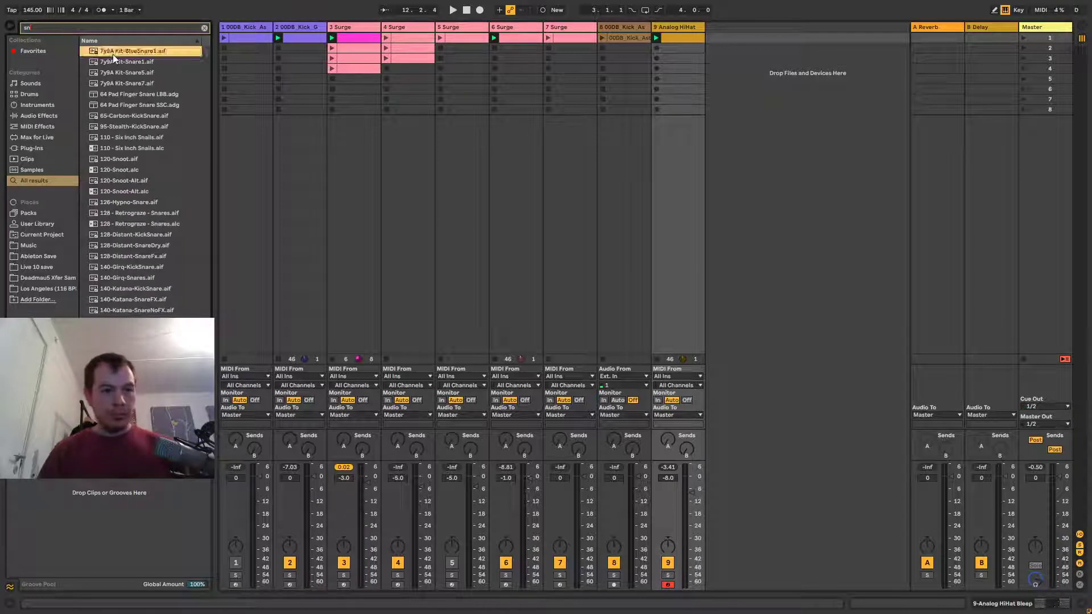
{"action": "key", "text": "Down"}
{"action": "key", "text": "Down"}
{"action": "key", "text": "Down"}
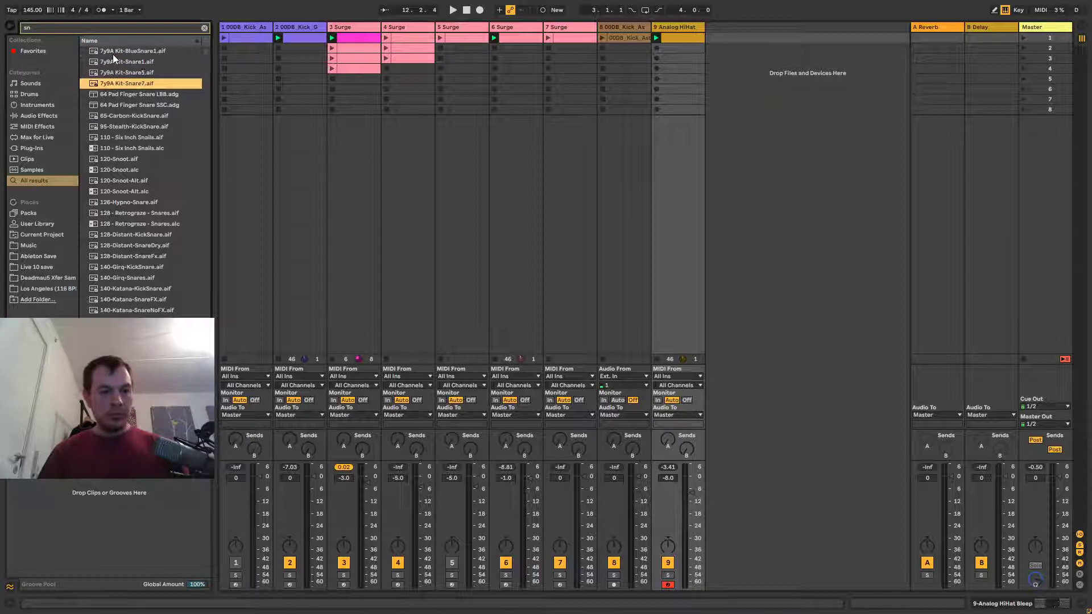
{"action": "key", "text": "Down"}
{"action": "key", "text": "Down"}
{"action": "key", "text": "Down"}
{"action": "key", "text": "Down"}
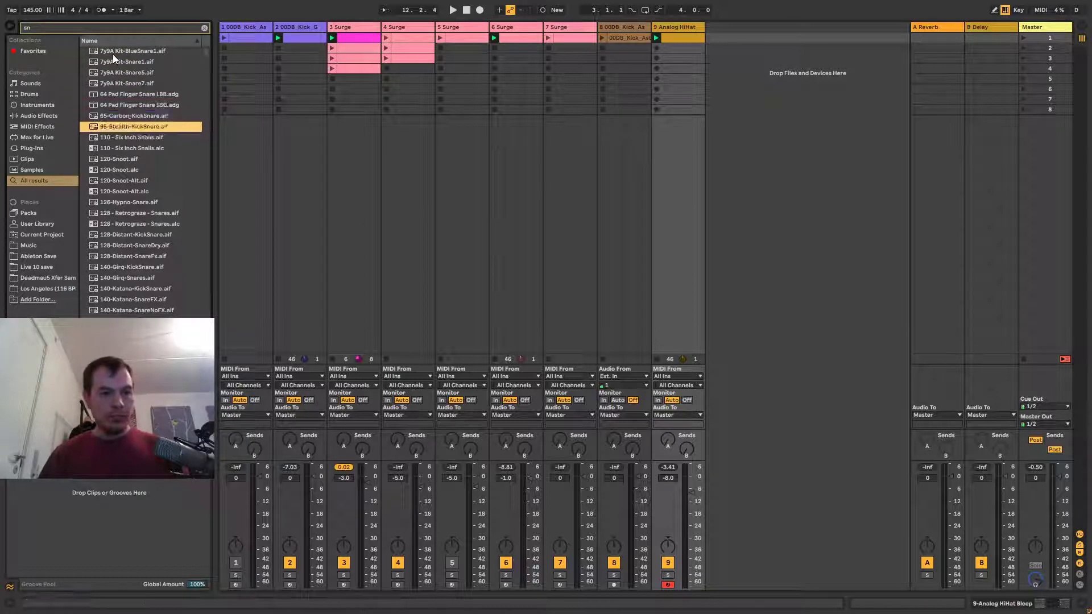
{"action": "key", "text": "Down"}
{"action": "key", "text": "Down"}
{"action": "key", "text": "Down"}
{"action": "key", "text": "Down"}
{"action": "key", "text": "Down"}
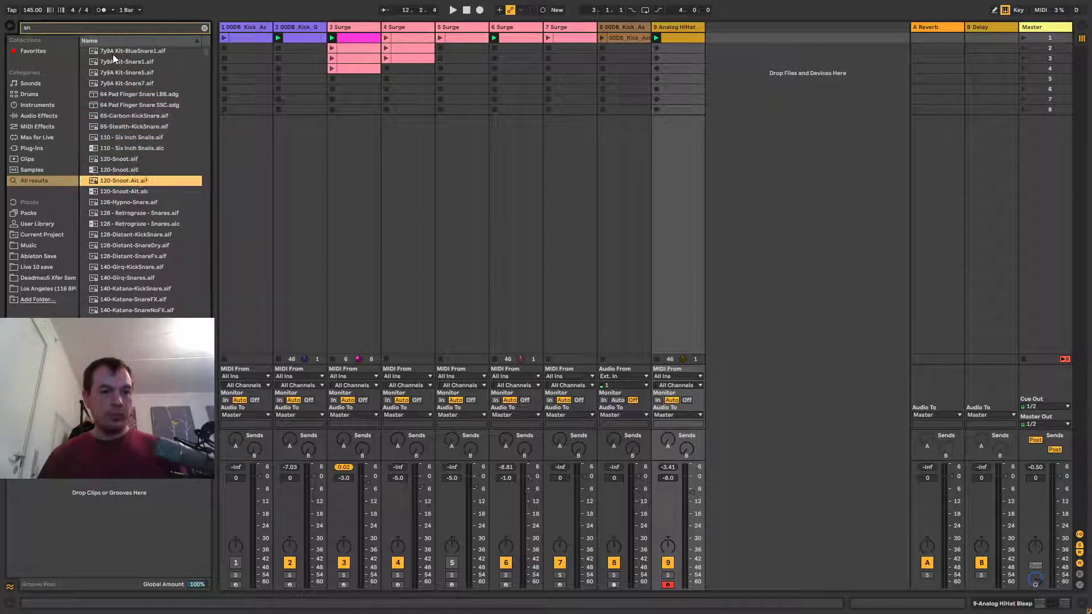
{"action": "key", "text": "Down"}
{"action": "key", "text": "Down"}
{"action": "key", "text": "Down"}
{"action": "key", "text": "Down"}
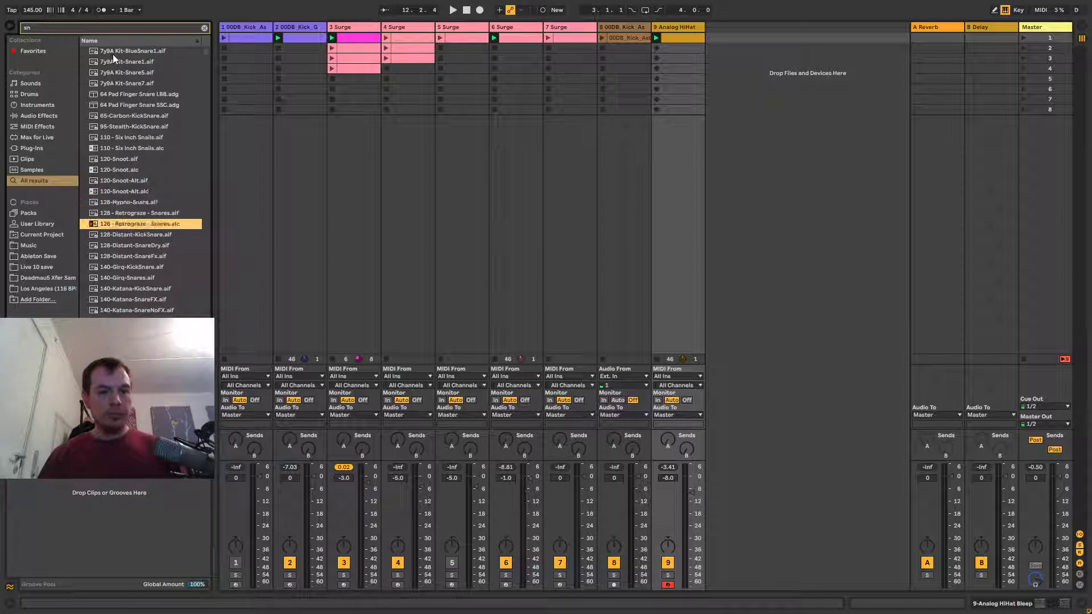
{"action": "key", "text": "Down"}
{"action": "key", "text": "Down"}
{"action": "key", "text": "Down"}
{"action": "key", "text": "Down"}
{"action": "key", "text": "Down"}
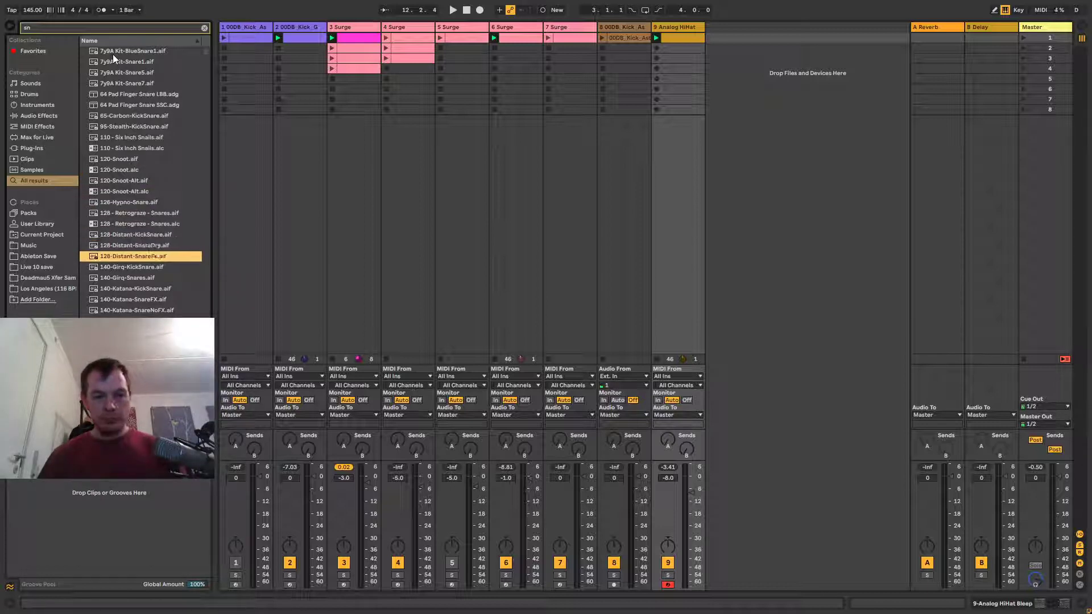
{"action": "key", "text": "Down"}
{"action": "key", "text": "Down"}
{"action": "key", "text": "Down"}
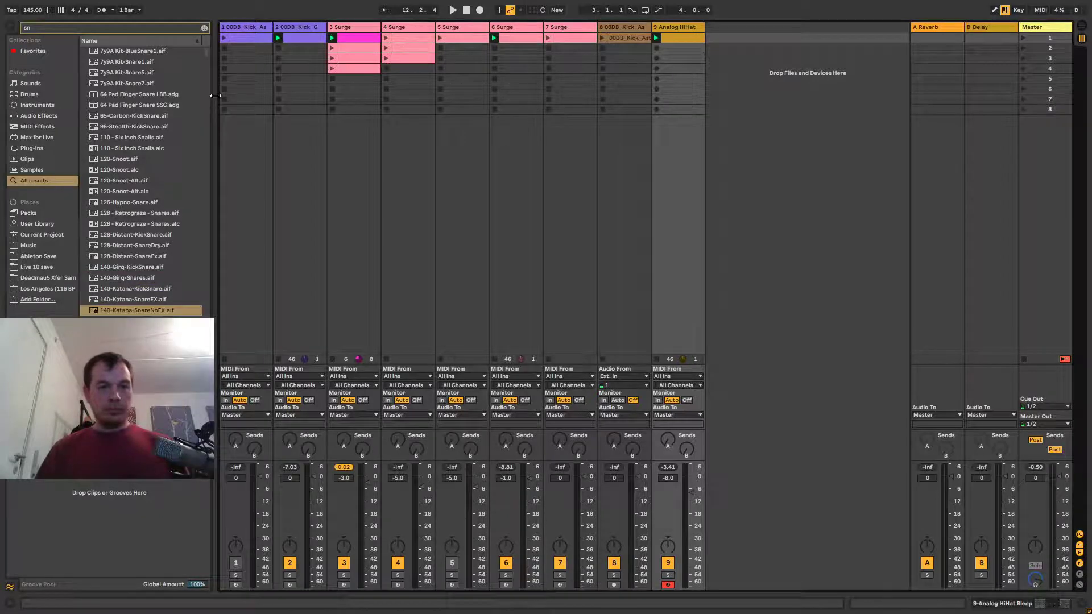
Browse the Analog instrument's Percussive presets without a search filter and audition Artifact.adg and Clap Delay.adg.
{"action": "mouse_move", "coordinate": [215, 94]}
{"action": "left_mouse_down"}
{"action": "mouse_move", "coordinate": [239, 95]}
{"action": "mouse_move", "coordinate": [215, 99]}
{"action": "left_mouse_up"}
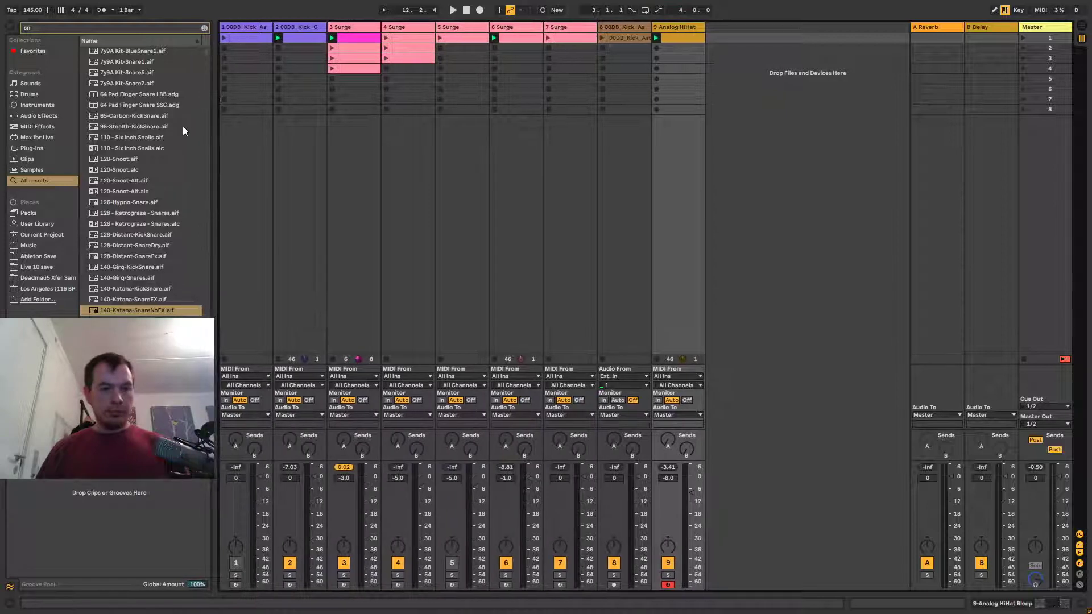
{"action": "left_click", "coordinate": [126, 192]}
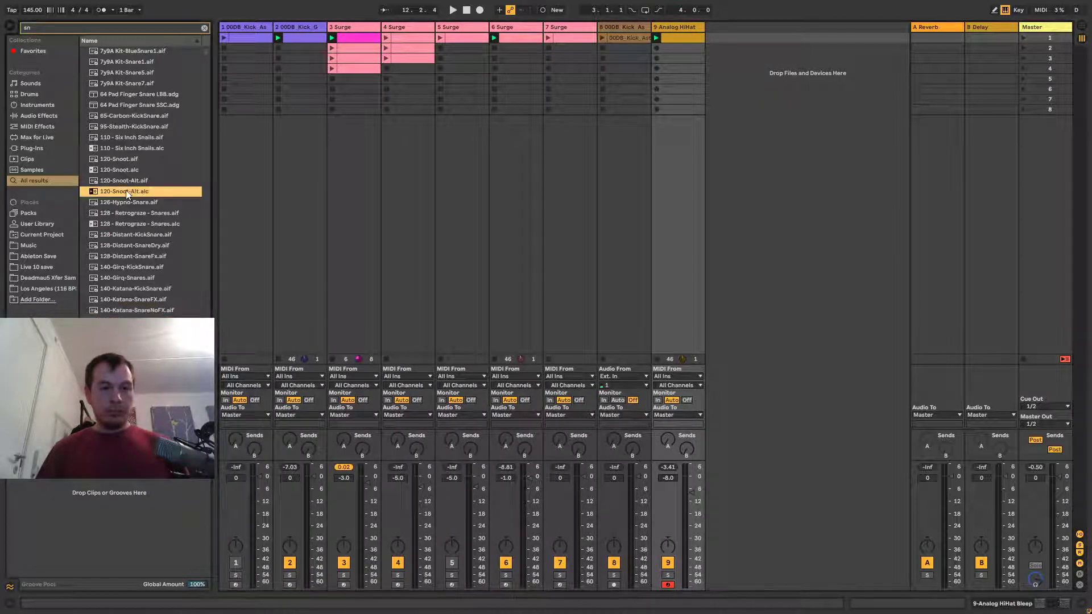
{"action": "left_click", "coordinate": [25, 116]}
{"action": "left_click", "coordinate": [22, 105]}
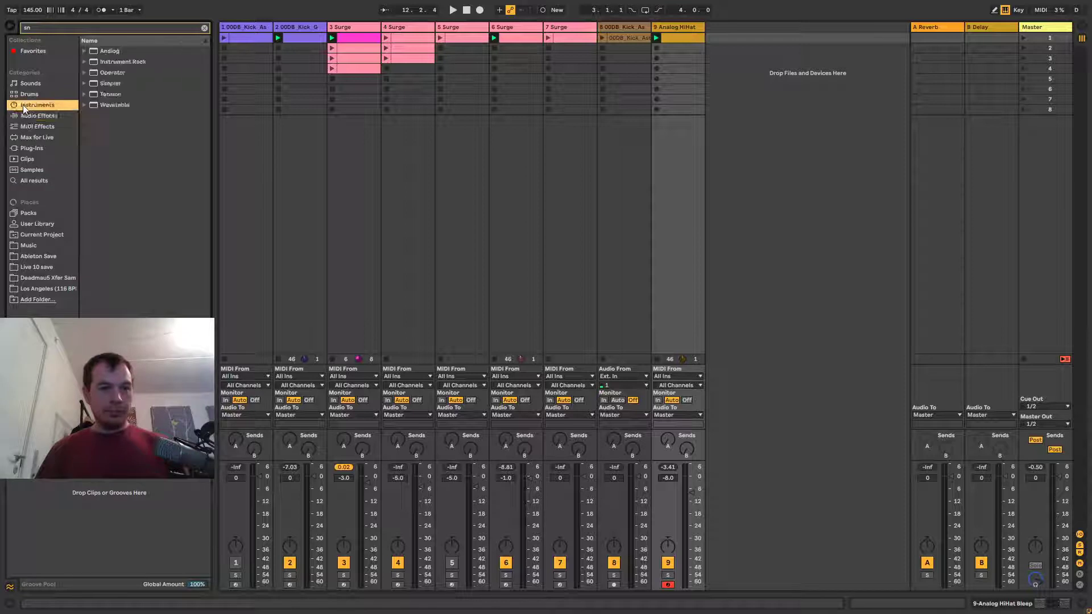
{"action": "left_click", "coordinate": [83, 51]}
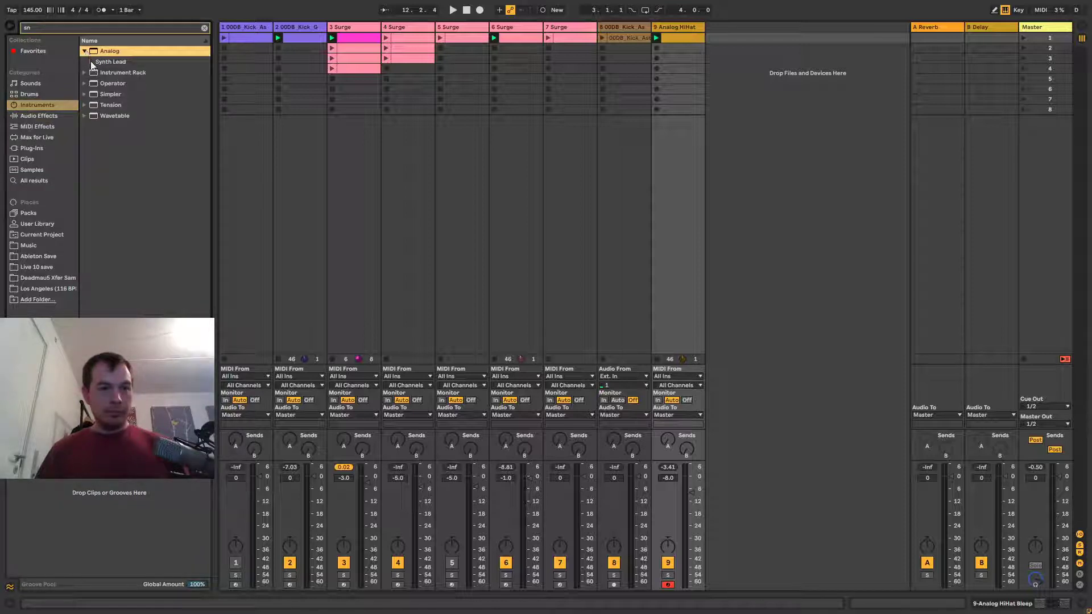
{"action": "left_click", "coordinate": [205, 27]}
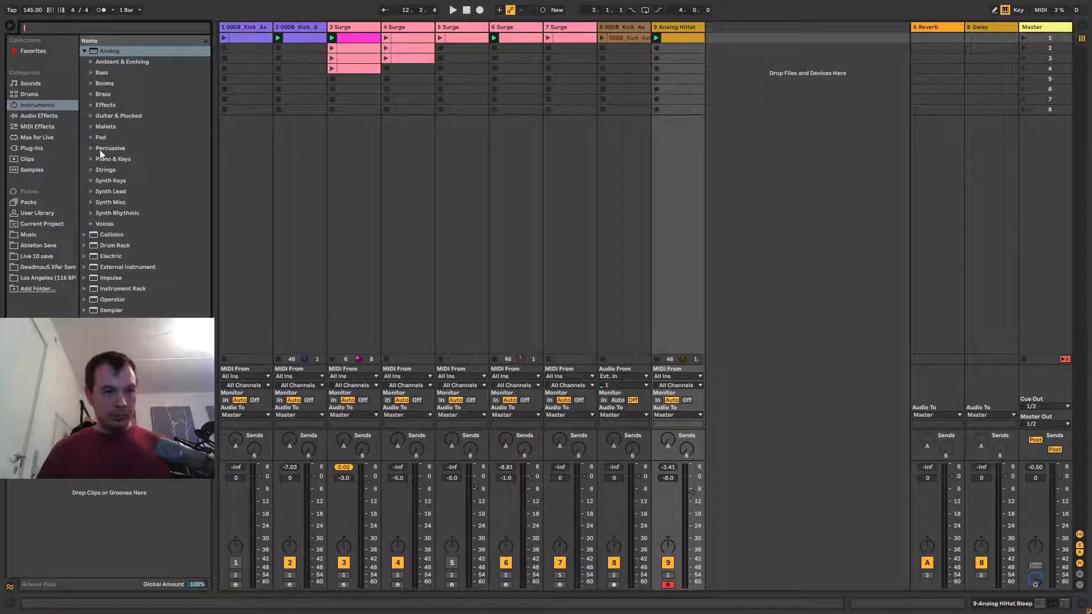
{"action": "left_click", "coordinate": [92, 149]}
{"action": "key", "text": "Down"}
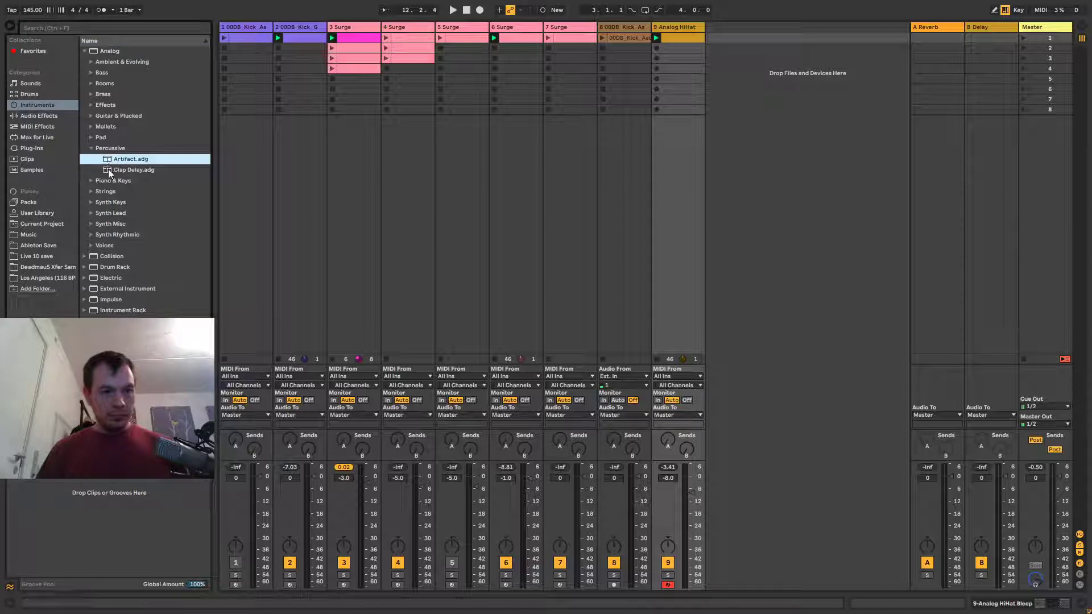
{"action": "key", "text": "Down"}
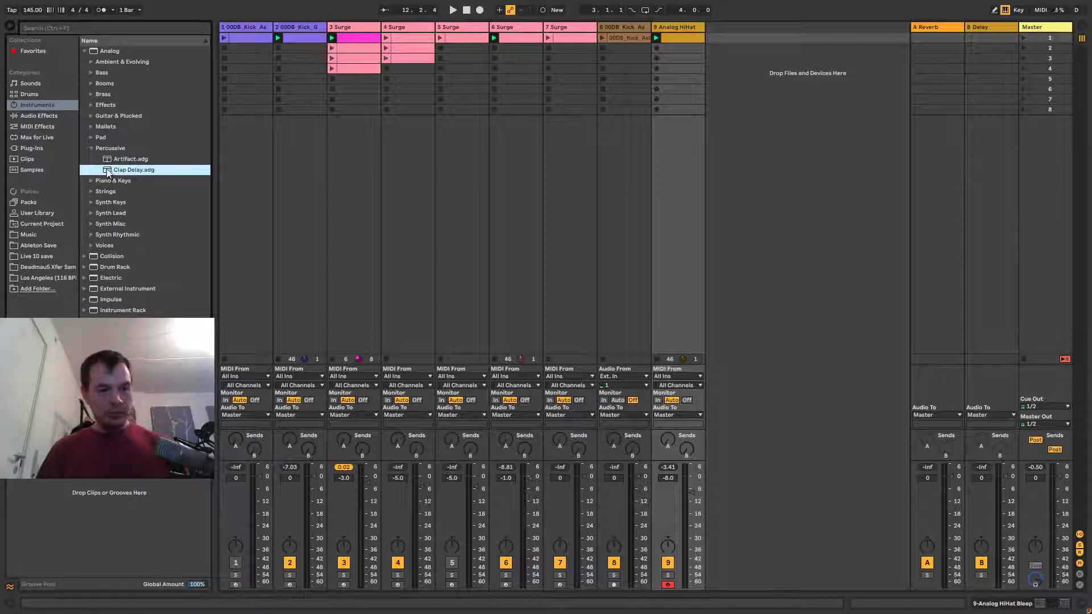
Look through the installed packs for a drum machine pack, filtering the list by "ma".
{"action": "left_click", "coordinate": [62, 28]}
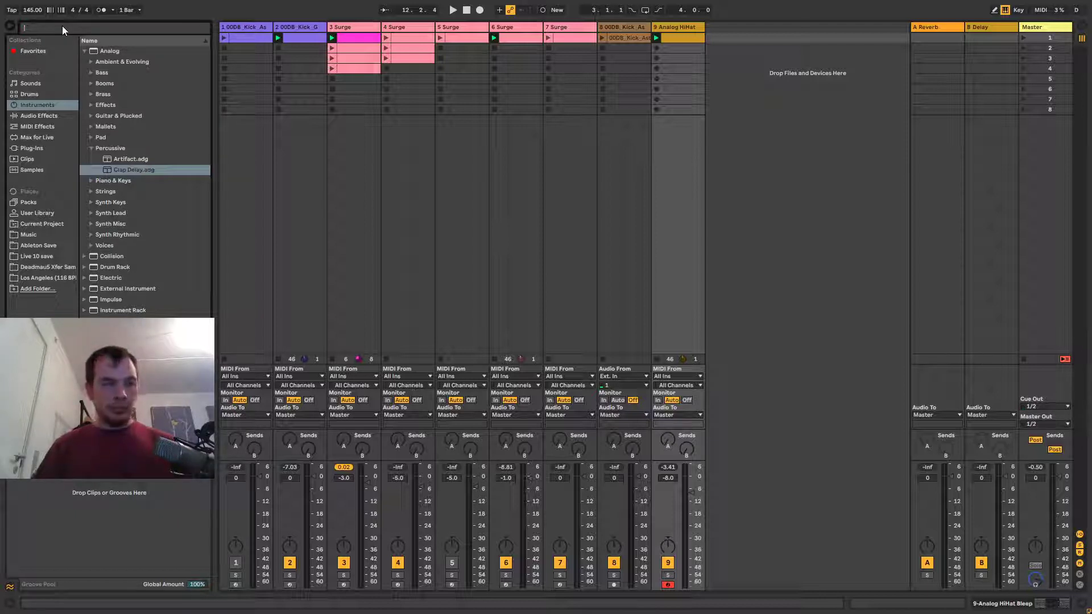
{"action": "left_click", "coordinate": [27, 206]}
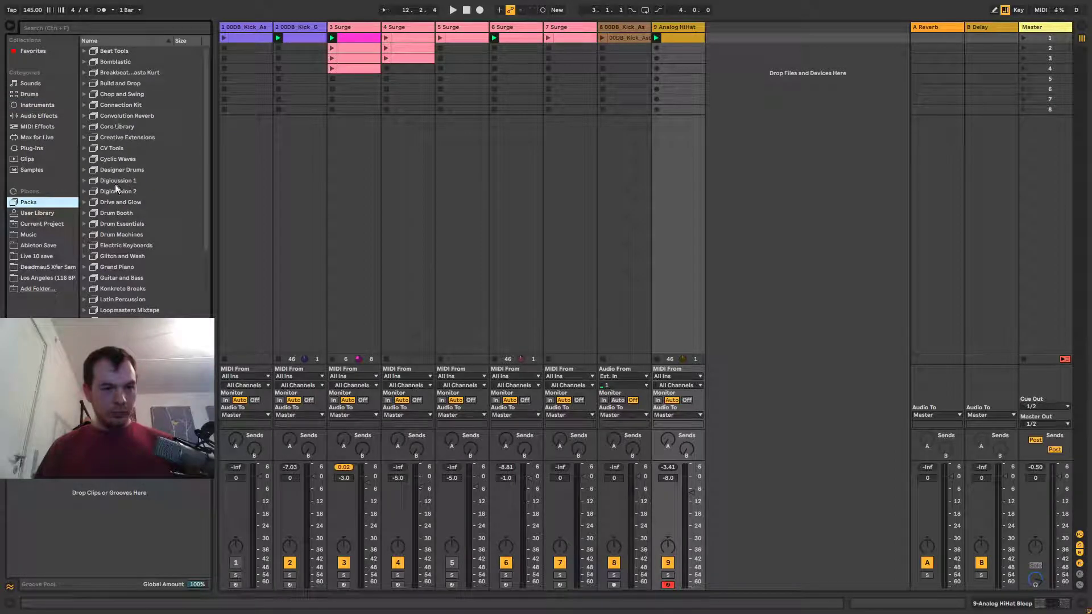
{"action": "left_click", "coordinate": [117, 290]}
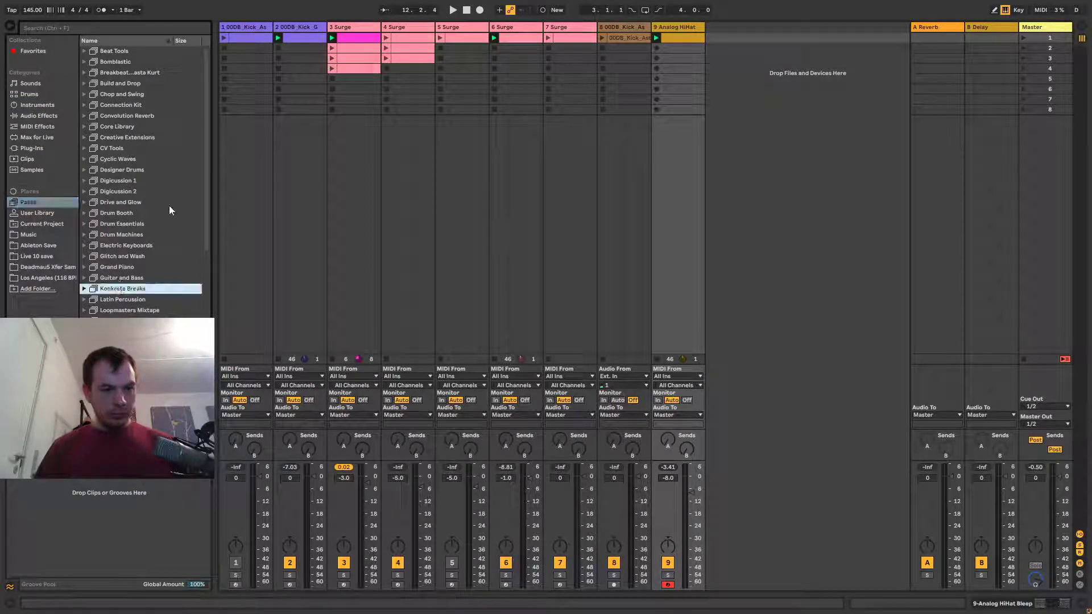
{"action": "left_click_drag", "start_coordinate": [208, 145], "coordinate": [209, 242]}
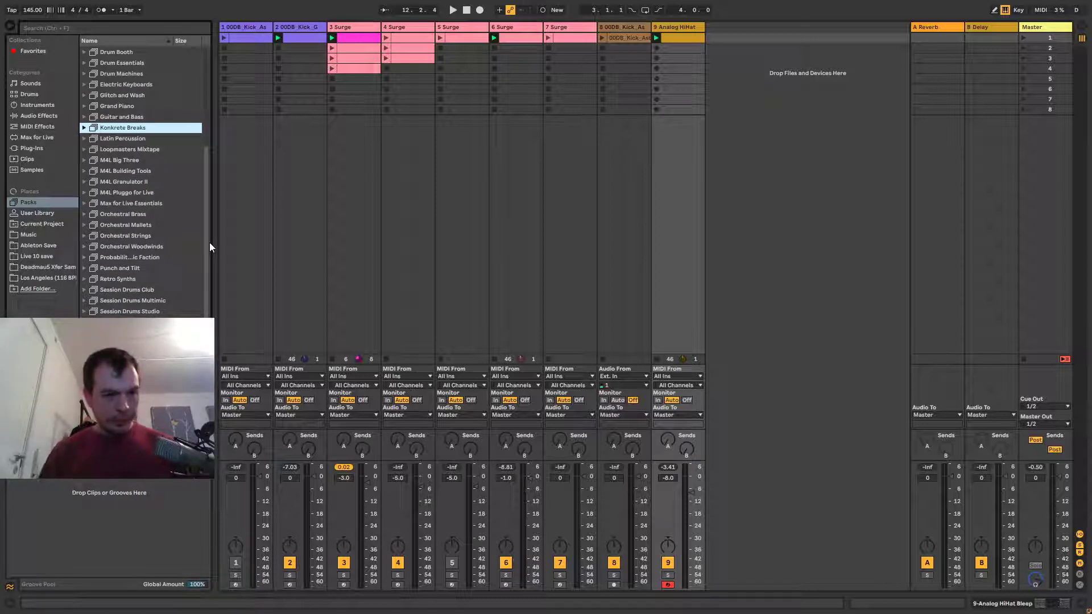
{"action": "left_click_drag", "start_coordinate": [207, 240], "coordinate": [207, 271]}
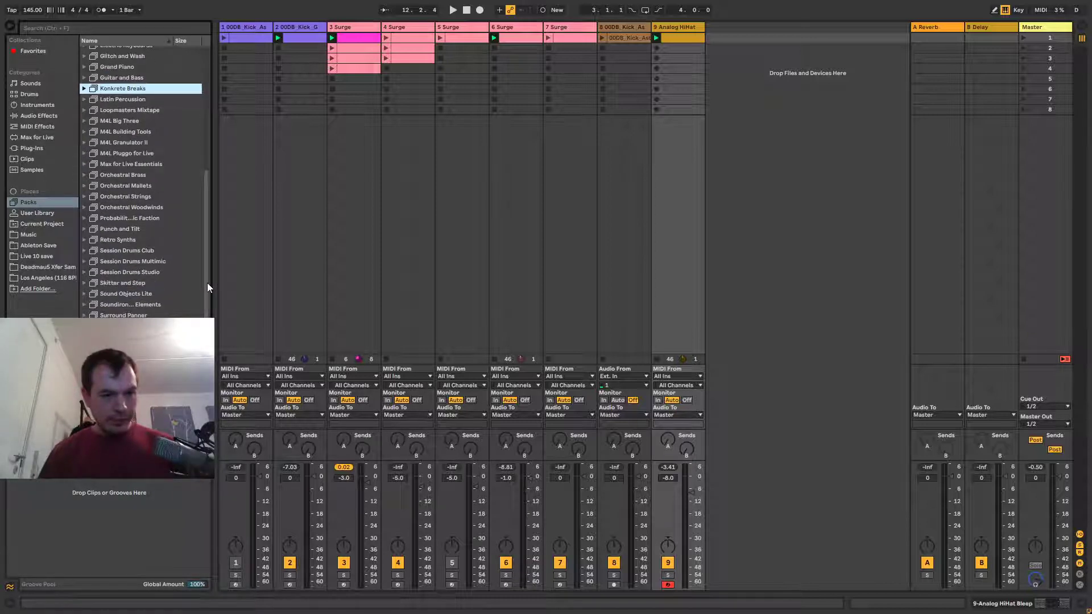
{"action": "left_click", "coordinate": [108, 28]}
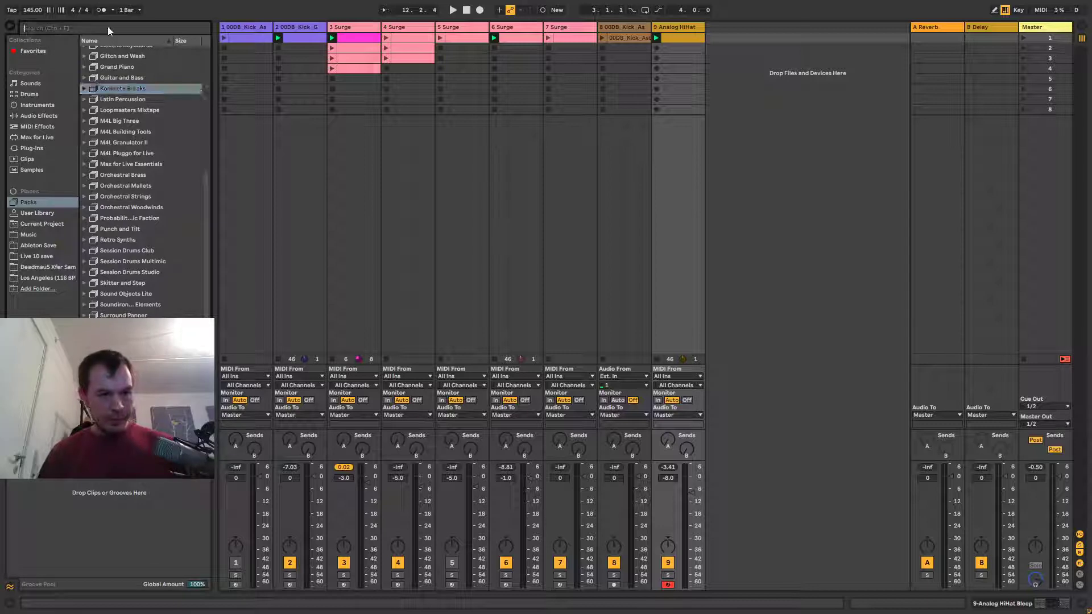
{"action": "type", "text": "ma"}
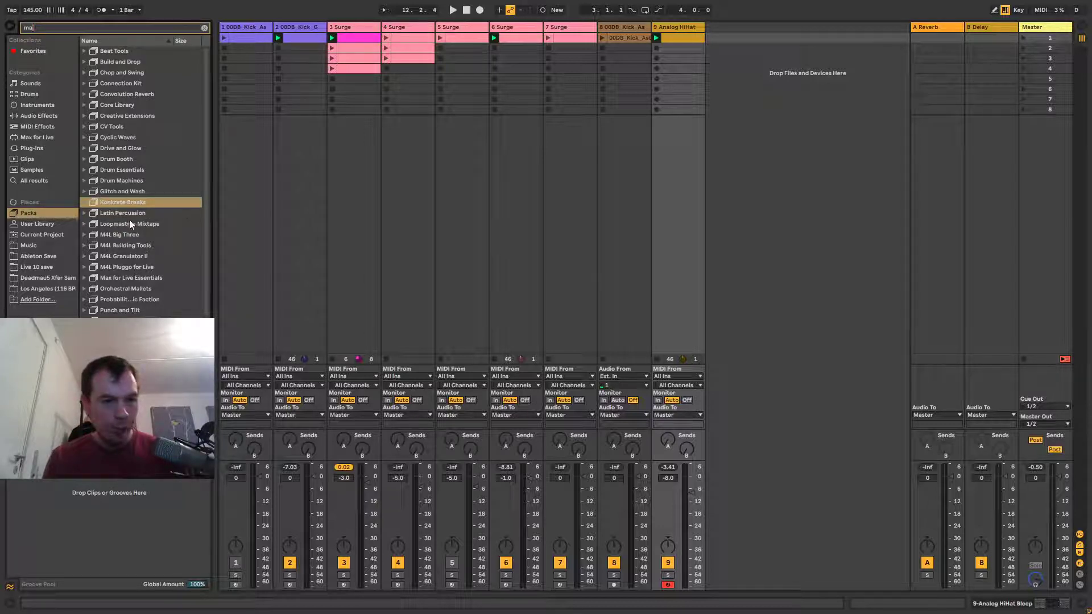
{"action": "scroll", "coordinate": [205, 216], "scroll_direction": "down", "scroll_amount": 4}
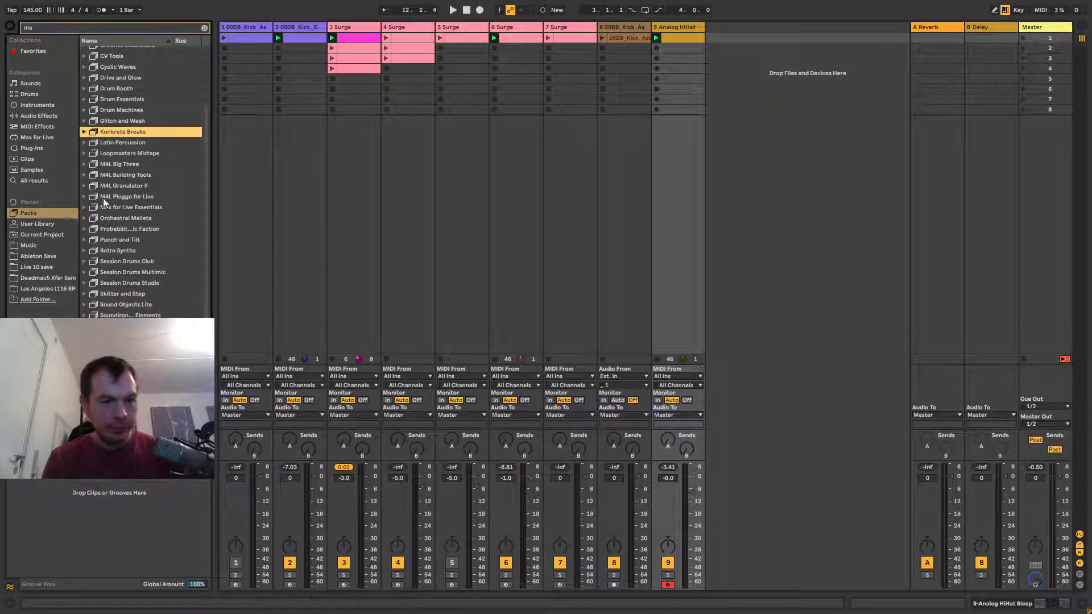
Expand the Drum Machines pack, clear the search filter, and open the pack's full Drums folder.
{"action": "left_click", "coordinate": [111, 108]}
{"action": "left_click", "coordinate": [84, 110]}
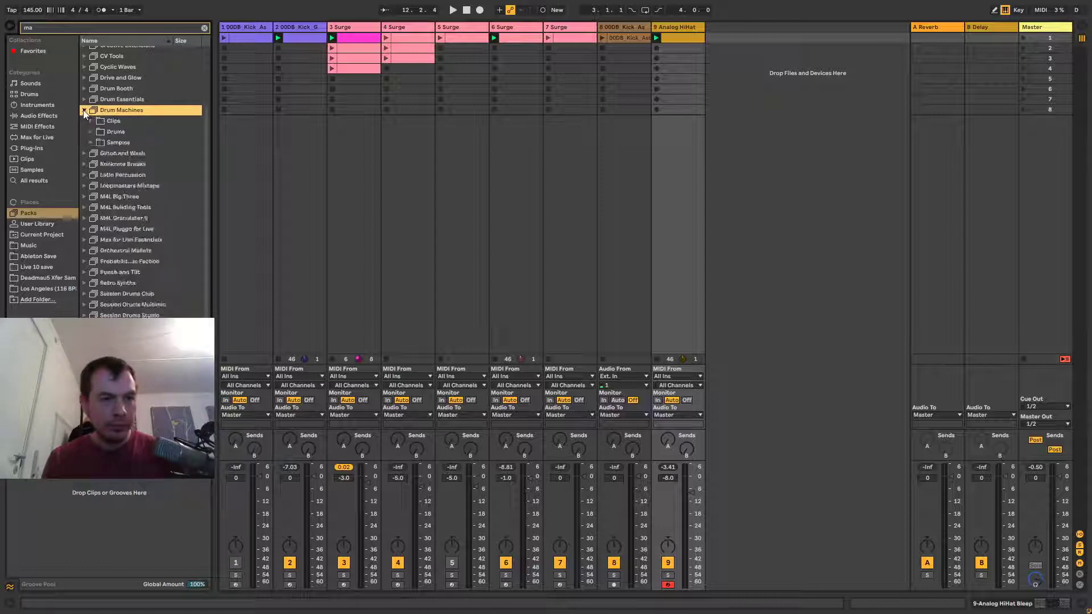
{"action": "left_click", "coordinate": [92, 132]}
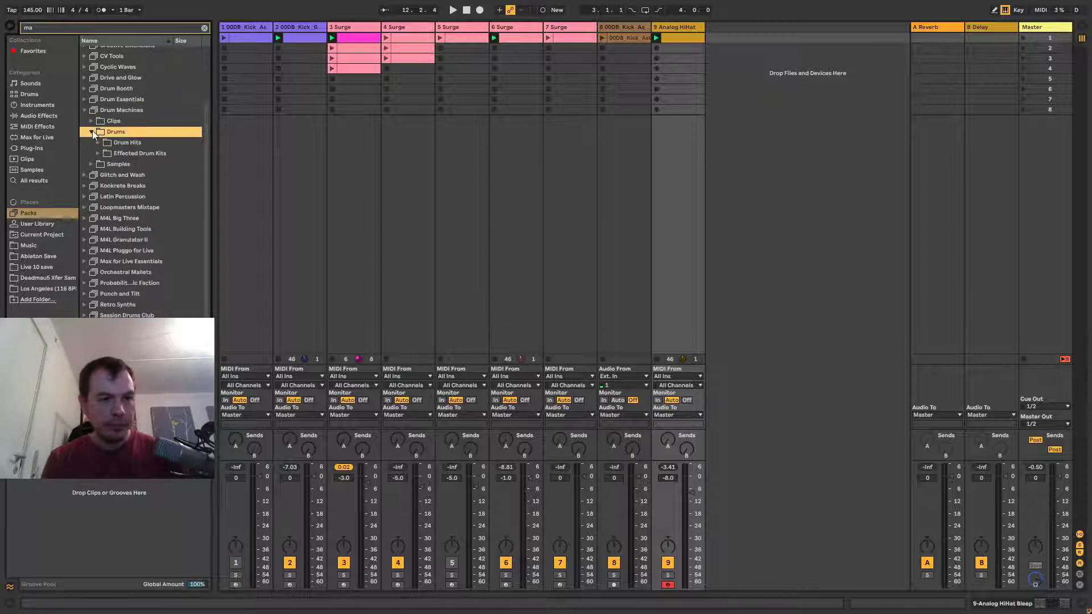
{"action": "left_click", "coordinate": [91, 164]}
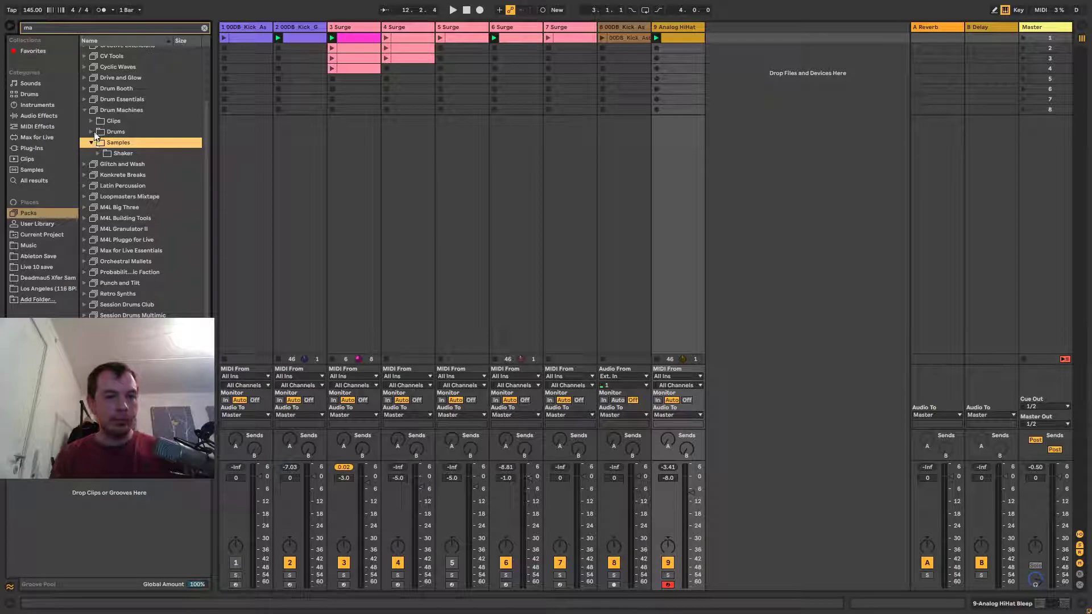
{"action": "left_click", "coordinate": [203, 29]}
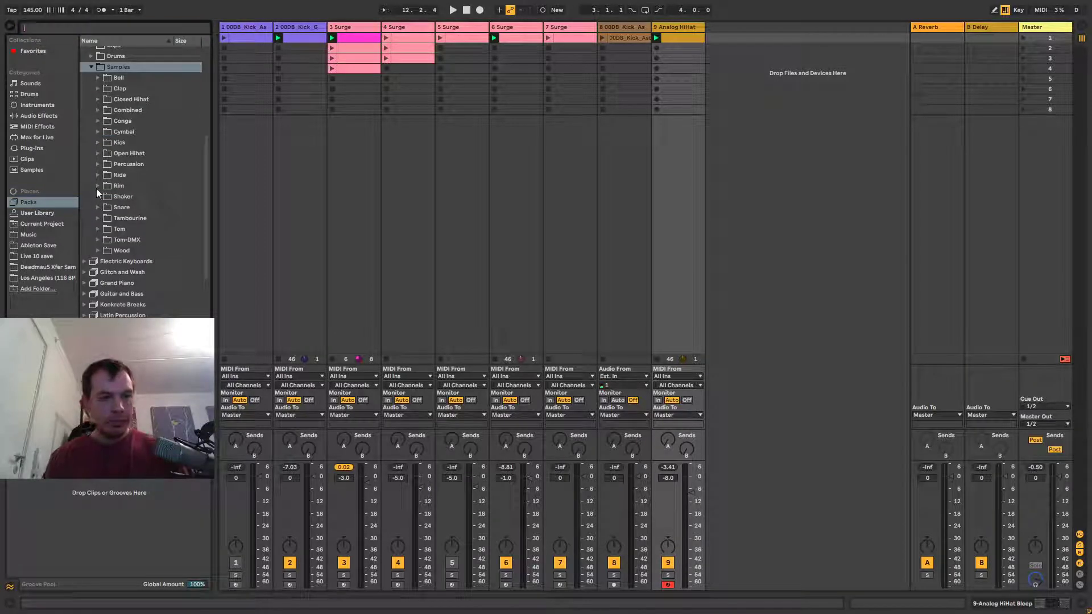
{"action": "left_click", "coordinate": [91, 67]}
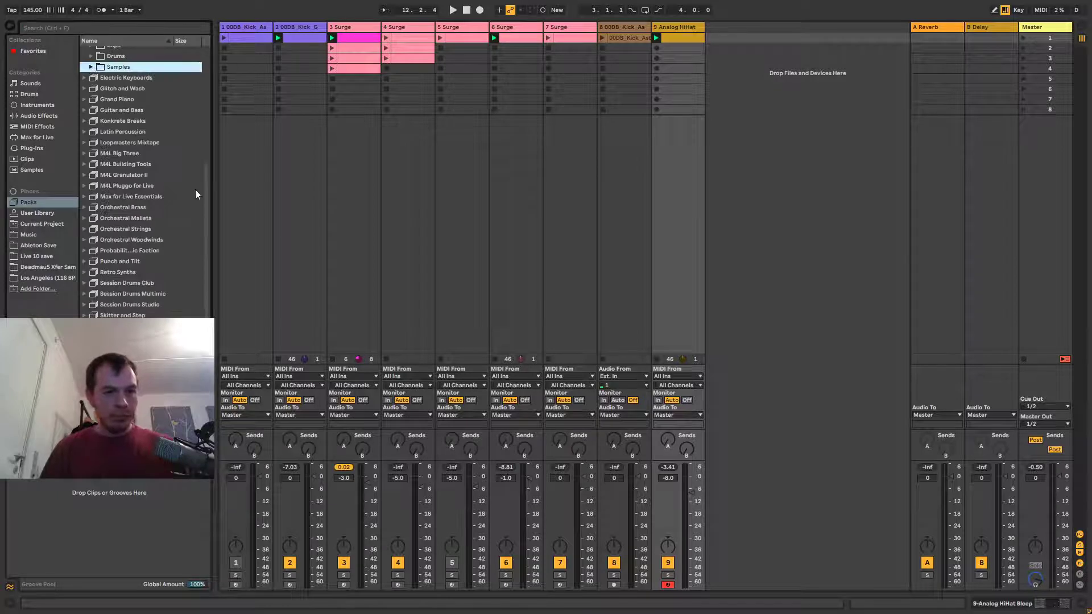
{"action": "left_click_drag", "start_coordinate": [206, 190], "coordinate": [212, 114]}
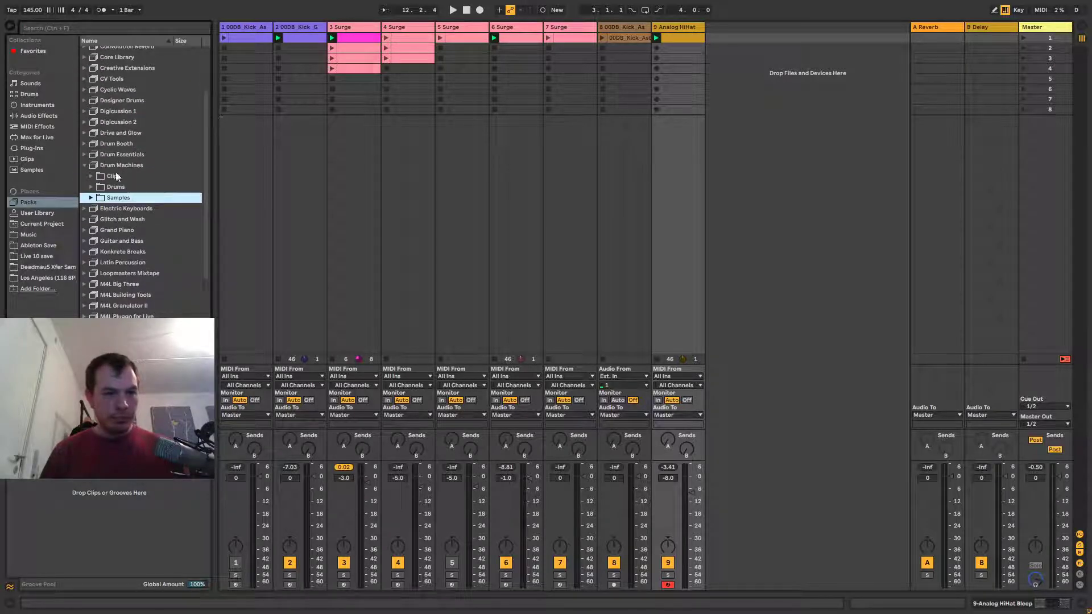
{"action": "left_click", "coordinate": [91, 187]}
Audition the classic drum kits from Kit-606 through Kit-Trax and go back to Kit-909 Classic.adg.
{"action": "left_click", "coordinate": [108, 220]}
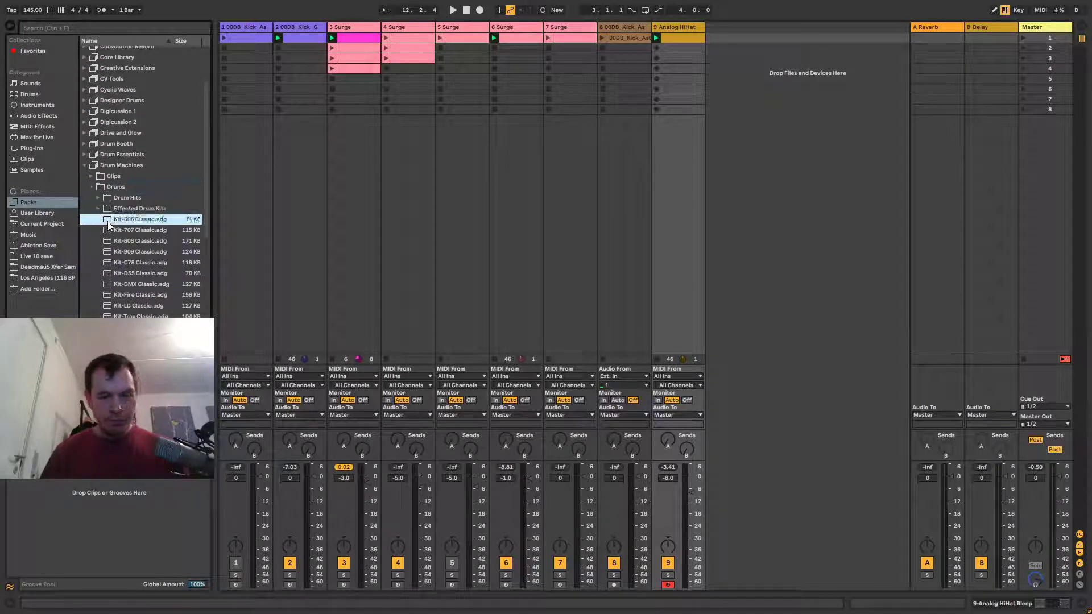
{"action": "key", "text": "Down"}
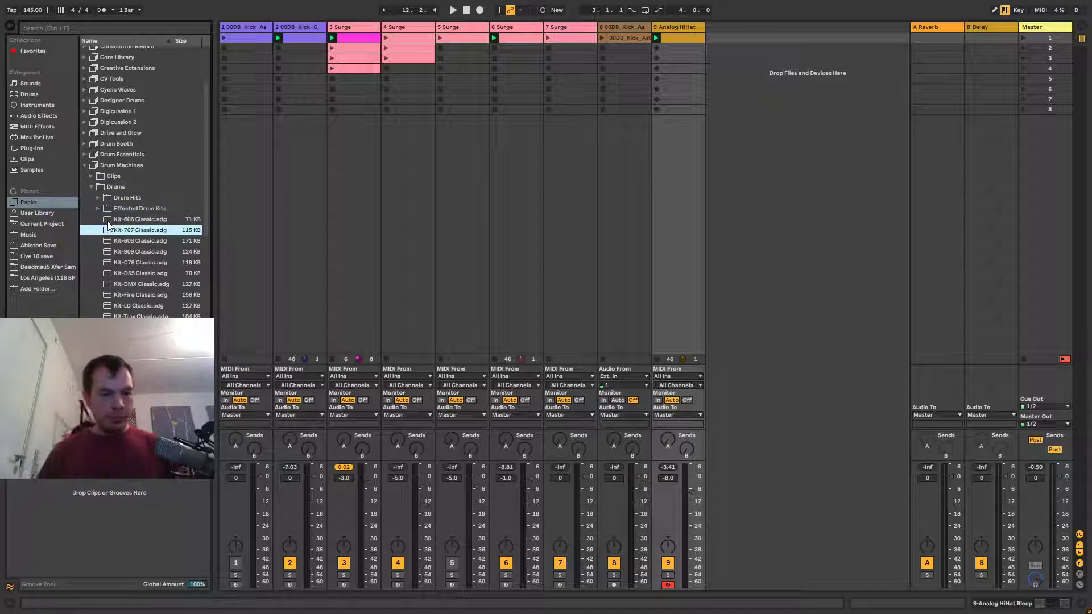
{"action": "key", "text": "Down"}
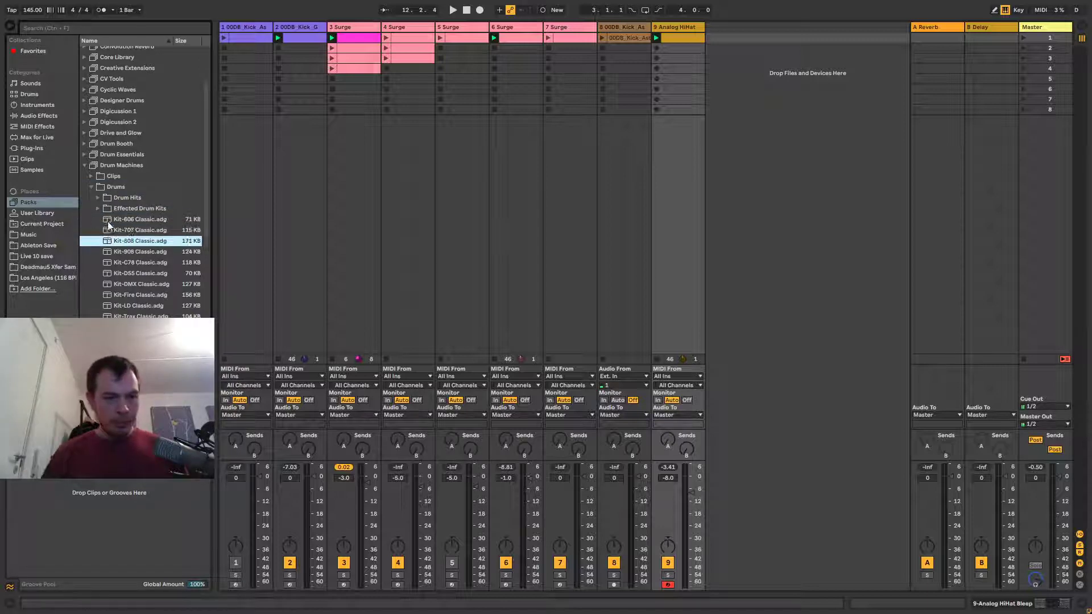
{"action": "key", "text": "Down"}
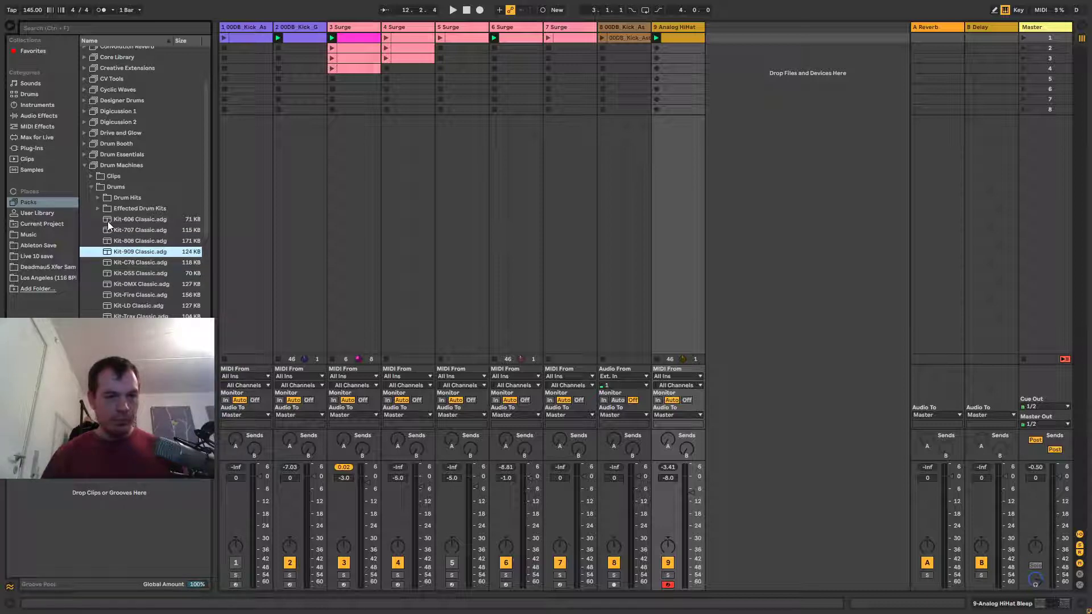
{"action": "key", "text": "Down"}
{"action": "key", "text": "Down"}
{"action": "key", "text": "Down"}
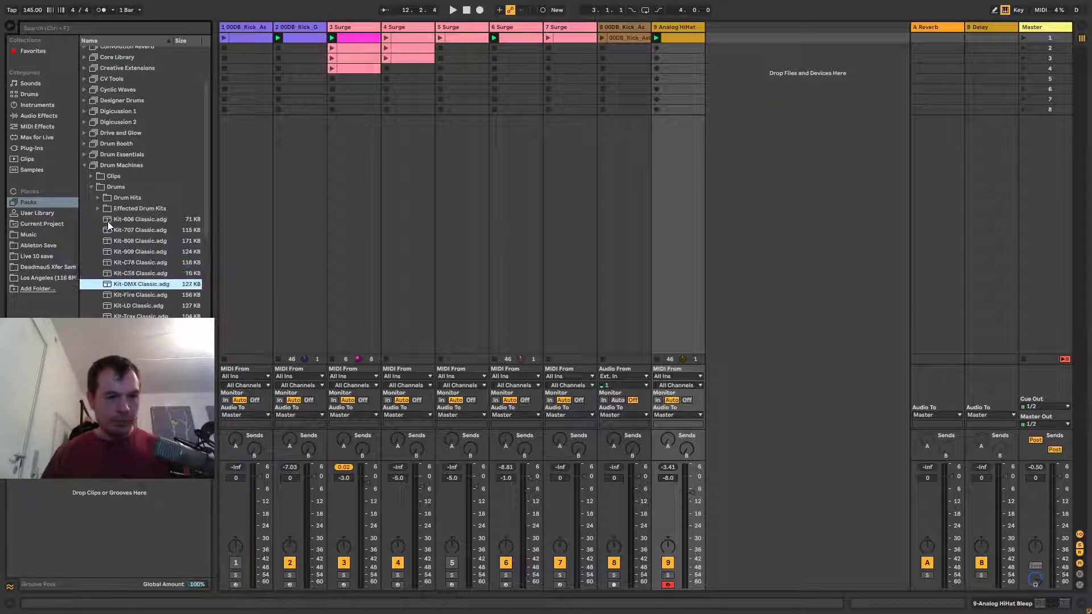
{"action": "key", "text": "Down"}
{"action": "key", "text": "Down"}
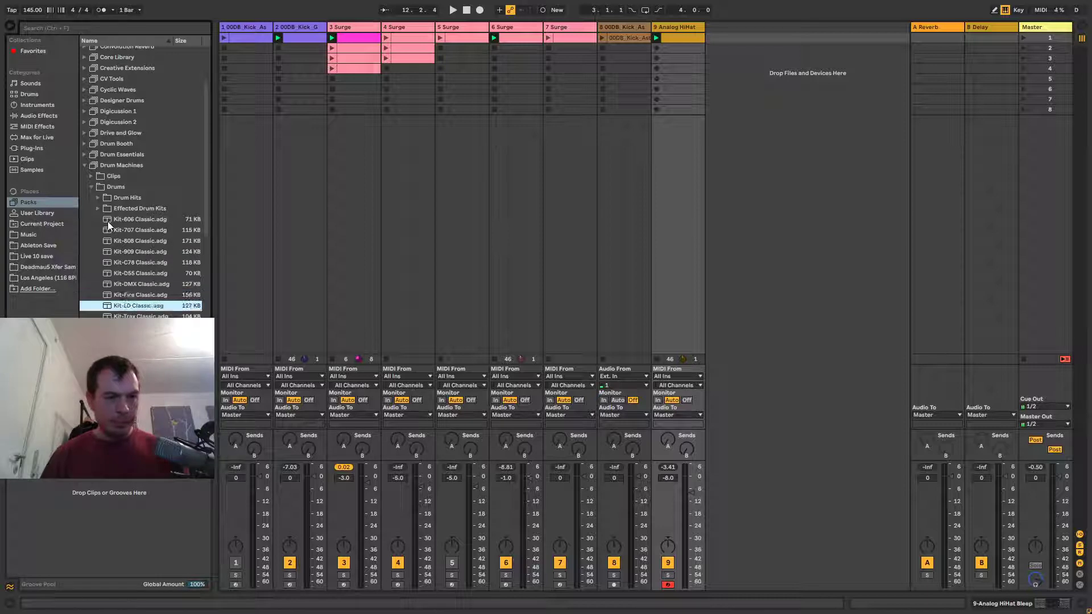
{"action": "key", "text": "Down"}
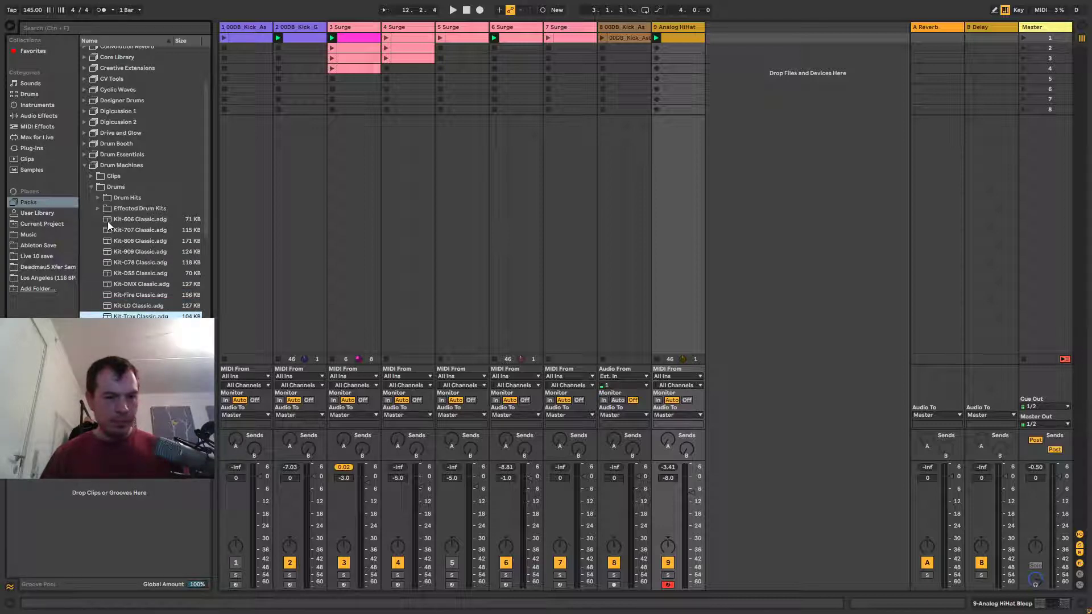
{"action": "key", "text": "Up"}
{"action": "key", "text": "Up"}
{"action": "key", "text": "Up"}
{"action": "key", "text": "Up"}
{"action": "key", "text": "Up"}
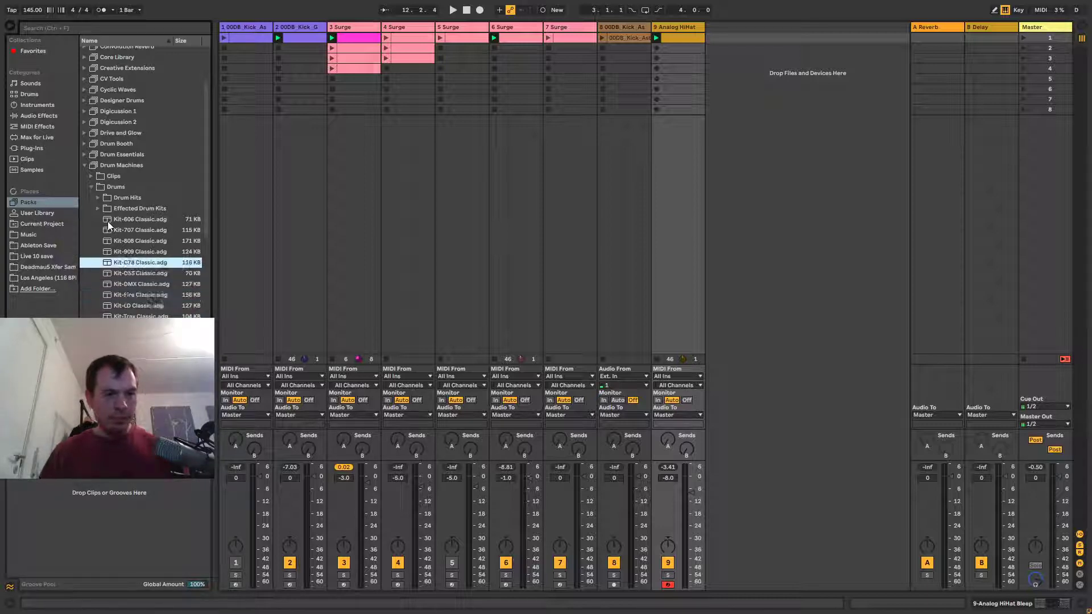
{"action": "key", "text": "Up"}
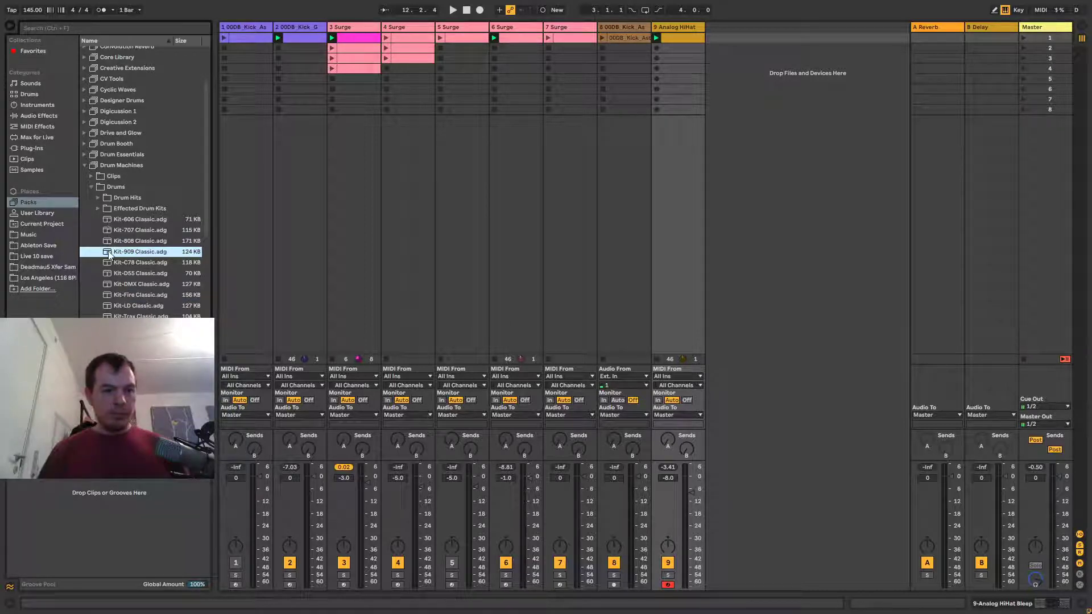
Load Kit-909 Classic.adg onto a new track 10 and create an empty MIDI clip in its first slot.
{"action": "left_click_drag", "start_coordinate": [109, 255], "coordinate": [748, 117]}
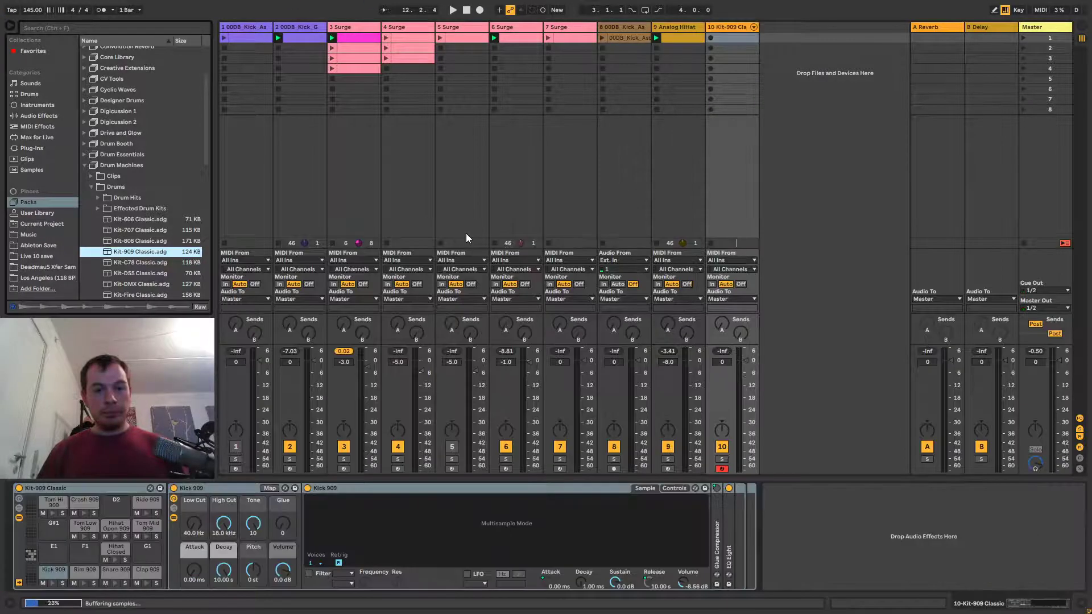
{"action": "left_click", "coordinate": [10, 25]}
{"action": "left_click", "coordinate": [11, 26]}
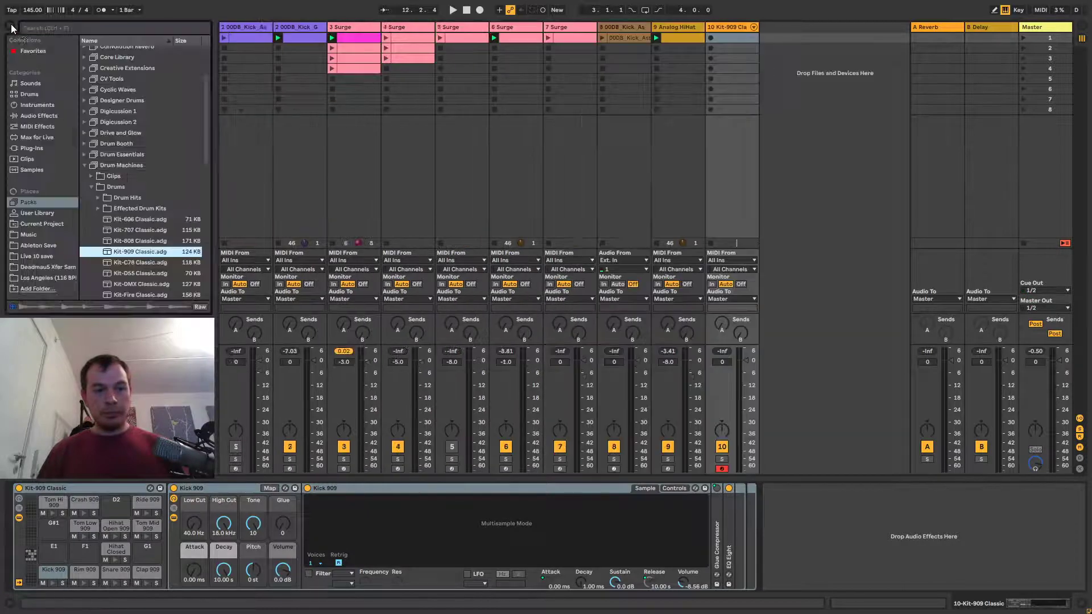
{"action": "double_click", "coordinate": [732, 38]}
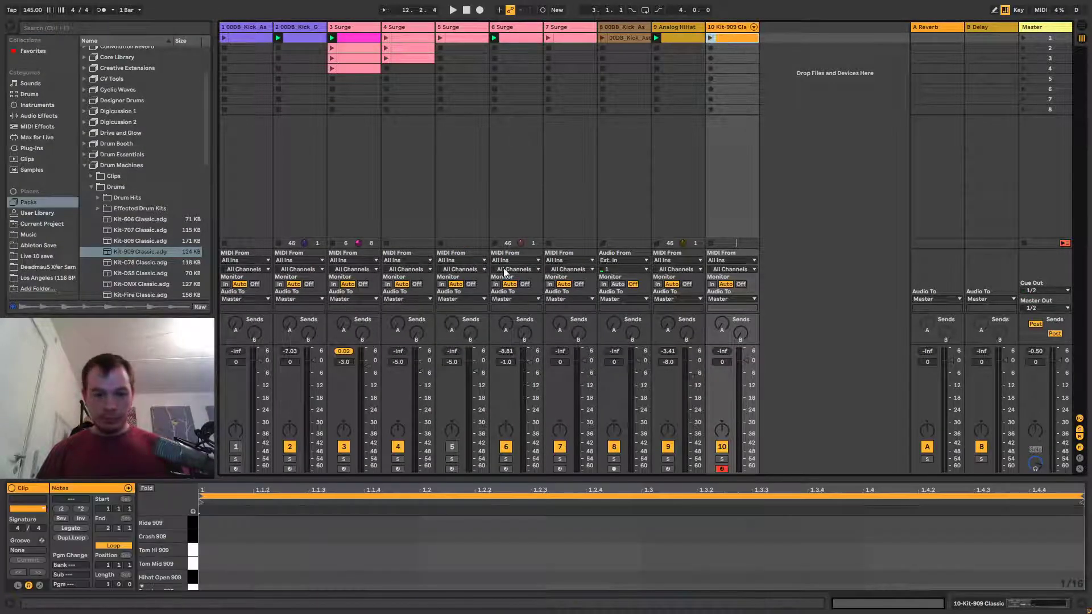
Audition the Kit-909 Classic pads on track 10, including the toms, ride, rim and clap, and return to the snare.
{"action": "left_click", "coordinate": [720, 28]}
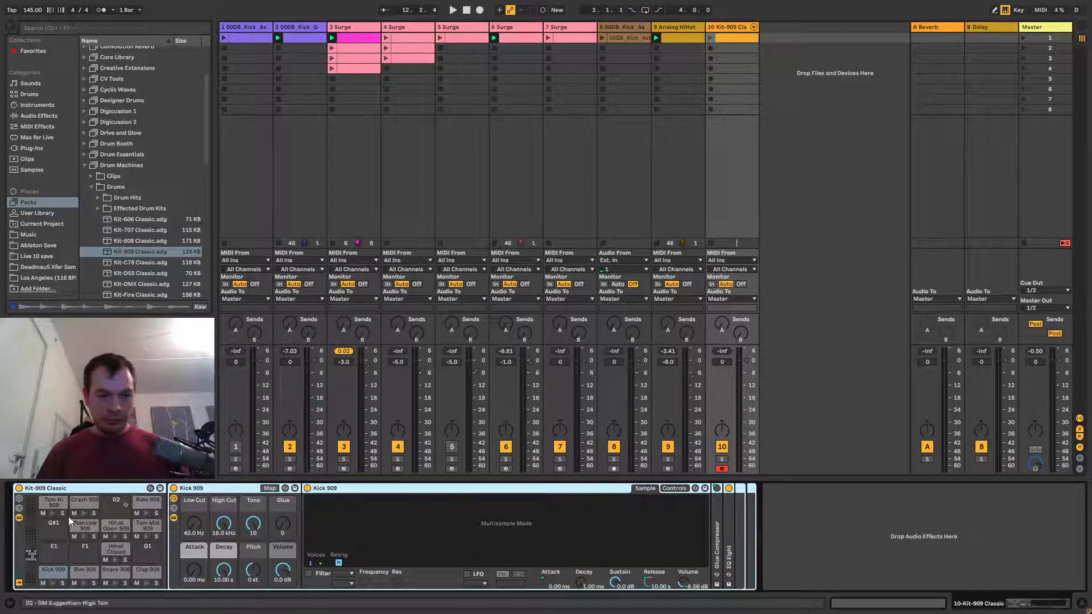
{"action": "left_click", "coordinate": [50, 512]}
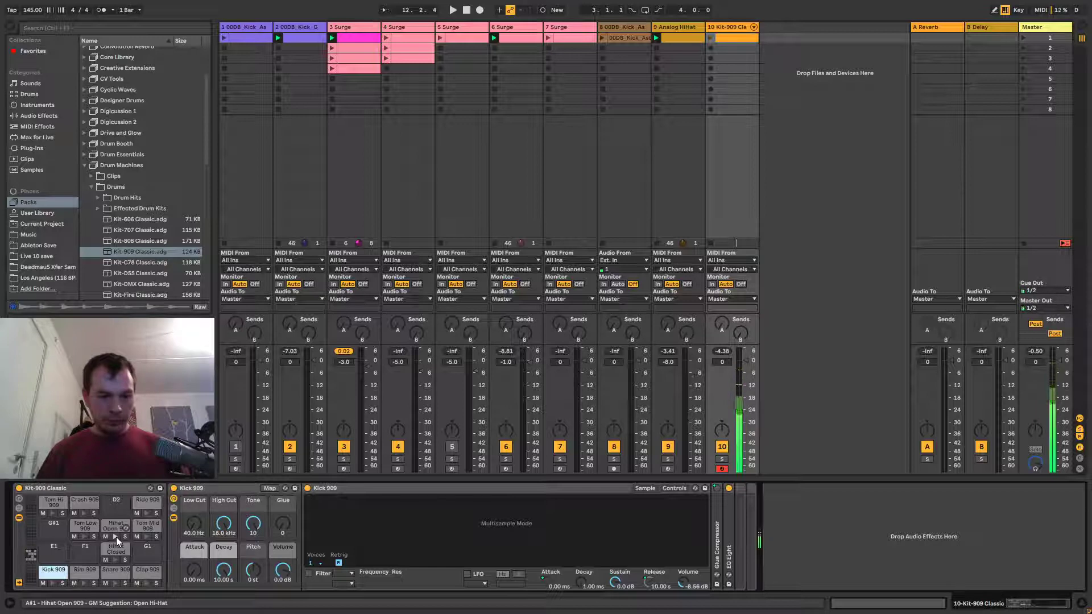
{"action": "left_click", "coordinate": [147, 513]}
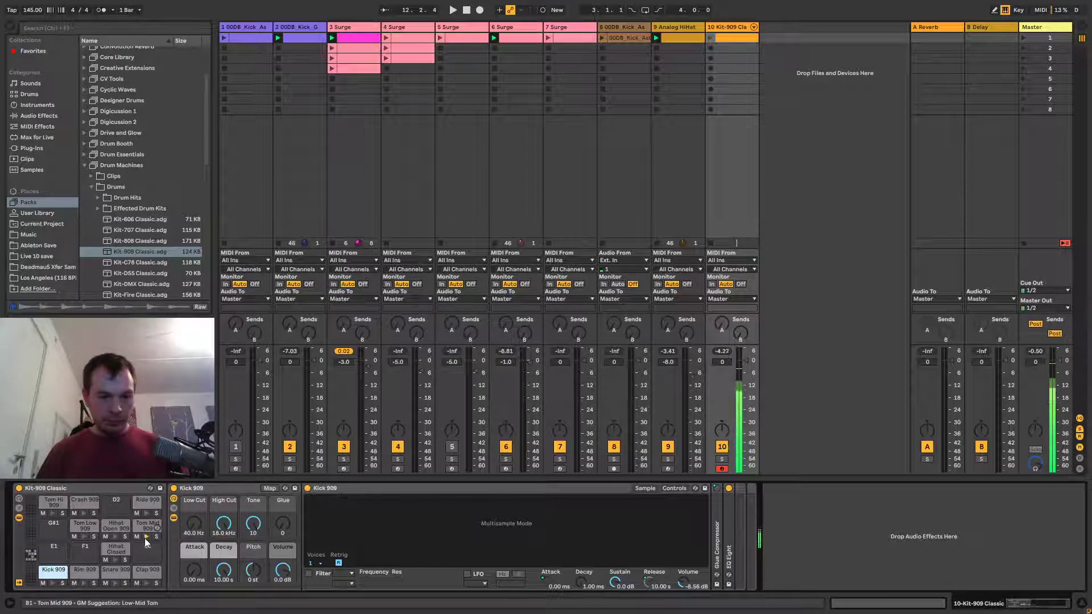
{"action": "left_click", "coordinate": [80, 584]}
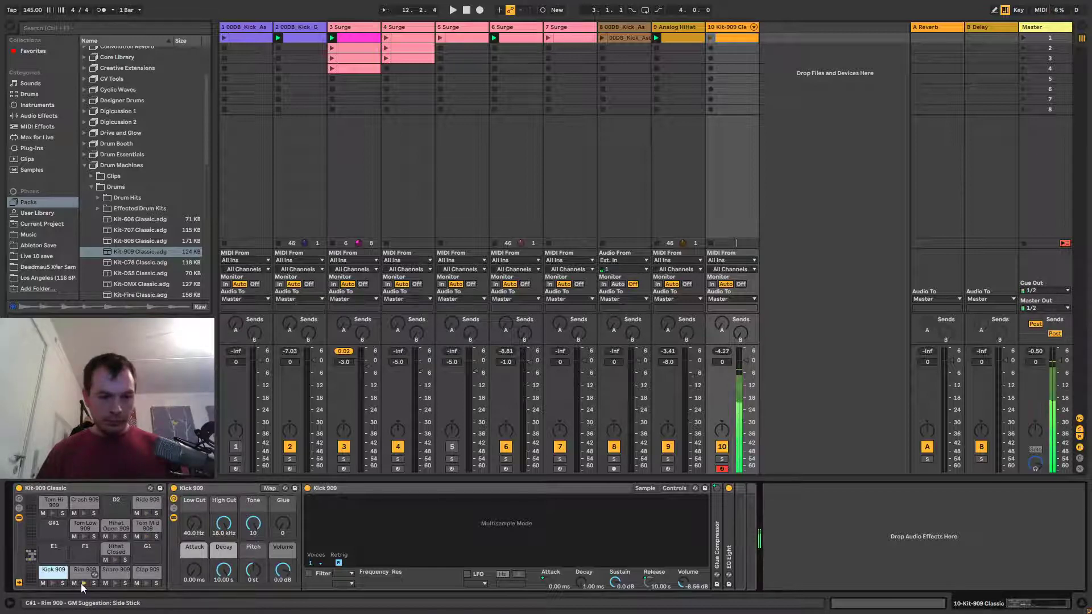
{"action": "left_click", "coordinate": [114, 581]}
{"action": "left_click", "coordinate": [114, 581]}
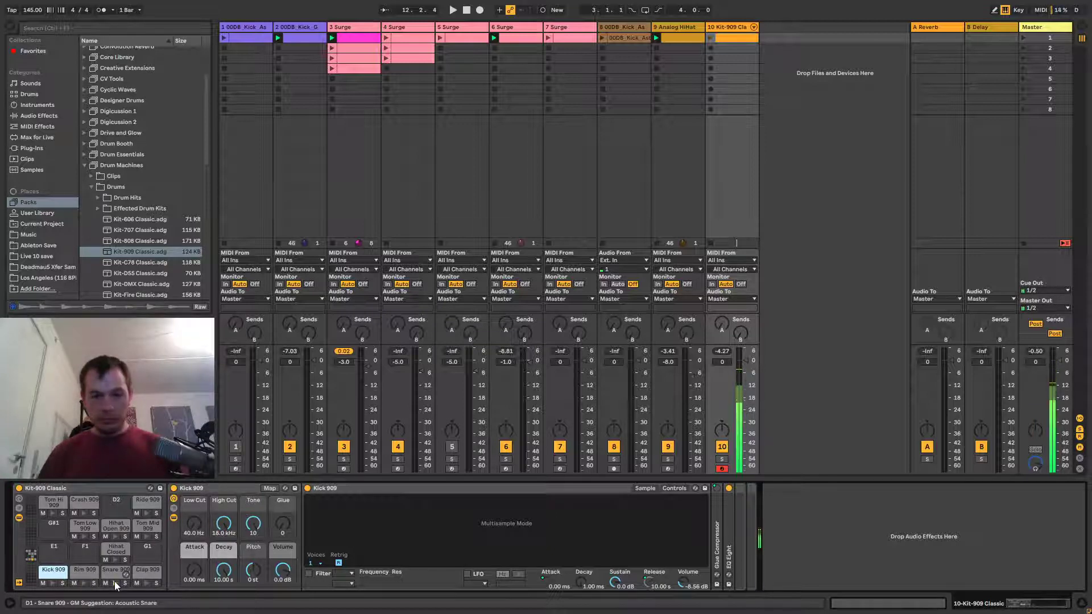
{"action": "left_click", "coordinate": [149, 581]}
{"action": "left_click", "coordinate": [116, 583]}
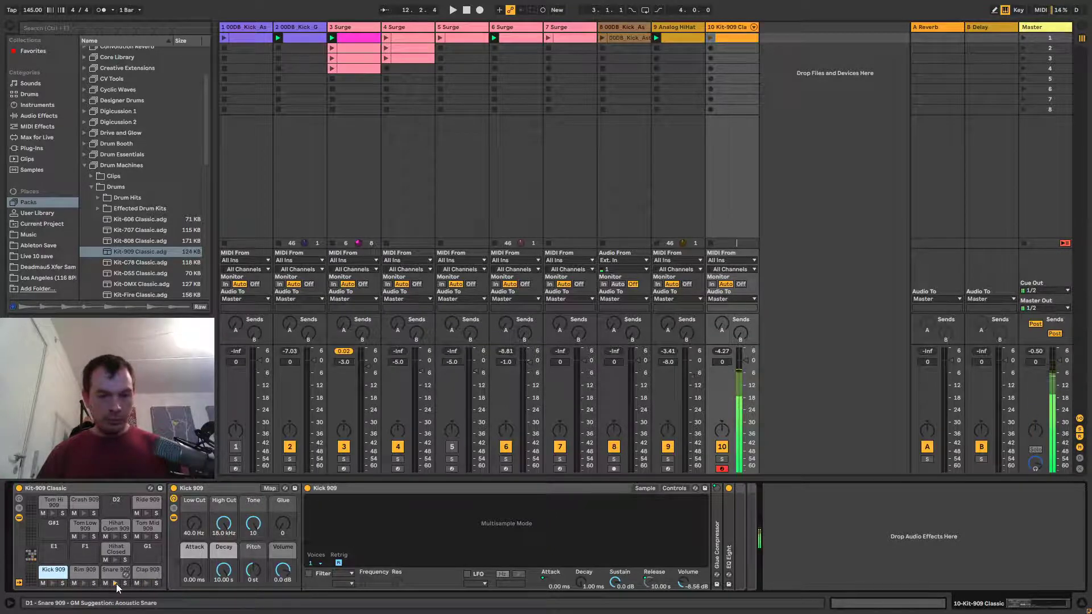
Place a Snare 909 note in the track 10 clip, launch the clip, and move the note to beat 1.2.
{"action": "double_click", "coordinate": [722, 36]}
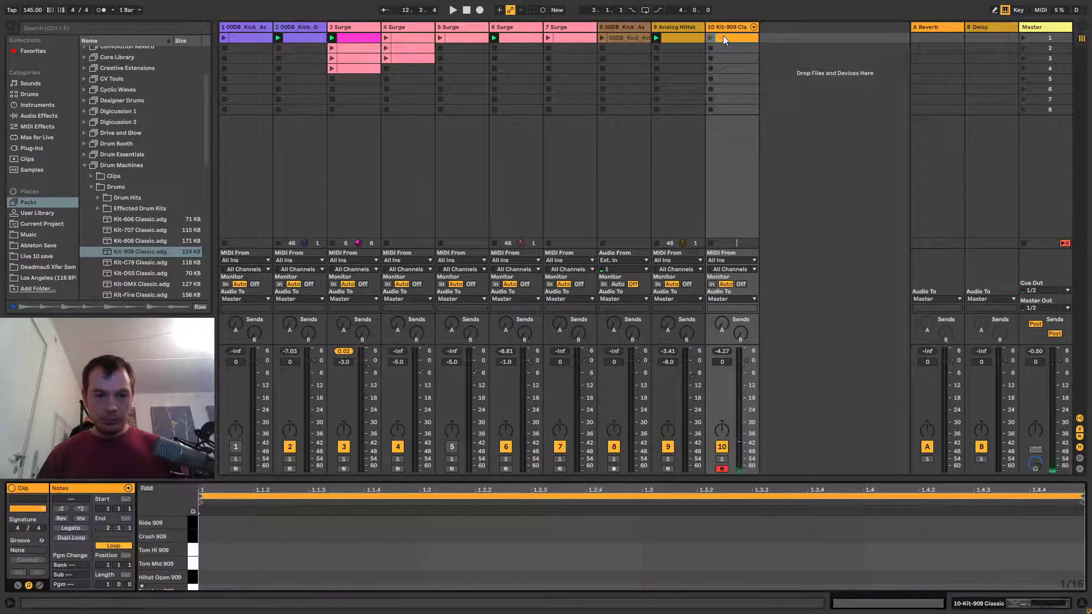
{"action": "scroll", "coordinate": [169, 542], "scroll_direction": "down", "scroll_amount": 3}
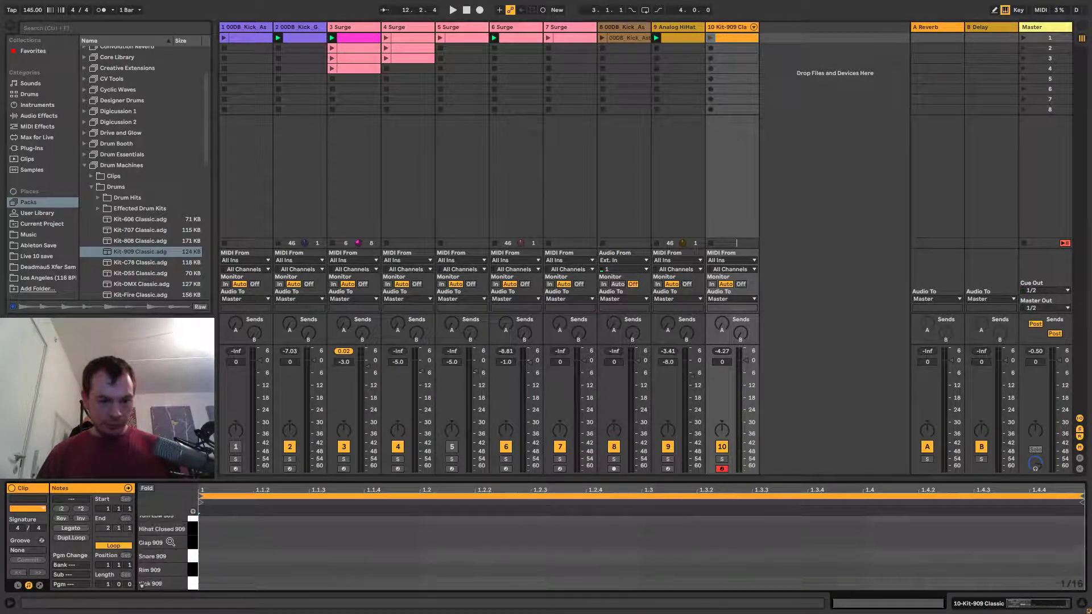
{"action": "left_click", "coordinate": [195, 562]}
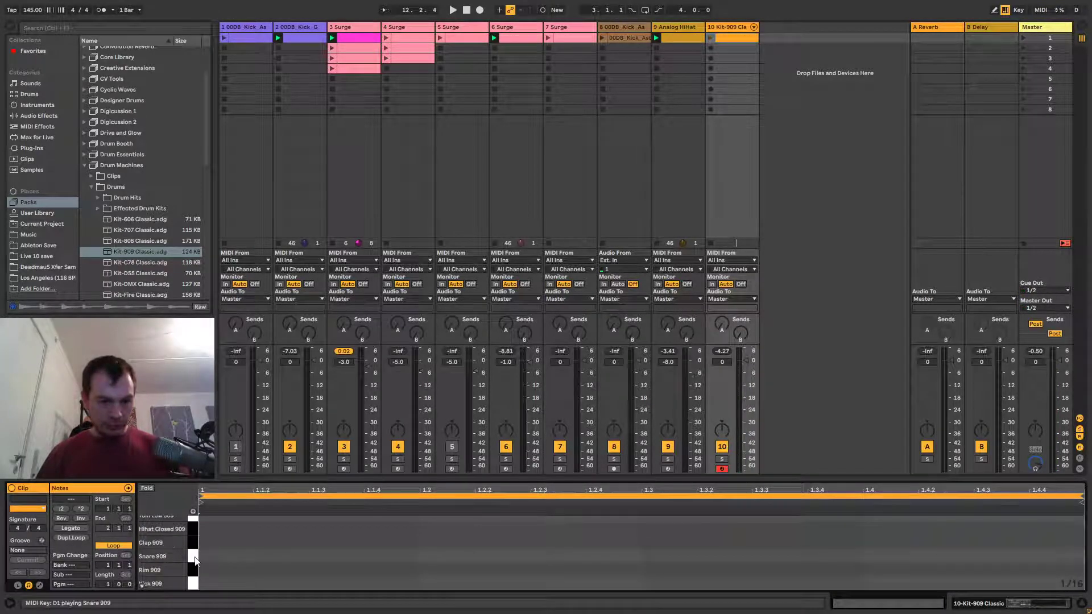
{"action": "double_click", "coordinate": [332, 555]}
{"action": "key", "text": "space"}
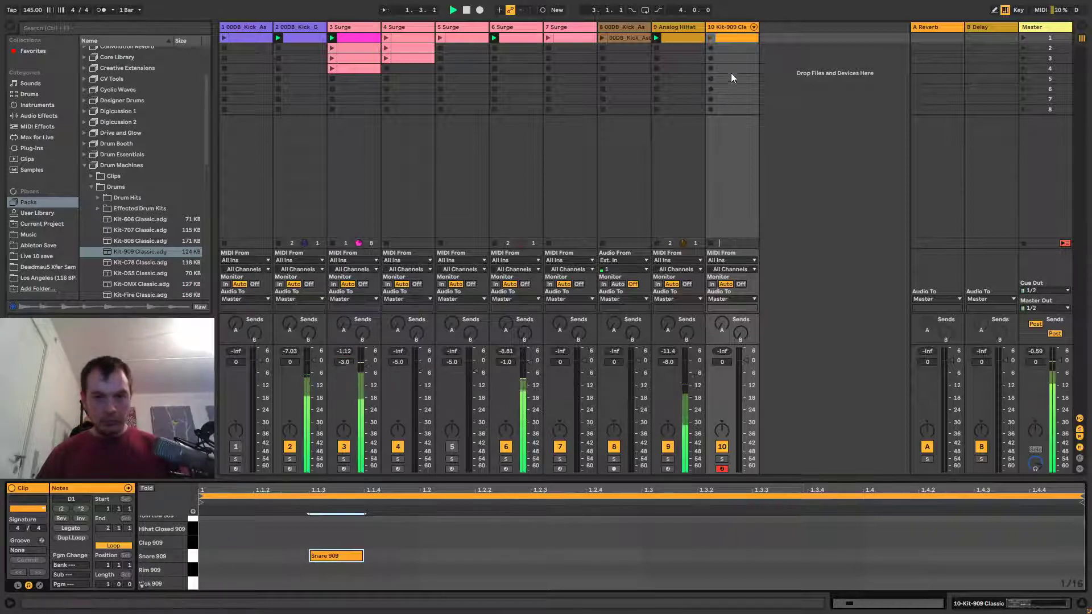
{"action": "left_click", "coordinate": [711, 38]}
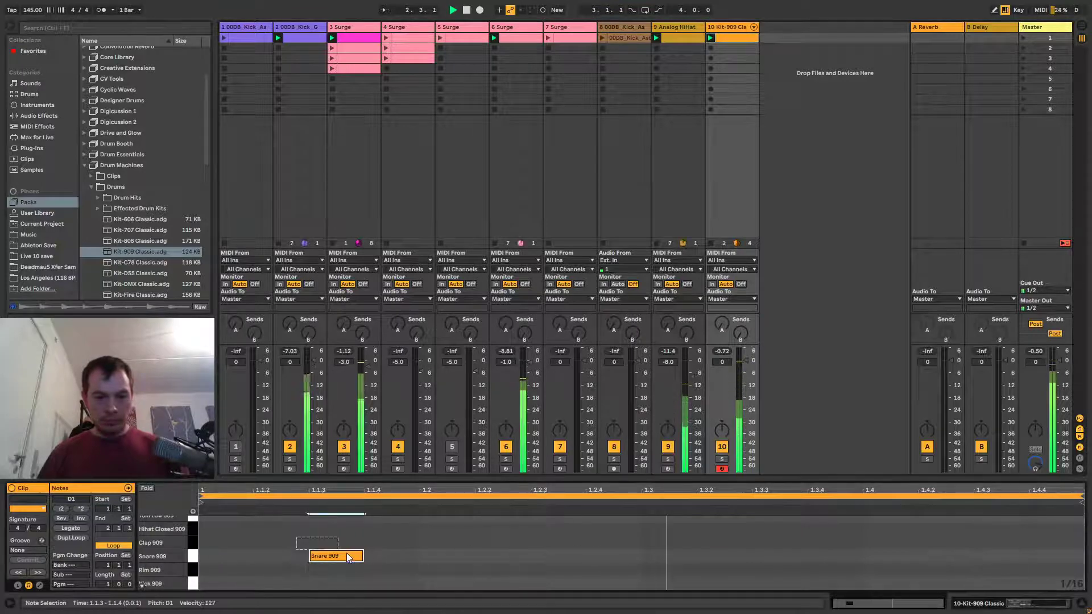
{"action": "key", "text": "Right"}
{"action": "key", "text": "Right"}
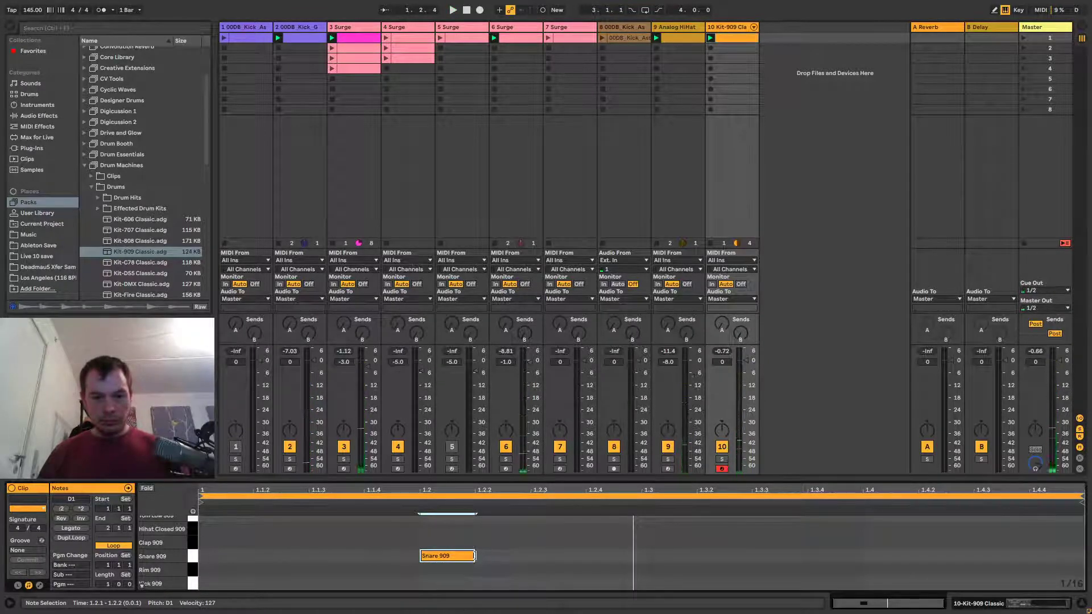
Lengthen the Snare 909 note to end at 1.3, shorten the clip loop to two beats, and play it.
{"action": "left_click_drag", "start_coordinate": [473, 559], "coordinate": [634, 556]}
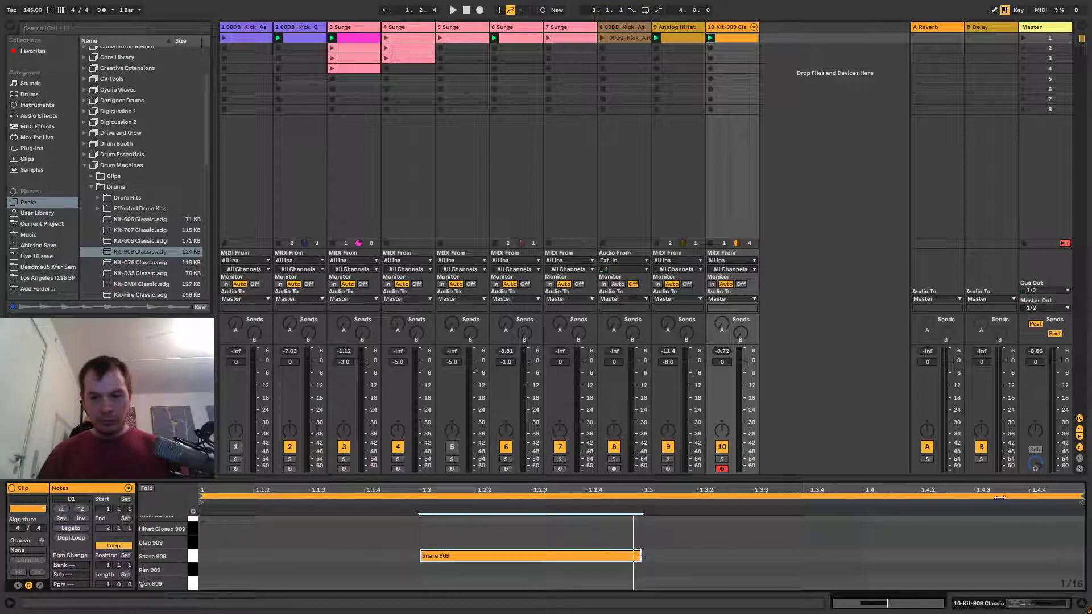
{"action": "left_click_drag", "start_coordinate": [1082, 497], "coordinate": [641, 497]}
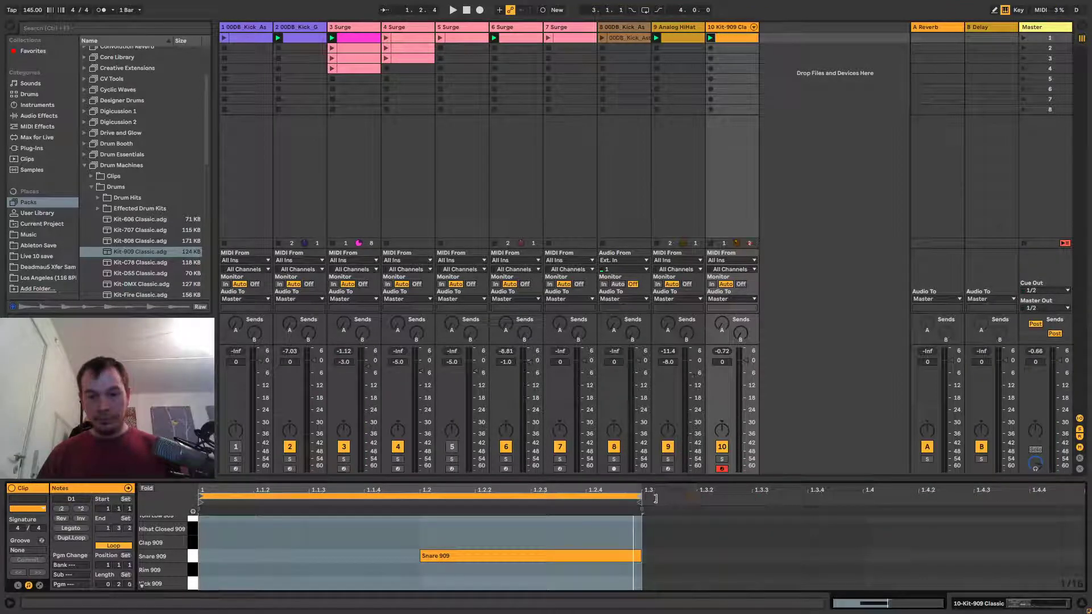
{"action": "left_click", "coordinate": [710, 38]}
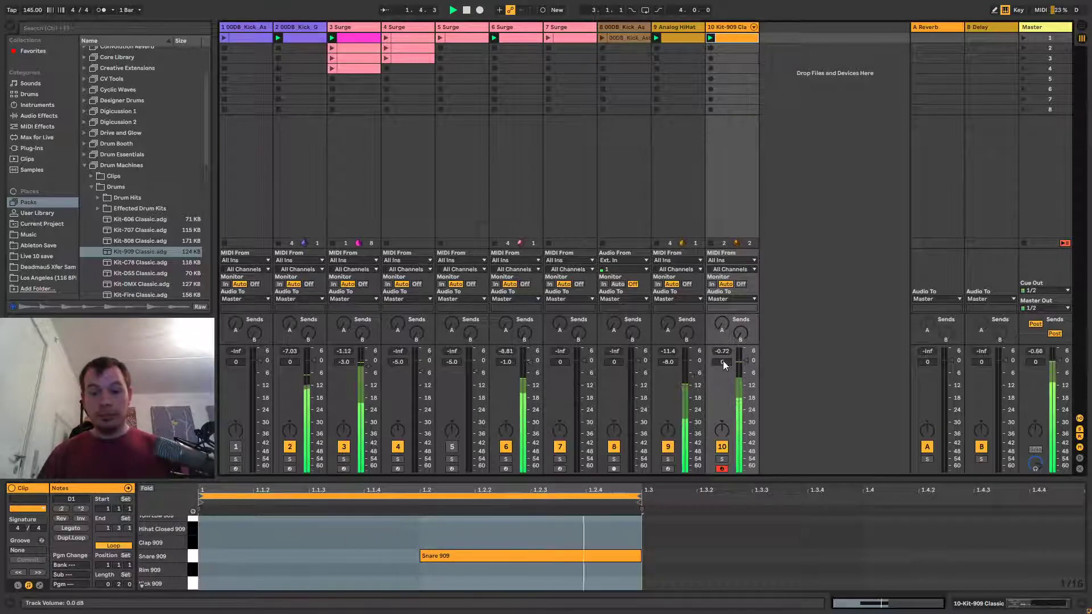
Lower the Snare 909 pad's volume to -1.888 dB in the Kit-909 Classic rack.
{"action": "left_click", "coordinate": [725, 27]}
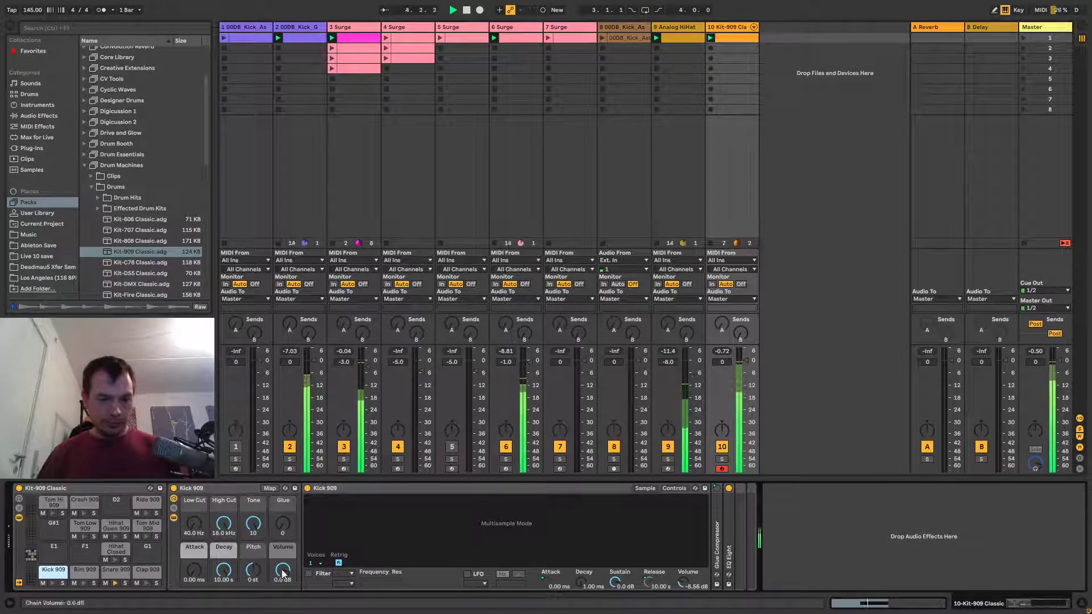
{"action": "left_click", "coordinate": [116, 570]}
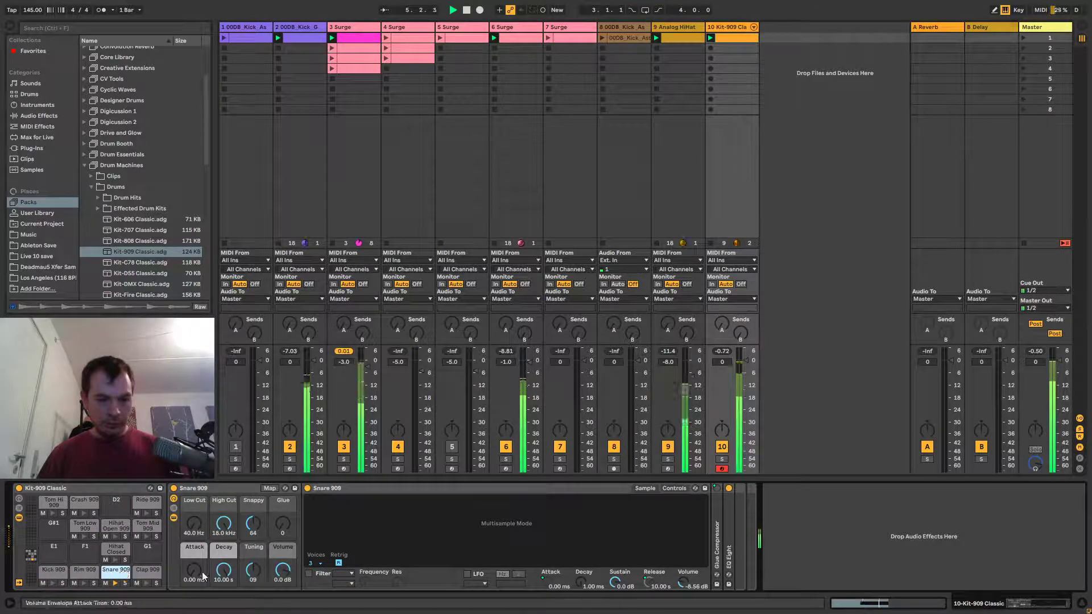
{"action": "left_click_drag", "start_coordinate": [284, 569], "coordinate": [284, 572]}
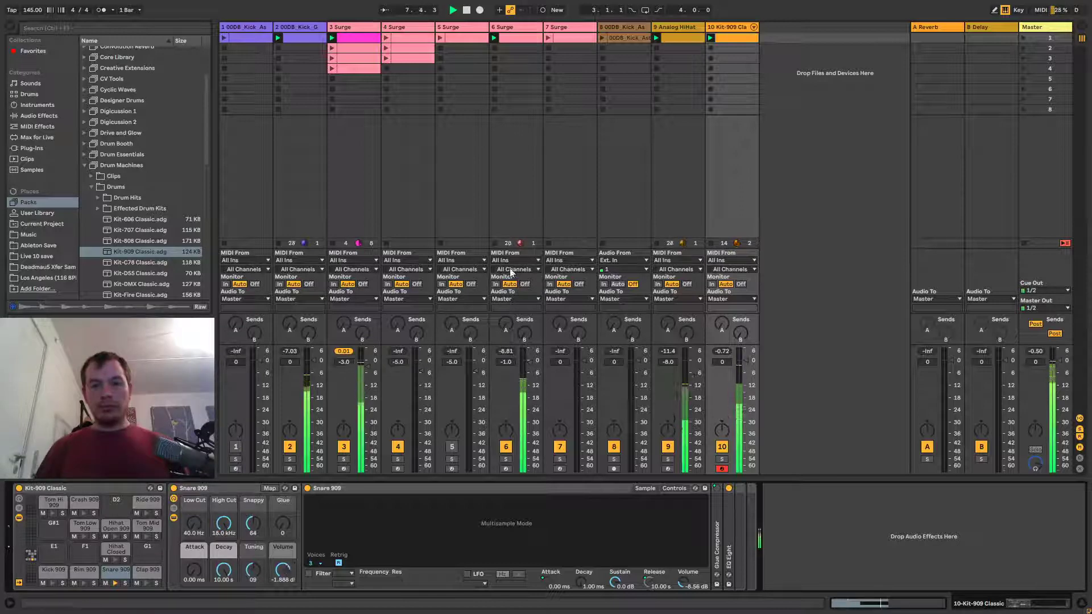
Try adjusting the end of the Snare 909 note in the track 10 clip.
{"action": "double_click", "coordinate": [735, 35]}
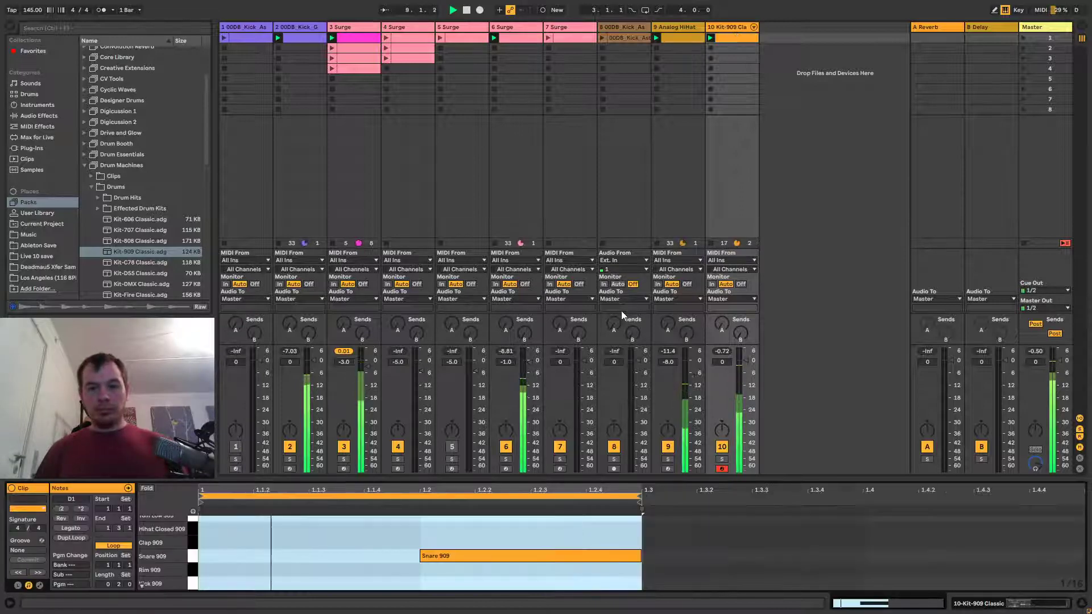
{"action": "left_click", "coordinate": [549, 530]}
{"action": "key", "text": "ctrl+a"}
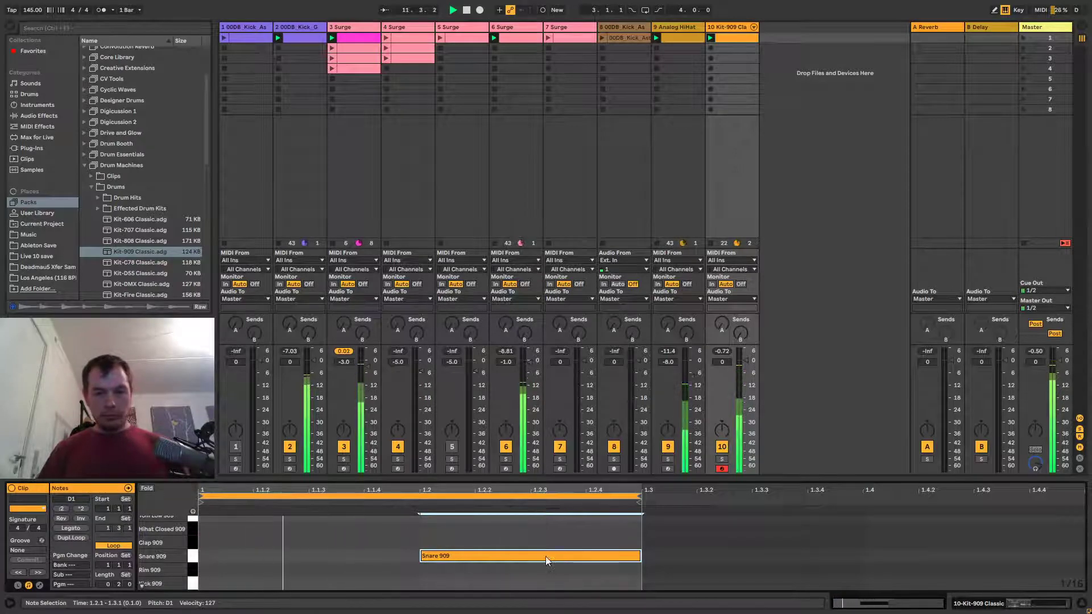
{"action": "left_click", "coordinate": [618, 538]}
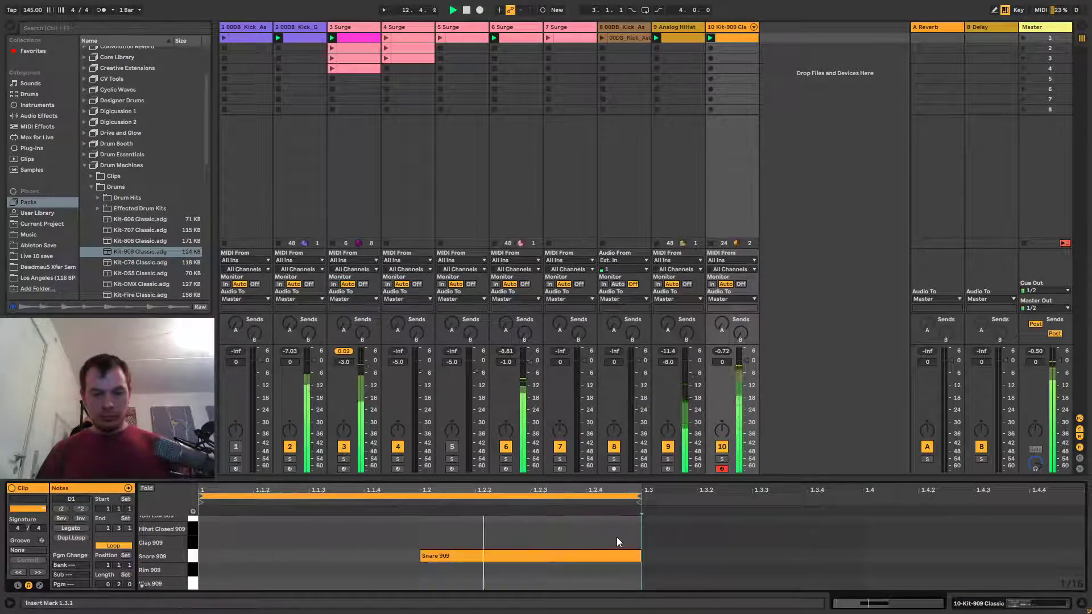
{"action": "mouse_move", "coordinate": [641, 556]}
{"action": "left_mouse_down"}
{"action": "mouse_move", "coordinate": [455, 557]}
{"action": "mouse_move", "coordinate": [645, 559]}
{"action": "left_mouse_up"}
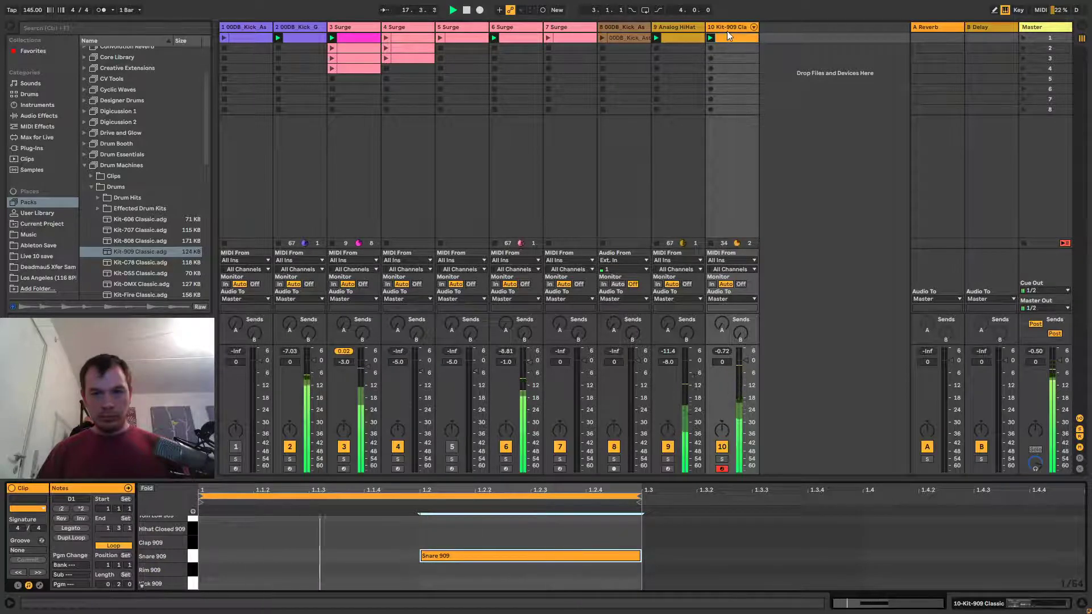
With track 10 soloed, set the Snare 909's Decay to 450 ms, Tuning to 08 and Snappy to 46, and unsolo it.
{"action": "left_click", "coordinate": [726, 31]}
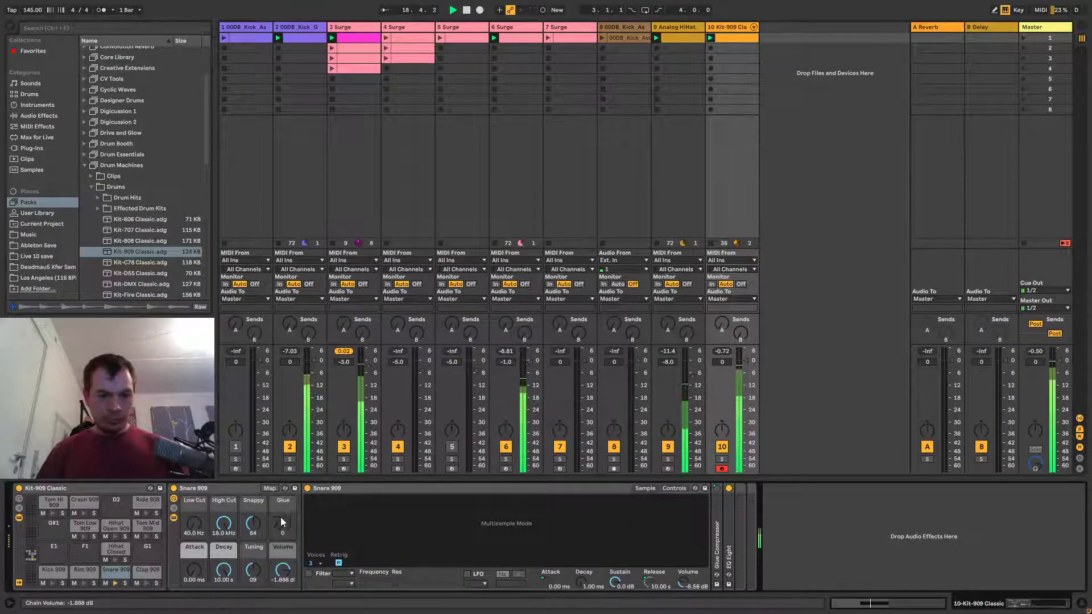
{"action": "left_click", "coordinate": [722, 459]}
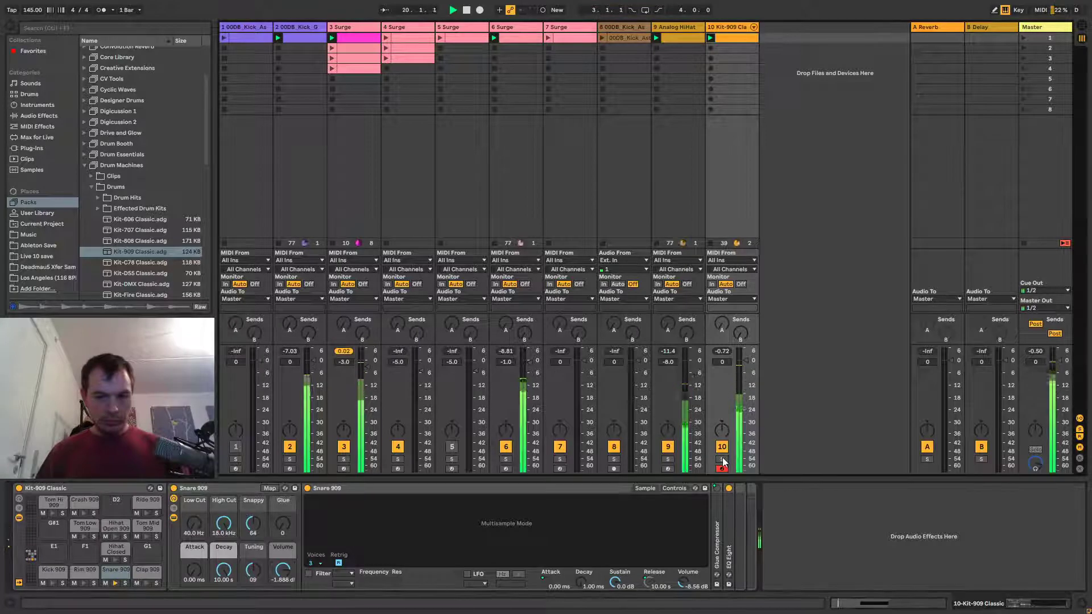
{"action": "left_click_drag", "start_coordinate": [253, 570], "coordinate": [224, 607]}
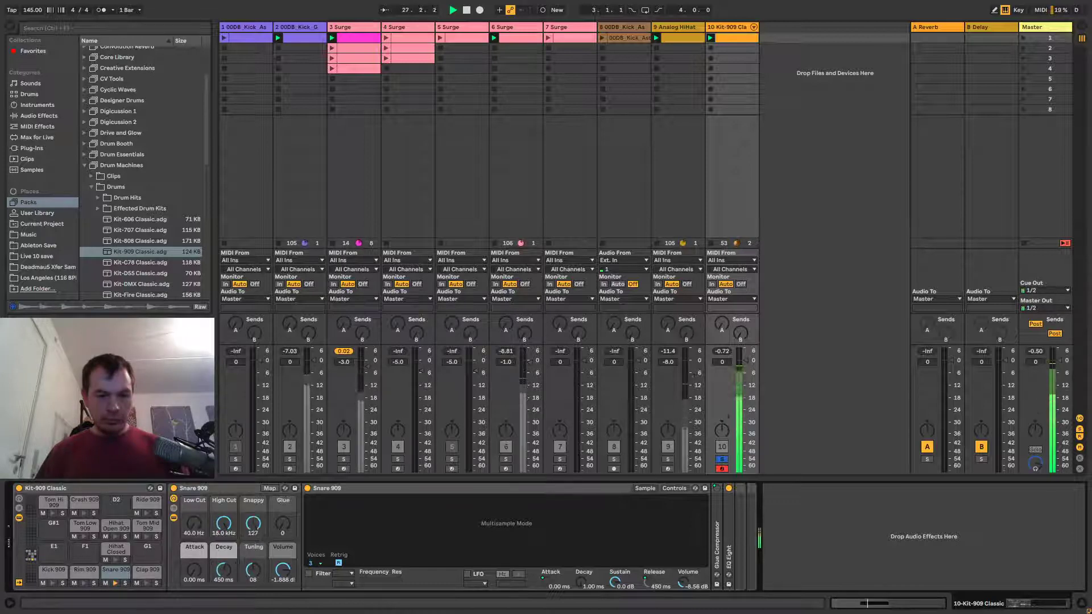
{"action": "left_click_drag", "start_coordinate": [253, 523], "coordinate": [253, 563]}
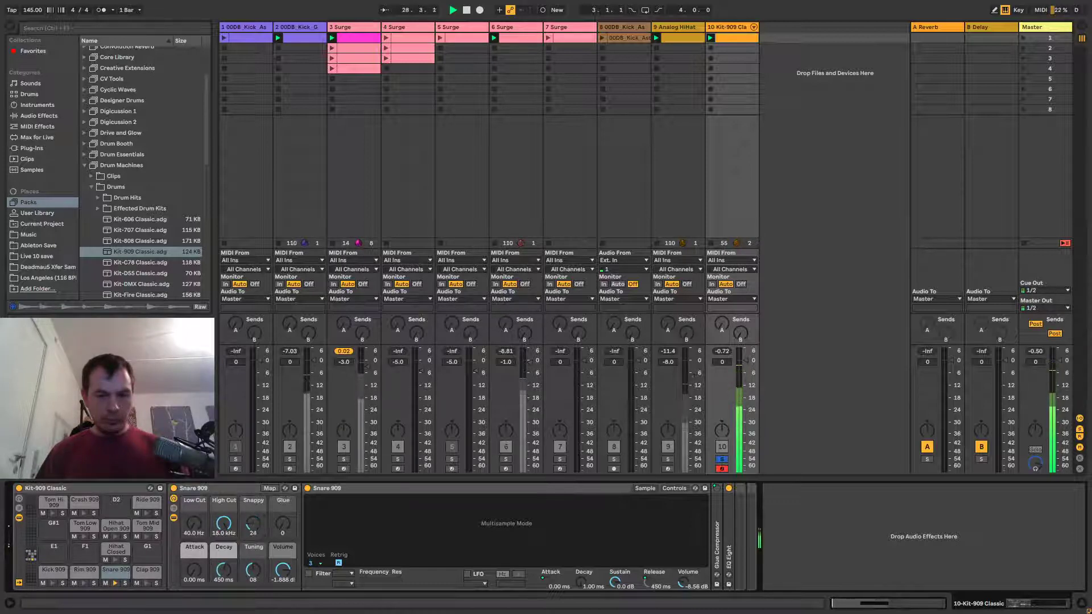
{"action": "left_click", "coordinate": [722, 459]}
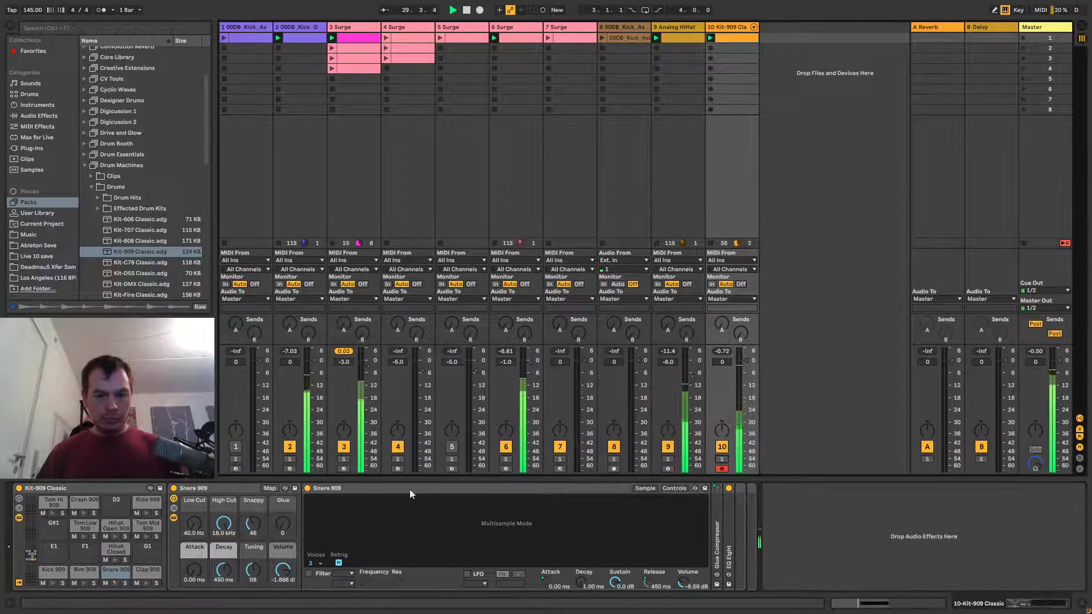
Refine the Snare 909 within the full mix: Snappy 70, Tuning 09, Decay 1.27 s and Volume -2.834 dB.
{"action": "left_click_drag", "start_coordinate": [254, 522], "coordinate": [253, 508]}
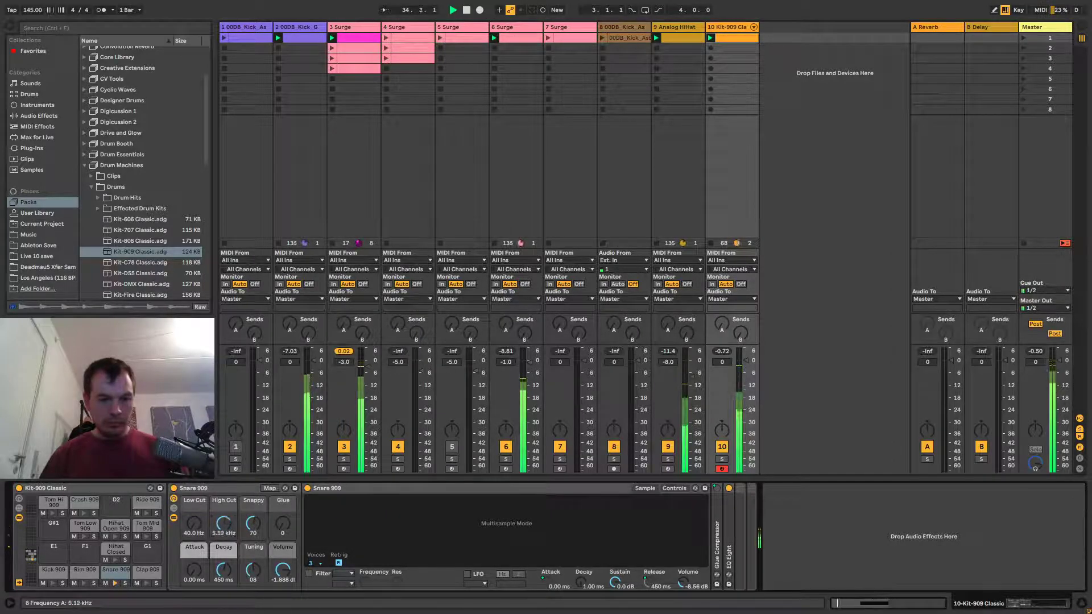
{"action": "left_click_drag", "start_coordinate": [223, 524], "coordinate": [223, 507]}
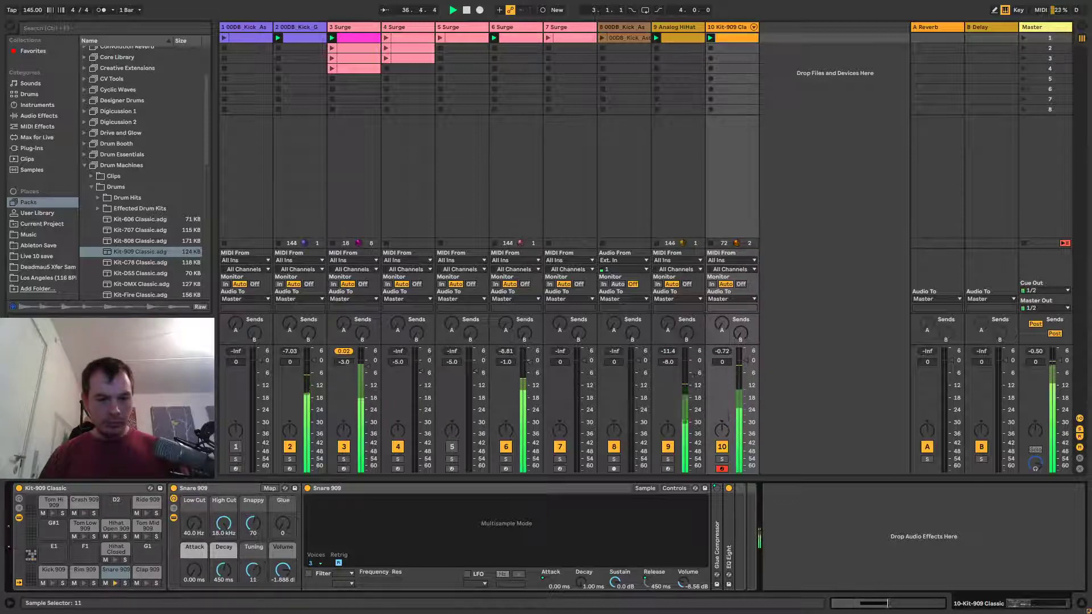
{"action": "left_click_drag", "start_coordinate": [253, 571], "coordinate": [253, 568]}
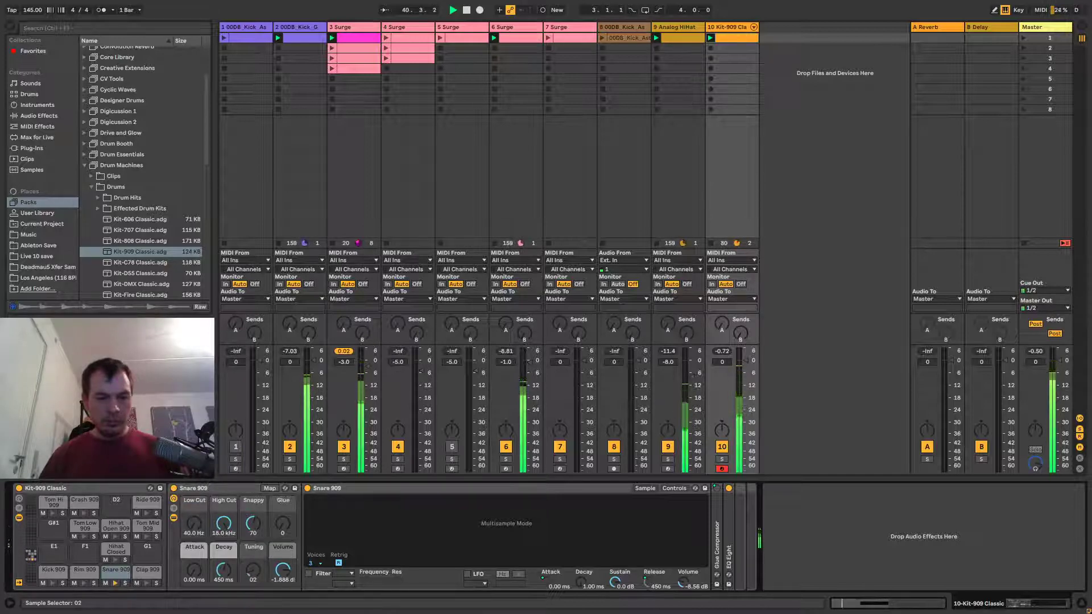
{"action": "left_click_drag", "start_coordinate": [253, 571], "coordinate": [253, 562]}
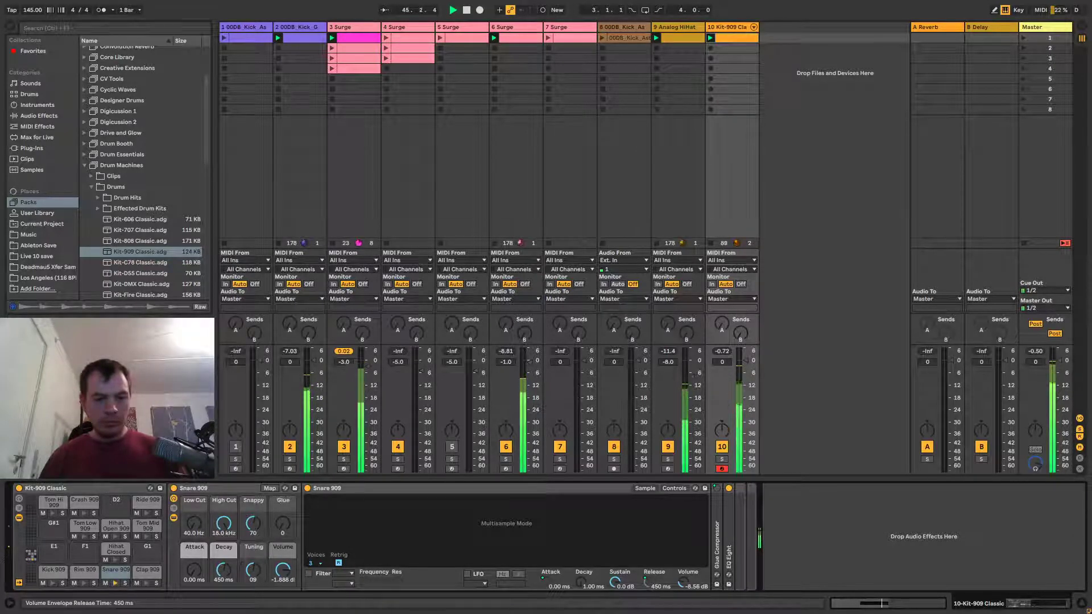
{"action": "left_click_drag", "start_coordinate": [224, 569], "coordinate": [286, 581]}
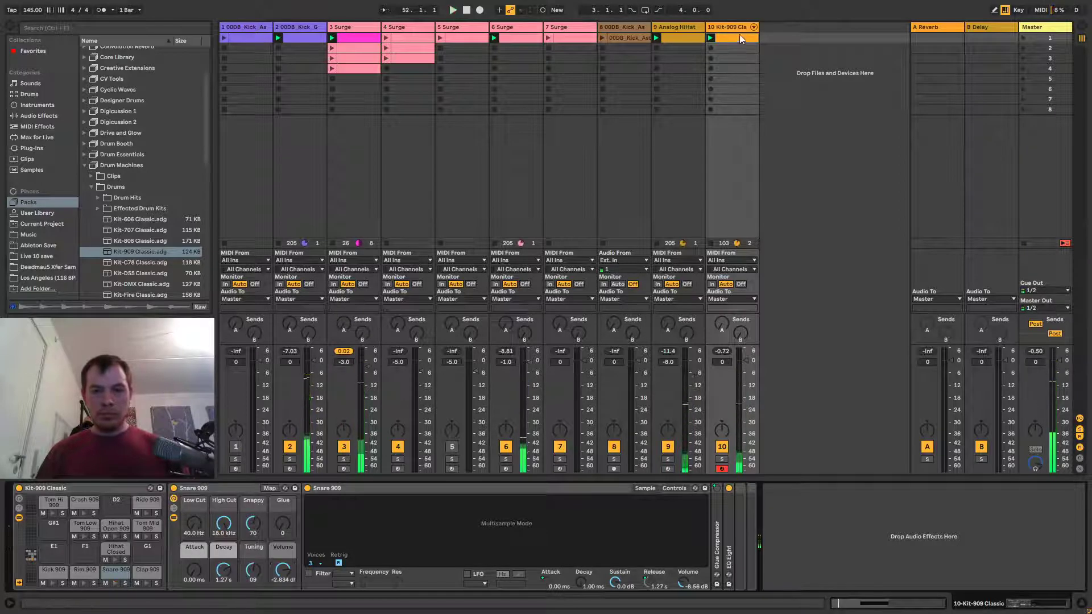
Open the track 10 clip's notes and audition the Hihat Closed 909 sound.
{"action": "left_click", "coordinate": [726, 38]}
{"action": "left_click", "coordinate": [725, 39]}
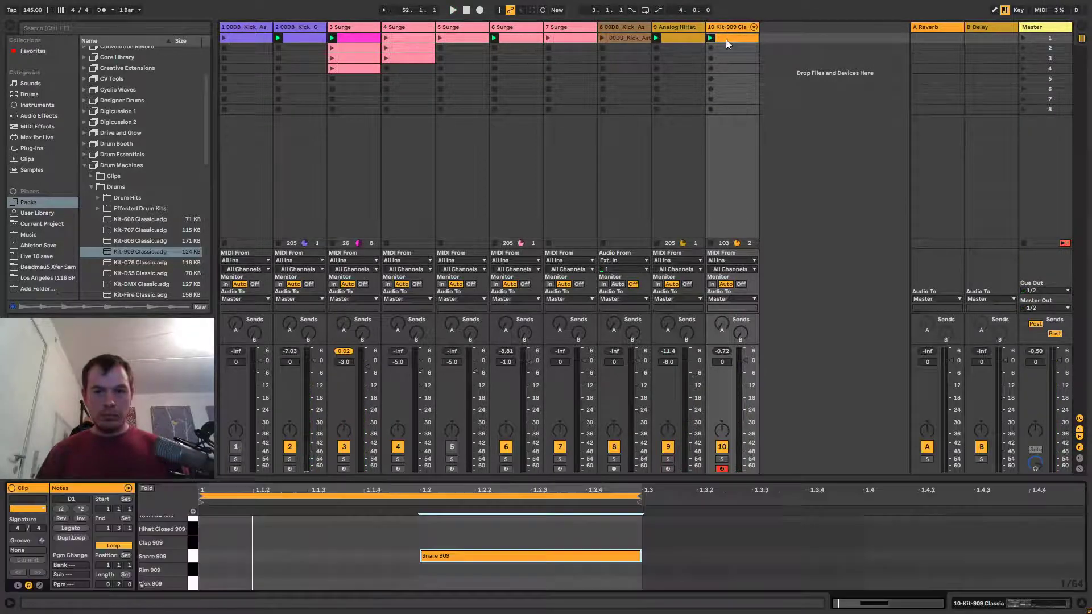
{"action": "left_click", "coordinate": [188, 529]}
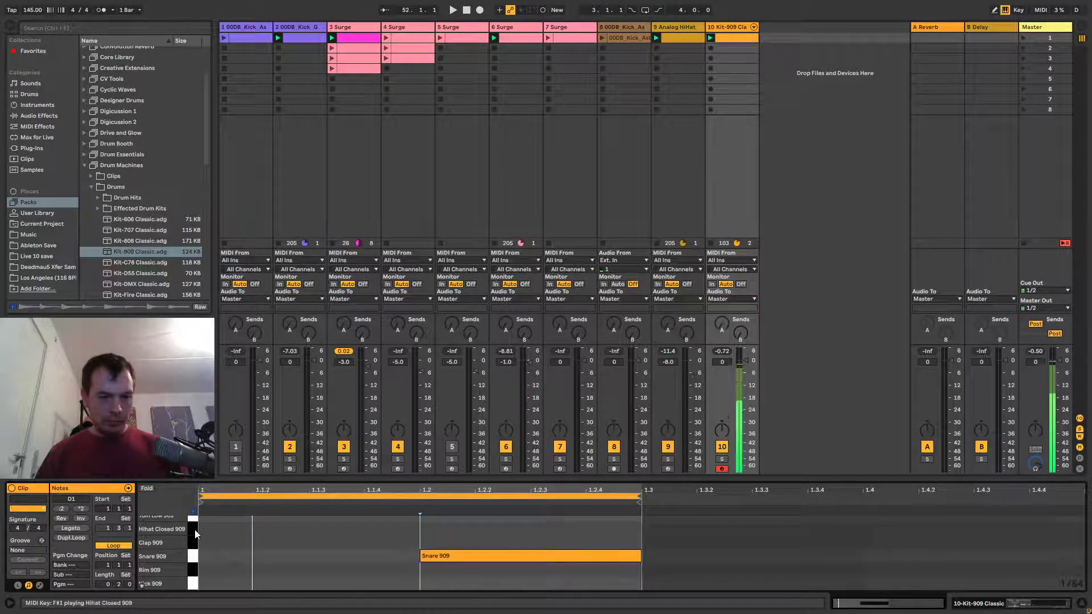
{"action": "left_click", "coordinate": [194, 530]}
{"action": "left_click", "coordinate": [195, 530]}
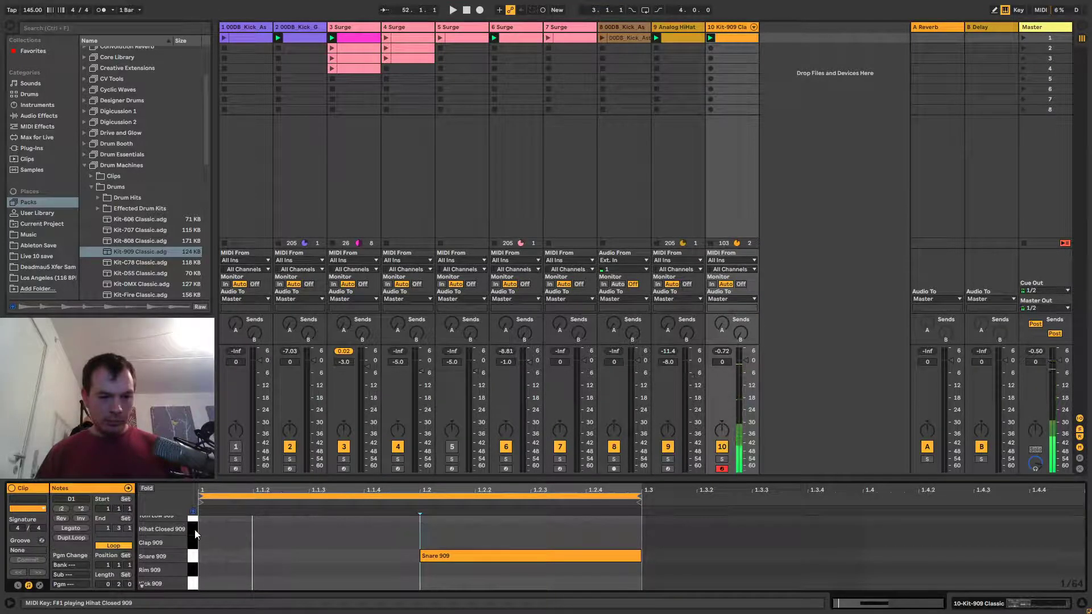
Audition the 909 kit's tom and hi-hat sounds in the track 10 clip's notes.
{"action": "left_click", "coordinate": [194, 532]}
{"action": "left_click_drag", "start_coordinate": [191, 533], "coordinate": [168, 535]}
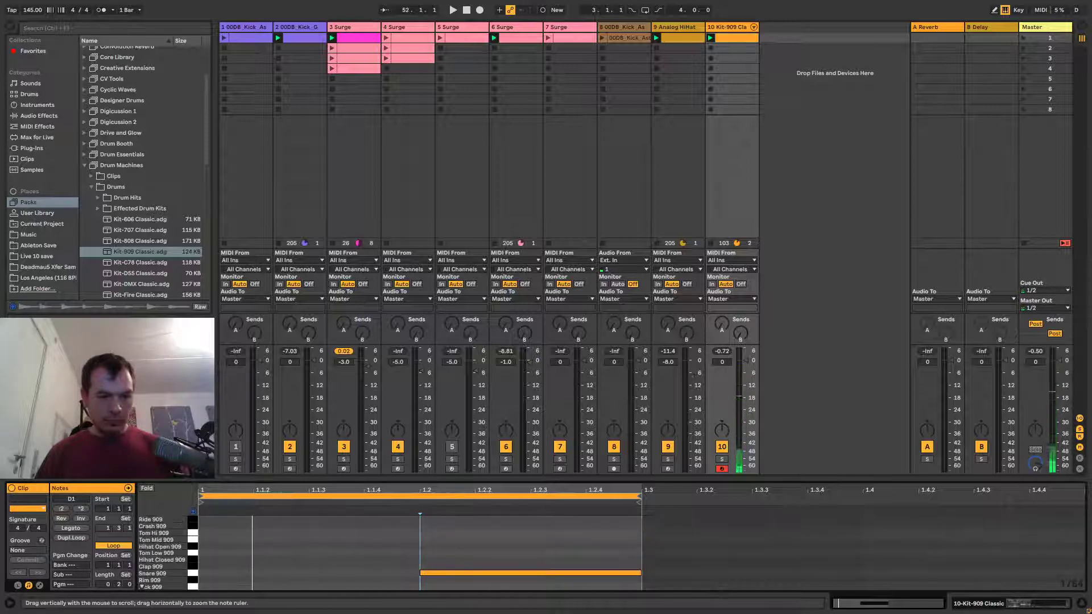
{"action": "left_click", "coordinate": [192, 530]}
{"action": "left_click", "coordinate": [192, 530]}
{"action": "left_click", "coordinate": [192, 534]}
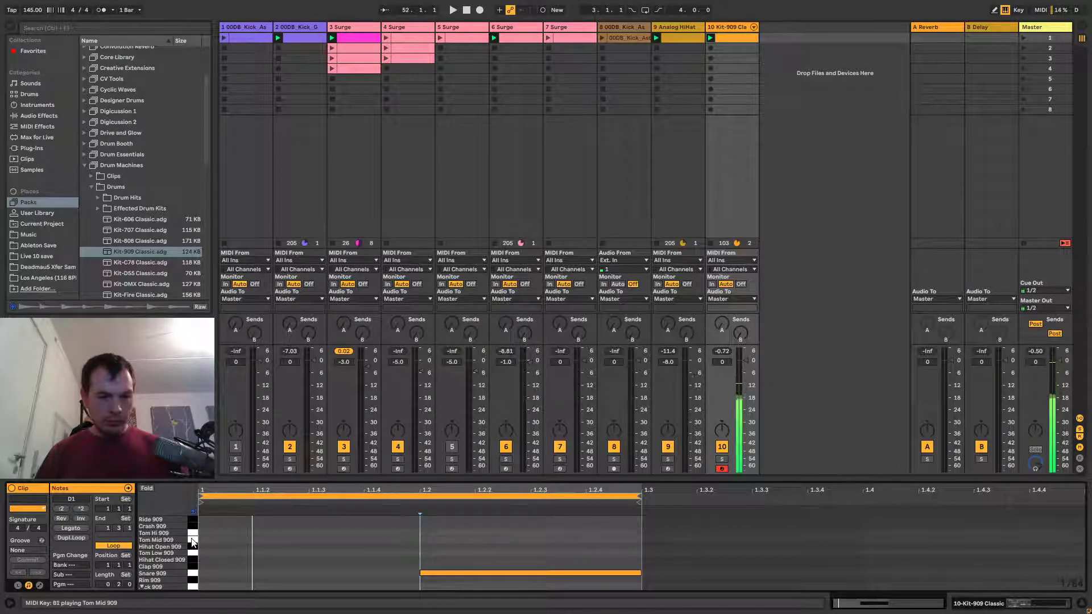
{"action": "left_click", "coordinate": [193, 540]}
{"action": "left_click", "coordinate": [192, 553]}
{"action": "left_click", "coordinate": [192, 560]}
{"action": "left_click", "coordinate": [191, 563]}
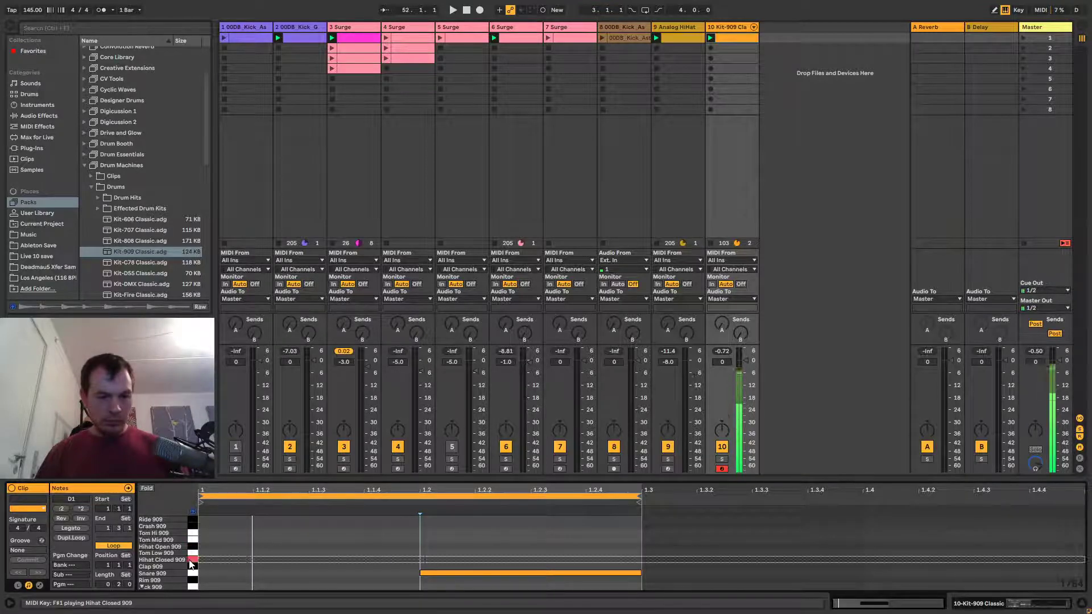
Copy the Snare 909 note to Hihat Closed 909, fit it between 1.1.3 and 1.2, and duplicate it at 1.2.3.
{"action": "left_click", "coordinate": [433, 572]}
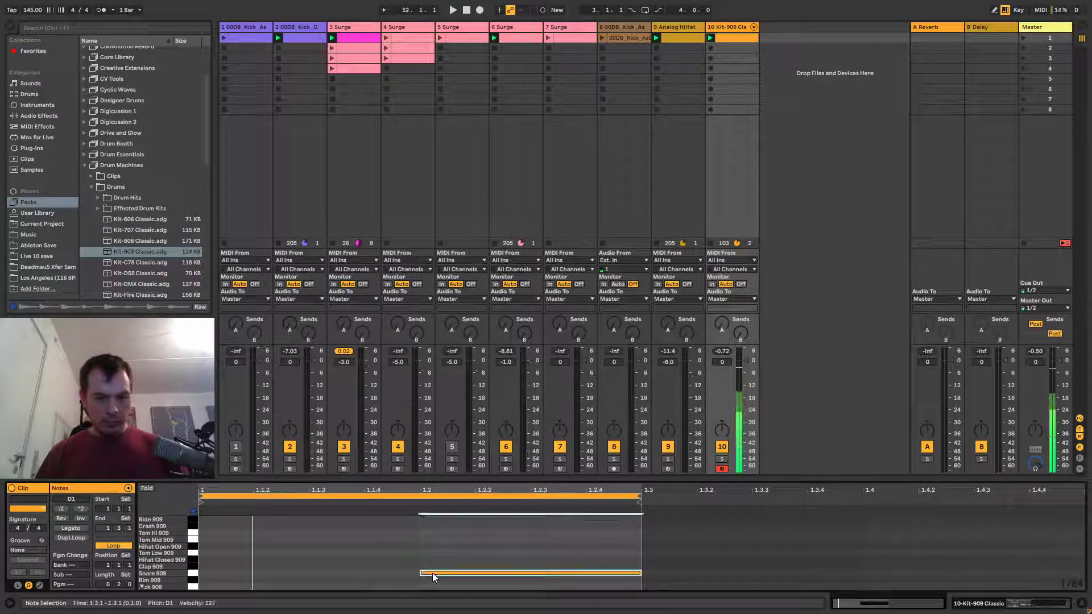
{"action": "key", "text": "ctrl+d"}
{"action": "left_click_drag", "start_coordinate": [696, 572], "coordinate": [329, 560]}
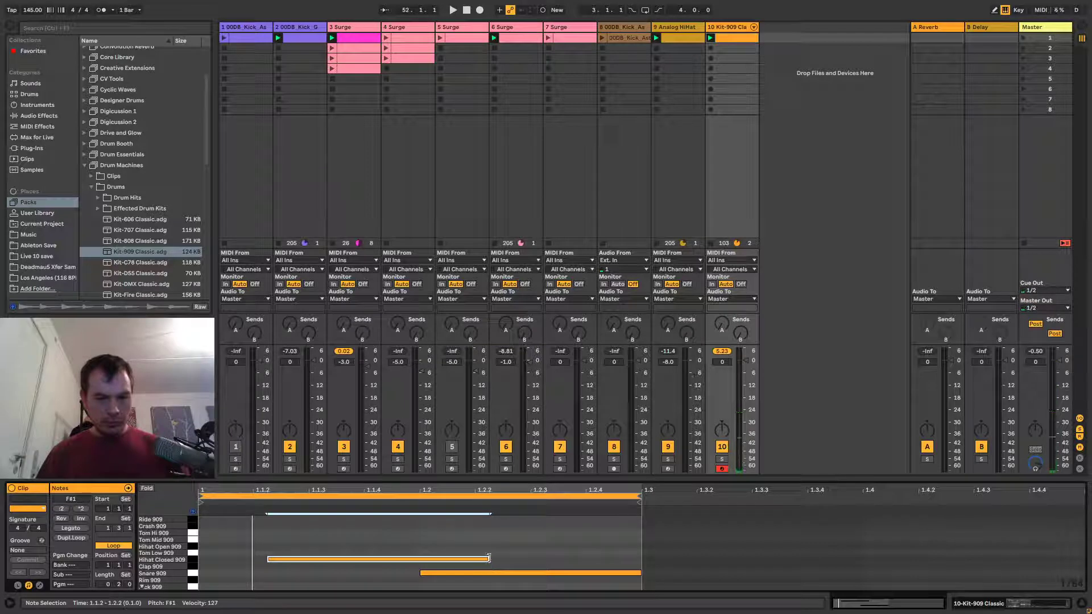
{"action": "left_click_drag", "start_coordinate": [487, 560], "coordinate": [311, 559]}
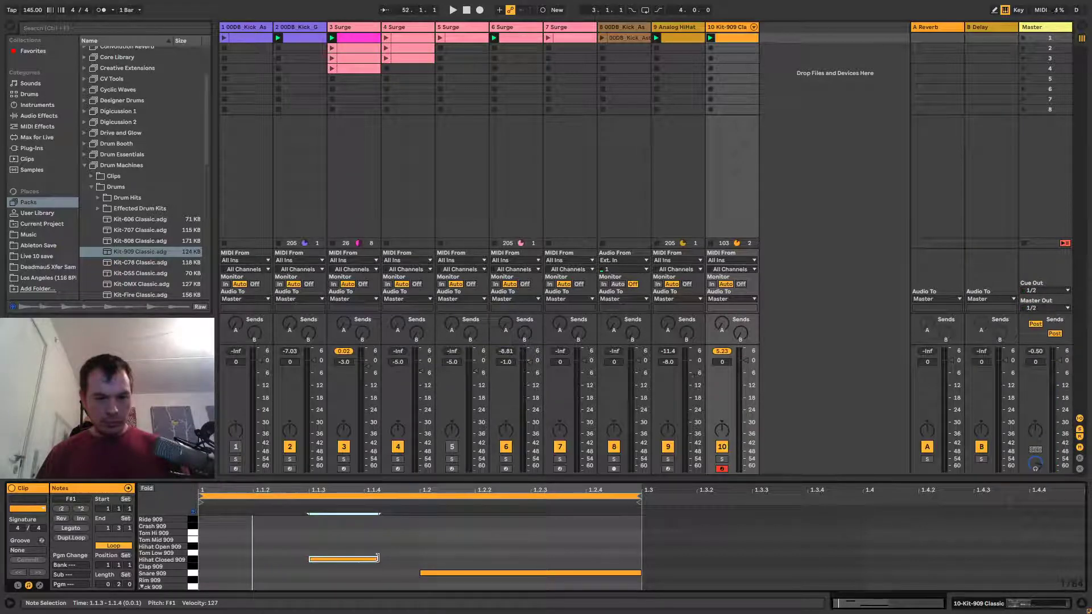
{"action": "left_click_drag", "start_coordinate": [379, 559], "coordinate": [202, 572]}
{"action": "key", "text": "ctrl+d"}
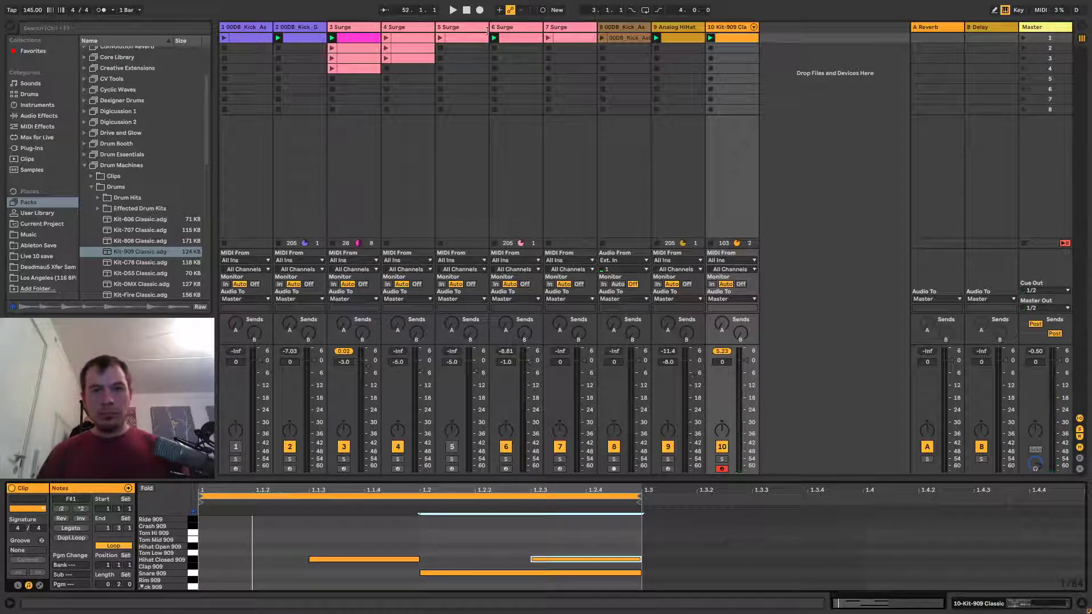
With the Analog HiHat track muted and the song playing, set the Hihat Closed 909's Volume to -12.282 dB.
{"action": "left_click", "coordinate": [674, 39]}
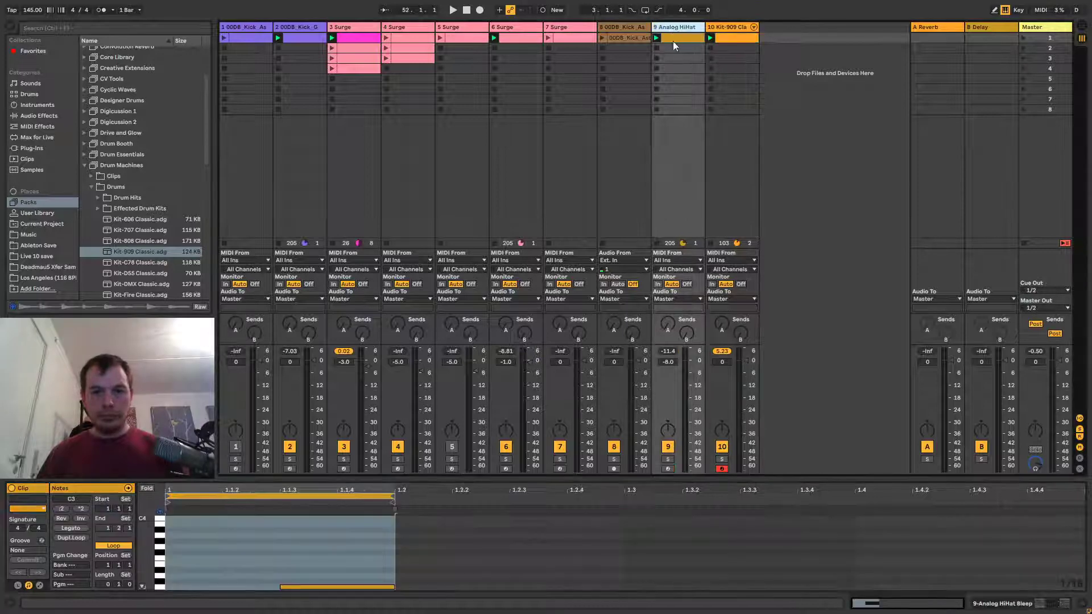
{"action": "left_click", "coordinate": [668, 447]}
{"action": "key", "text": "space"}
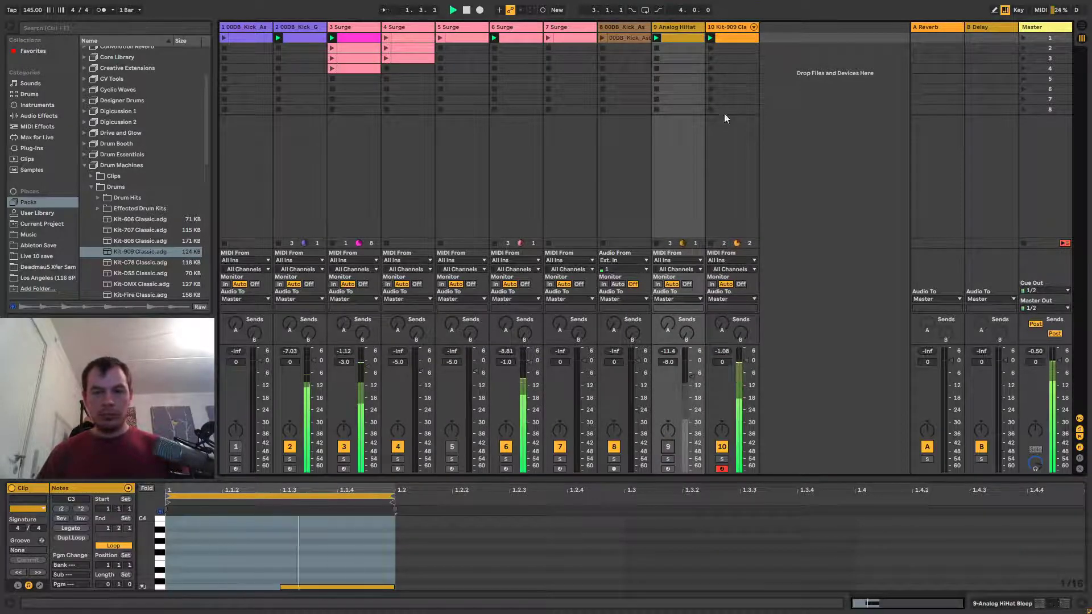
{"action": "left_click", "coordinate": [722, 27]}
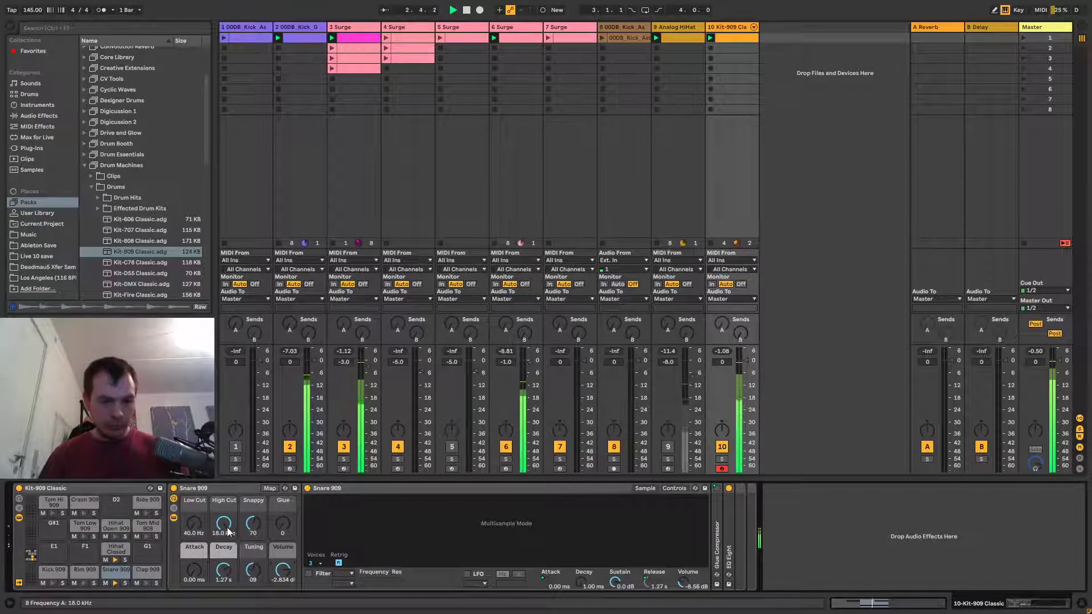
{"action": "left_click", "coordinate": [116, 549]}
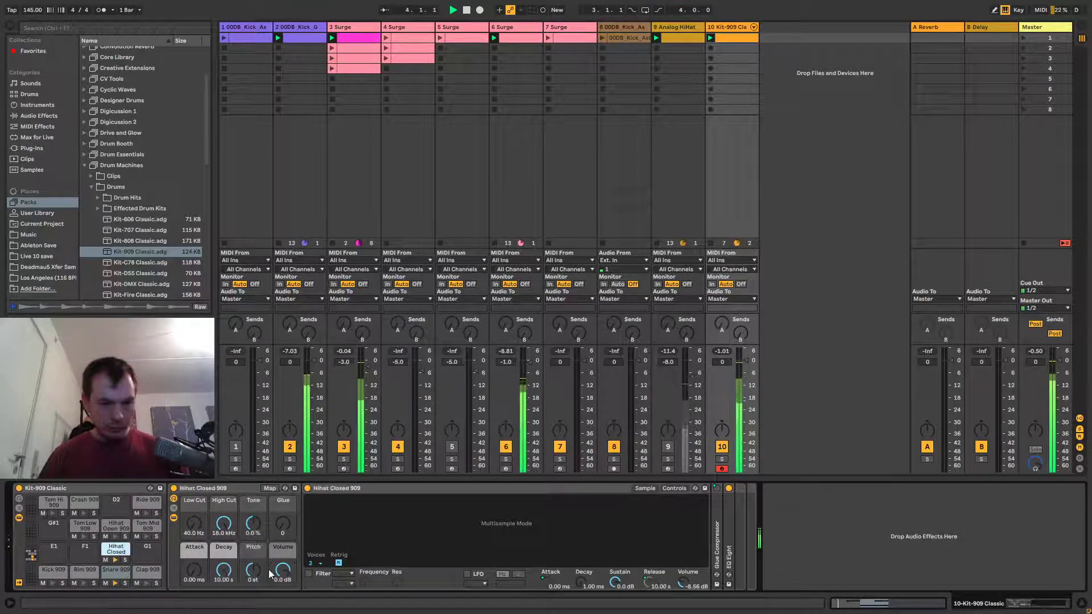
{"action": "scroll", "coordinate": [280, 574], "scroll_direction": "down", "scroll_amount": 4}
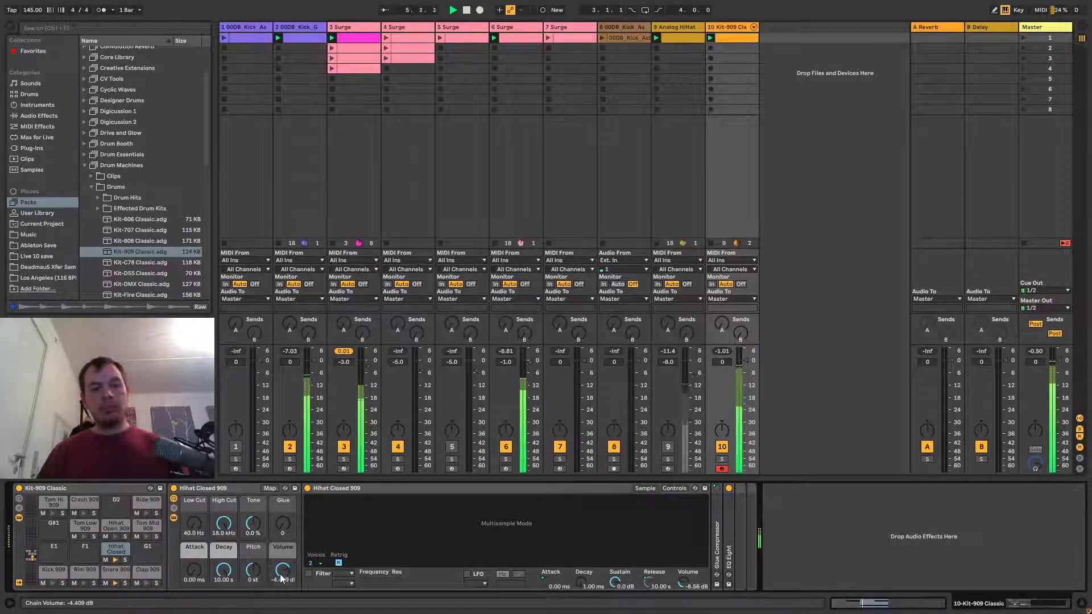
{"action": "scroll", "coordinate": [280, 574], "scroll_direction": "down", "scroll_amount": 3}
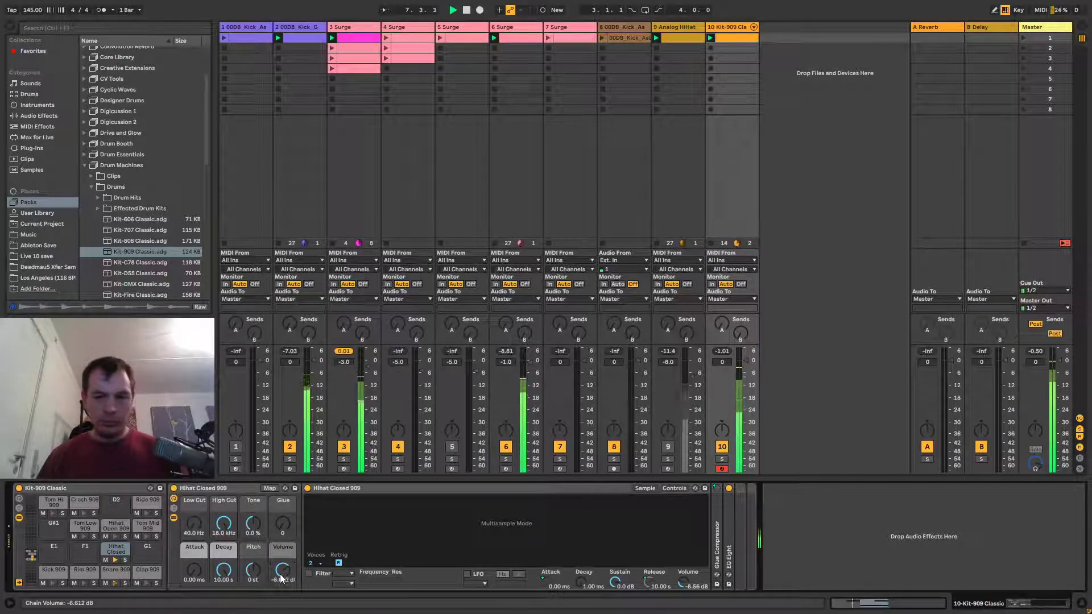
{"action": "scroll", "coordinate": [280, 574], "scroll_direction": "down", "scroll_amount": 4}
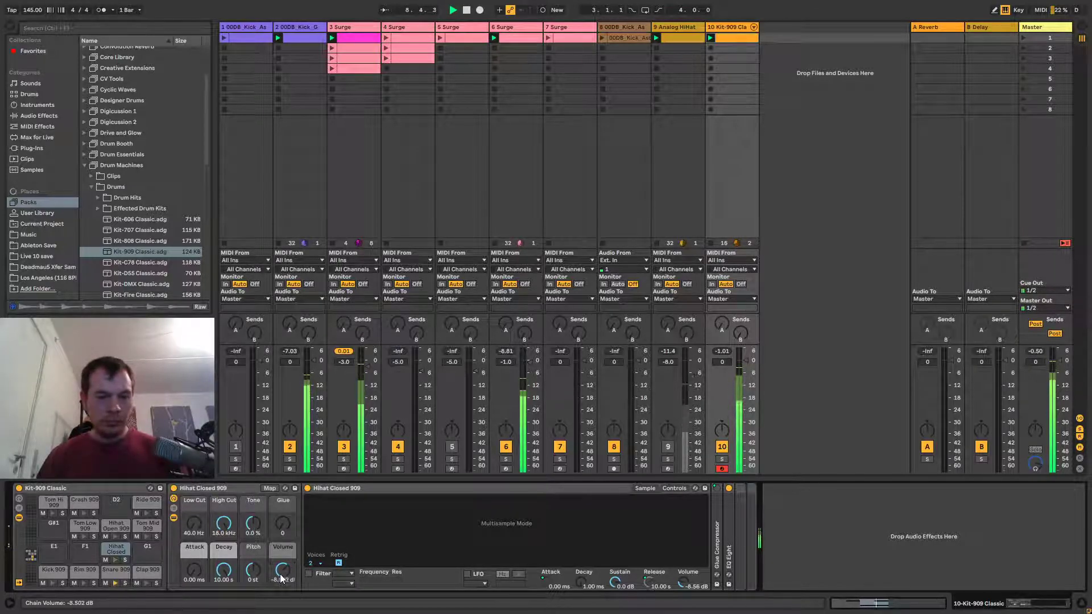
{"action": "scroll", "coordinate": [281, 578], "scroll_direction": "down", "scroll_amount": 1}
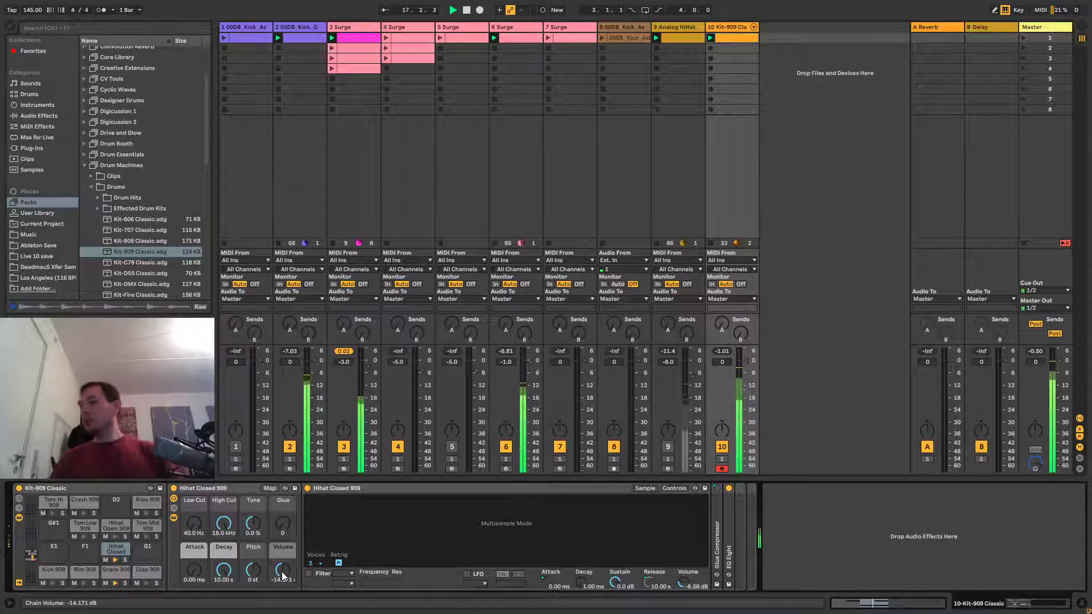
{"action": "scroll", "coordinate": [281, 572], "scroll_direction": "up", "scroll_amount": 2}
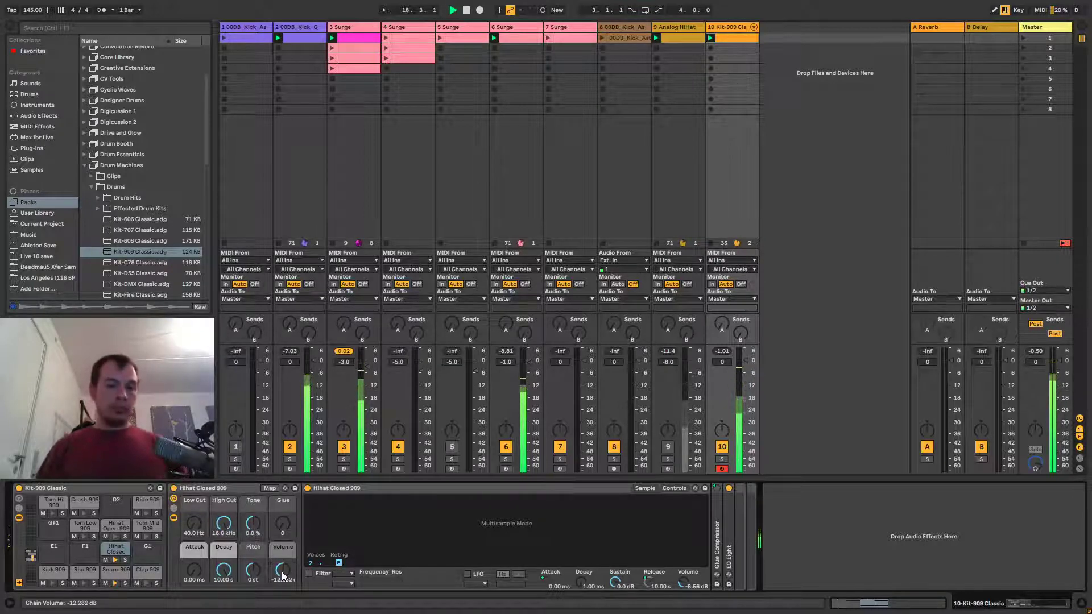
Stop playback and delete the Analog HiHat track.
{"action": "left_click", "coordinate": [684, 28]}
{"action": "key", "text": "space"}
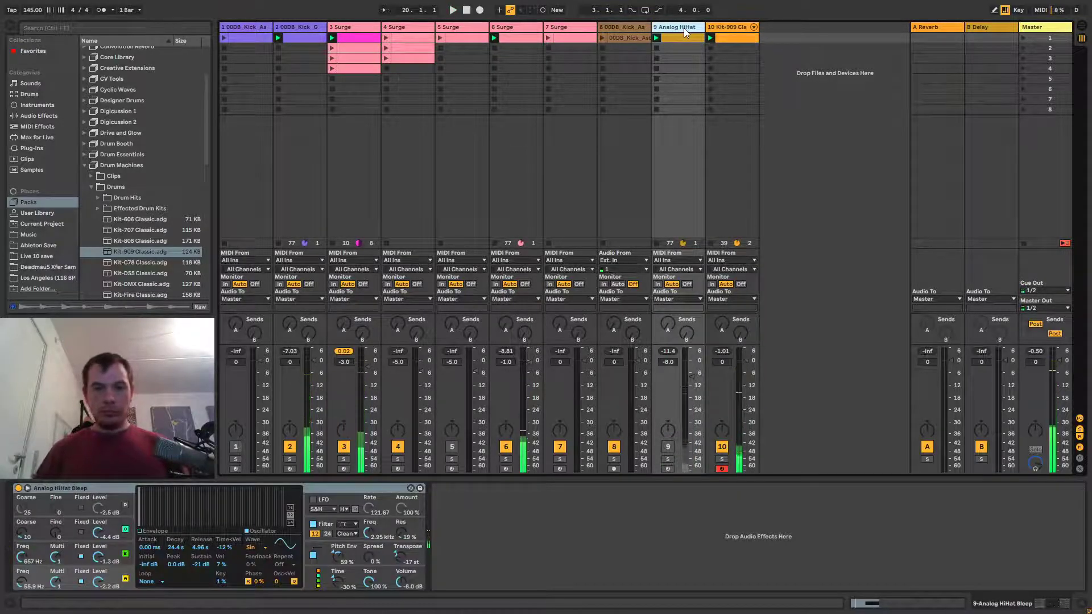
{"action": "key", "text": "Delete"}
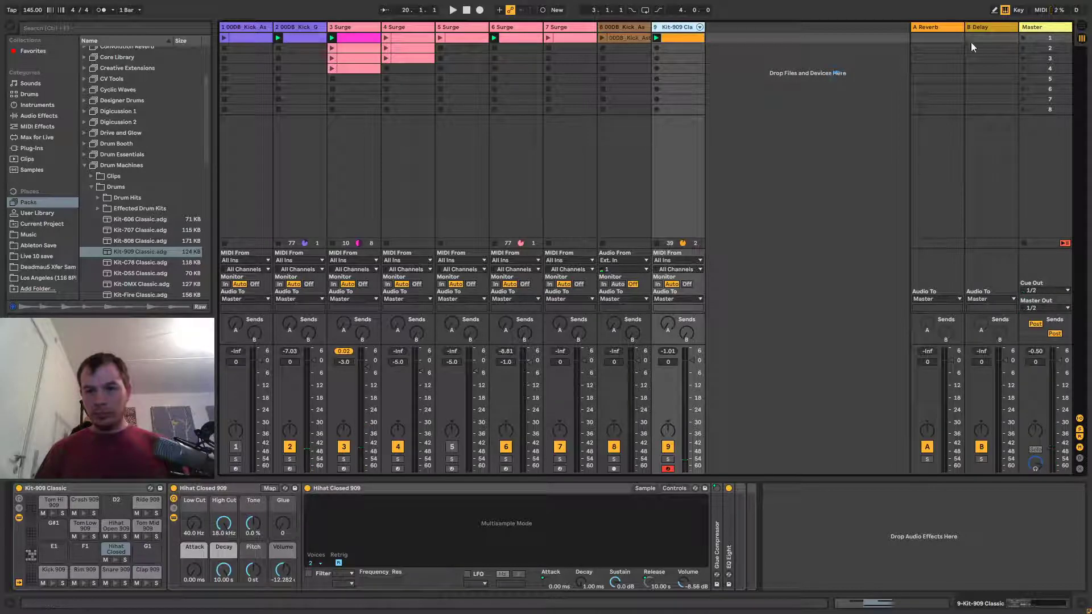
During playback, open RoughRider3 on the master and set its Sensitivity to -11 dB and Makeup to 2.2 dB.
{"action": "left_click", "coordinate": [1036, 26]}
{"action": "key", "text": "space"}
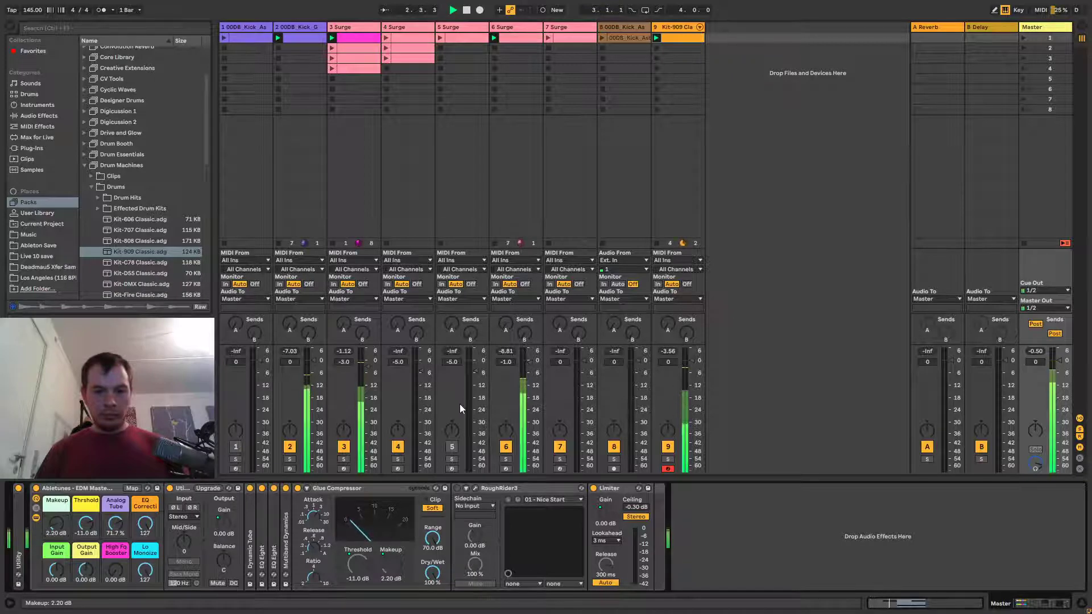
{"action": "left_click", "coordinate": [378, 490]}
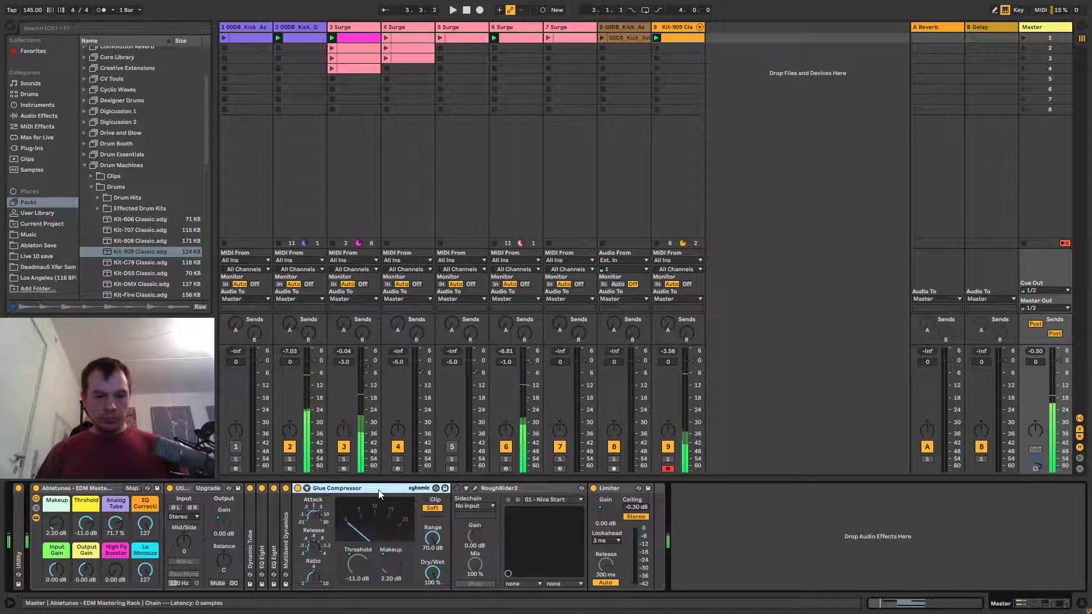
{"action": "left_click", "coordinate": [476, 489]}
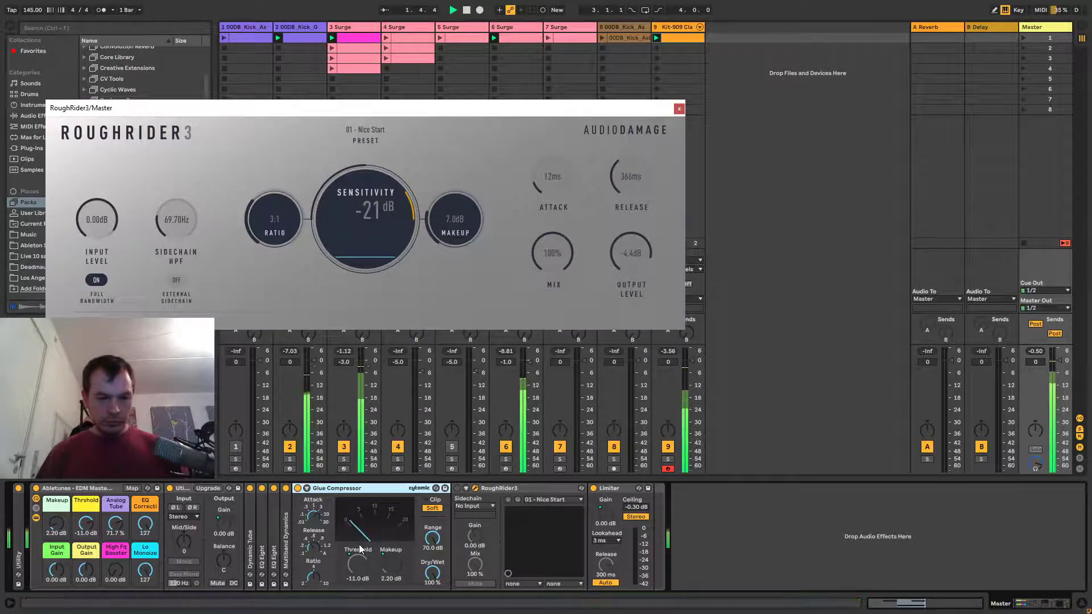
{"action": "left_click_drag", "start_coordinate": [370, 210], "coordinate": [370, 186]}
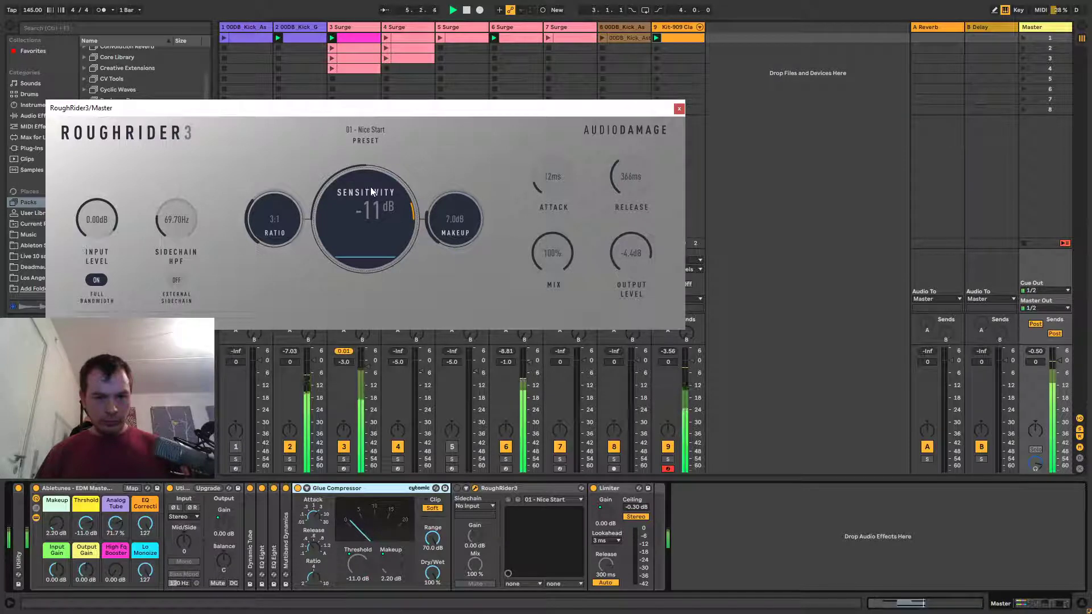
{"action": "left_click_drag", "start_coordinate": [426, 218], "coordinate": [458, 244]}
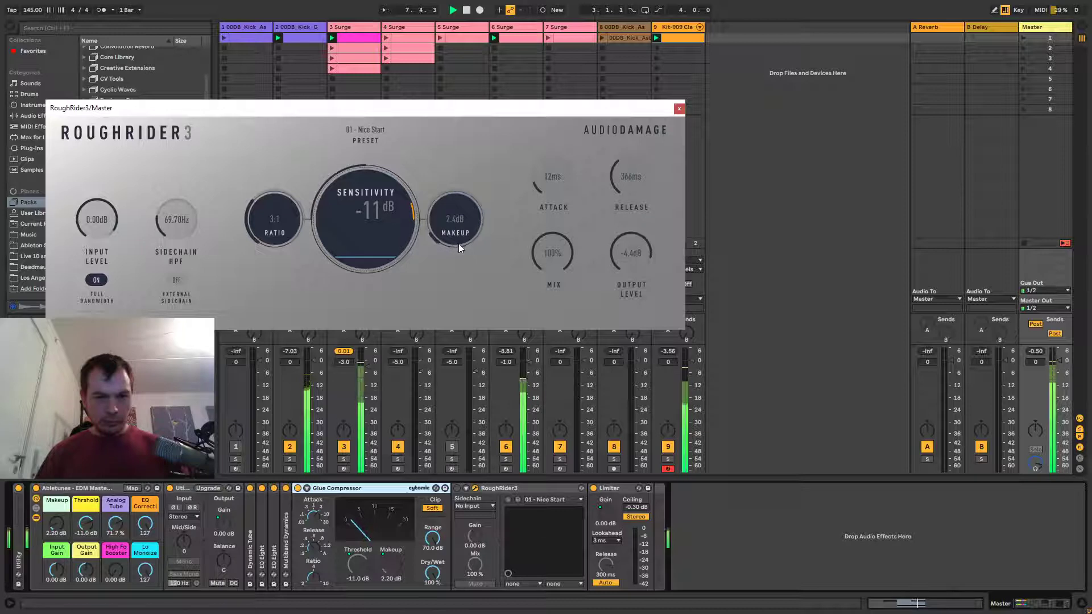
{"action": "left_click_drag", "start_coordinate": [456, 236], "coordinate": [455, 229]}
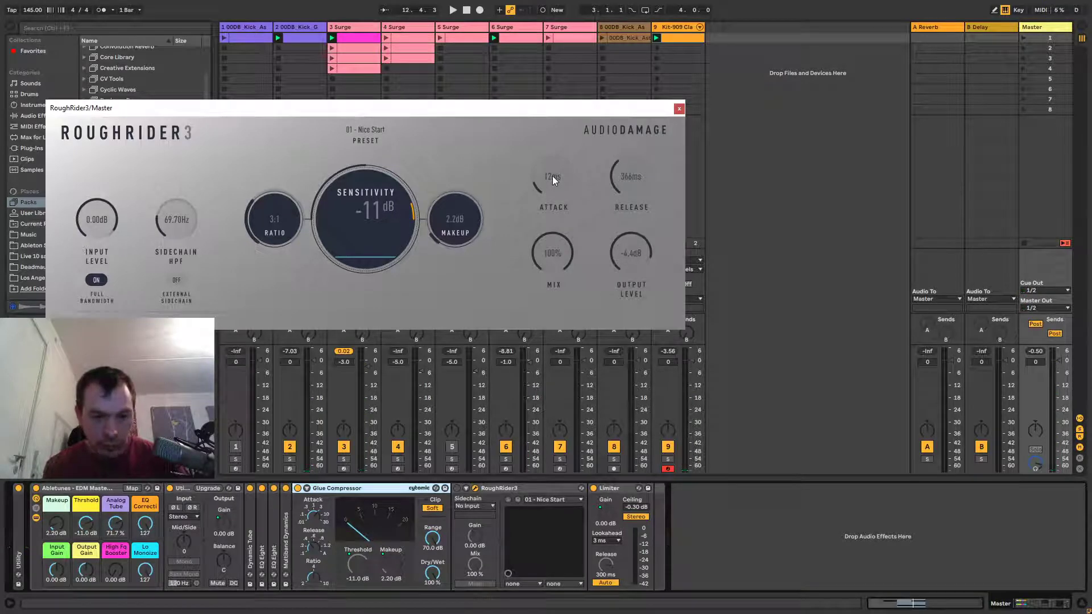
Set RoughRider3's Attack to 3 ms and Release to 400 ms.
{"action": "left_click_drag", "start_coordinate": [554, 177], "coordinate": [554, 184]}
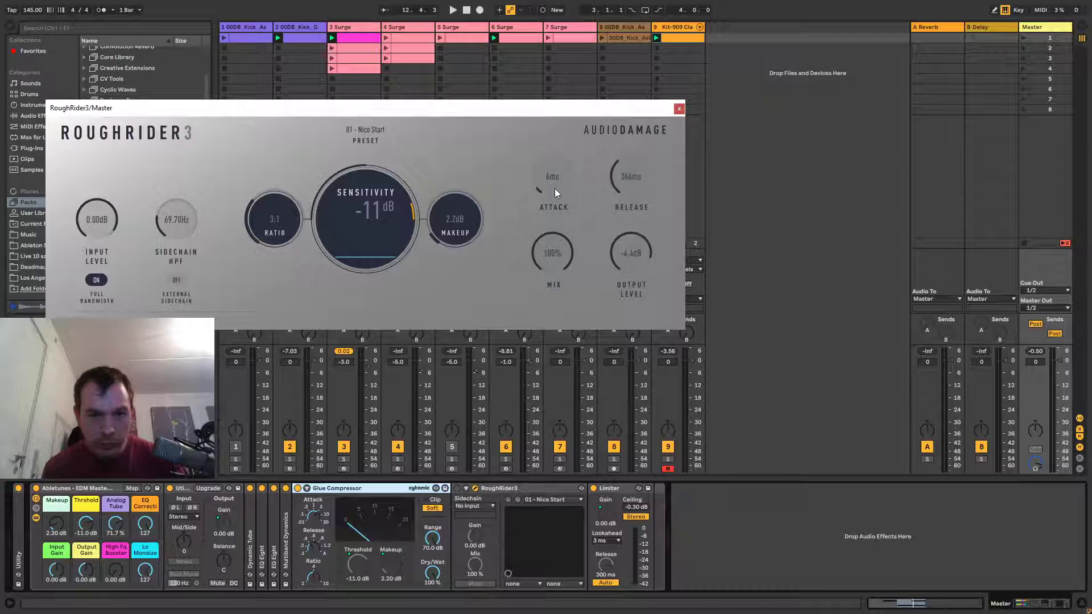
{"action": "left_click_drag", "start_coordinate": [555, 189], "coordinate": [556, 190]}
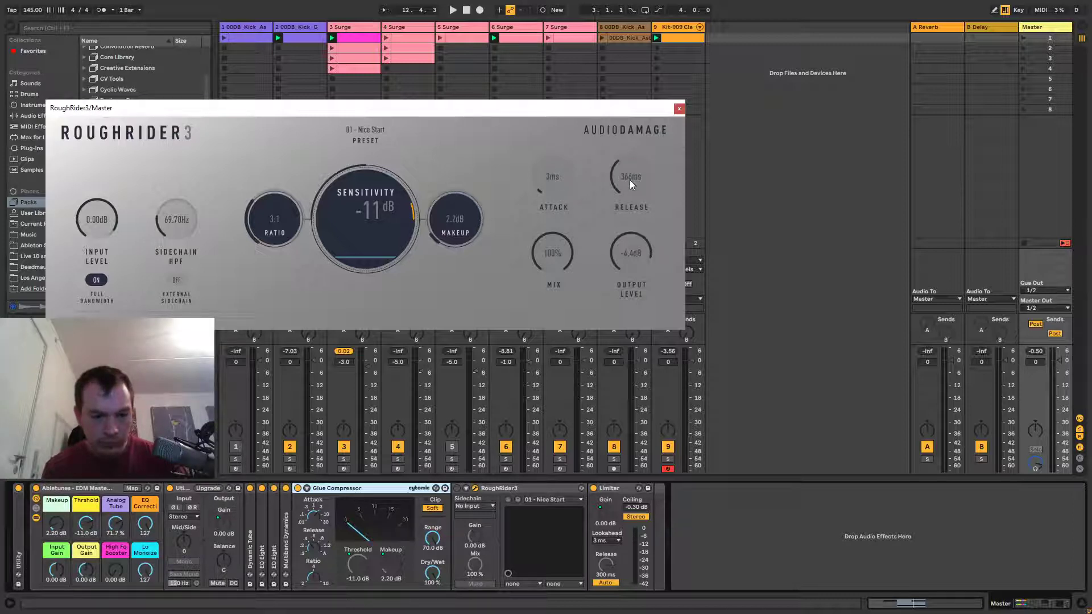
{"action": "left_click_drag", "start_coordinate": [630, 179], "coordinate": [637, 173]}
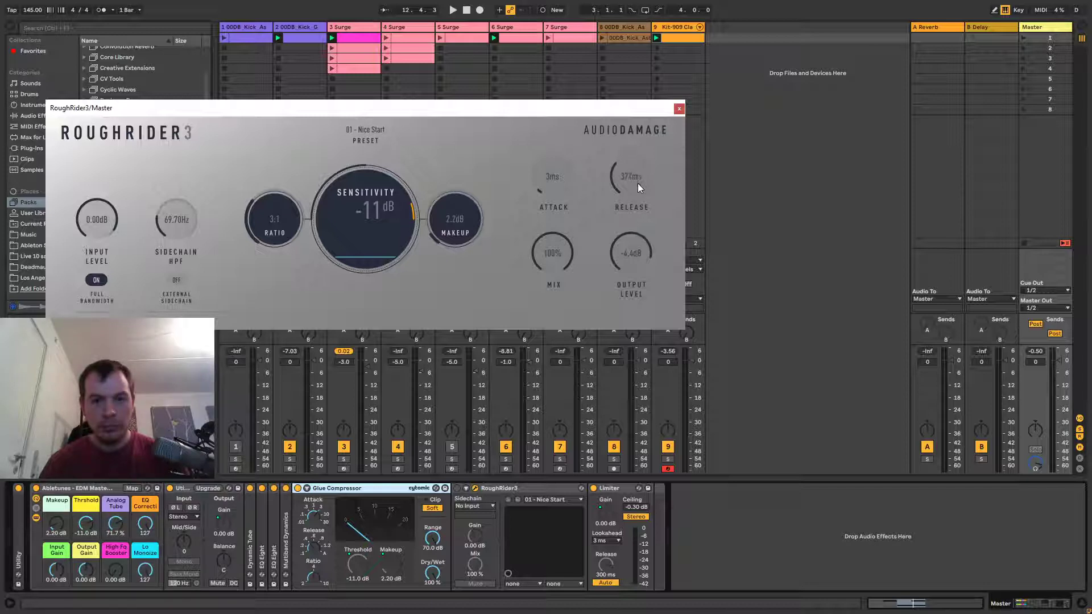
{"action": "left_click_drag", "start_coordinate": [637, 166], "coordinate": [634, 181]}
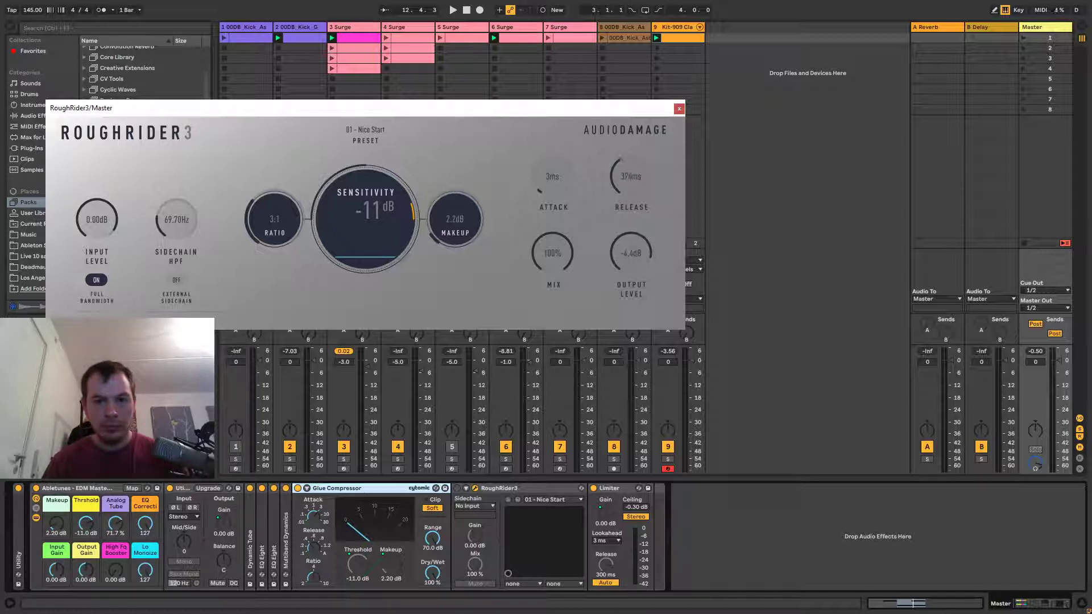
{"action": "left_click_drag", "start_coordinate": [632, 176], "coordinate": [632, 172]}
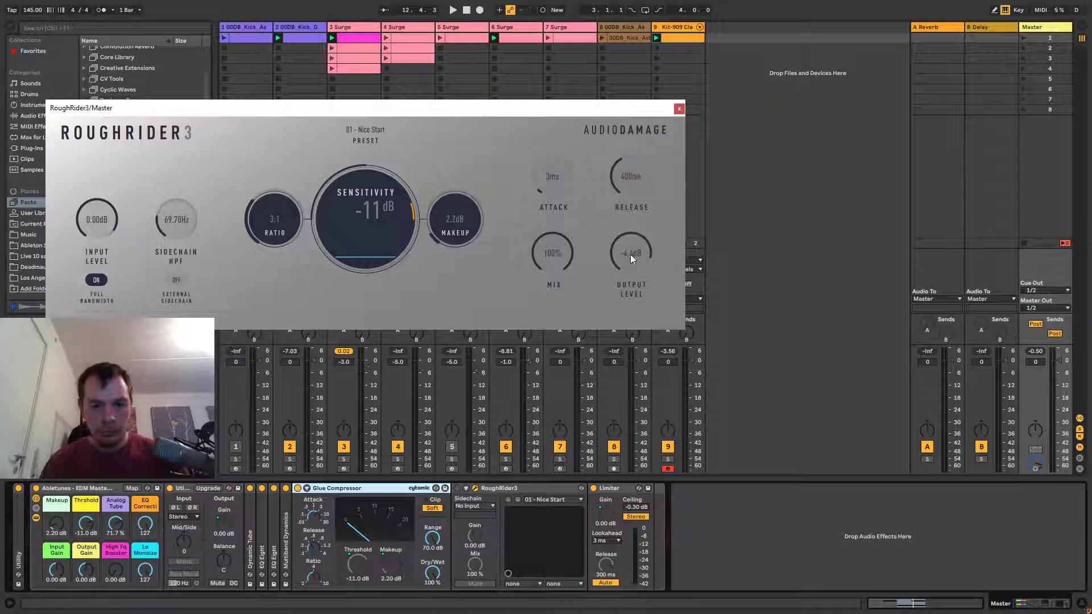
Set RoughRider3's Output Level to 0.0 dB, Sidechain HPF to 20 Hz and Ratio to 4:1.
{"action": "left_click_drag", "start_coordinate": [631, 294], "coordinate": [646, 256]}
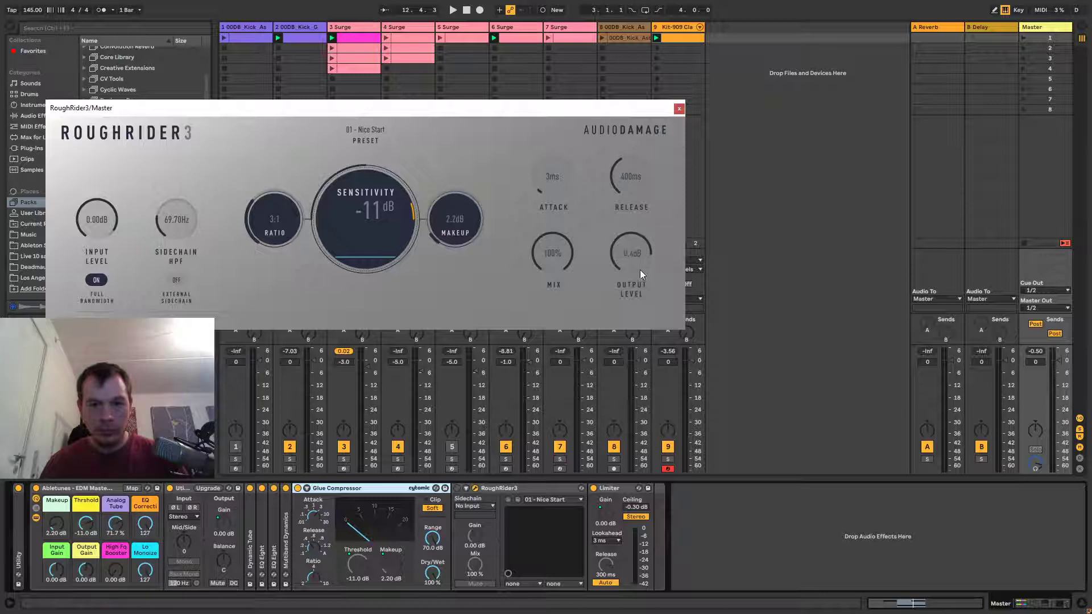
{"action": "left_click_drag", "start_coordinate": [639, 264], "coordinate": [639, 257]}
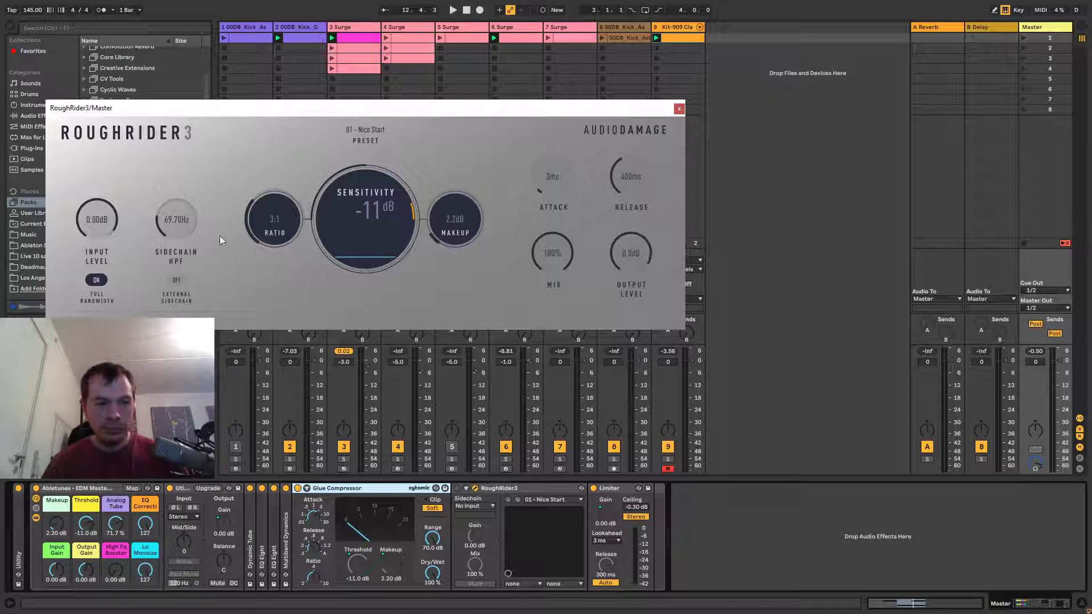
{"action": "left_click_drag", "start_coordinate": [181, 217], "coordinate": [194, 101]}
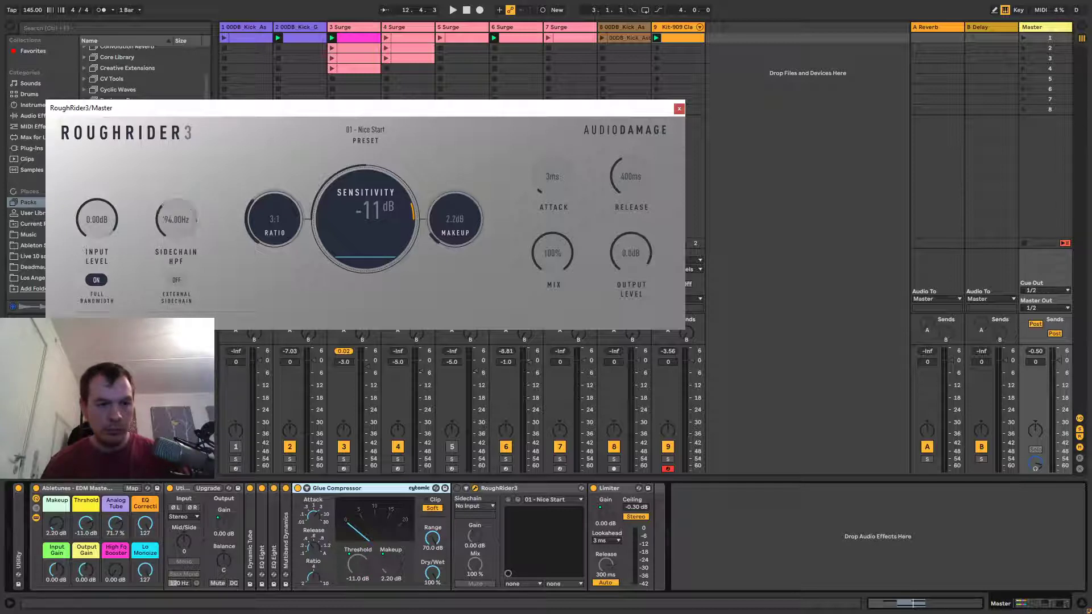
{"action": "double_click", "coordinate": [180, 227]}
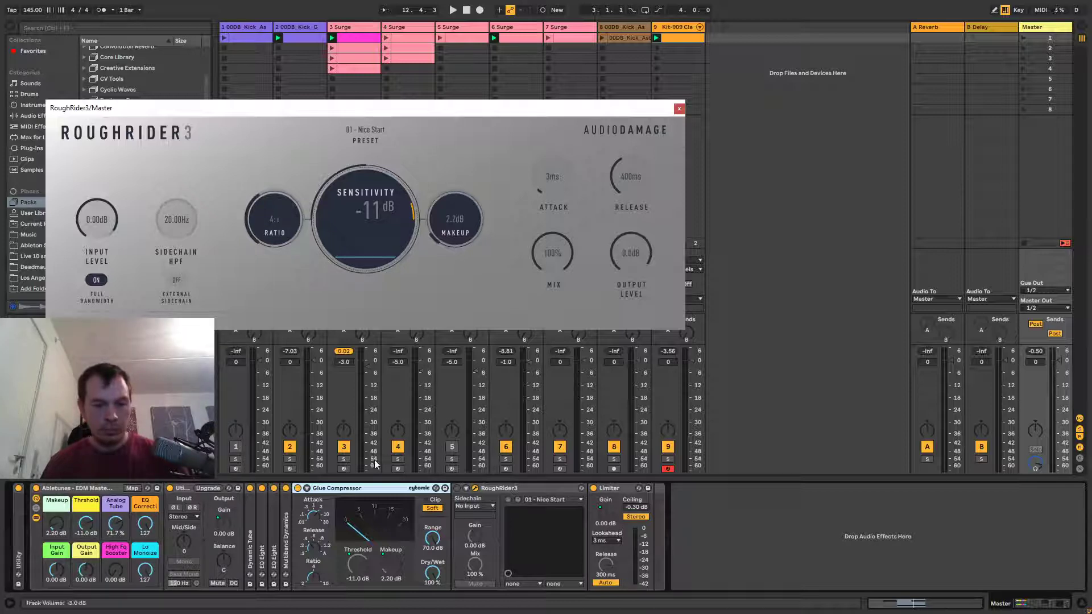
Switch off the master's Glue Compressor, switch on RoughRider3, and play the song.
{"action": "left_click", "coordinate": [354, 554]}
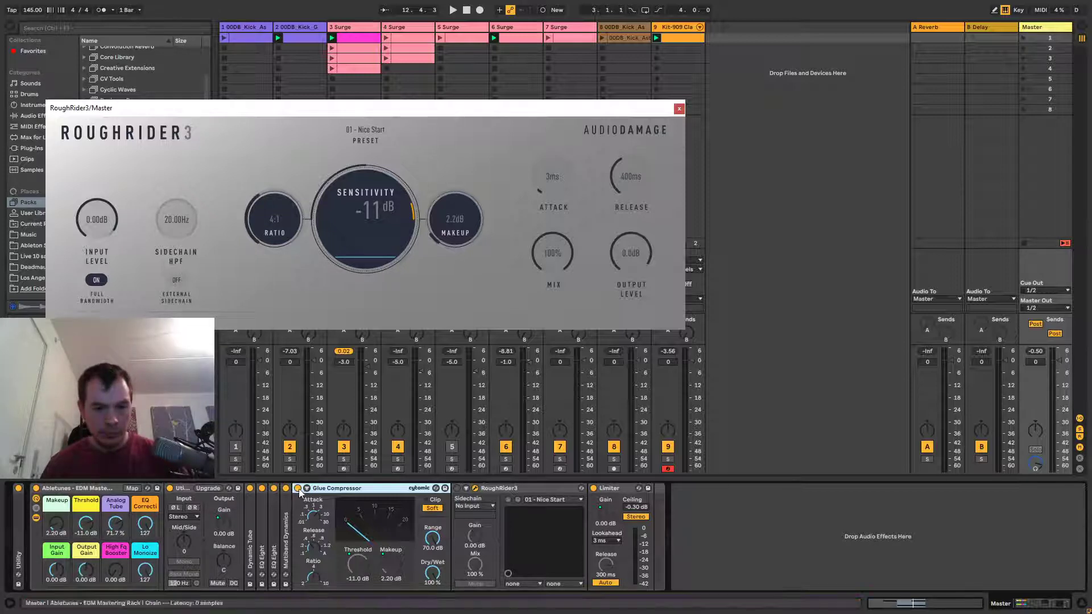
{"action": "left_click", "coordinate": [457, 489]}
{"action": "key", "text": "space"}
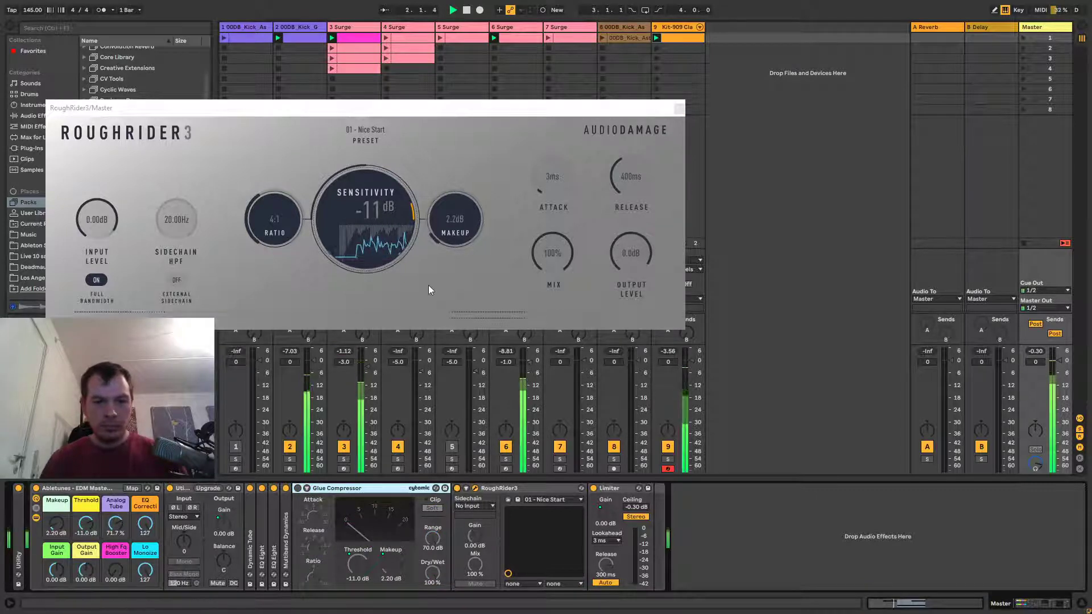
Set RoughRider3's Sensitivity to -10 dB during playback, and close the plug-in window.
{"action": "left_click", "coordinate": [363, 222]}
{"action": "left_click_drag", "start_coordinate": [363, 221], "coordinate": [364, 220]}
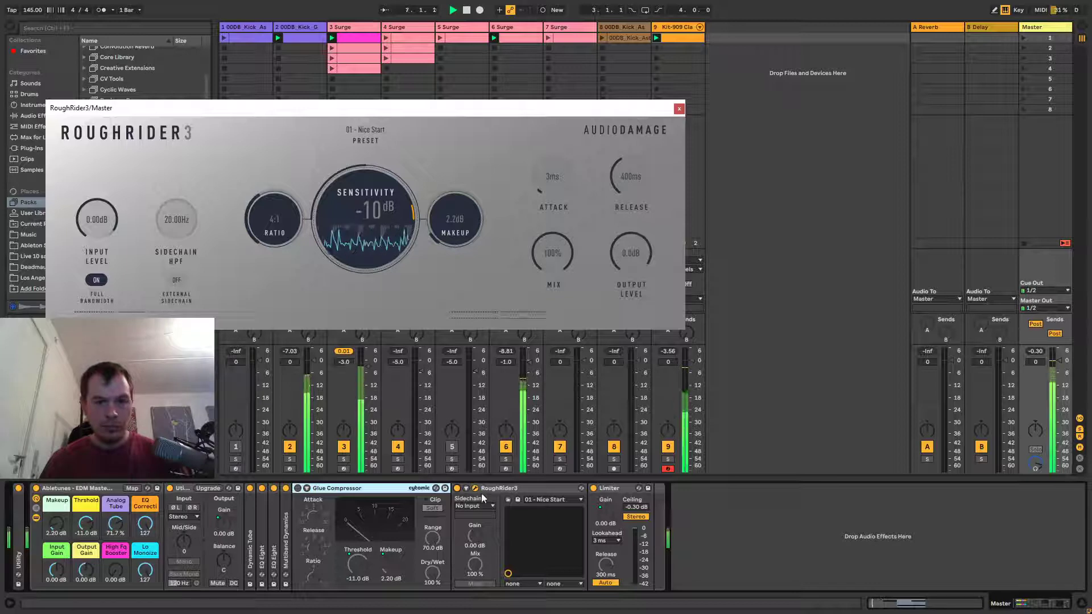
{"action": "left_click", "coordinate": [459, 493]}
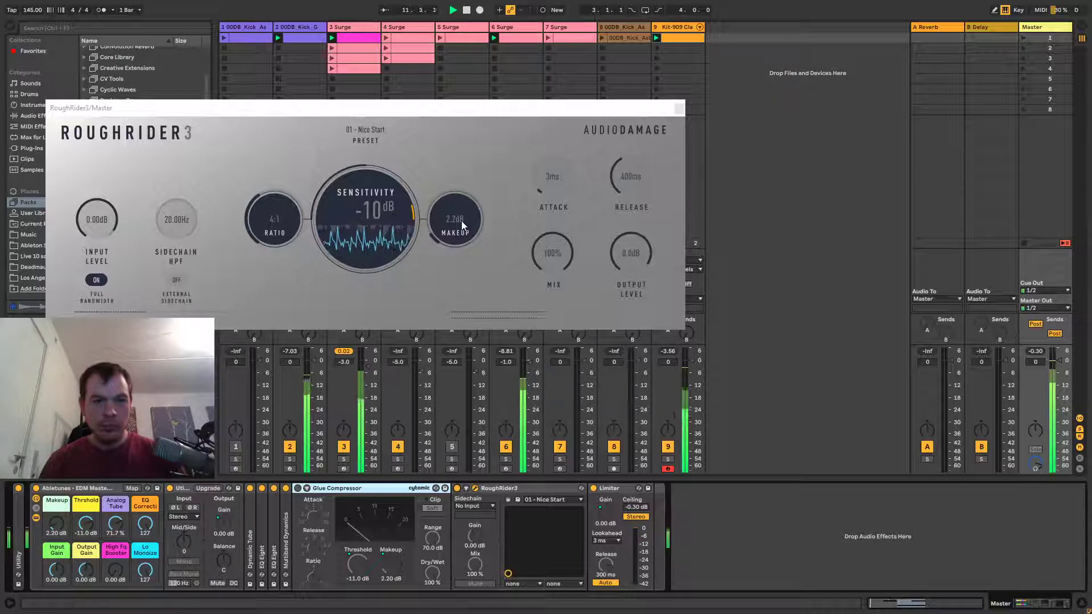
{"action": "left_click", "coordinate": [677, 109]}
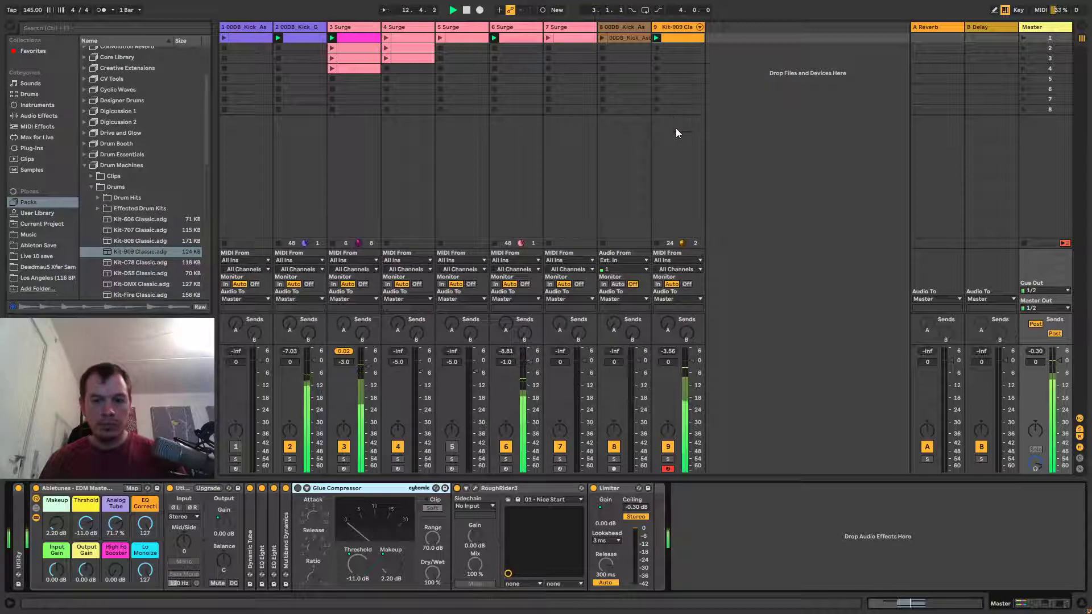
On the Kit-909 Classic track, audition the snare and closed hi-hat soloed, and set the closed hi-hat's Volume to about -12.9 dB.
{"action": "left_click", "coordinate": [673, 25]}
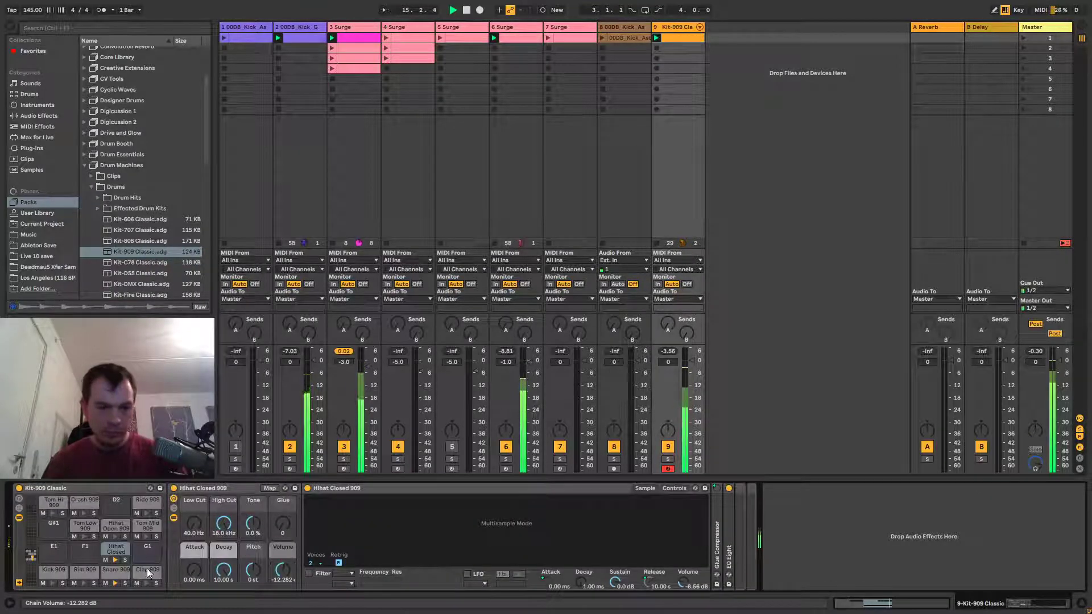
{"action": "left_click", "coordinate": [124, 584]}
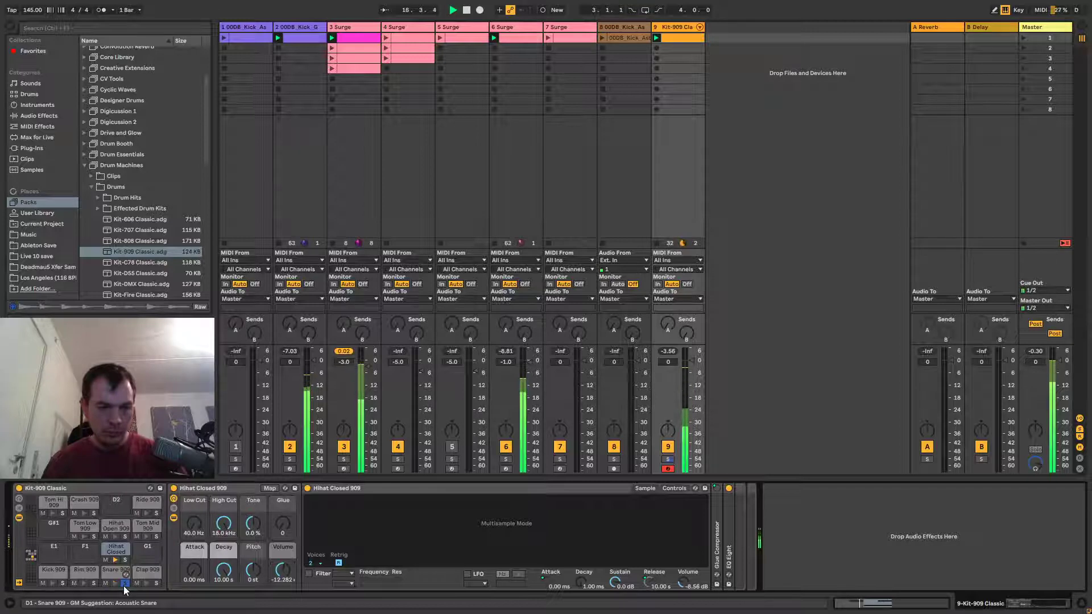
{"action": "left_click", "coordinate": [125, 560]}
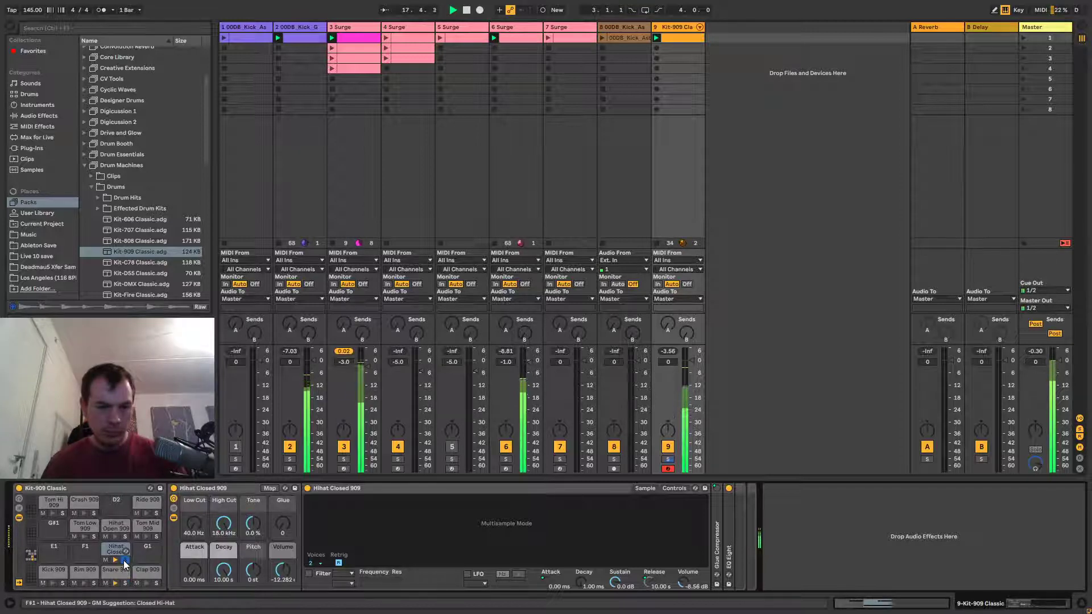
{"action": "left_click", "coordinate": [125, 560]}
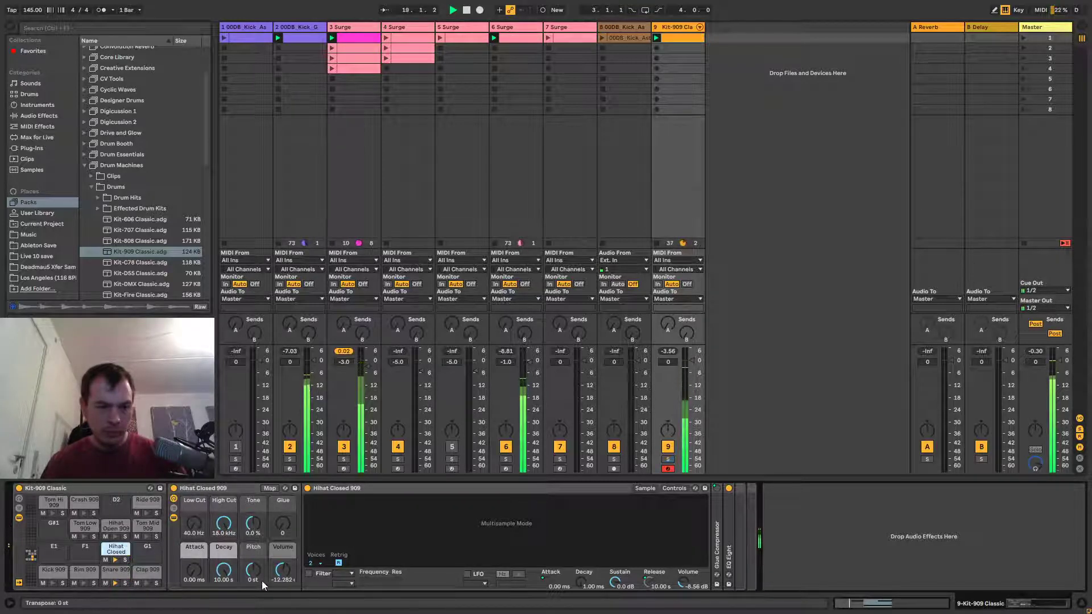
{"action": "scroll", "coordinate": [283, 570], "scroll_direction": "down", "scroll_amount": 2}
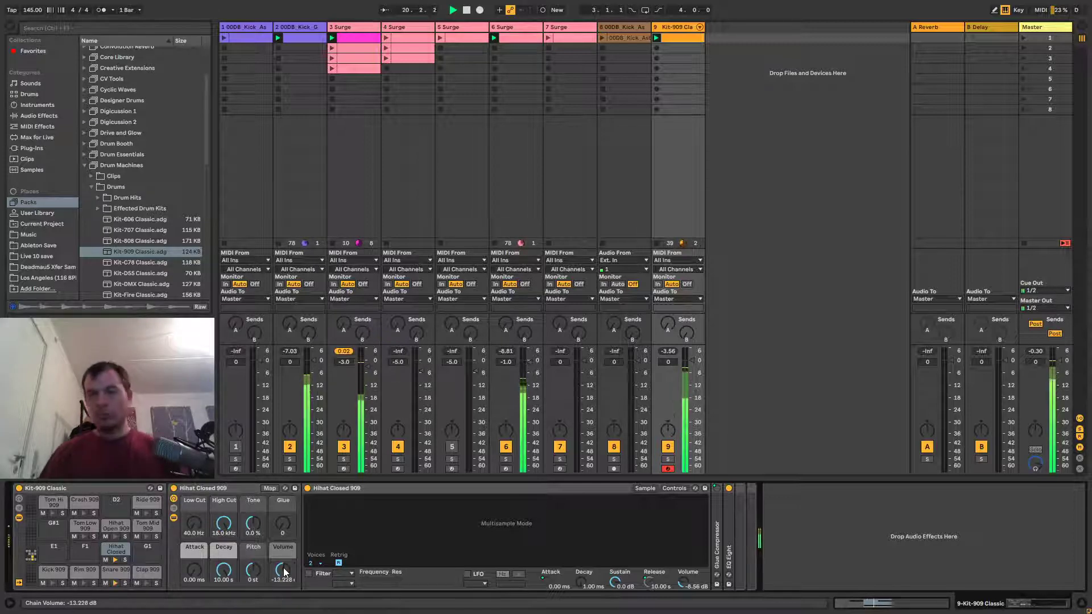
{"action": "scroll", "coordinate": [284, 572], "scroll_direction": "up", "scroll_amount": 1}
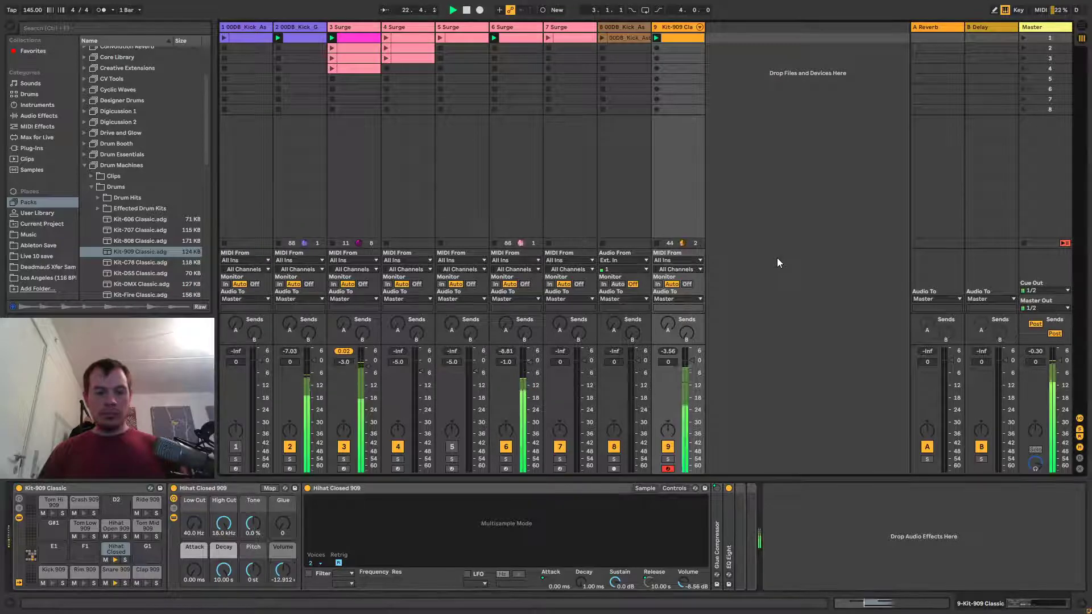
Save the current Live set and switch to OBS.
{"action": "key", "text": "ctrl+s"}
{"action": "key", "text": "alt+Tab"}
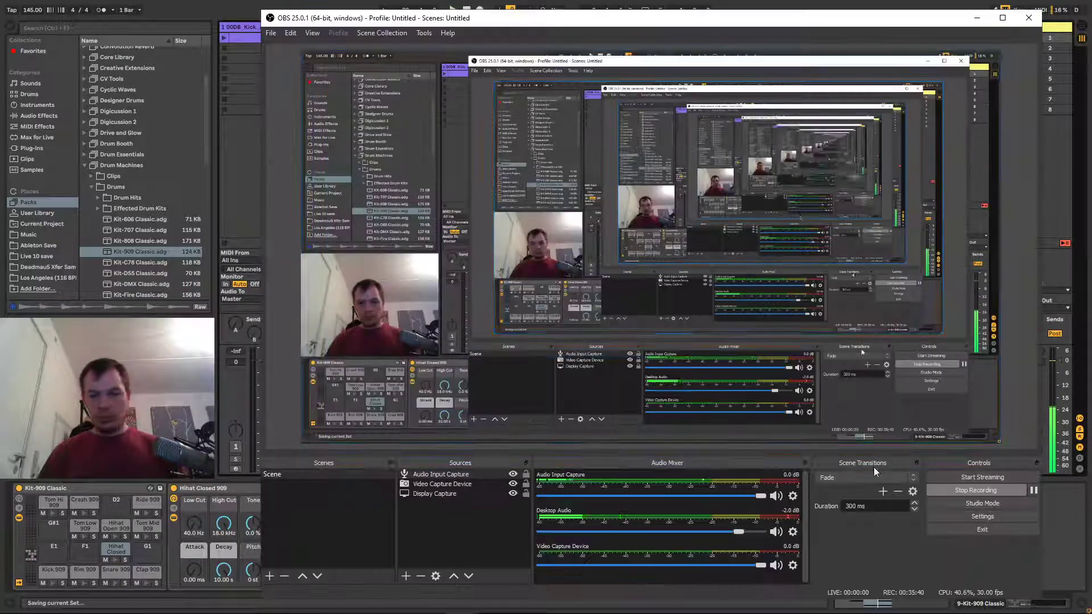